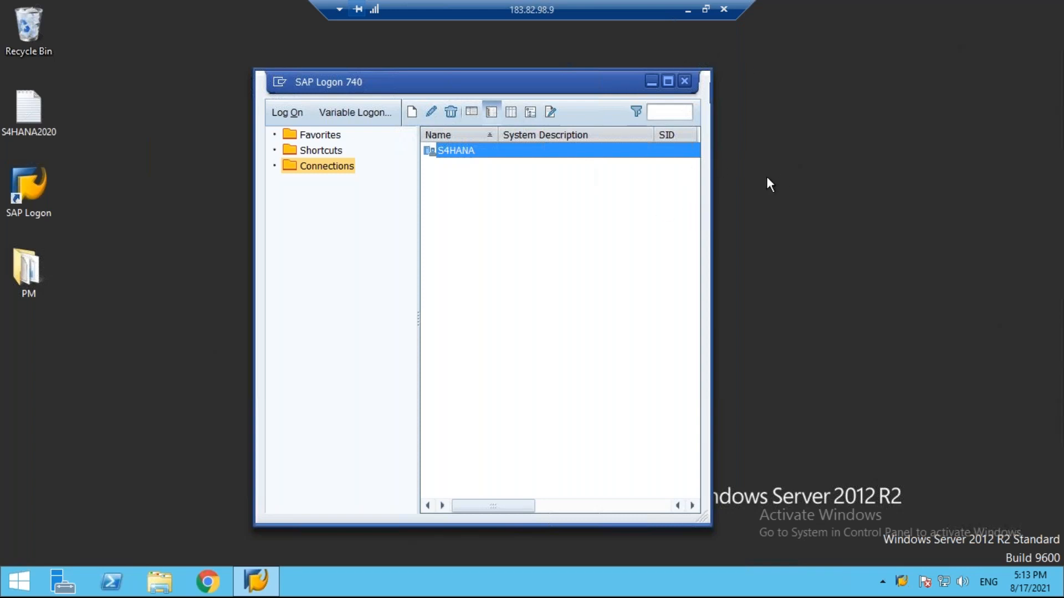
- Open the S4HANA connection from the SAP Logon list on the remote desktop
click(687, 9)
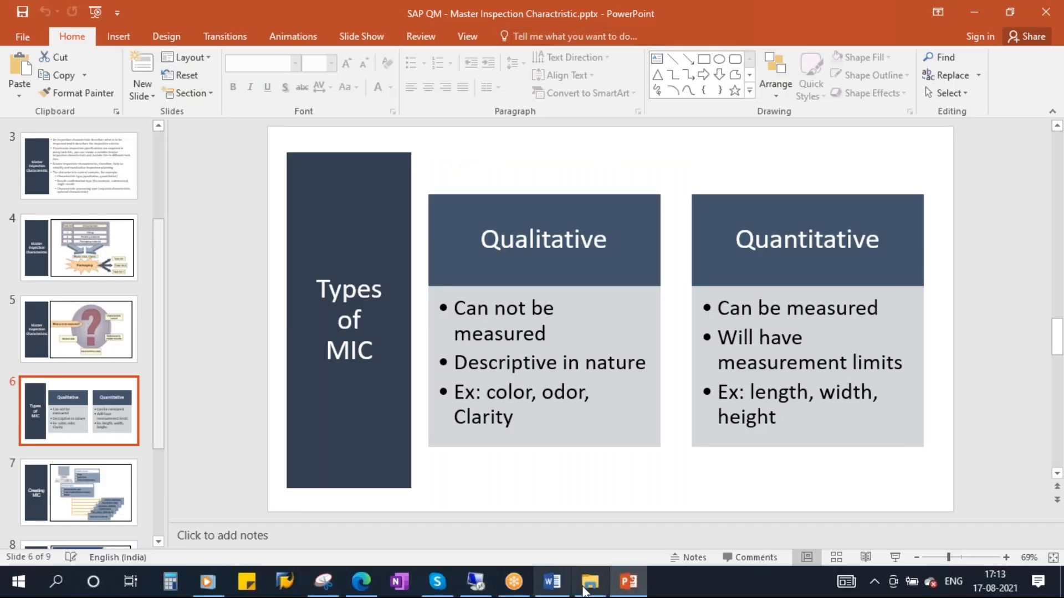
click(480, 583)
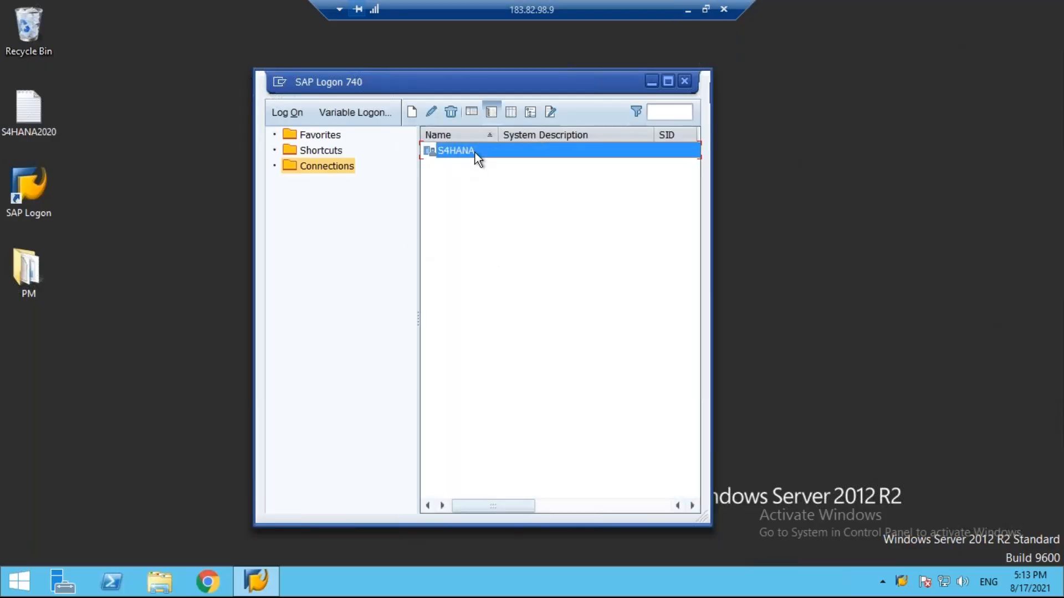
double_click(475, 152)
click(684, 82)
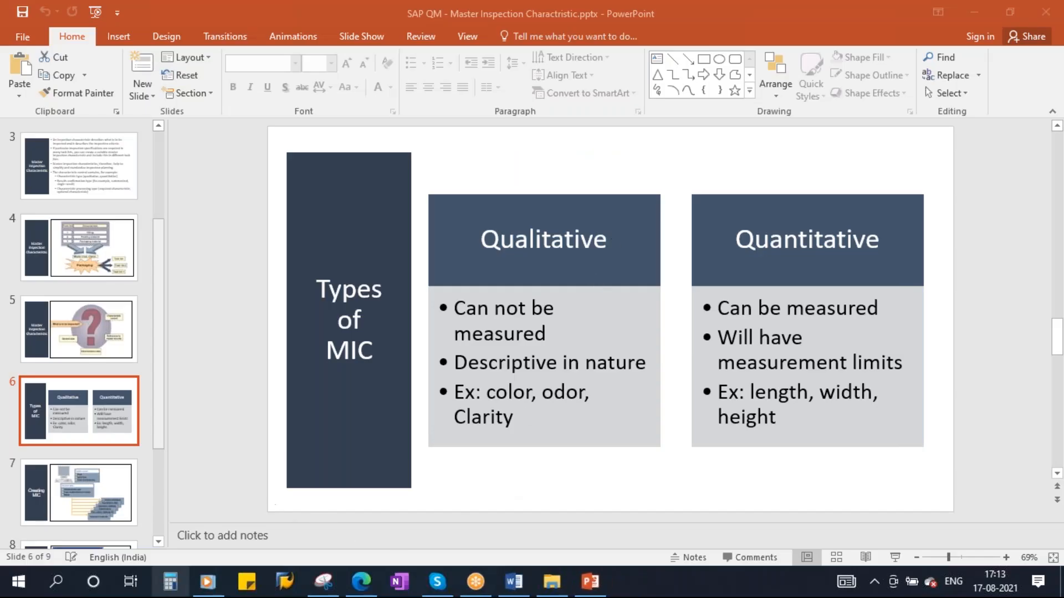
- Find Remote Desktop Connection by searching for mstsc and reconnect to the remote server
click(67, 589)
text(mstsc)
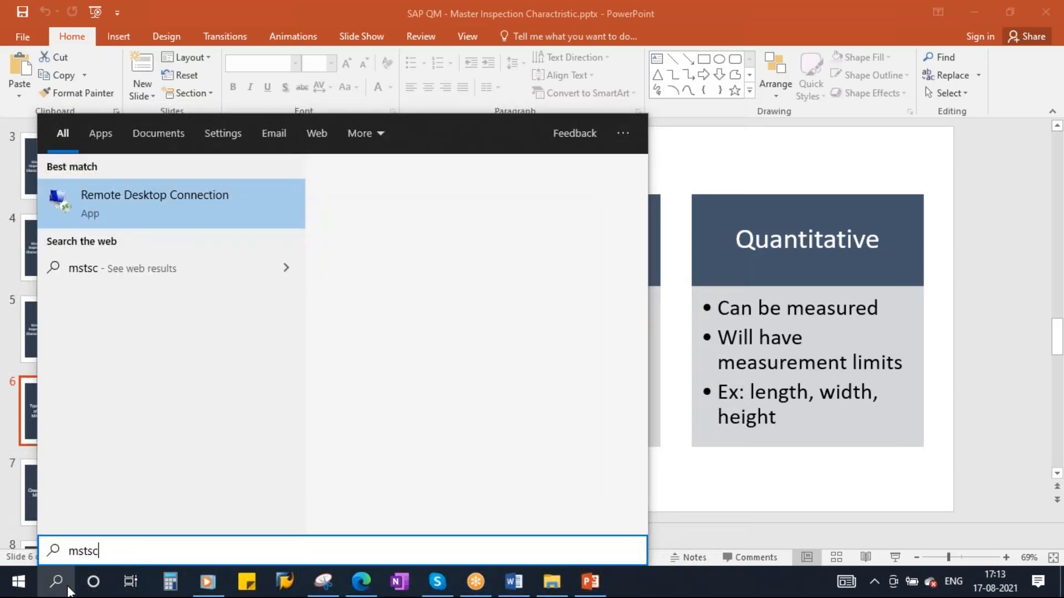
click(410, 401)
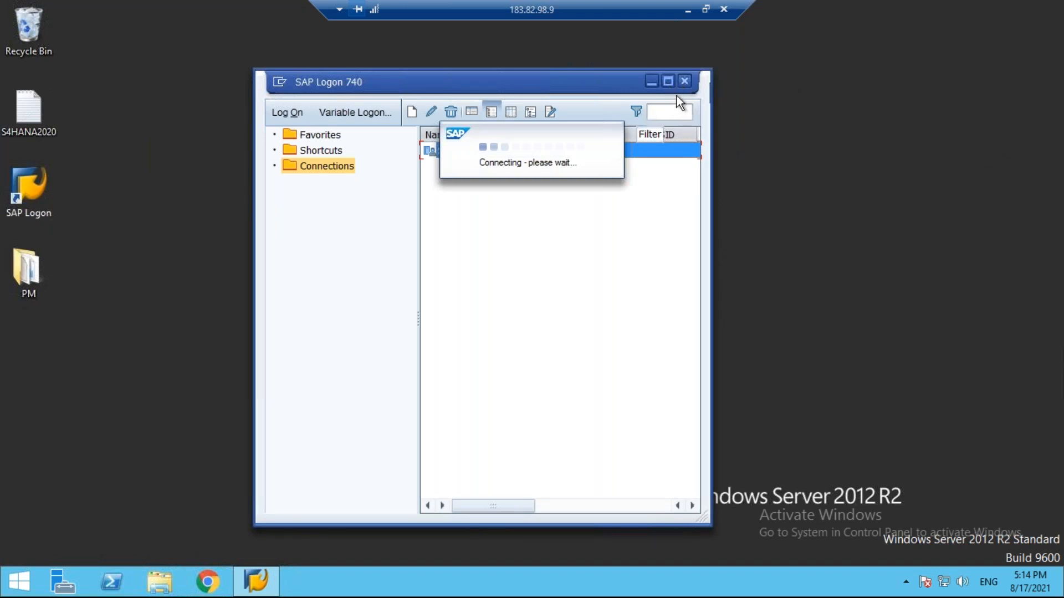
click(687, 10)
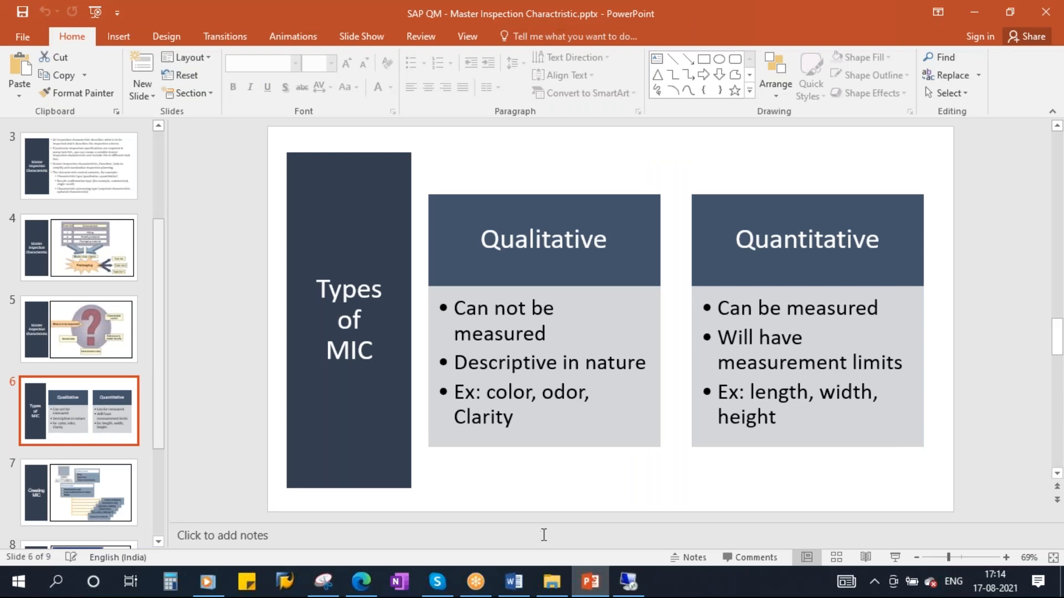
click(628, 582)
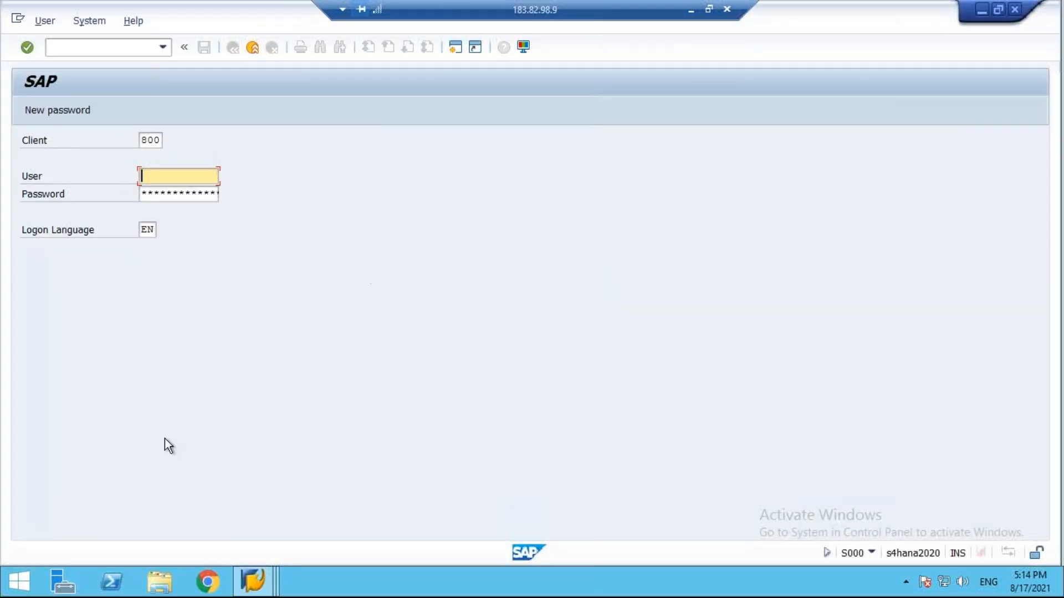
- Log on to SAP client 800 as user best with the account password
click(176, 179)
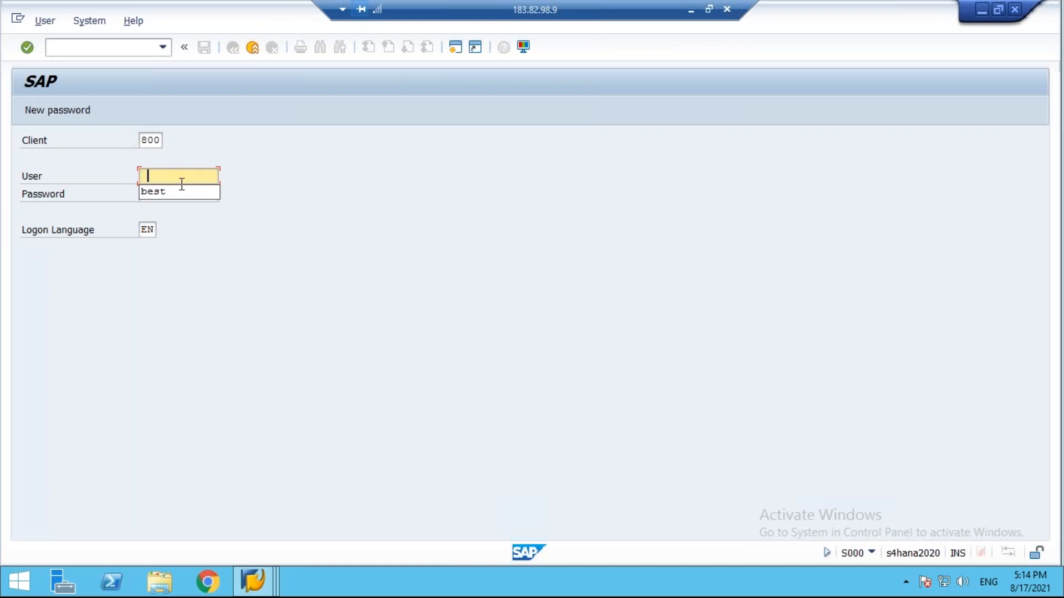
click(165, 191)
key(Tab)
key(Caps_Lock)
text(*)
key(Caps_Lock)
text(******)
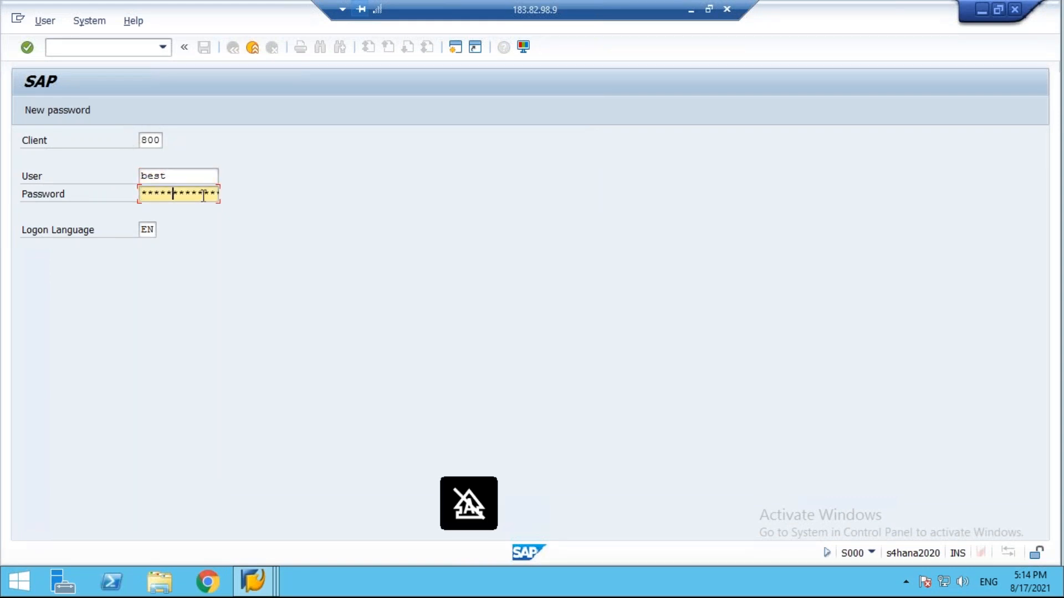
text(*)
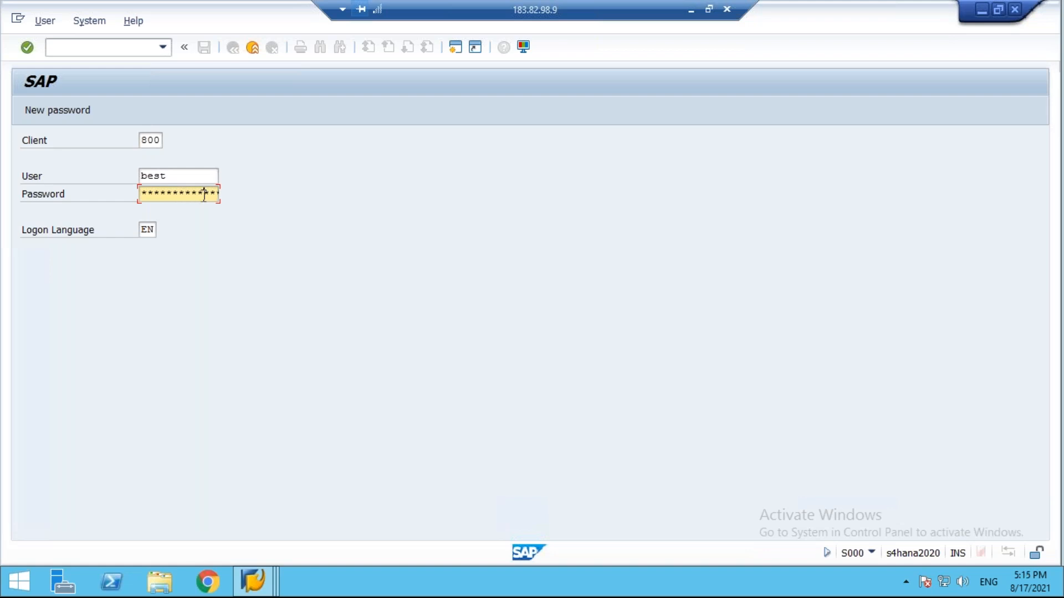
key(Return)
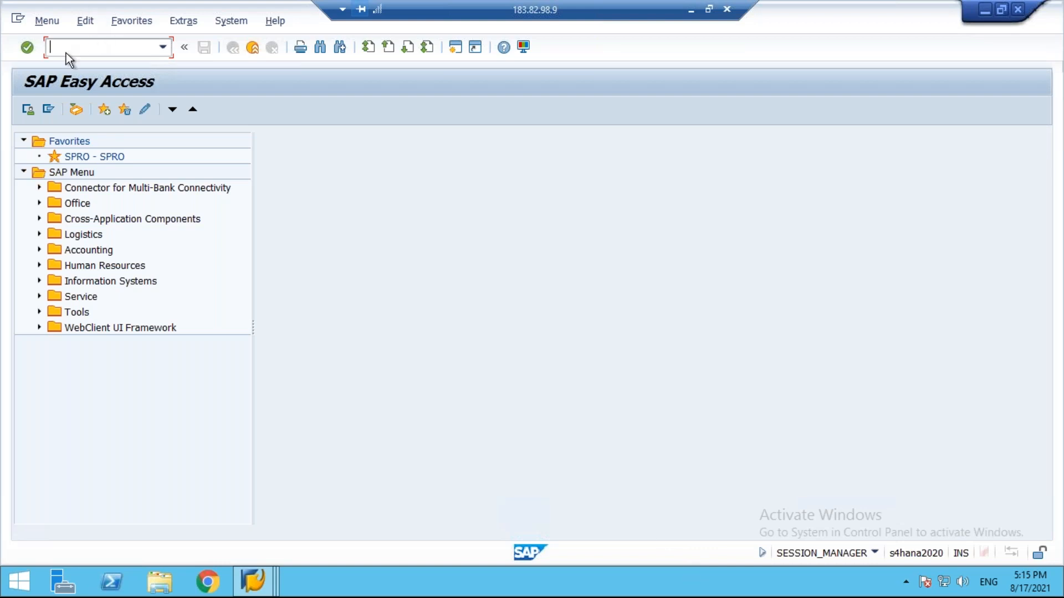
- Expand the Logistics folder and its Quality Management subfolder in the SAP menu, widening the tree area
click(691, 10)
click(629, 581)
click(40, 235)
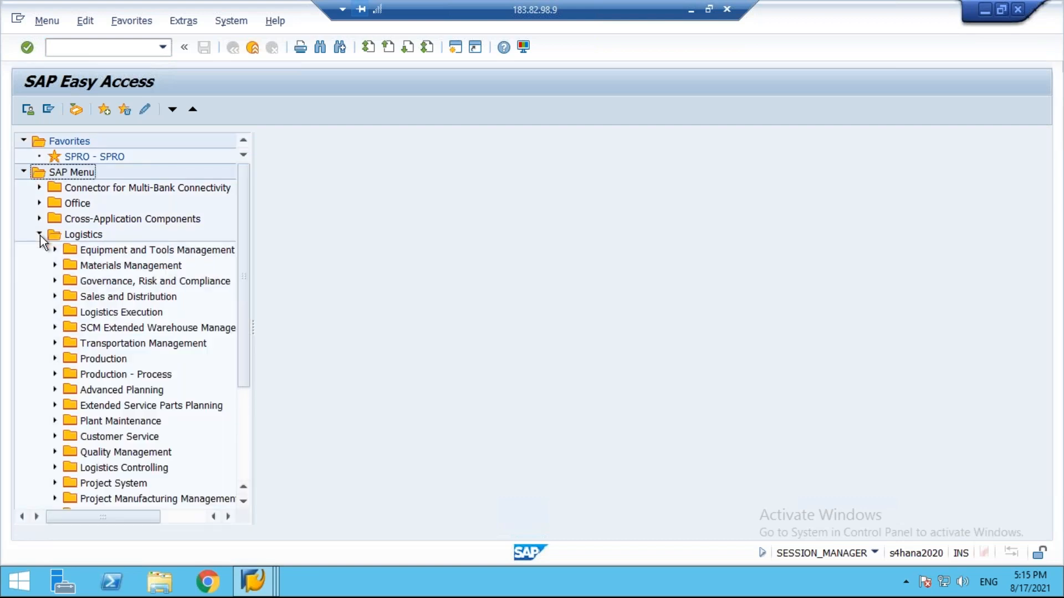
drag(254, 325, 349, 326)
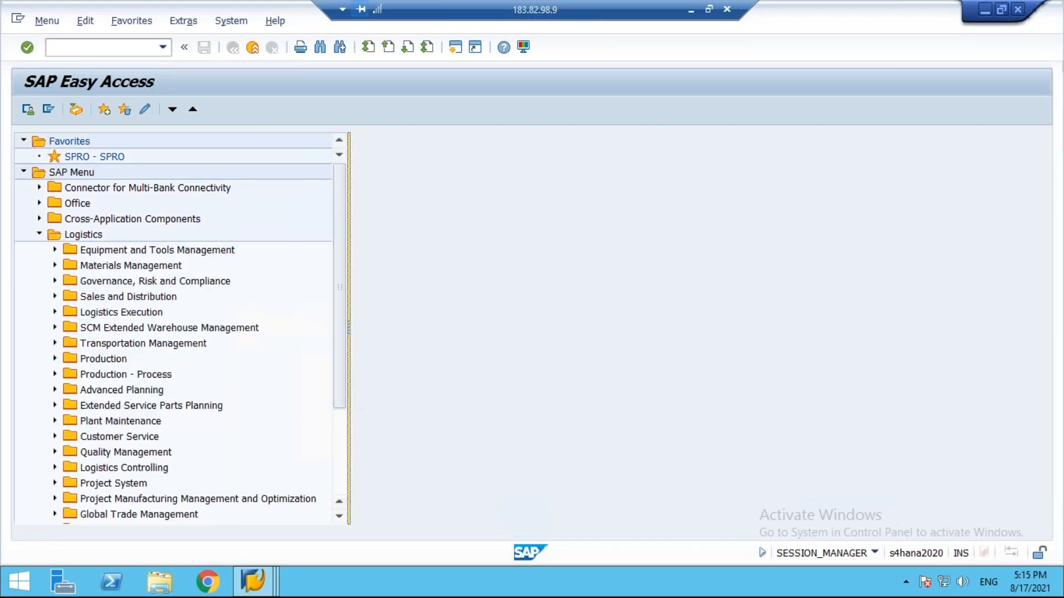
scroll(340, 437, down, 2)
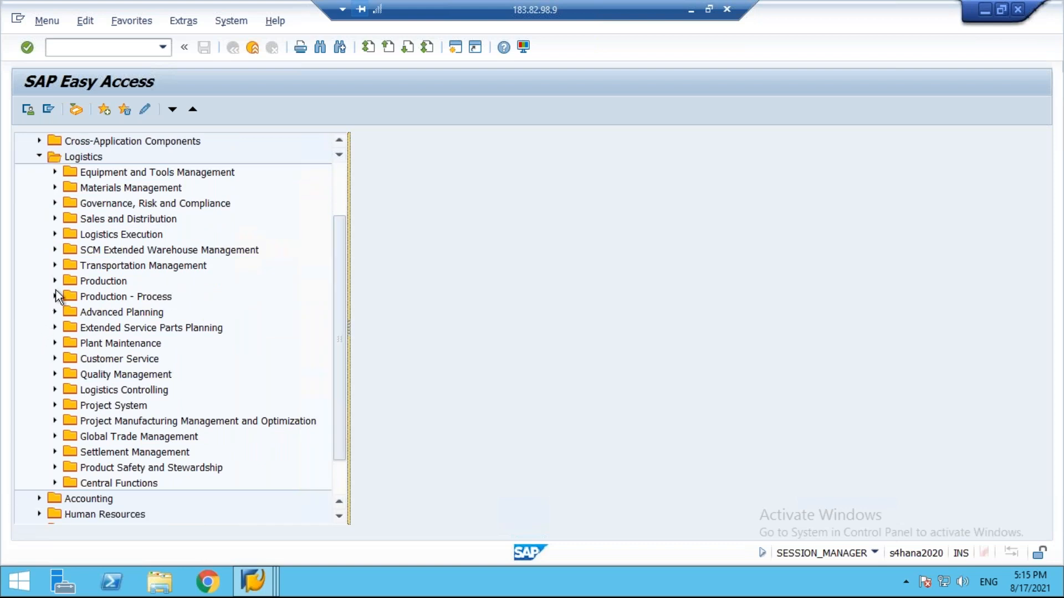
click(55, 374)
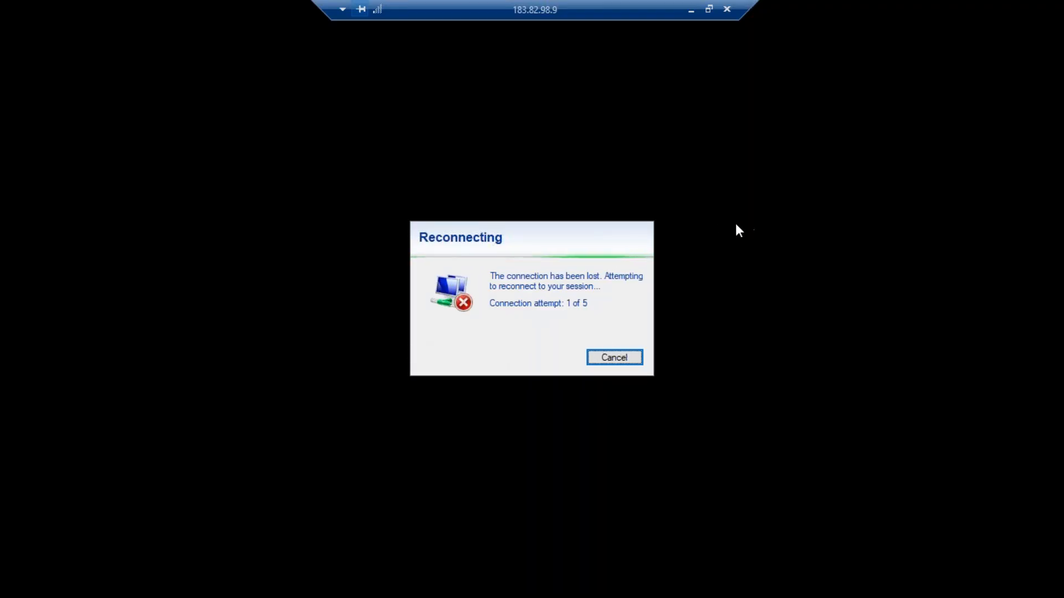
click(691, 11)
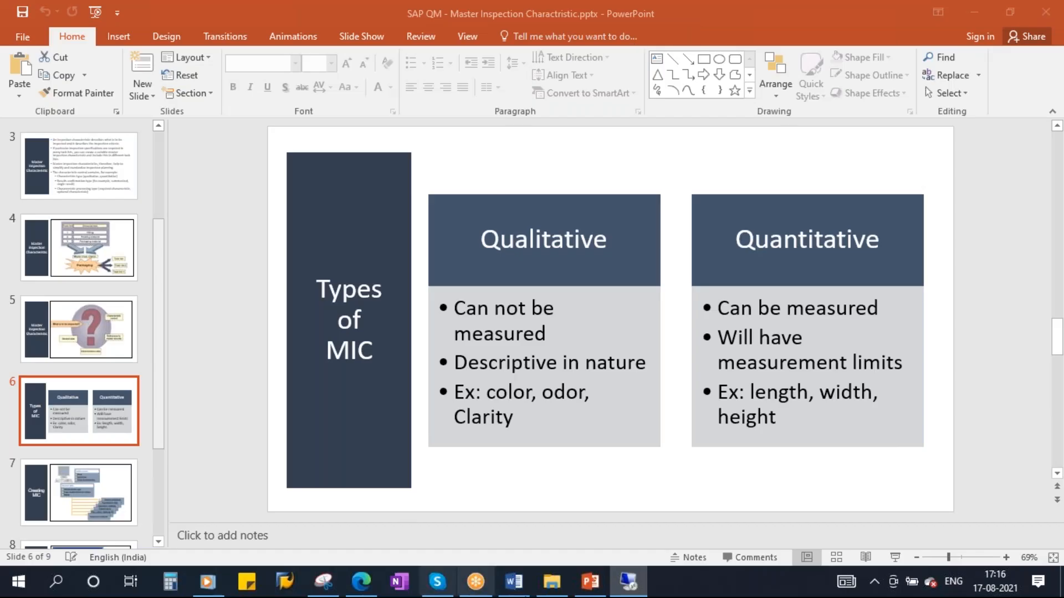
click(610, 587)
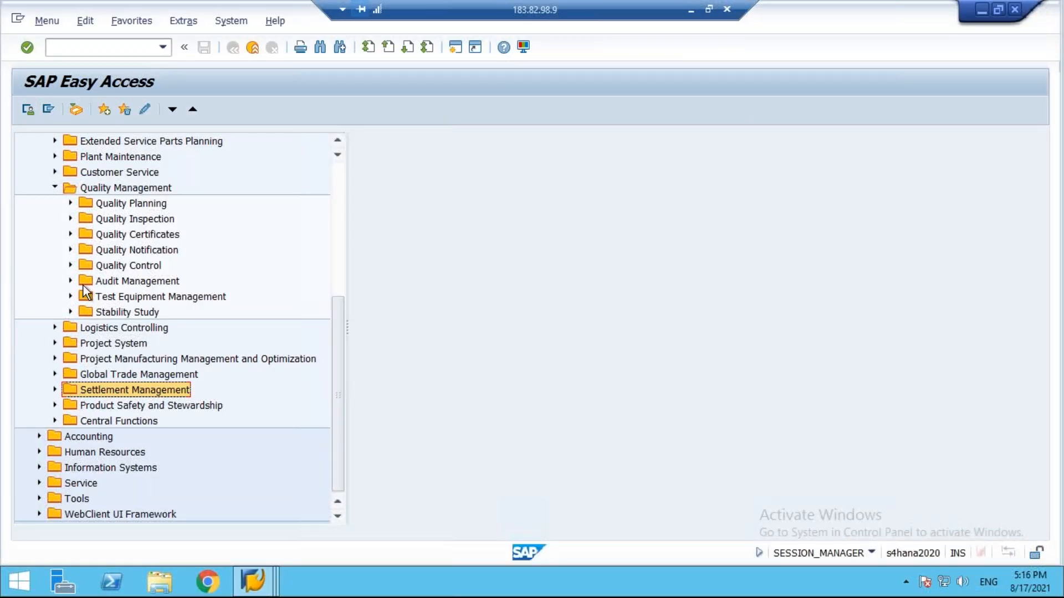
- Start QS21 - Create from Quality Planning, Basic Data, Inspection Characteristic in the SAP menu
click(70, 204)
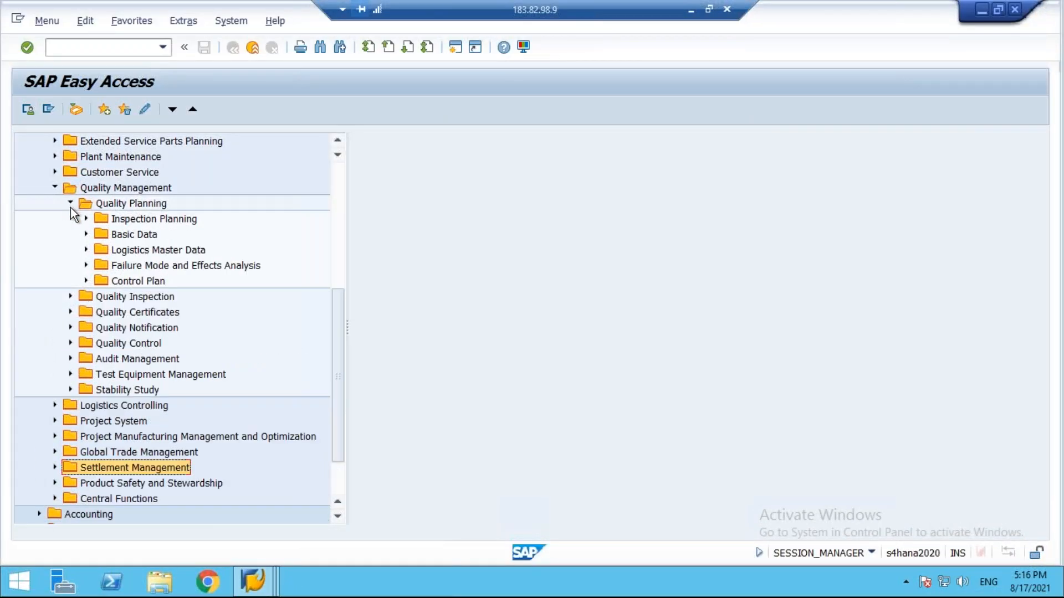
click(86, 235)
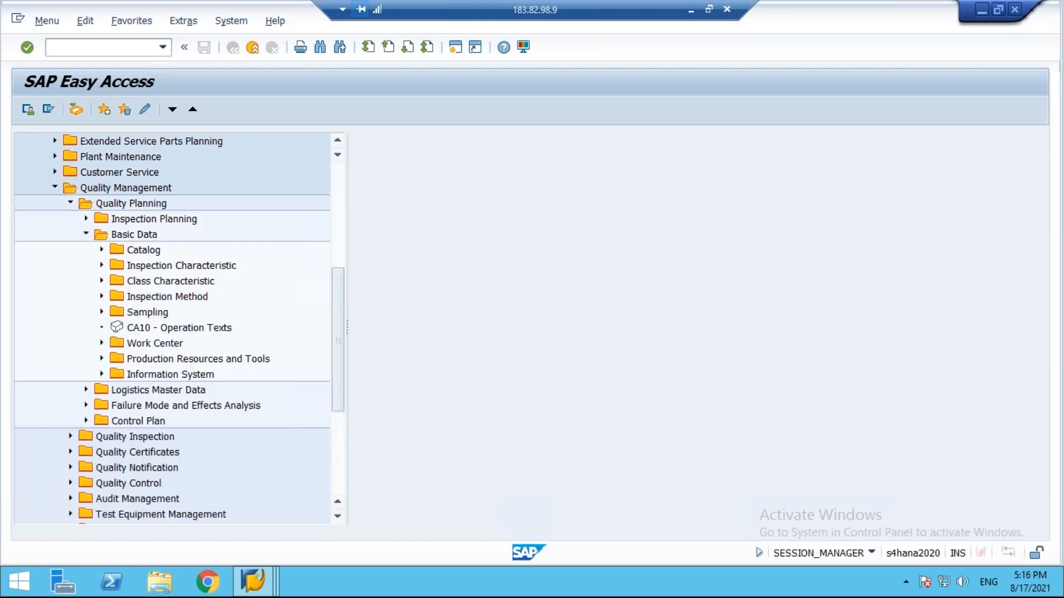
click(212, 268)
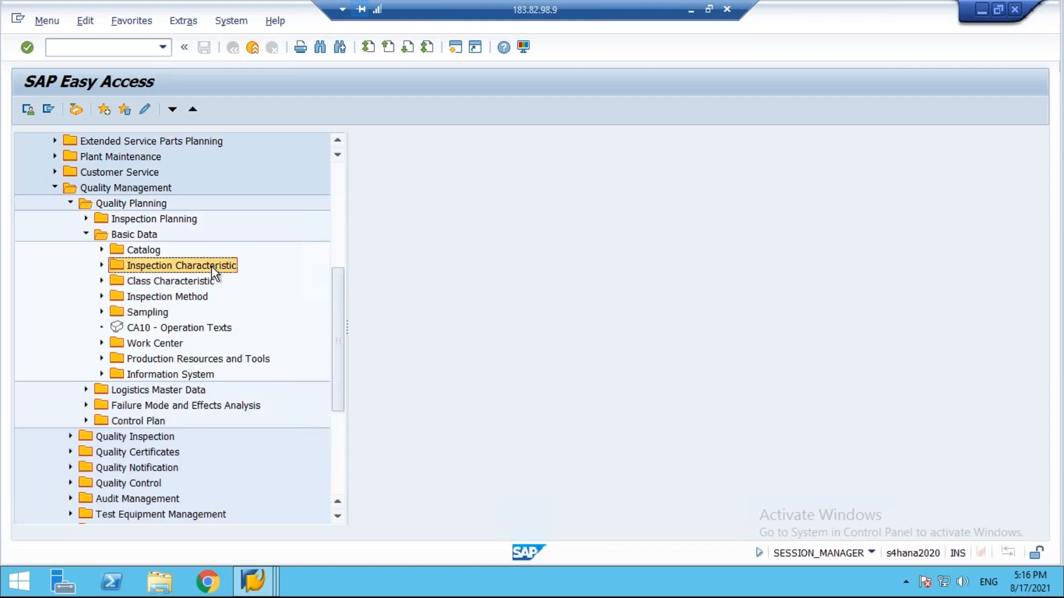
click(101, 265)
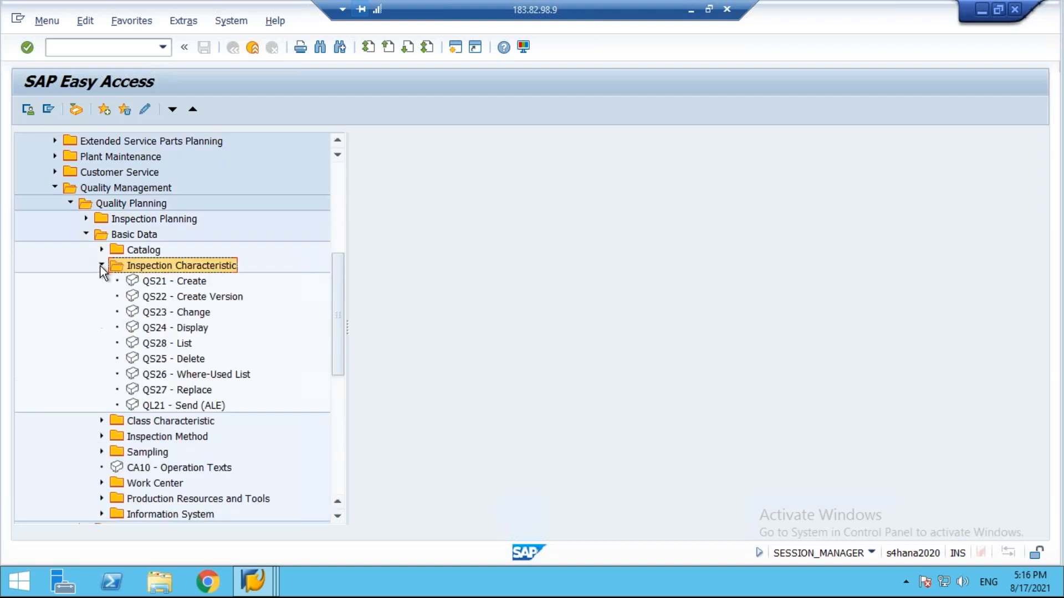
click(172, 283)
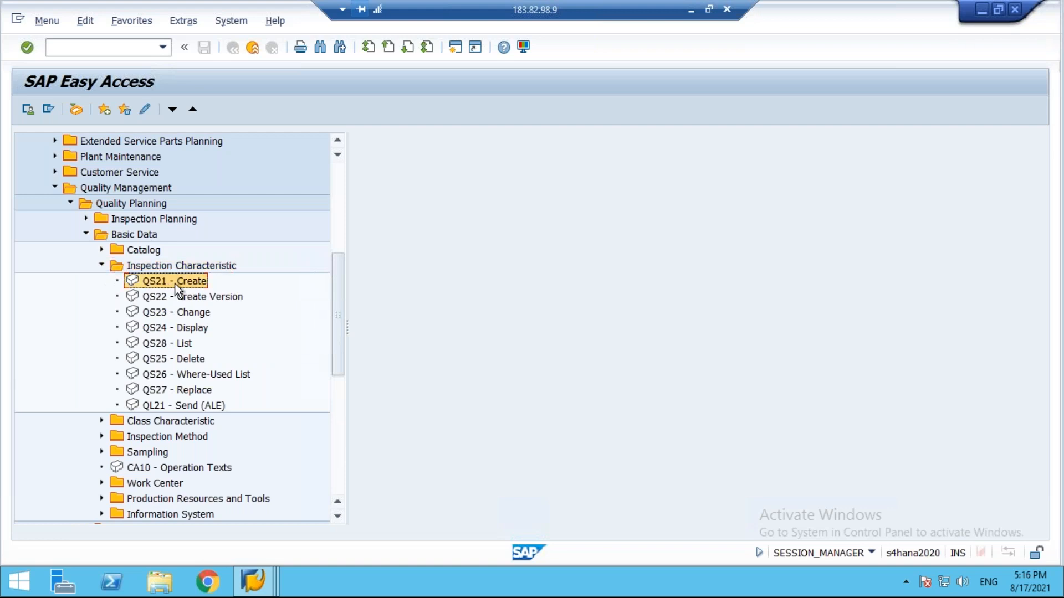
double_click(175, 283)
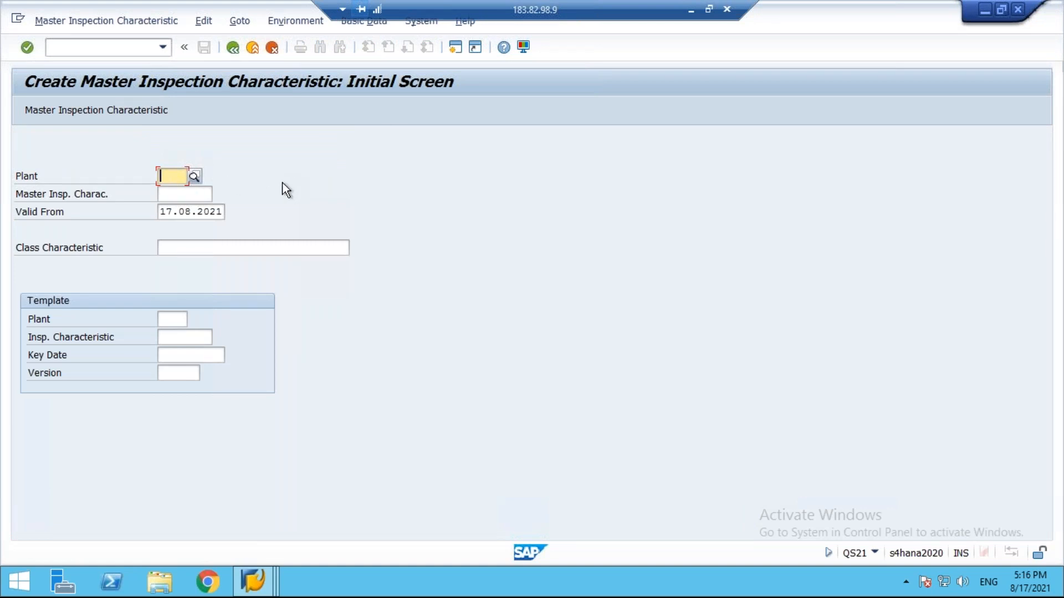
- Enter plant 1007 and master inspection characteristic COLOR, and continue to the characteristic's general data
text(1007)
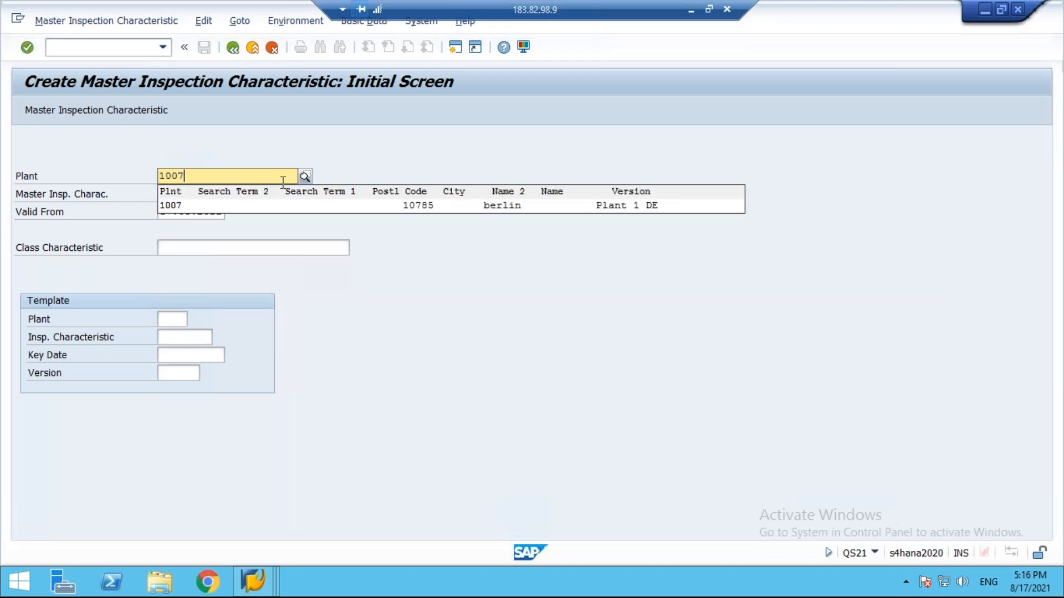
click(178, 208)
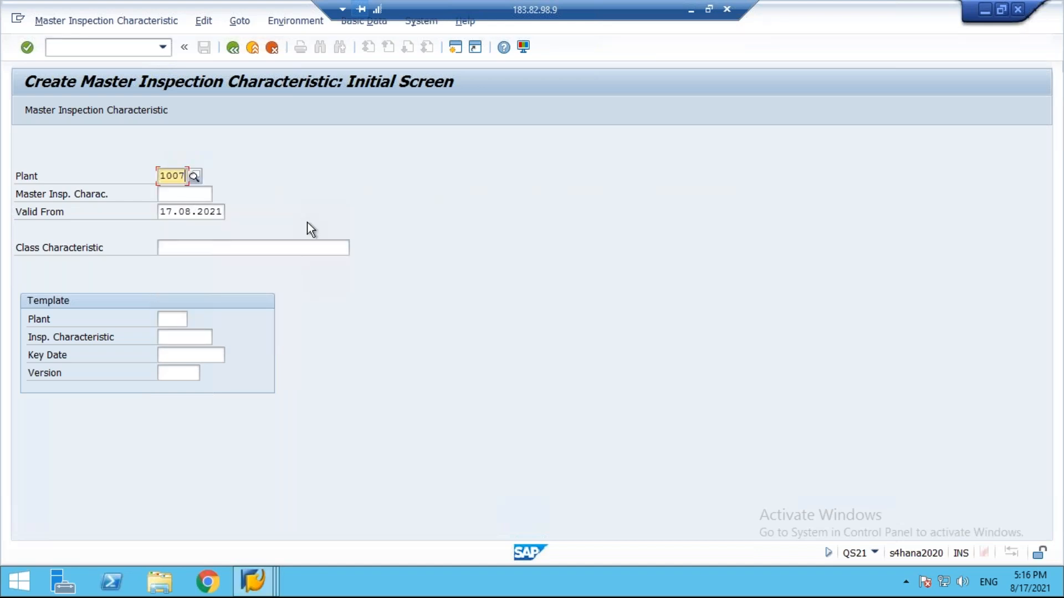
click(170, 196)
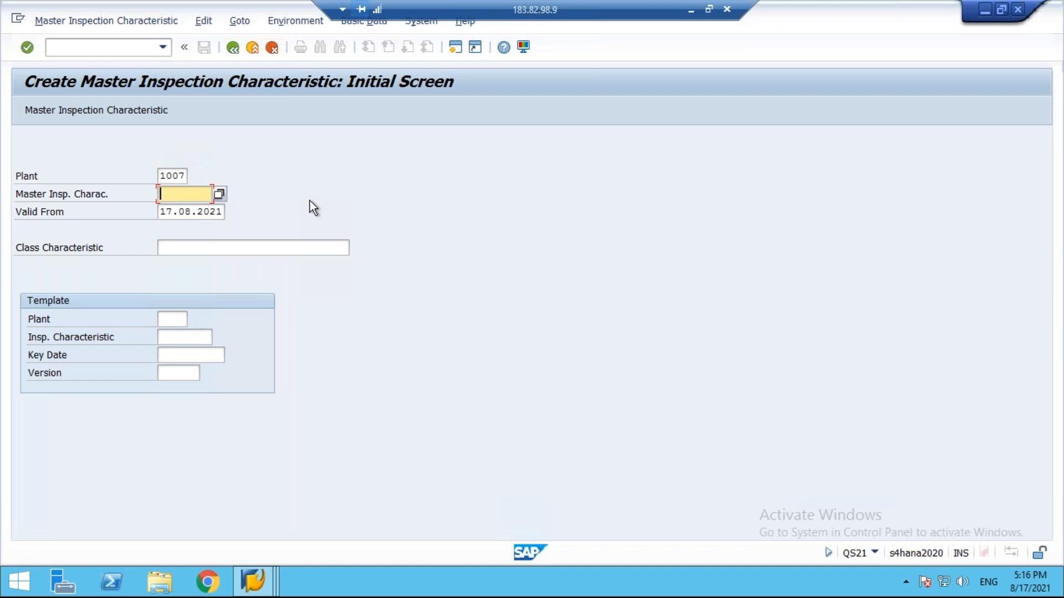
text(C)
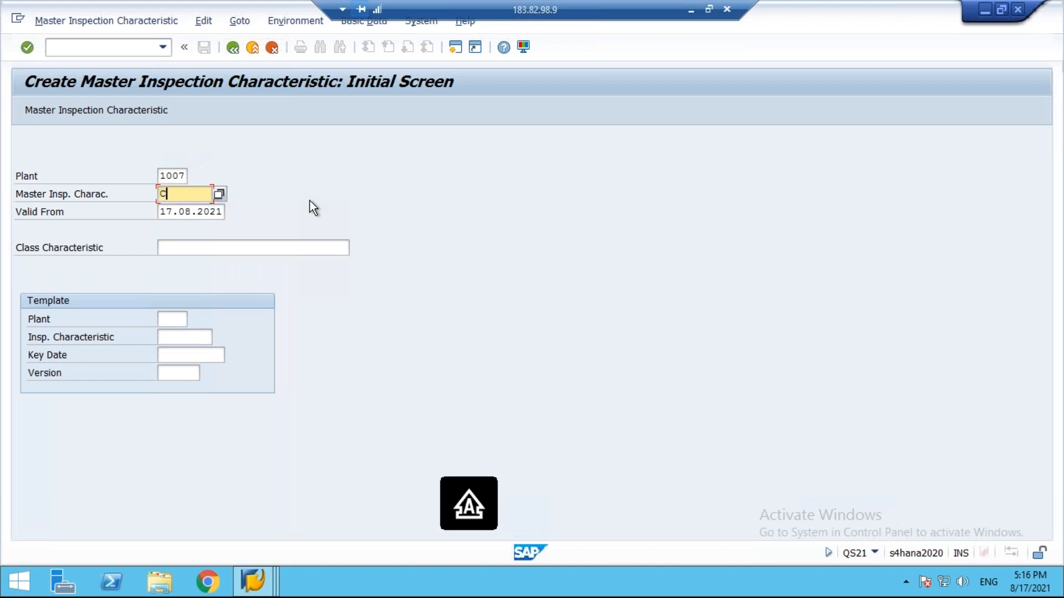
text(OLOR111)
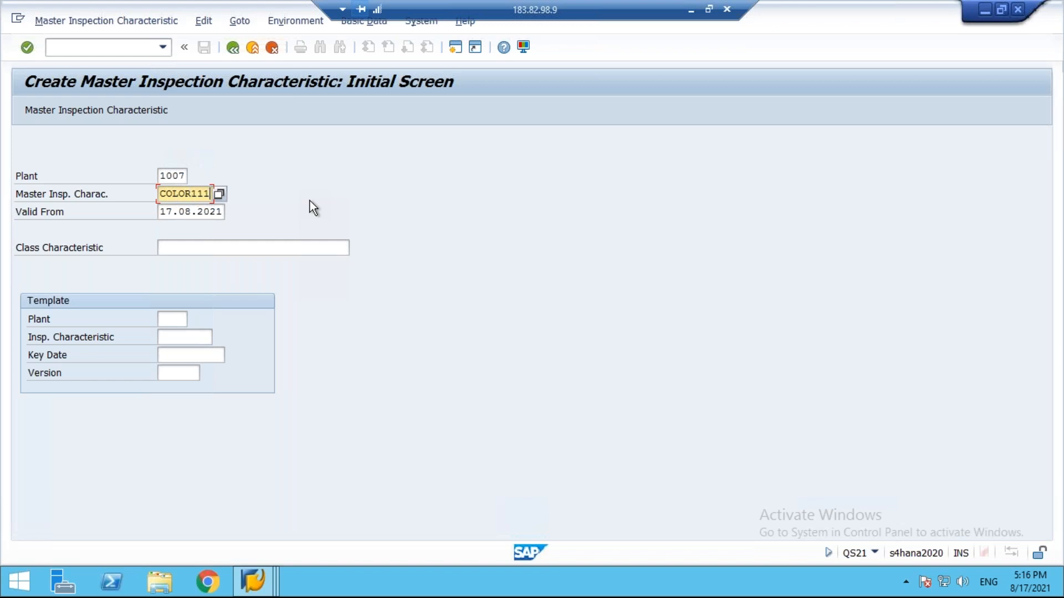
key(BackSpace)
key(BackSpace)
key(BackSpace)
key(shift+Left)
key(shift+Left)
key(shift+Left)
key(shift+Left)
key(shift+Left)
click(28, 47)
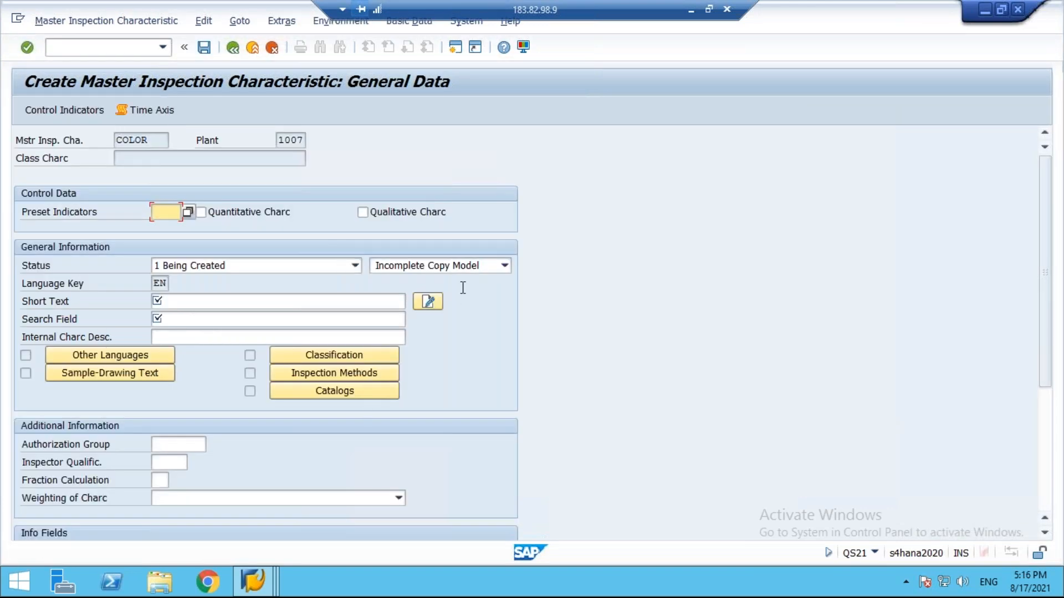
- Switch to the PowerPoint presentation and start the slide show at slide 7, Creating MIC
click(692, 14)
key(Page_Down)
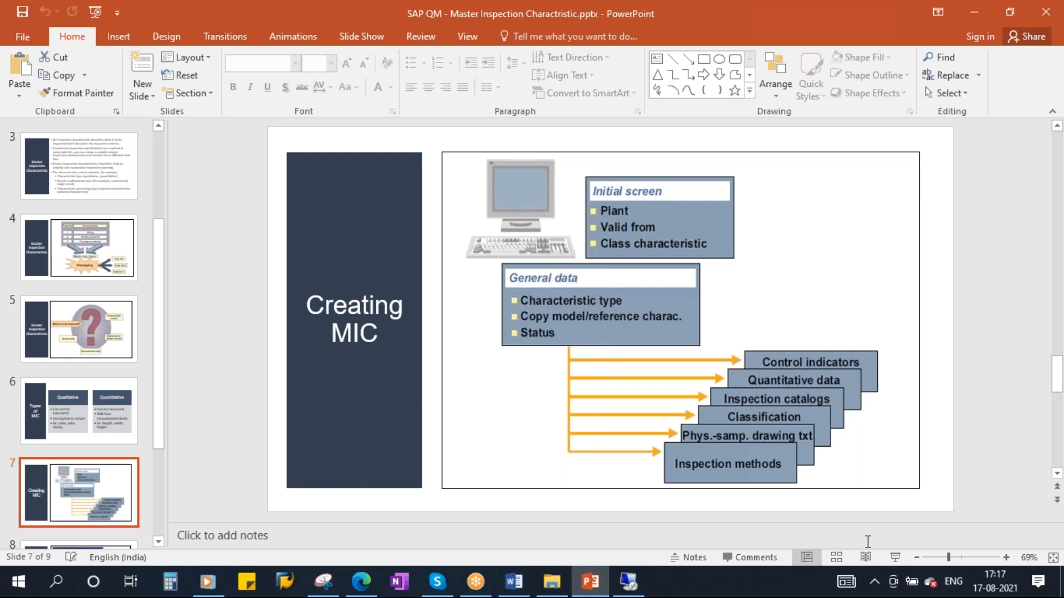
click(894, 557)
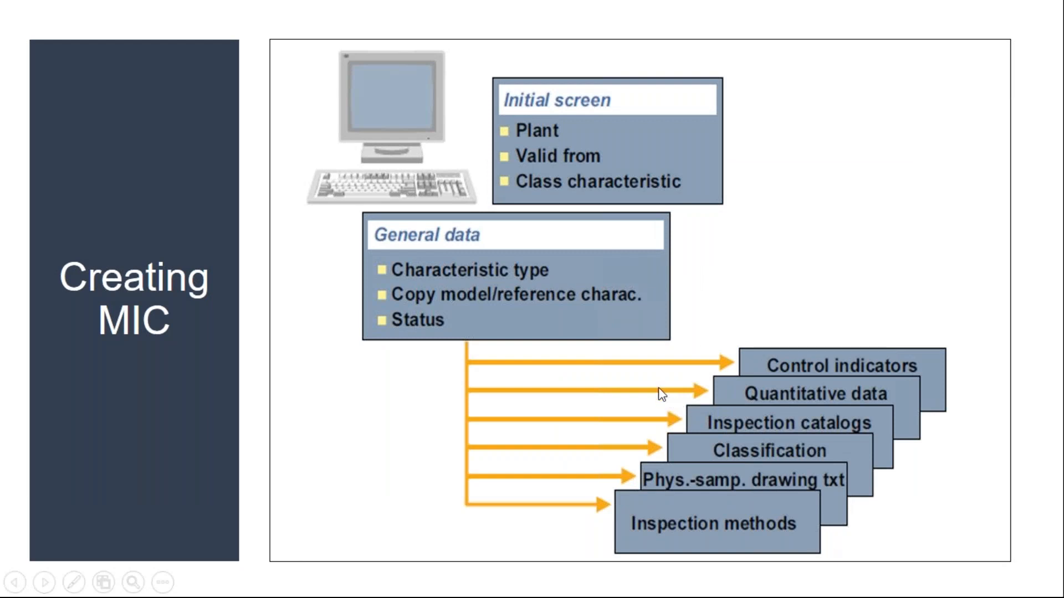
- Annotate the slide with the pen, marking and circling the General data block and circling the boxes from Control indicators to Inspection methods
key(ctrl+p)
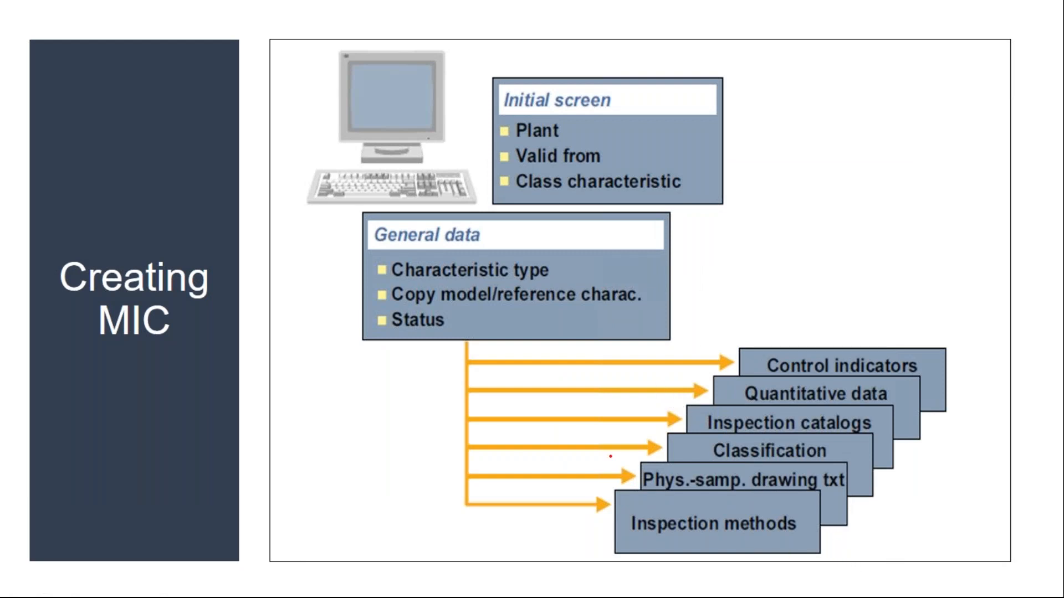
drag(540, 261, 658, 217)
mouse_move(406, 304)
mouse_down()
mouse_move(641, 300)
mouse_move(710, 264)
mouse_up()
drag(642, 292, 712, 265)
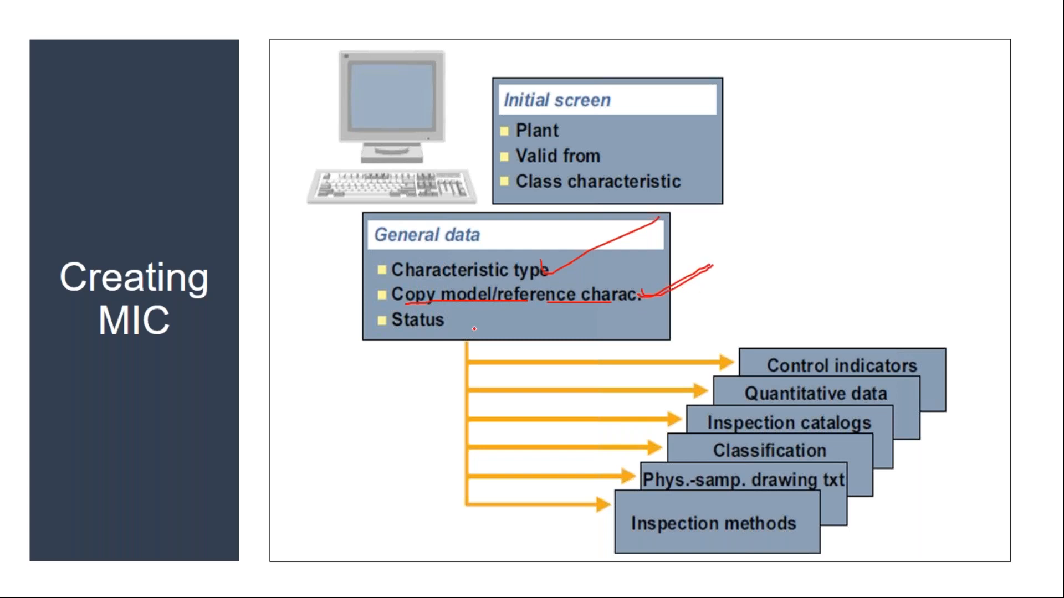
drag(400, 335, 470, 328)
mouse_move(390, 209)
mouse_down()
mouse_move(380, 209)
mouse_move(407, 327)
mouse_move(697, 299)
mouse_move(339, 242)
mouse_move(682, 348)
mouse_move(571, 192)
mouse_up()
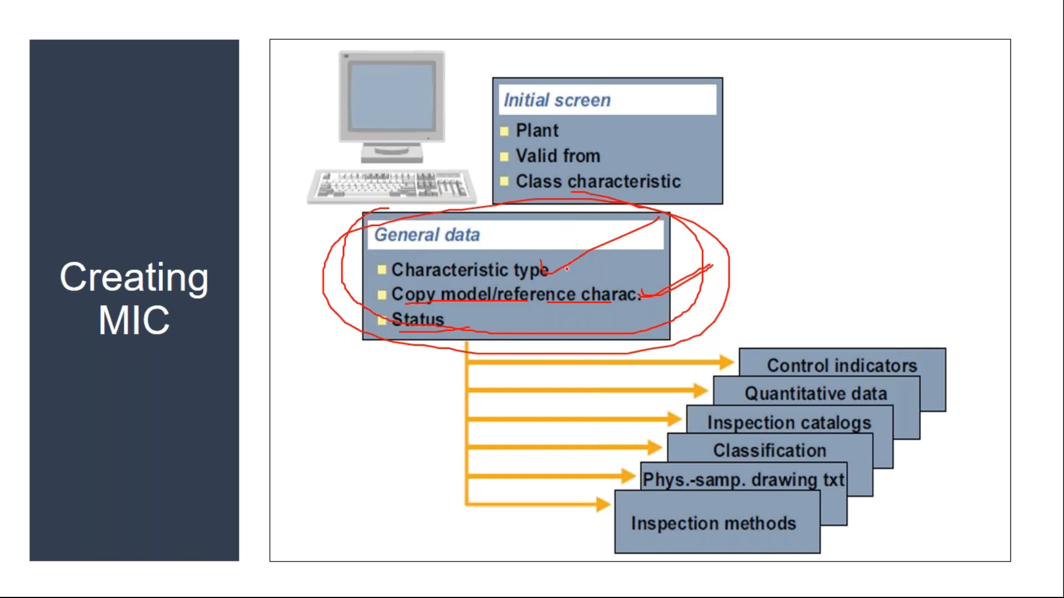
mouse_move(751, 334)
mouse_down()
mouse_move(737, 339)
mouse_move(706, 554)
mouse_move(942, 342)
mouse_move(792, 332)
mouse_up()
drag(584, 241, 716, 209)
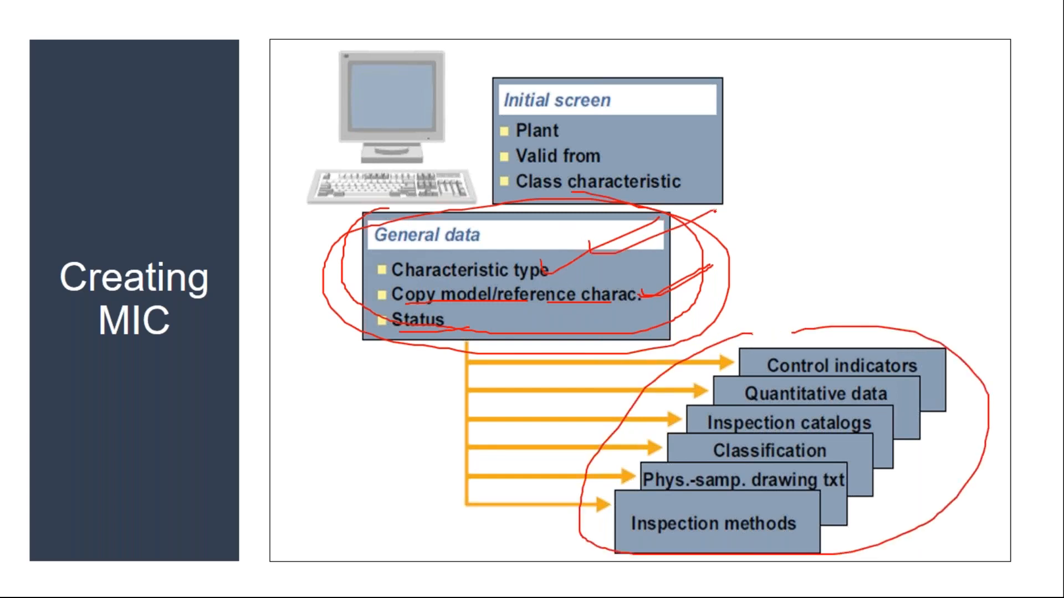
- Erase the pen annotations on the slide, end the slide show and switch back to the remote SAP session
key(e)
key(Escape)
click(627, 581)
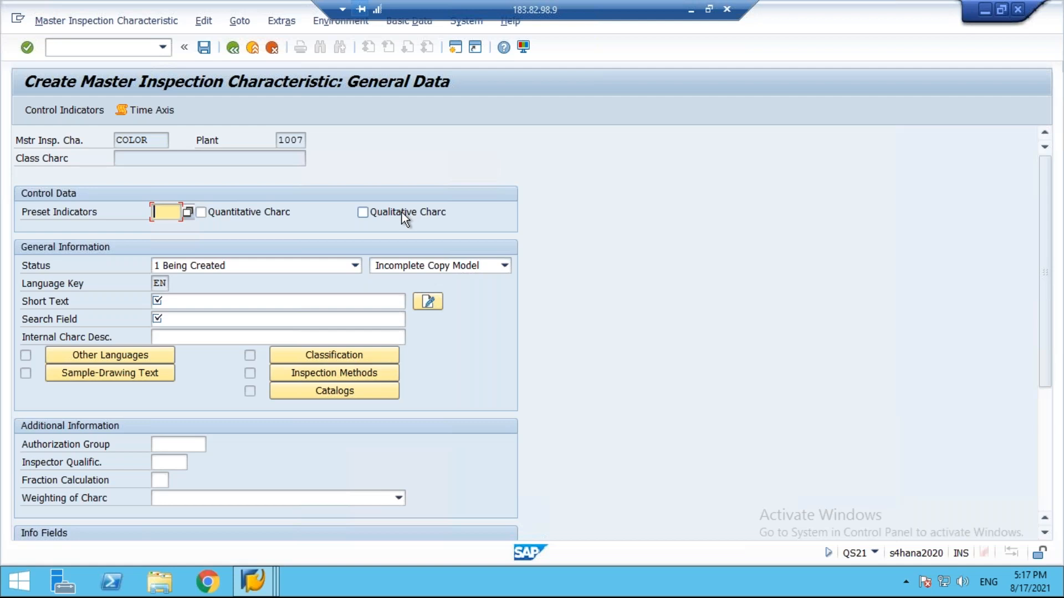
- Mark COLOR as a qualitative characteristic and set its status to 2 Released with 1 Complete Copy Model
click(362, 212)
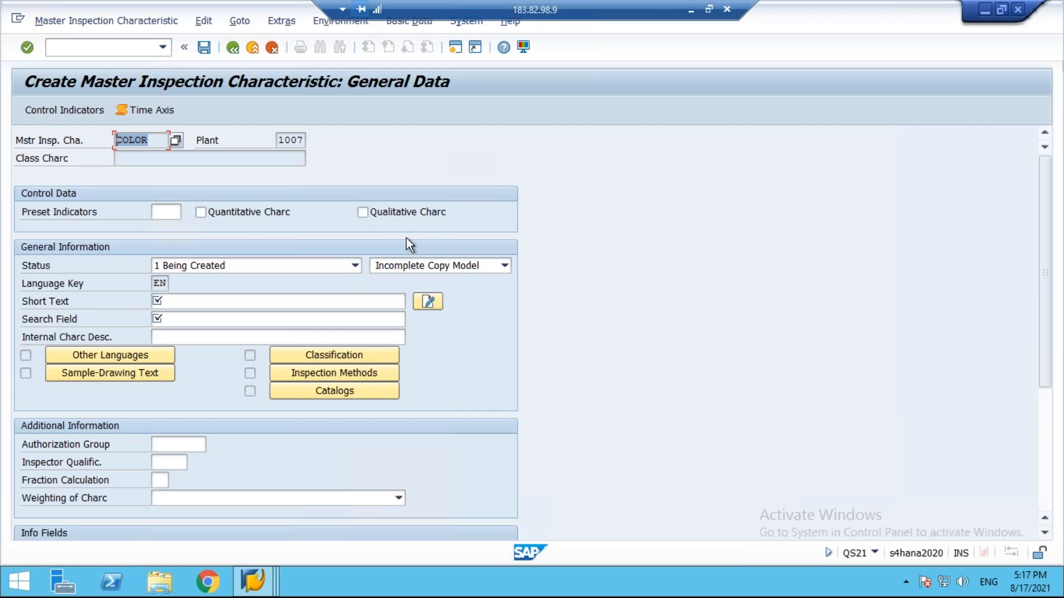
click(388, 211)
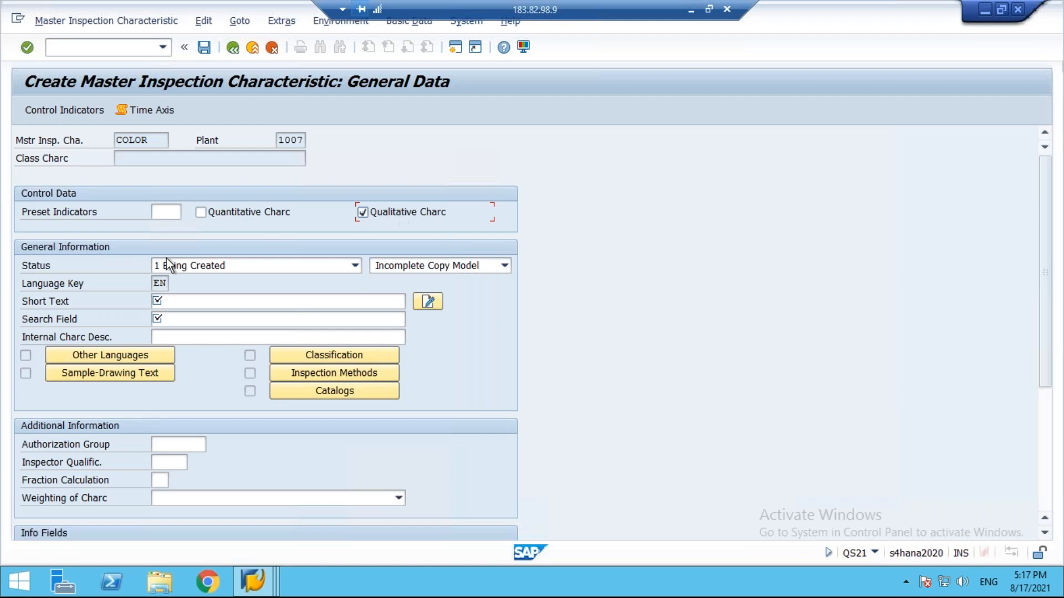
click(355, 267)
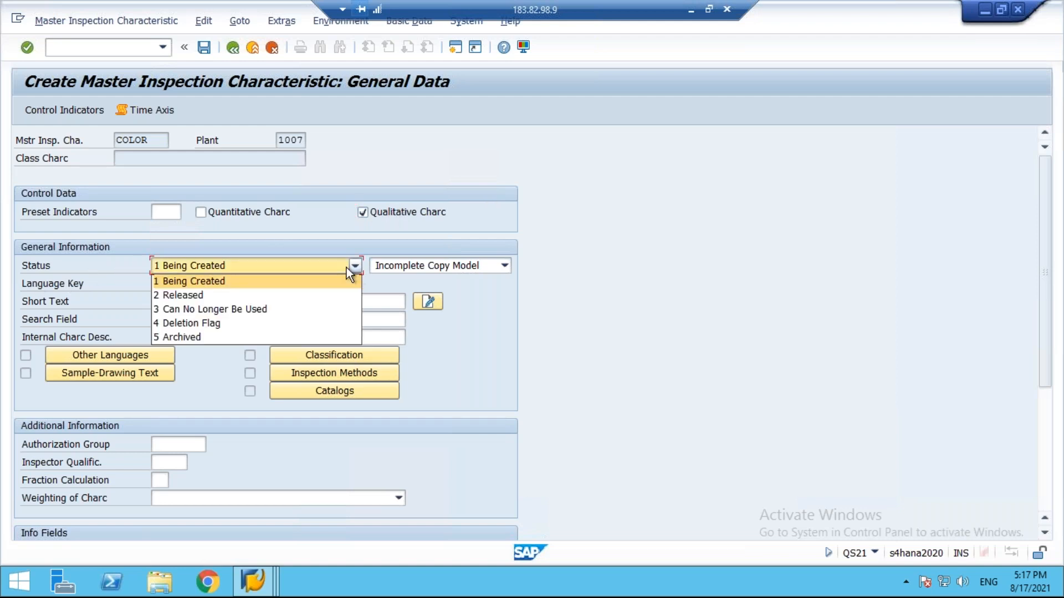
click(188, 297)
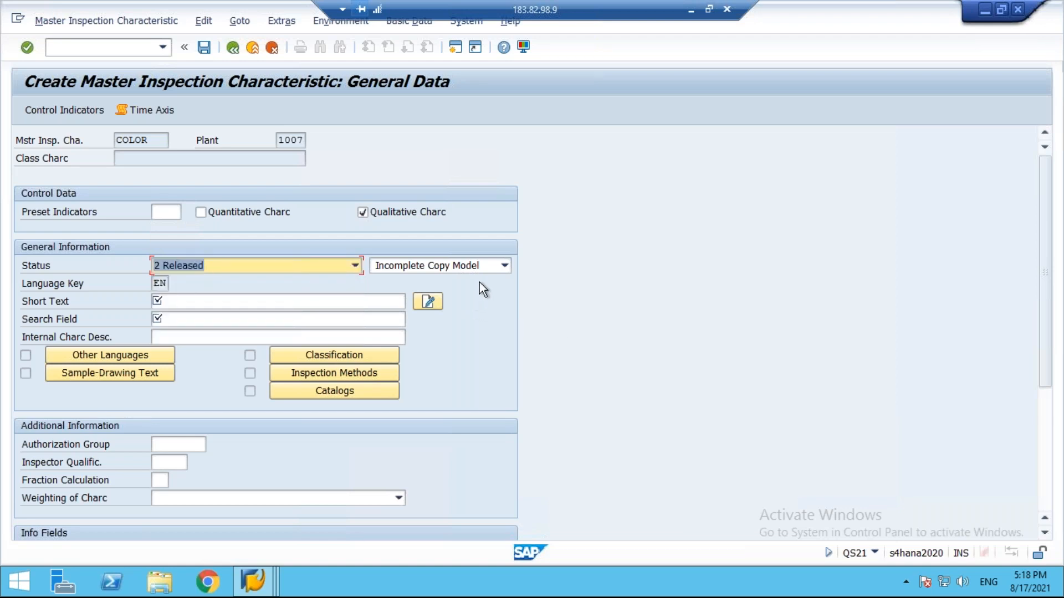
click(504, 266)
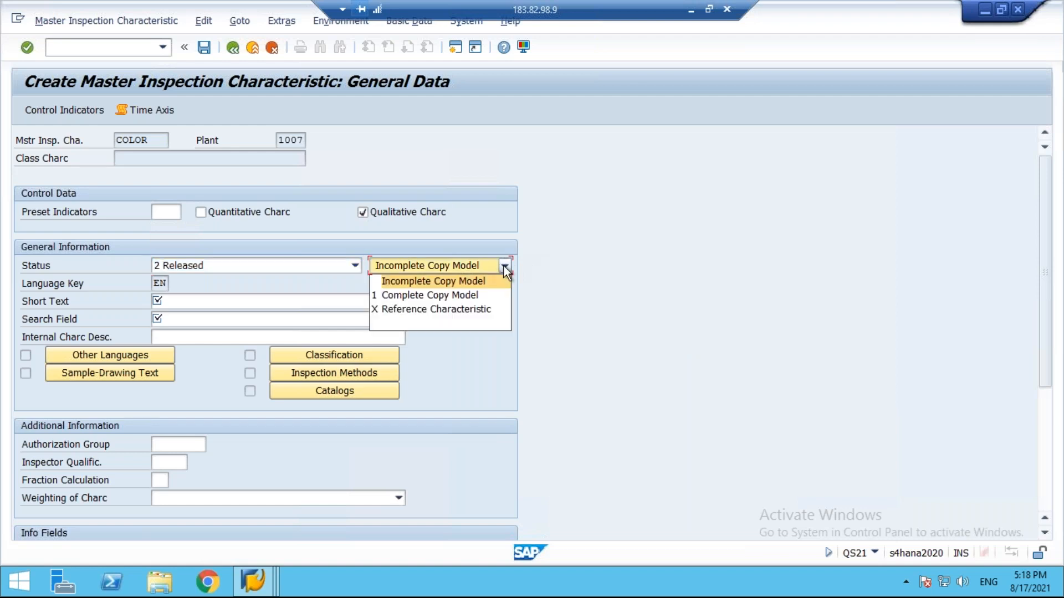
click(444, 297)
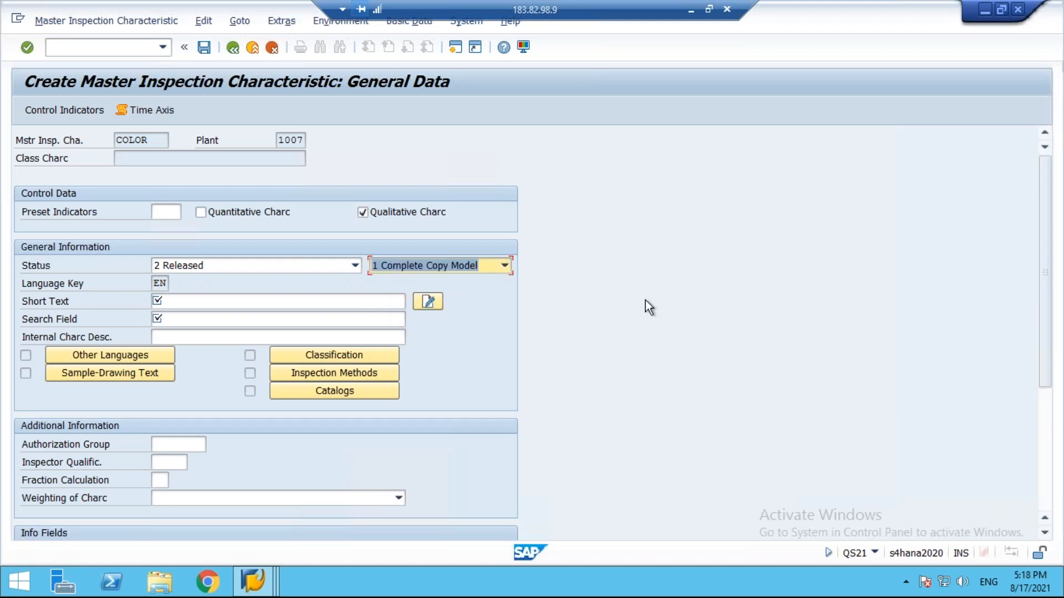
click(504, 263)
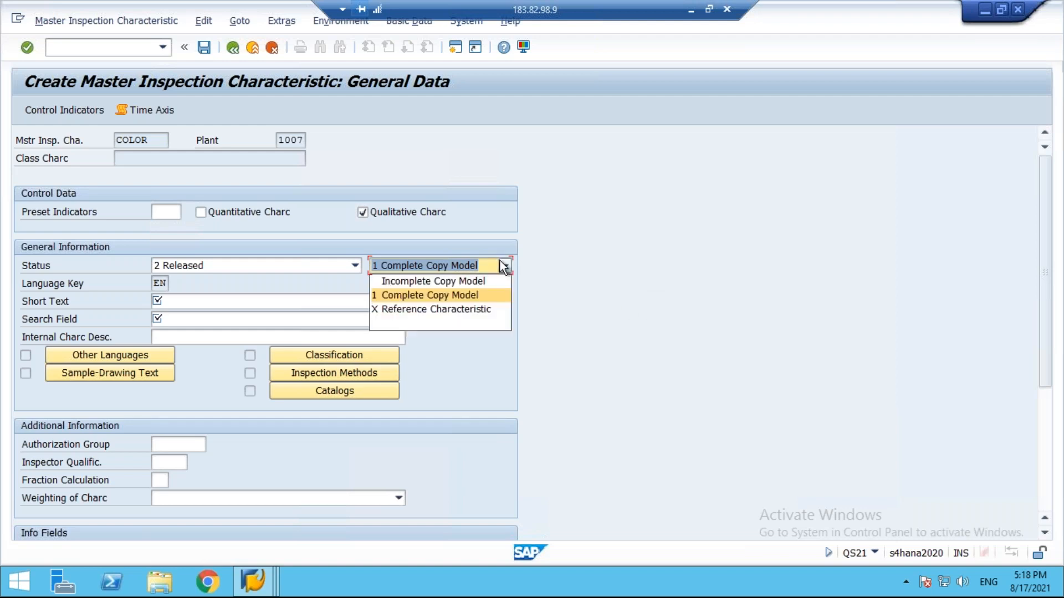
click(453, 295)
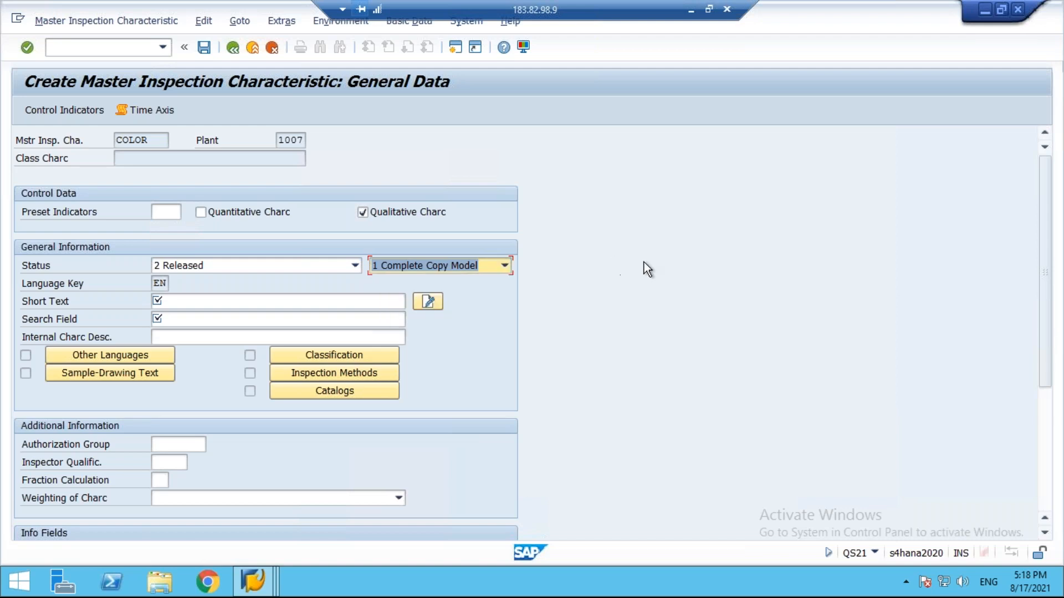
- Enter COLOUR as the characteristic's short text and copy it for use in the search field
click(188, 302)
text(COLOUR)
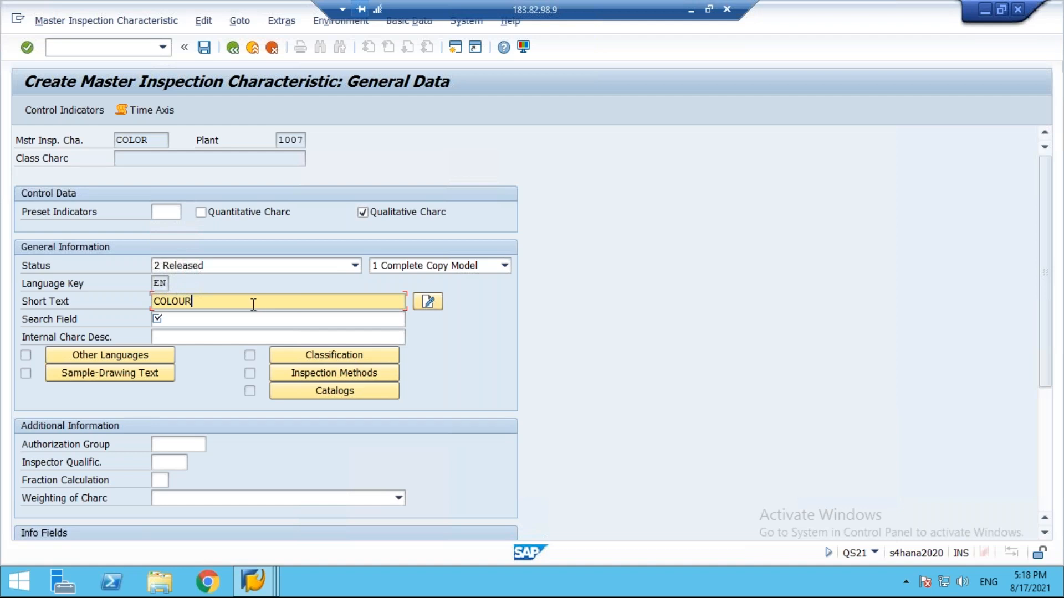
key(shift+Left)
key(shift+Left)
key(shift+Left)
key(shift+Left)
key(shift+Left)
key(shift+Left)
key(ctrl+c)
click(174, 316)
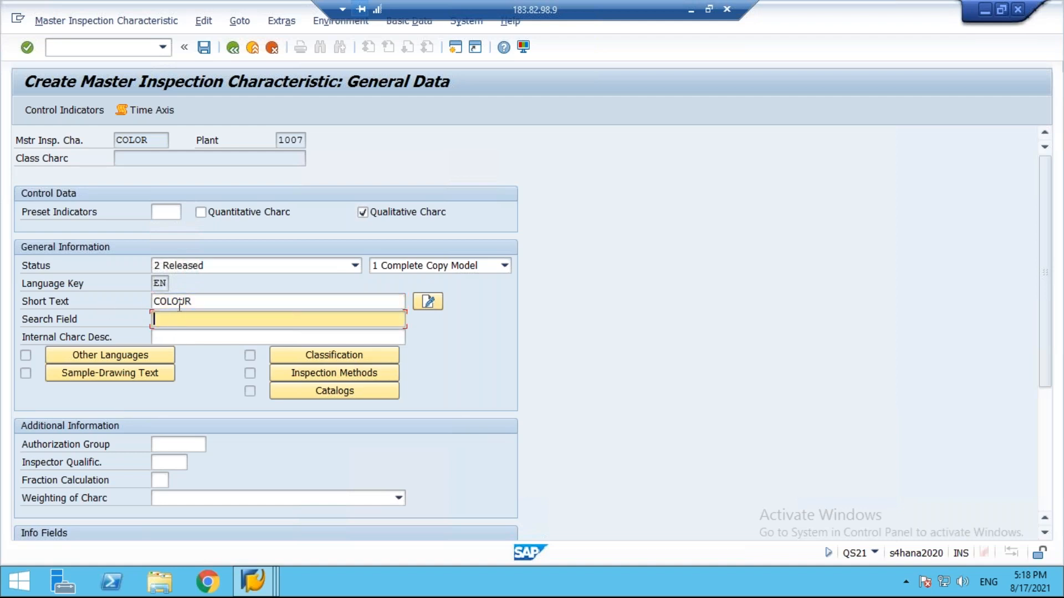
- Correct the short text to COLOR and copy it into the search field
click(180, 301)
key(Delete)
drag(200, 302, 88, 301)
key(ctrl+c)
click(164, 318)
key(ctrl+v)
- Open the characteristic's control indicators and enable Charc Attribute and Sampling Procedure
click(65, 108)
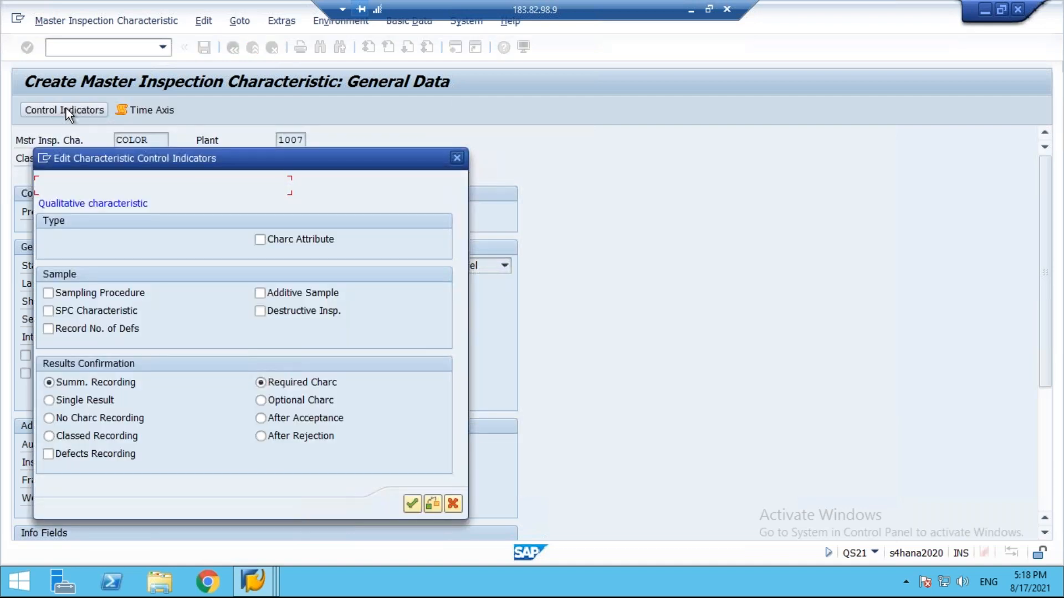
drag(206, 157, 373, 172)
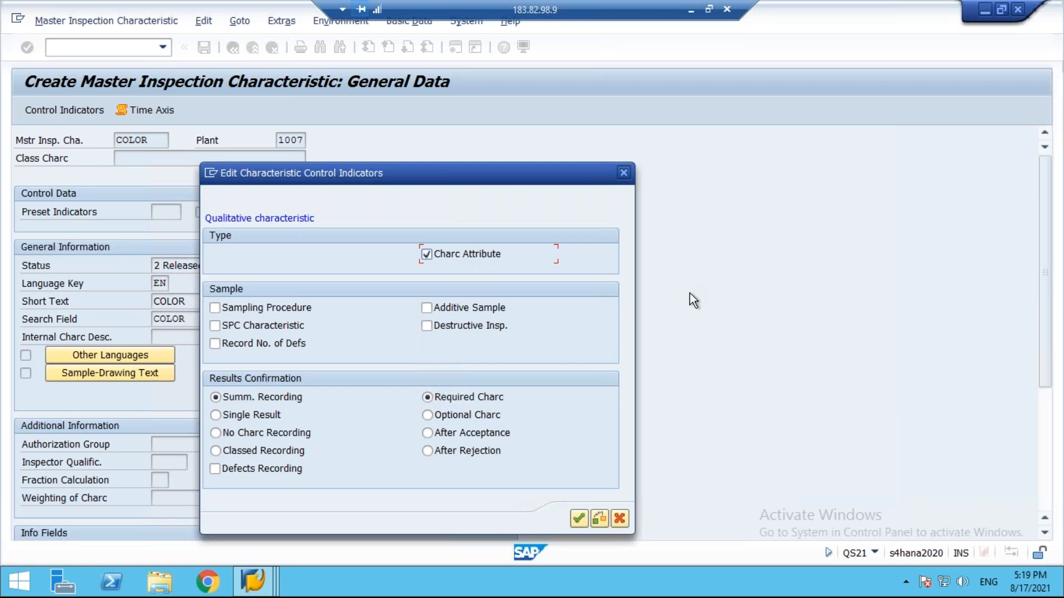
drag(396, 175, 595, 109)
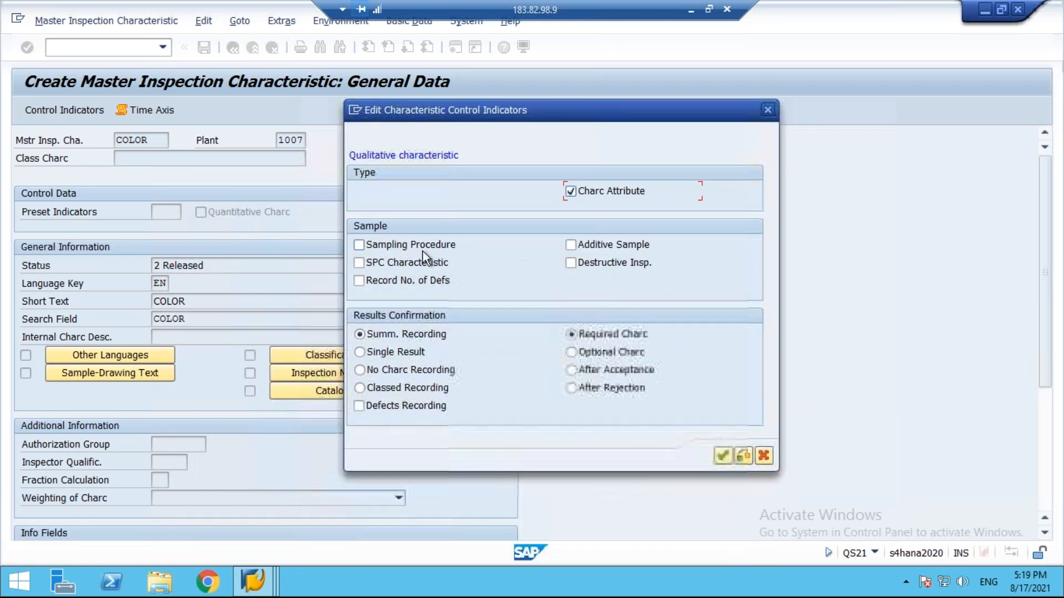
click(409, 245)
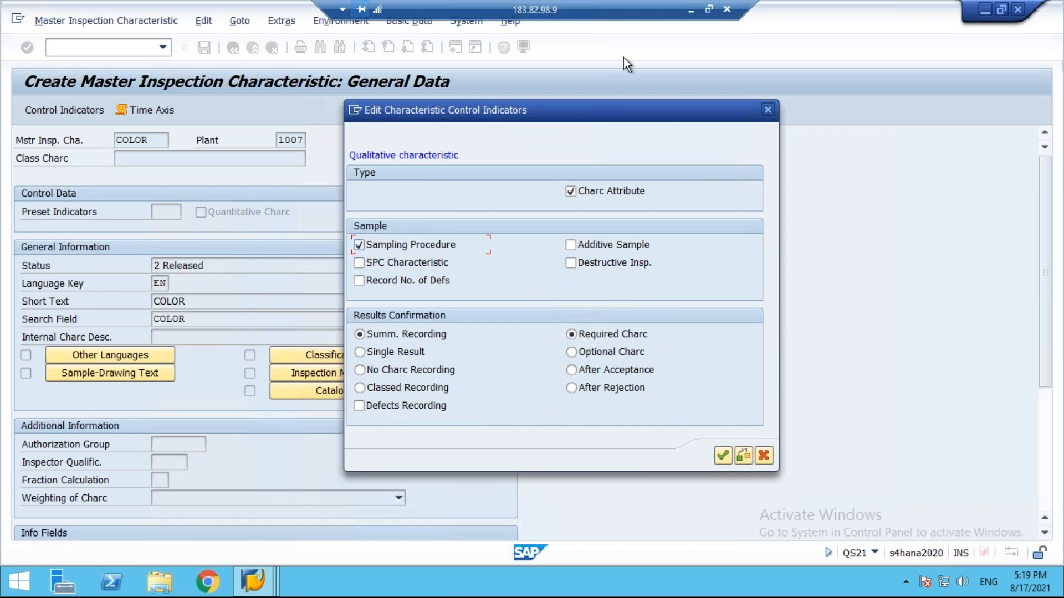
- Switch to the Word course syllabus, point out the Sampling Procedure, Sampling Scheme, Sample Drawing Procedure line, and return to the SAP session
click(691, 11)
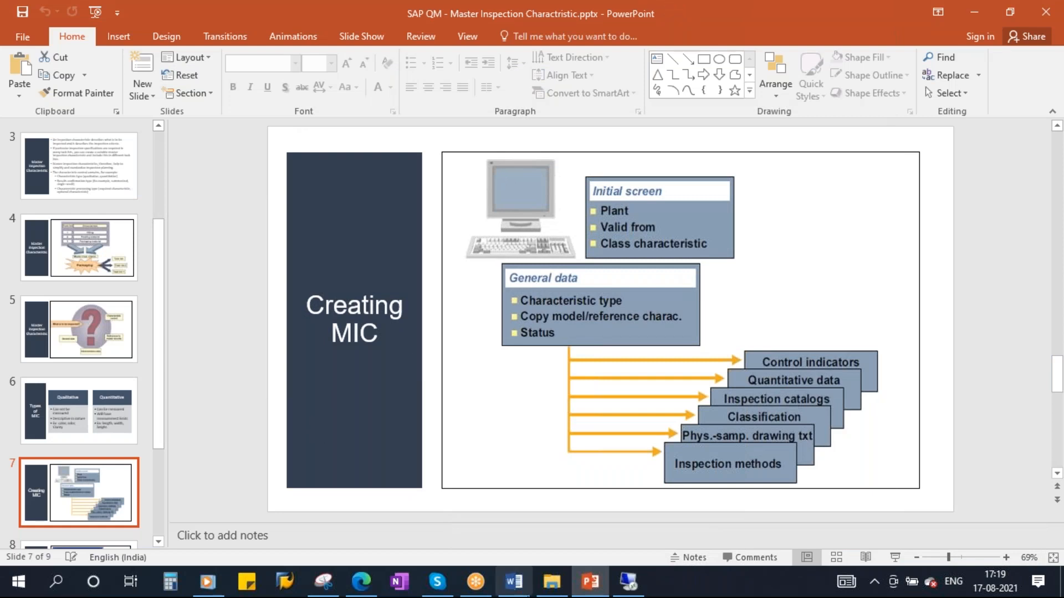
click(514, 582)
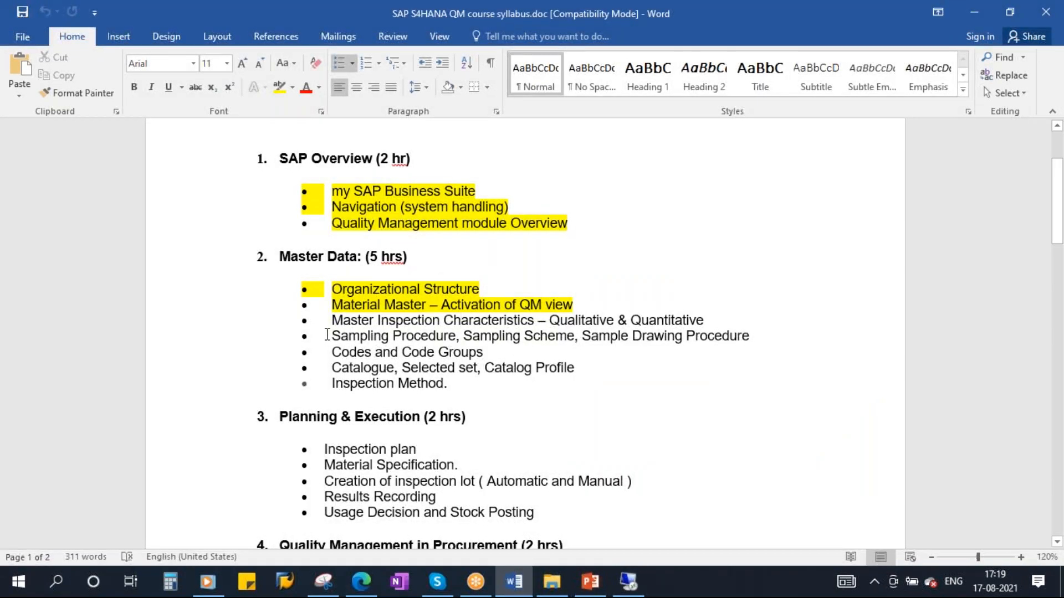
drag(333, 336, 743, 335)
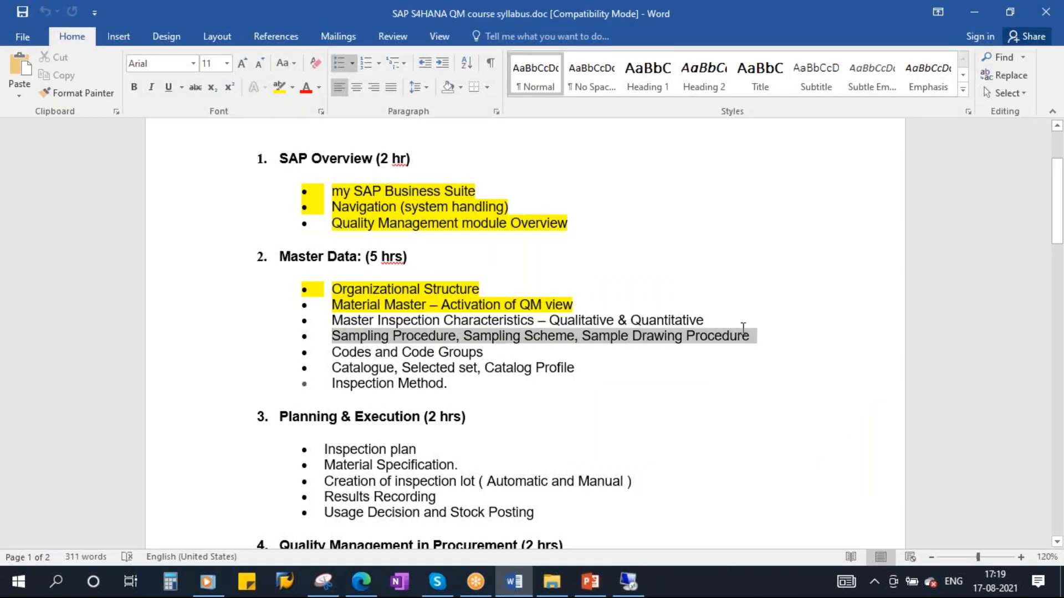
click(578, 335)
click(628, 582)
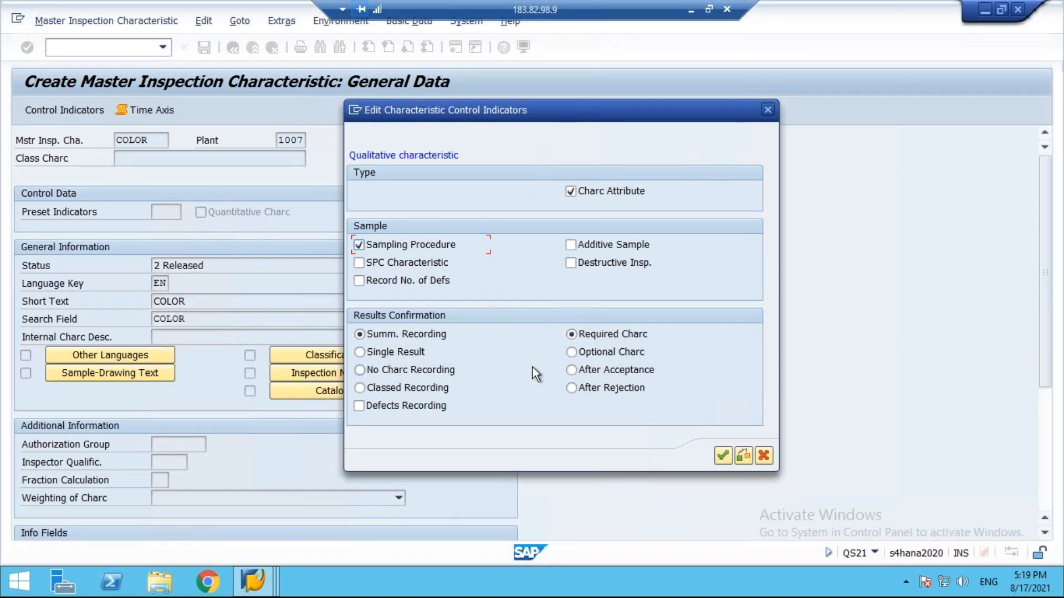
- Try Single Result for results confirmation, and set it back to Summ. Recording
click(388, 351)
click(477, 331)
click(690, 10)
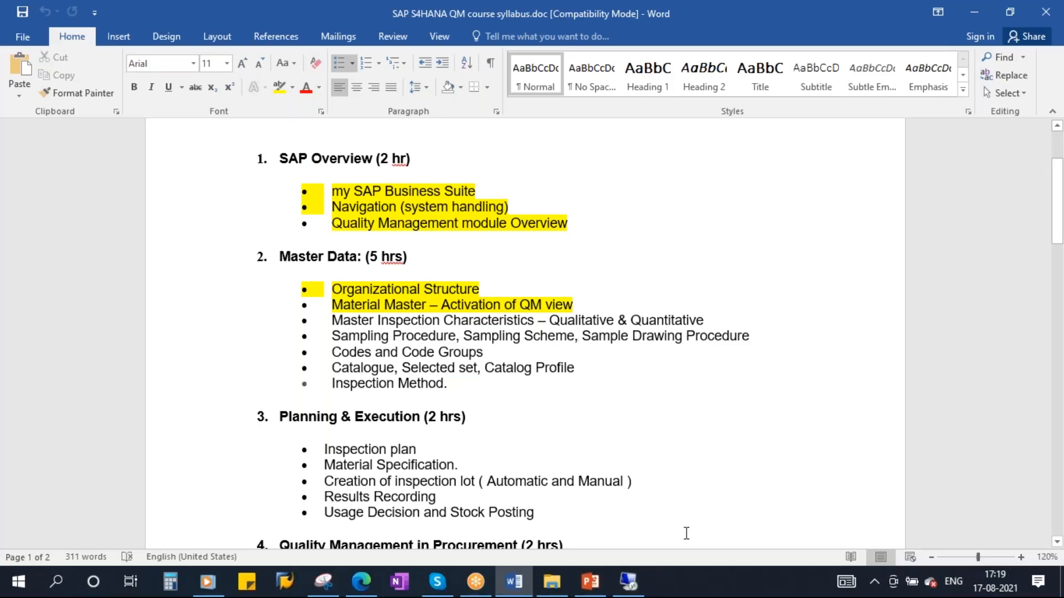
click(630, 585)
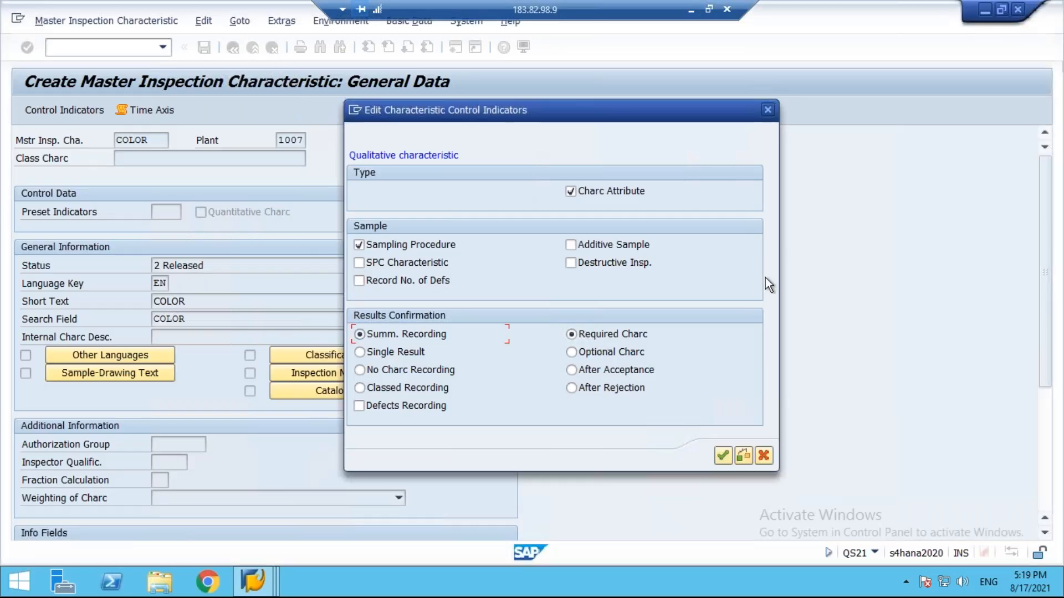
- Create an Excel worksheet named QM on the remote desktop and open it
click(1061, 593)
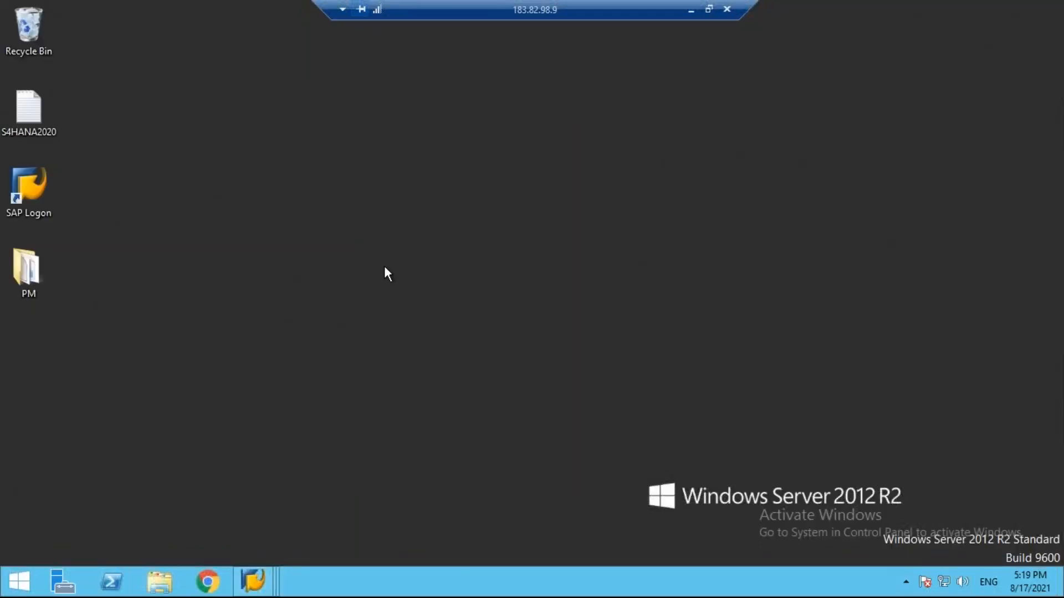
right_click(364, 222)
mouse_move(506, 340)
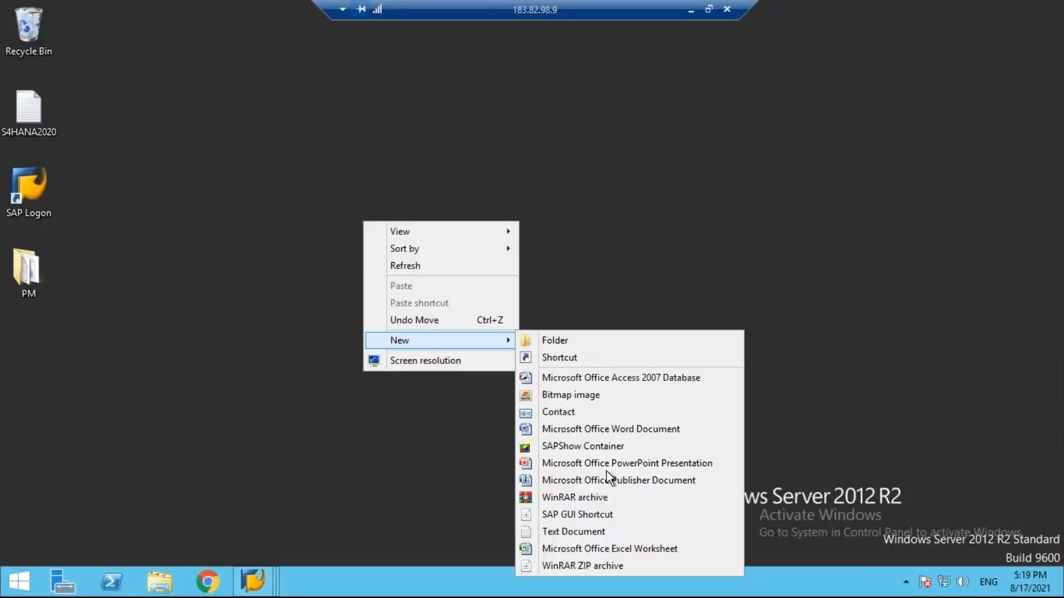
click(591, 548)
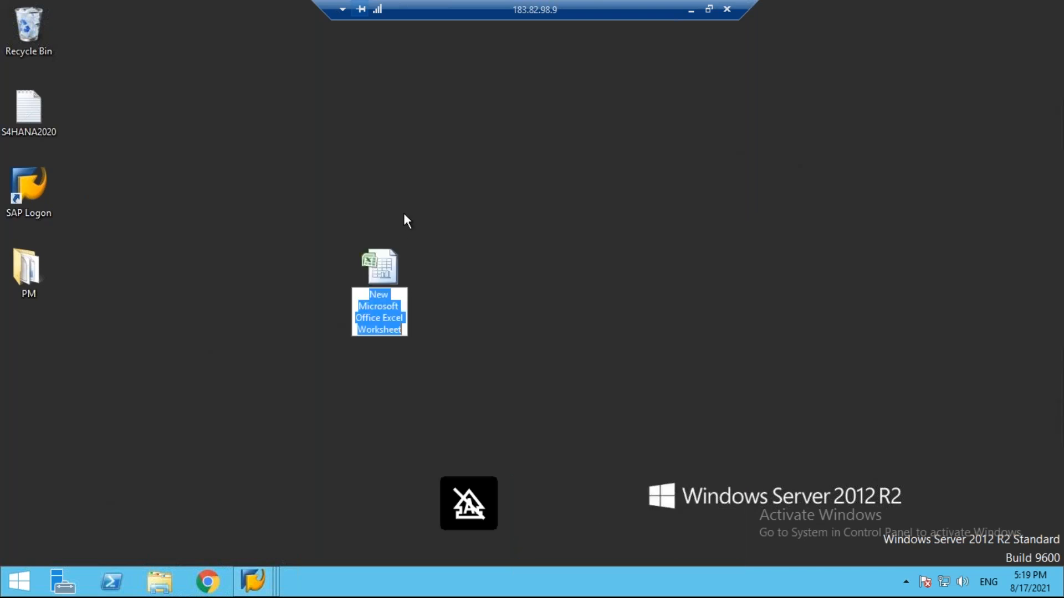
text(QM)
key(Return)
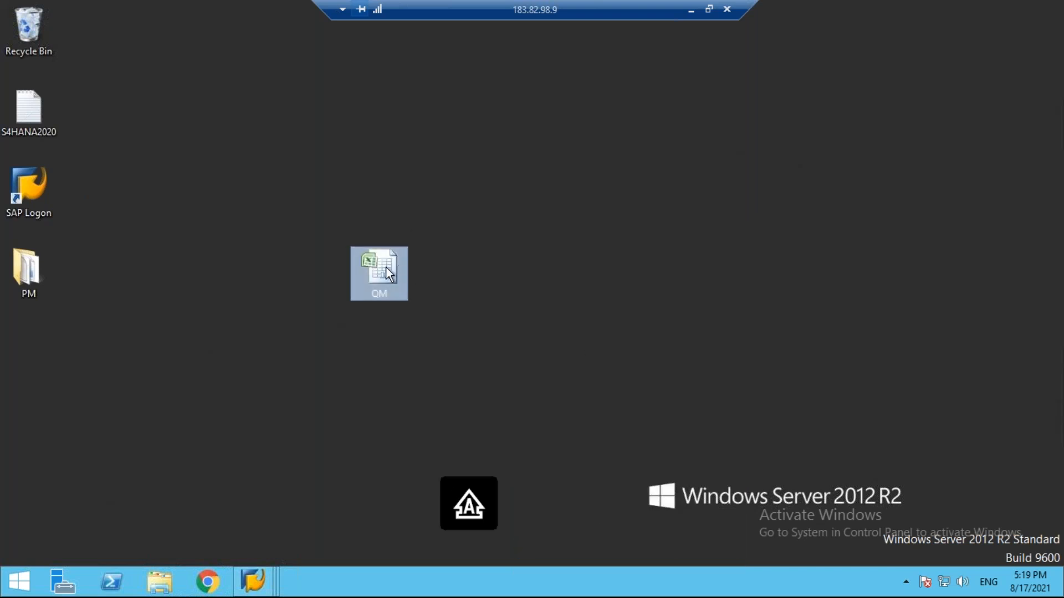
double_click(386, 270)
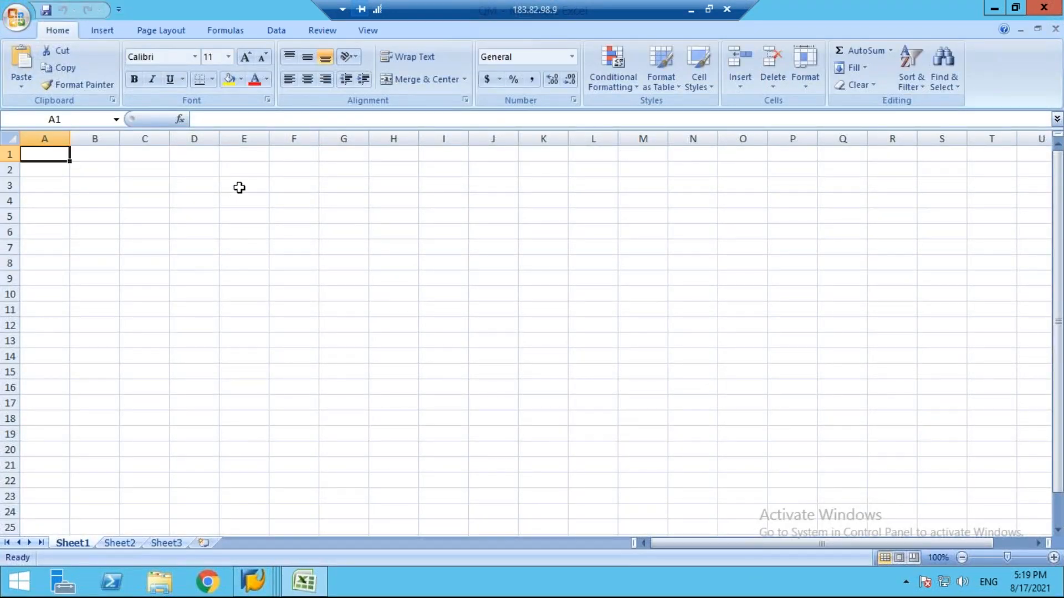
- Enter Length in cell E3, 1000 in G3 and the unit PC in H3
click(238, 187)
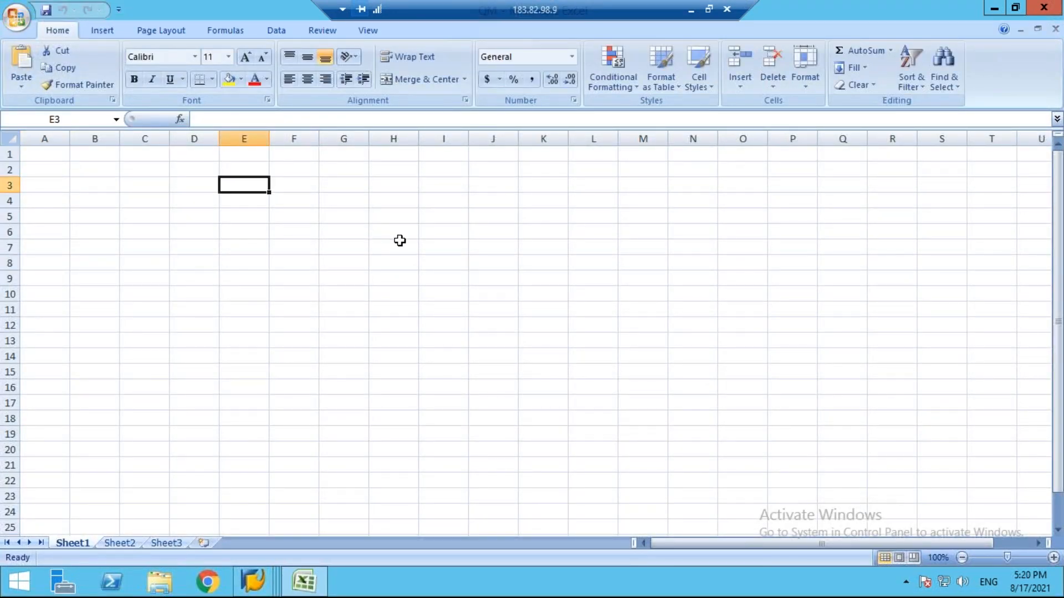
text(Length)
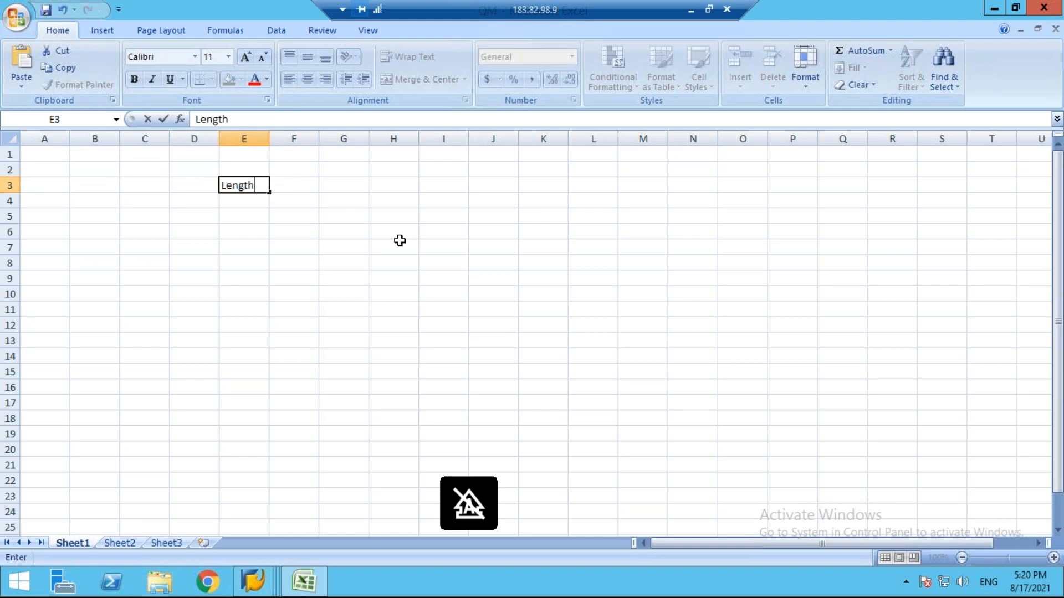
click(402, 228)
click(345, 186)
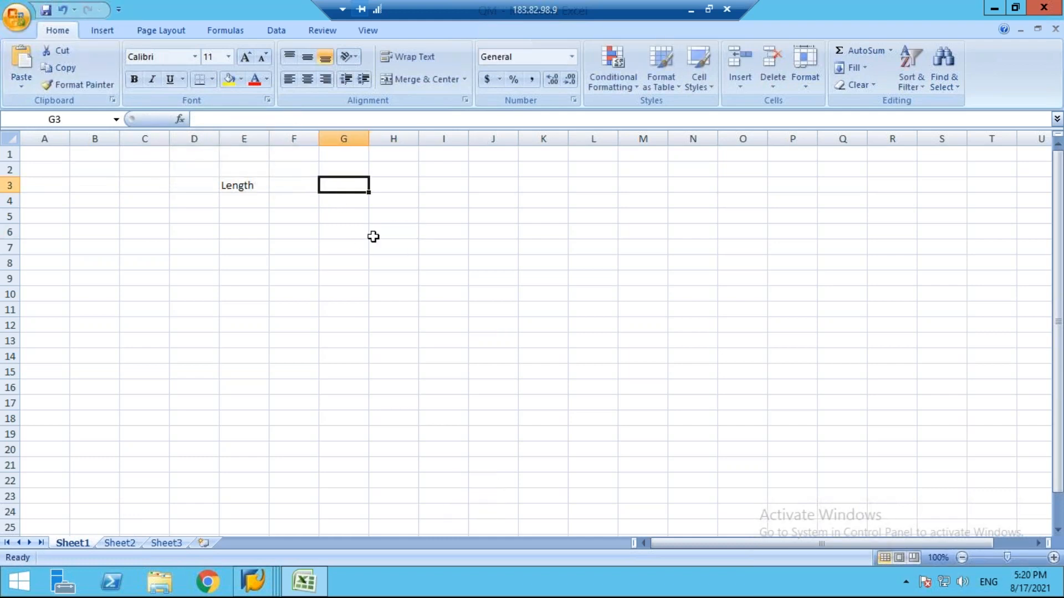
text(1000)
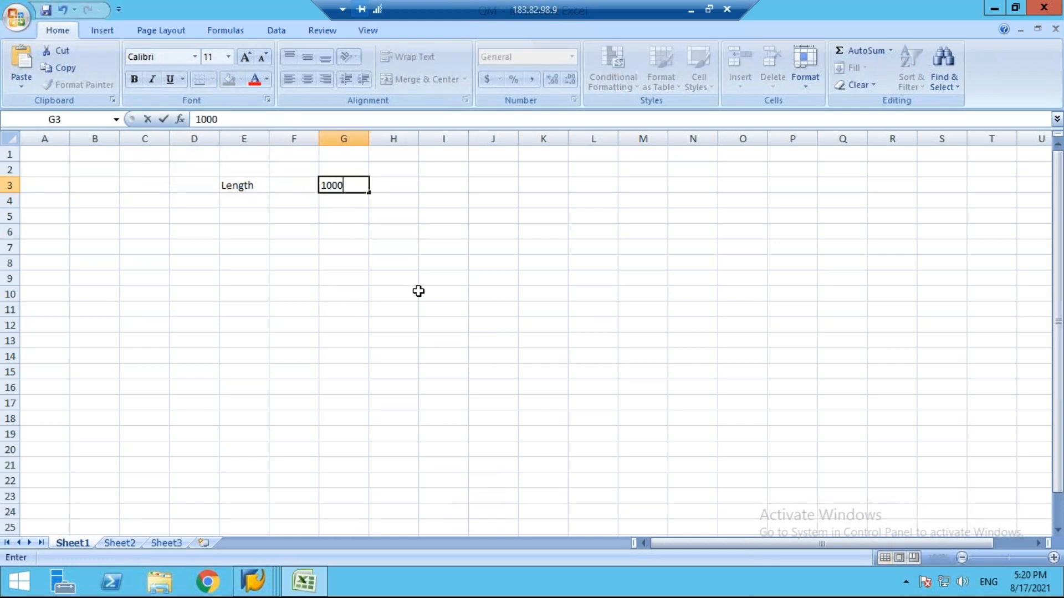
click(384, 247)
click(390, 184)
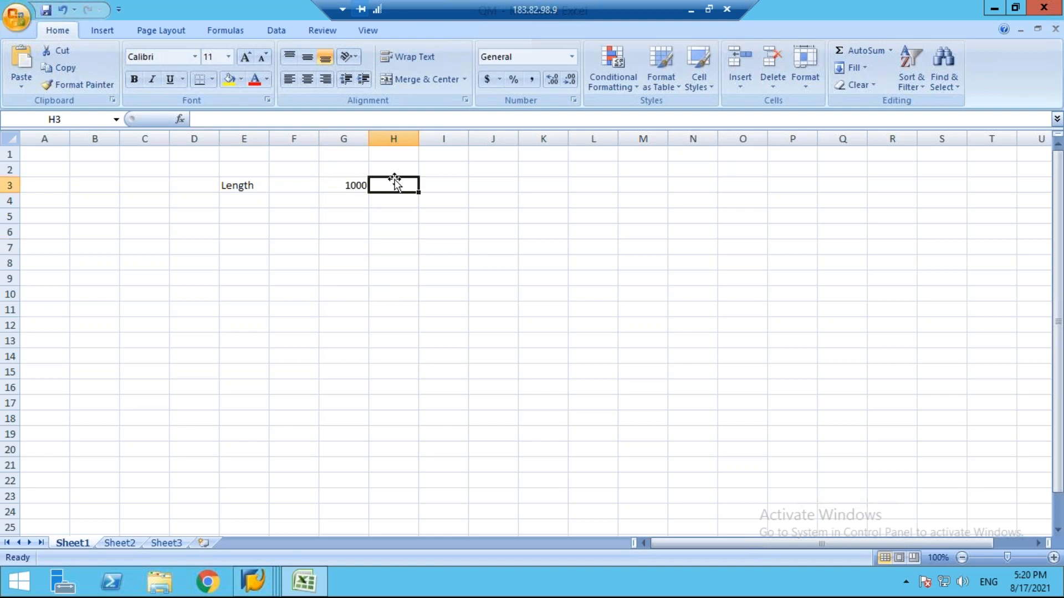
text(pc)
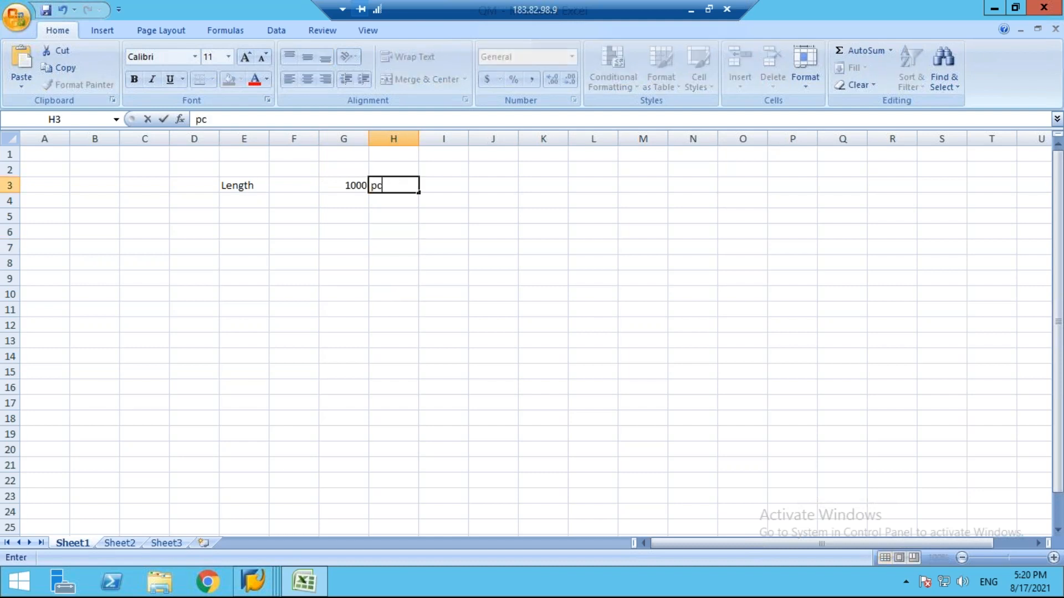
key(BackSpace)
key(BackSpace)
key(Caps_Lock)
text(PC)
click(381, 261)
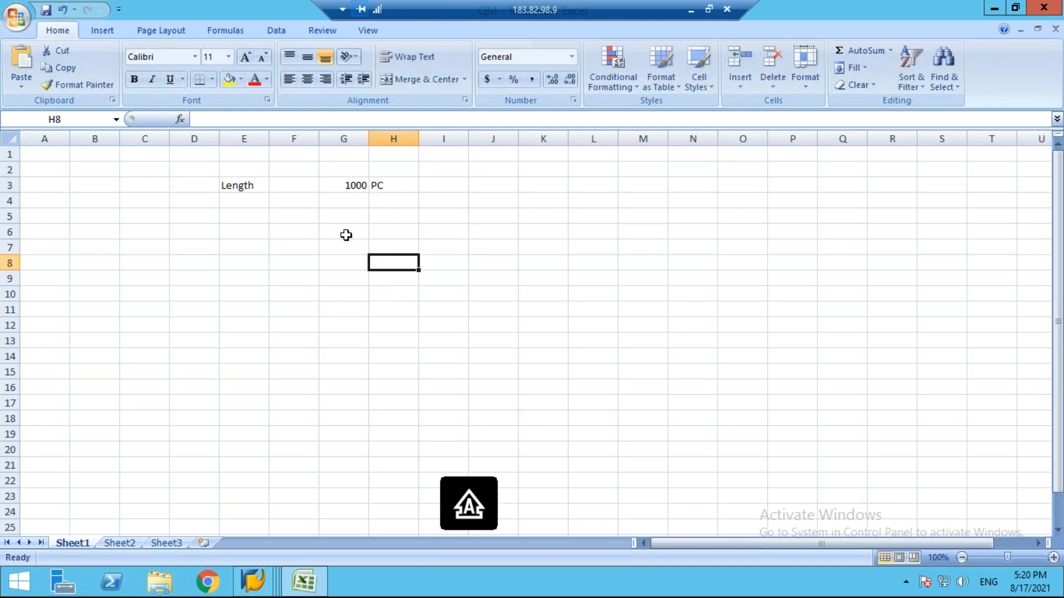
- Enter 5 in cell G4 and the unit PC in H4
click(353, 201)
text(5)
key(Tab)
text(PC)
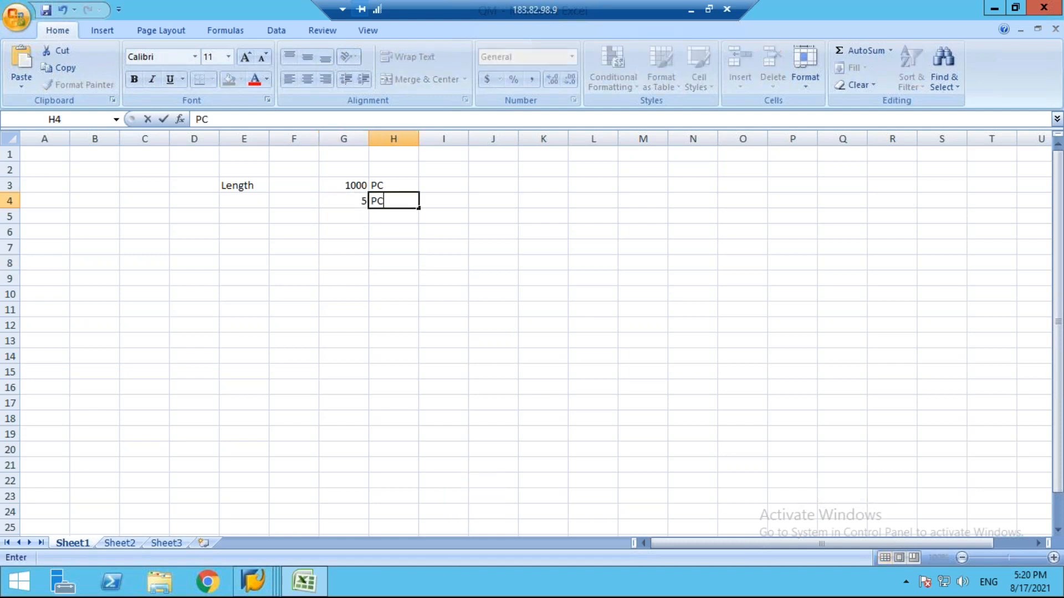
- Enter the labels Total in cell F3 and Sample qty in F4, and widen column F to fit them
click(290, 184)
text(T)
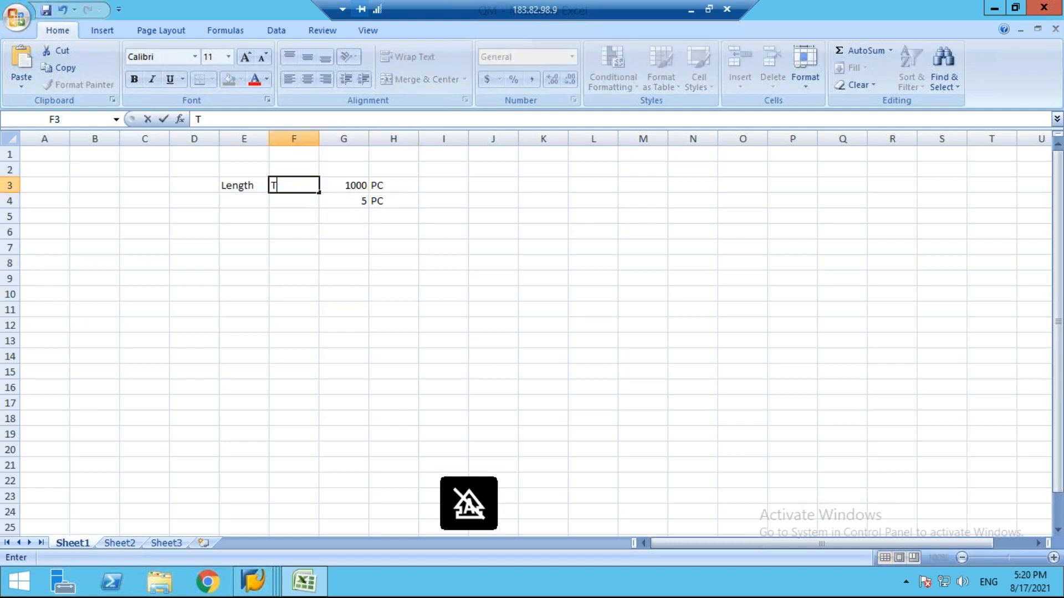
text(otal)
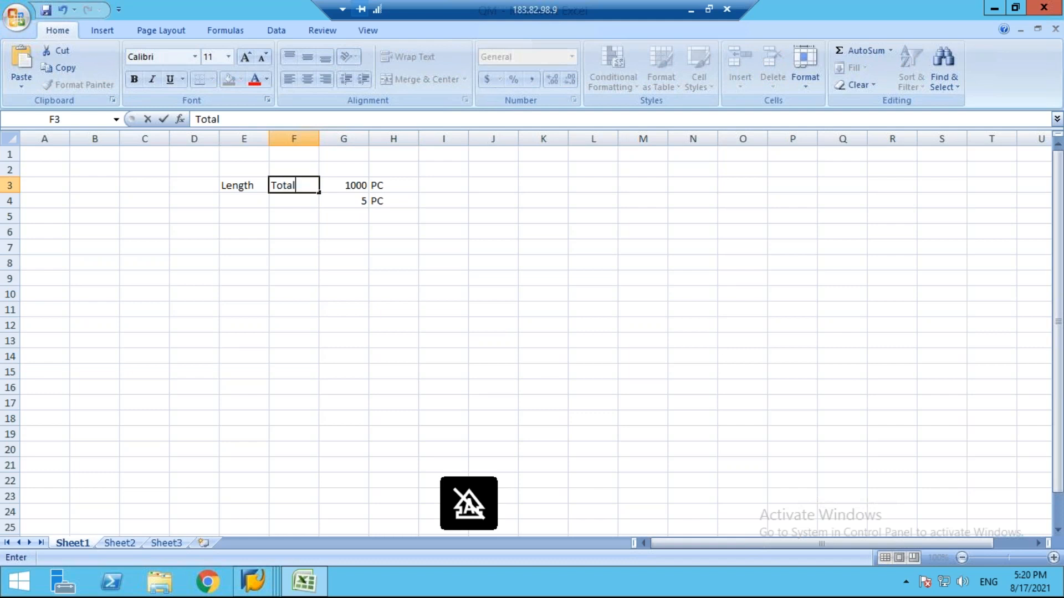
click(303, 202)
text(Sample qty)
click(490, 290)
drag(317, 139, 348, 138)
click(238, 187)
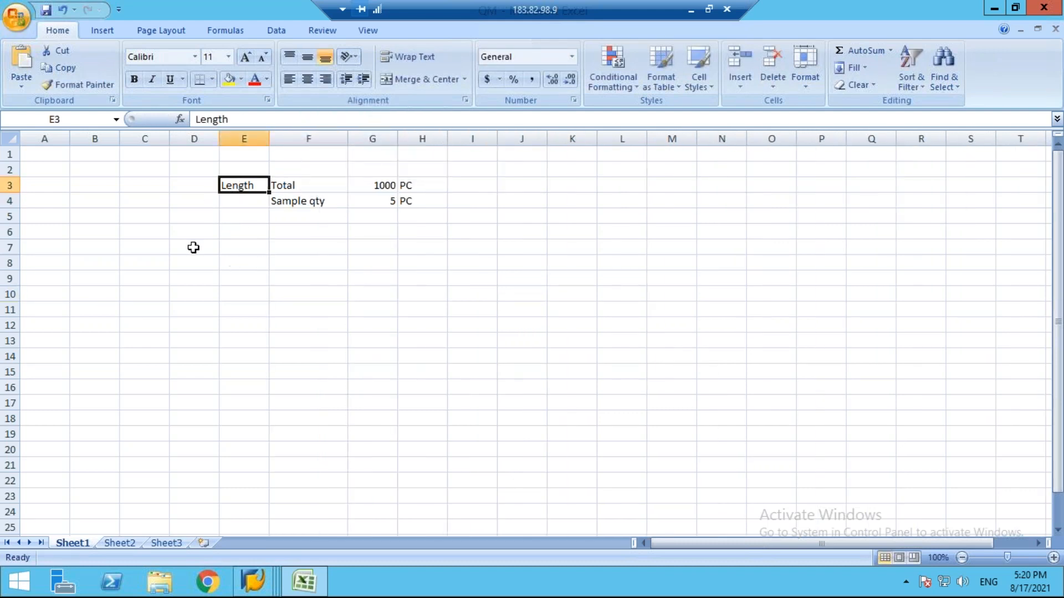
- Enter the length limits 5 cm in cell D6 and 10 cm in E6
click(188, 232)
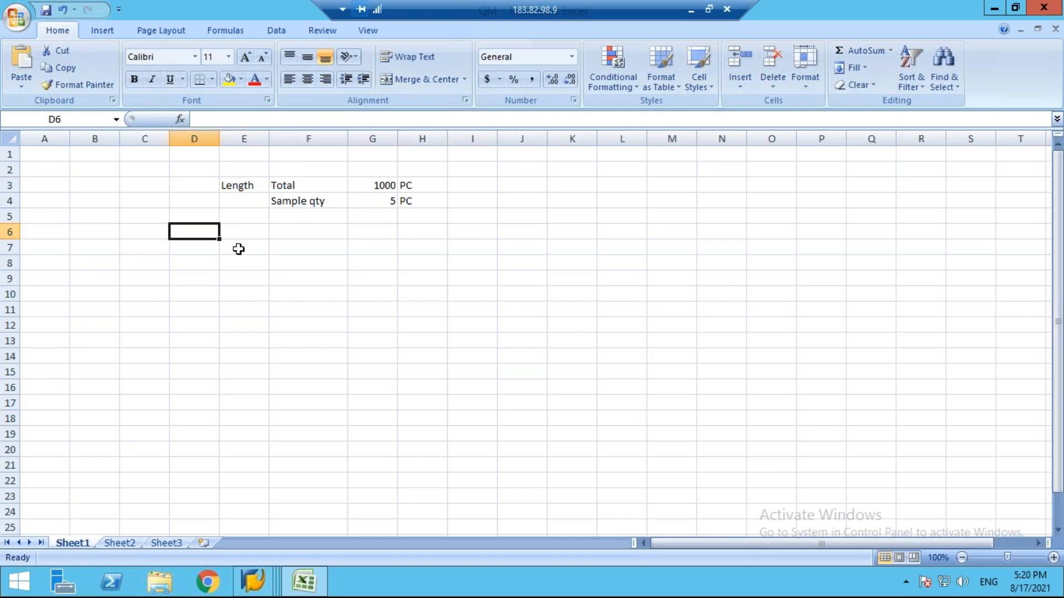
text(5)
key(Tab)
text(10)
click(250, 264)
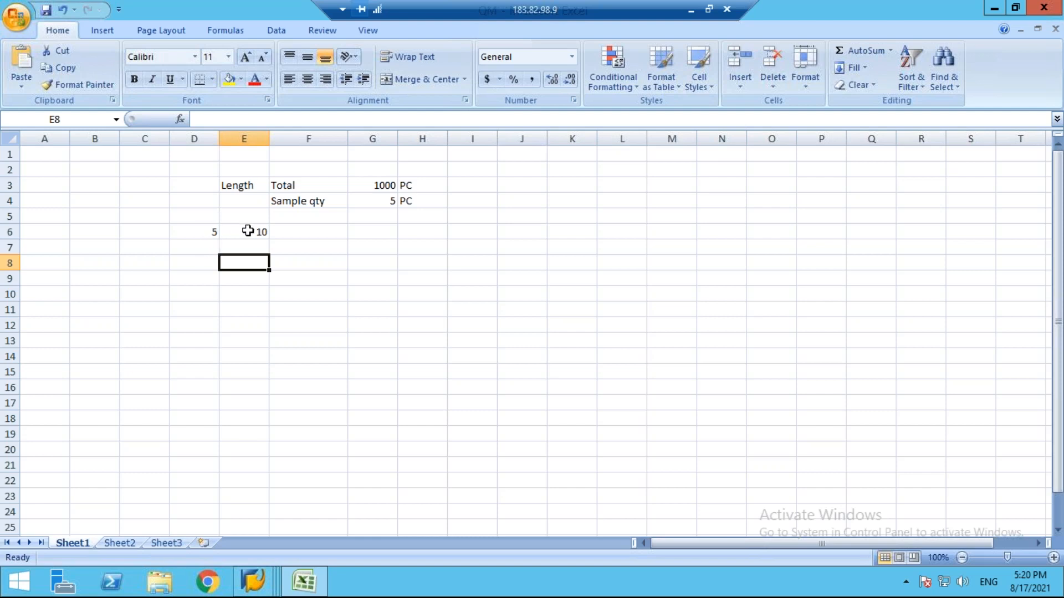
click(203, 251)
click(194, 231)
click(228, 119)
text(cm)
click(256, 230)
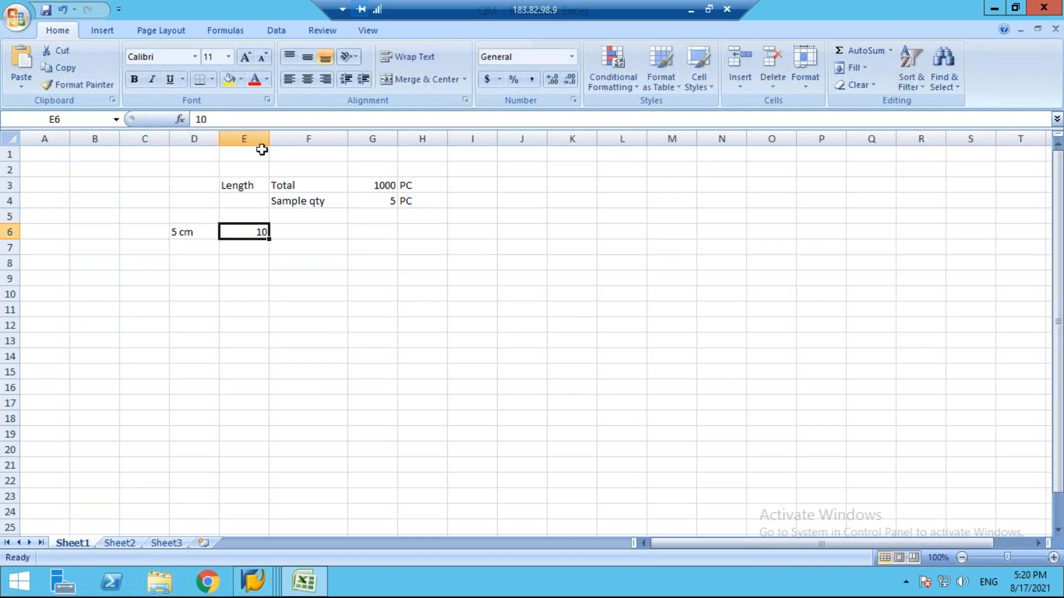
click(242, 118)
text(cm)
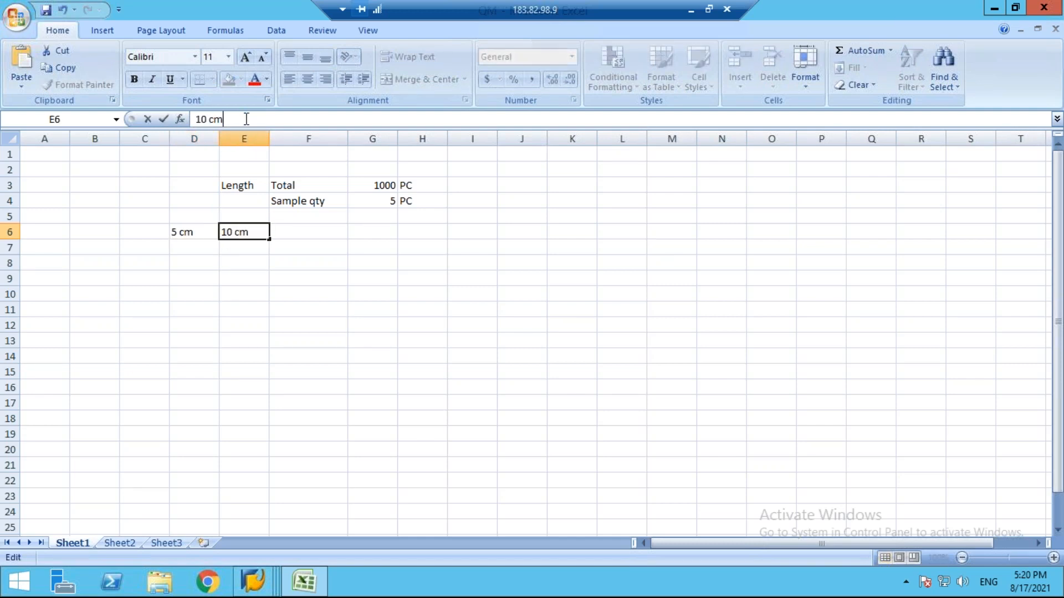
click(340, 250)
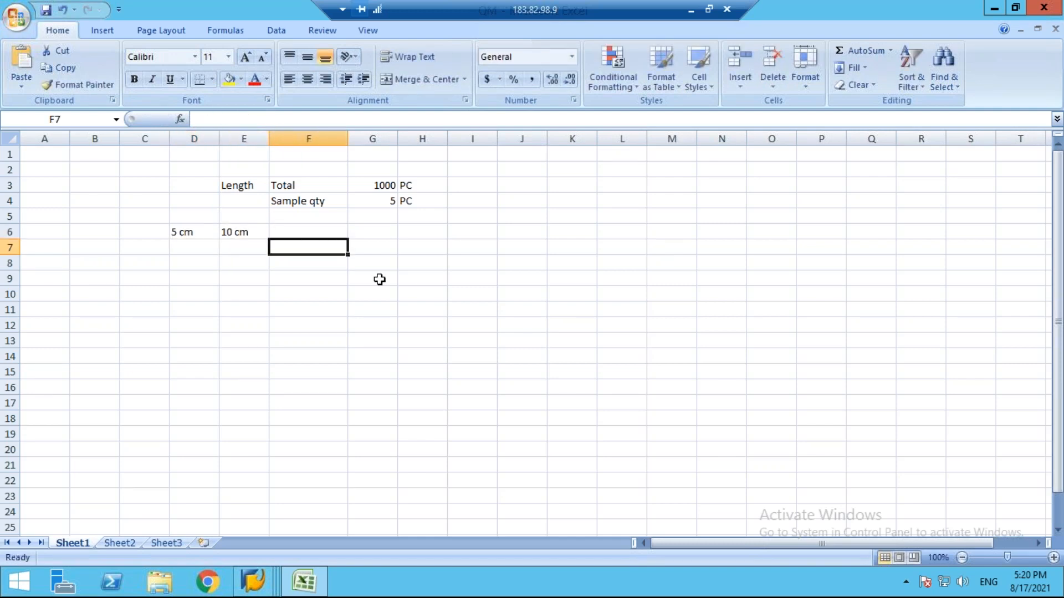
- Label the two length limits LL in cell D5 and UL in E5
click(205, 215)
key(Caps_Lock)
text(LL)
key(Tab)
text(UL)
click(354, 298)
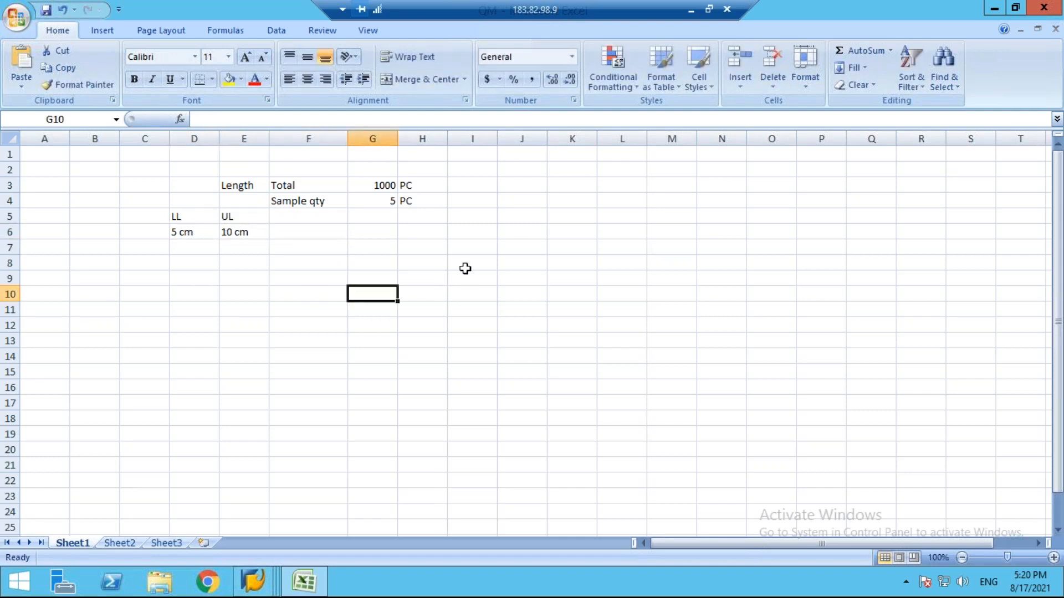
- Enter the column heading Result in cell I7
click(374, 204)
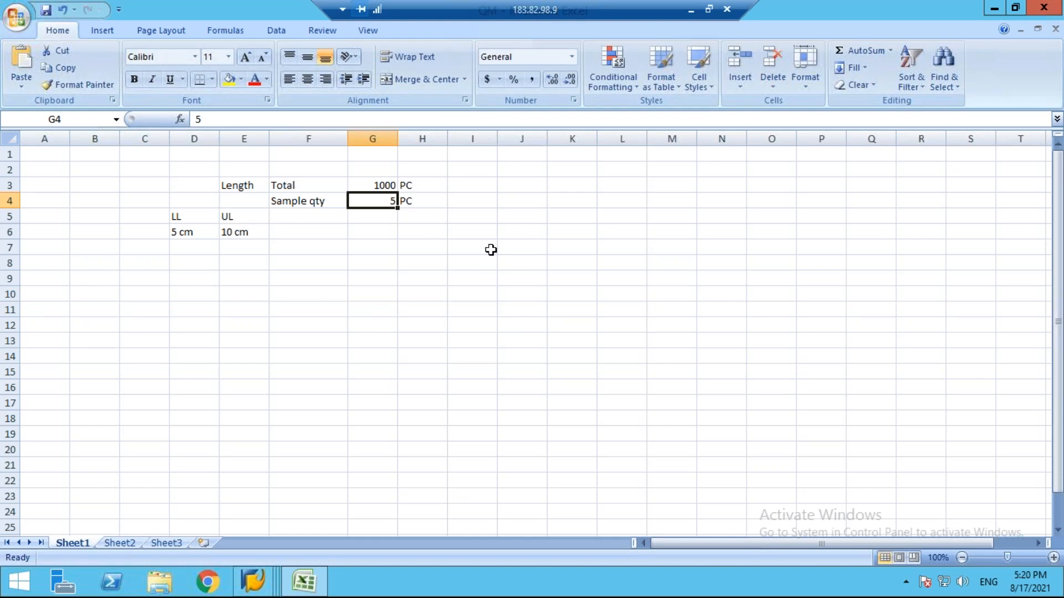
click(469, 245)
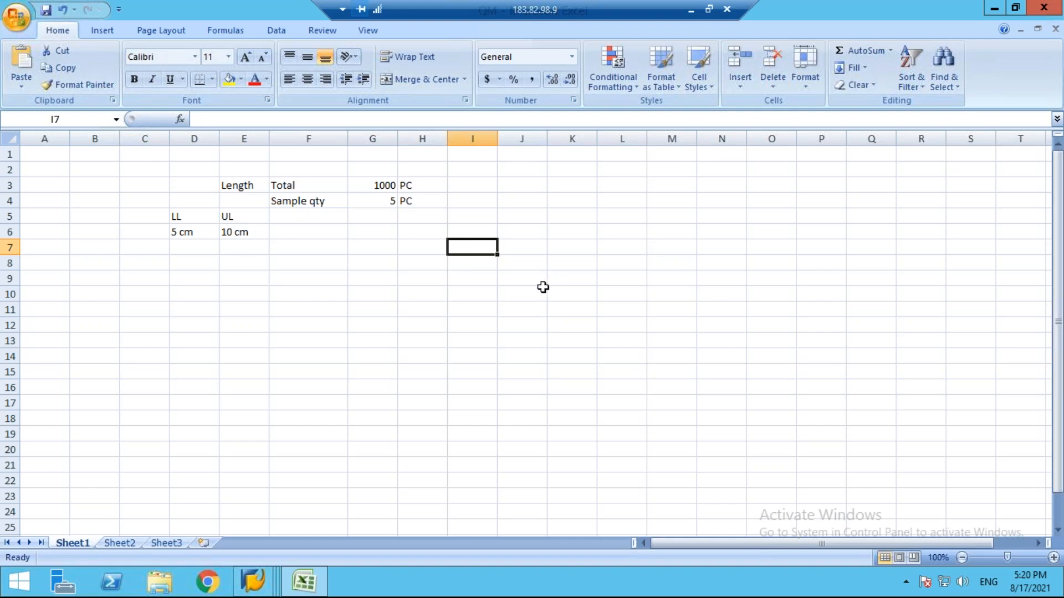
text(Result)
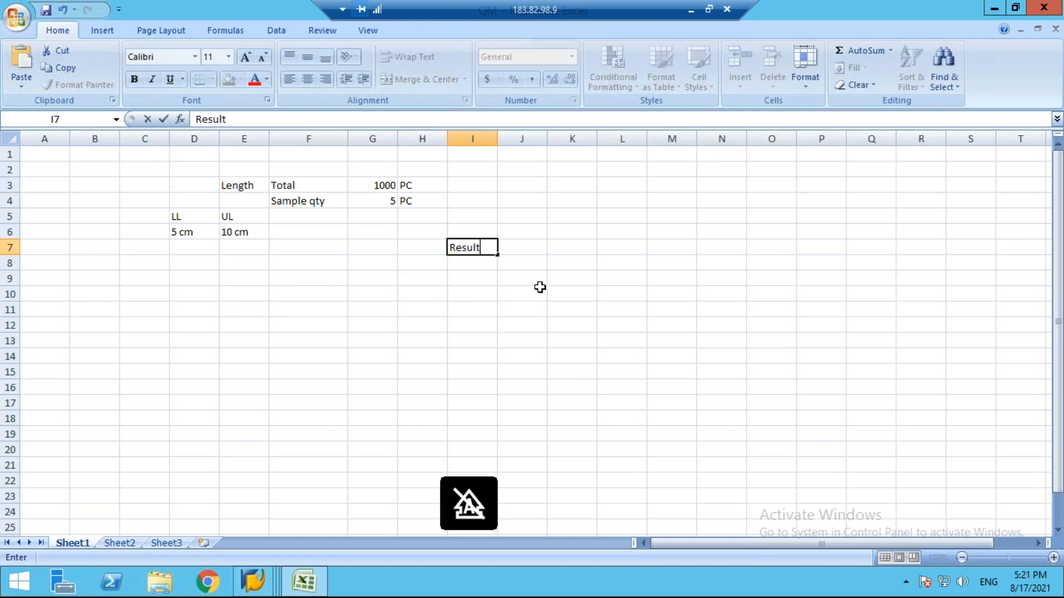
click(540, 287)
- Number the samples 1 to 5 in cells H8 to H12, beside the Result column
click(394, 201)
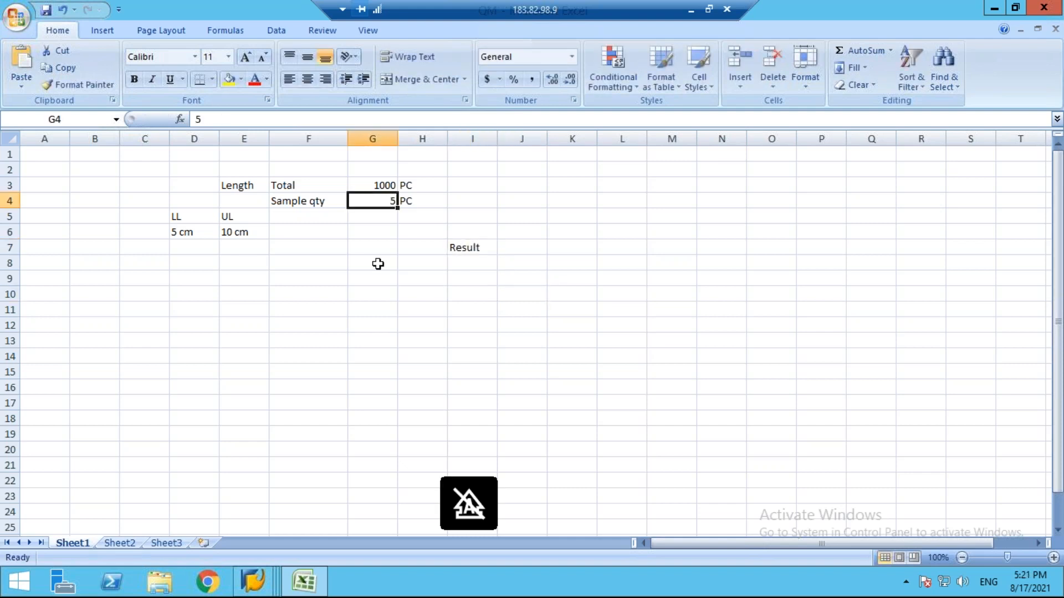
click(419, 267)
text(1)
key(Return)
text(2)
key(Return)
text(3)
key(Return)
text(4)
key(Return)
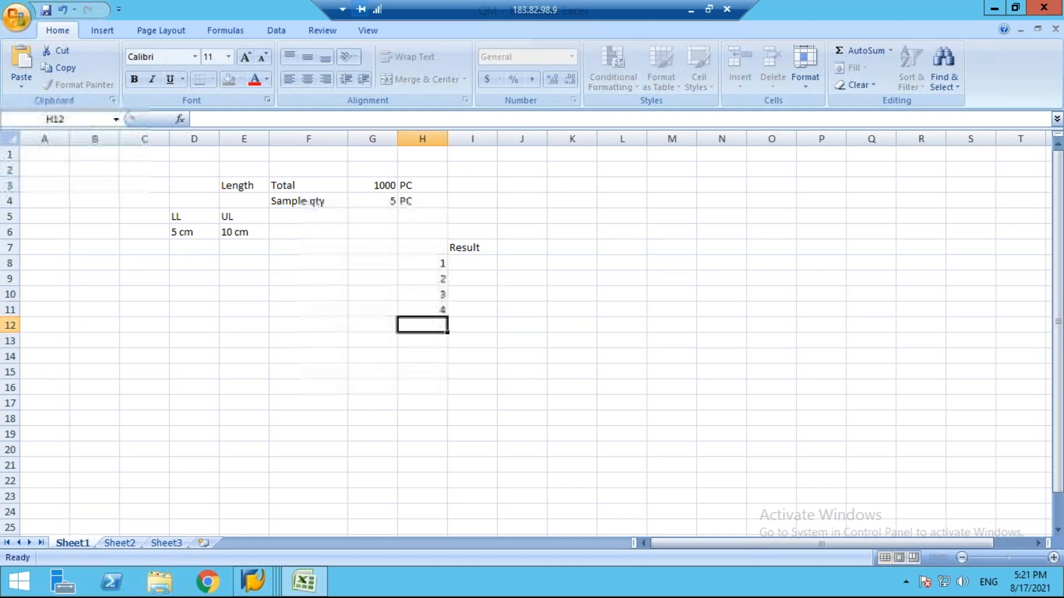
text(5)
click(629, 320)
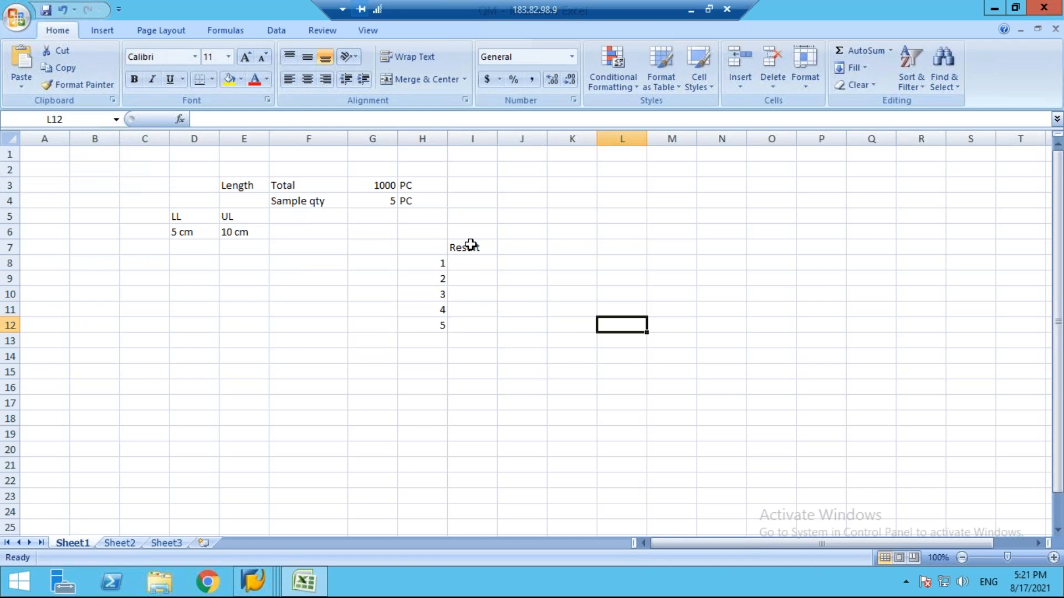
- Enter the sample results 7, 8, 7, 8 and 6 in cells I8 to I12
click(509, 248)
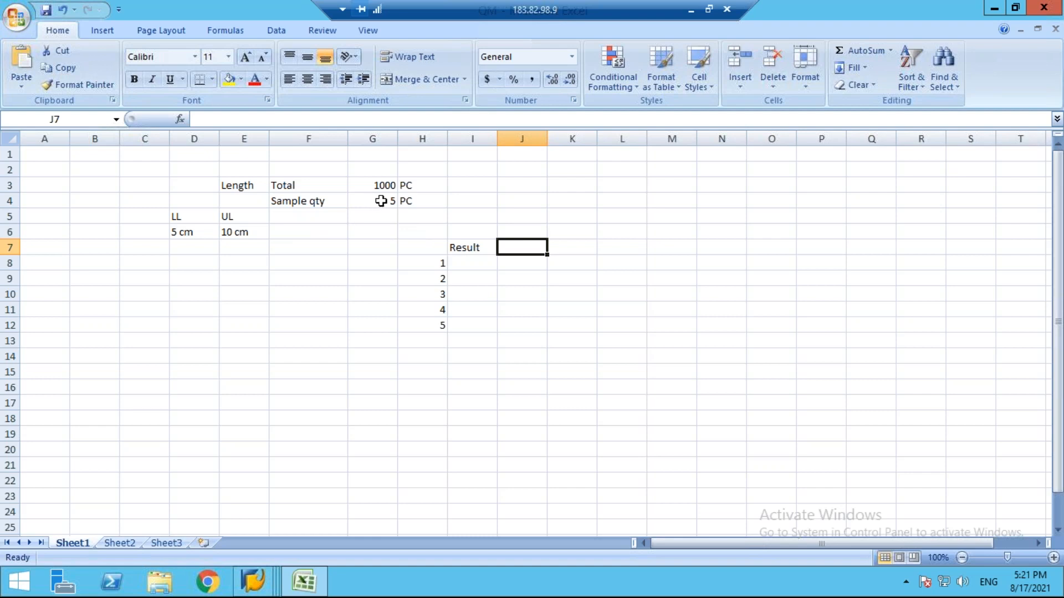
click(469, 260)
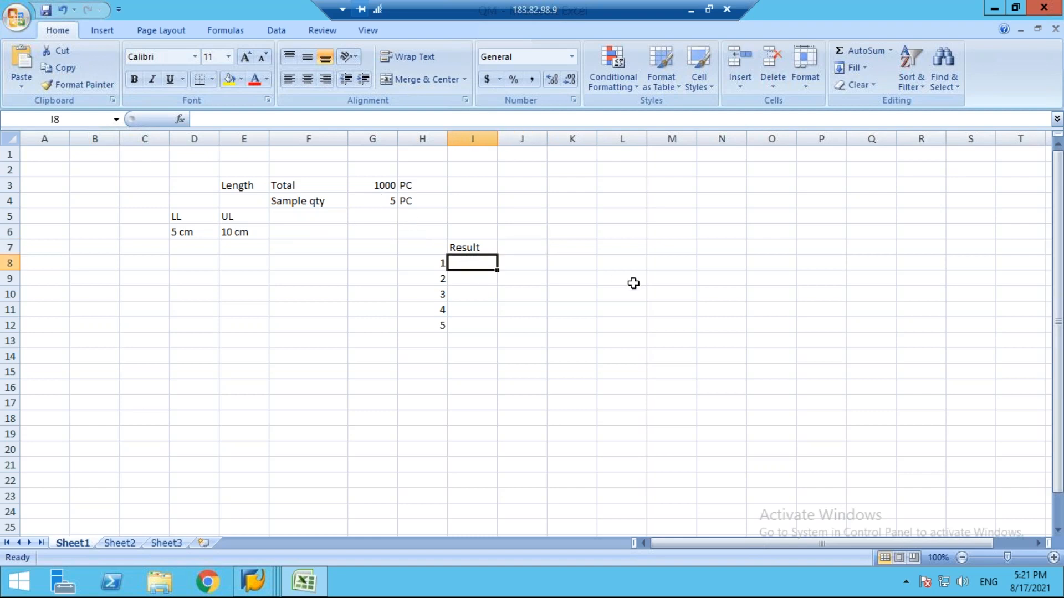
text(7)
click(496, 278)
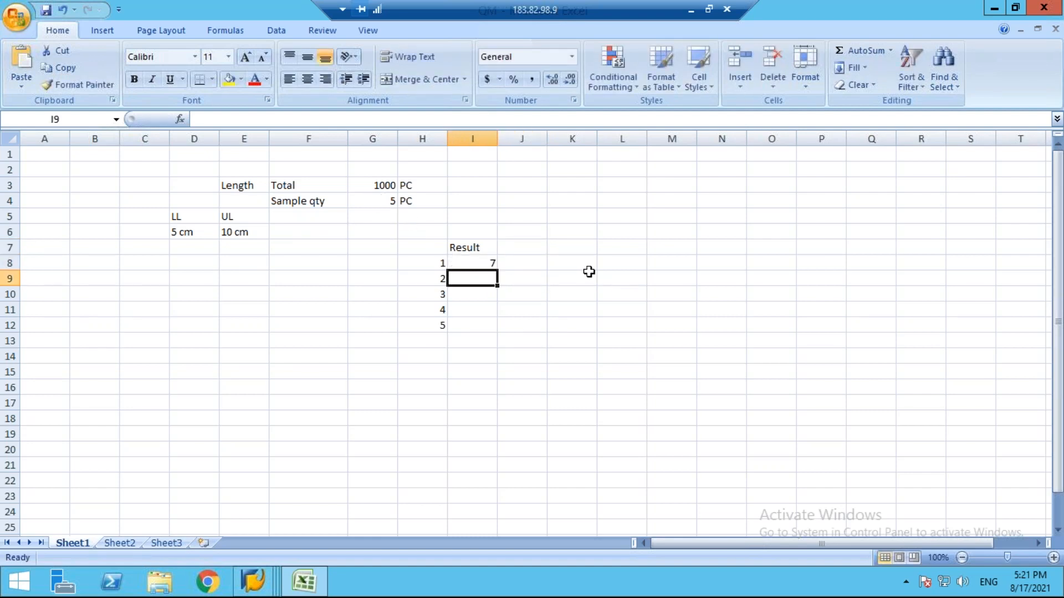
text(8)
click(662, 291)
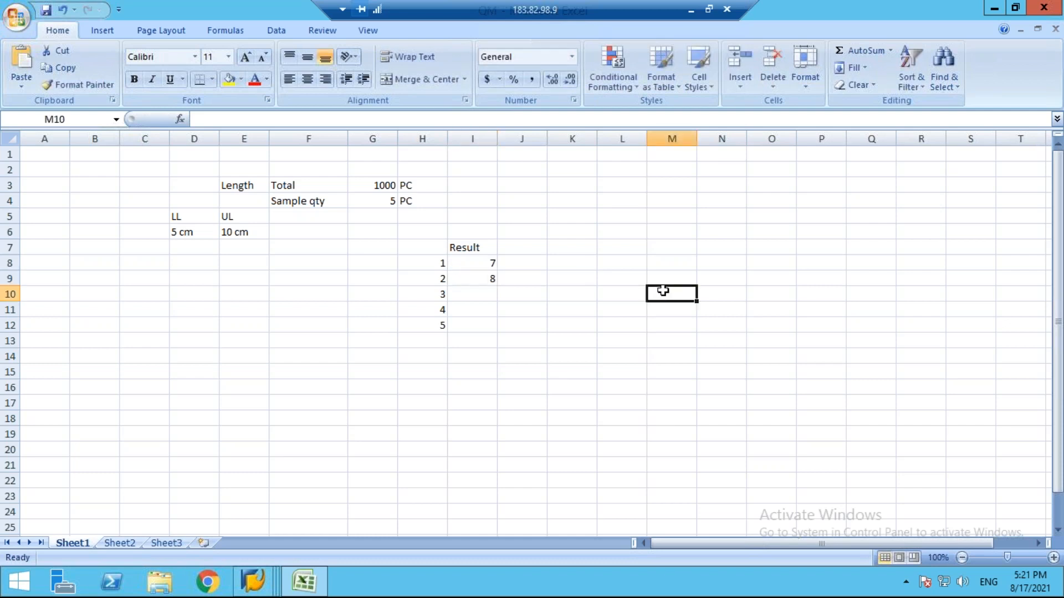
click(467, 288)
text(7)
key(Return)
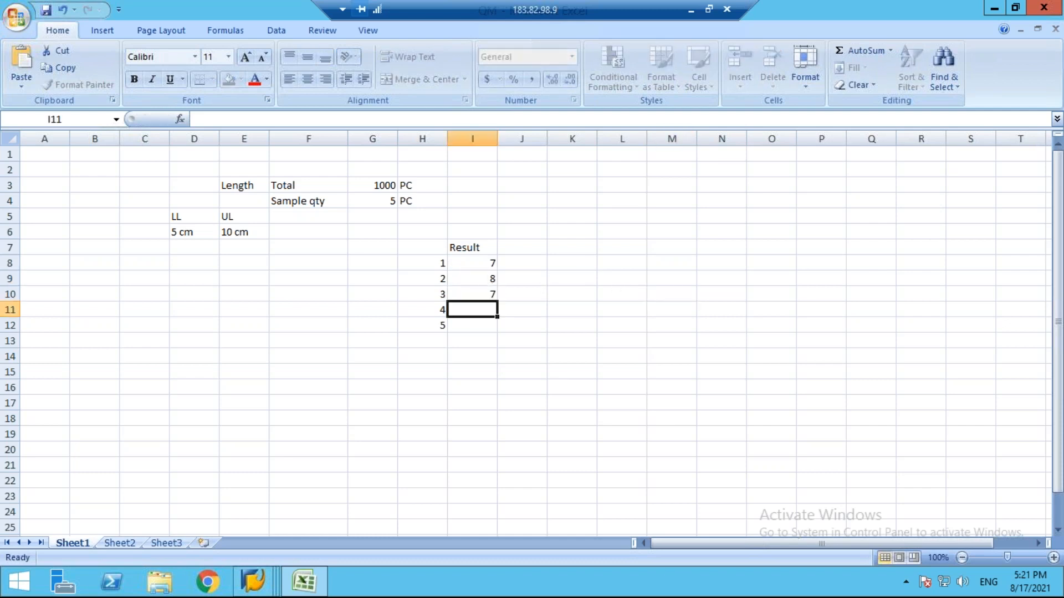
text(8)
click(477, 326)
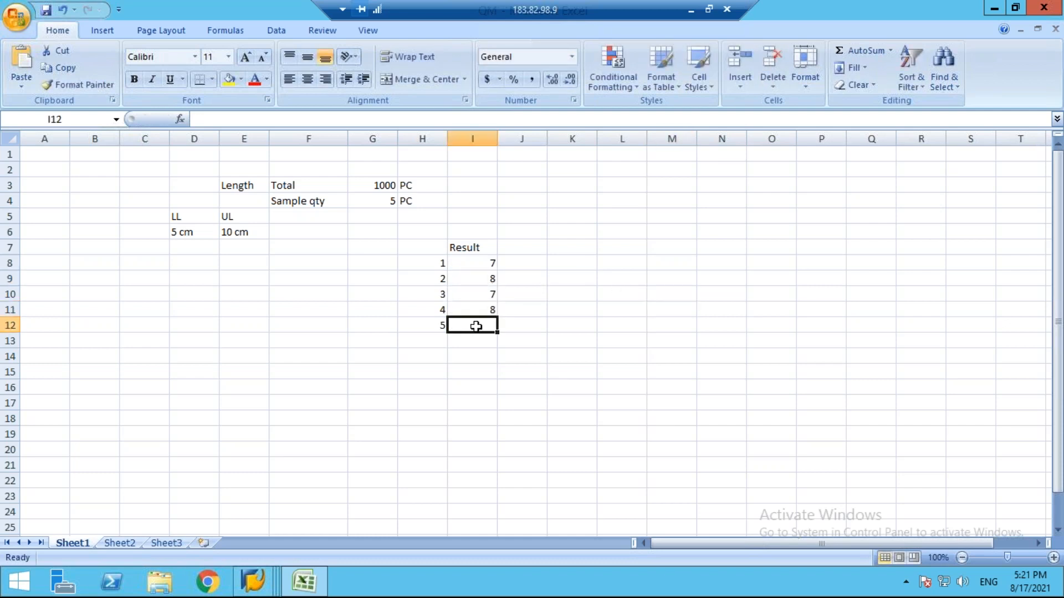
text(6)
click(604, 311)
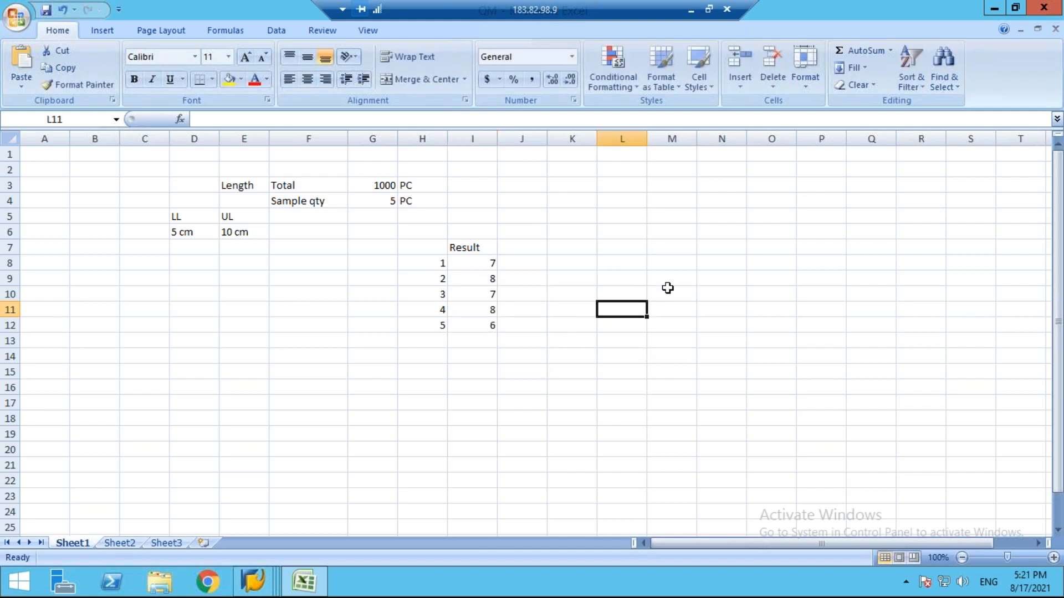
- Centre the contents of columns H and I, and enter the heading No in cell H7
click(473, 137)
drag(423, 137, 473, 137)
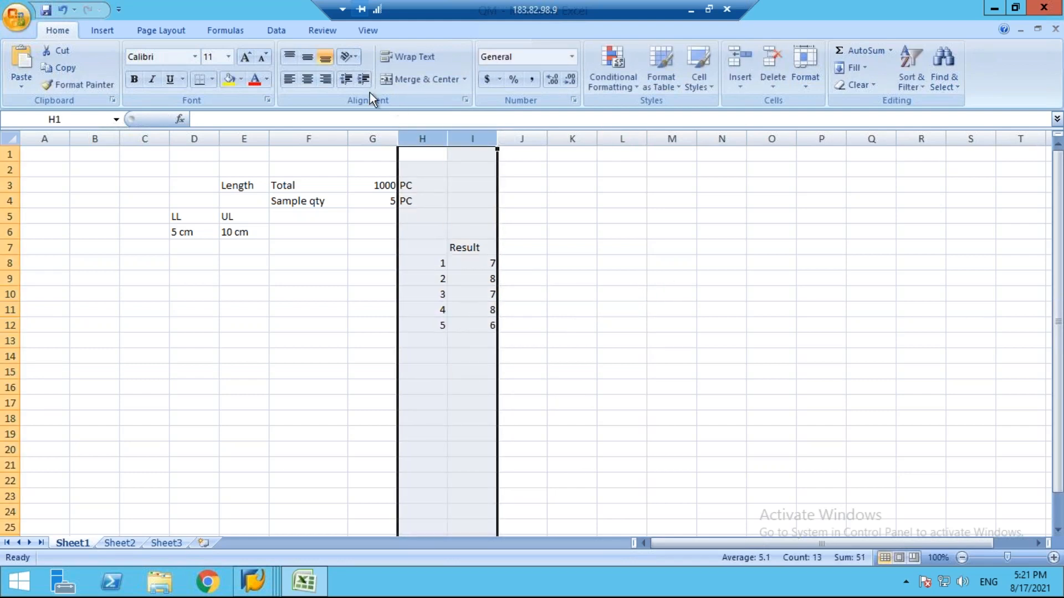
click(307, 79)
click(595, 212)
click(424, 246)
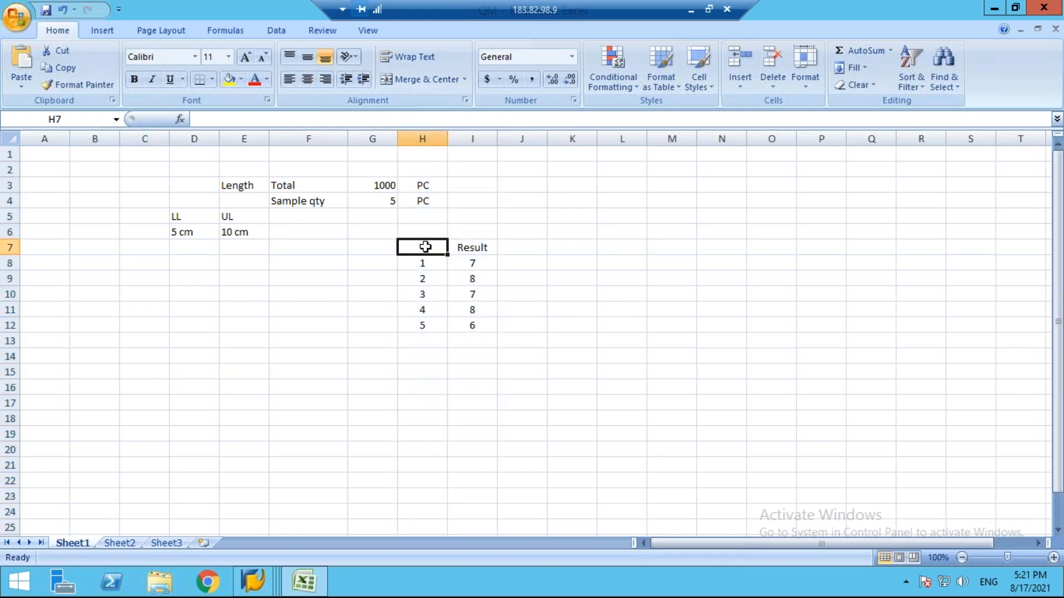
text(No)
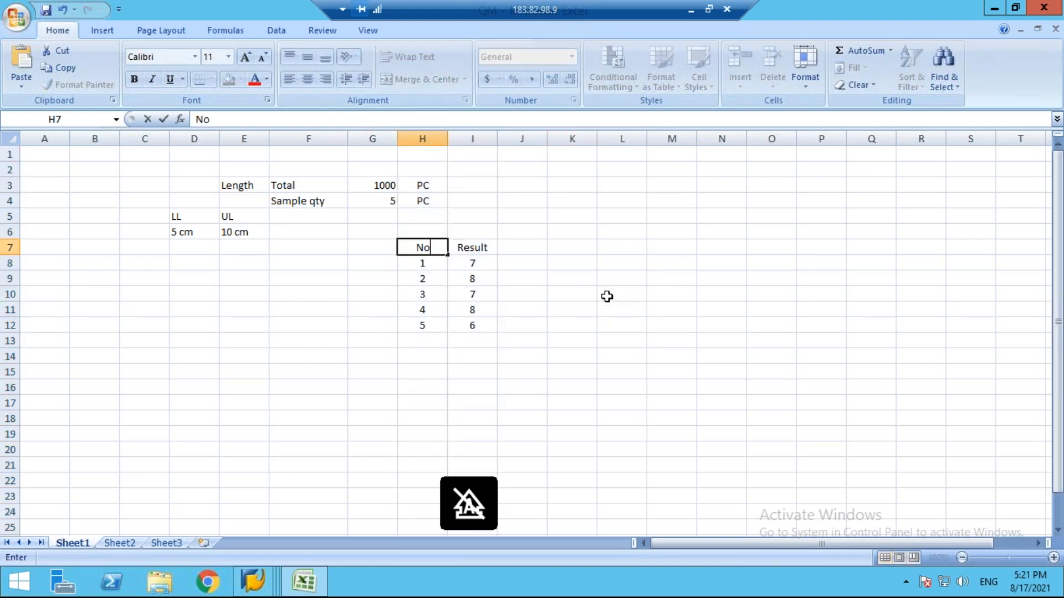
click(607, 296)
- Get the average of the five results in I8:I12 and enter 7.2 in cell K13
click(476, 248)
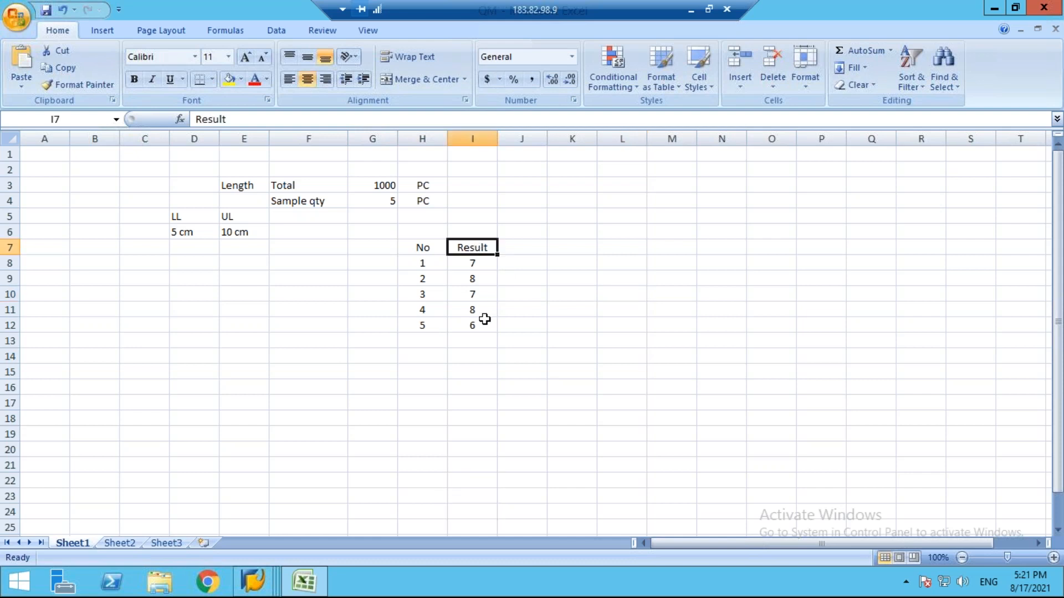
drag(472, 264, 470, 326)
click(661, 312)
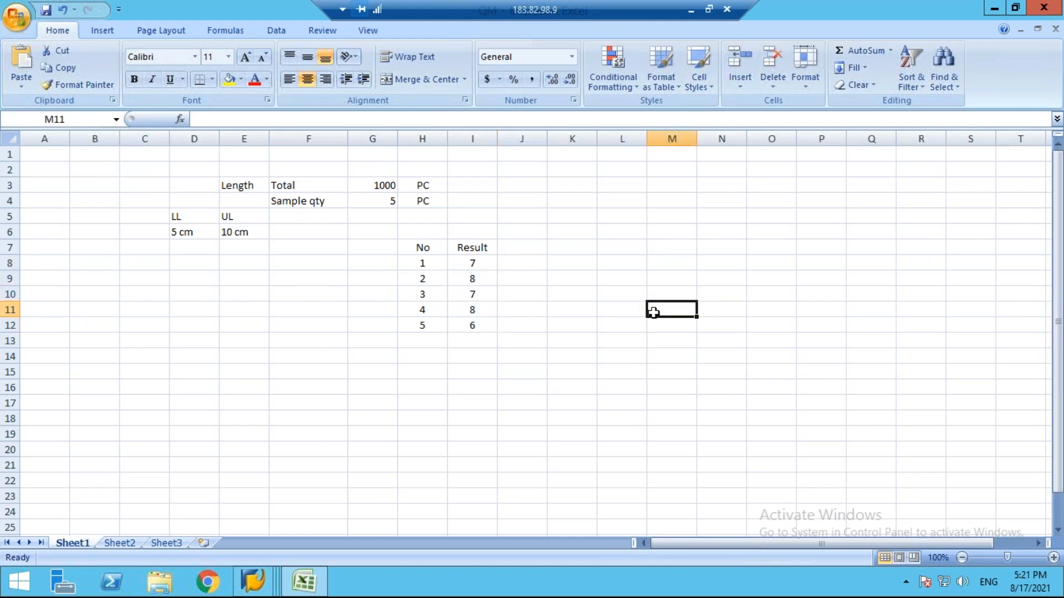
click(476, 264)
drag(476, 264, 480, 326)
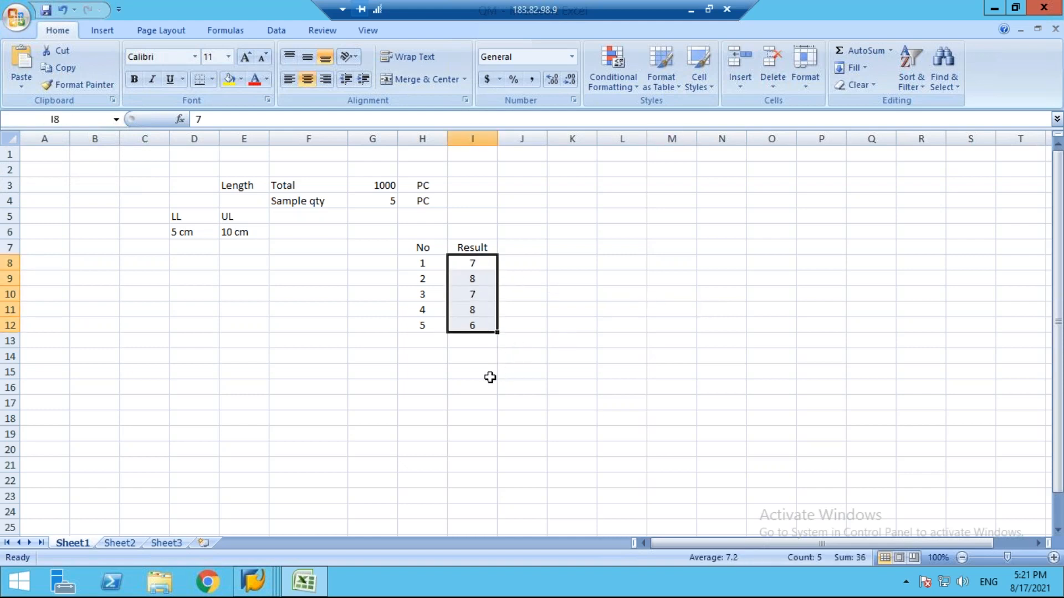
click(564, 339)
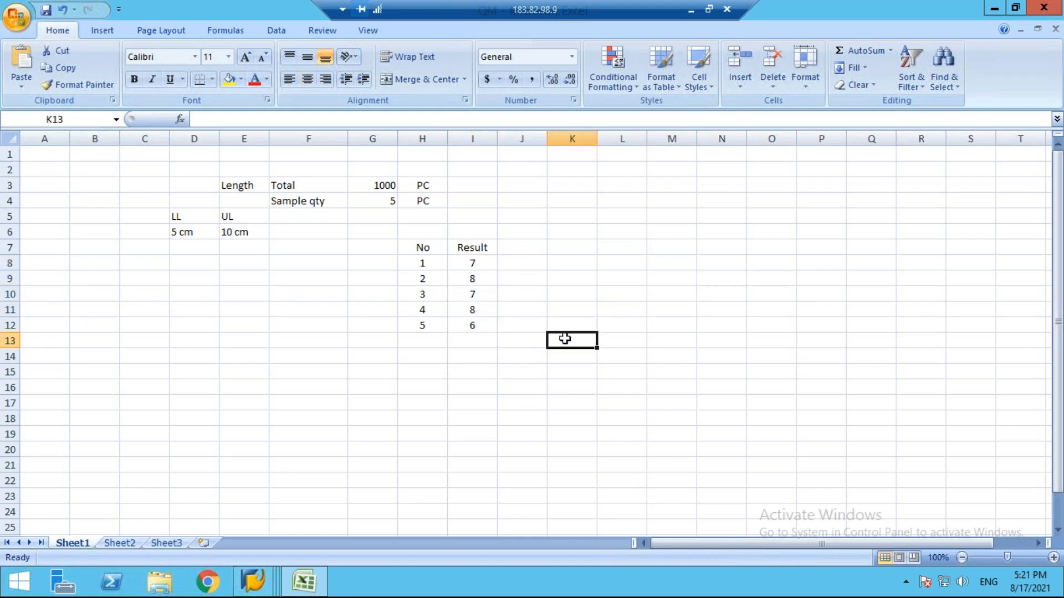
text(7.2)
click(743, 321)
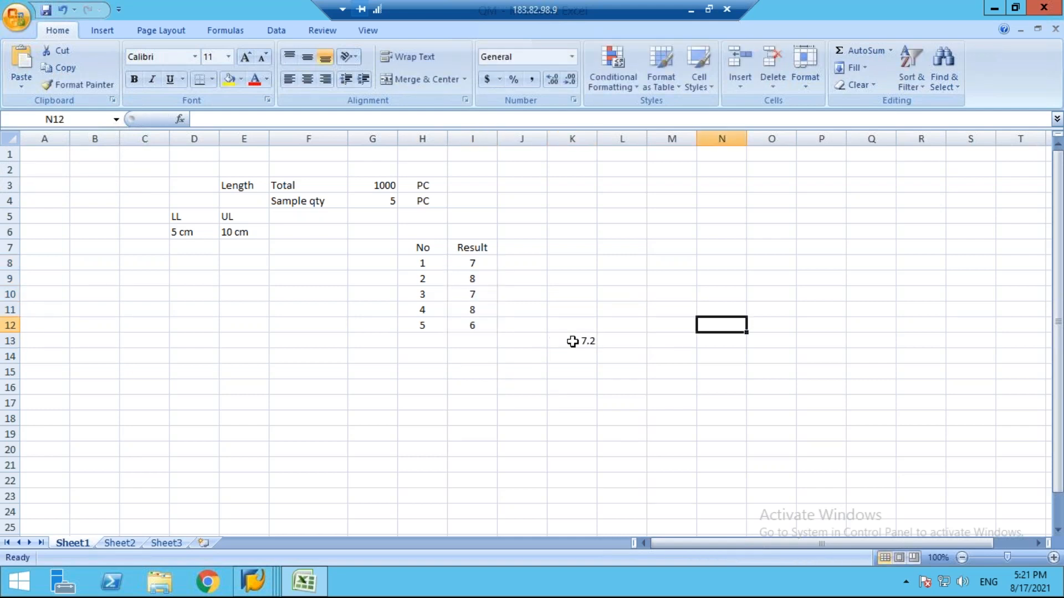
drag(466, 264, 478, 321)
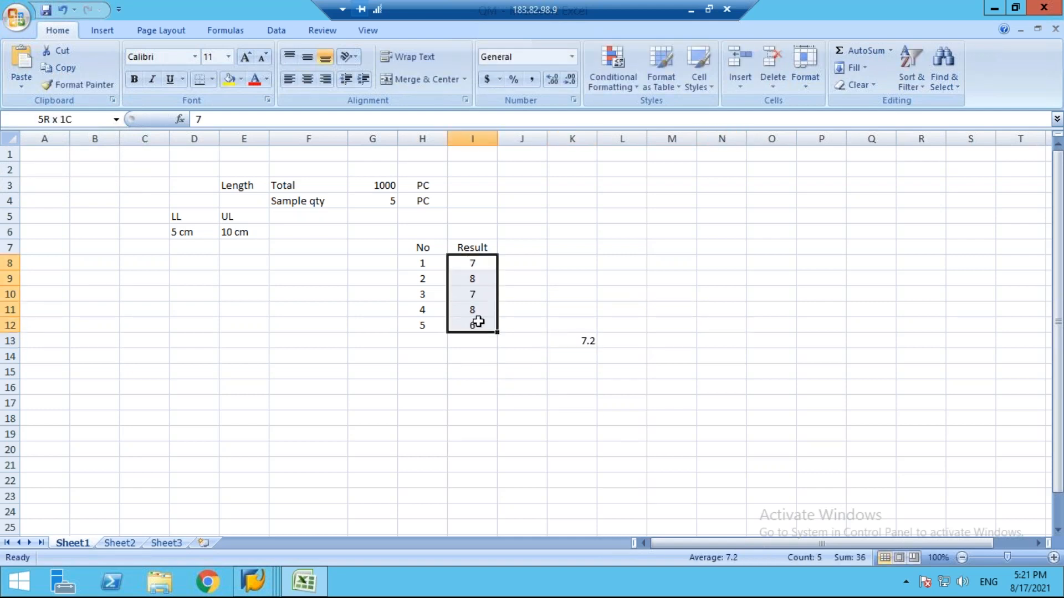
click(568, 342)
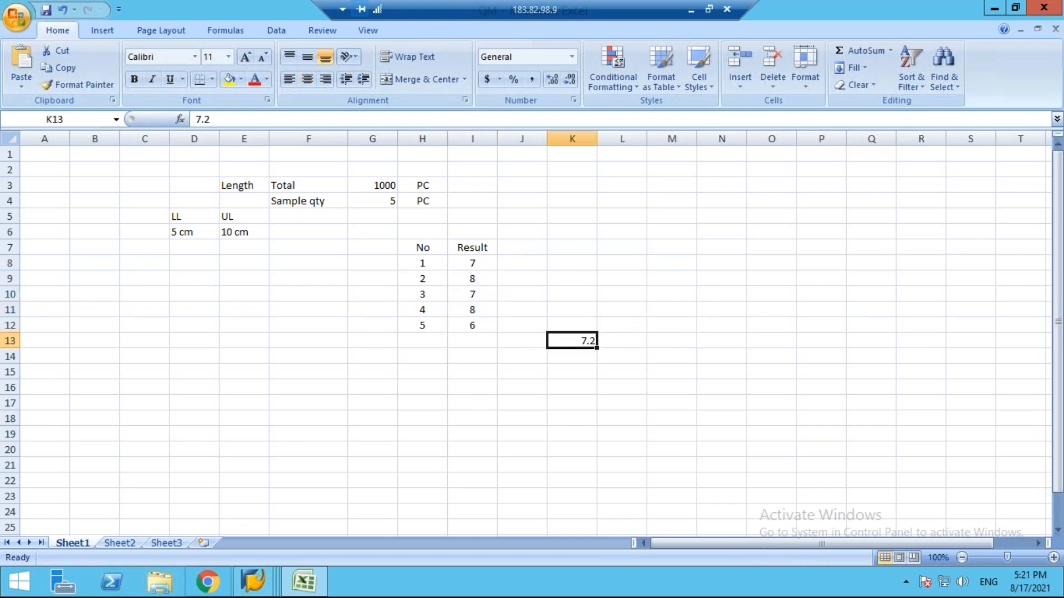
- Switch to SAP to view the results confirmation options, and return to Excel to select the individual results in I8:I12
click(256, 587)
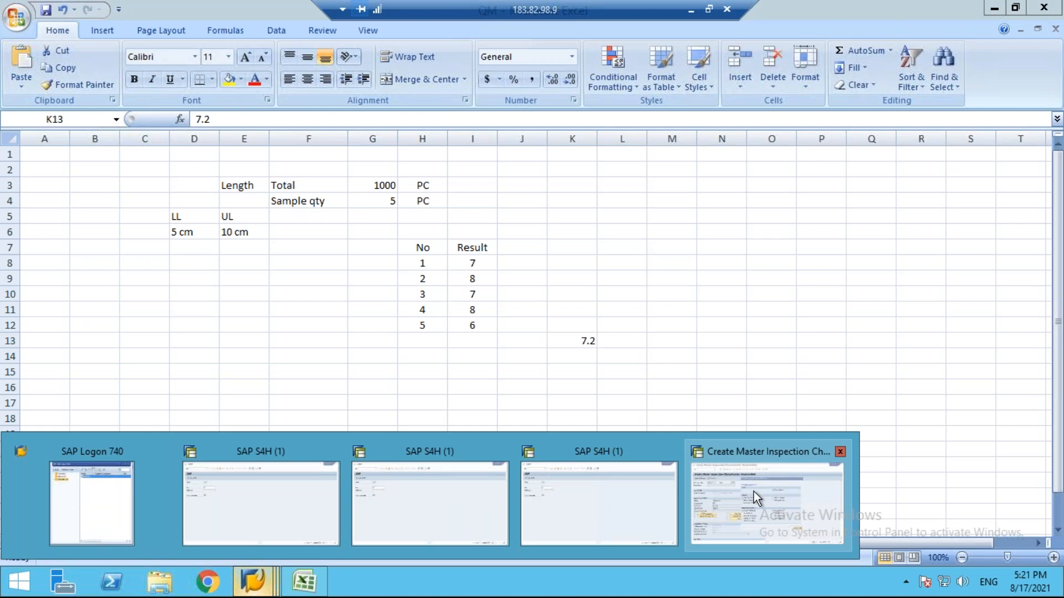
click(754, 491)
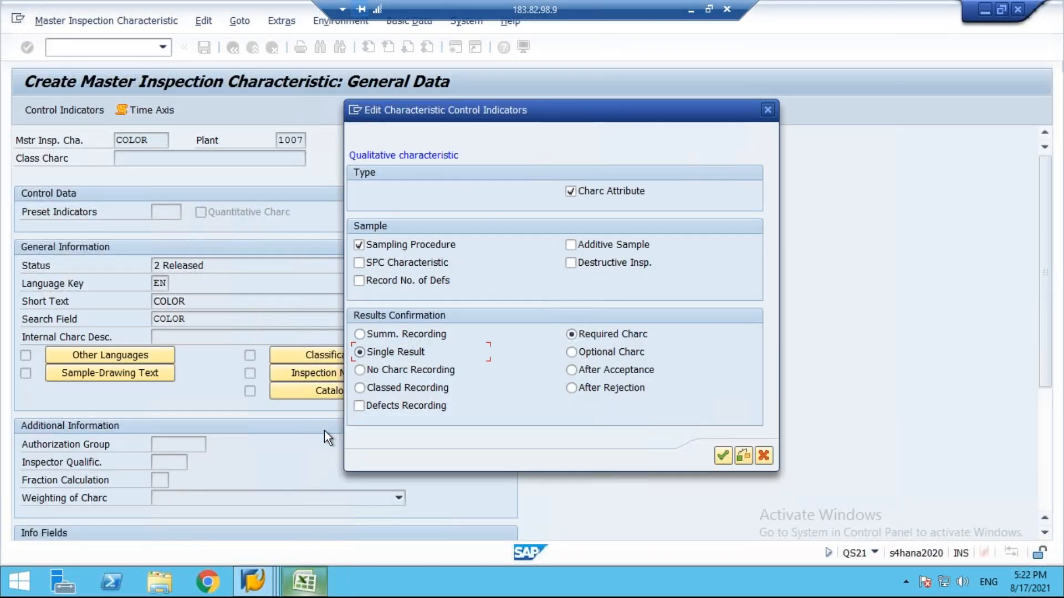
click(303, 582)
drag(467, 262, 472, 327)
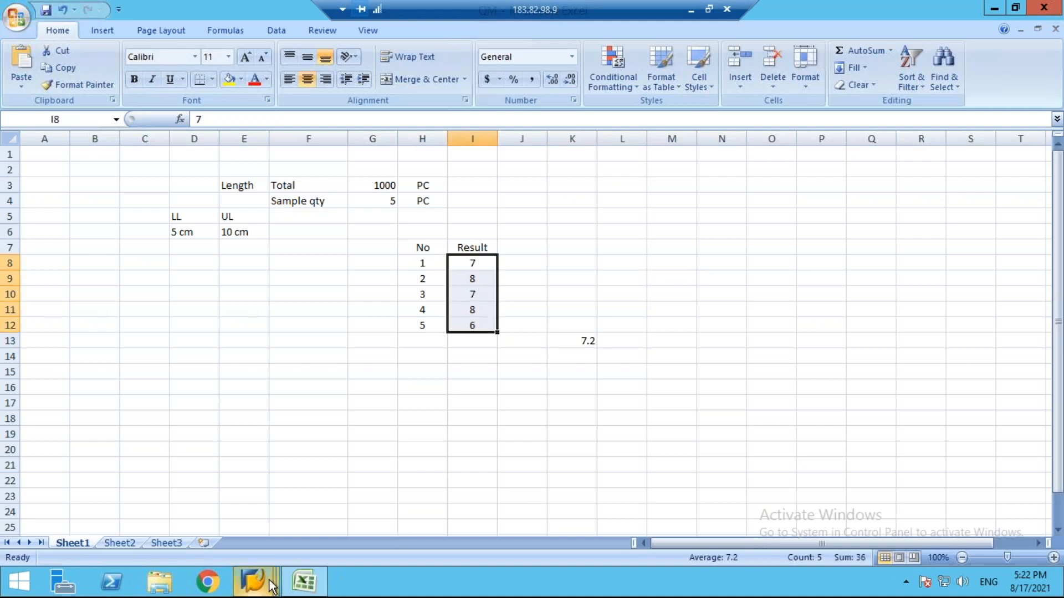
- Switch to SAP to view the single result option, and return to Excel to select the average in K13
click(252, 582)
click(742, 511)
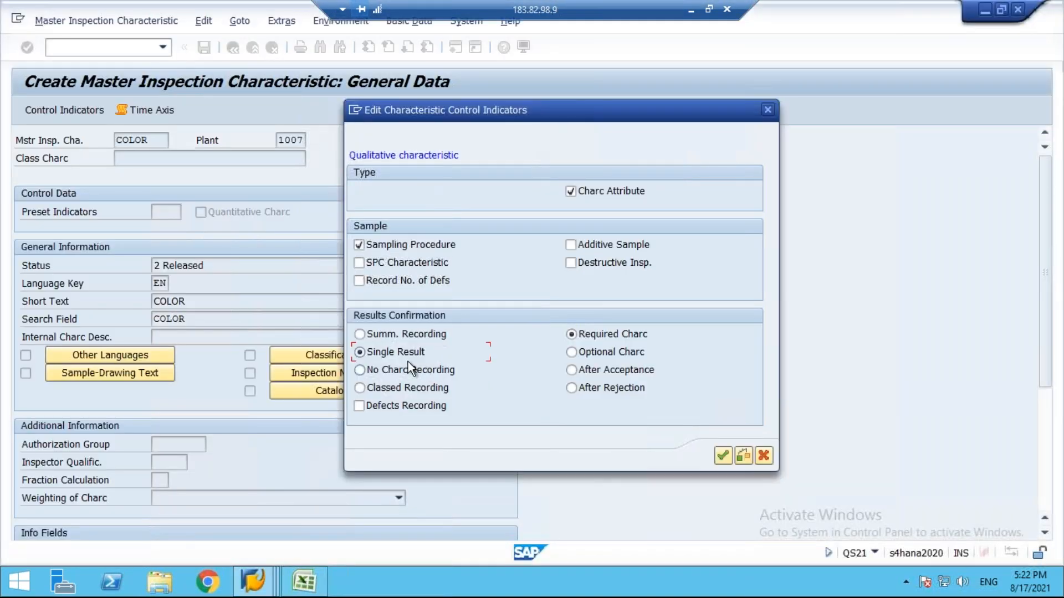
click(304, 582)
click(571, 341)
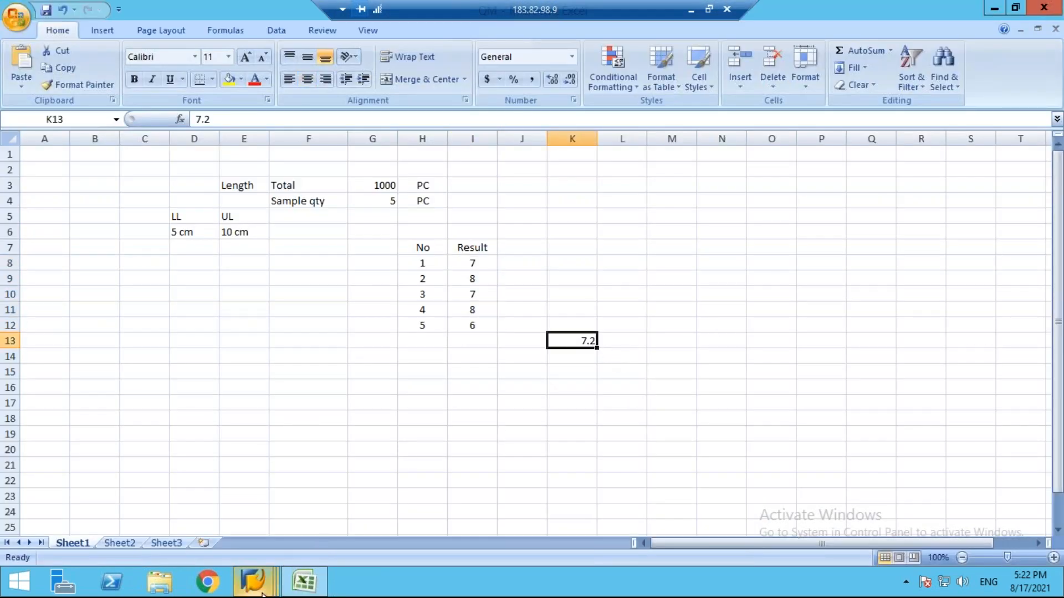
- Switch to SAP, set the results confirmation of COLOR to Summ. Recording and accept these control indicators
mouse_move(253, 581)
mouse_move(777, 487)
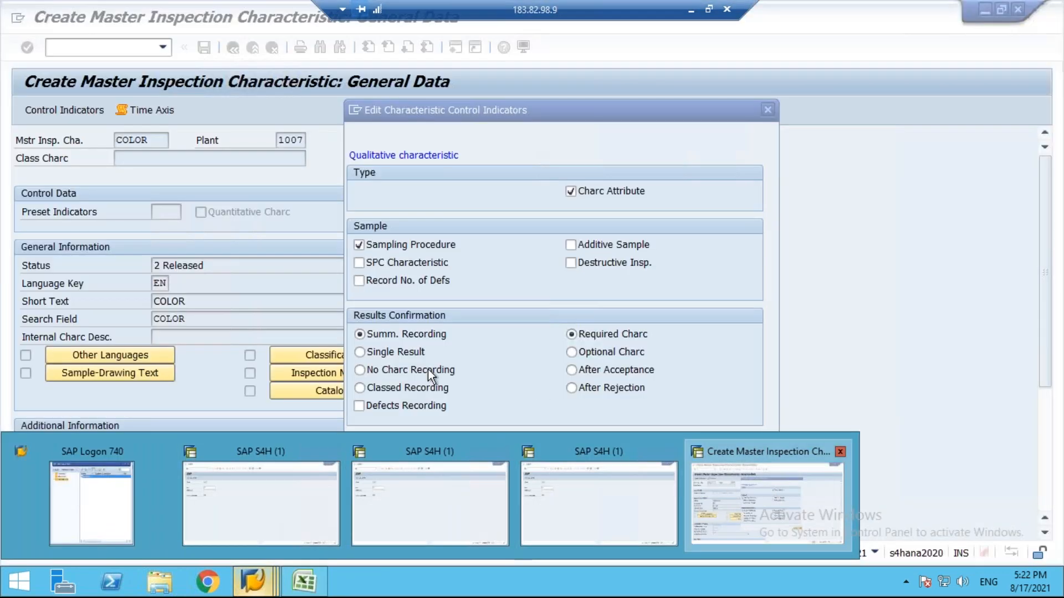
click(385, 335)
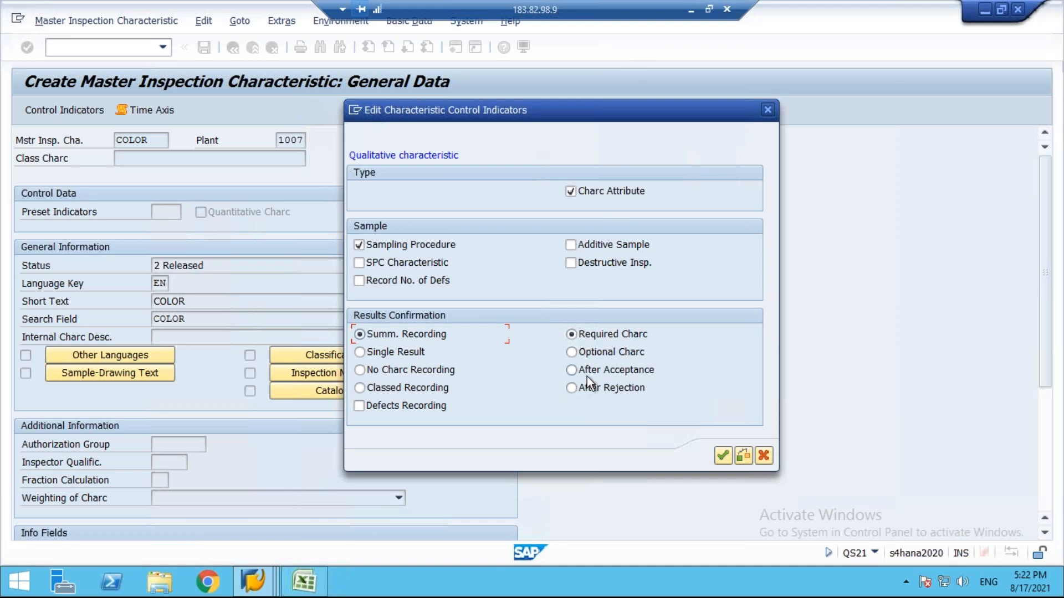
click(723, 456)
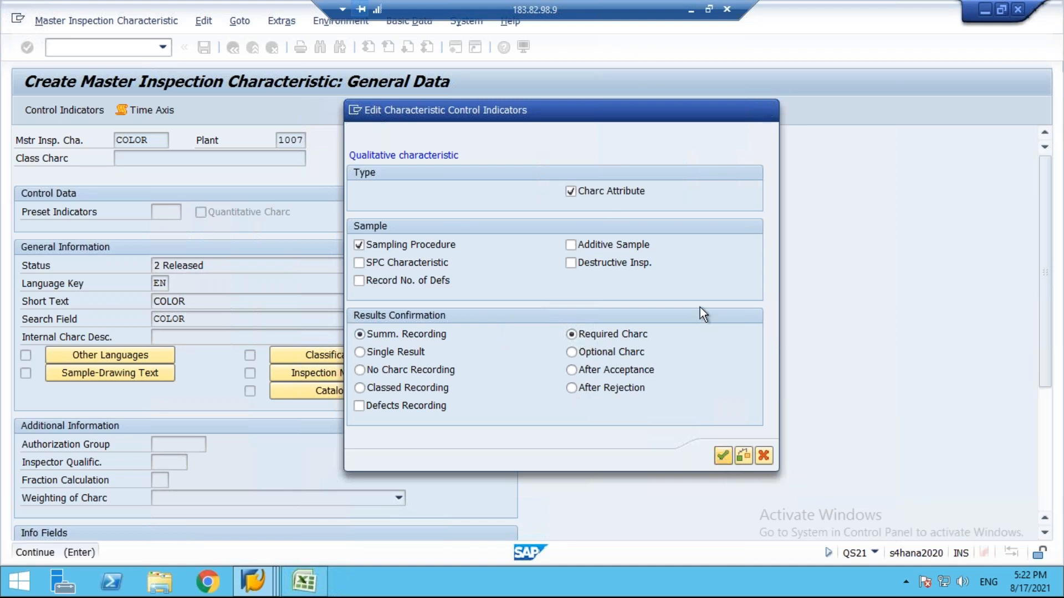
drag(228, 159, 349, 135)
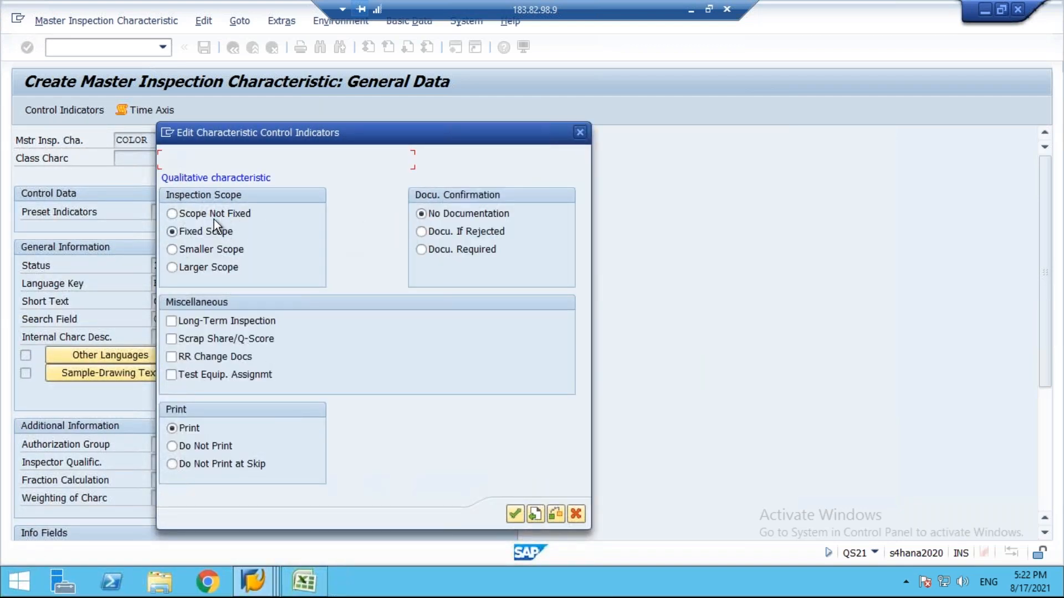
- Switch to the Word course syllabus and point out the Results Recording topic under Planning & Execution
click(691, 9)
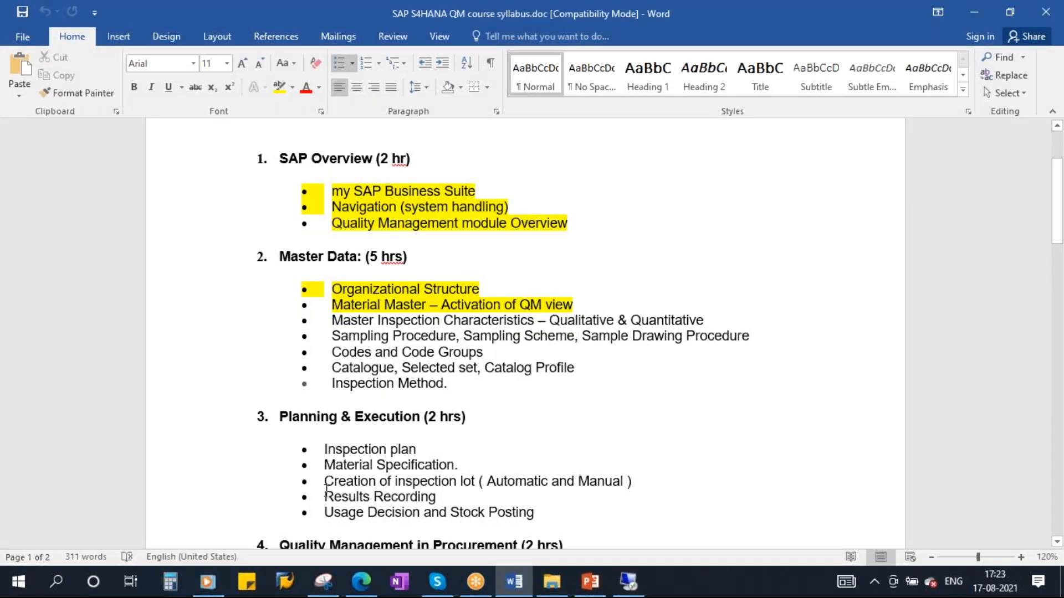
drag(326, 496, 437, 497)
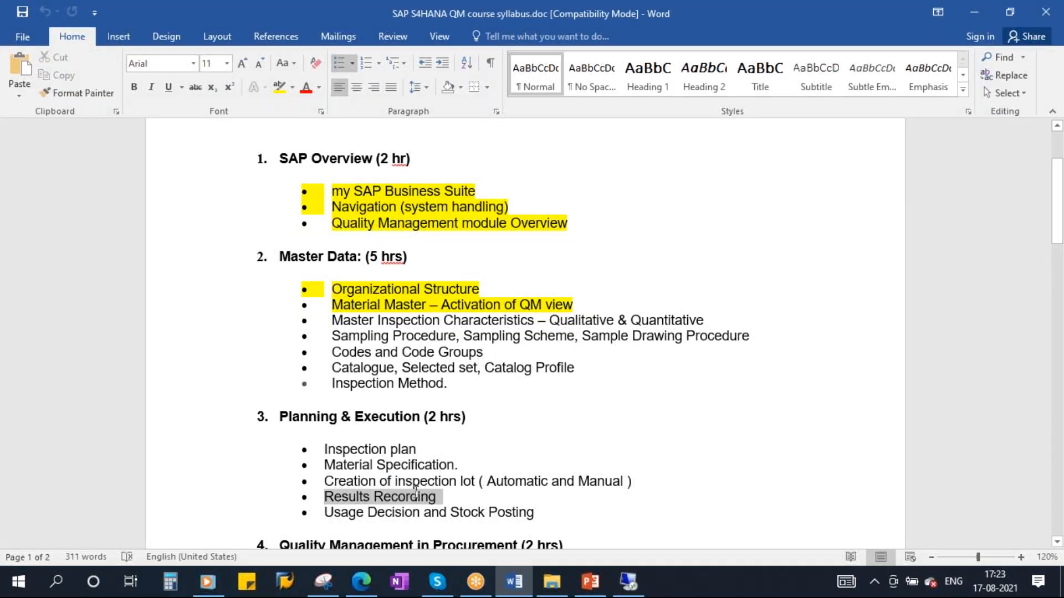
click(383, 497)
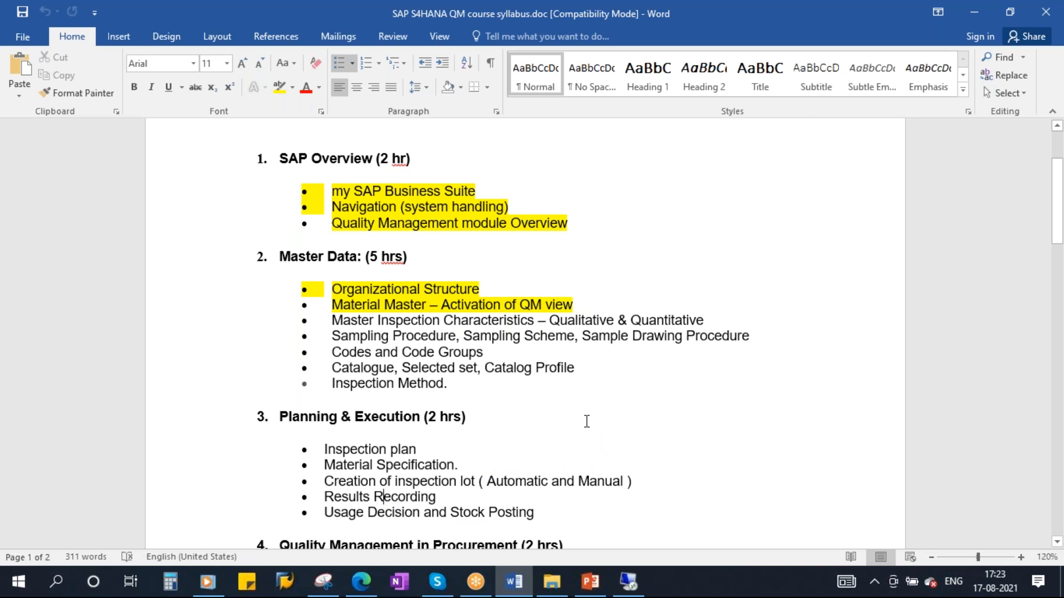
- Return to SAP and accept the Fixed Scope, No Documentation and Print indicators for COLOR
click(629, 581)
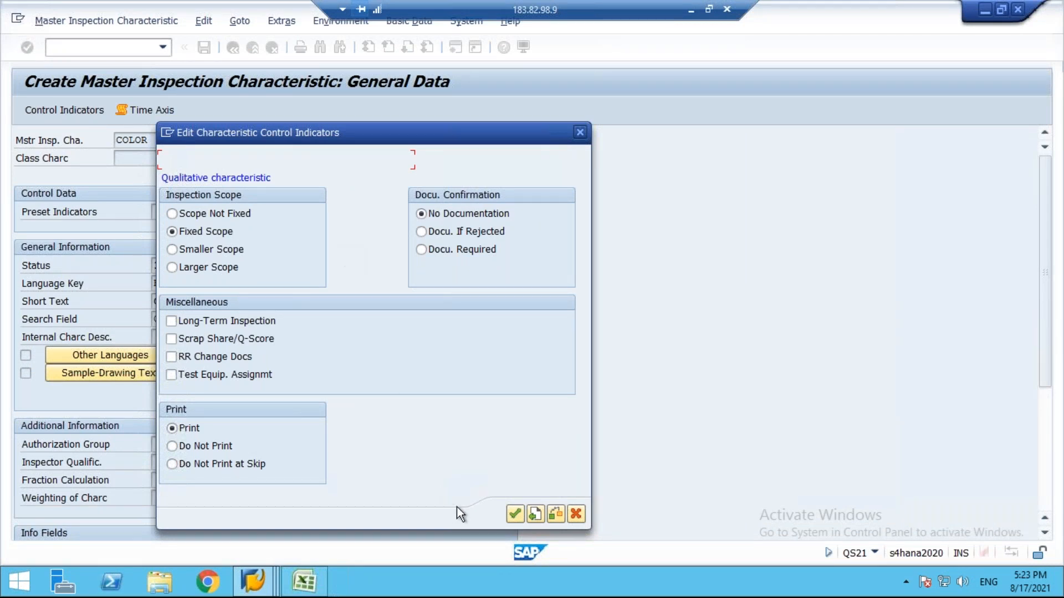
click(515, 515)
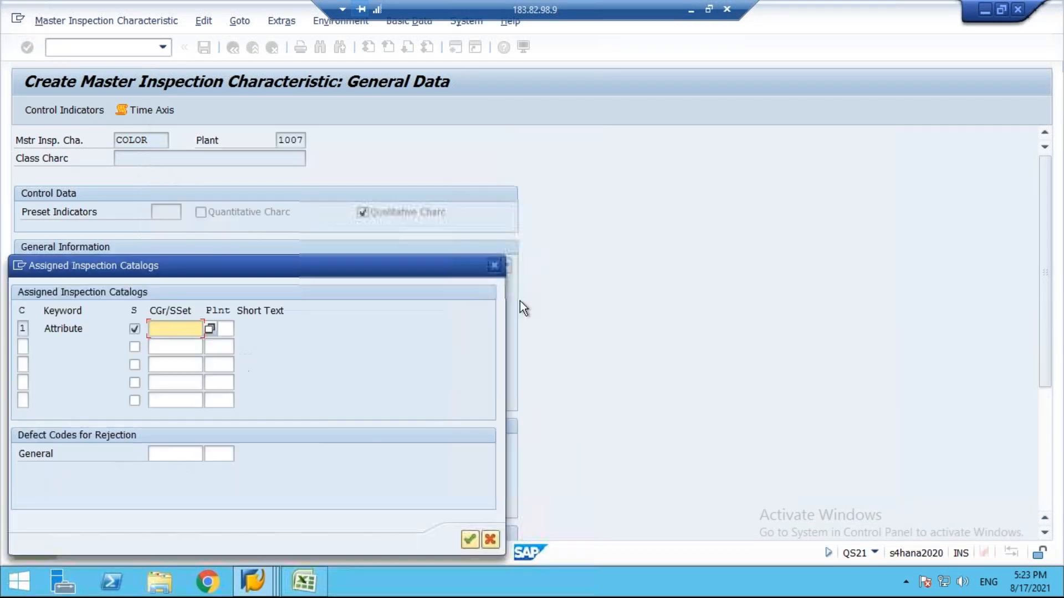
drag(278, 265, 479, 187)
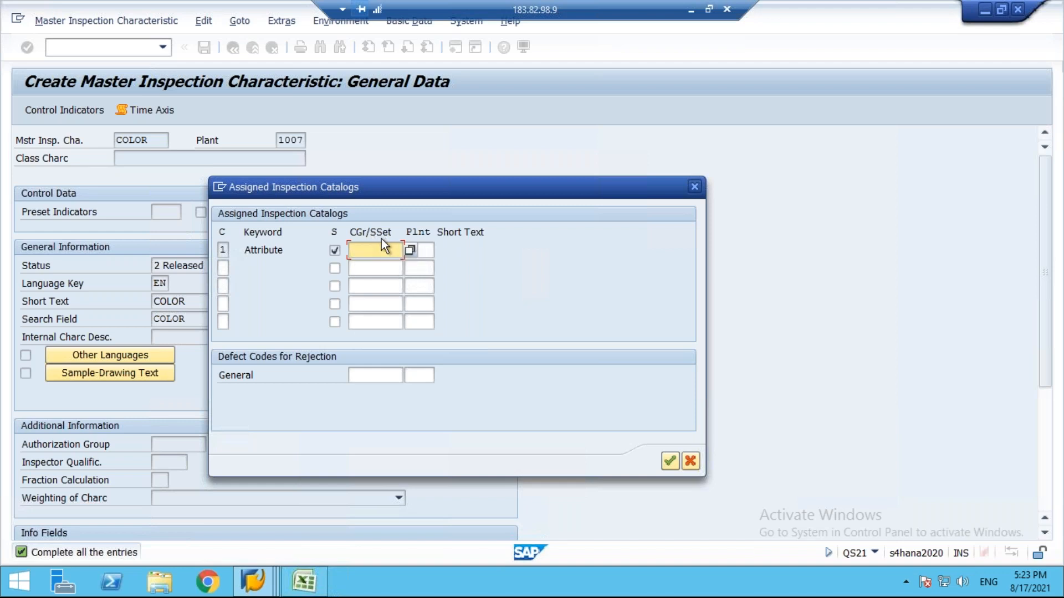
- Switch to the Word syllabus and point out the code groups and the catalogue, selected set and catalog profile topics
click(690, 10)
drag(334, 353, 486, 354)
drag(332, 368, 575, 368)
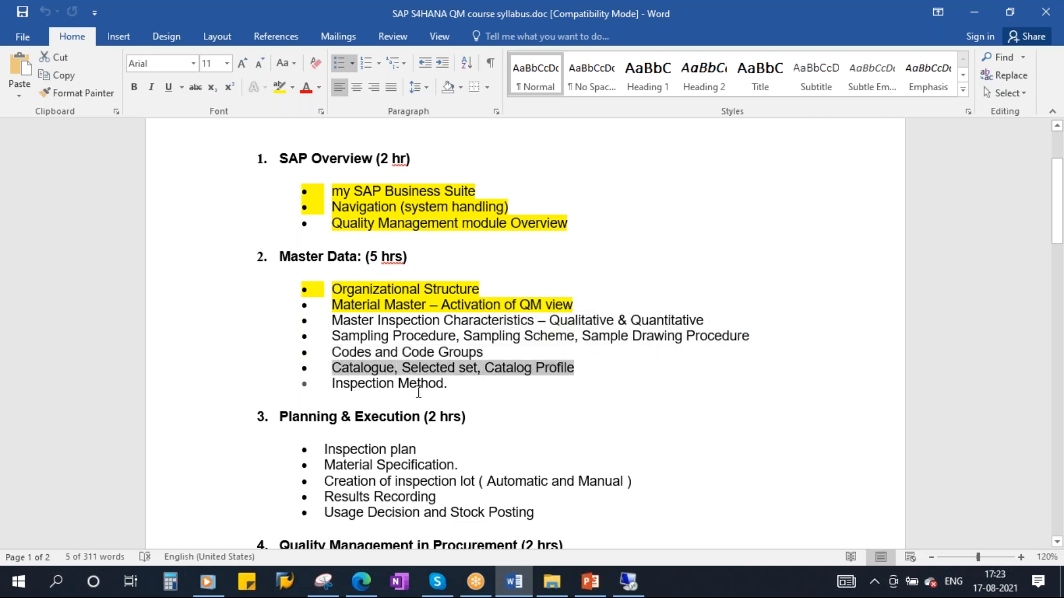
- Return to SAP, assign the ok/nok selected set QUAL01 of plant 1007 to COLOR and save the characteristic
click(630, 583)
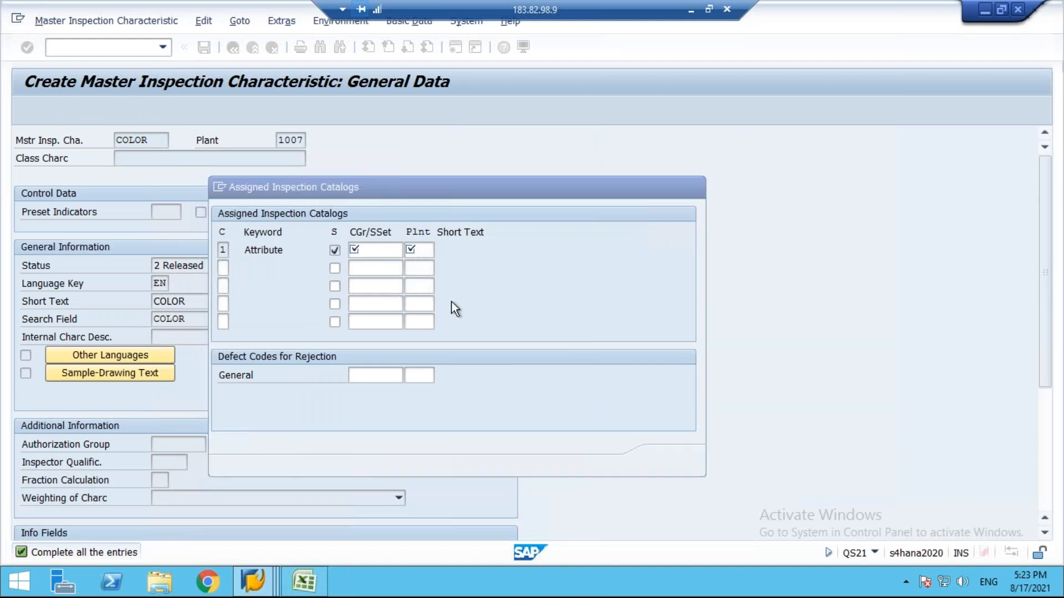
key(F4)
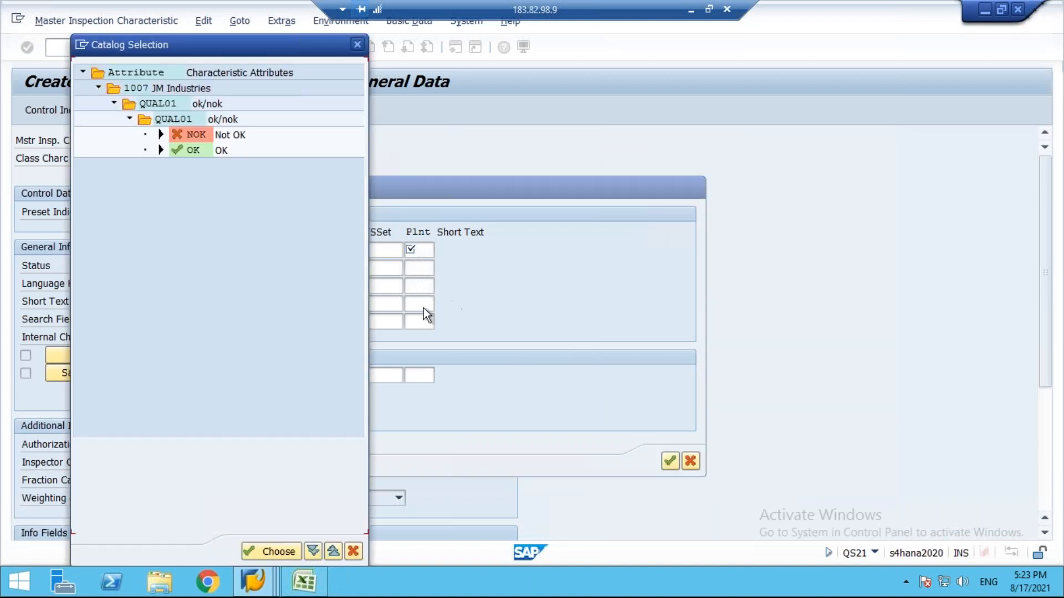
double_click(152, 104)
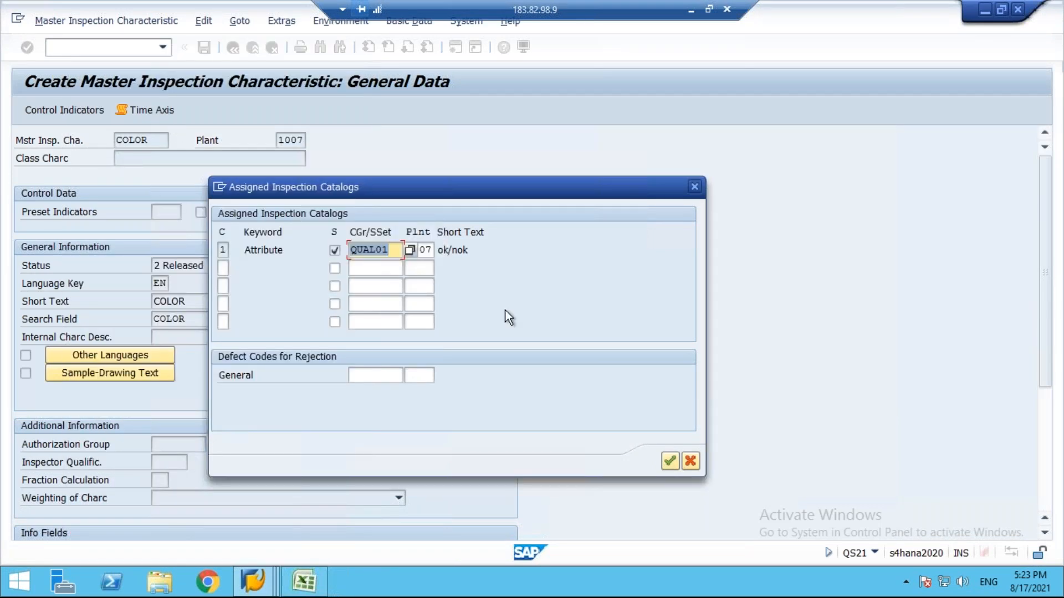
click(669, 460)
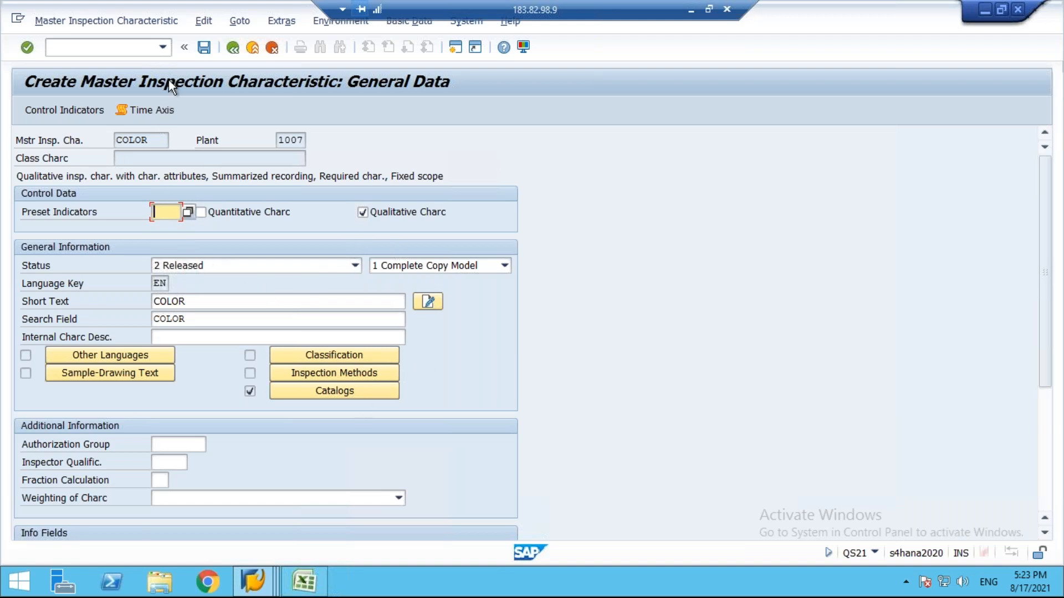
click(202, 47)
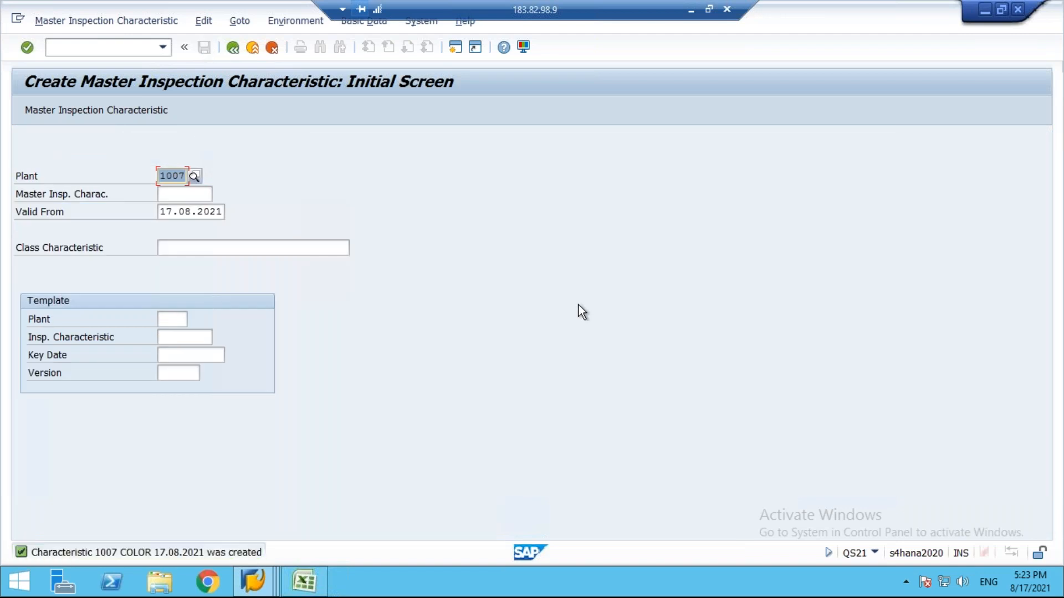
- Start creating a master inspection characteristic named ODOR for plant 1007
click(190, 196)
text(odo)
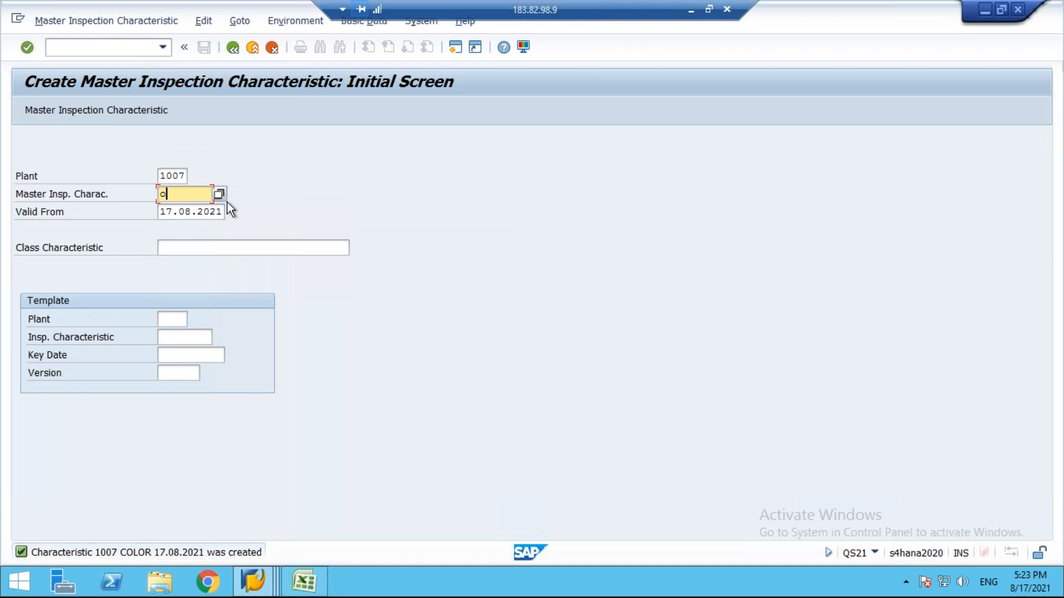
key(BackSpace)
key(BackSpace)
key(BackSpace)
text(ODO)
key(Return)
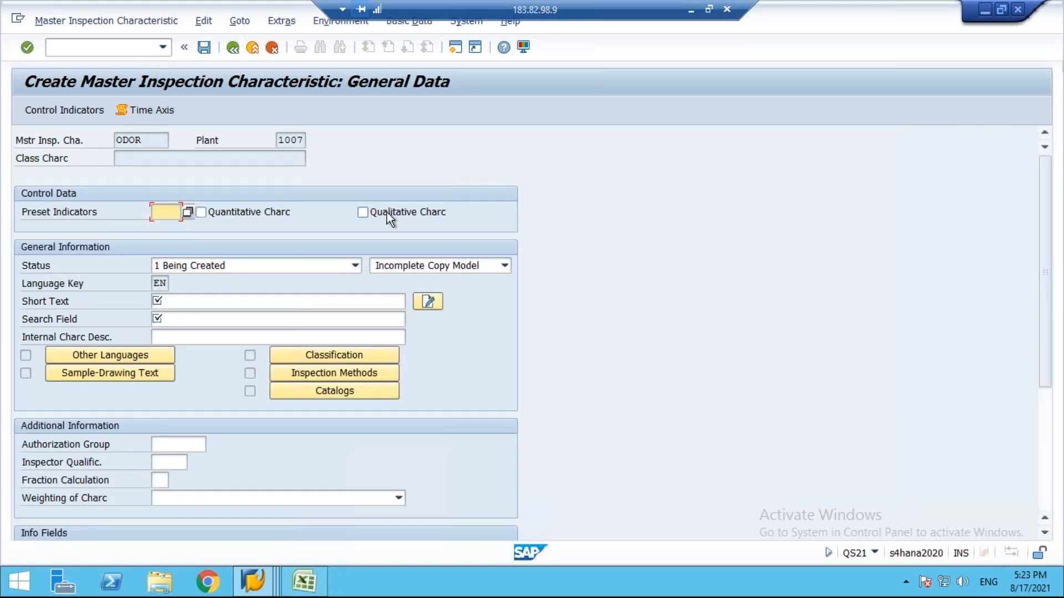
- Mark ODOR as a qualitative characteristic with status Released and Complete Copy Model
click(387, 212)
click(209, 266)
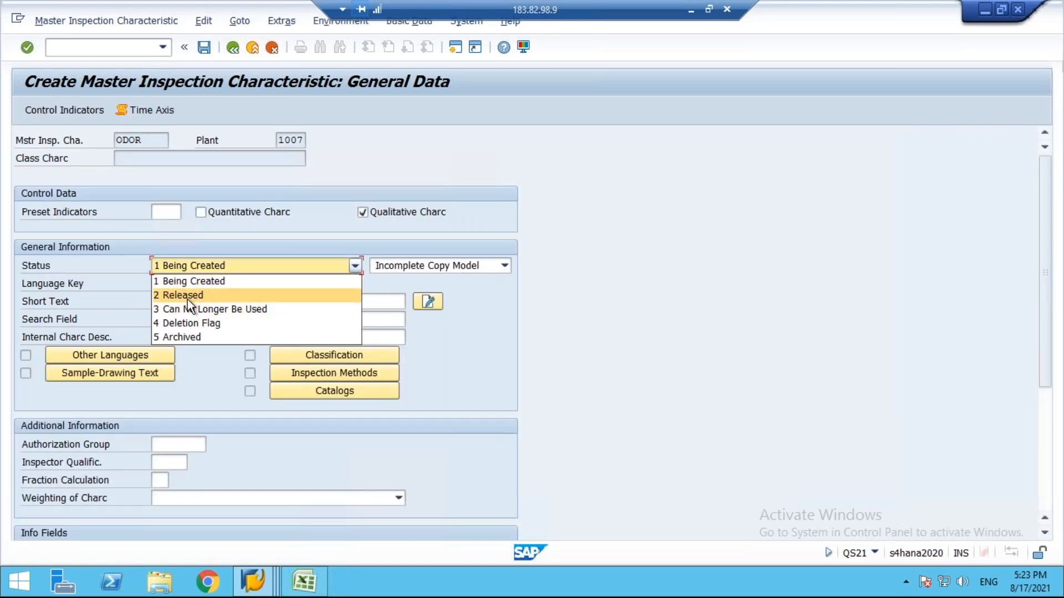
click(188, 296)
click(453, 267)
click(428, 297)
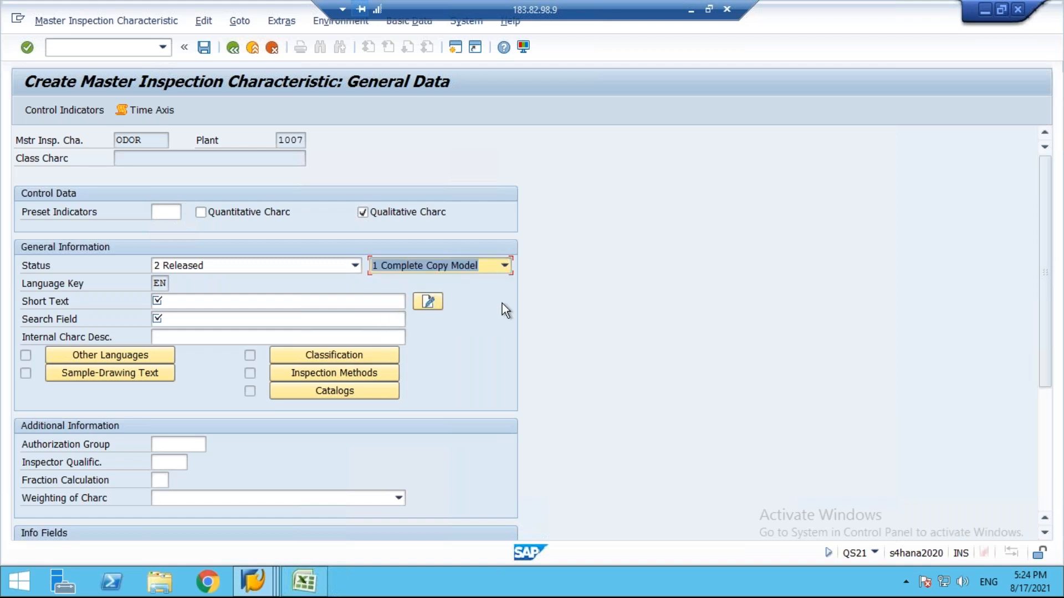
- Enter ODOR as both the short text and the search field of the characteristic
click(184, 304)
click(131, 143)
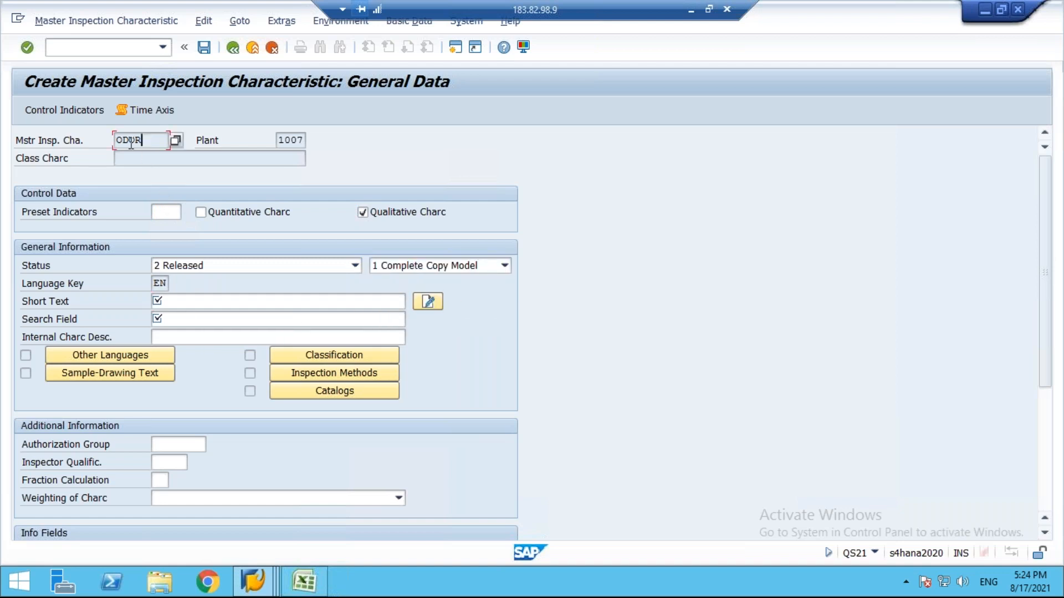
click(176, 301)
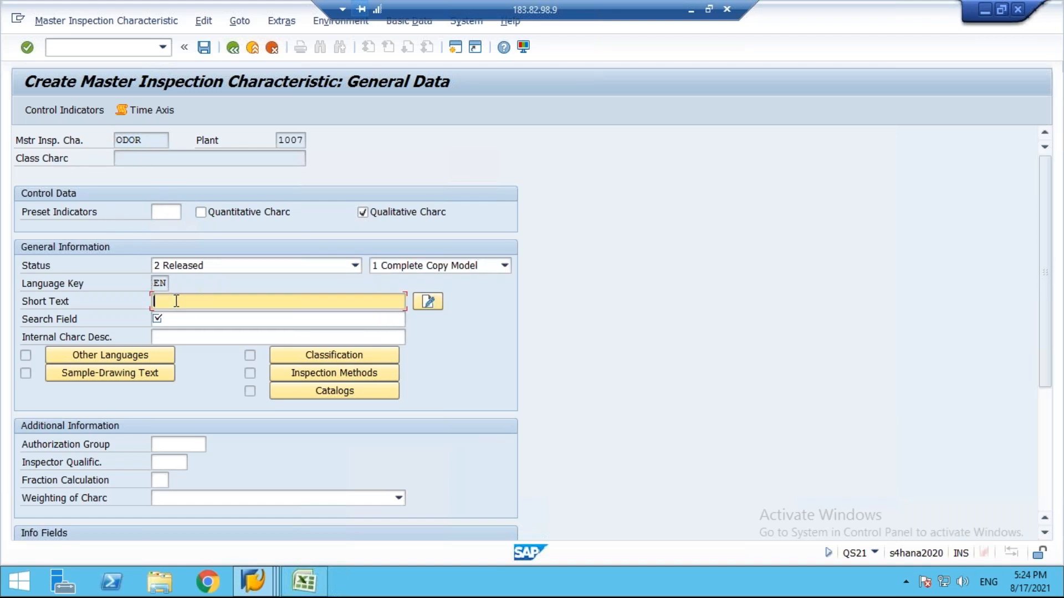
text(ODOR)
key(Tab)
text(ODOR)
- Set the control indicators of ODOR to use a sampling procedure, and accept the remaining indicator settings
click(47, 112)
click(300, 239)
drag(373, 159, 527, 137)
click(243, 269)
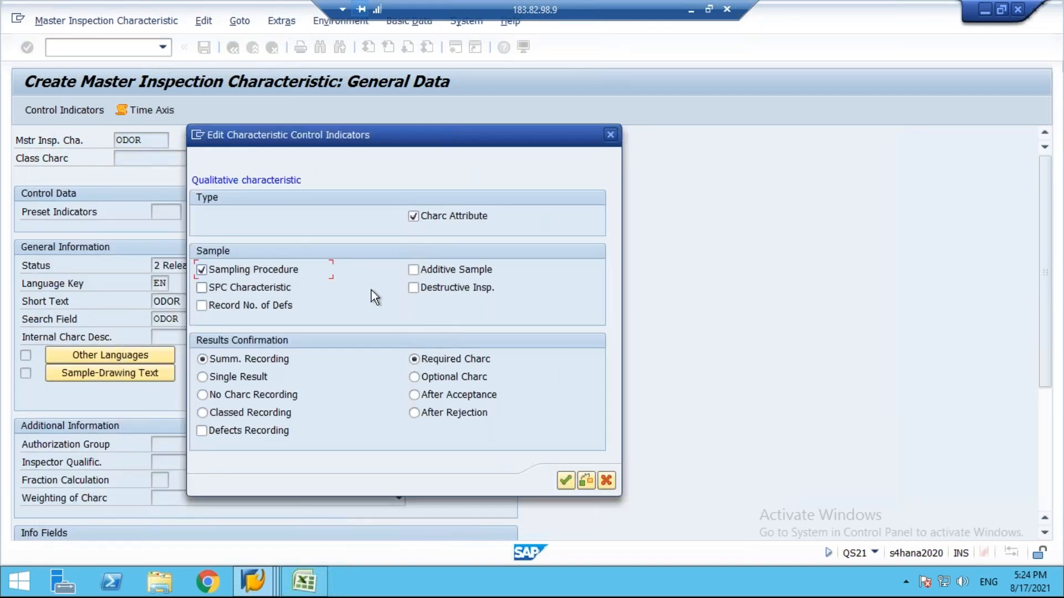
click(566, 481)
click(391, 538)
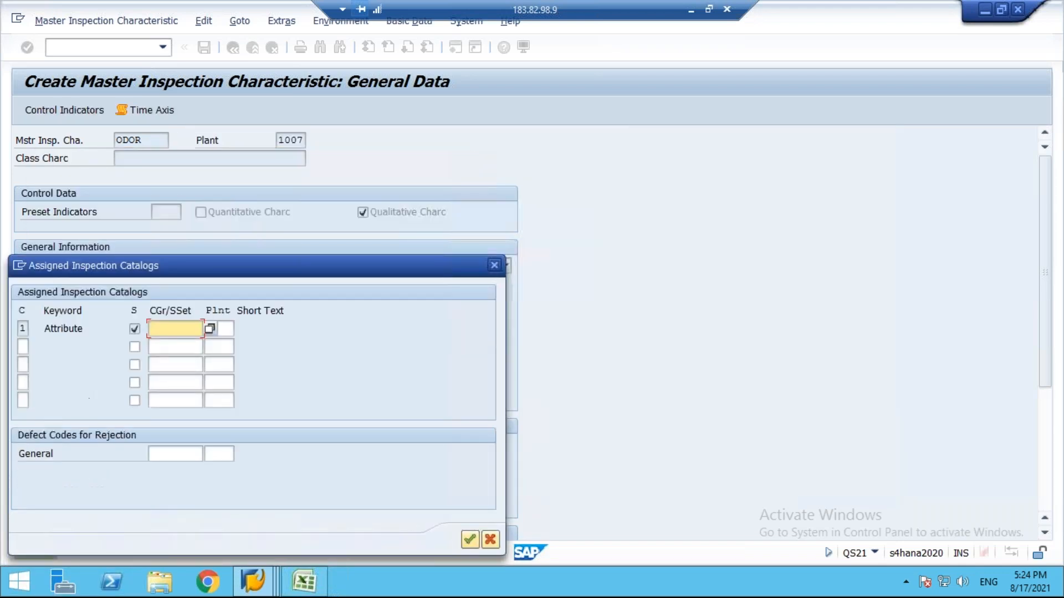
- Assign the ok/nok selected set QUAL01 of plant 1007 to ODOR and save the characteristic
drag(246, 265, 435, 245)
click(399, 309)
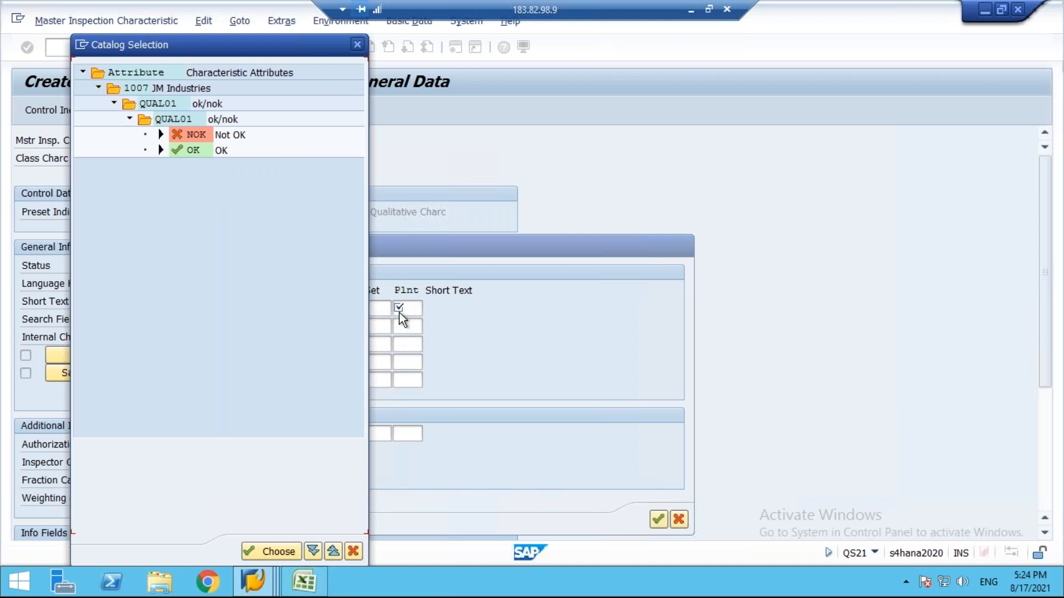
double_click(154, 102)
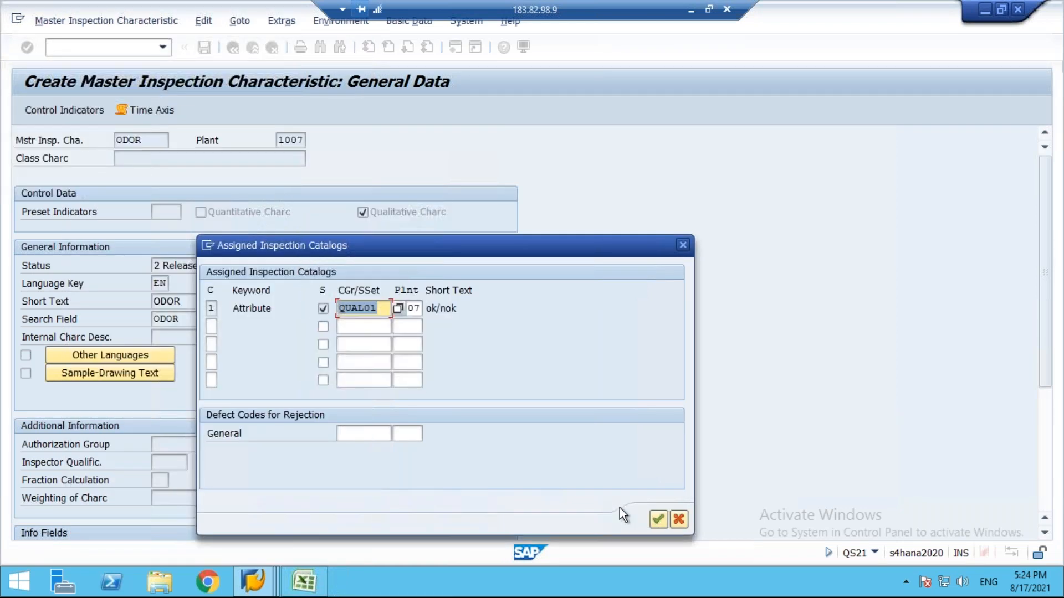
click(658, 520)
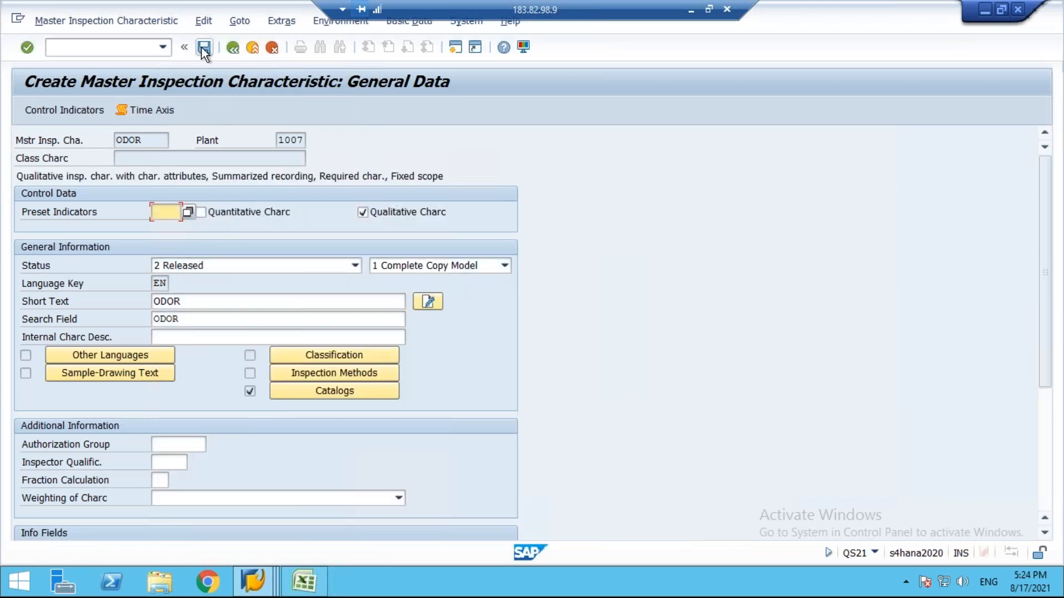
click(204, 48)
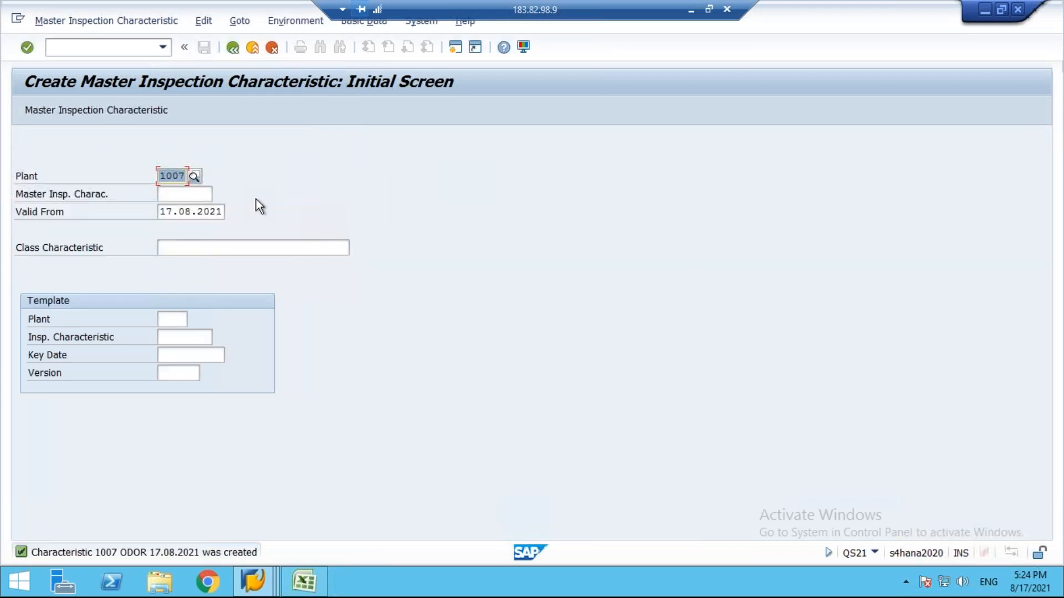
- Start creating a master inspection characteristic named CLARITY for plant 1007
key(Tab)
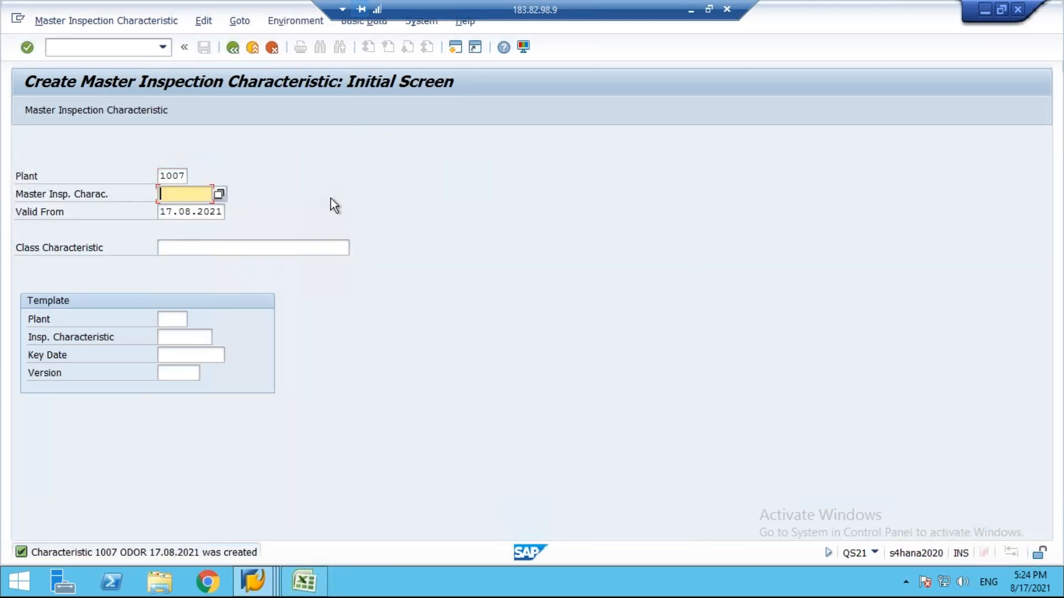
text(CLARITY)
key(Return)
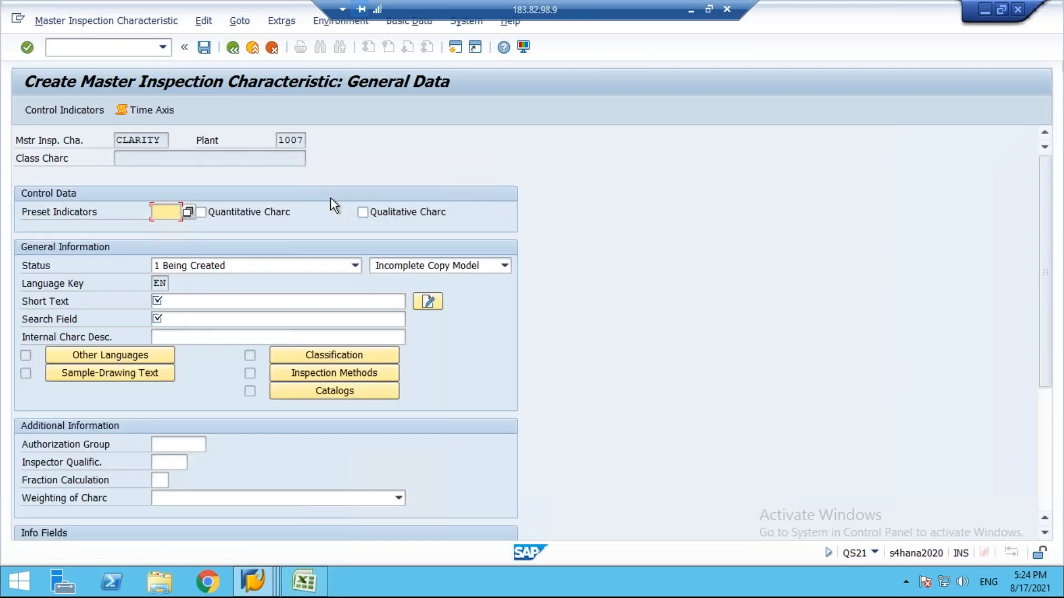
- Mark CLARITY as a qualitative characteristic with status Released and Complete Copy Model
click(404, 215)
click(201, 266)
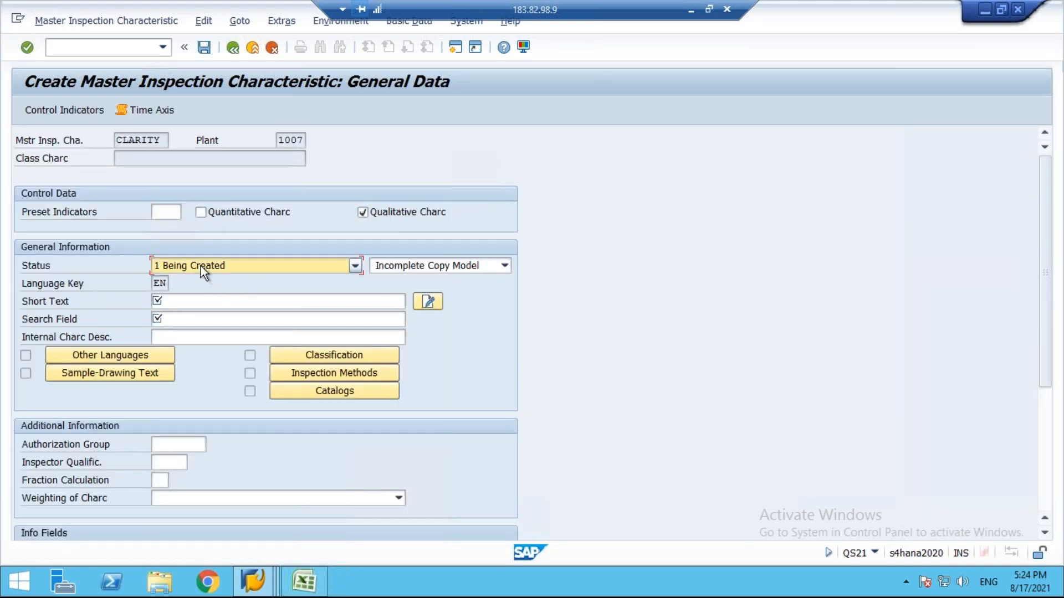
click(357, 289)
click(448, 266)
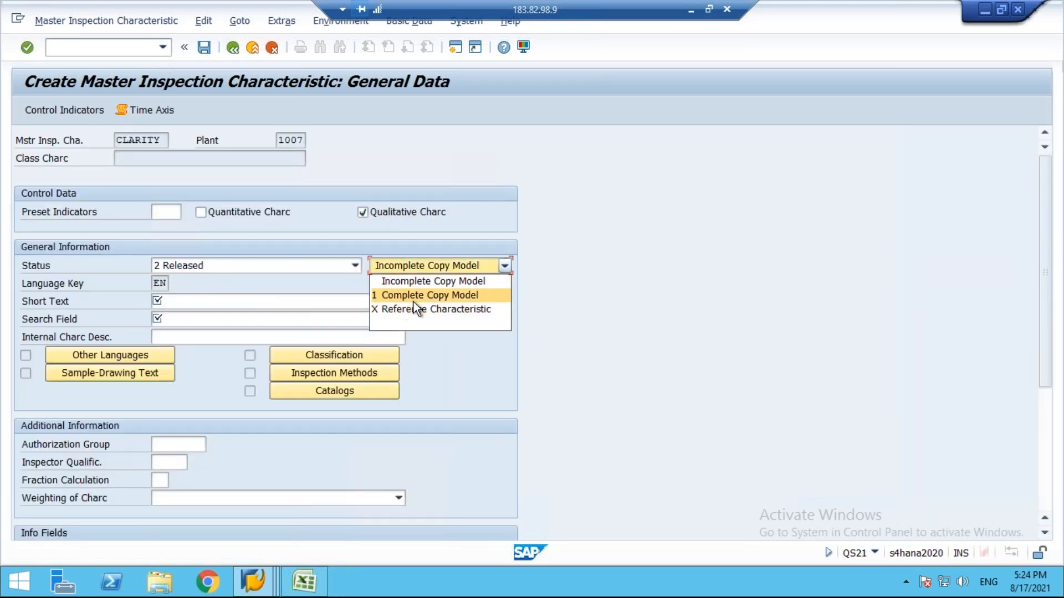
click(441, 294)
click(225, 306)
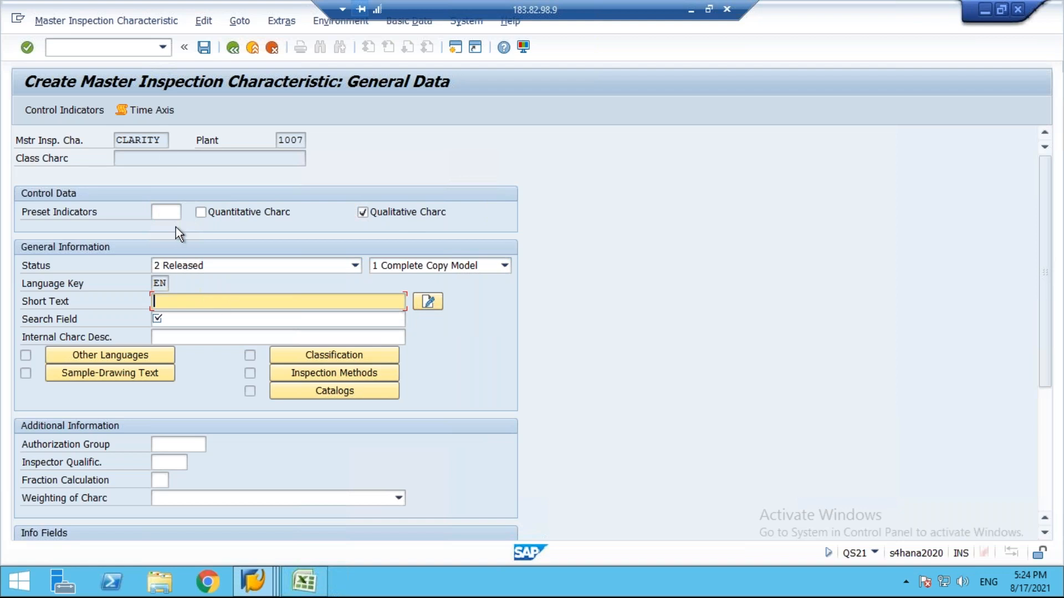
- Copy the characteristic name CLARITY into its short text and search field
drag(167, 142, 76, 165)
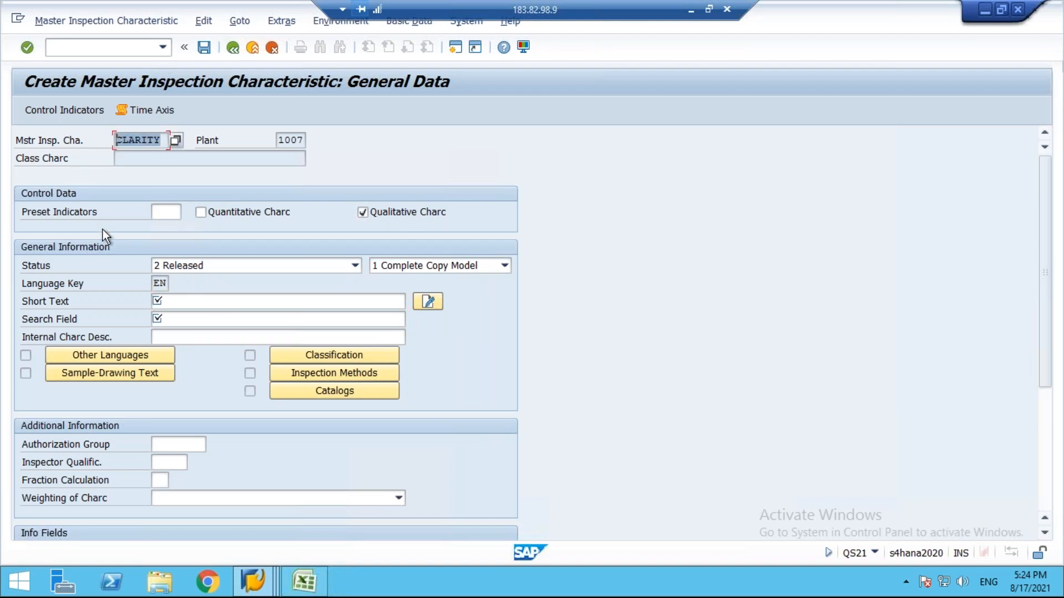
key(ctrl+c)
click(181, 300)
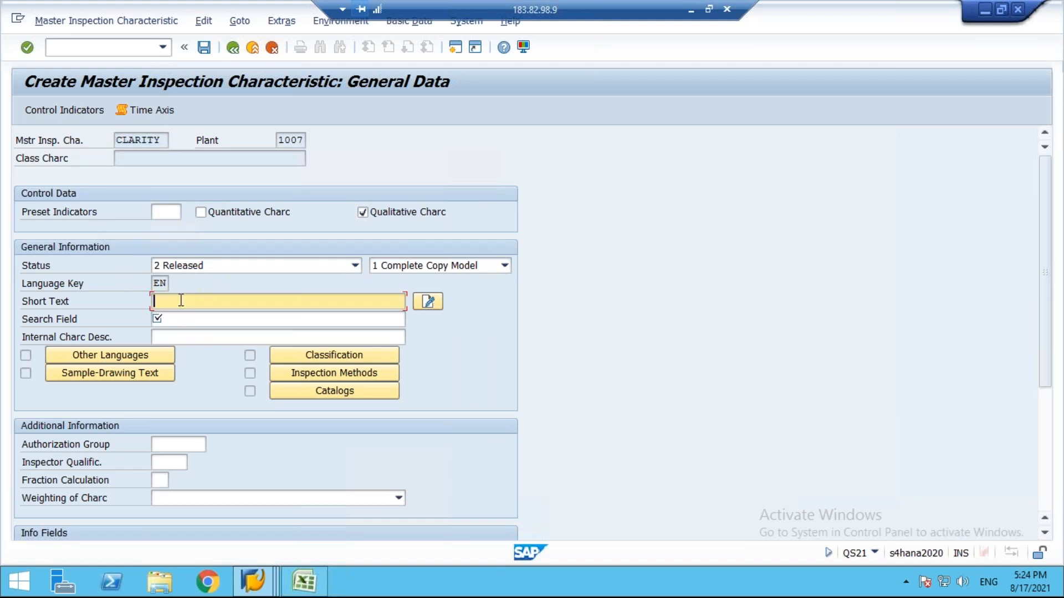
key(ctrl+v)
click(179, 315)
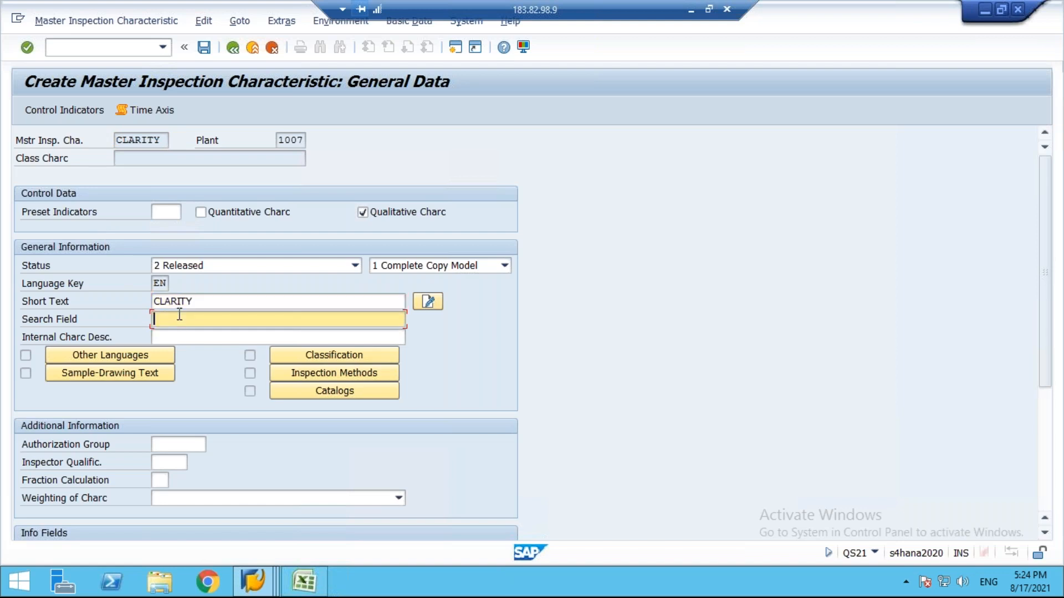
key(ctrl+v)
- Set CLARITY's control indicators to characteristic attribute and sampling procedure, and accept the remaining indicator settings
click(51, 109)
click(308, 238)
drag(366, 150, 666, 116)
click(406, 258)
click(731, 470)
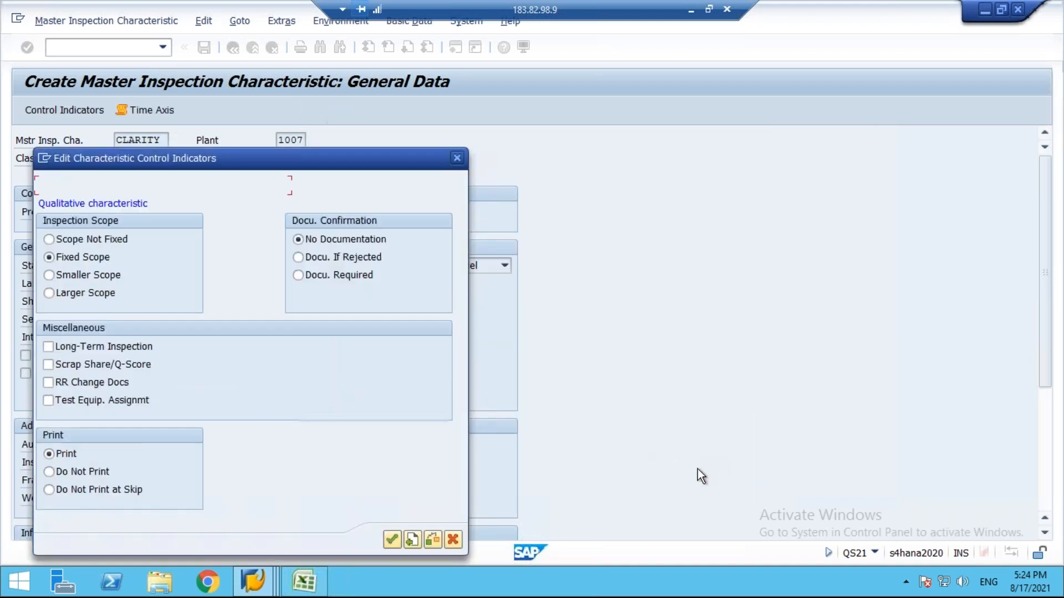
click(392, 538)
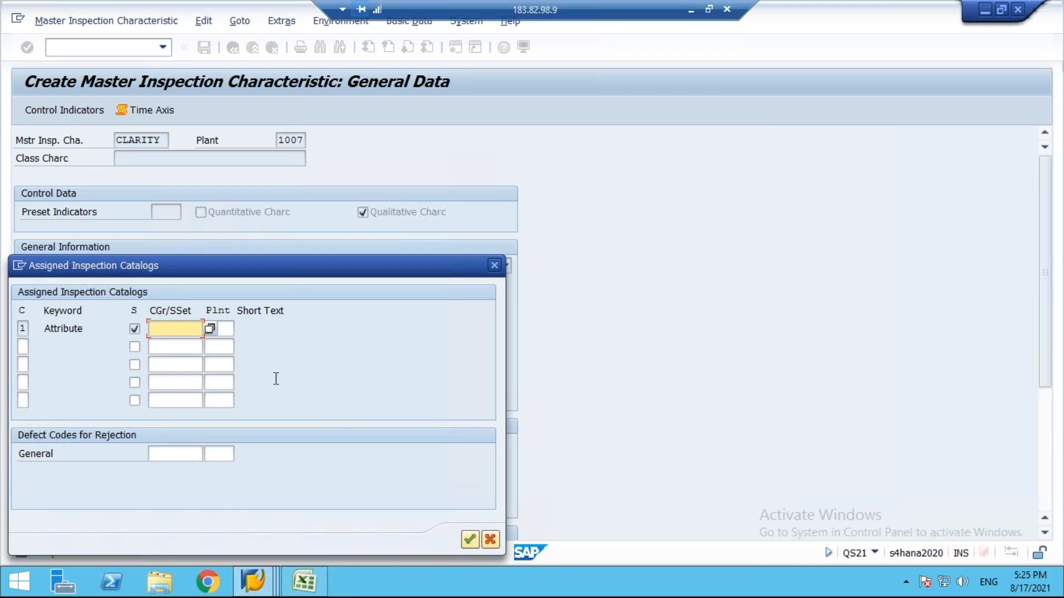
- Assign the ok/nok selected set QUAL01 of plant 1007 to CLARITY and save the characteristic
click(210, 329)
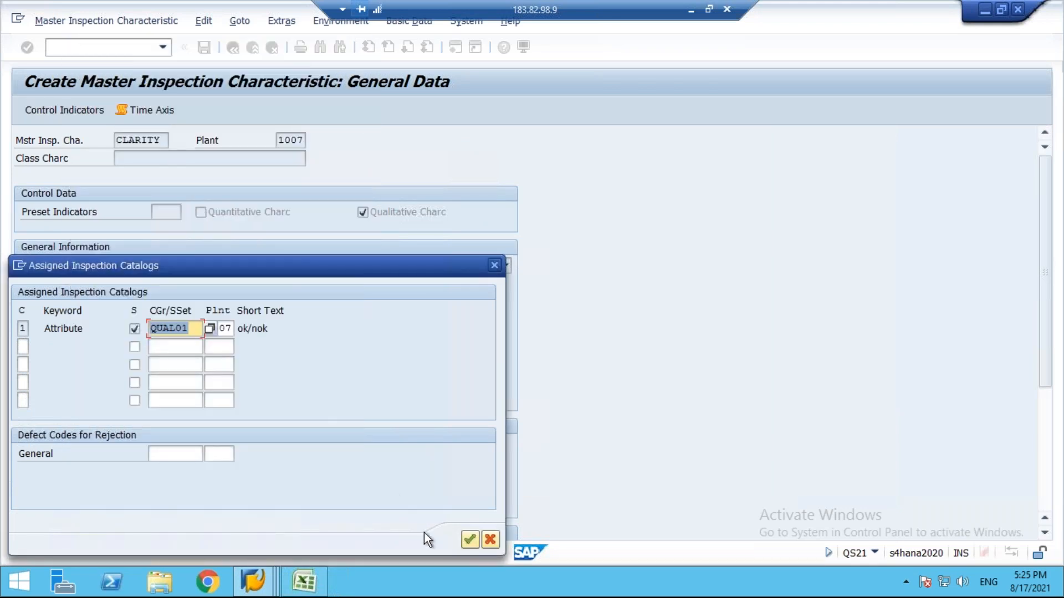
click(469, 539)
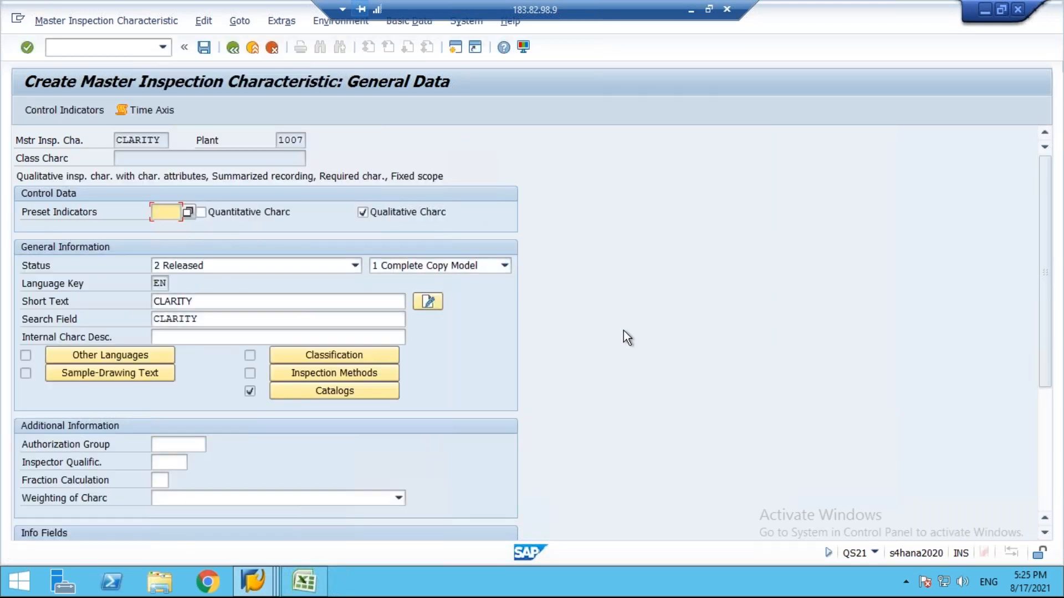
click(203, 48)
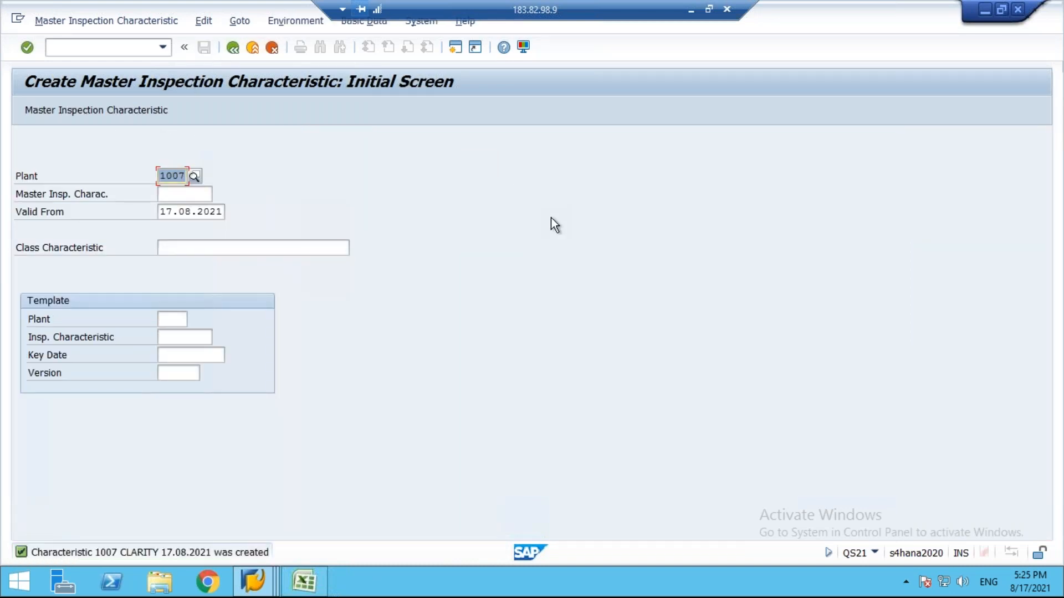
- Switch to the Master Inspection Characteristic presentation in PowerPoint and review the slides on MIC types and control indicators
click(691, 10)
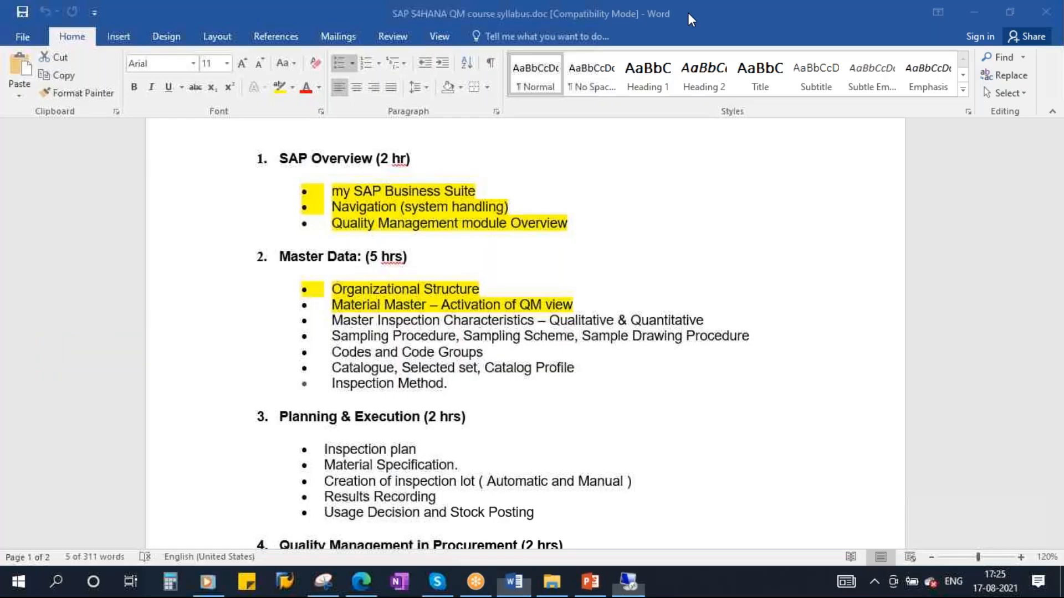
click(590, 582)
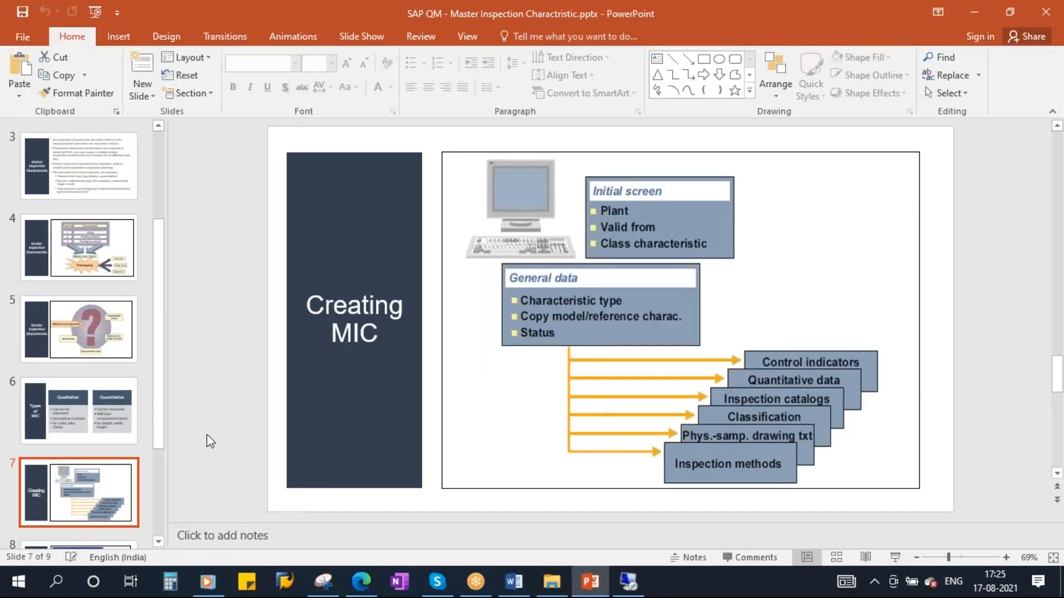
scroll(100, 410, down, 3)
click(103, 278)
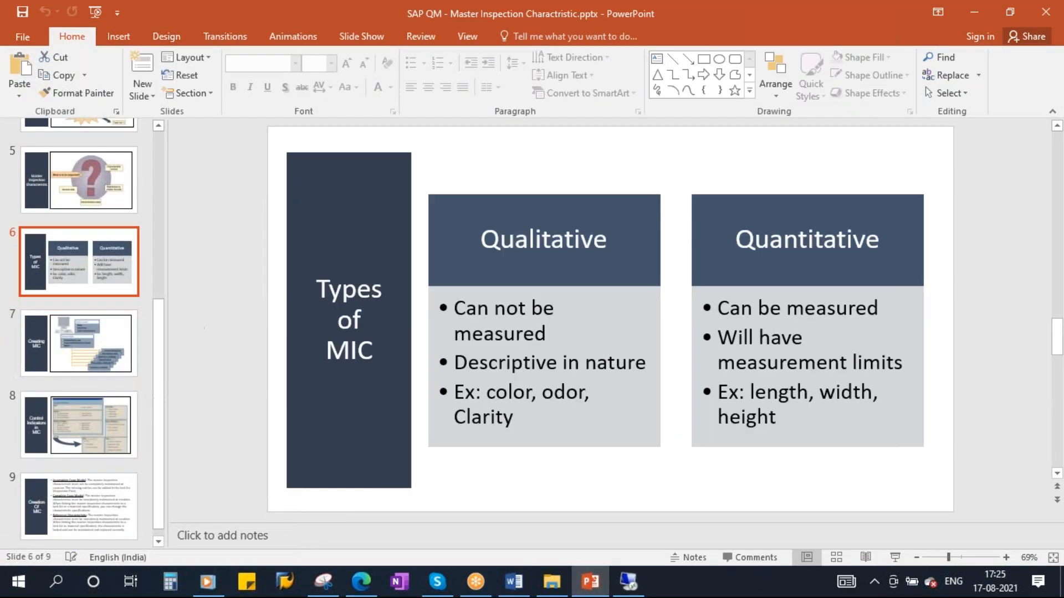
click(84, 424)
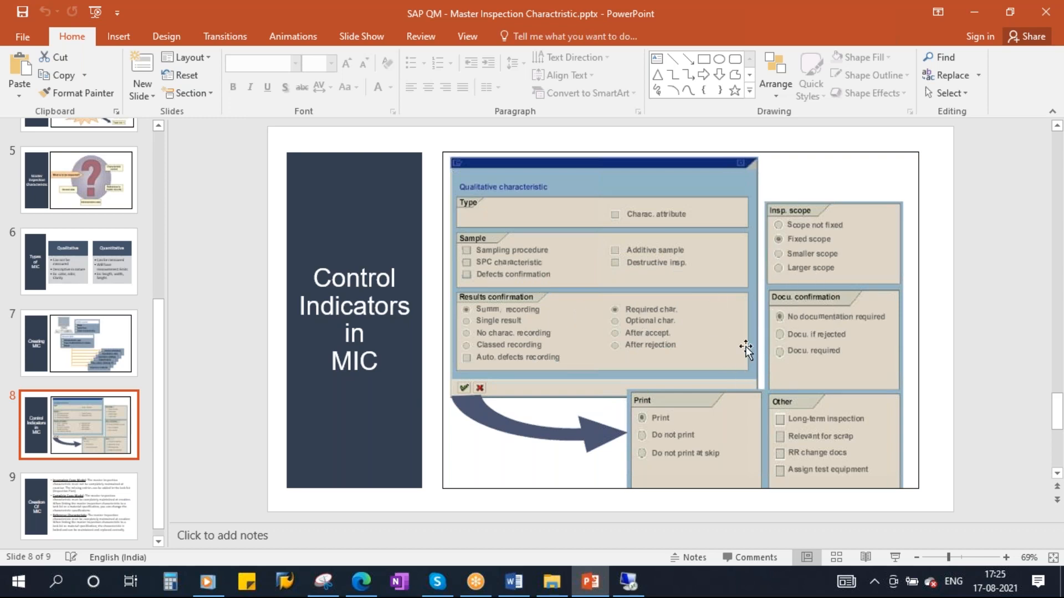
- Switch back to the SAP remote session and start creating a master inspection characteristic named PH for plant 1007
click(630, 582)
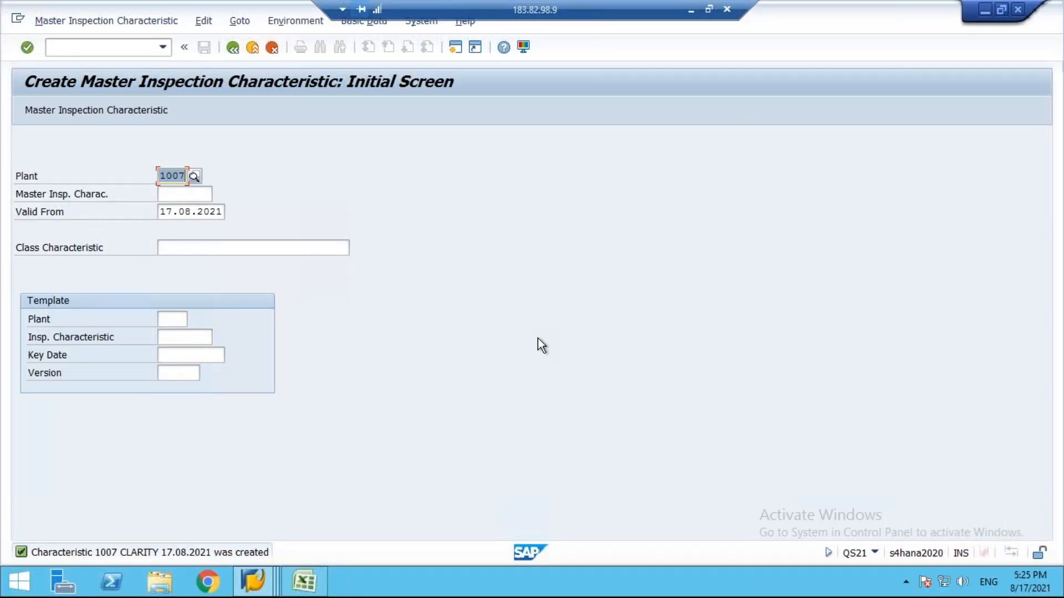
click(180, 195)
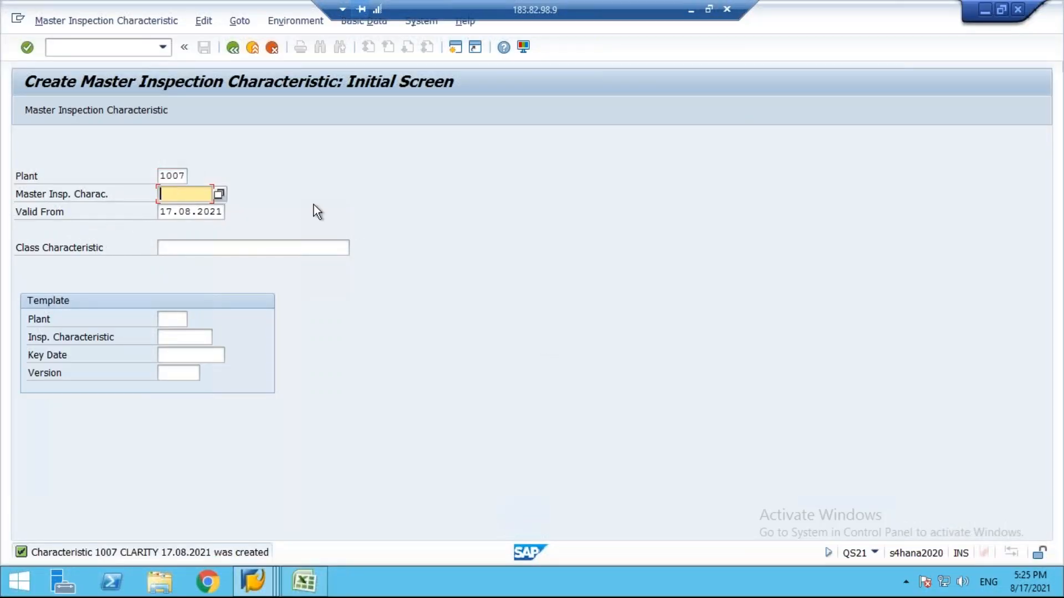
text(PH)
click(28, 50)
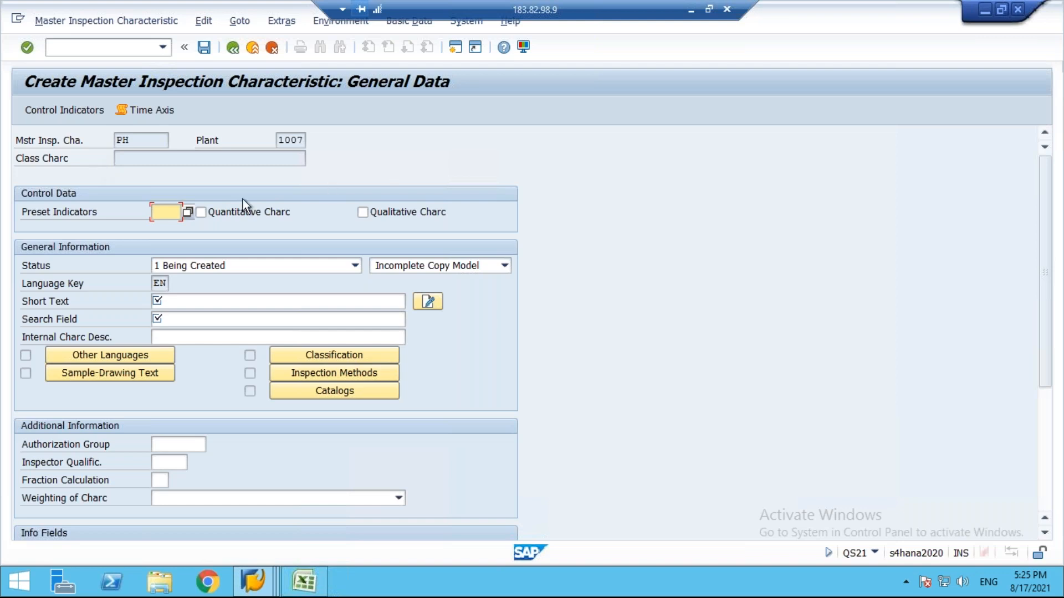
- Mark PH as a quantitative characteristic with status Released and Complete Copy Model
click(234, 213)
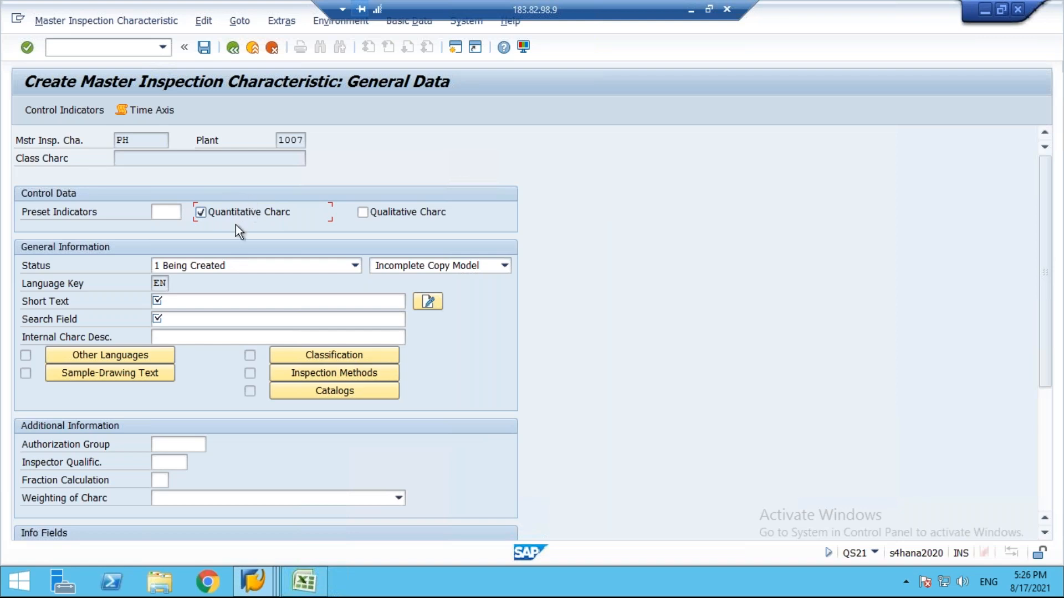
click(355, 266)
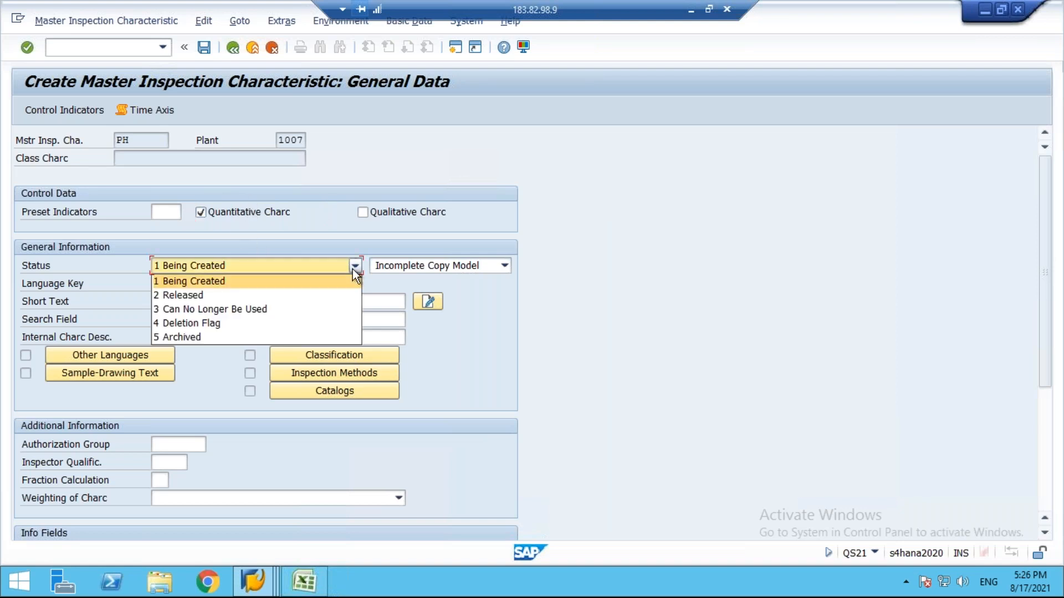
click(205, 296)
click(448, 267)
click(412, 295)
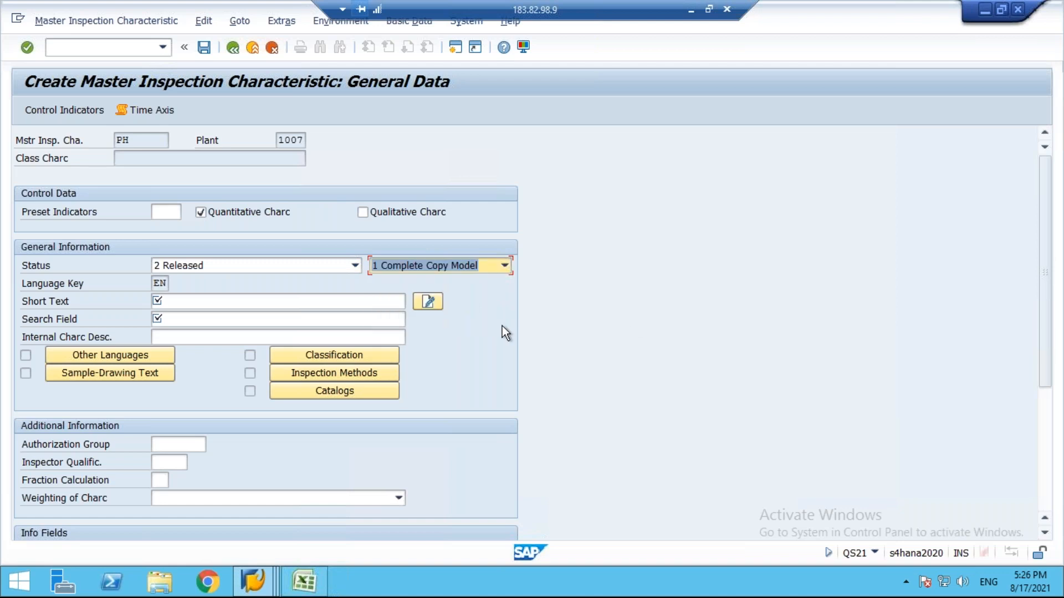
- Enter pH as the short text and search field of the characteristic
click(237, 299)
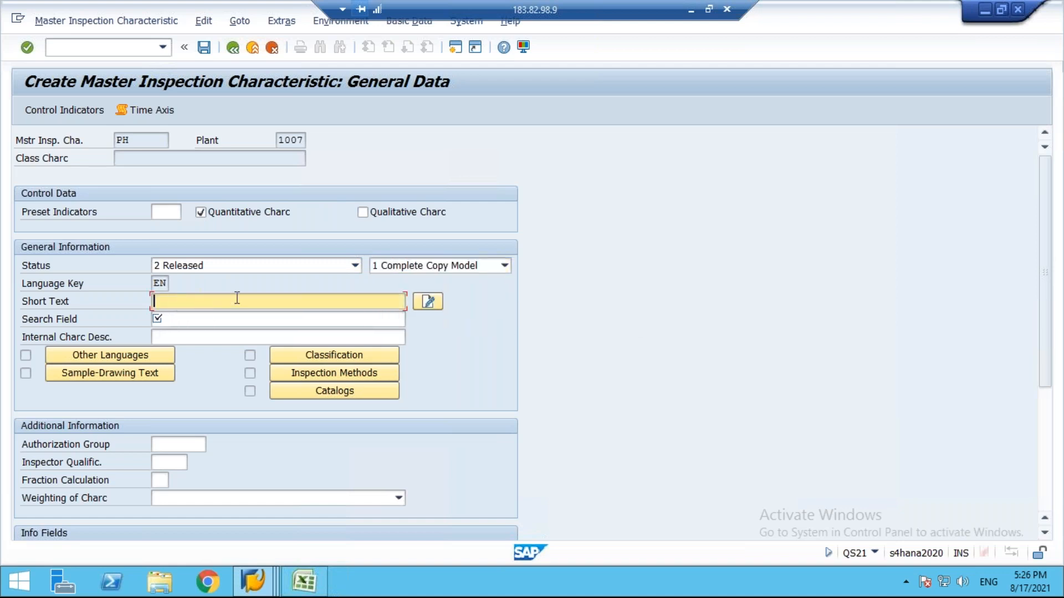
click(185, 299)
text(pH)
click(186, 320)
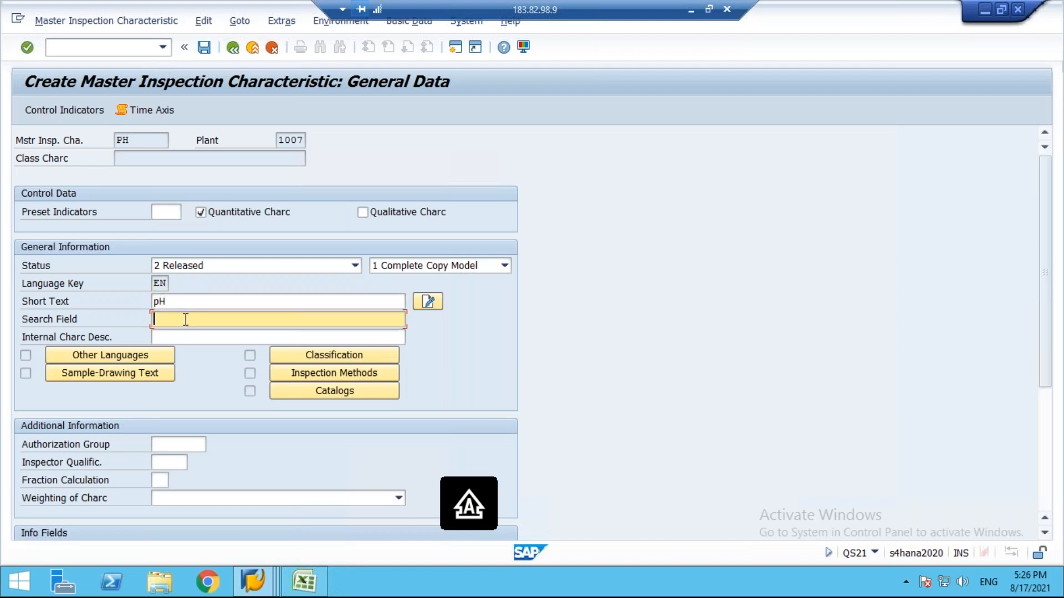
text(pH)
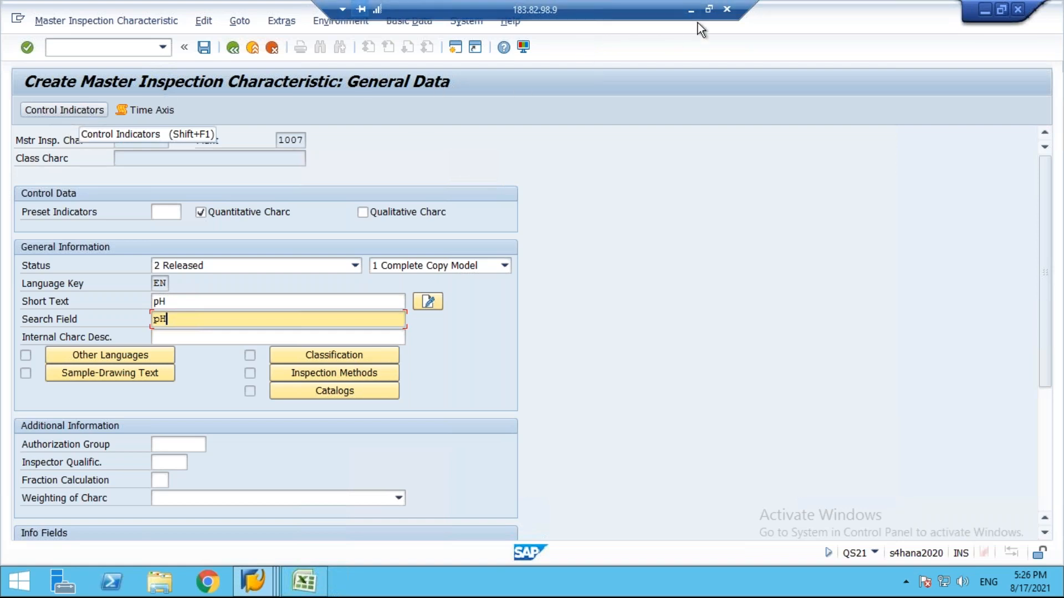
click(691, 10)
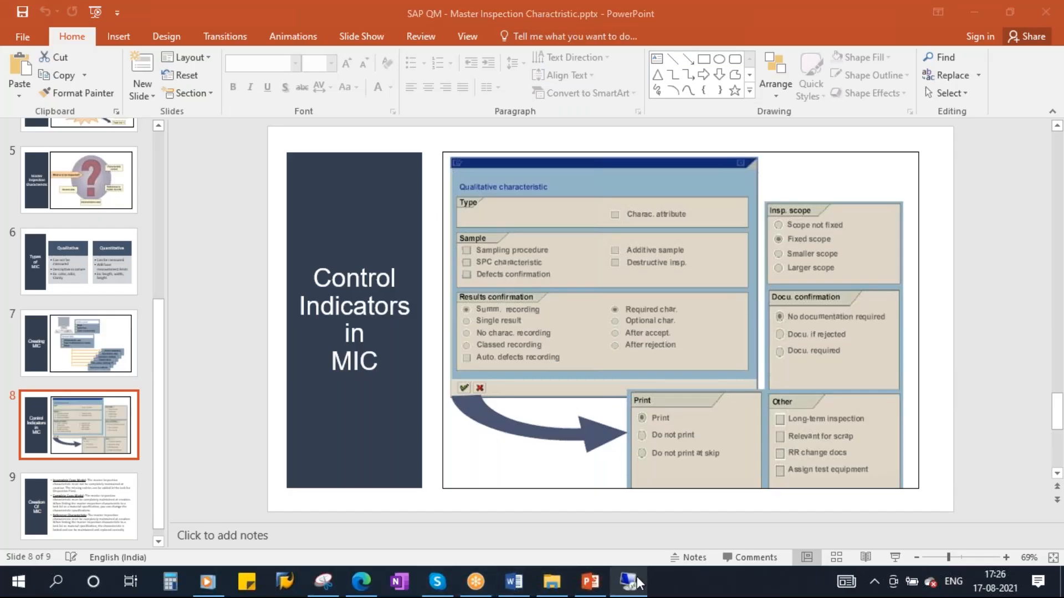
click(632, 582)
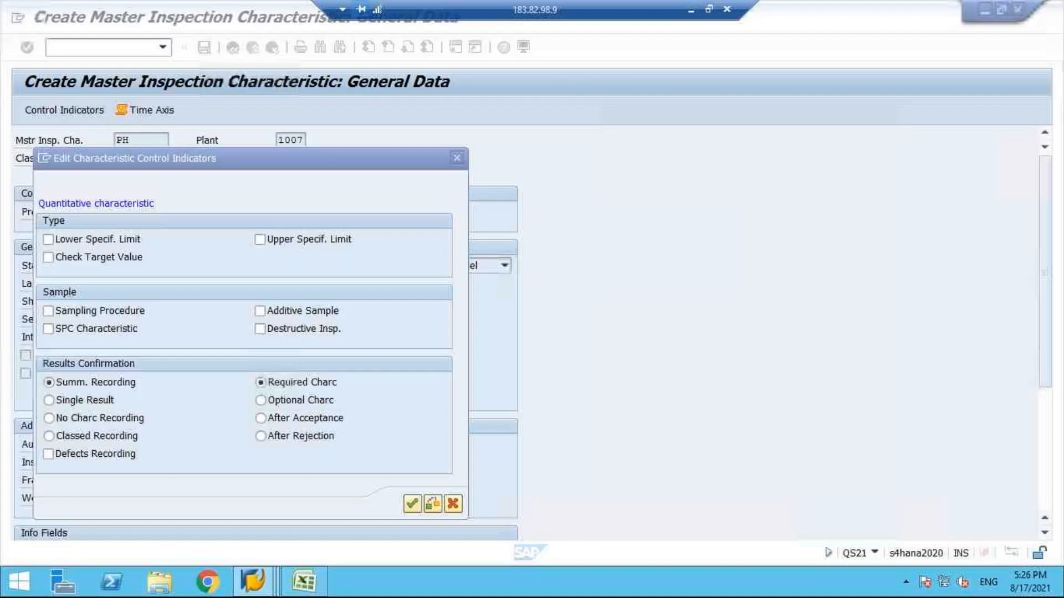
- Set PH's control indicators to lower and upper specification limits, target value check and sampling procedure
drag(252, 164, 387, 117)
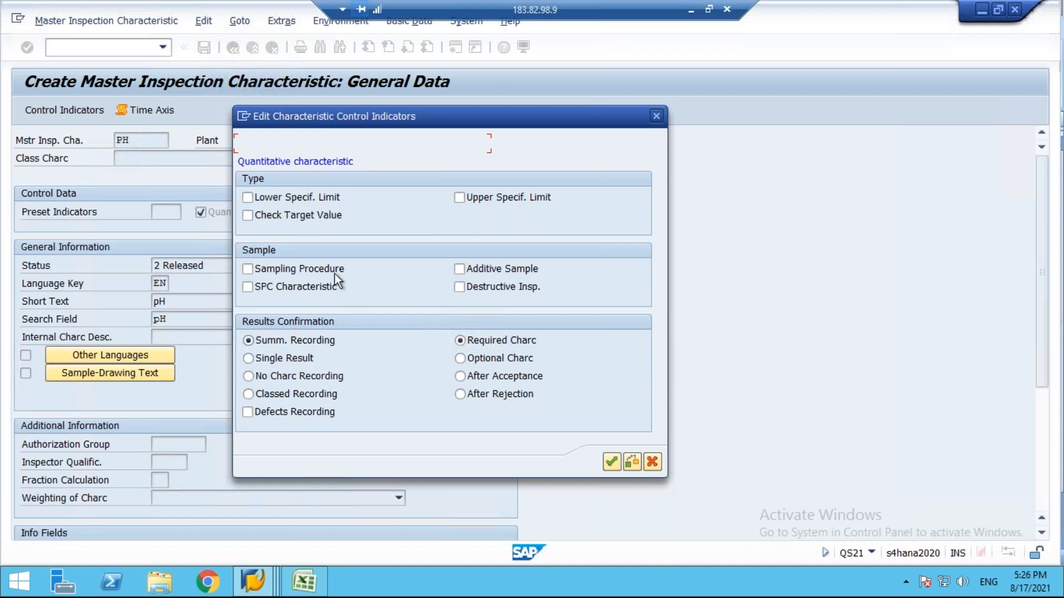
drag(416, 117, 541, 123)
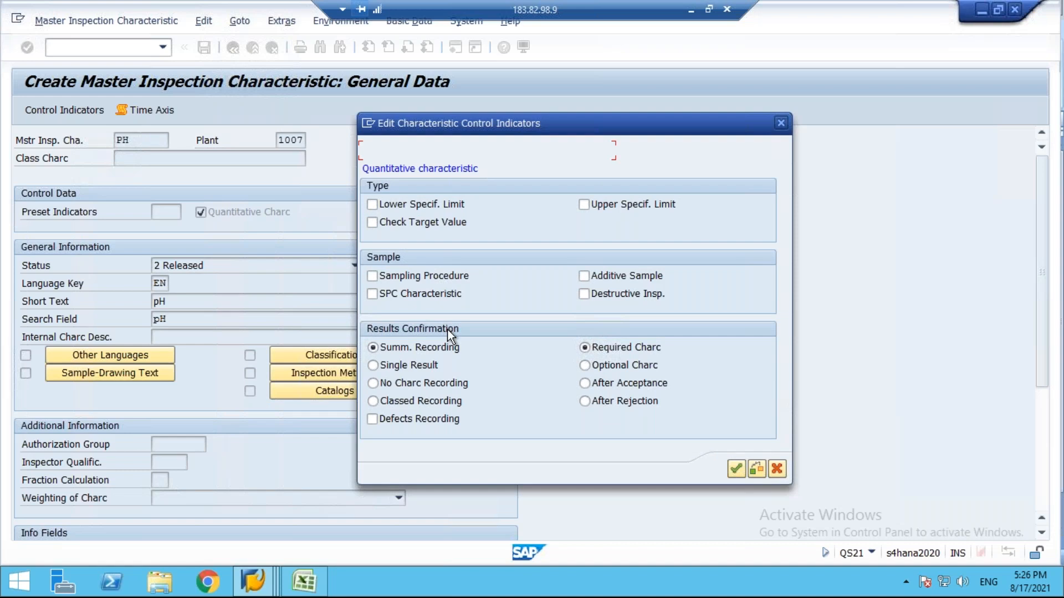
drag(512, 130, 561, 143)
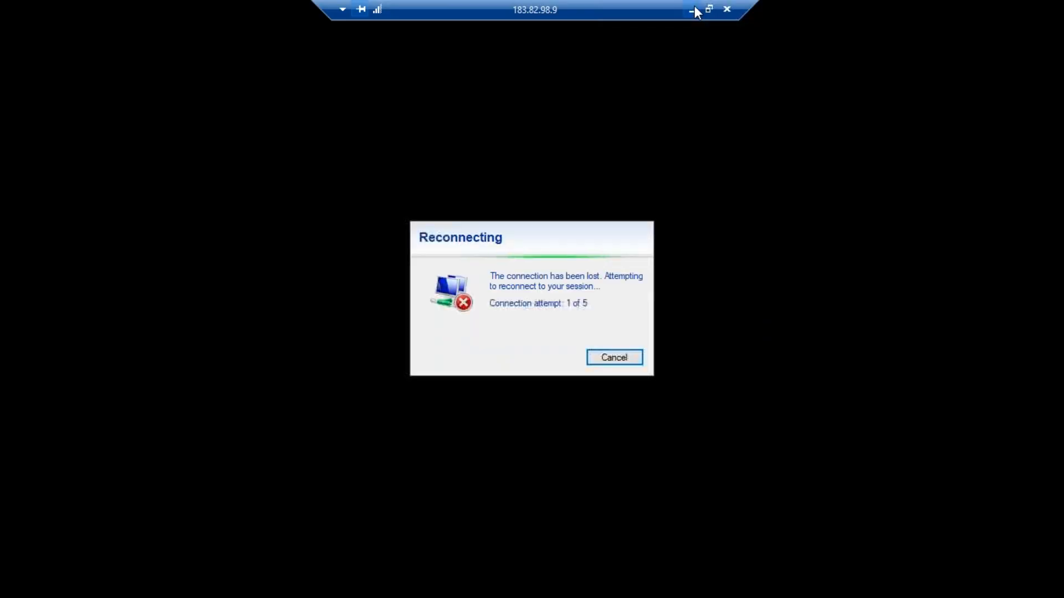
click(693, 10)
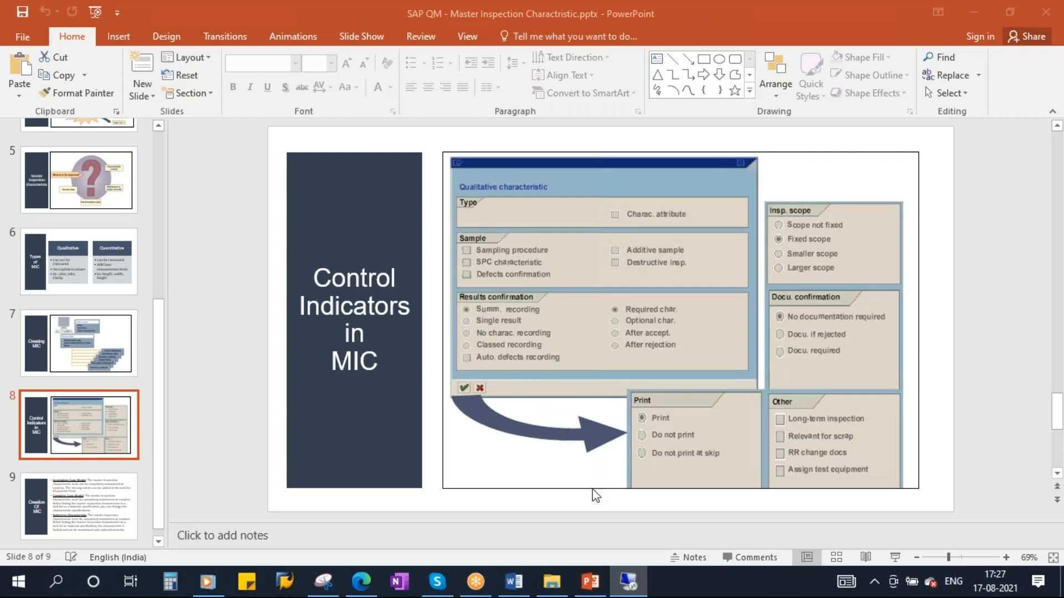
click(628, 586)
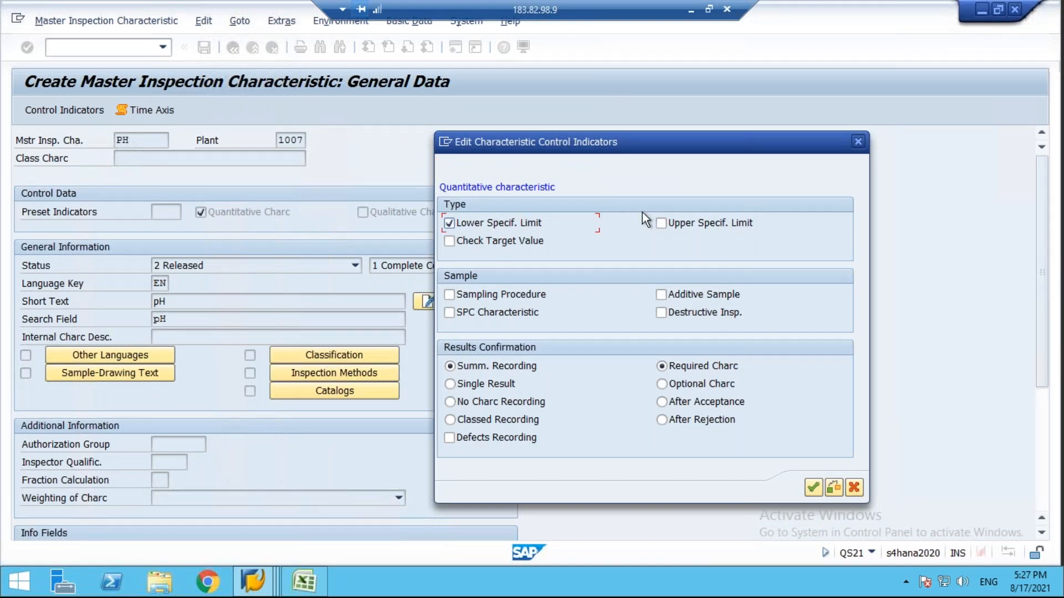
click(685, 222)
click(487, 245)
click(482, 294)
click(811, 488)
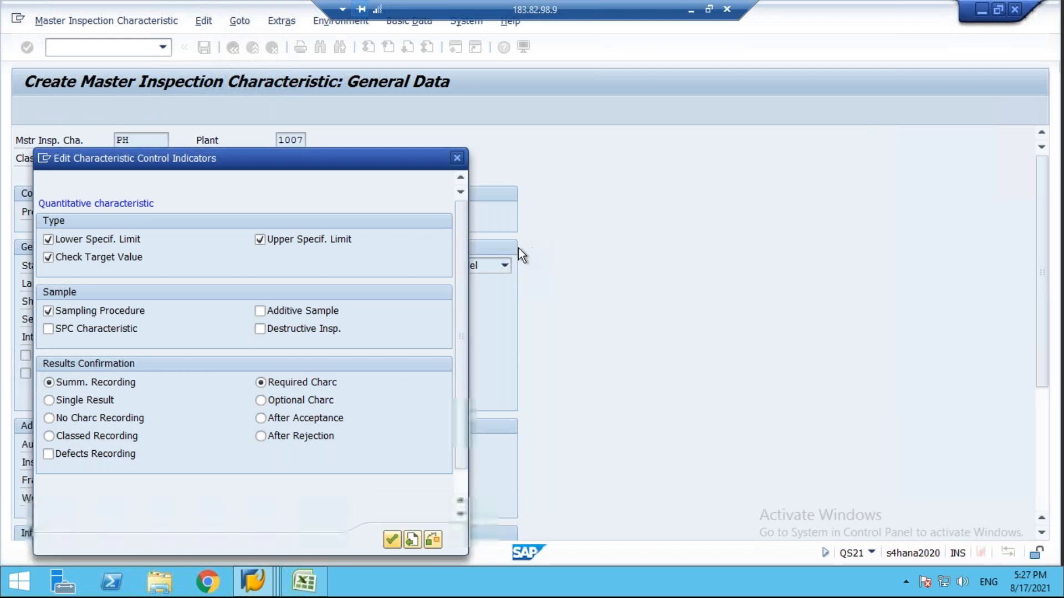
- Accept PH's remaining control indicators with fixed scope, no documentation, recorded measured values, print and no formula
key(Return)
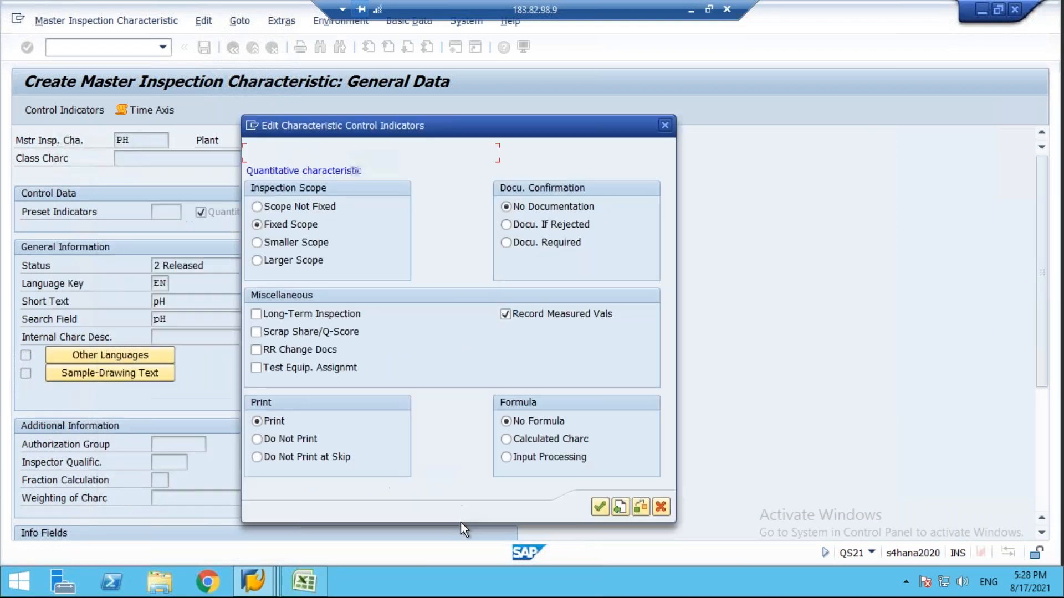
click(591, 508)
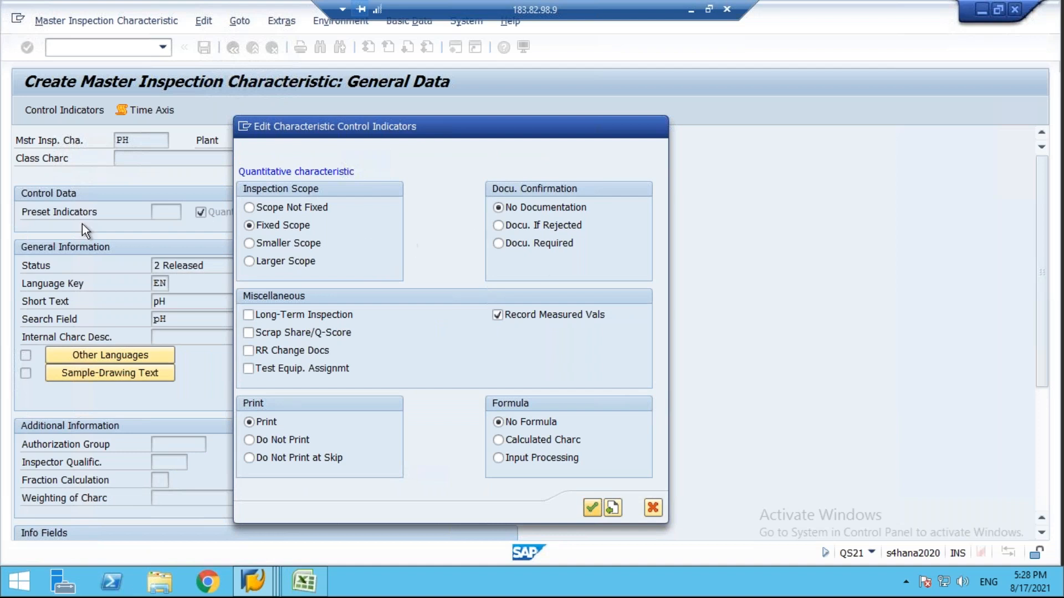
click(590, 507)
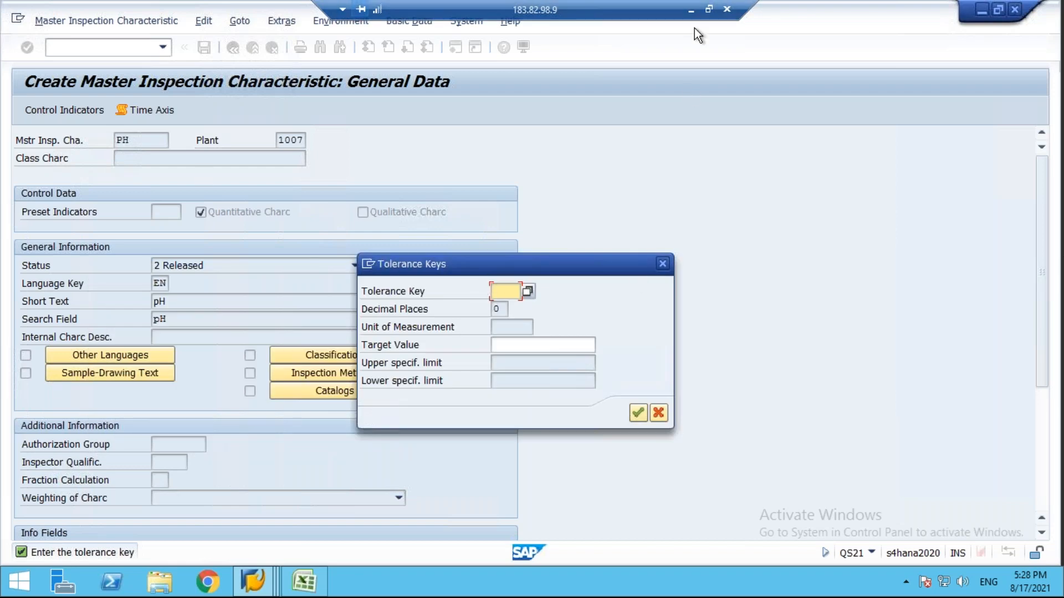
click(691, 10)
key(super+d)
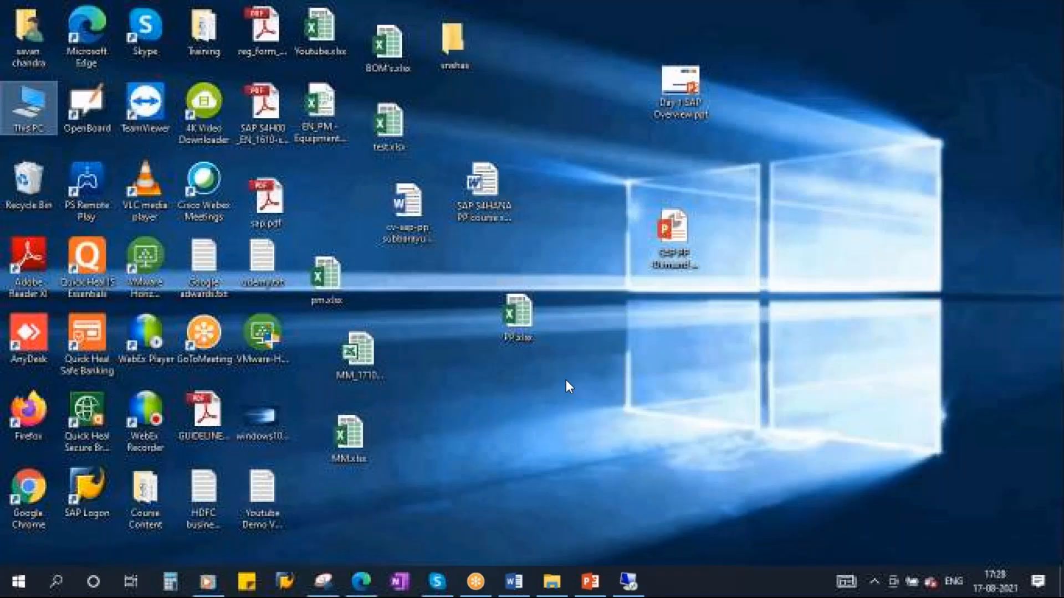
right_click(771, 339)
click(789, 384)
right_click(784, 281)
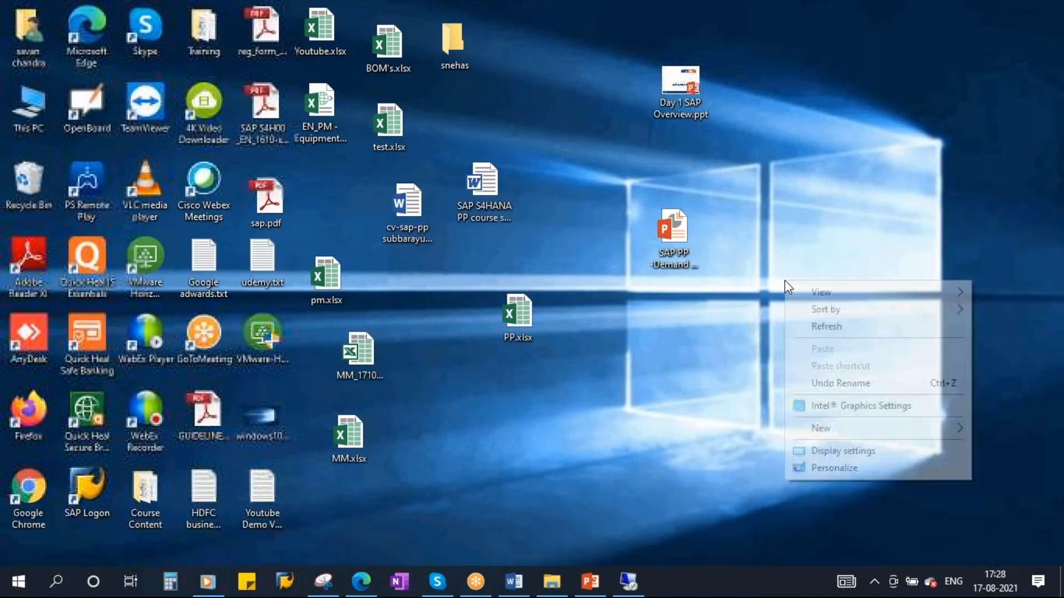
click(820, 326)
right_click(795, 260)
click(831, 310)
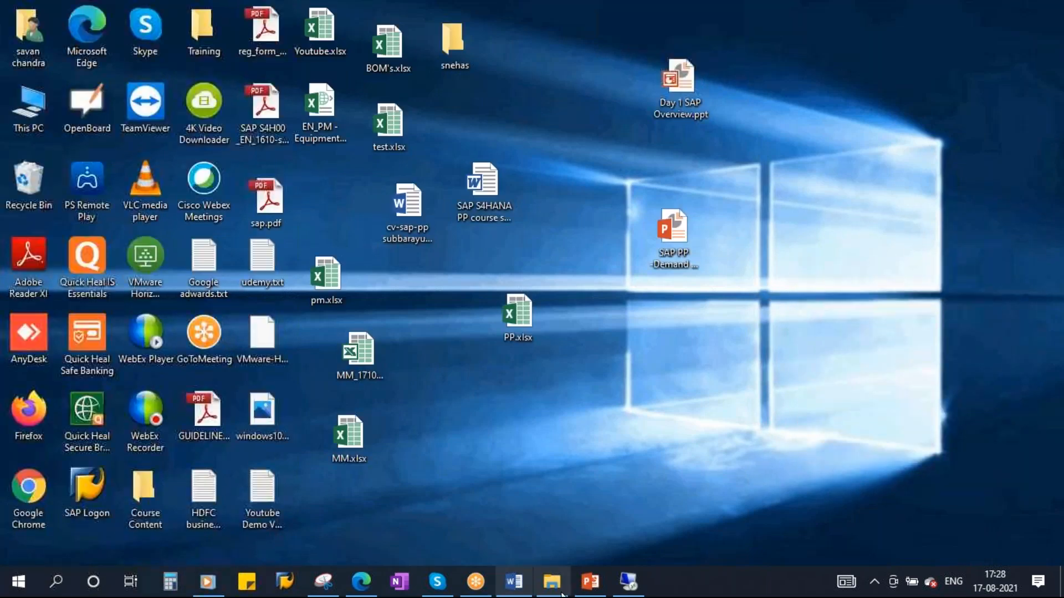
- Return to the remote SAP session and leave PH's tolerance key empty to reach its quantitative data
click(629, 582)
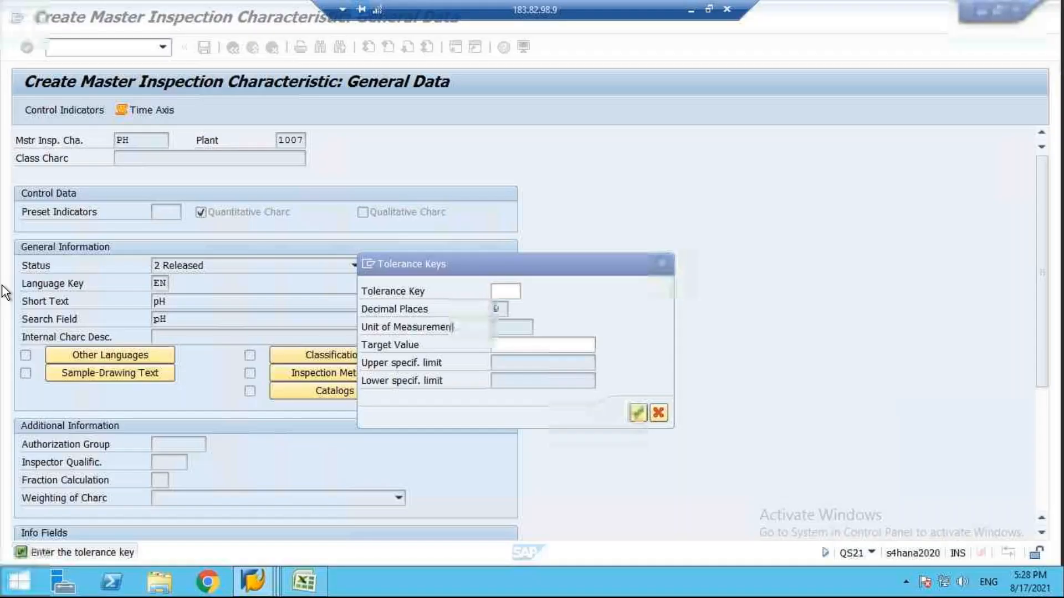
click(638, 413)
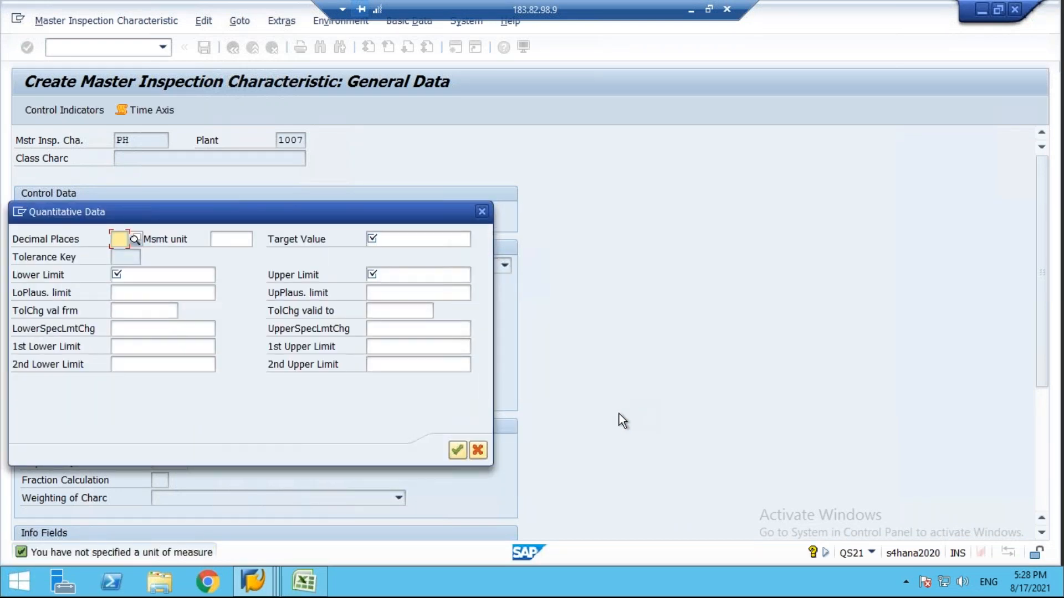
drag(203, 211, 400, 207)
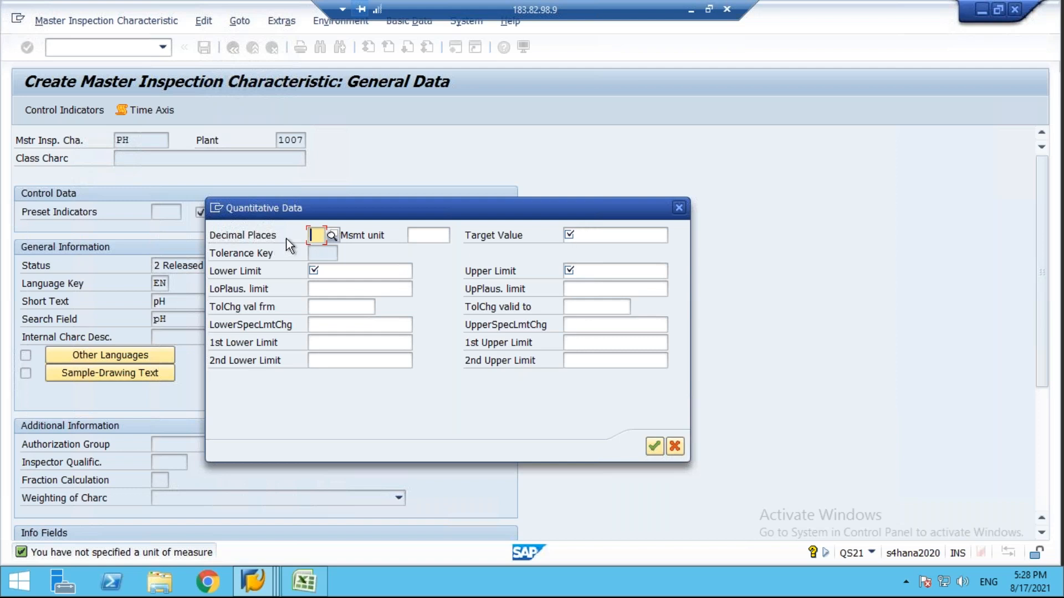
- Set PH's target value to 7, lower limit to 0 and upper limit to 14 without a measurement unit
click(415, 235)
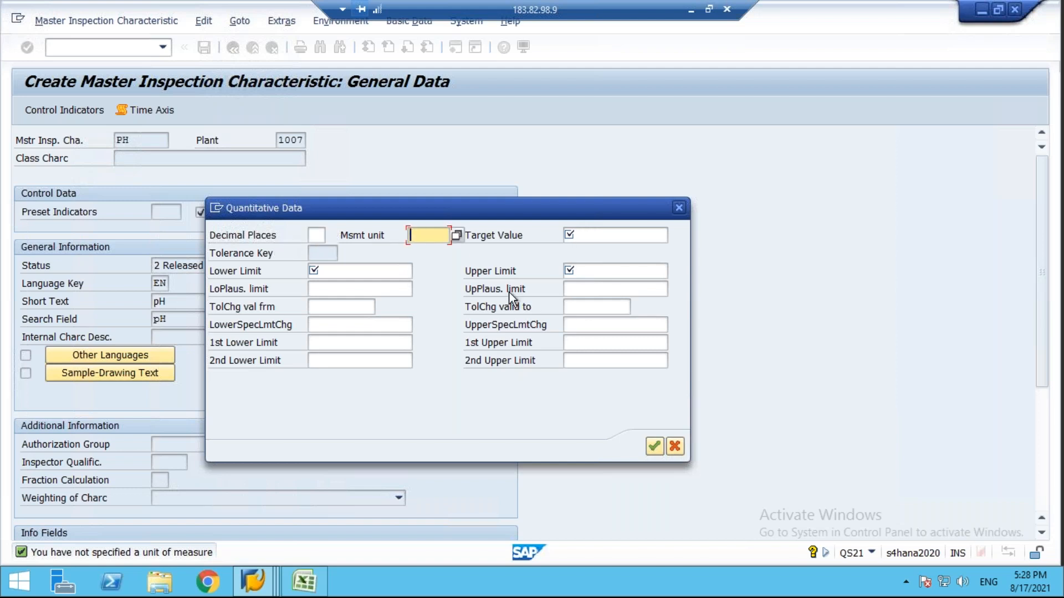
click(582, 239)
text(7)
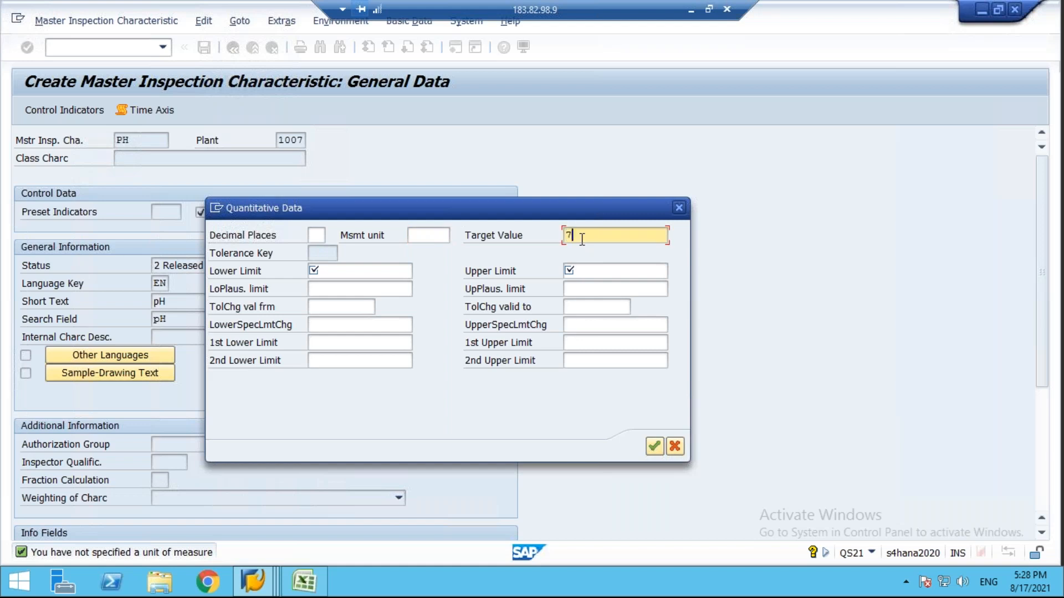
click(349, 273)
text(0)
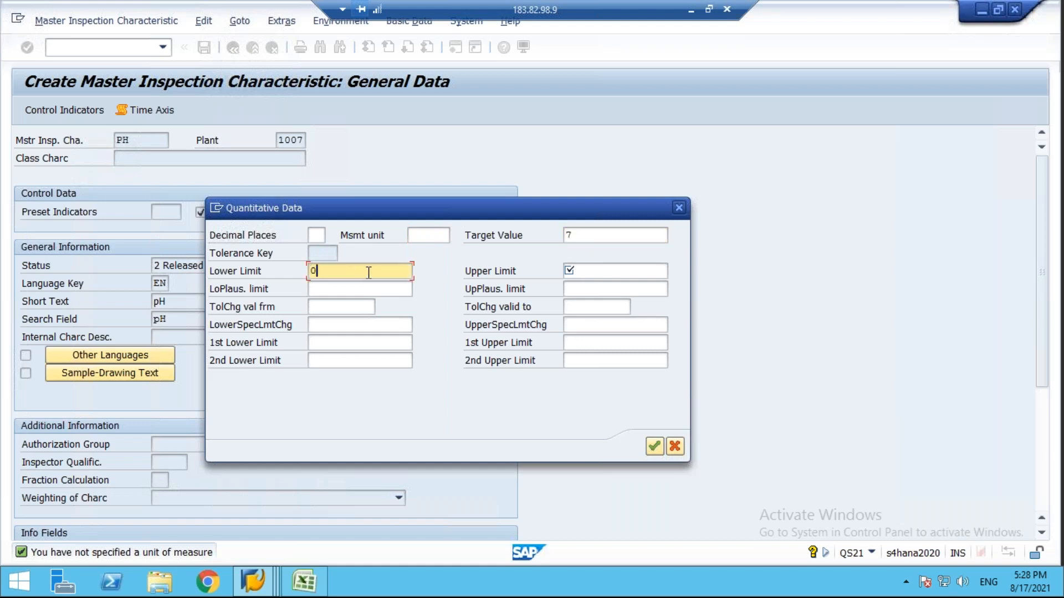
click(576, 270)
text(14)
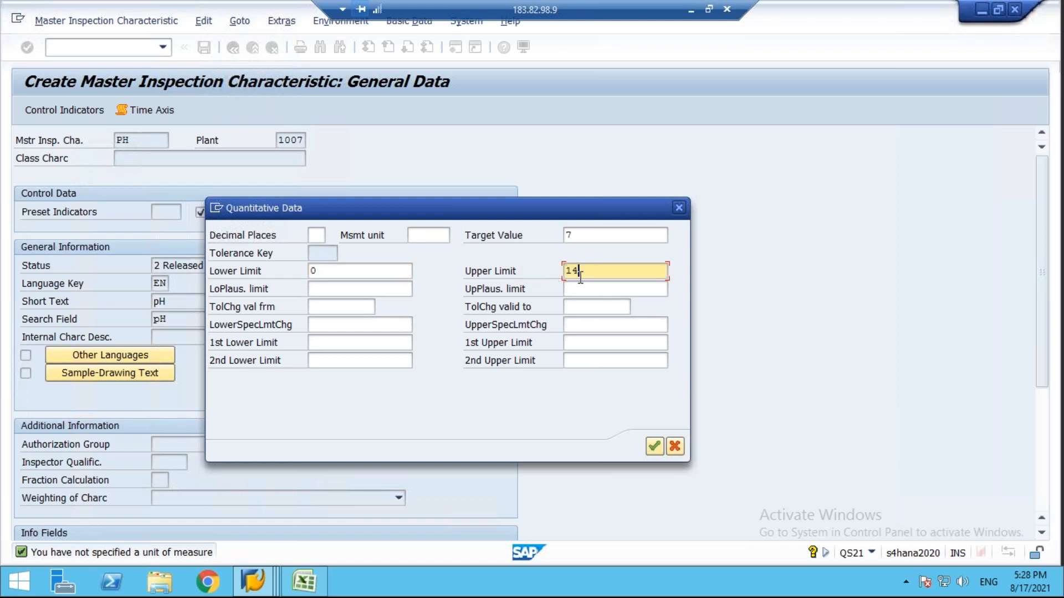
click(653, 446)
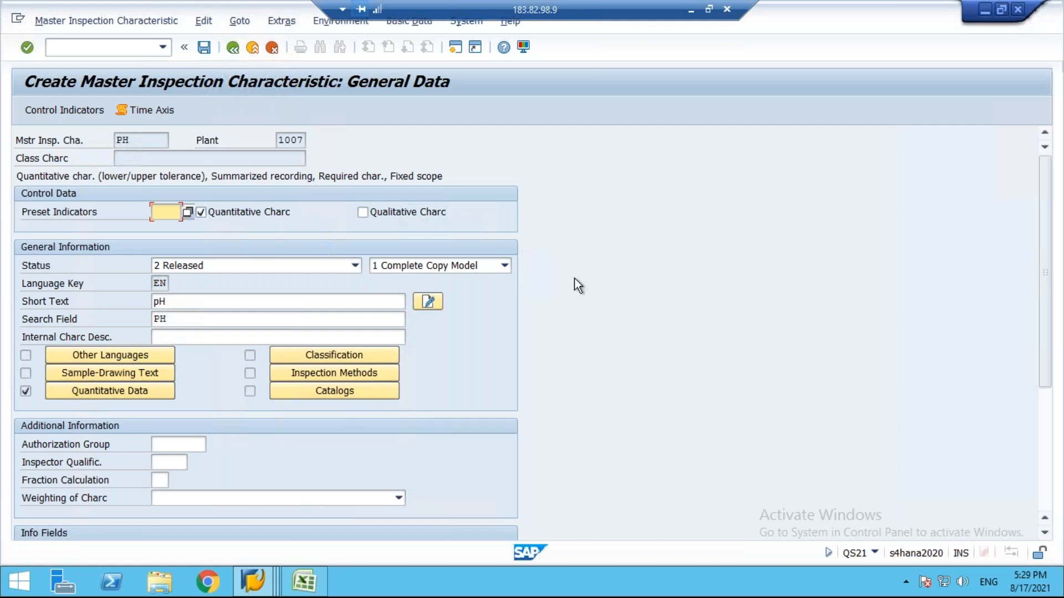
- Save the master inspection characteristic PH
click(204, 48)
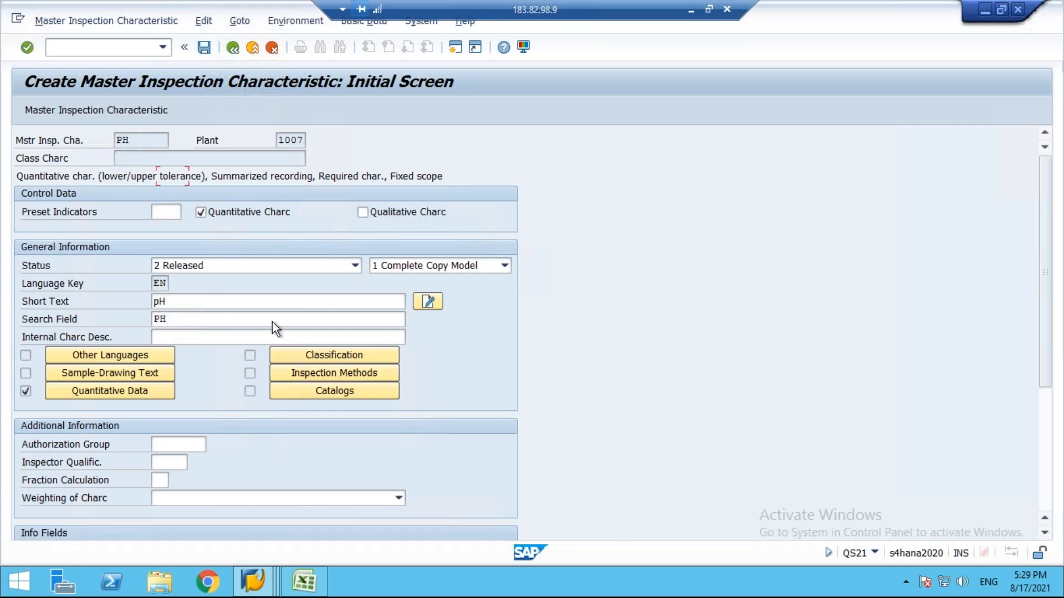
click(691, 10)
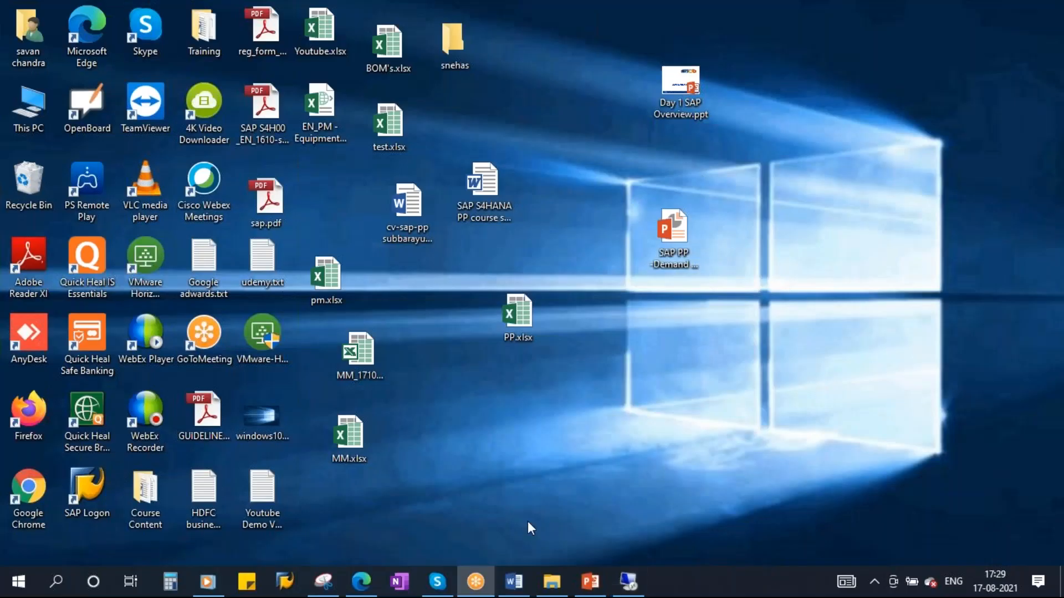
click(617, 586)
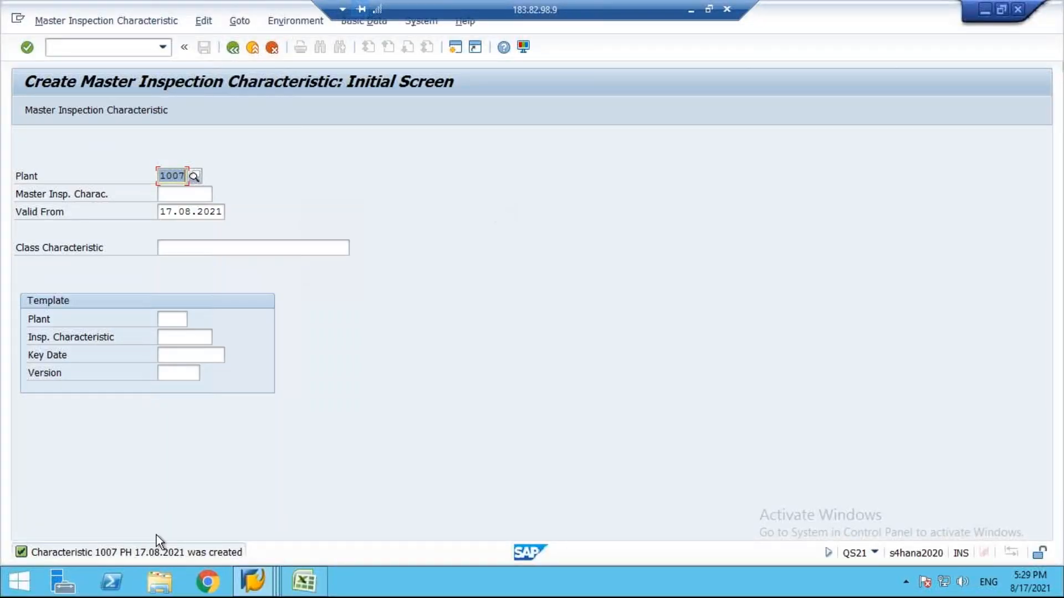
- Start a new master inspection characteristic named ASSAY for plant 1007
click(183, 195)
text(ASSAY)
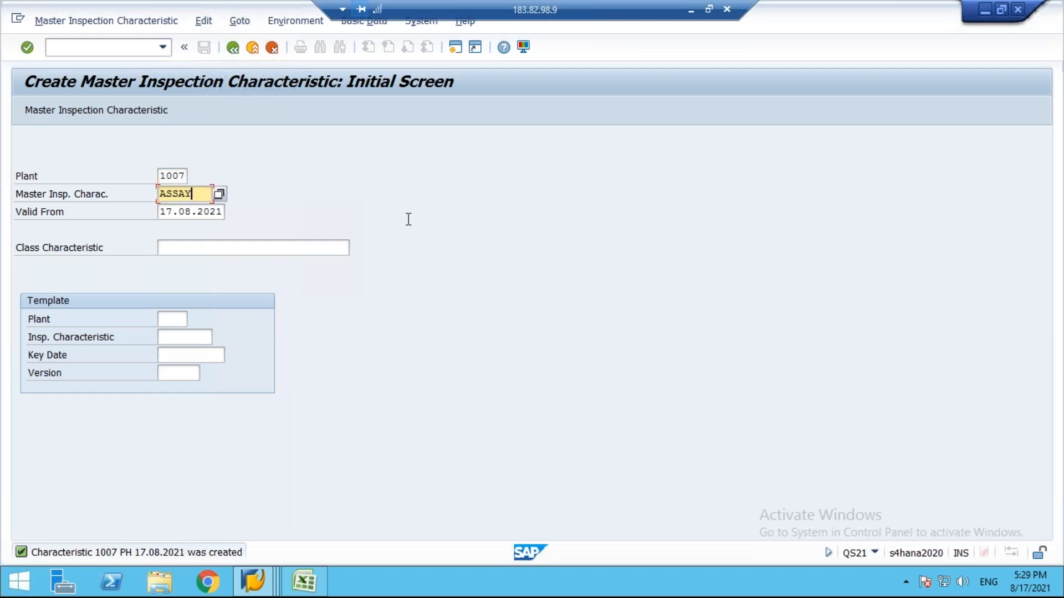
key(Return)
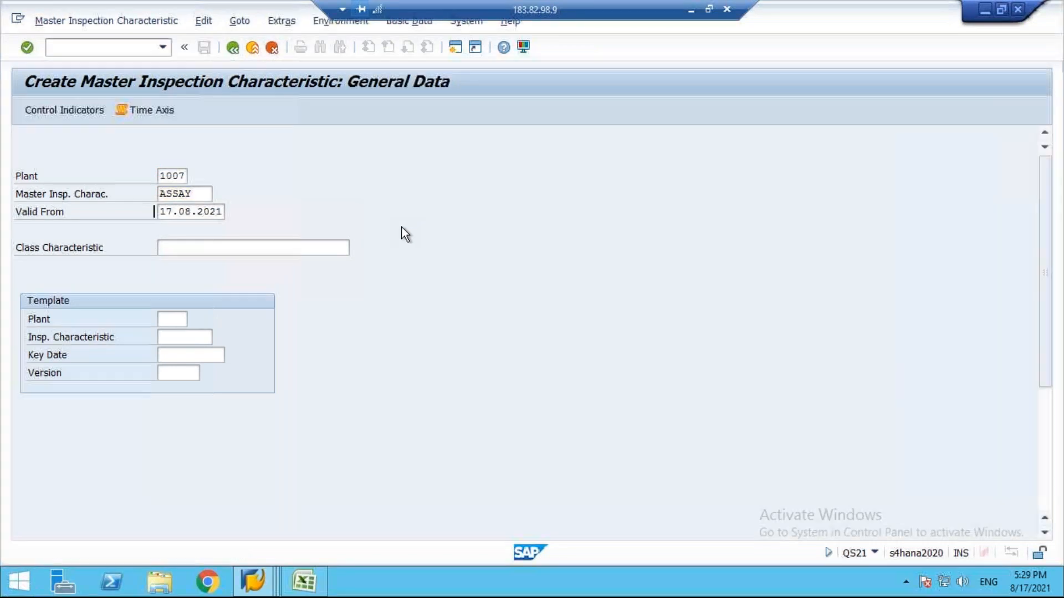
- Mark ASSAY as a quantitative characteristic with status Released and Complete Copy Model
click(248, 216)
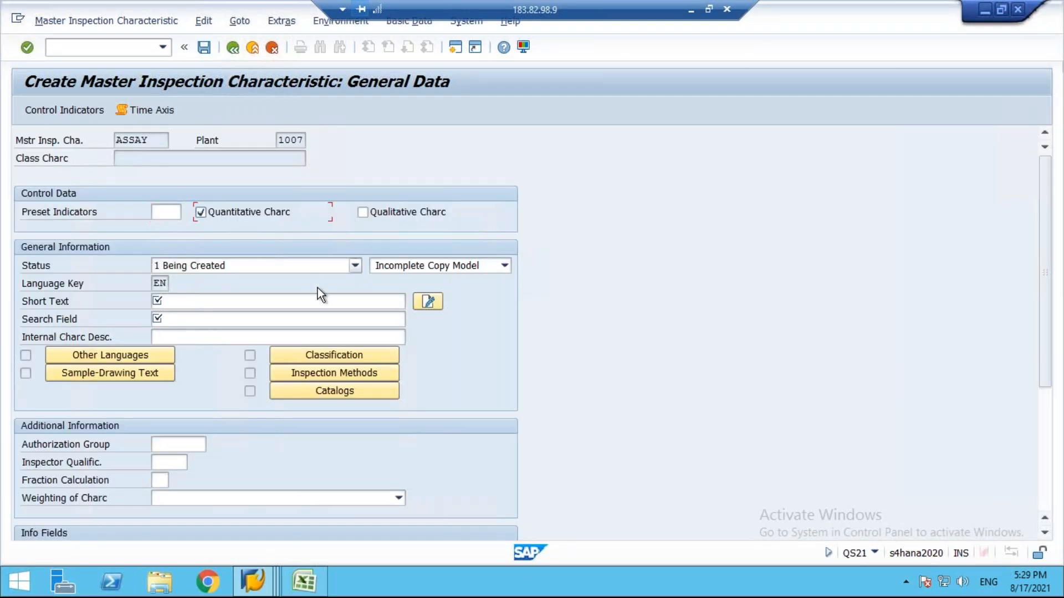
click(190, 265)
click(183, 294)
click(446, 268)
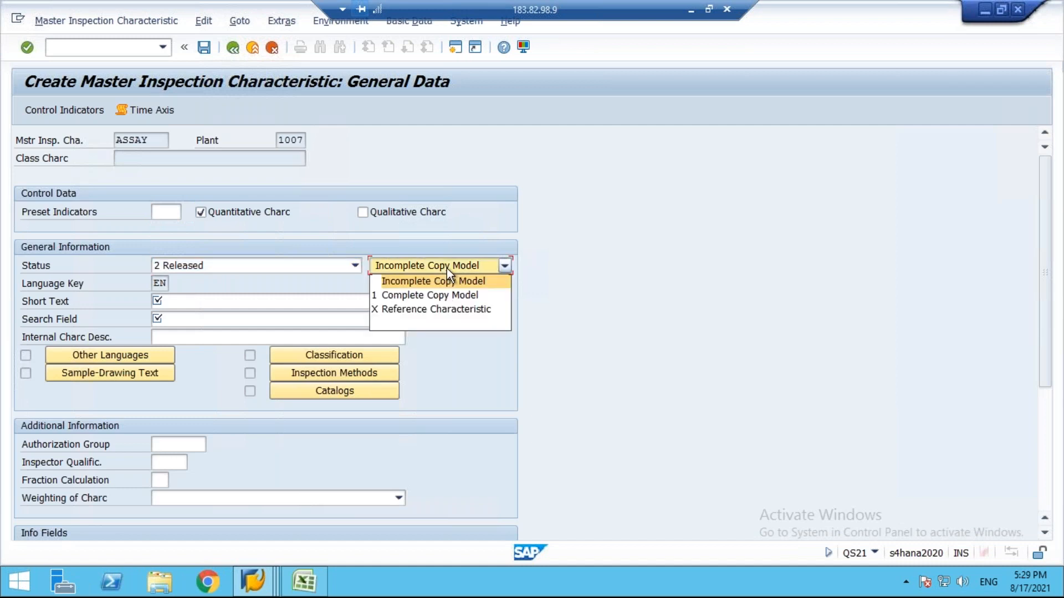
click(438, 281)
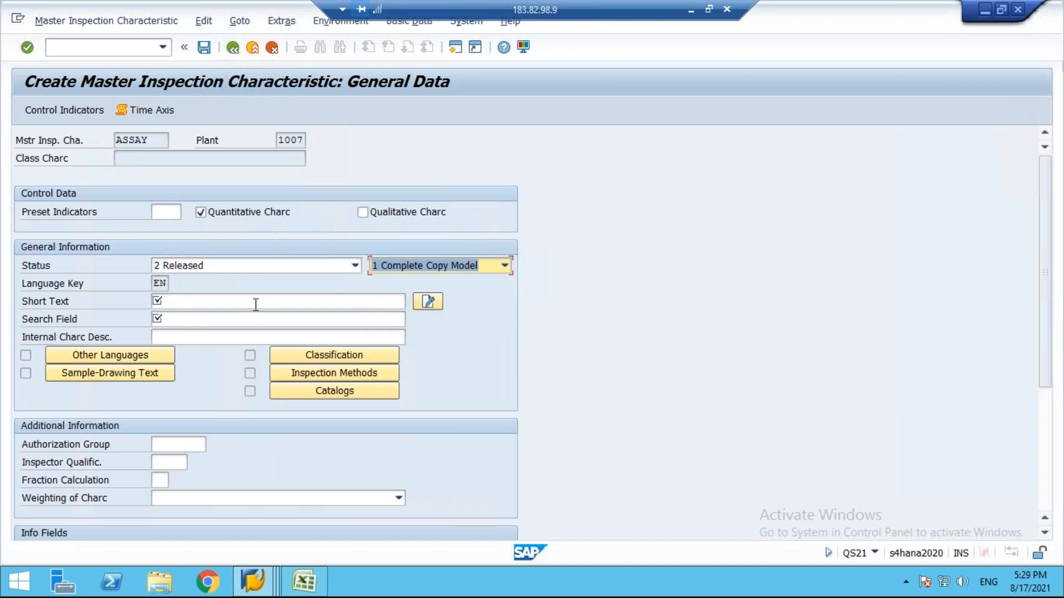
- Copy the characteristic name ASSAY into its short text and search field
click(196, 305)
drag(154, 141, 115, 140)
key(ctrl+c)
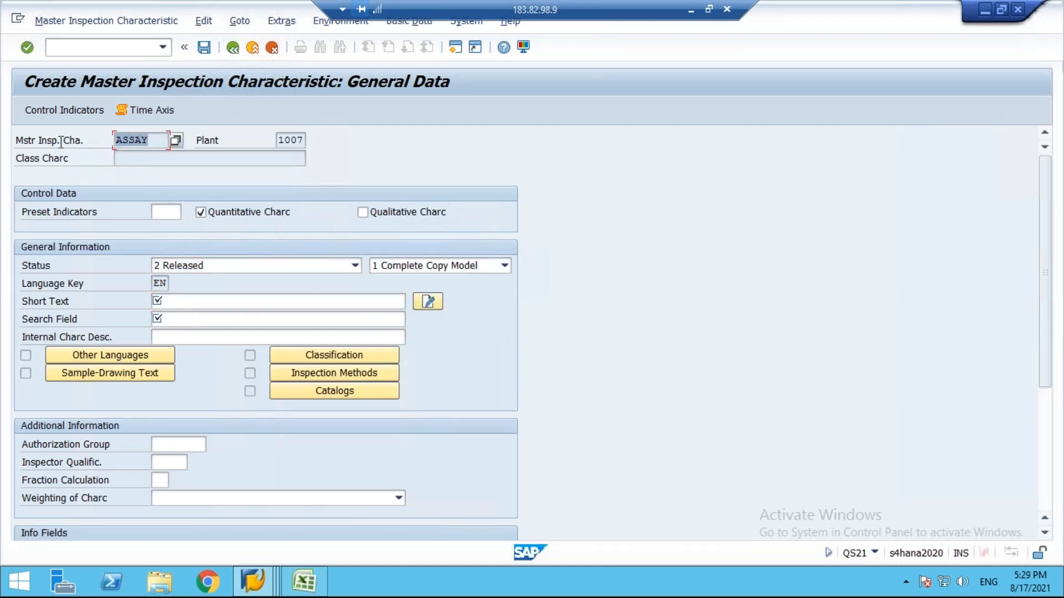
click(181, 307)
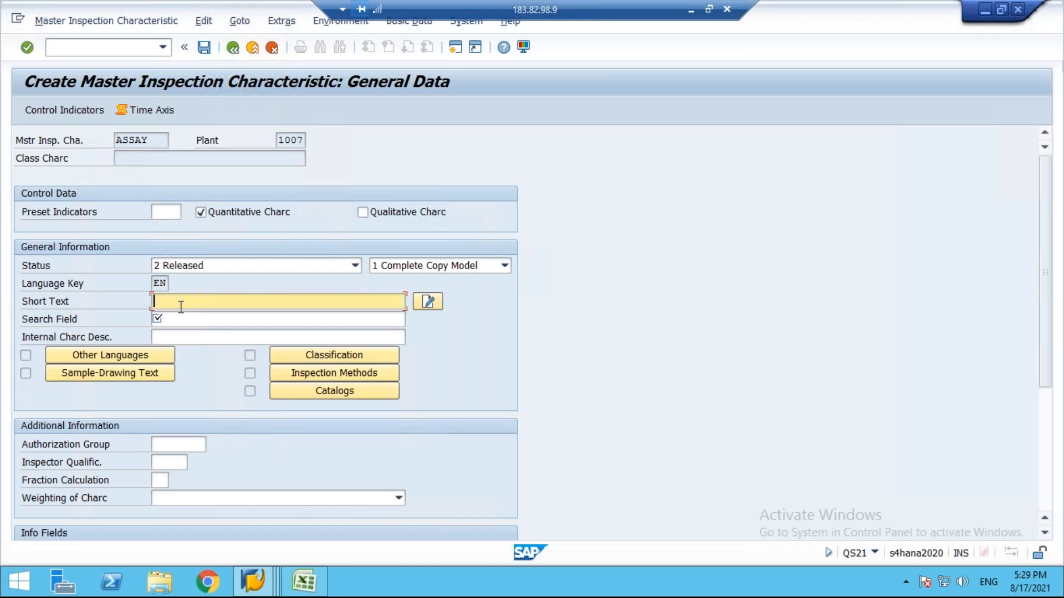
key(ctrl+v)
click(173, 320)
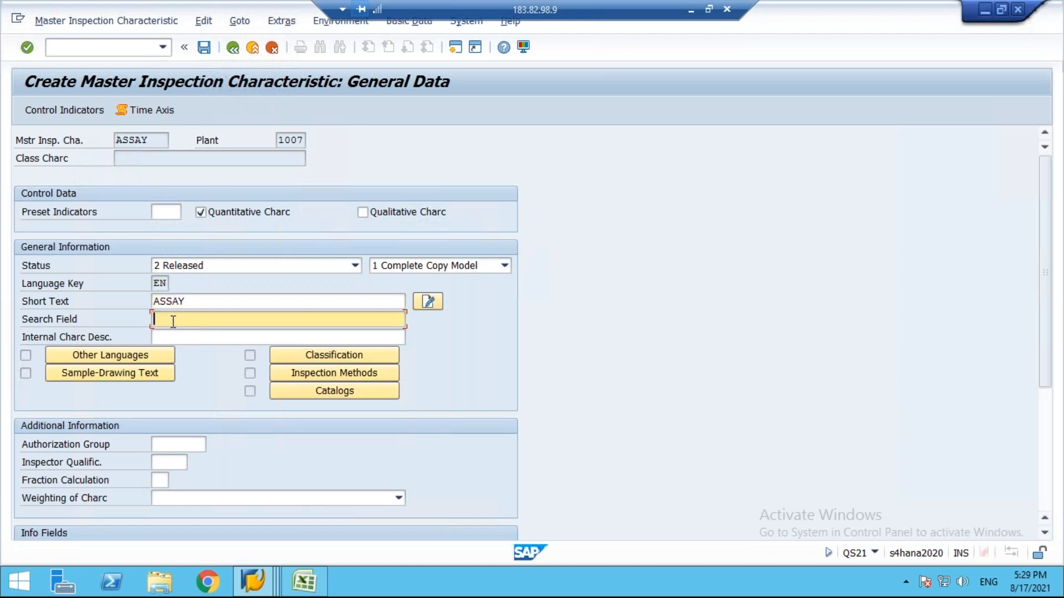
key(ctrl+v)
- Set ASSAY's control indicators to lower and upper specification limits, target value check and sampling procedure
click(64, 111)
drag(228, 157, 365, 168)
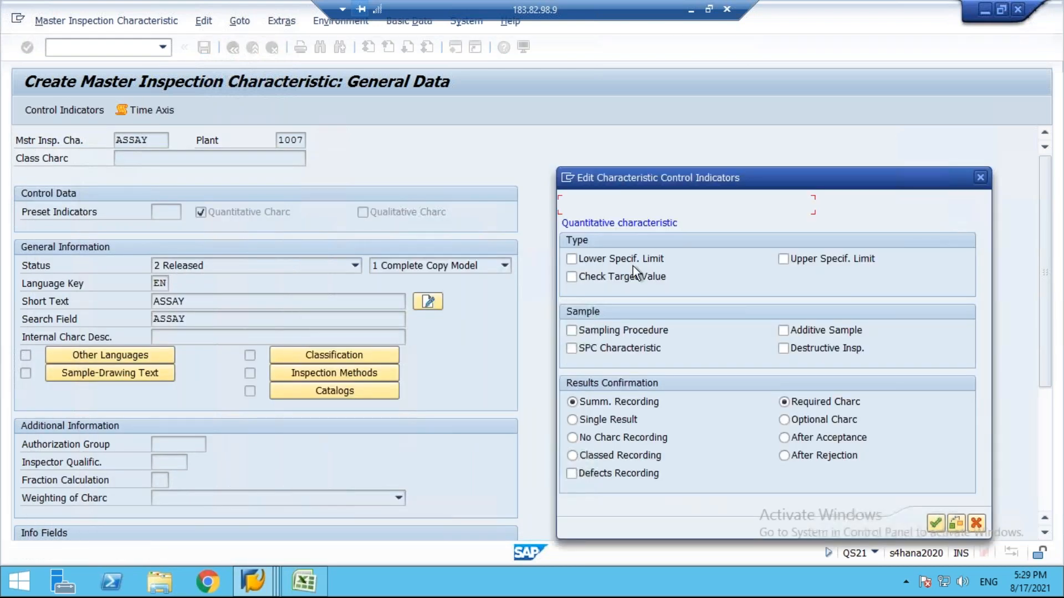
click(607, 259)
click(629, 277)
drag(730, 184, 384, 134)
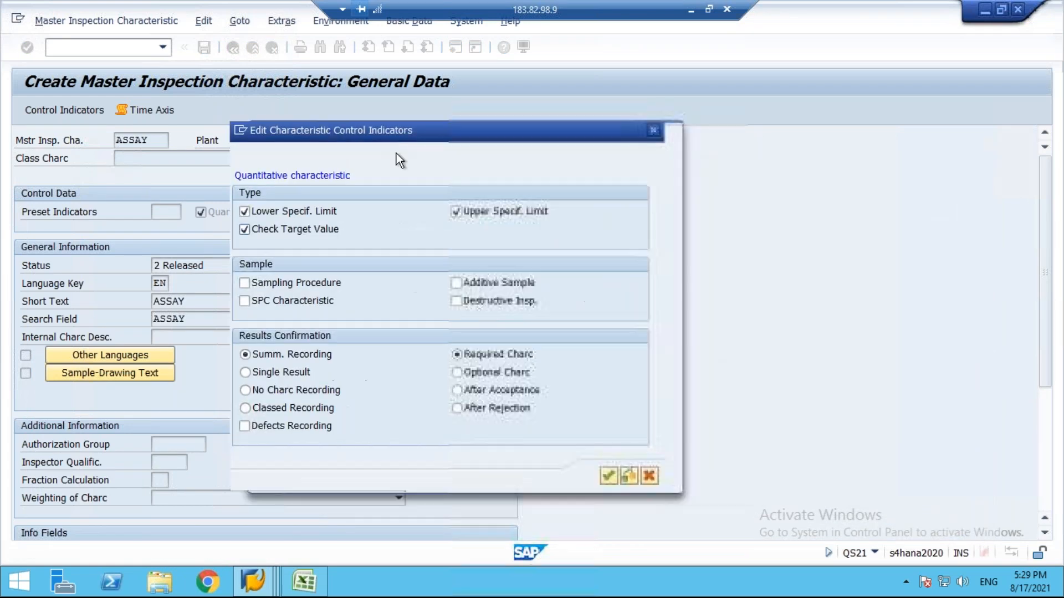
click(267, 279)
click(589, 472)
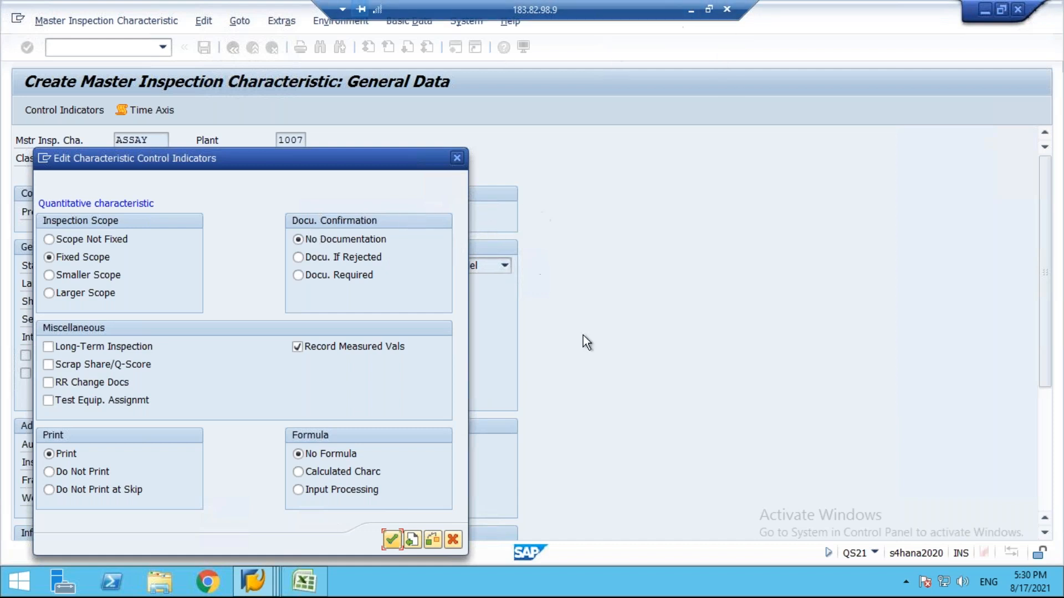
- Accept ASSAY's remaining control indicators with fixed scope, no documentation, recorded measured values, print and no formula, leaving the tolerance key empty
click(691, 10)
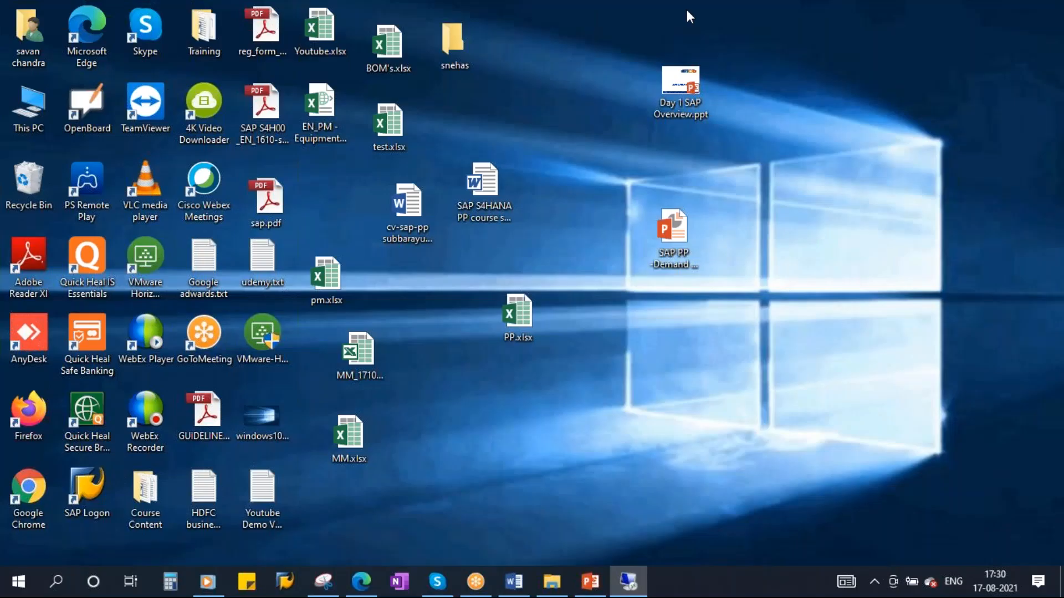
click(623, 585)
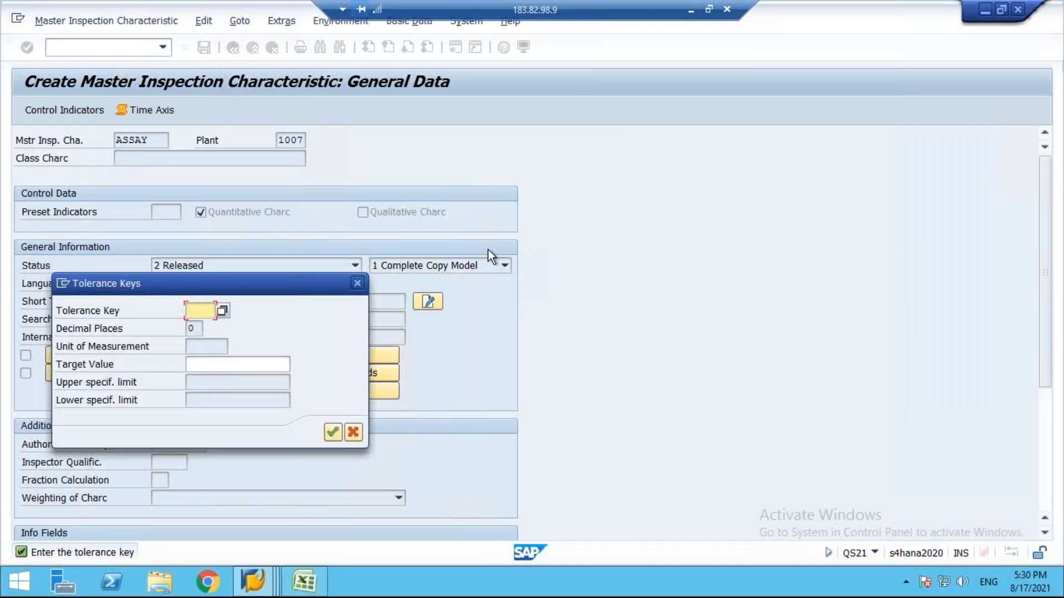
drag(323, 279, 781, 198)
click(791, 352)
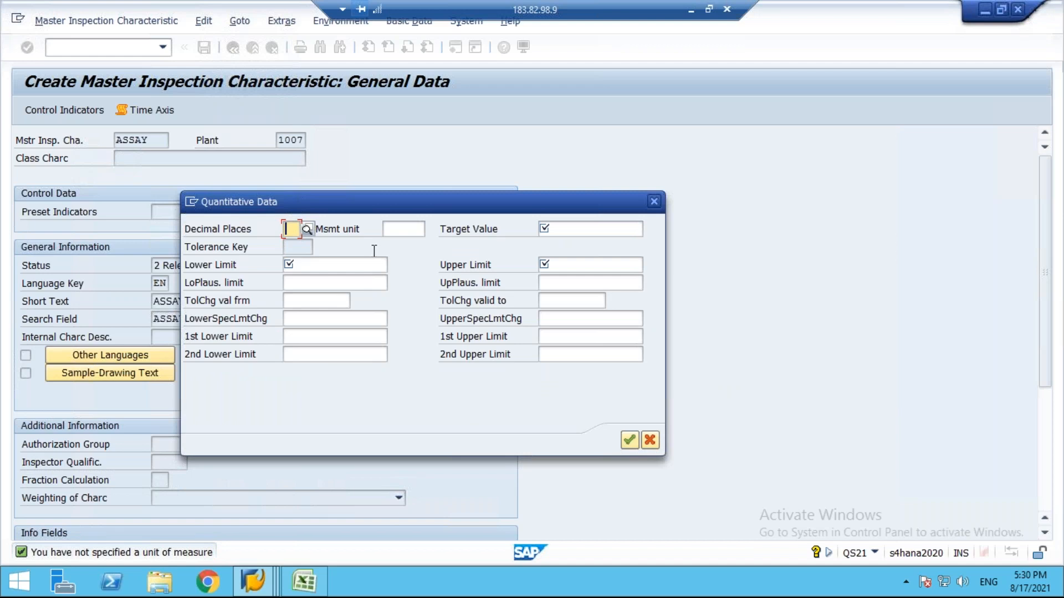
- Choose Percentage (%) as the measurement unit in ASSAY's quantitative data
click(406, 234)
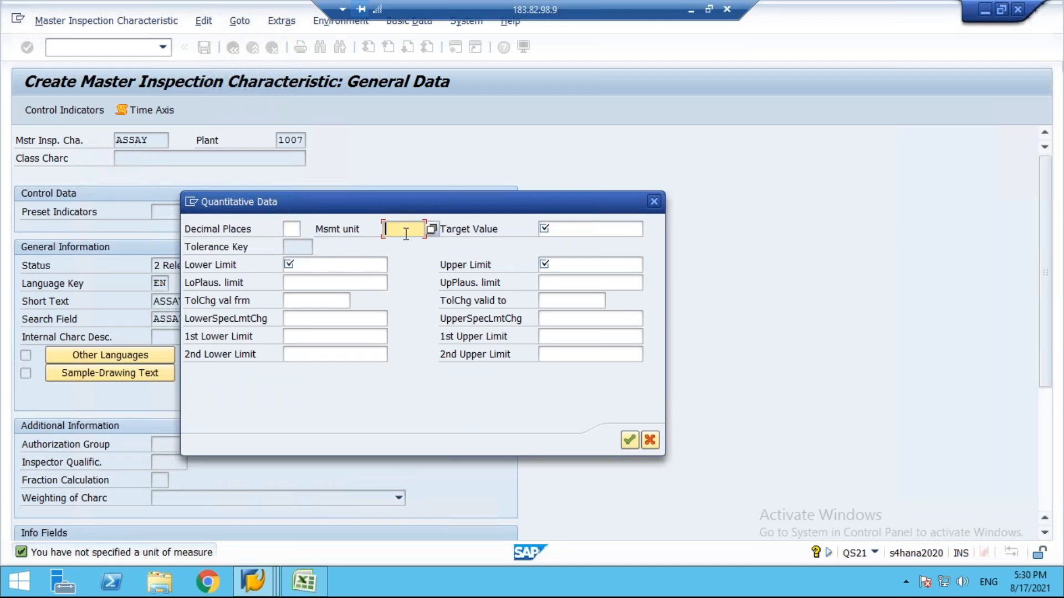
click(431, 230)
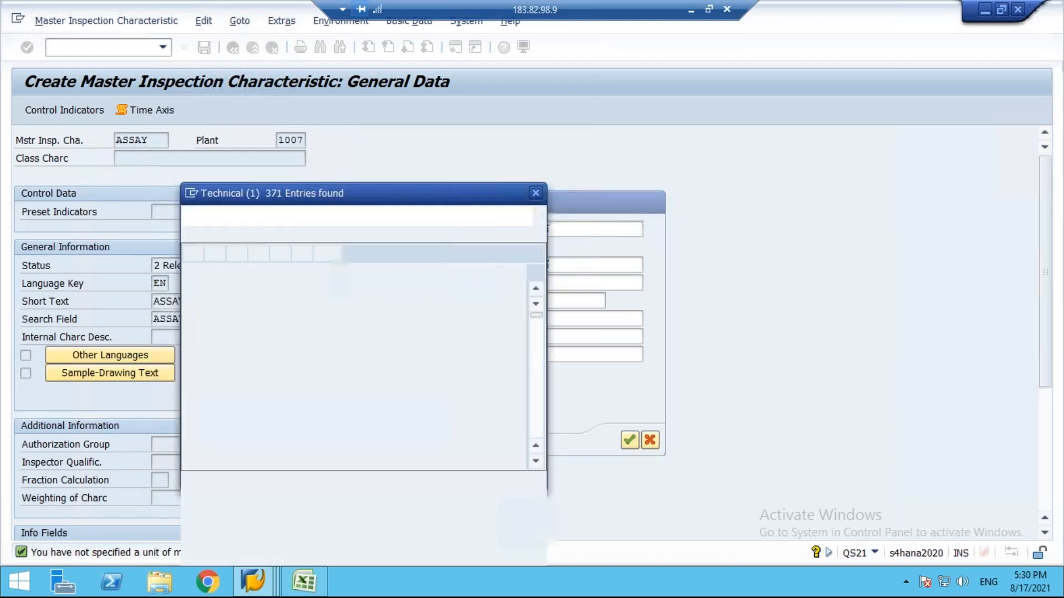
click(251, 305)
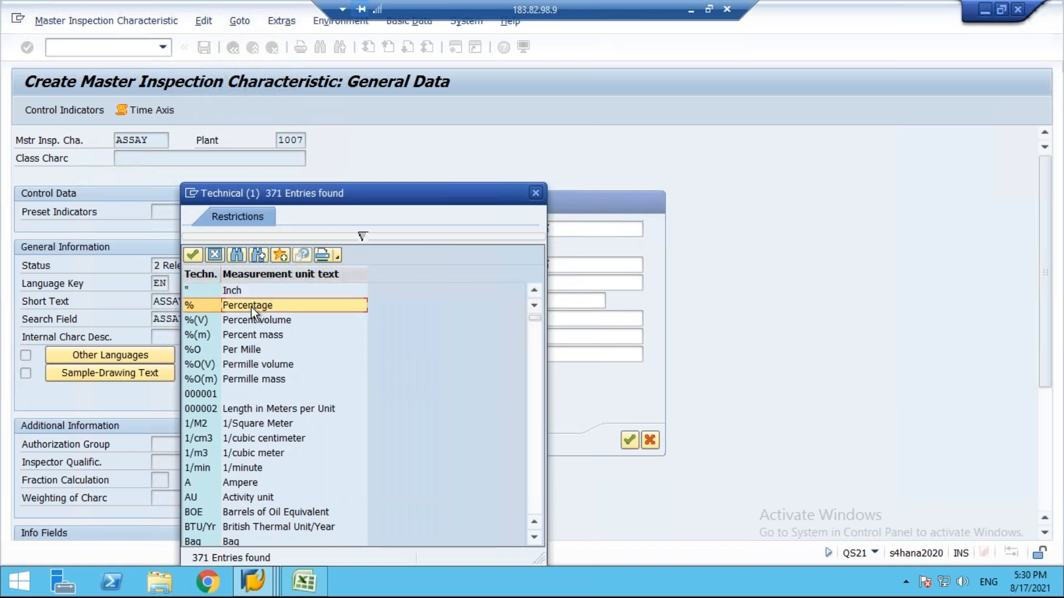
double_click(251, 305)
- Set ASSAY's target value to 100, lower limit to 90 and upper limit to 110, and save the characteristic
click(571, 229)
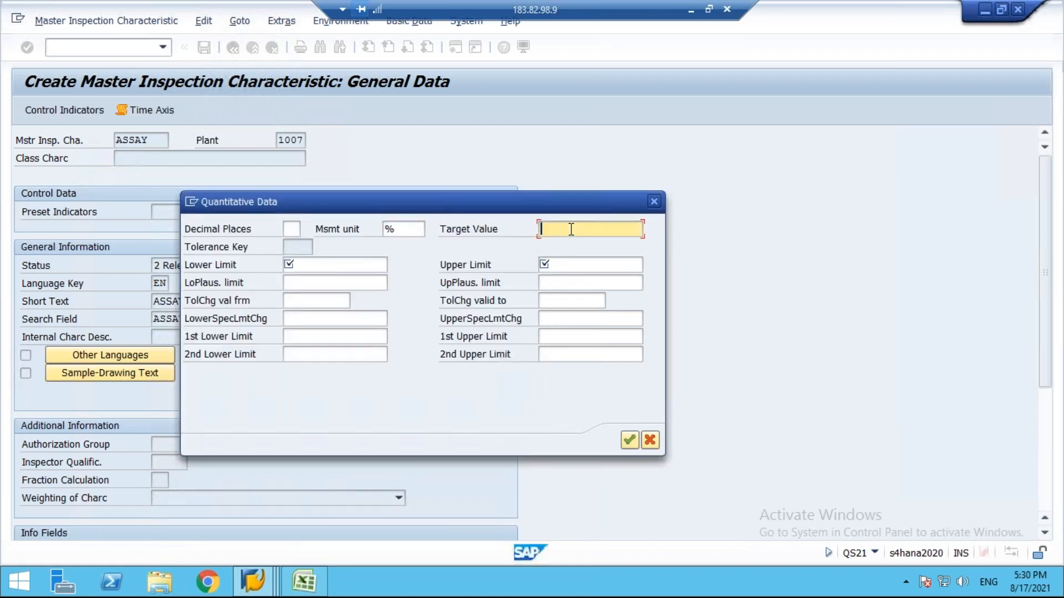
text(100)
click(302, 266)
text(90)
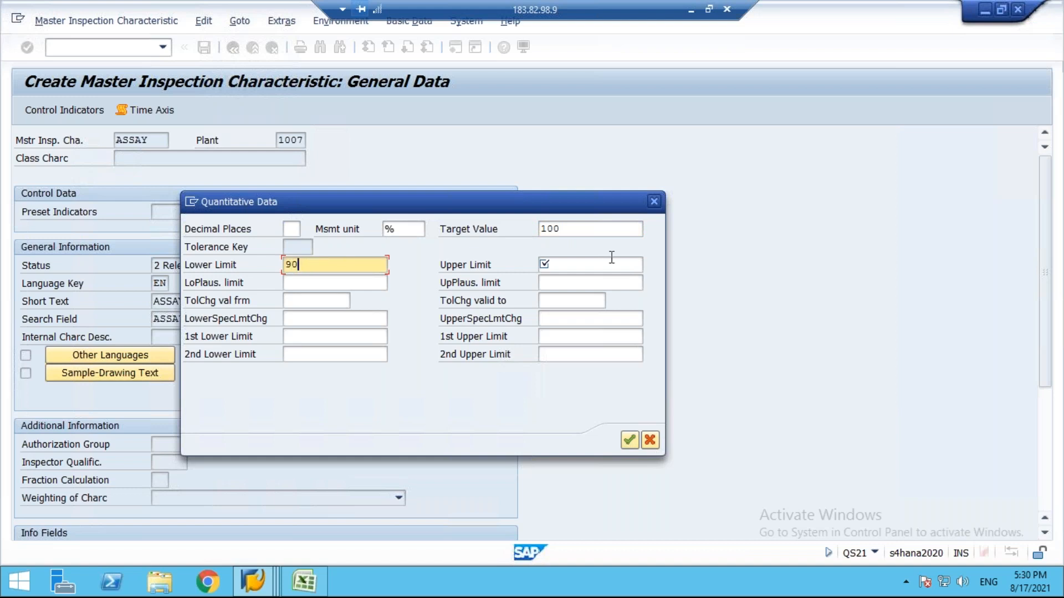
click(575, 266)
text(110)
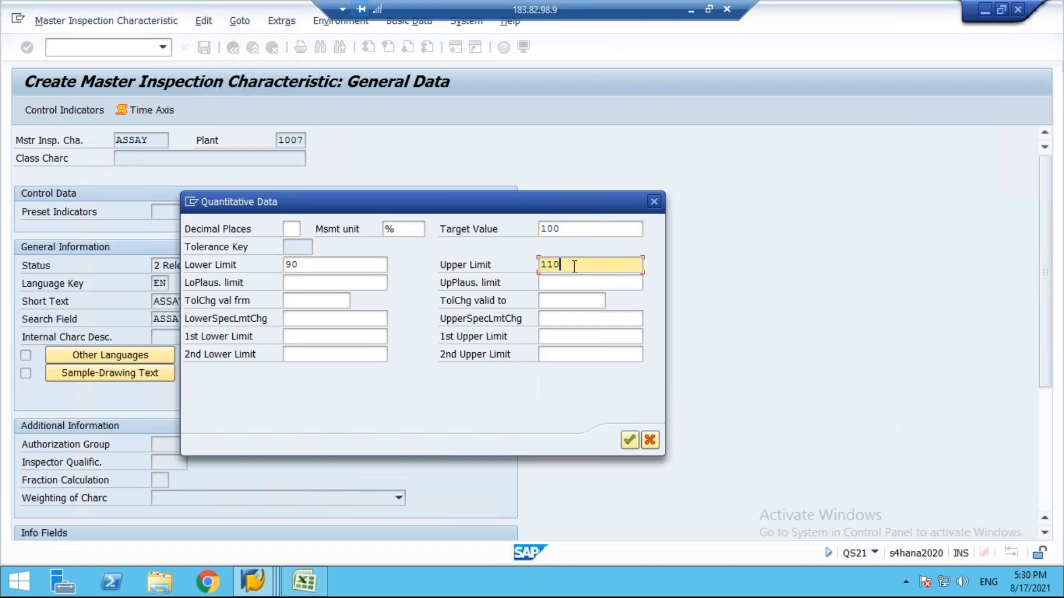
drag(305, 269, 264, 275)
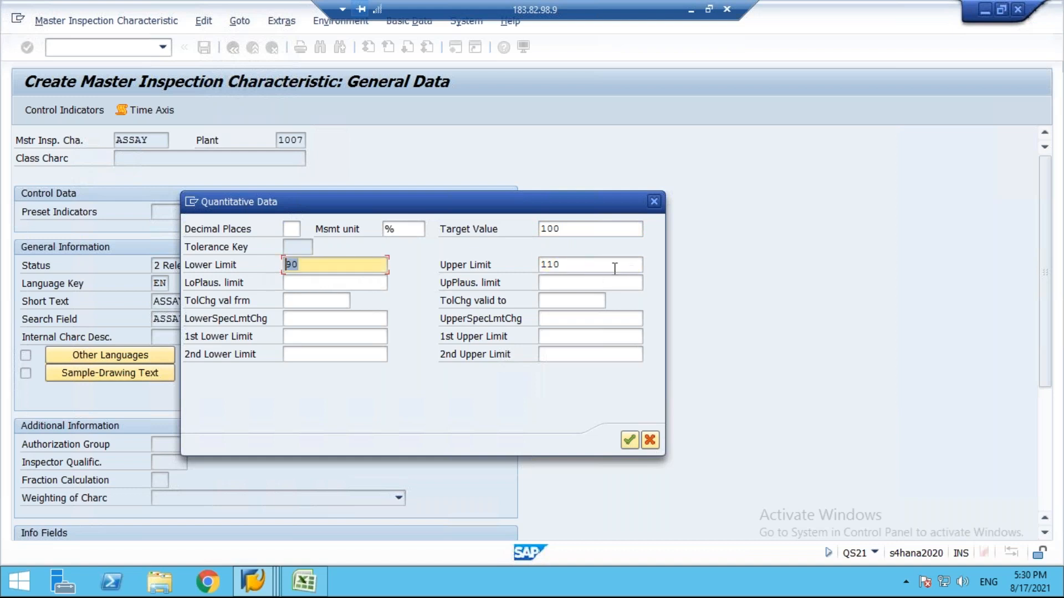
drag(615, 268, 515, 279)
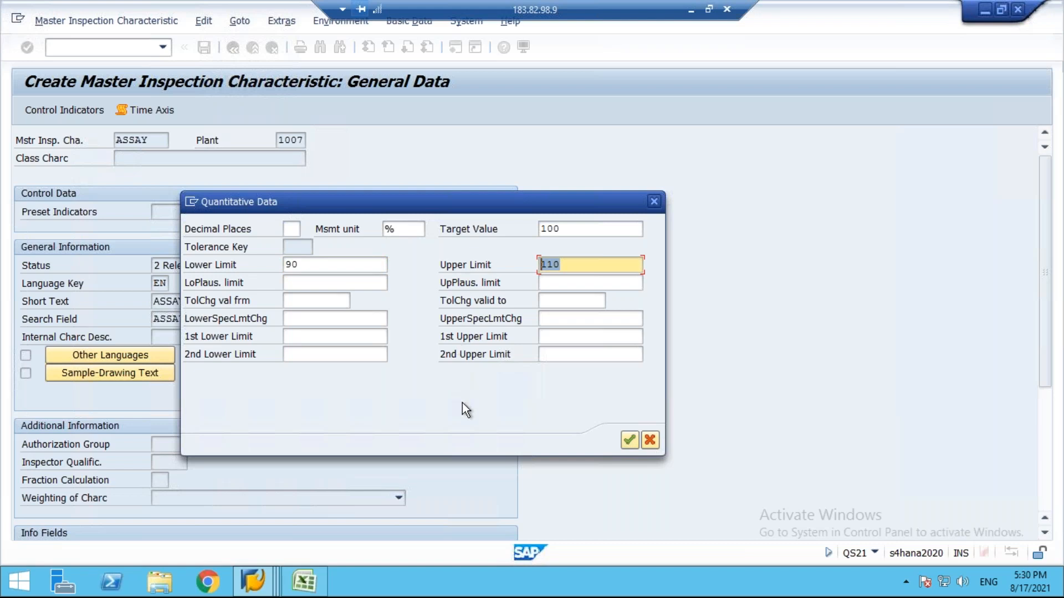
click(635, 445)
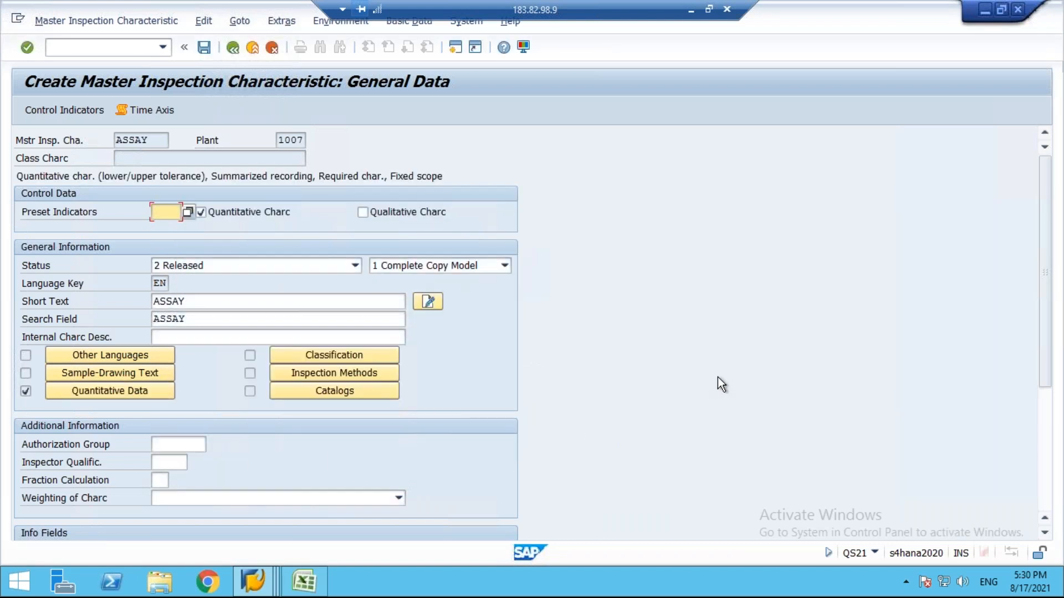
click(204, 47)
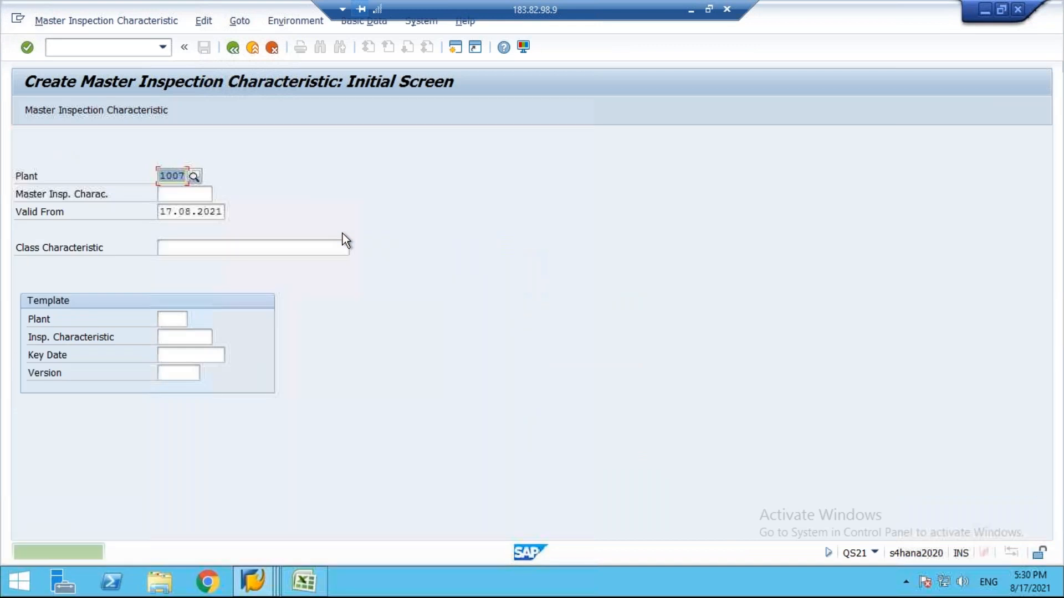
- Start a new master inspection characteristic VISCOSIT for plant 1007 and mark it as quantitative
click(191, 194)
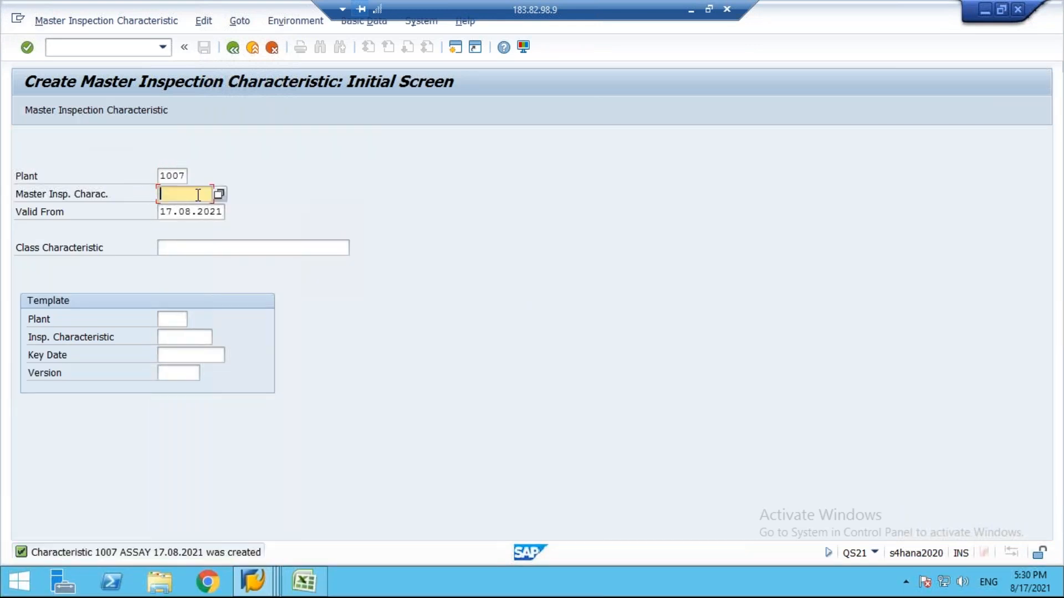
text(VISCOSIT)
key(Return)
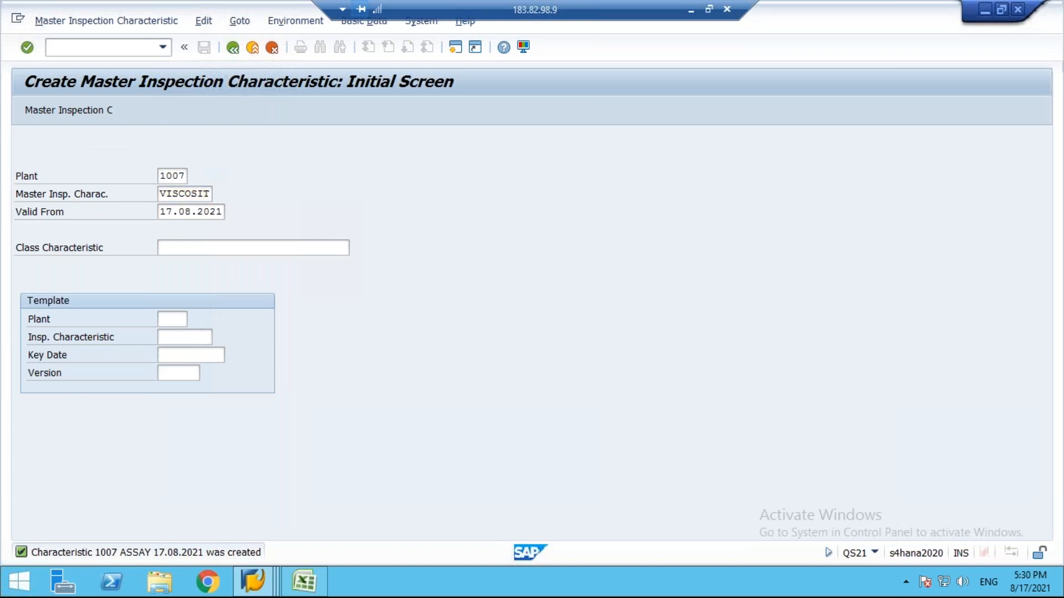
click(265, 212)
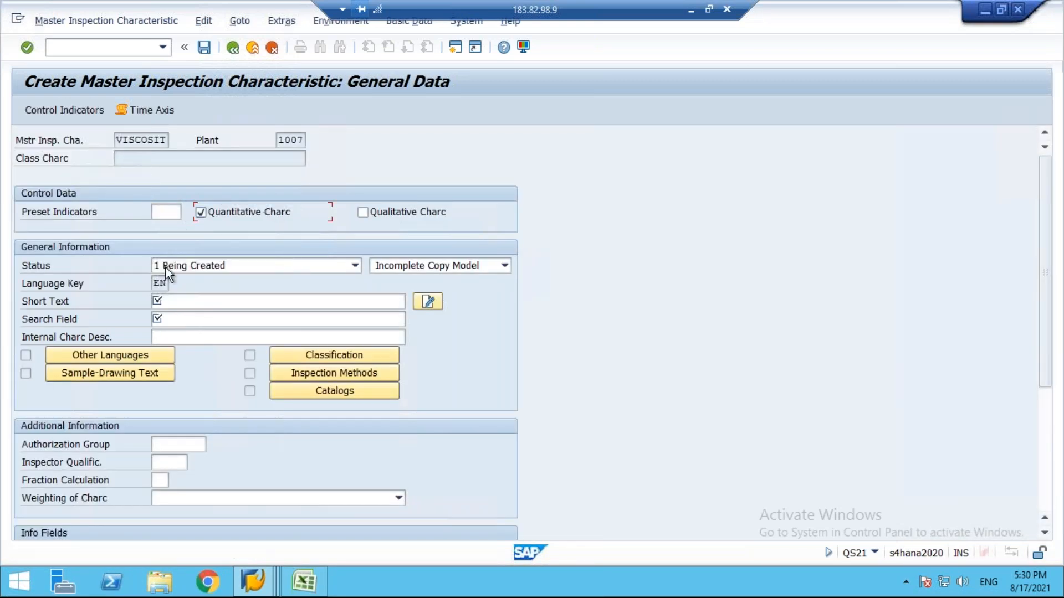
- Set VISCOSIT's status to Released and its copy model to Complete Copy Model
click(229, 266)
click(190, 294)
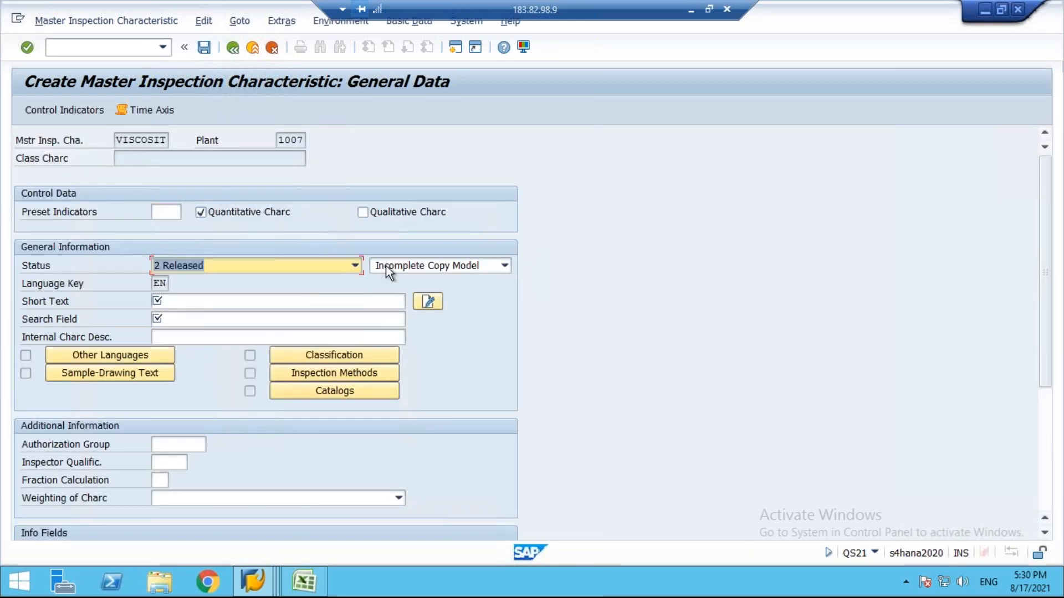
click(386, 265)
click(398, 292)
- Enter VISCOSITY as both the short text and the search field of the characteristic
click(186, 301)
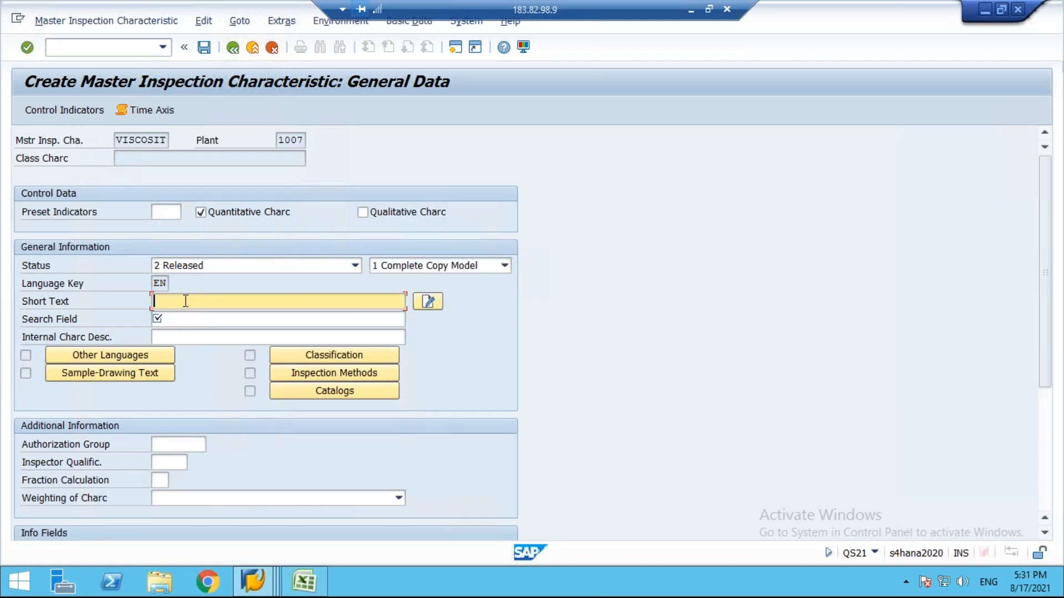
click(118, 142)
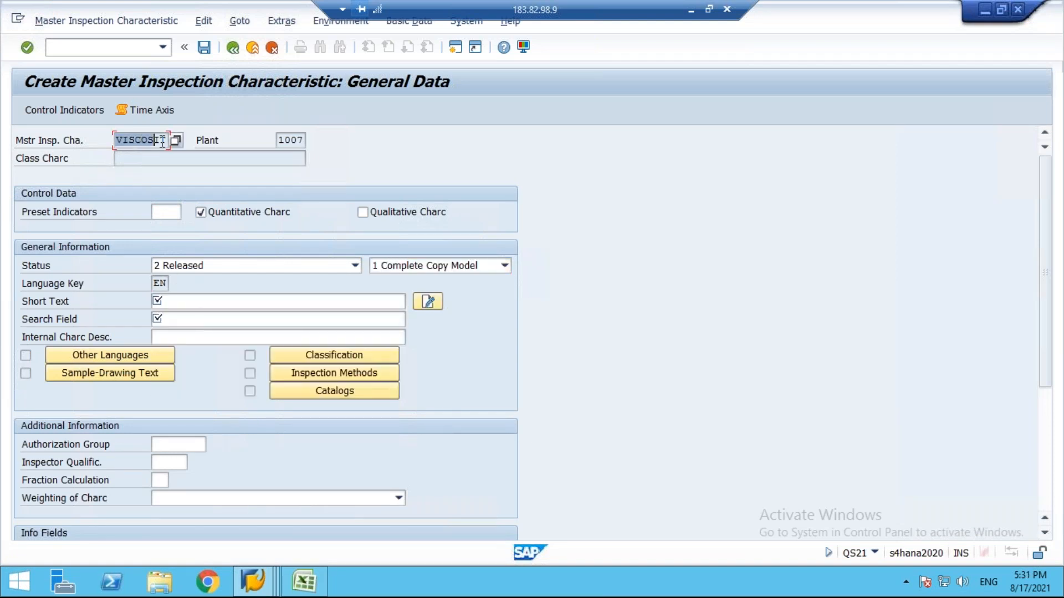
click(165, 301)
key(ctrl+v)
text(Y)
drag(209, 302, 118, 306)
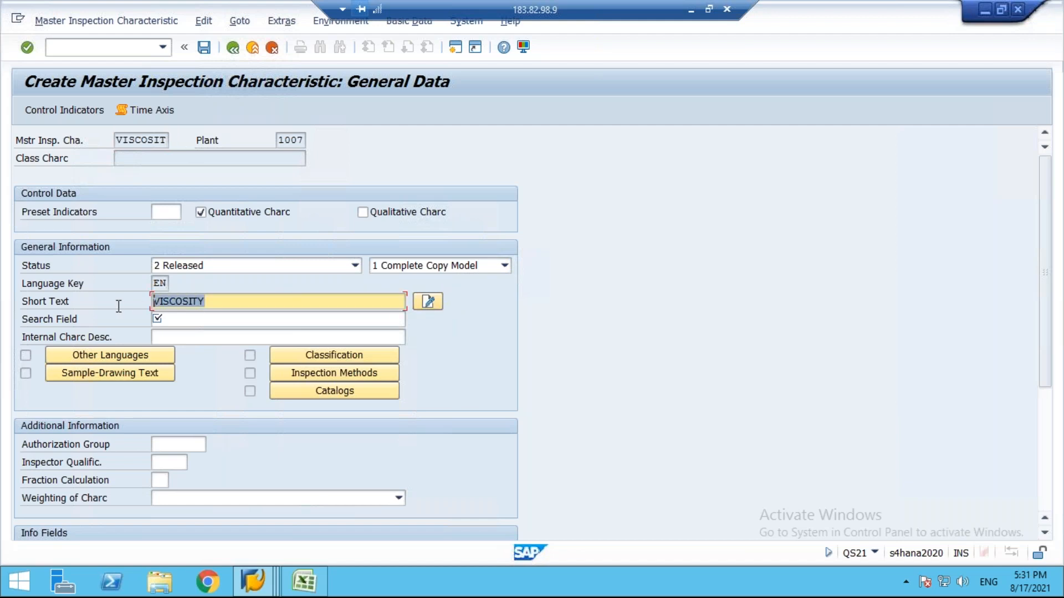
key(ctrl+c)
click(204, 320)
key(ctrl+v)
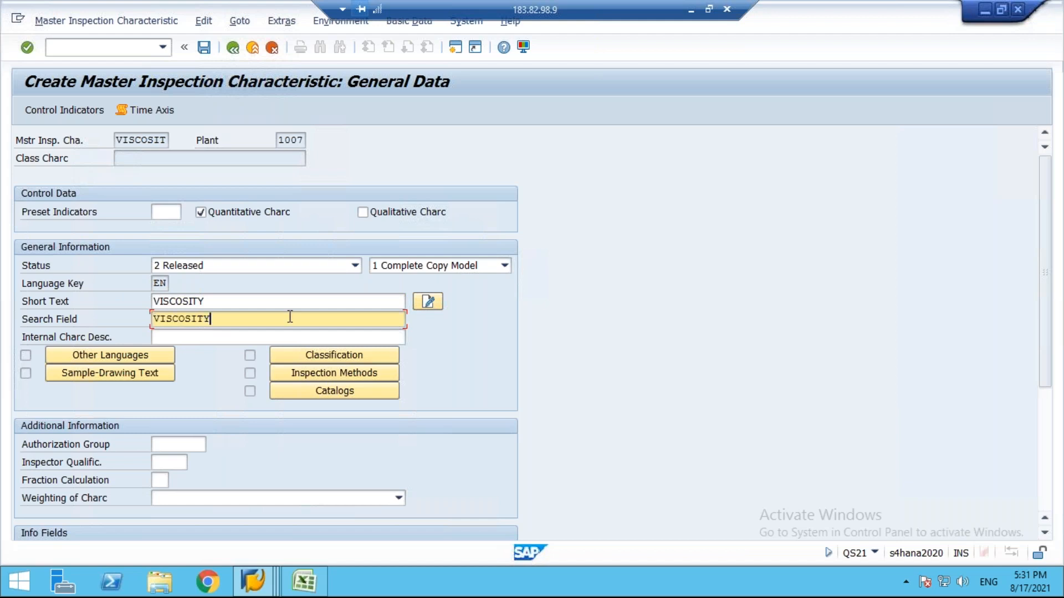
- Set VISCOSIT's control indicators to lower and upper specification limits, target value check and sampling procedure
click(58, 111)
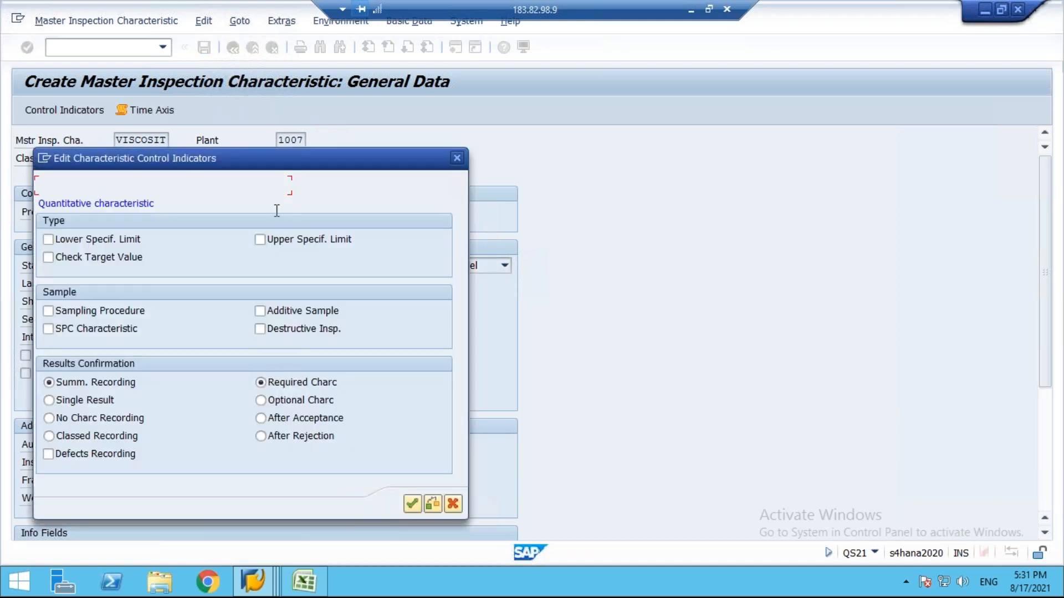
drag(249, 150, 487, 152)
click(330, 241)
click(541, 241)
click(323, 259)
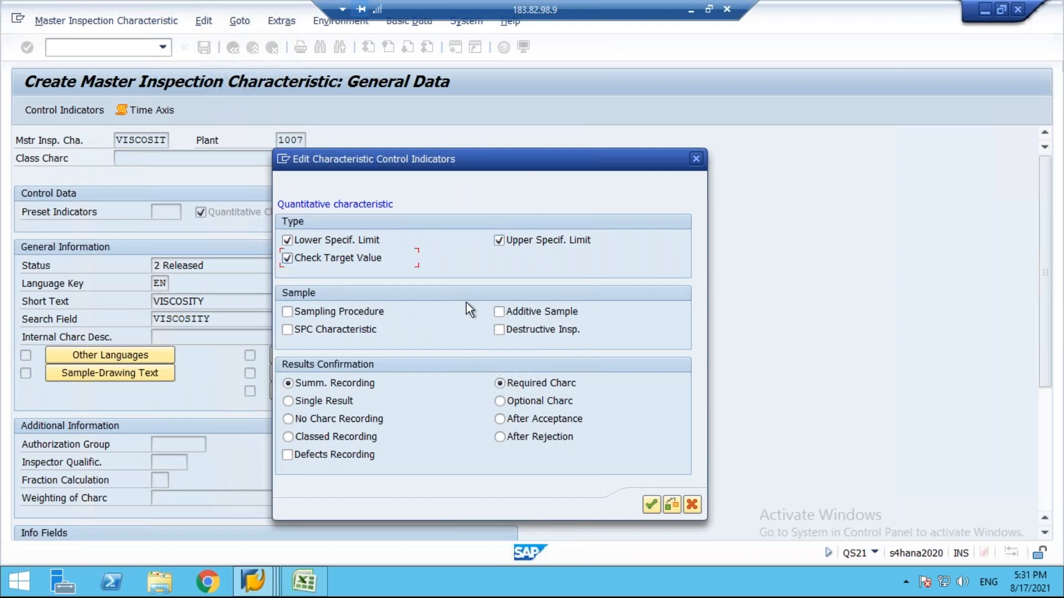
click(331, 313)
- Accept VISCOSIT's remaining control indicators with fixed scope and no documentation, proceeding to its quantitative data
click(651, 505)
click(386, 545)
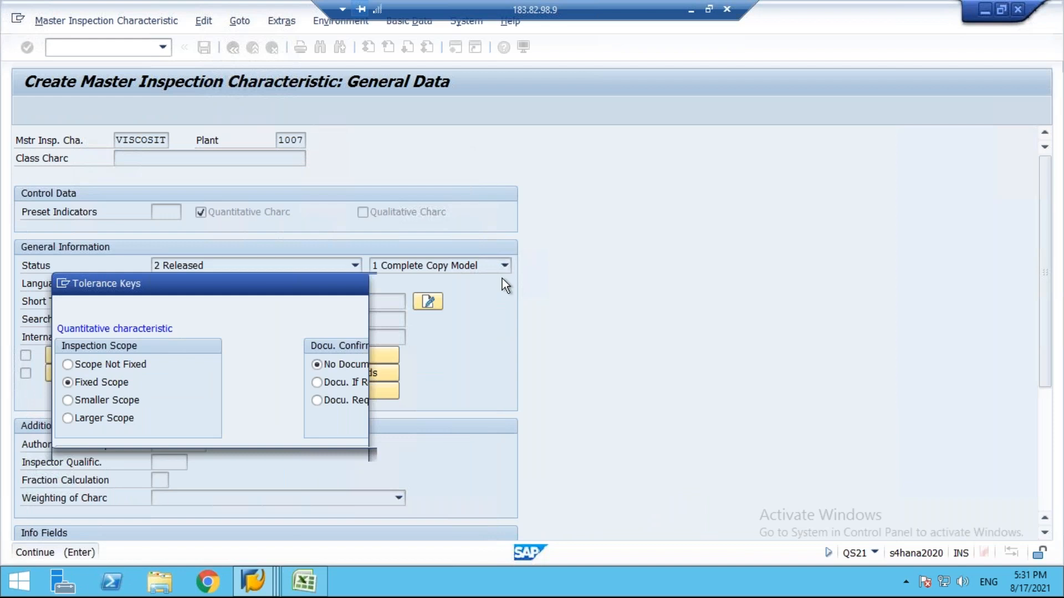
click(346, 429)
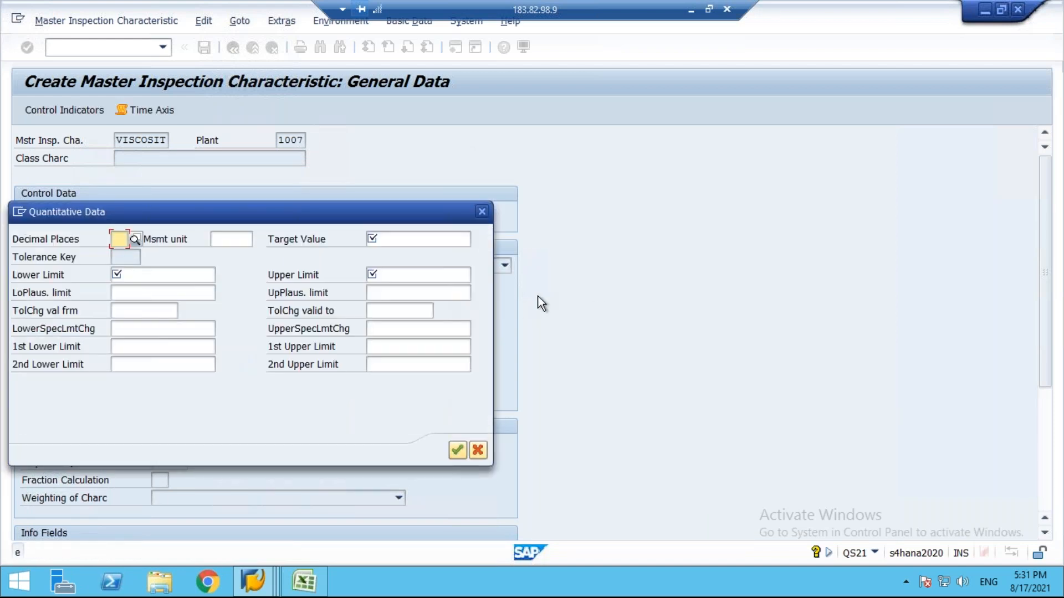
- Open the list of technical measurement units for VISCOSIT's quantitative data
click(229, 241)
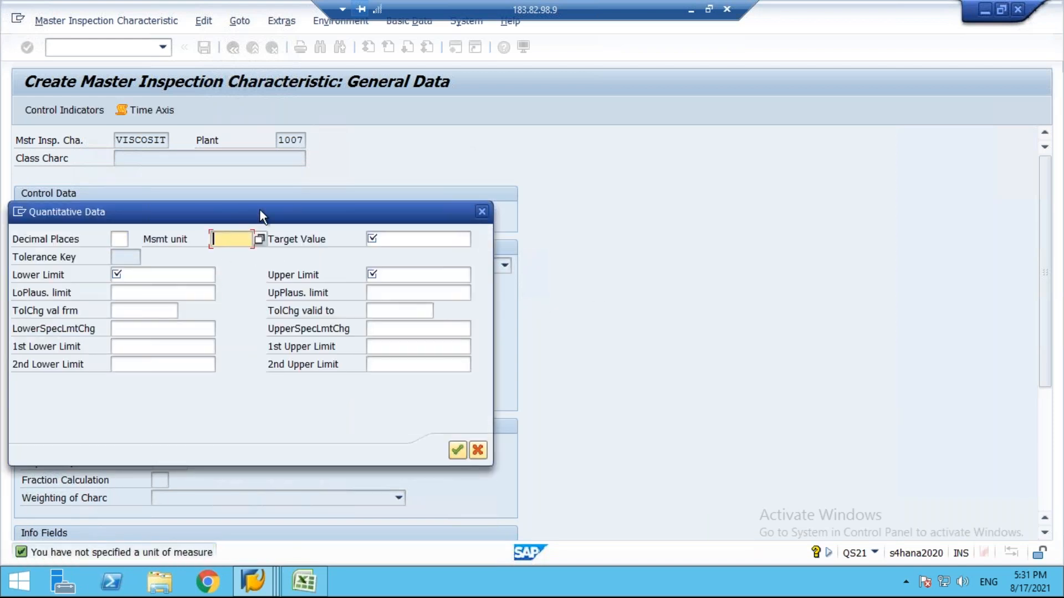
drag(259, 208, 415, 221)
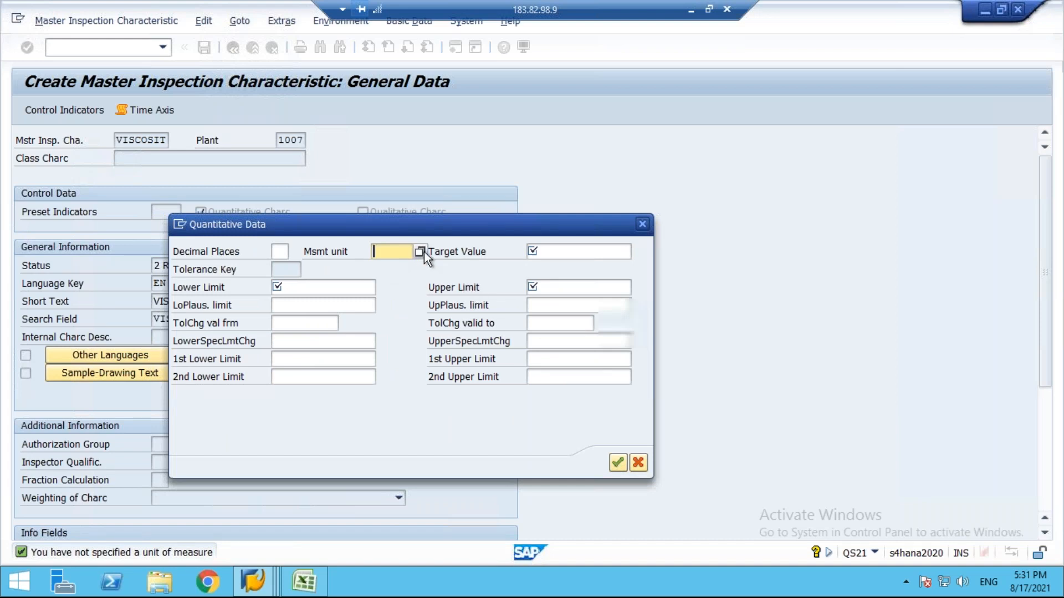
key(F4)
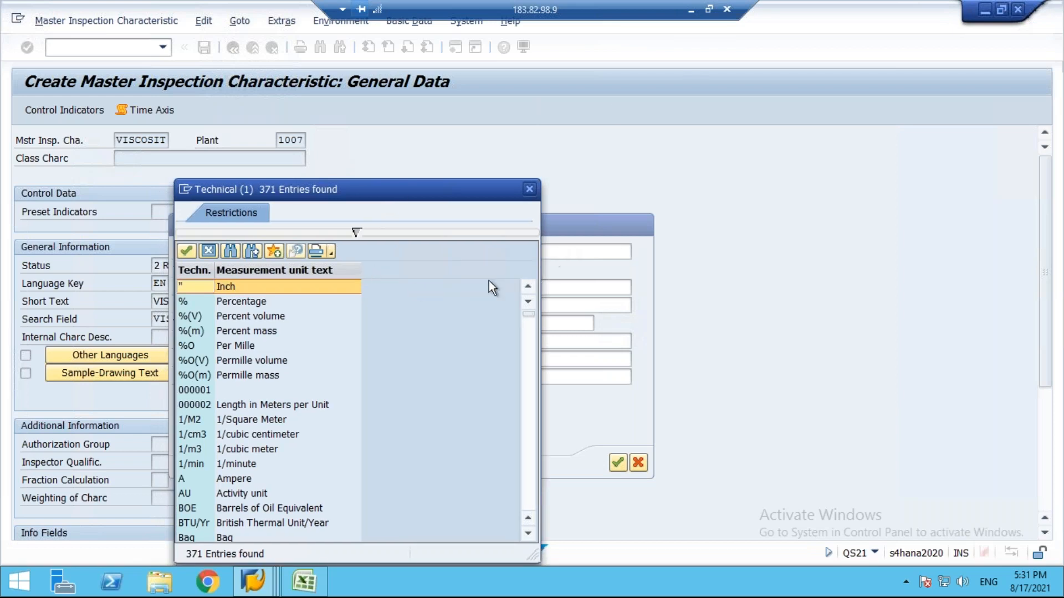
click(691, 10)
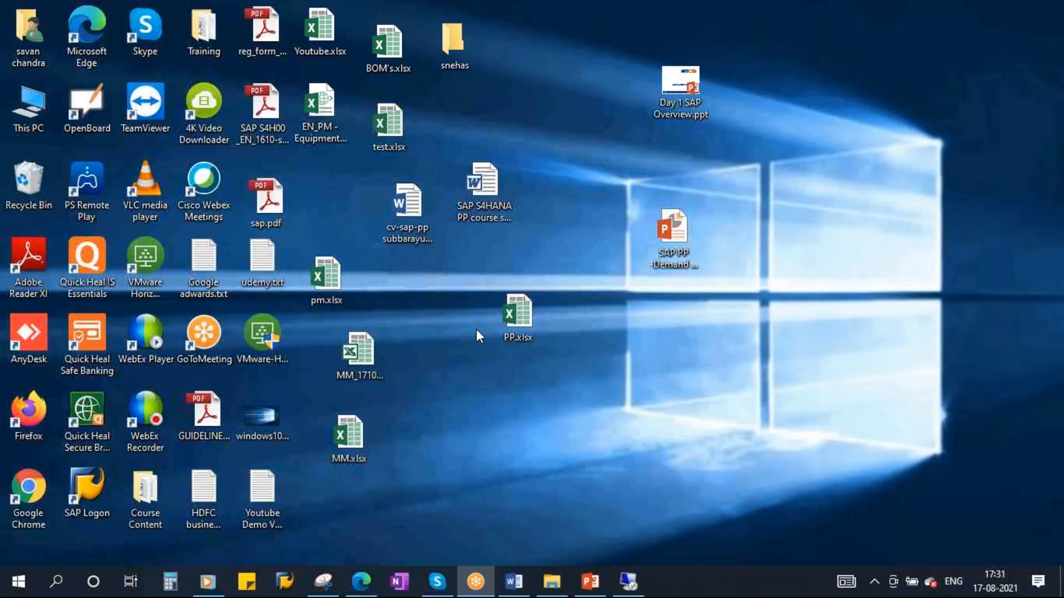
click(631, 581)
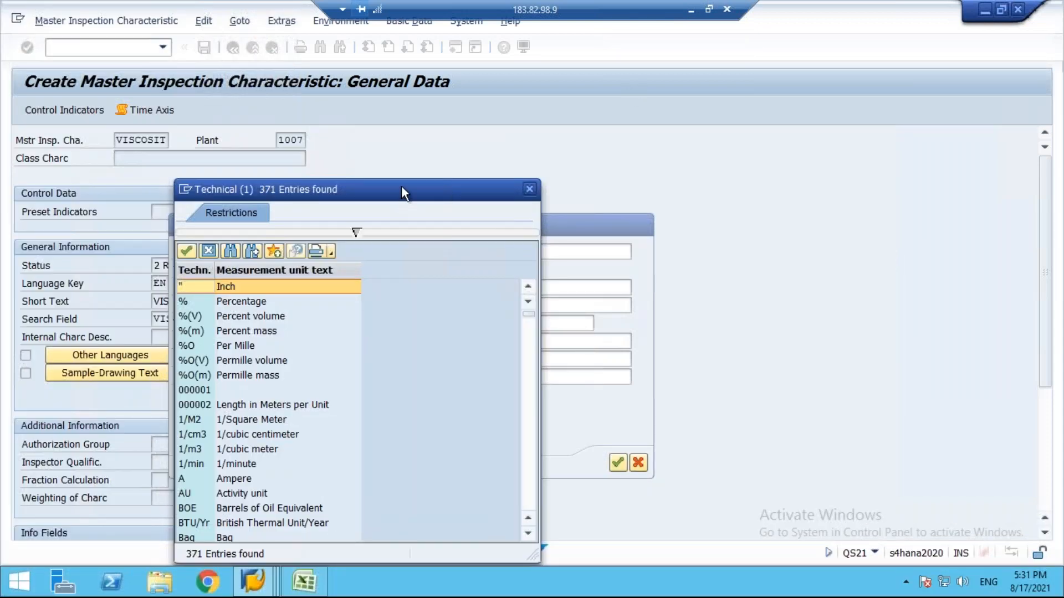
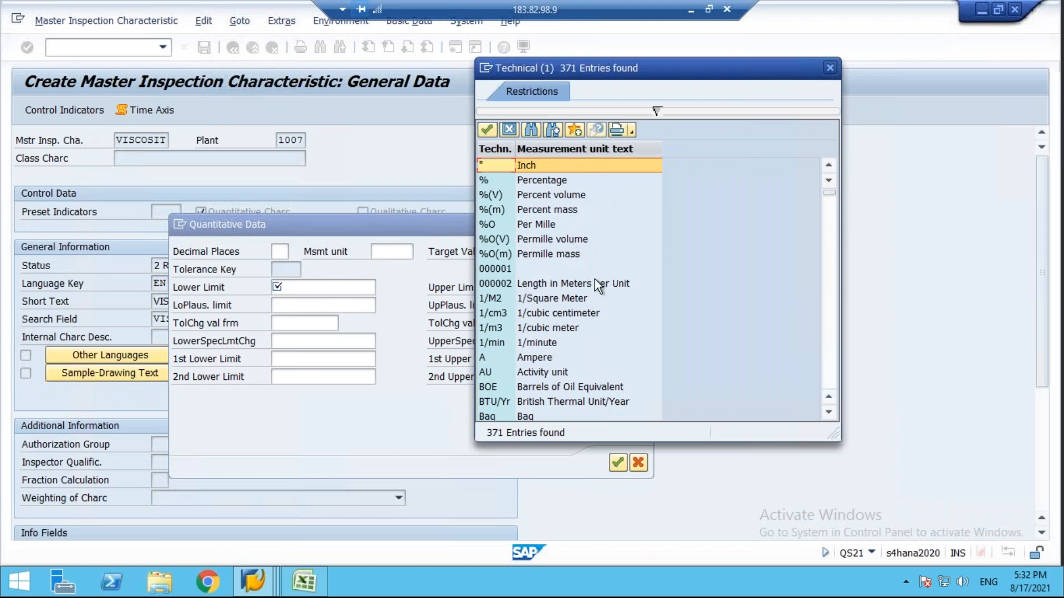
- Browse the technical measurement units for one suitable for viscosity
scroll(687, 324, down, 3)
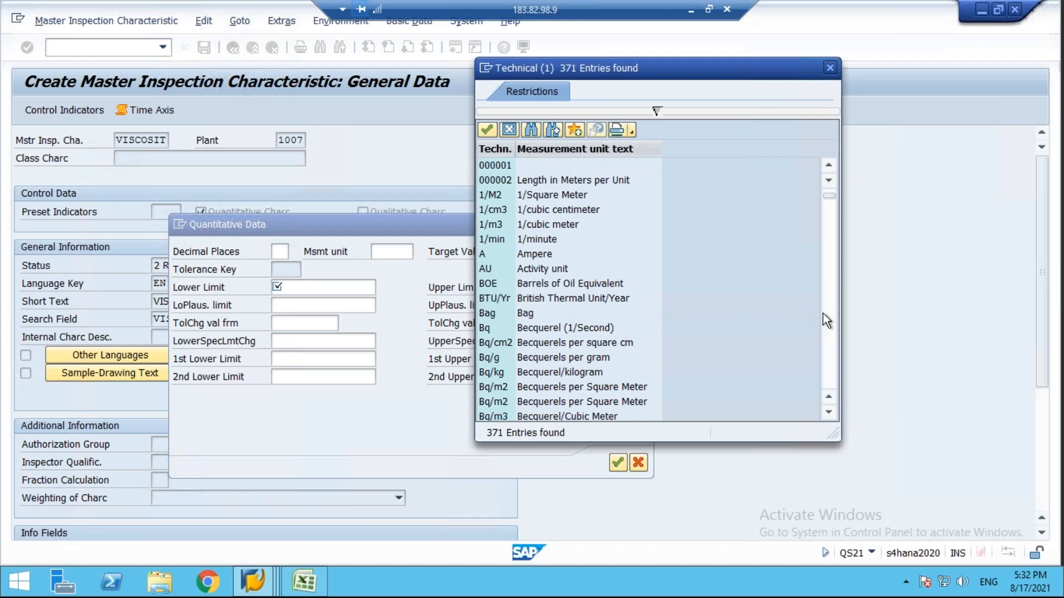
click(691, 11)
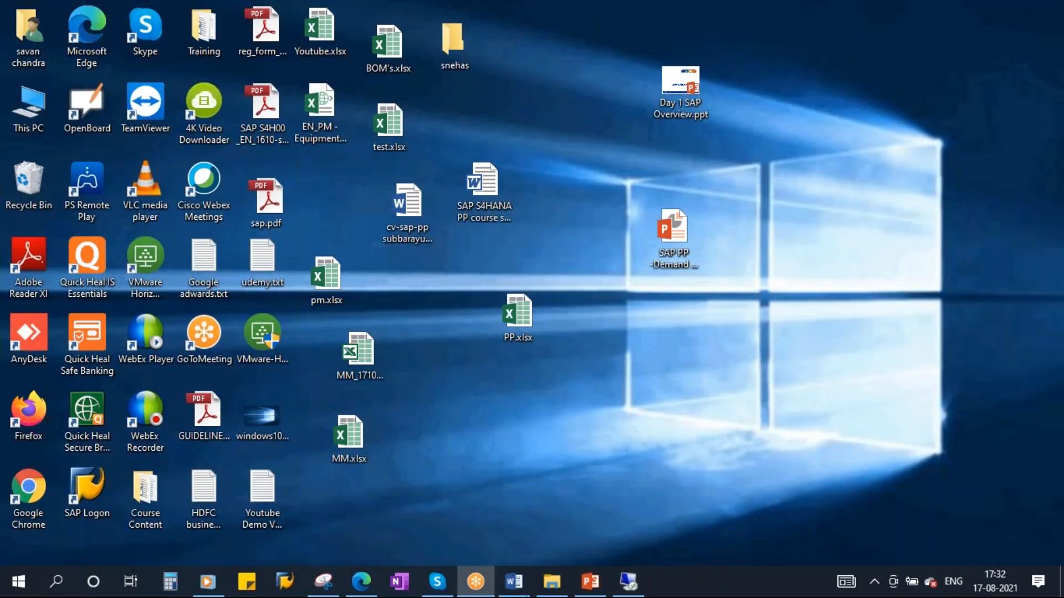
click(628, 581)
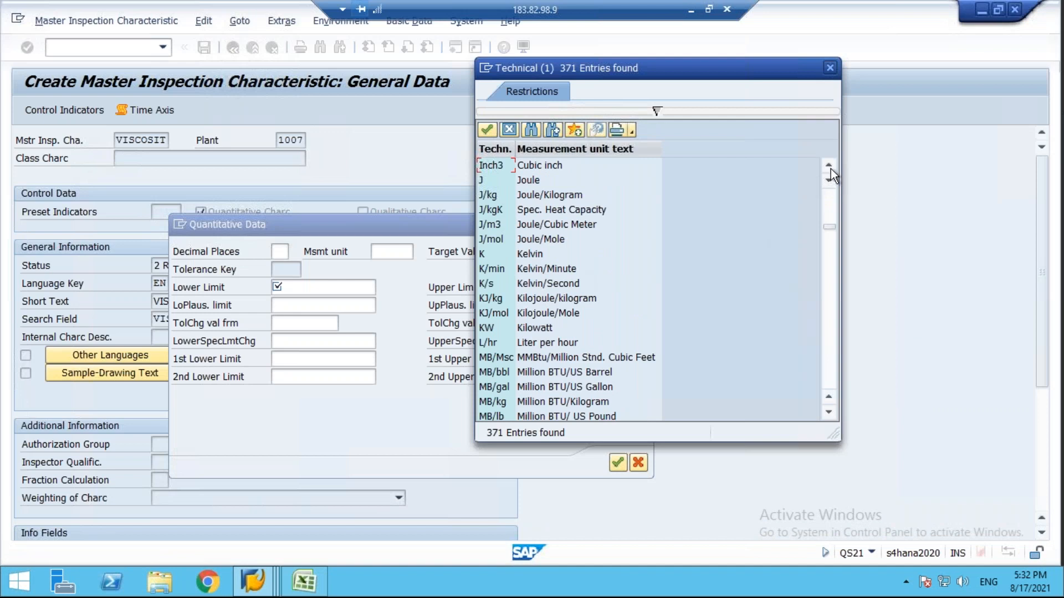
scroll(830, 168, up, 2)
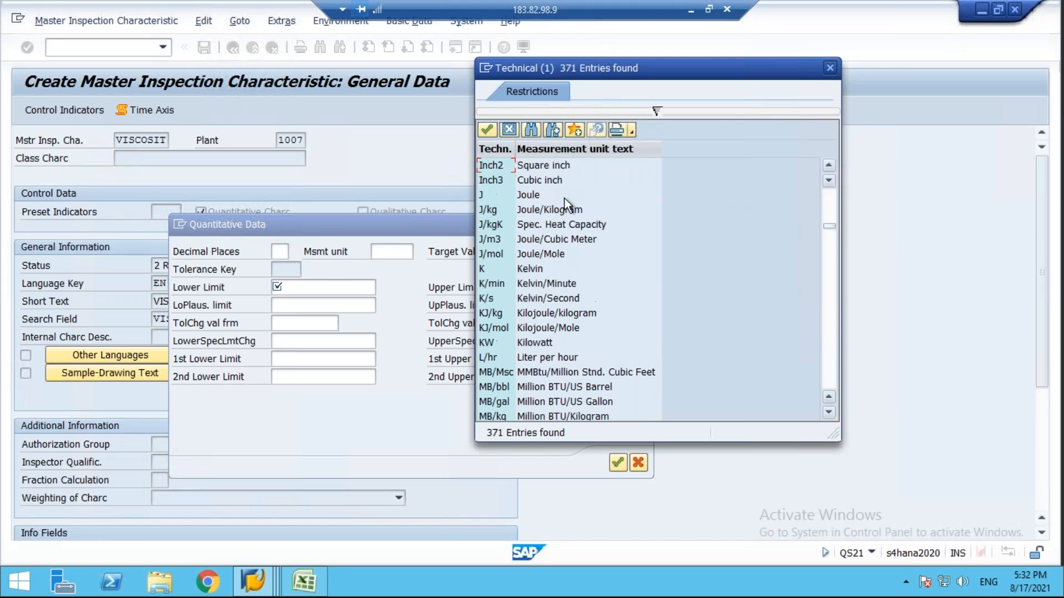
click(829, 167)
click(829, 167)
click(829, 167)
click(829, 167)
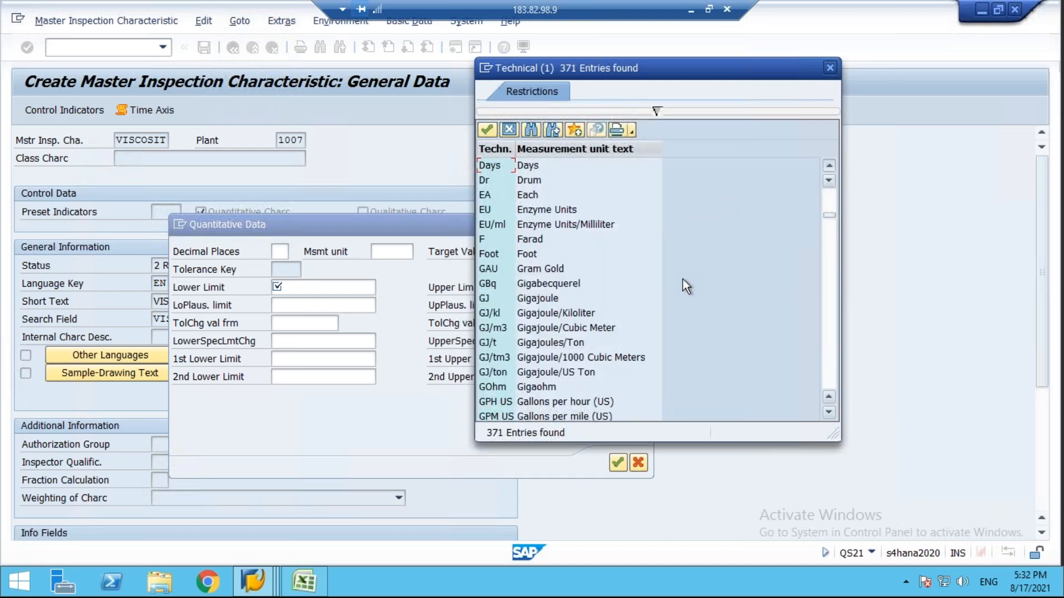
scroll(626, 257, up, 5)
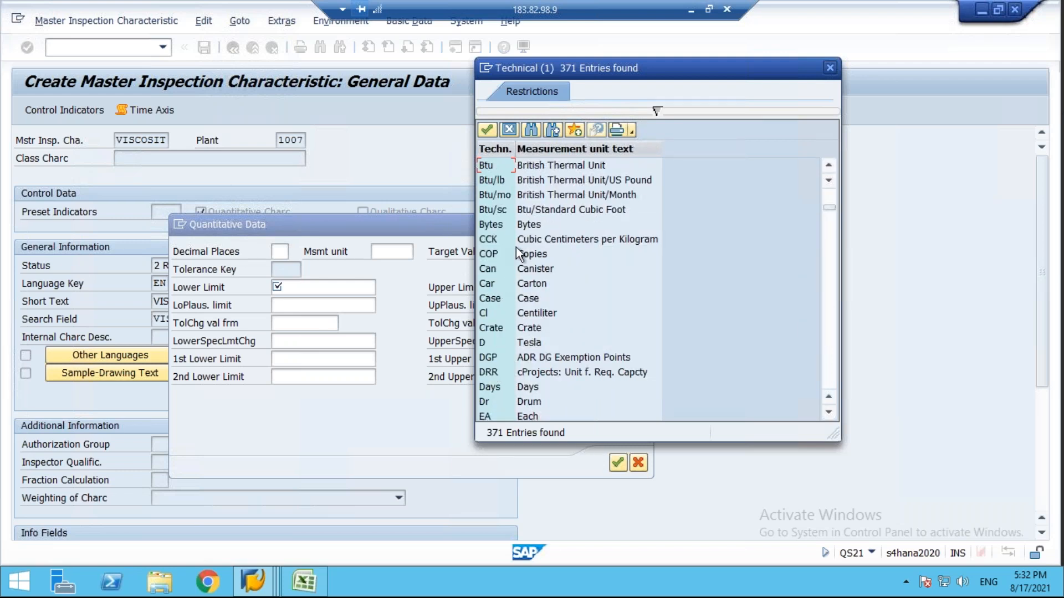
click(833, 354)
click(833, 354)
click(833, 354)
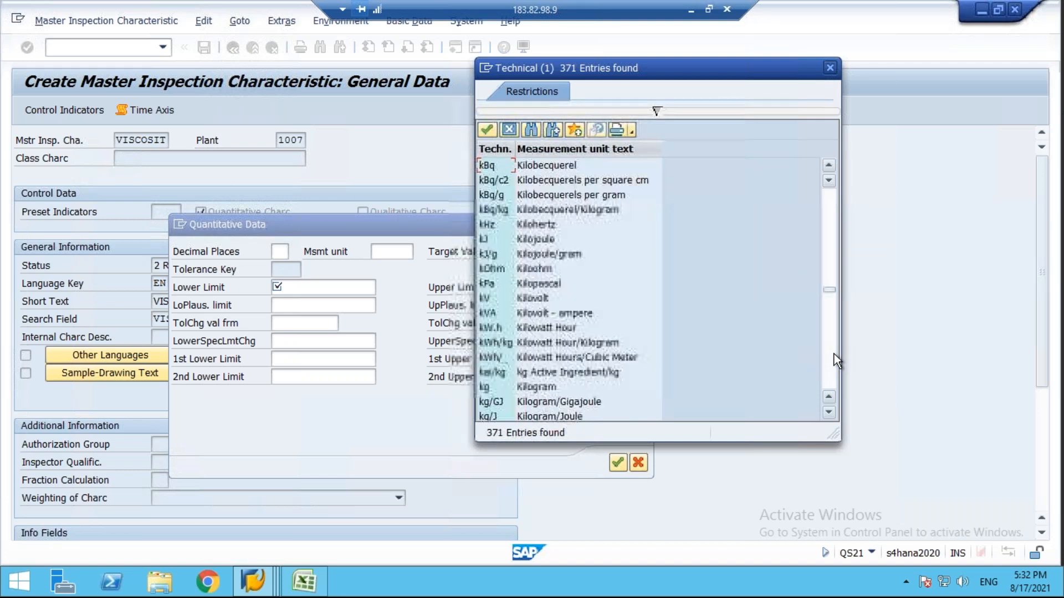
click(826, 258)
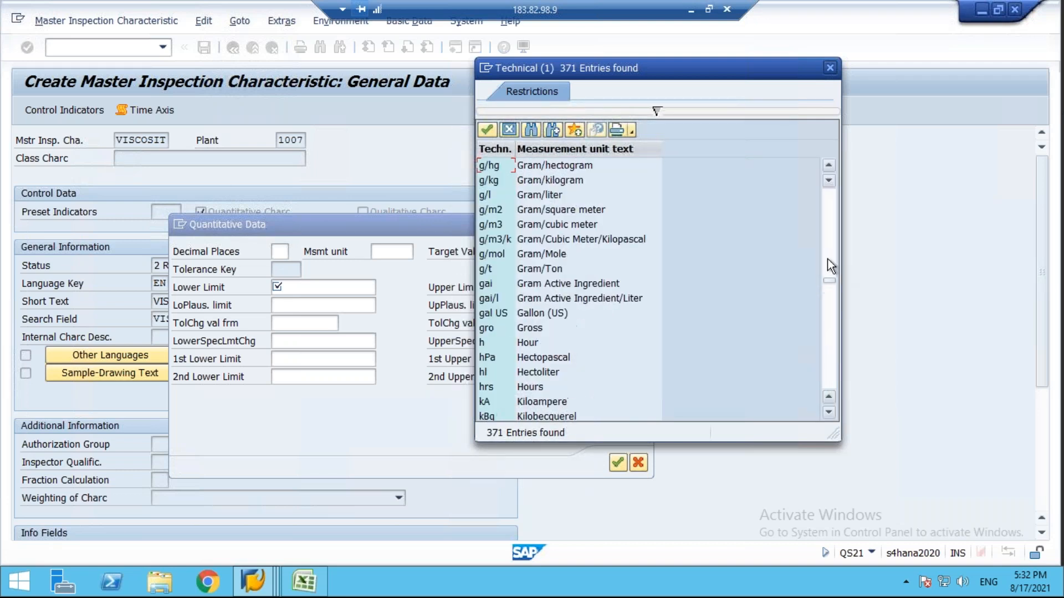
click(827, 258)
click(830, 246)
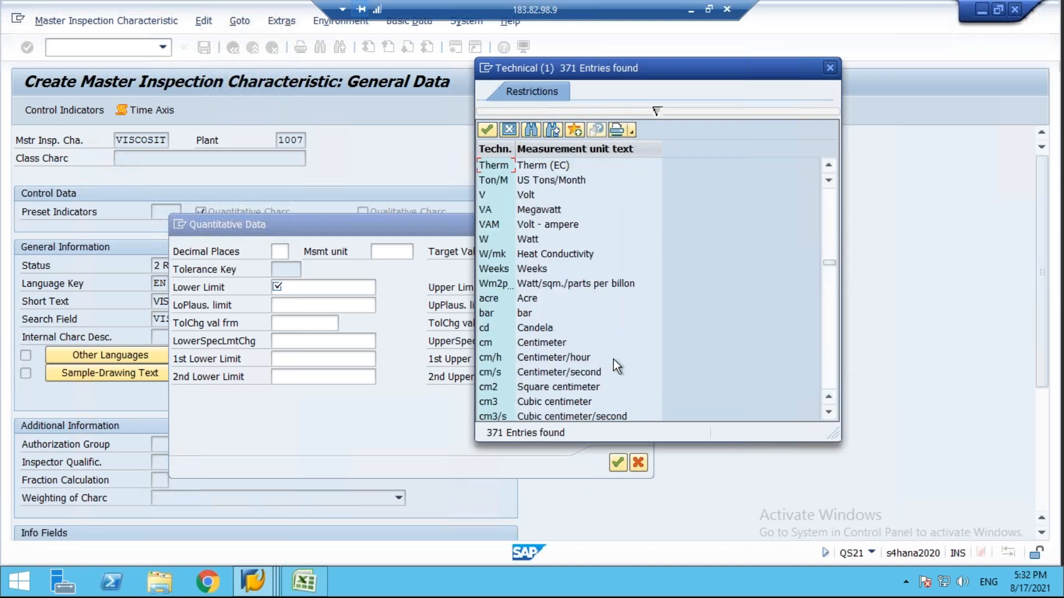
scroll(613, 360, down, 2)
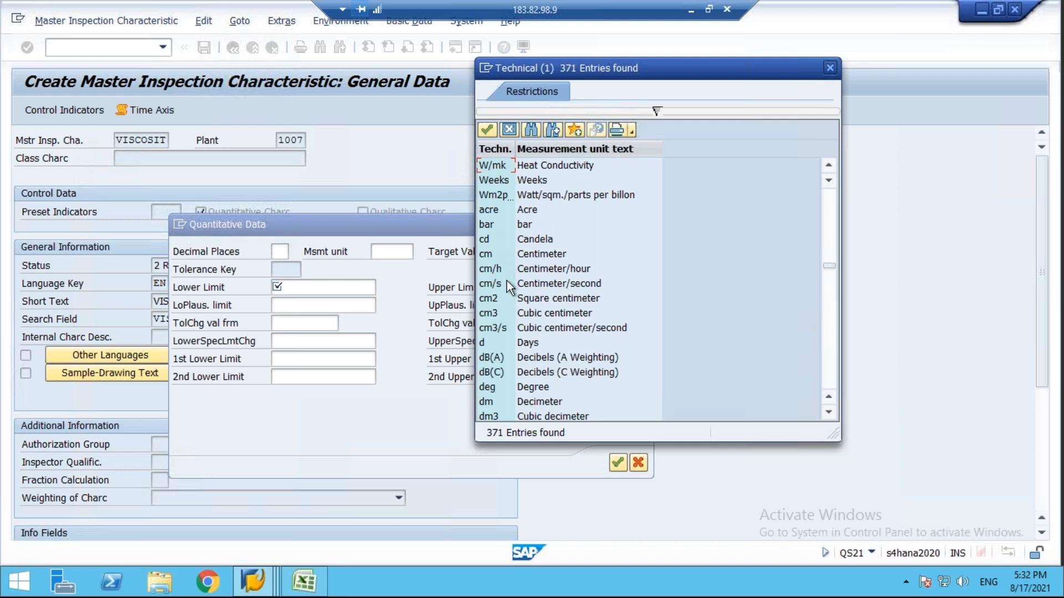
scroll(679, 311, down, 10)
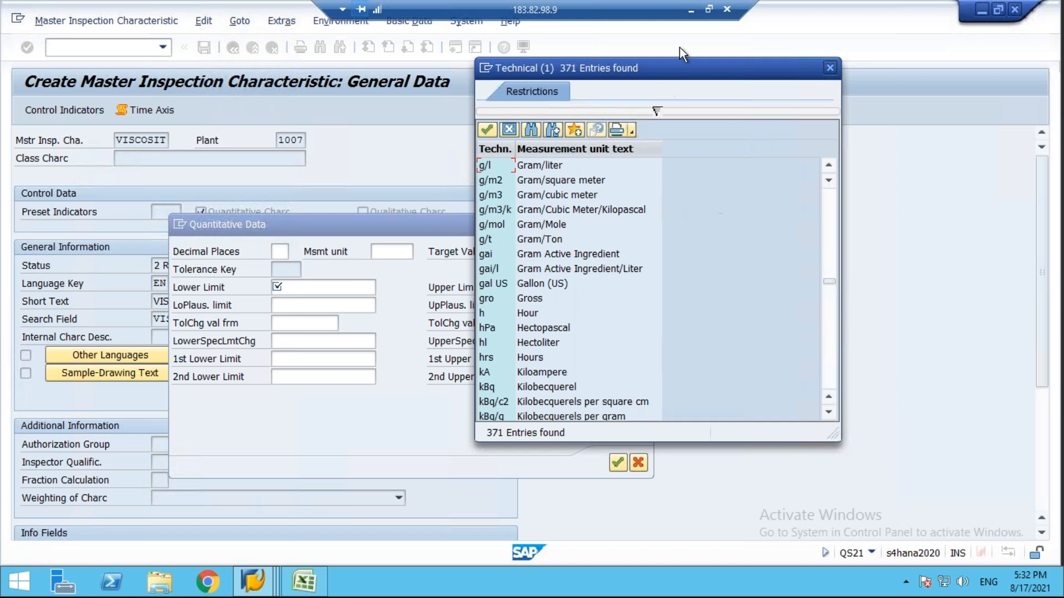
click(691, 11)
click(631, 585)
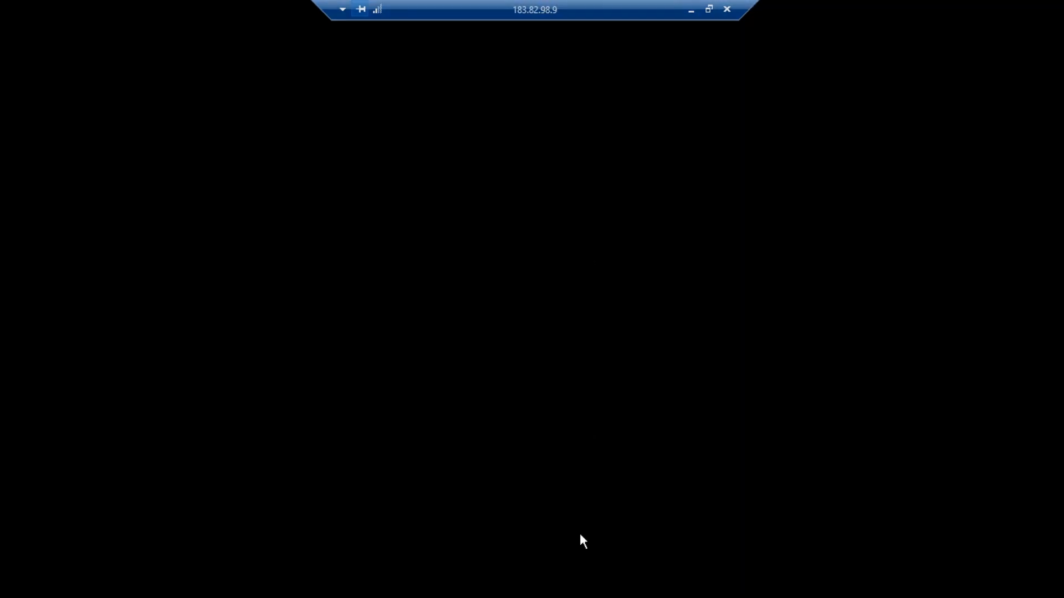
click(690, 10)
click(629, 582)
click(691, 10)
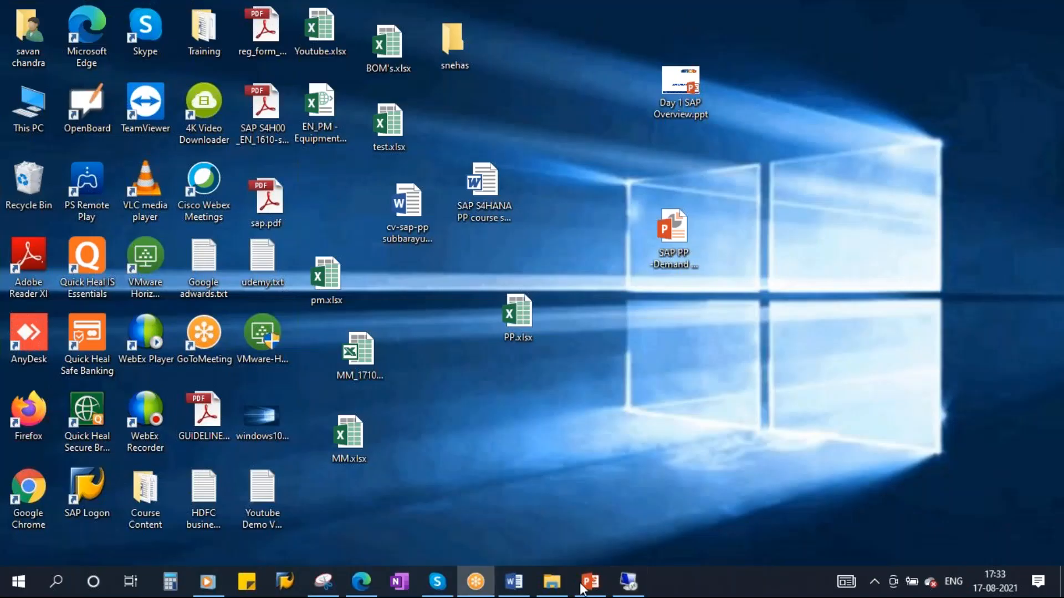
click(625, 581)
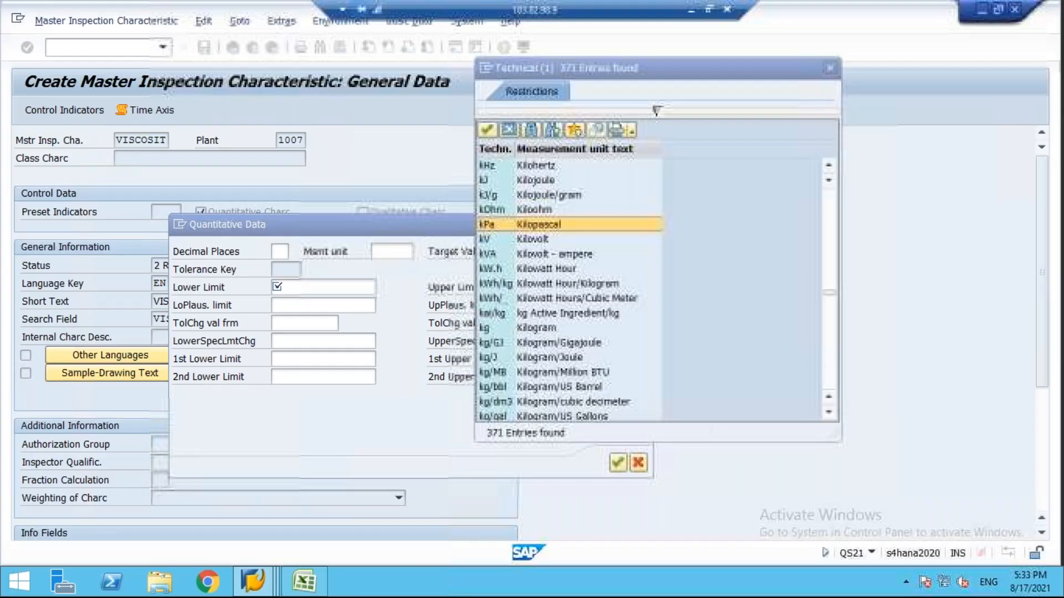
- Look through the rest of the technical measurement unit list for a viscosity unit, down to the final entries
scroll(597, 331, down, 2)
scroll(597, 331, up, 9)
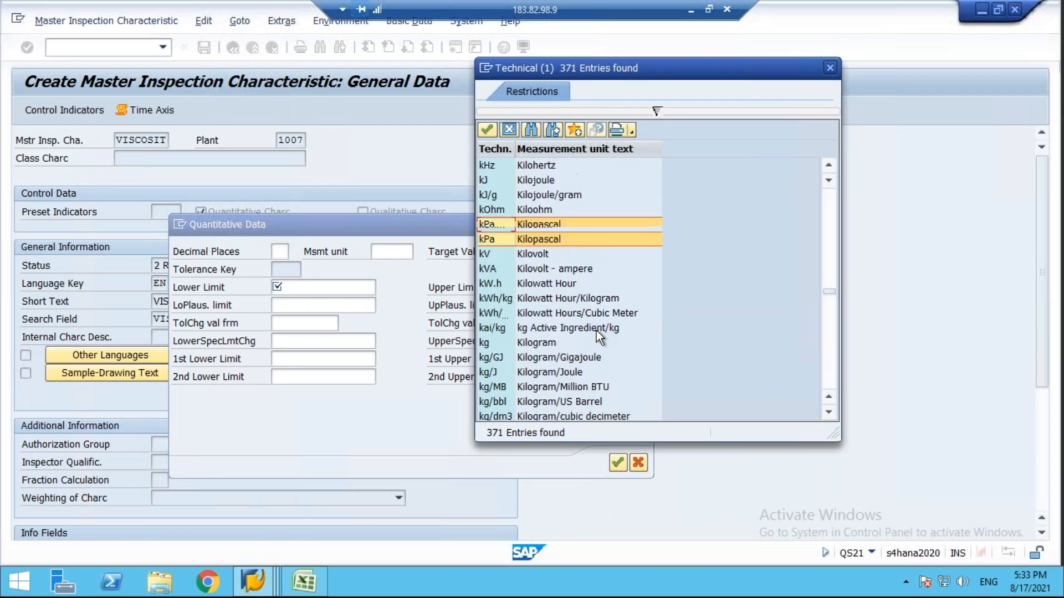
scroll(596, 333, down, 4)
scroll(596, 333, down, 15)
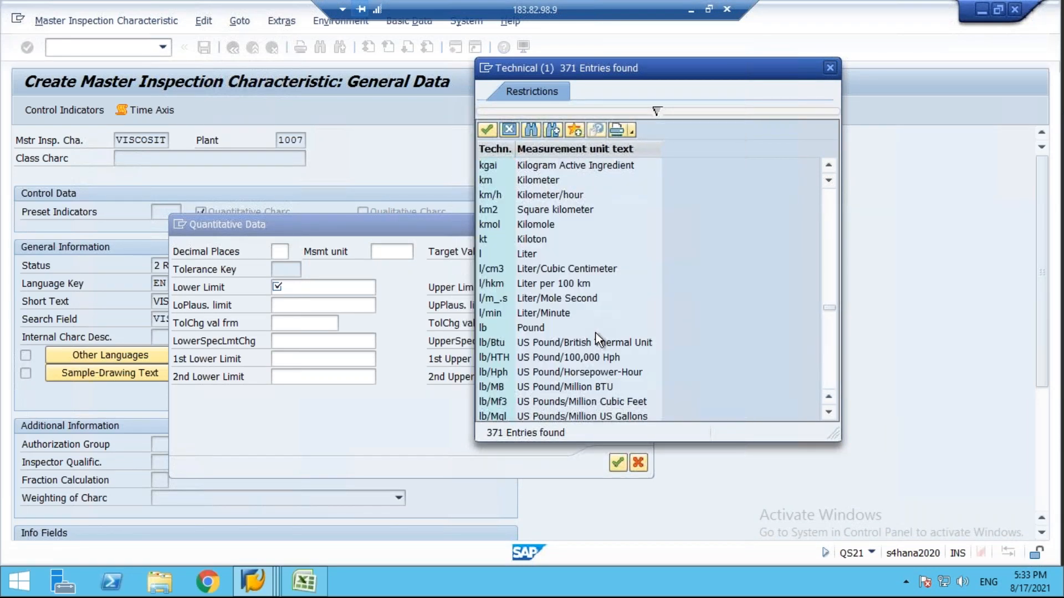
scroll(593, 335, down, 12)
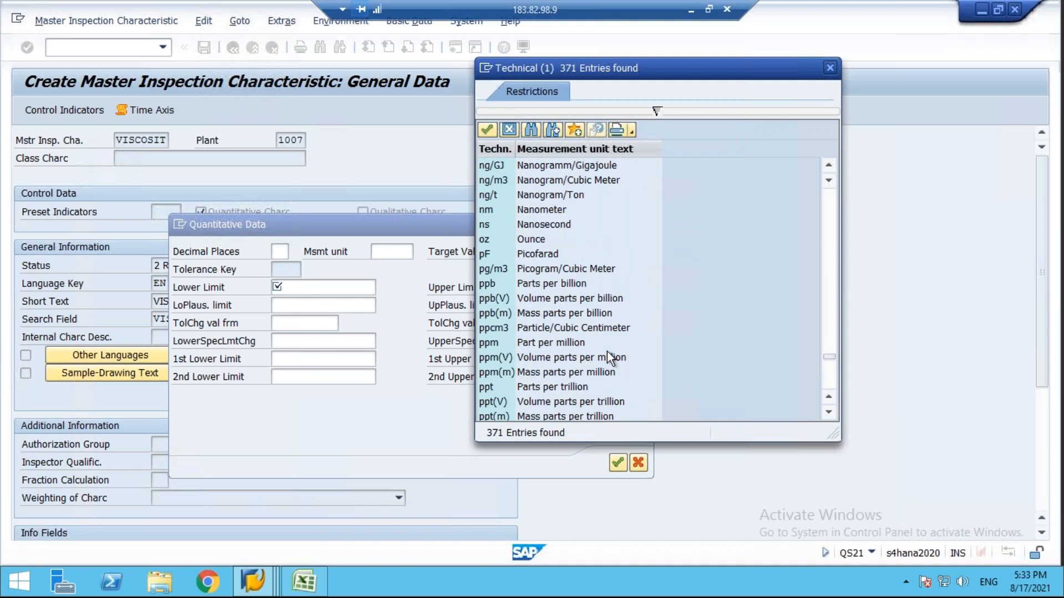
scroll(608, 352, down, 3)
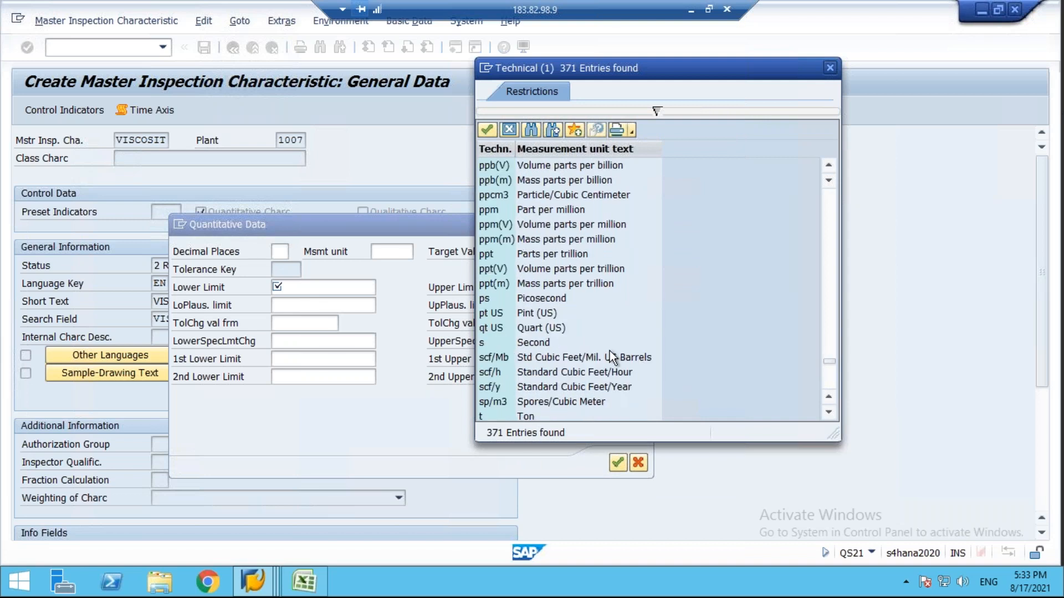
scroll(609, 351, down, 12)
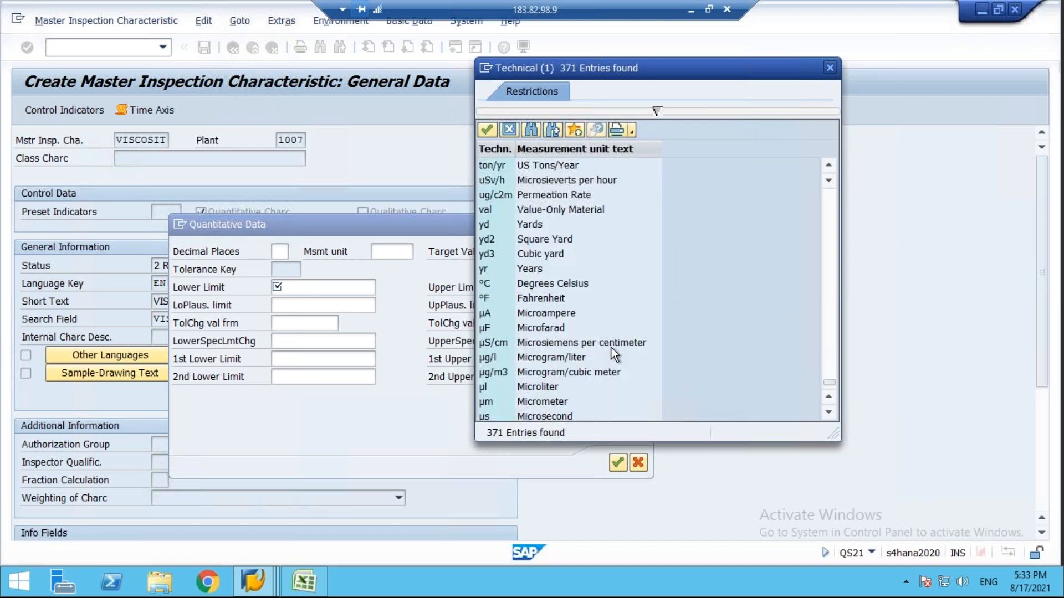
scroll(610, 348, down, 1)
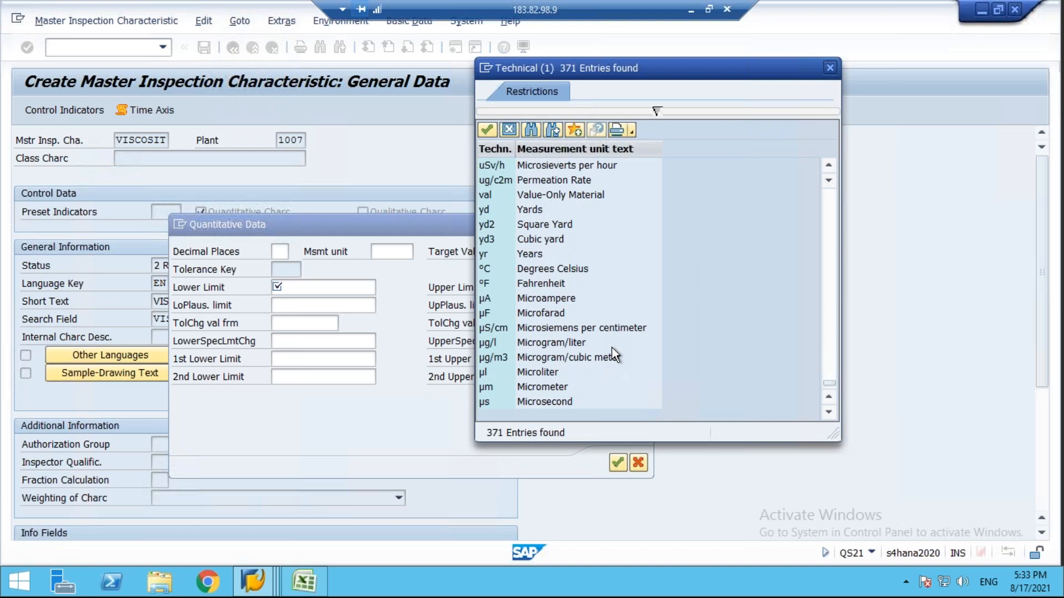
scroll(612, 348, up, 12)
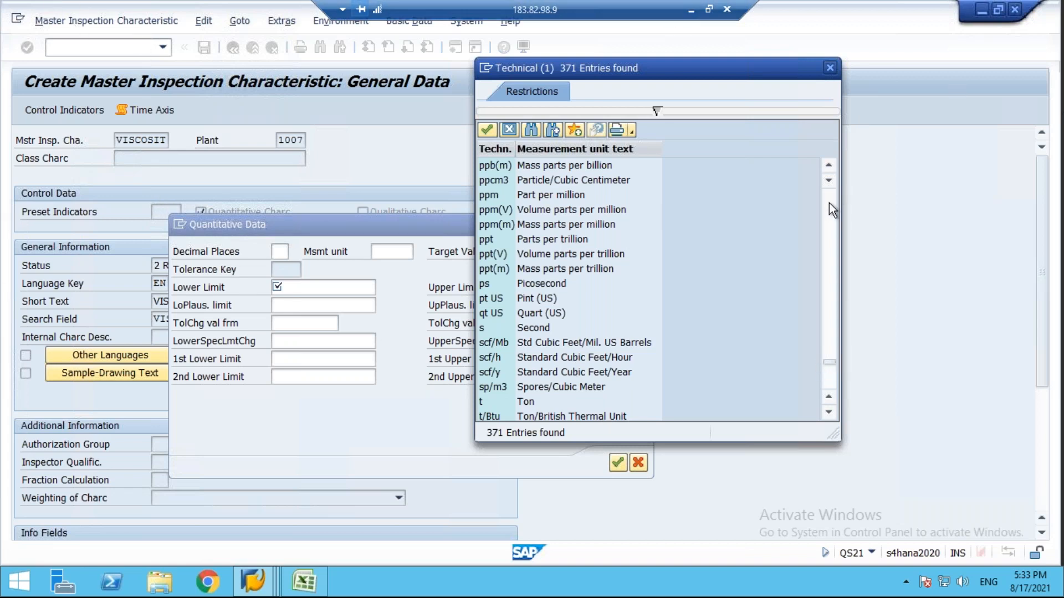
click(691, 9)
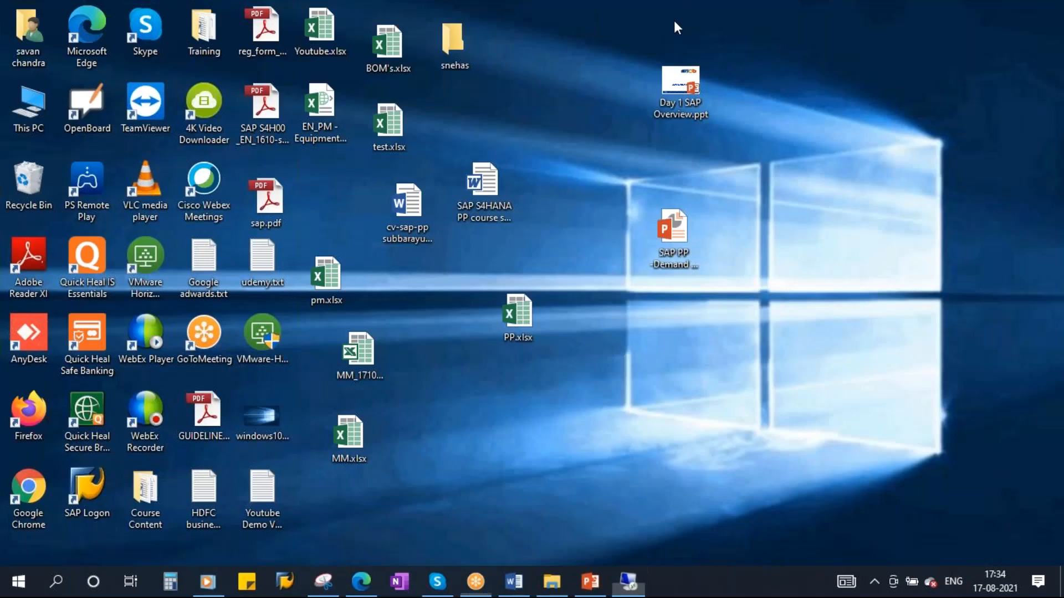
right_click(618, 380)
click(674, 226)
right_click(612, 270)
click(646, 316)
click(628, 582)
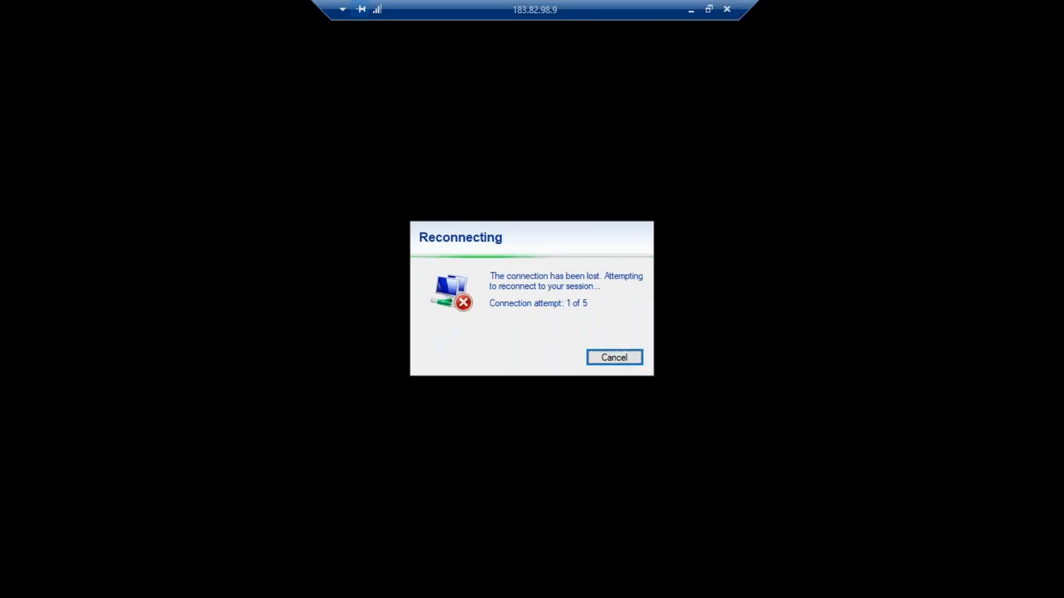
click(690, 10)
click(629, 579)
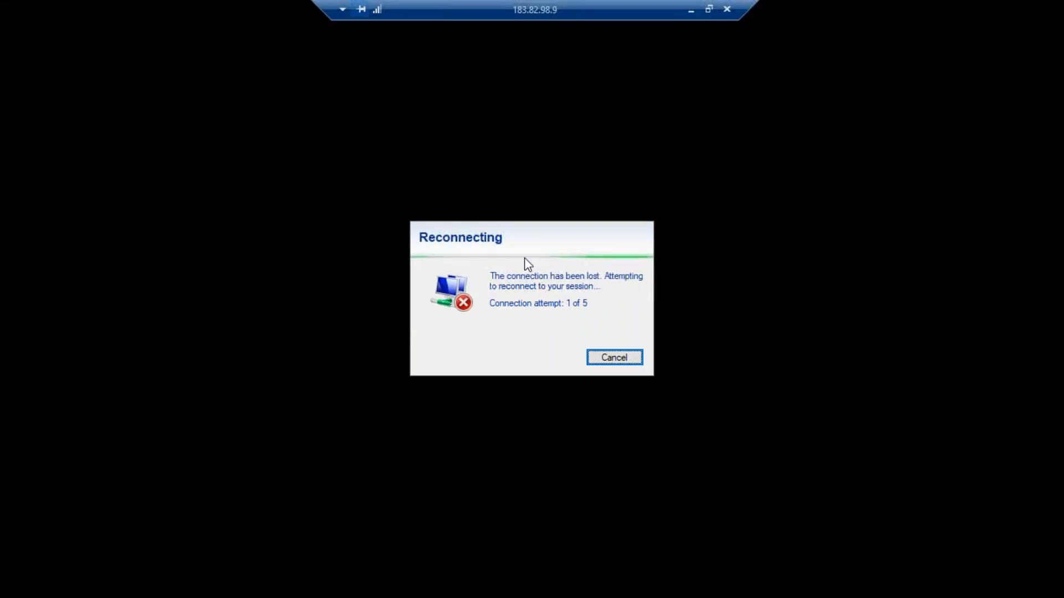
- Cancel the pending reconnection attempt and reconnect to 183.82.98.9:1809 with Remote Desktop Connection (MSTSC)
click(619, 363)
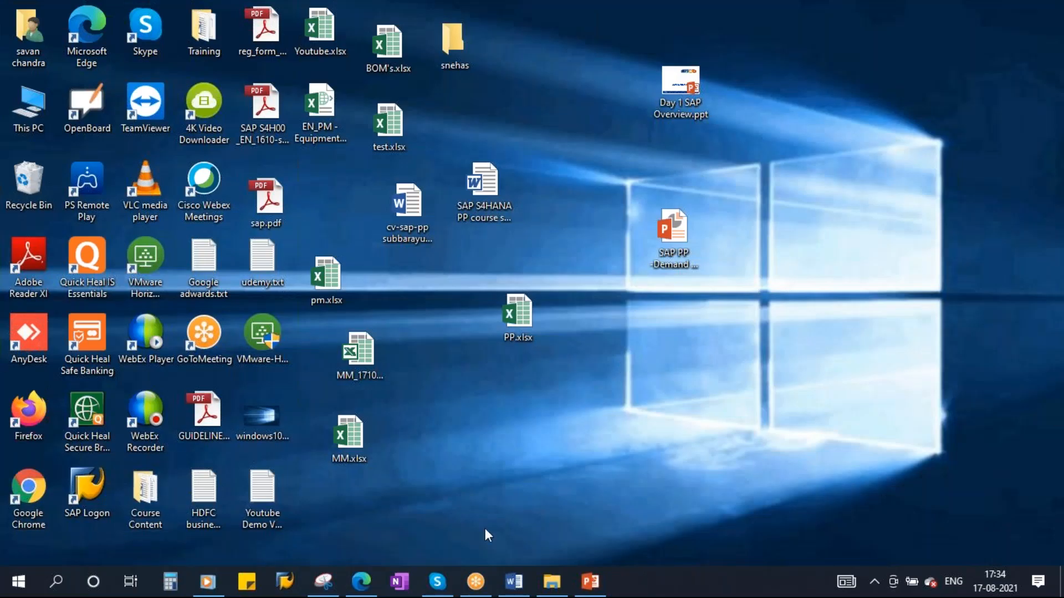
click(57, 589)
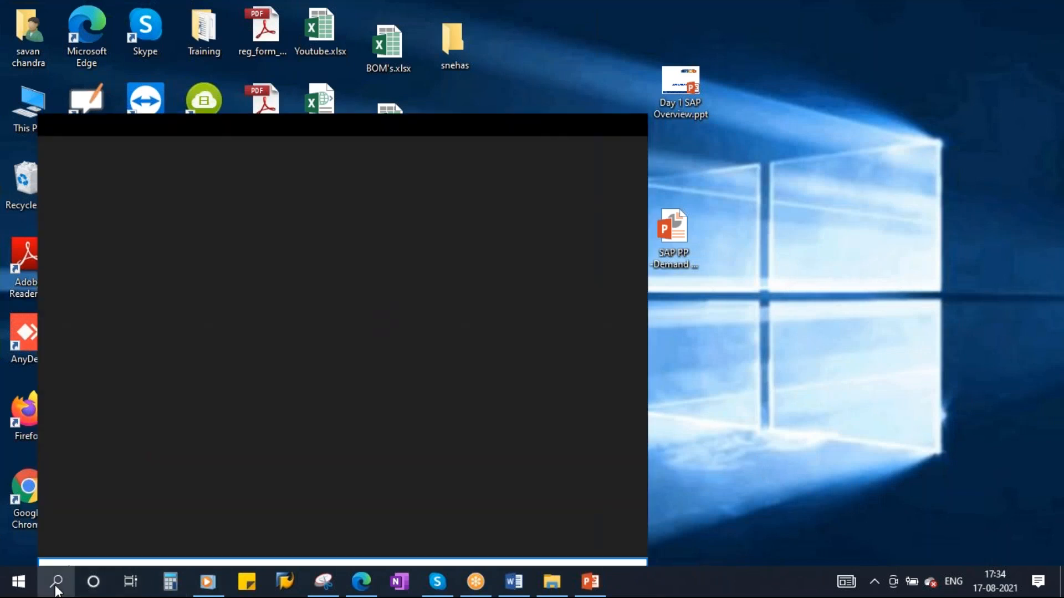
text(MSTSC)
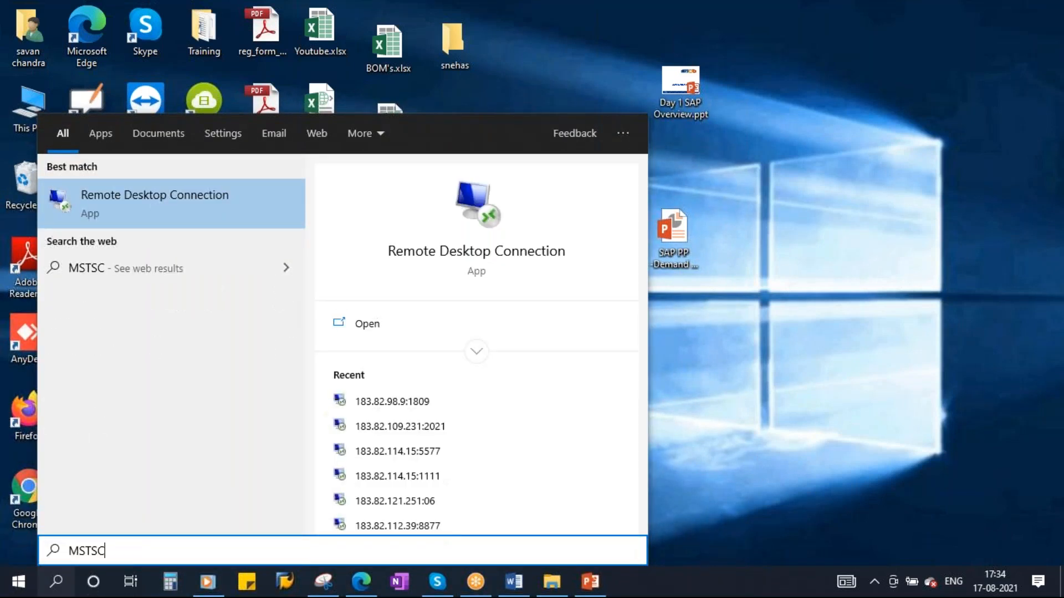
click(410, 408)
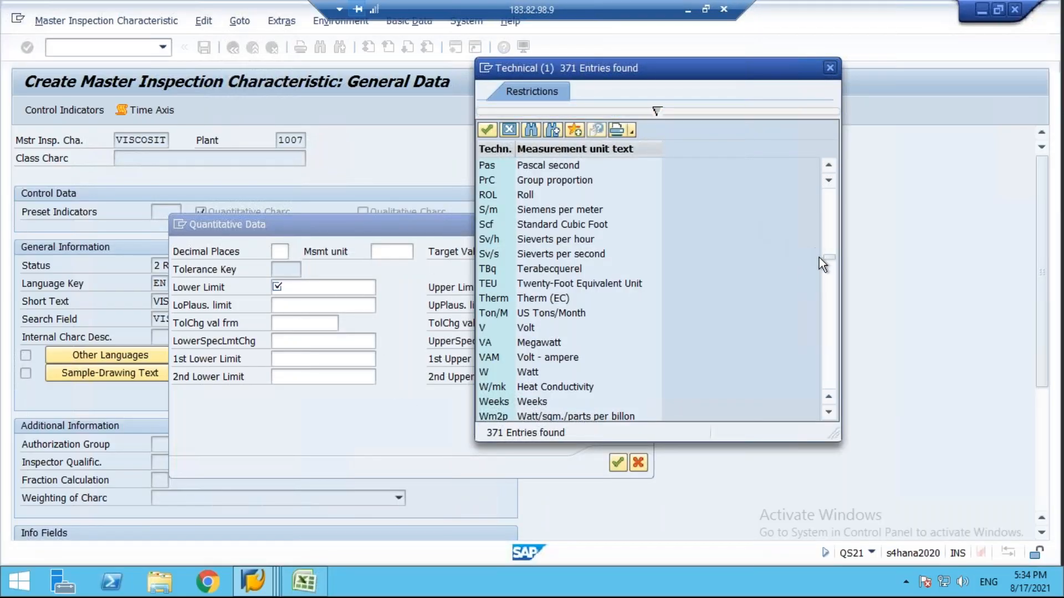
- Review the measurement unit list again from its first entry for a unit that fits viscosity
drag(829, 188, 827, 182)
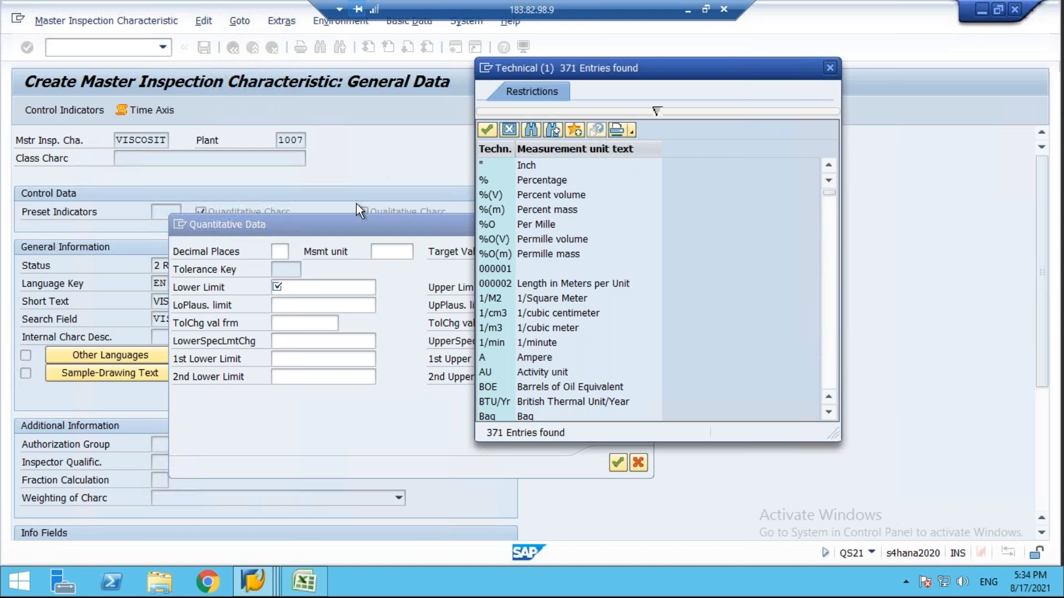
scroll(611, 384, down, 20)
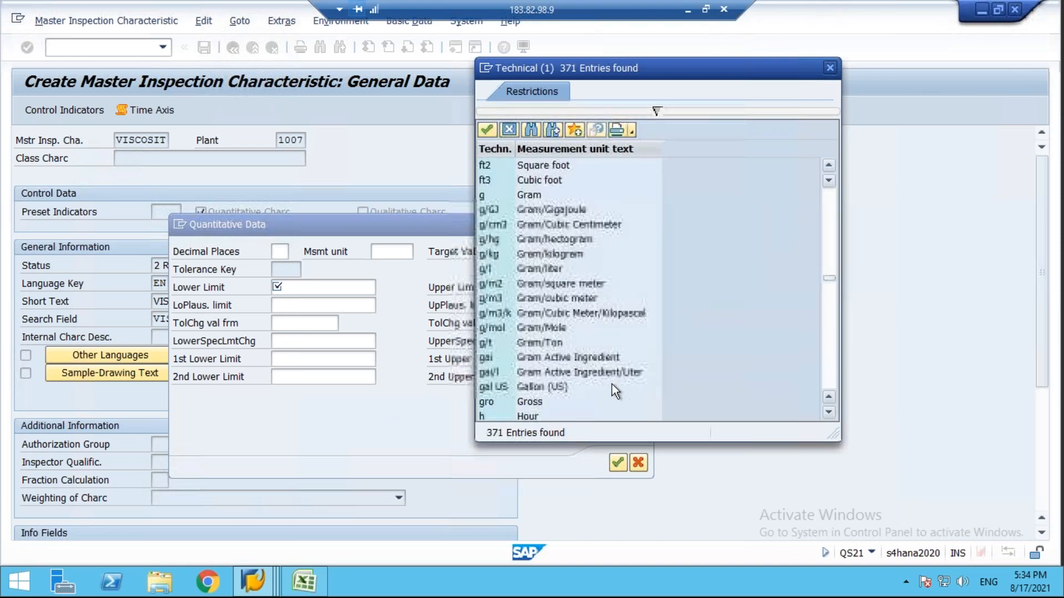
drag(829, 296, 840, 151)
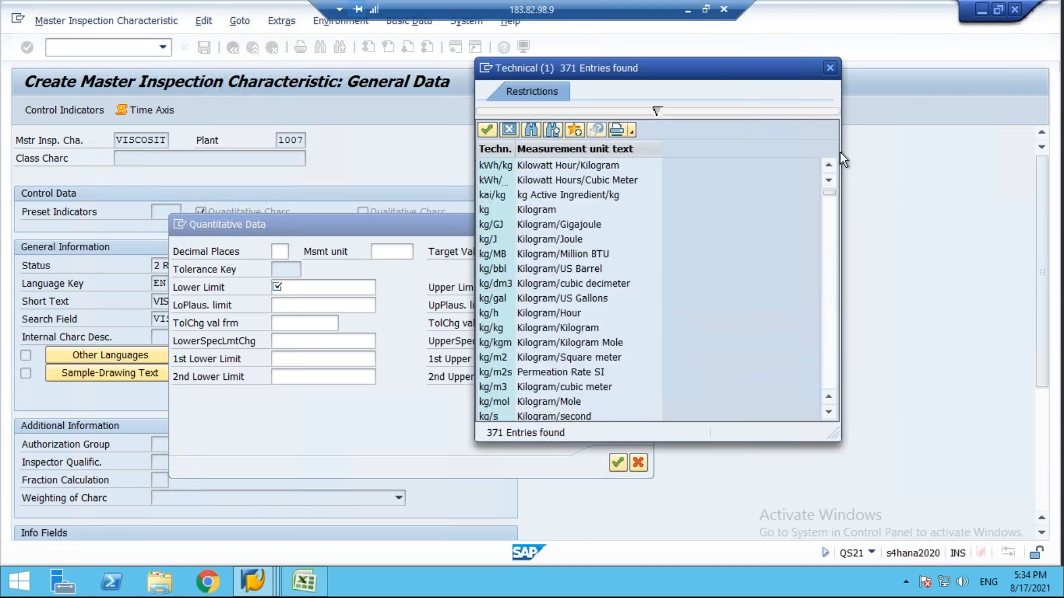
scroll(596, 331, down, 1)
scroll(597, 331, down, 6)
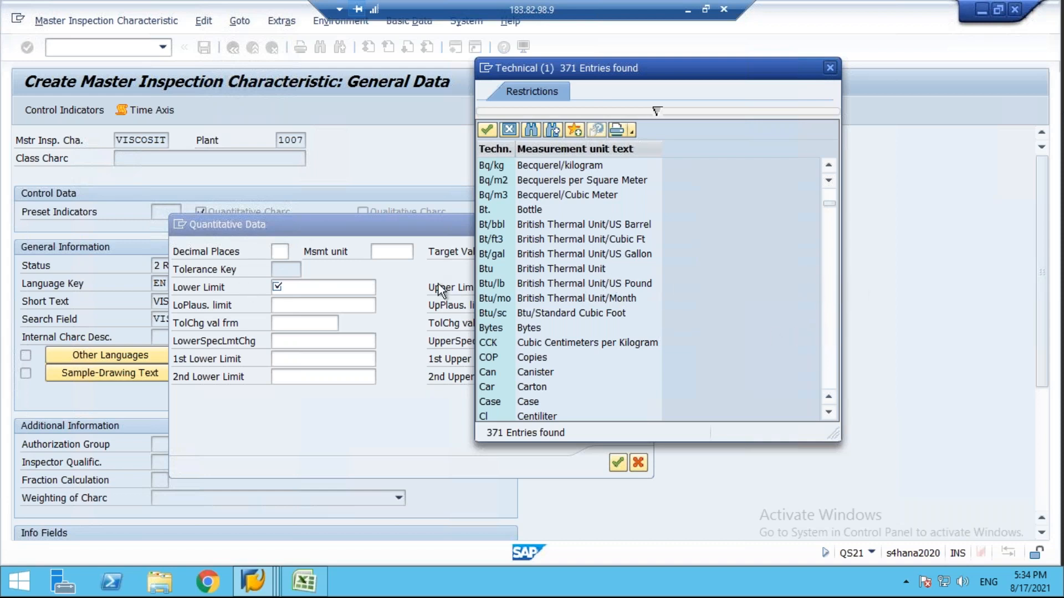
- Switch to SAP Logon on the local desktop and try to log on to the S4HANA connection with the user name and account password
click(688, 11)
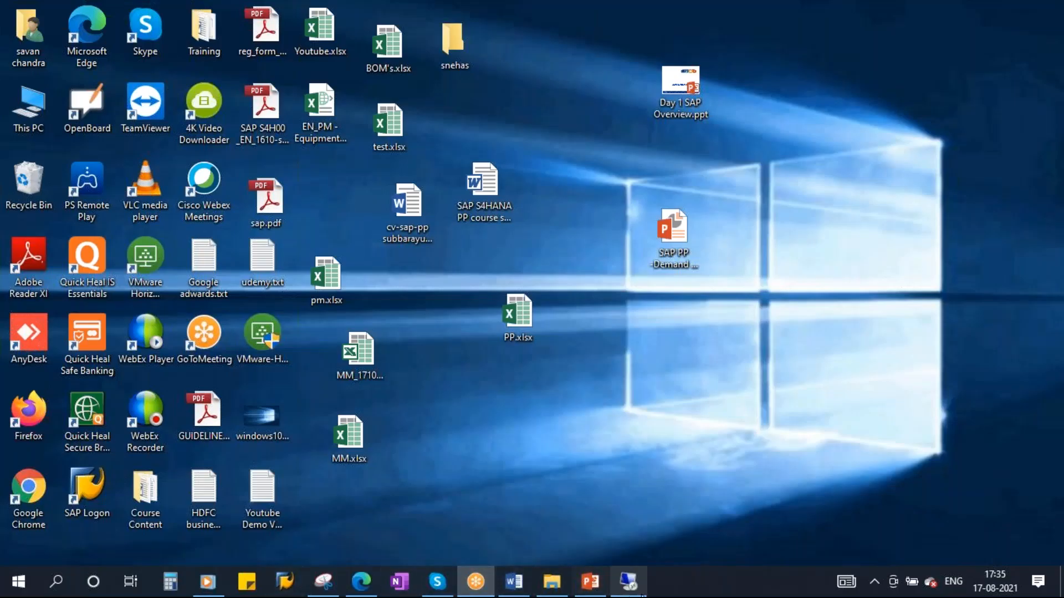
click(628, 581)
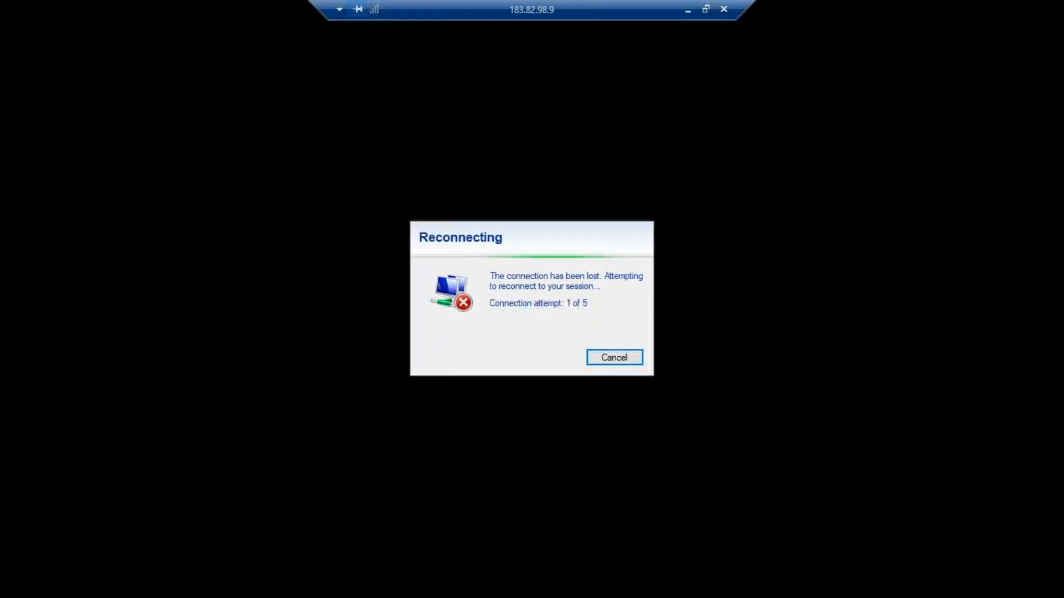
click(688, 10)
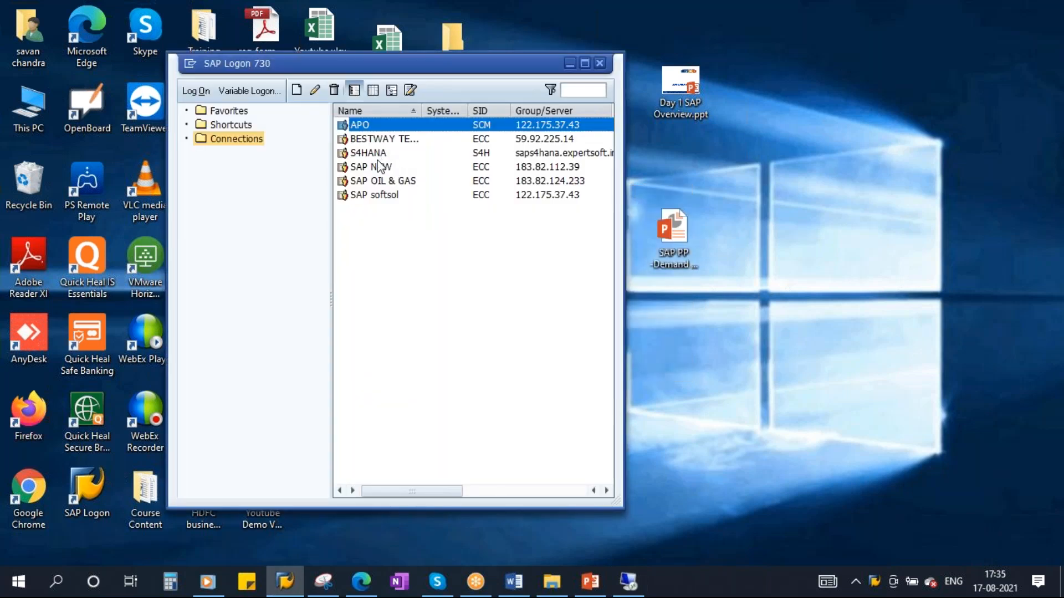
click(378, 157)
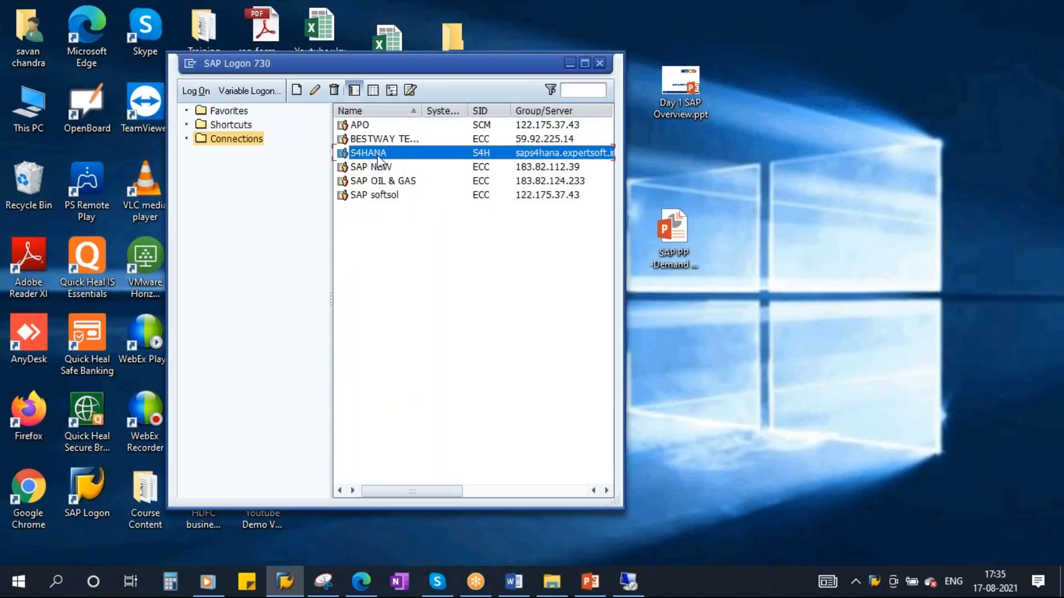
double_click(378, 156)
click(157, 160)
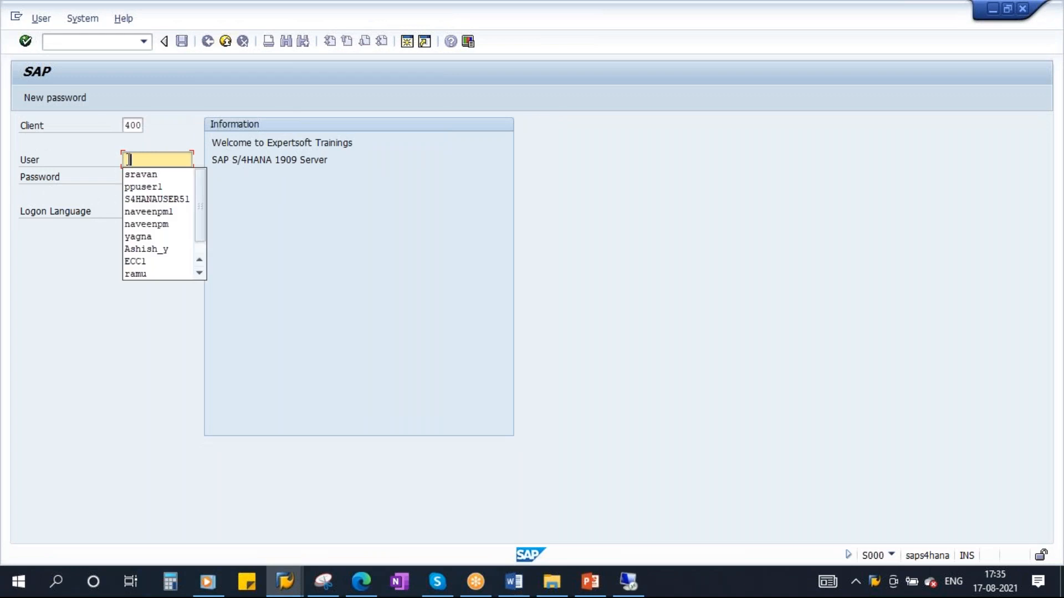
click(173, 200)
click(157, 178)
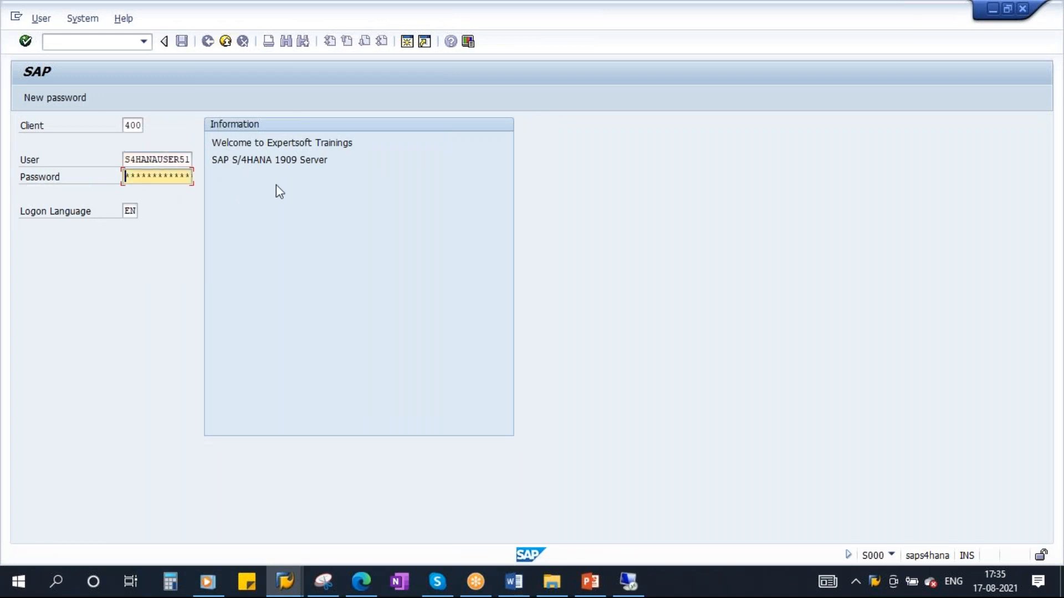
key(Caps_Lock)
text(********)
key(Return)
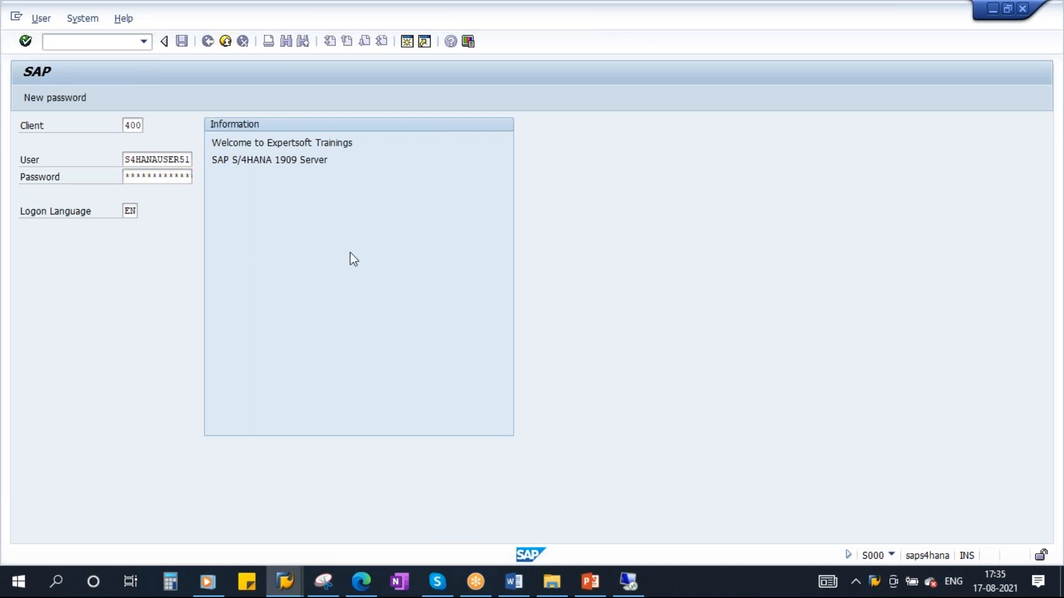
- Switch back to the remote desktop session and choose Pa (Pascal) as VISCOSIT's measurement unit
click(628, 582)
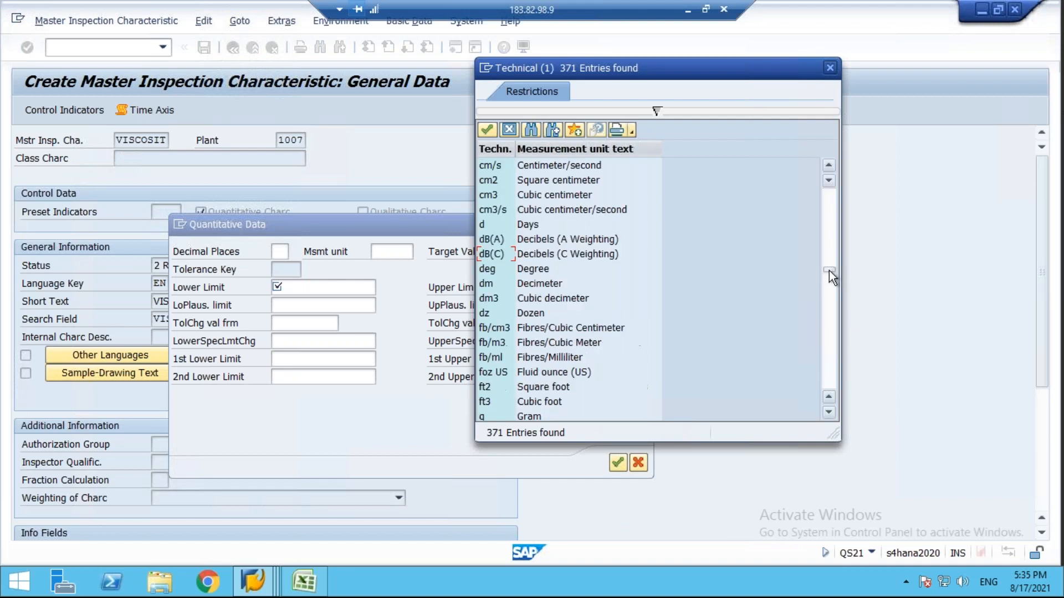
drag(829, 270, 827, 99)
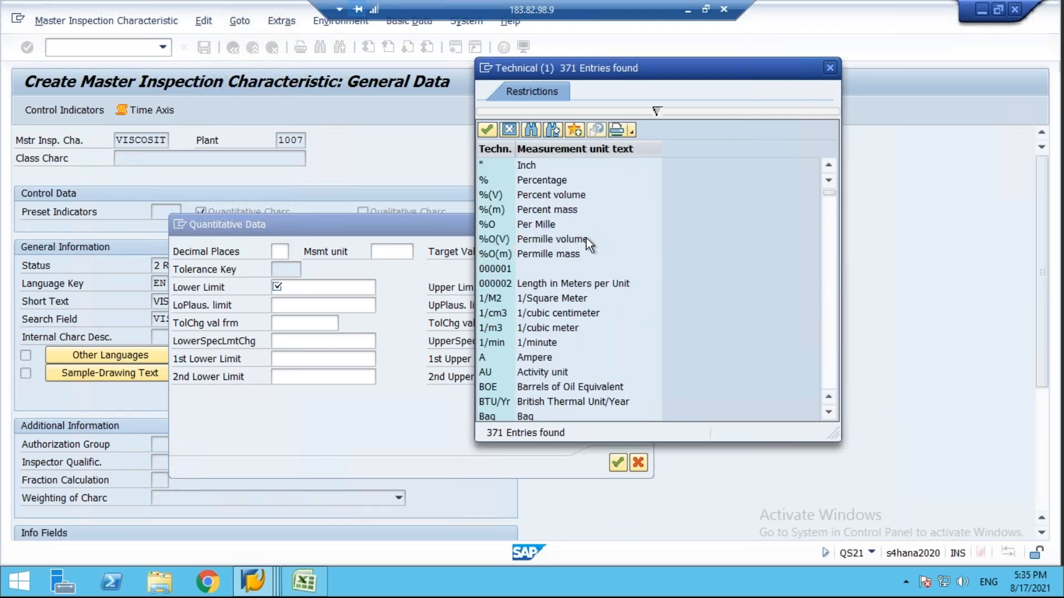
scroll(587, 238, down, 15)
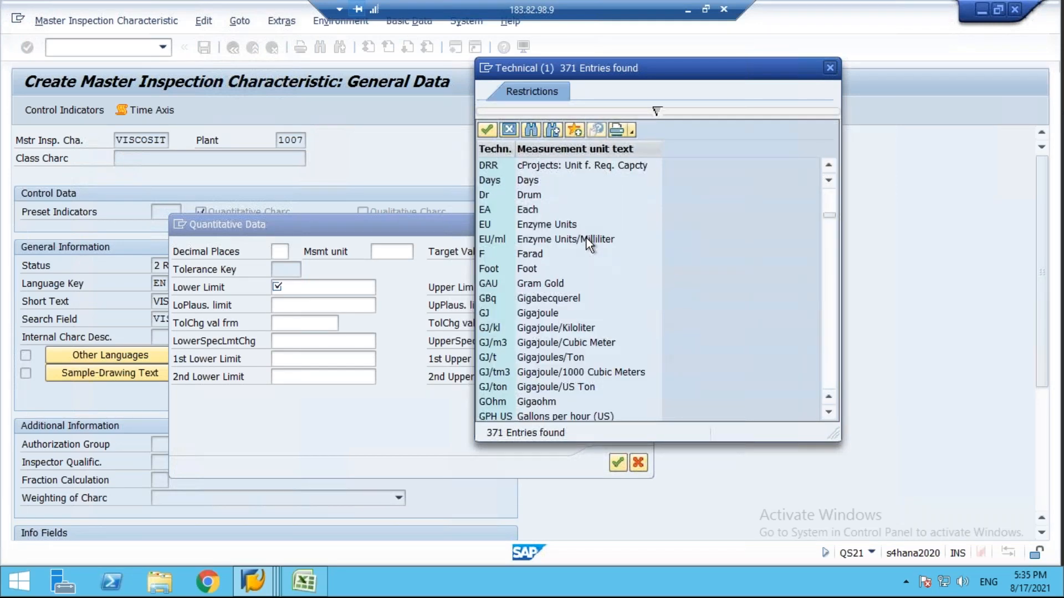
scroll(587, 243, up, 1)
scroll(586, 238, up, 2)
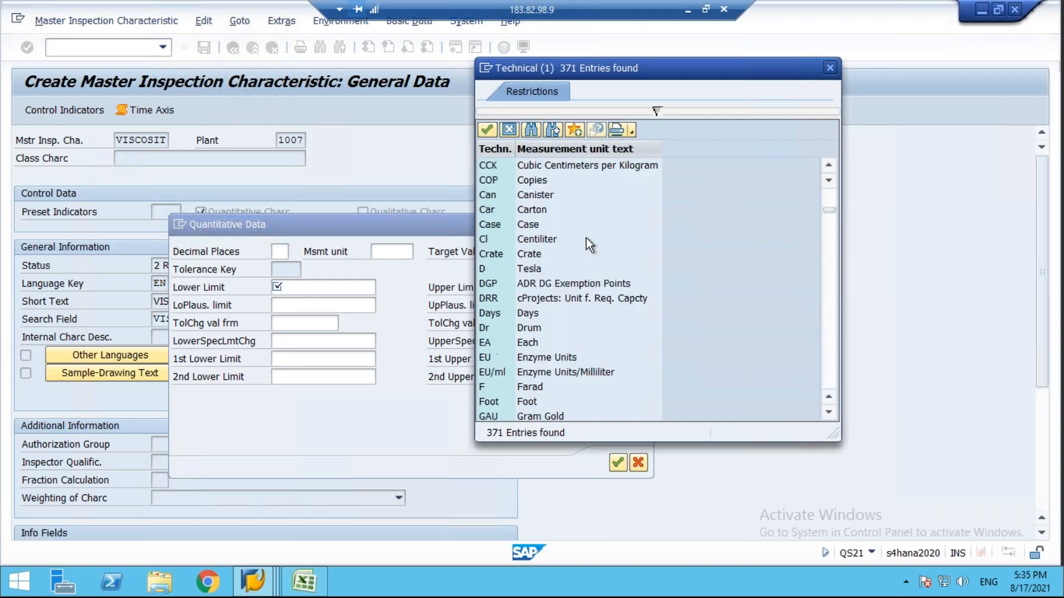
scroll(561, 240, up, 1)
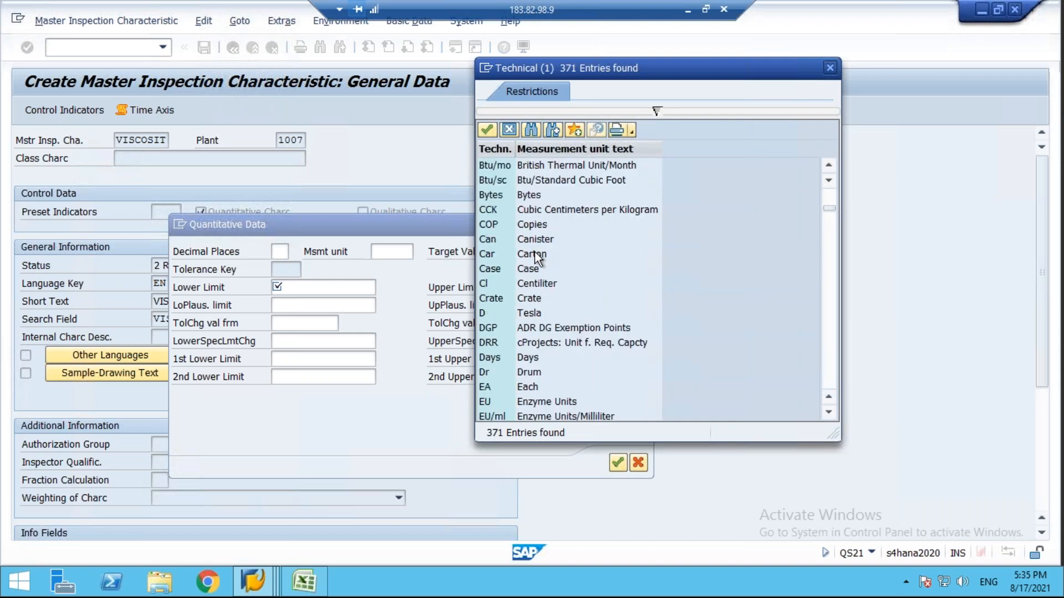
scroll(514, 347, down, 6)
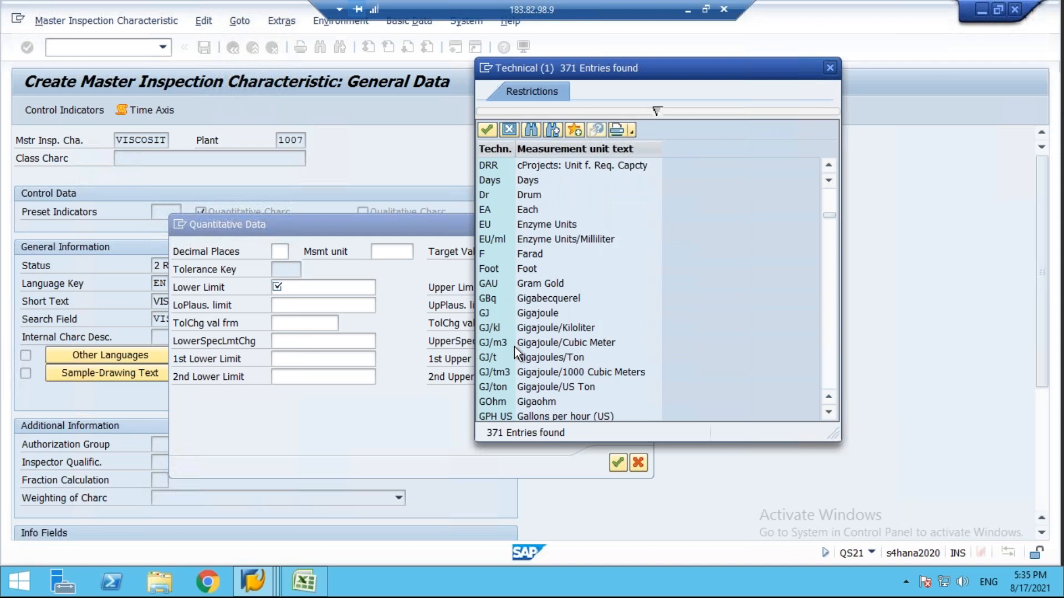
scroll(514, 347, down, 20)
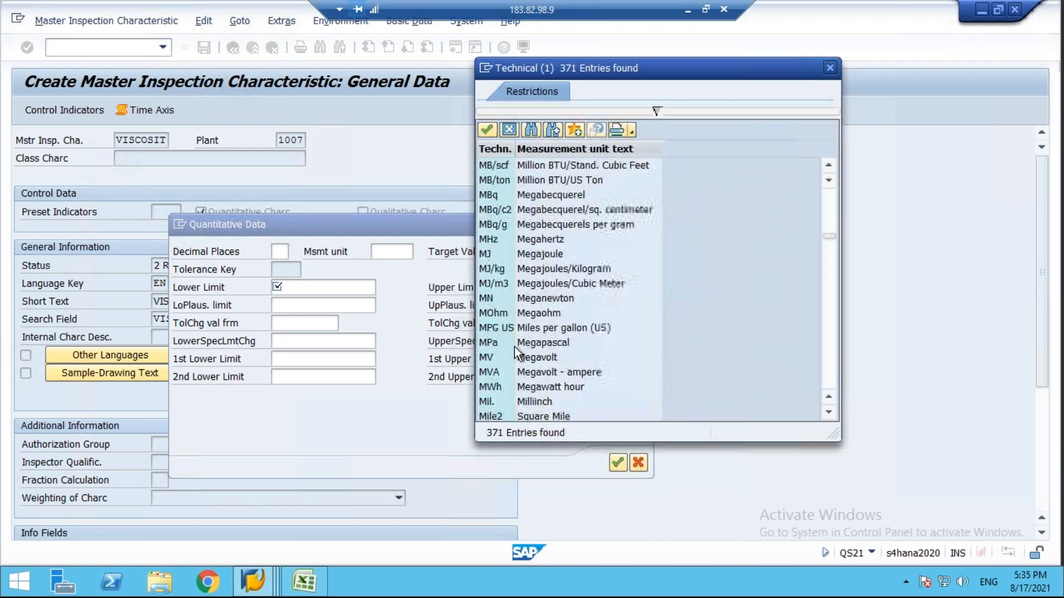
scroll(515, 347, down, 5)
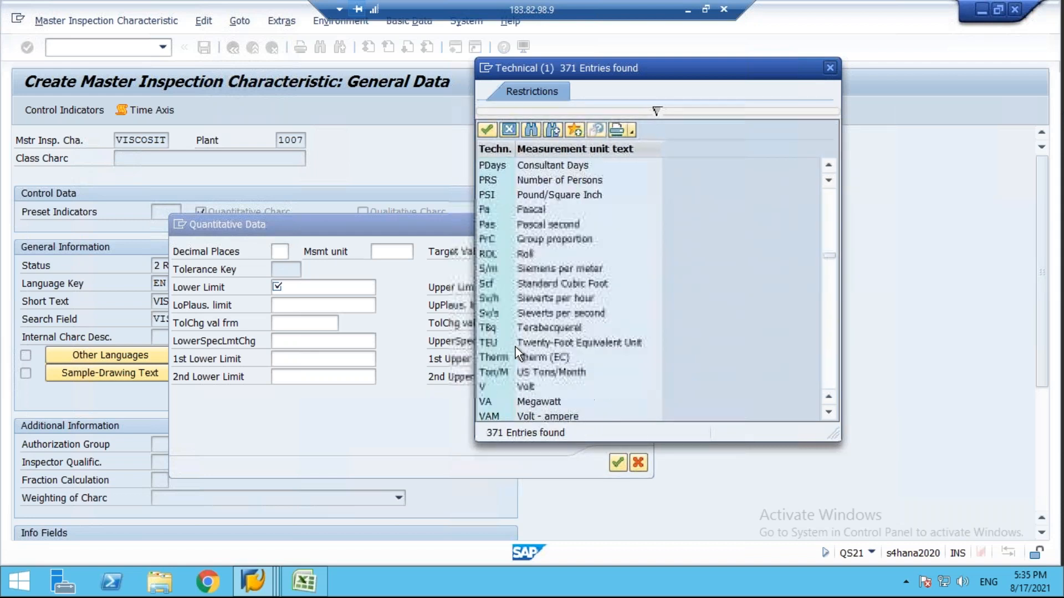
double_click(535, 214)
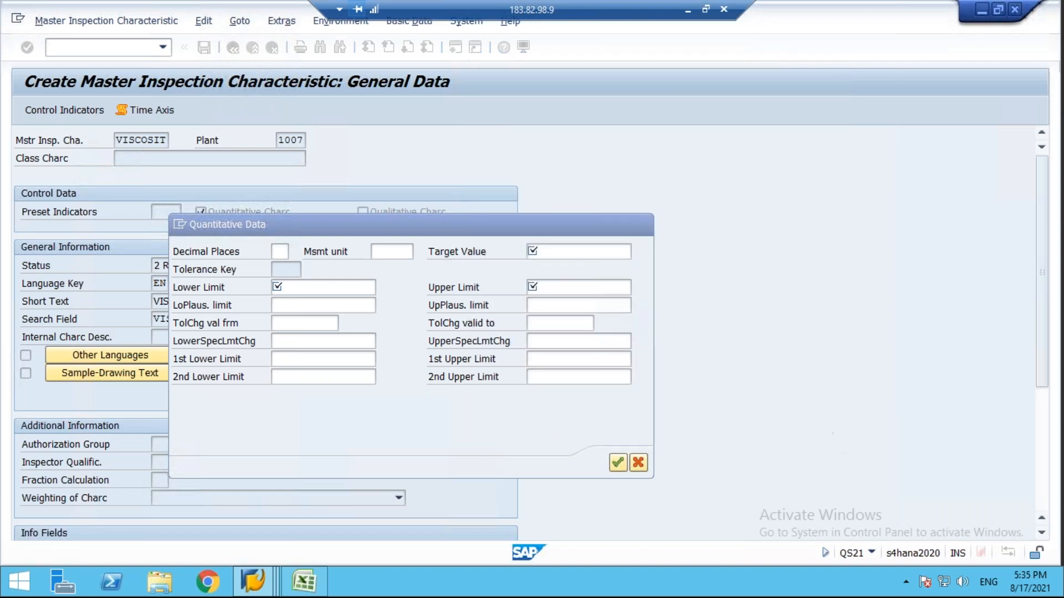
- Set VISCOSIT's target value to 5, lower limit to 3 and upper limit to 7, and save the characteristic
click(547, 251)
text(5)
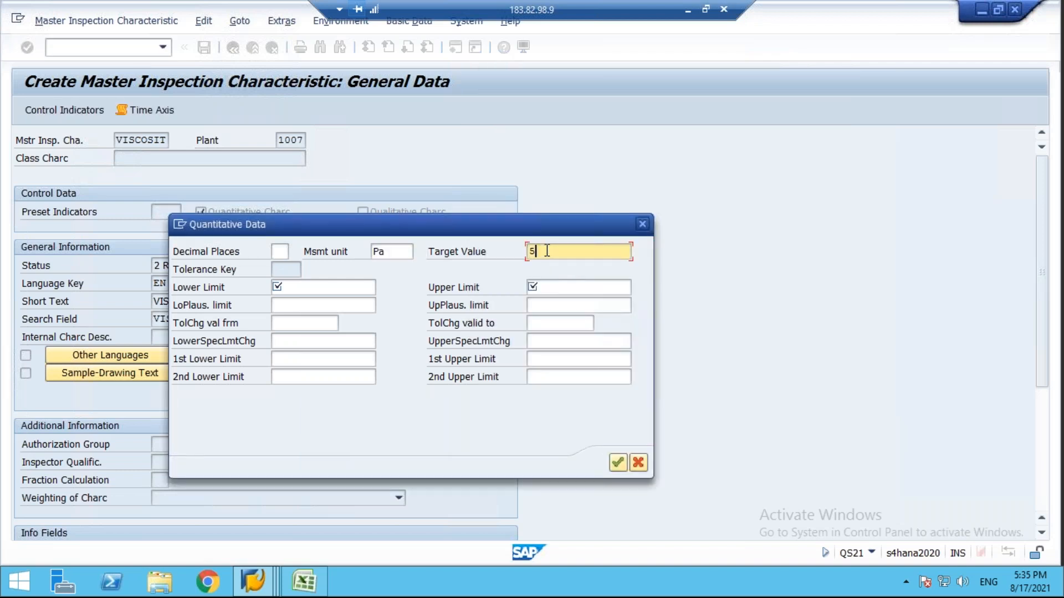
click(304, 293)
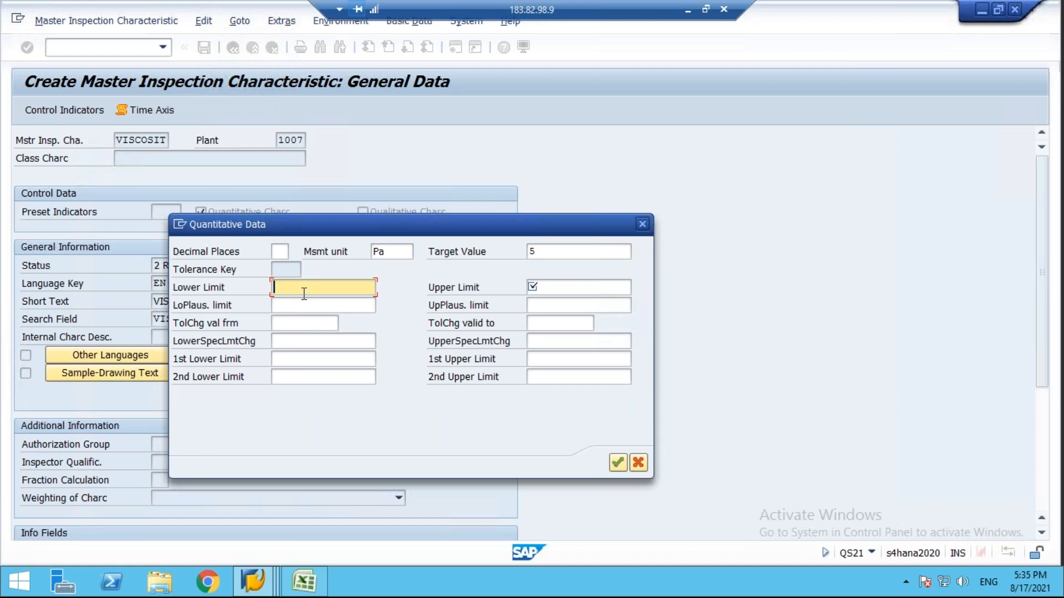
text(3)
click(554, 290)
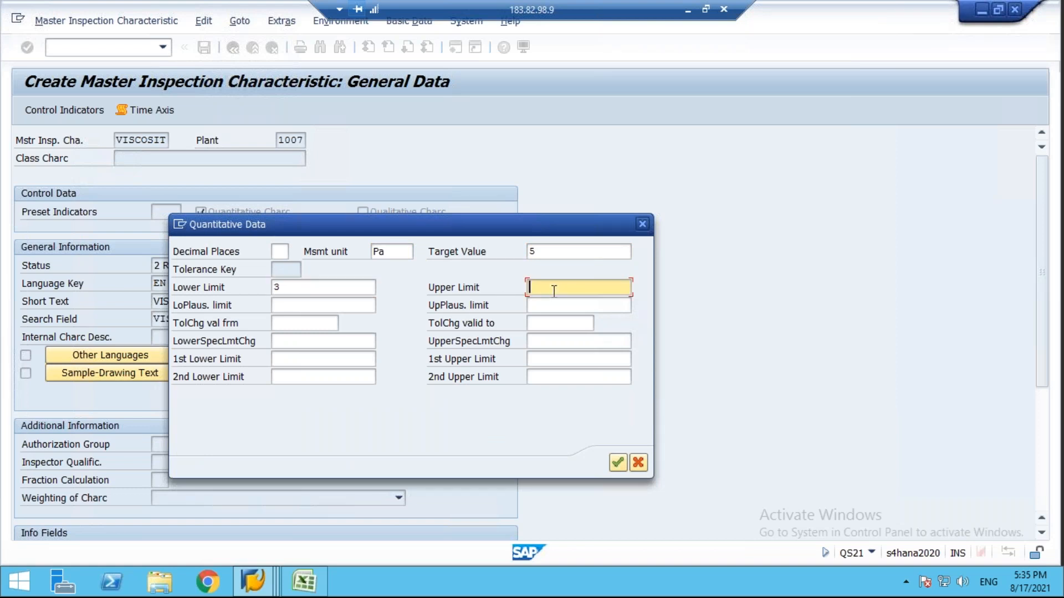
text(7)
click(617, 461)
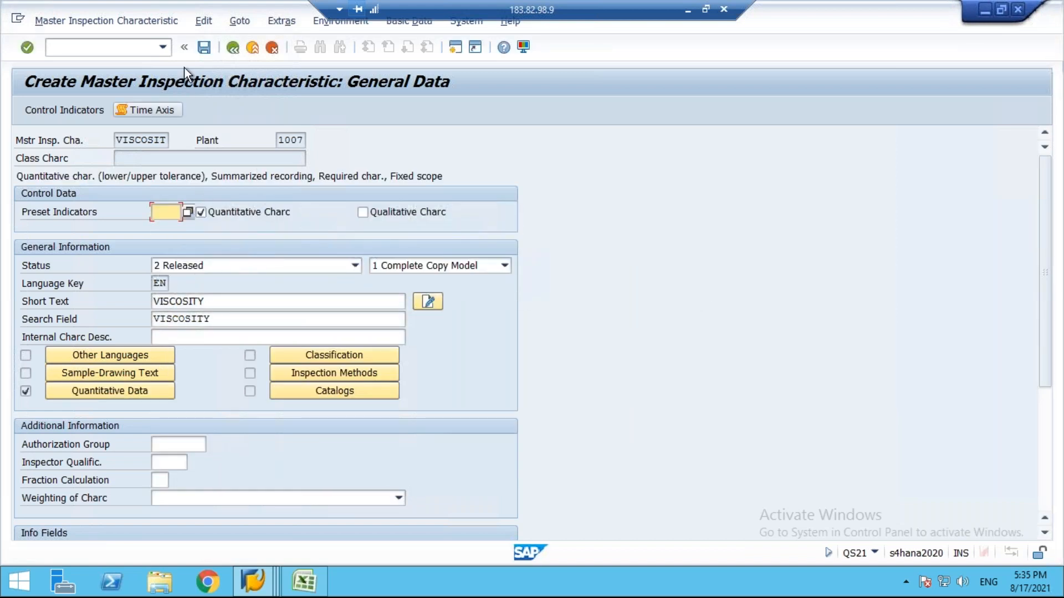
click(204, 47)
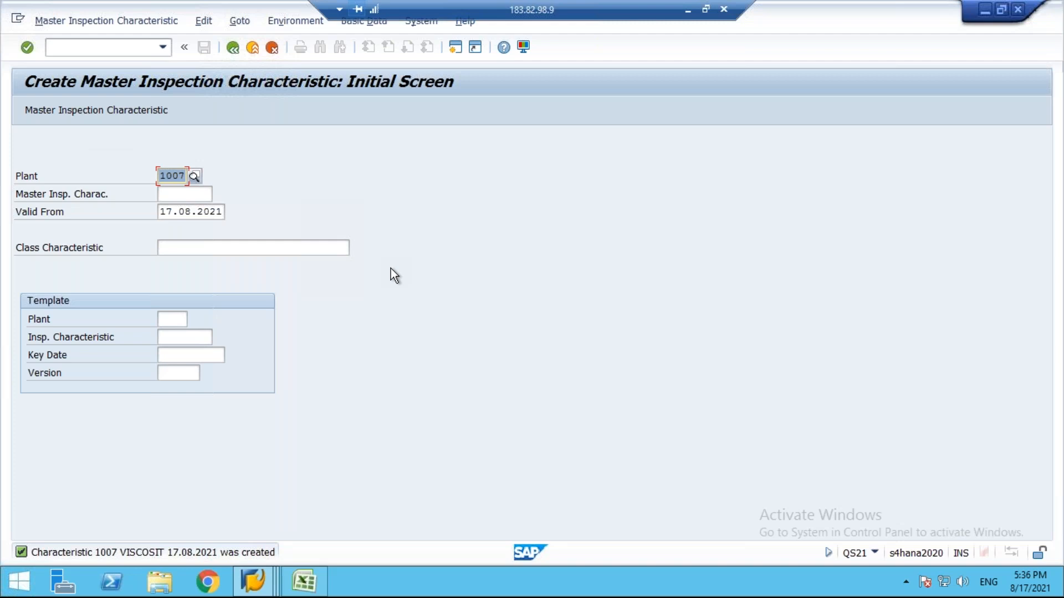
- Switch to the PowerPoint presentation on the local desktop and review slide 9 on the incomplete copy, complete copy and reference models
click(688, 10)
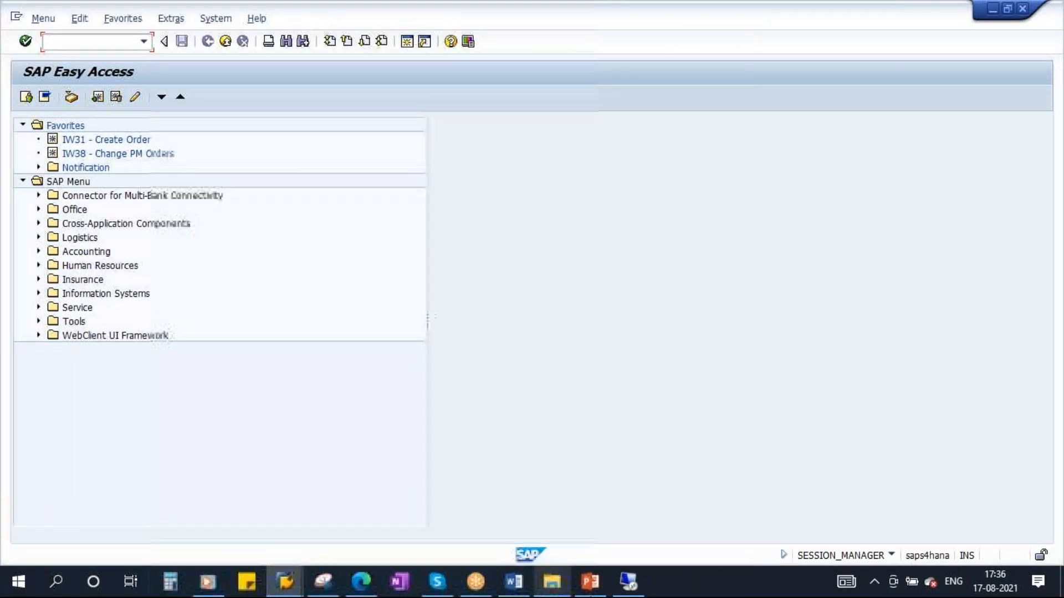
click(588, 592)
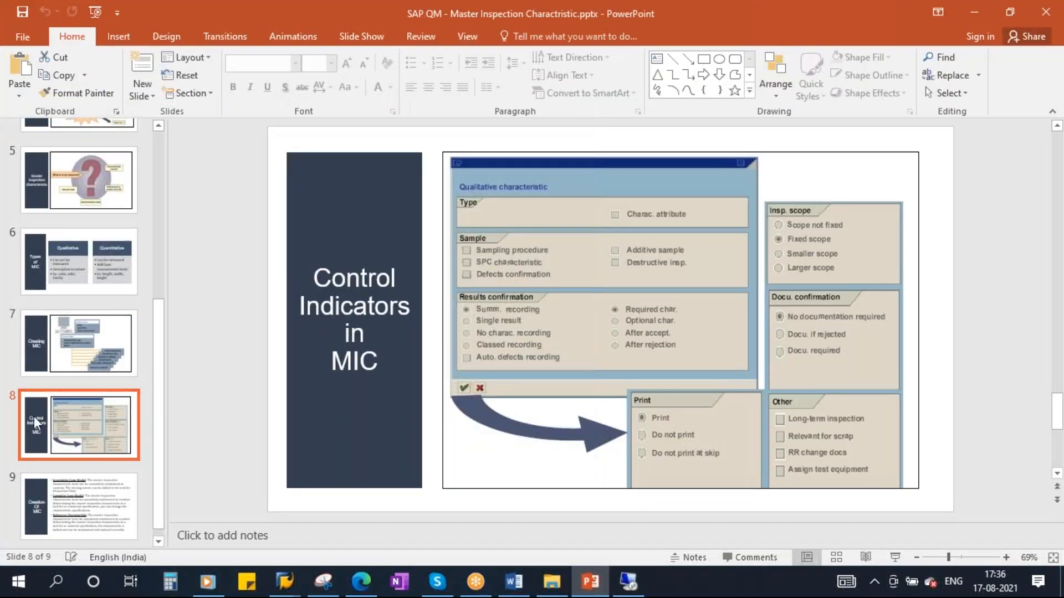
scroll(81, 493, down, 1)
click(81, 494)
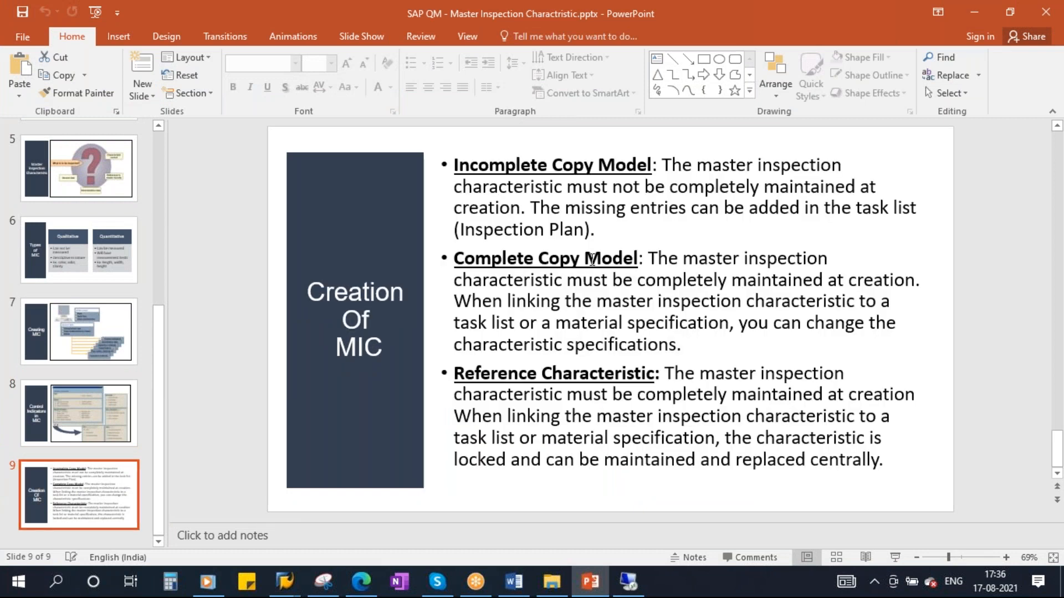
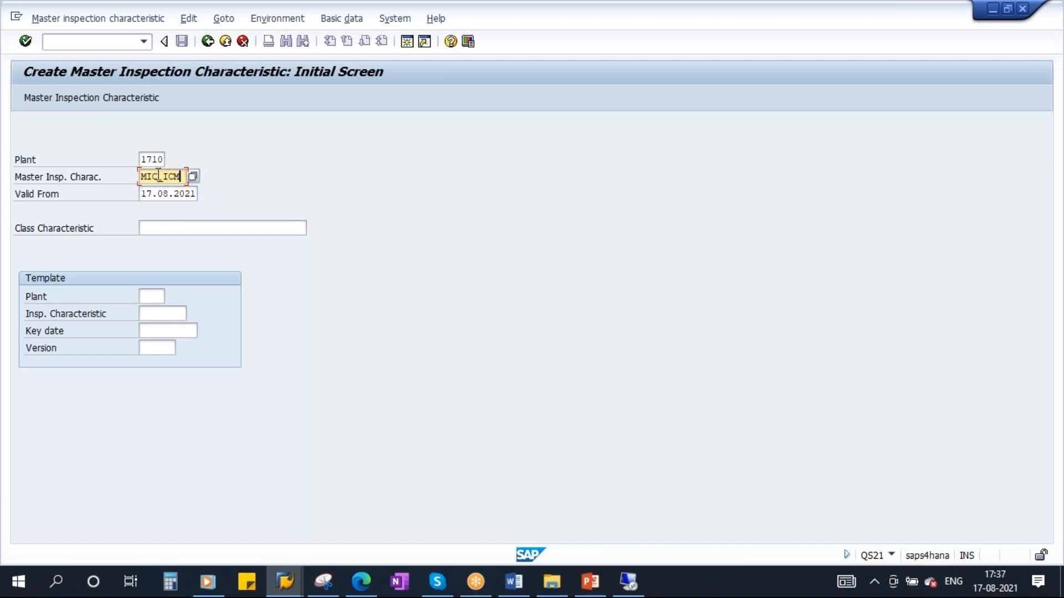
- Start master inspection characteristic MIC_ICM for plant 1710 as a quantitative characteristic with status 2 Released
drag(159, 175, 141, 176)
key(Right)
key(Right)
key(Right)
click(25, 41)
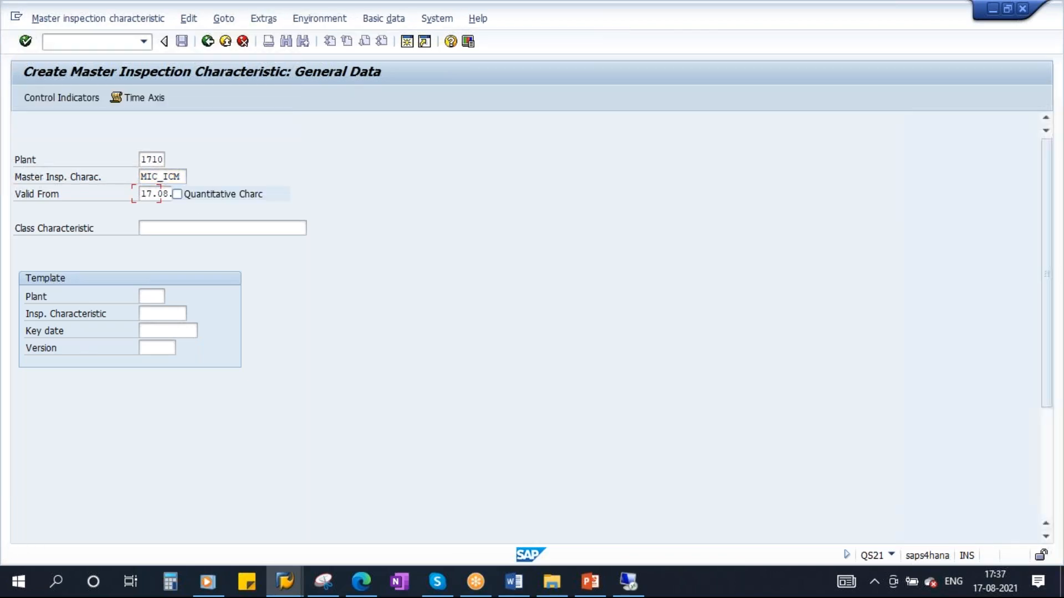
click(217, 197)
click(308, 245)
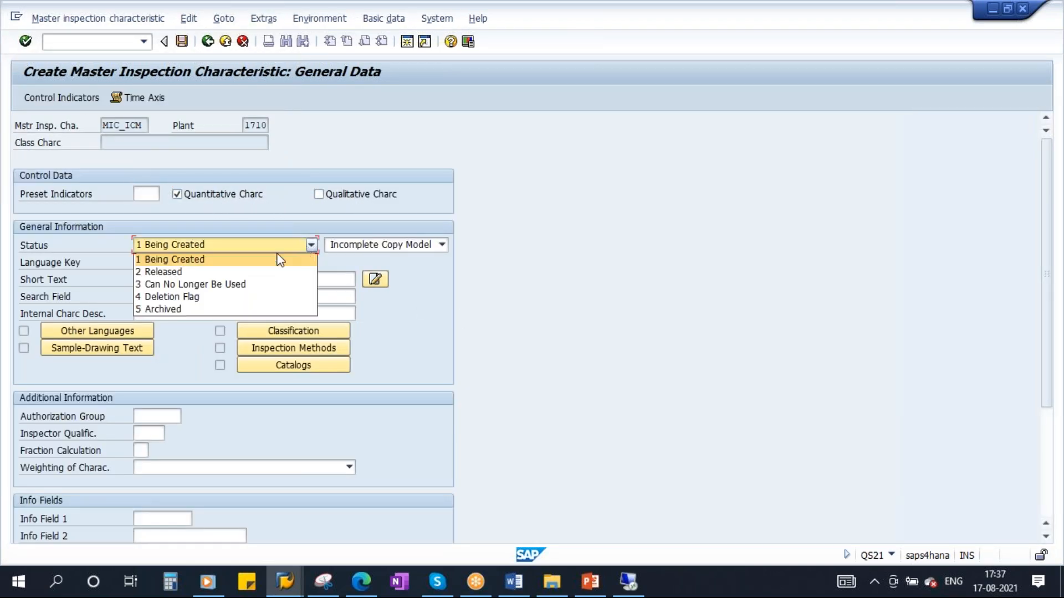
click(279, 272)
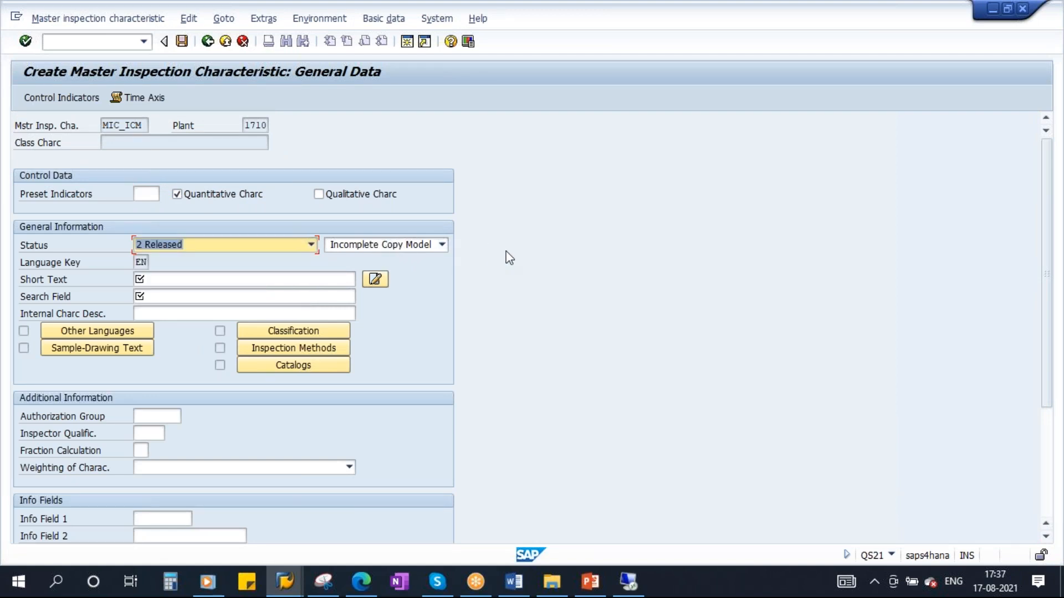
- Copy the characteristic name MIC_ICM into both its short text and search field
click(167, 279)
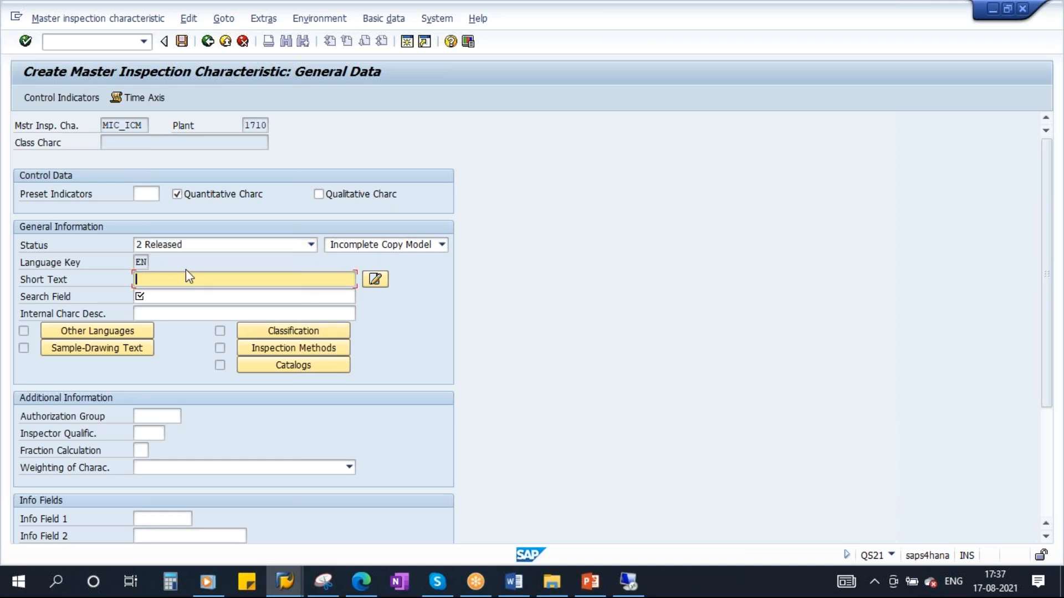
drag(144, 127, 79, 133)
key(ctrl+c)
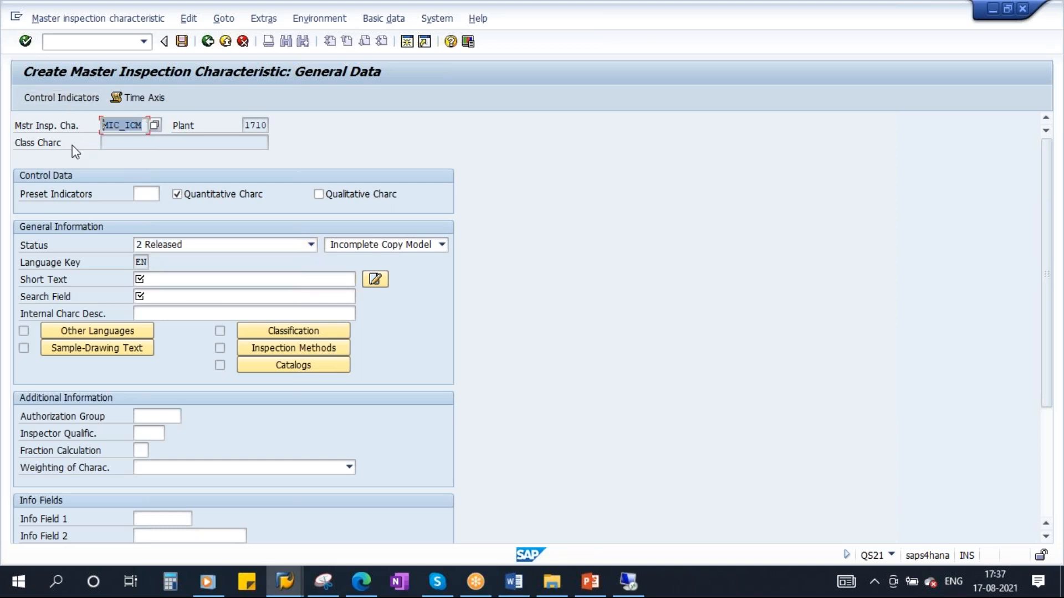
click(153, 280)
key(ctrl+v)
click(152, 295)
key(ctrl+v)
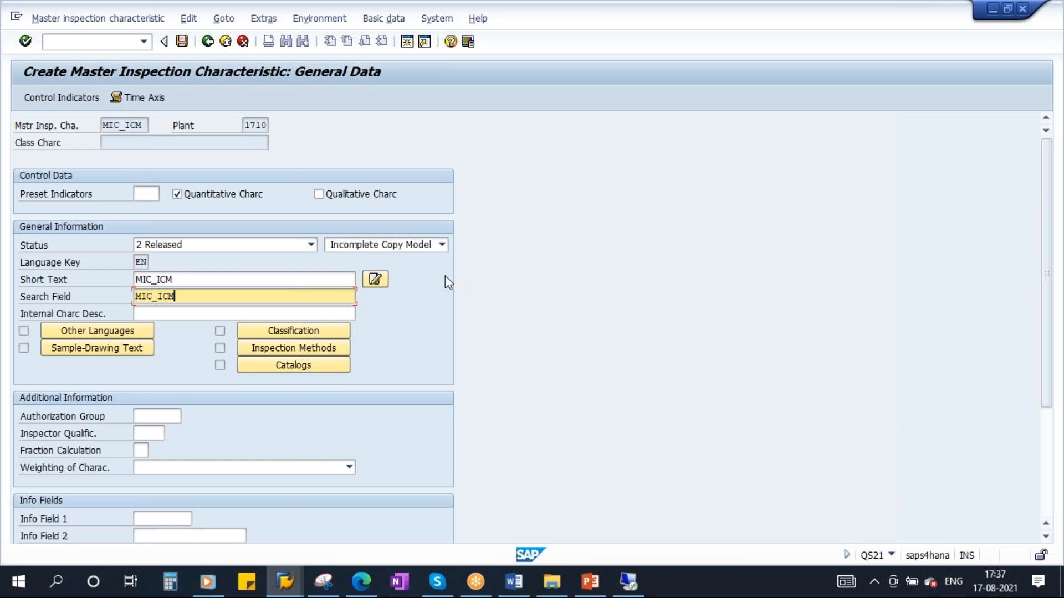
- Activate lower and upper specification limits, target value check and sampling procedure for MIC_ICM, keep the other indicators' defaults, and save without quantitative data
key(Return)
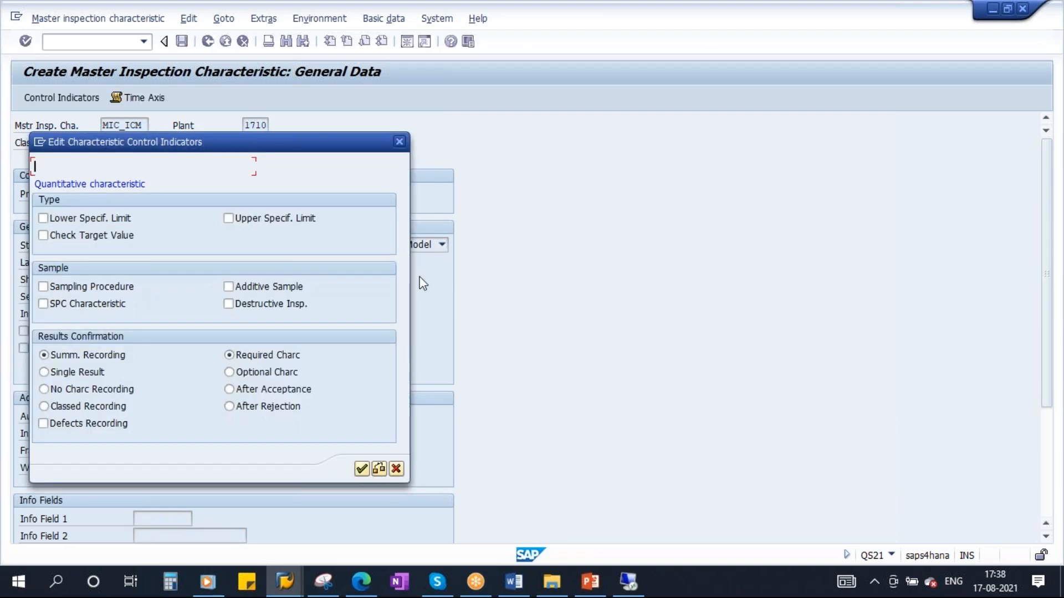
drag(217, 141, 515, 154)
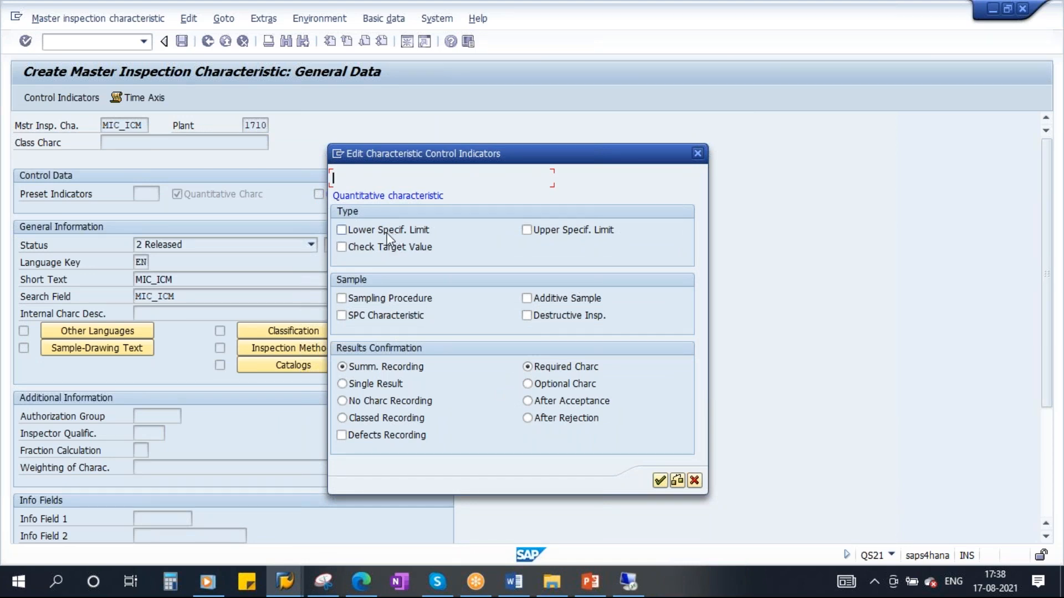
click(570, 230)
click(399, 247)
click(394, 300)
click(659, 481)
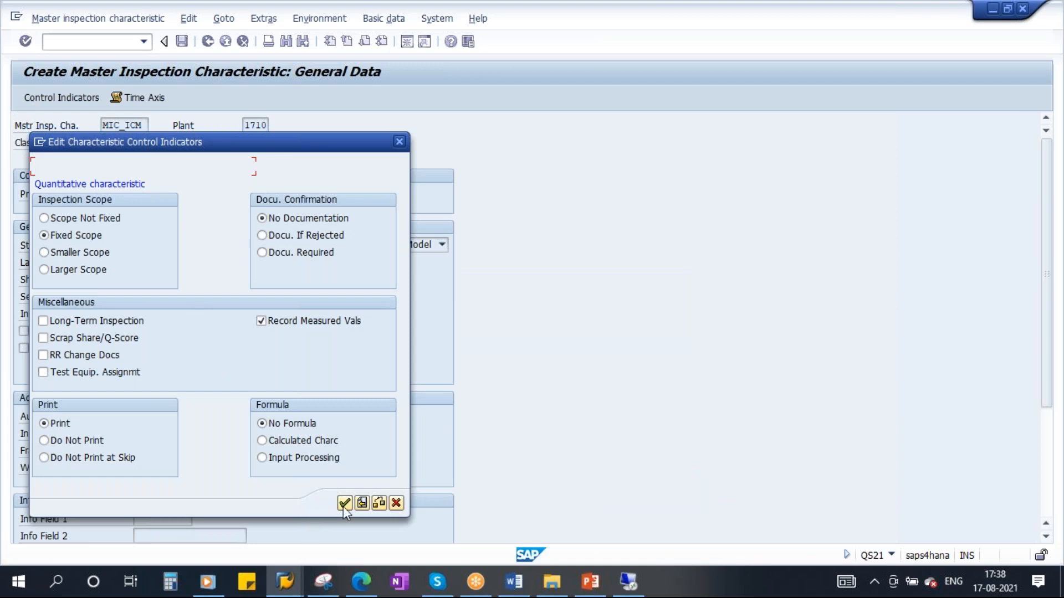
key(Return)
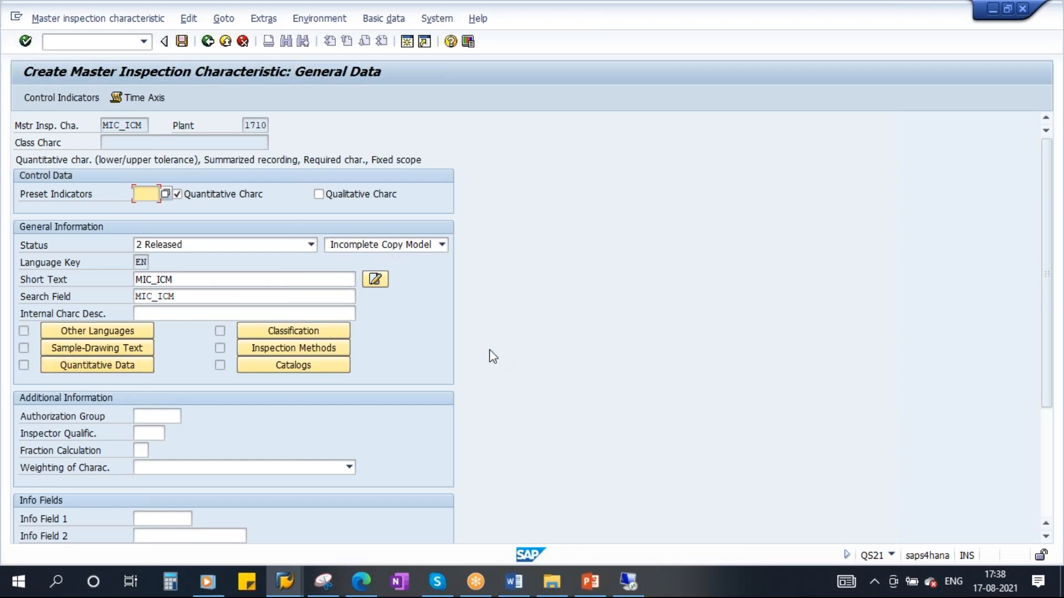
key(shift+Tab)
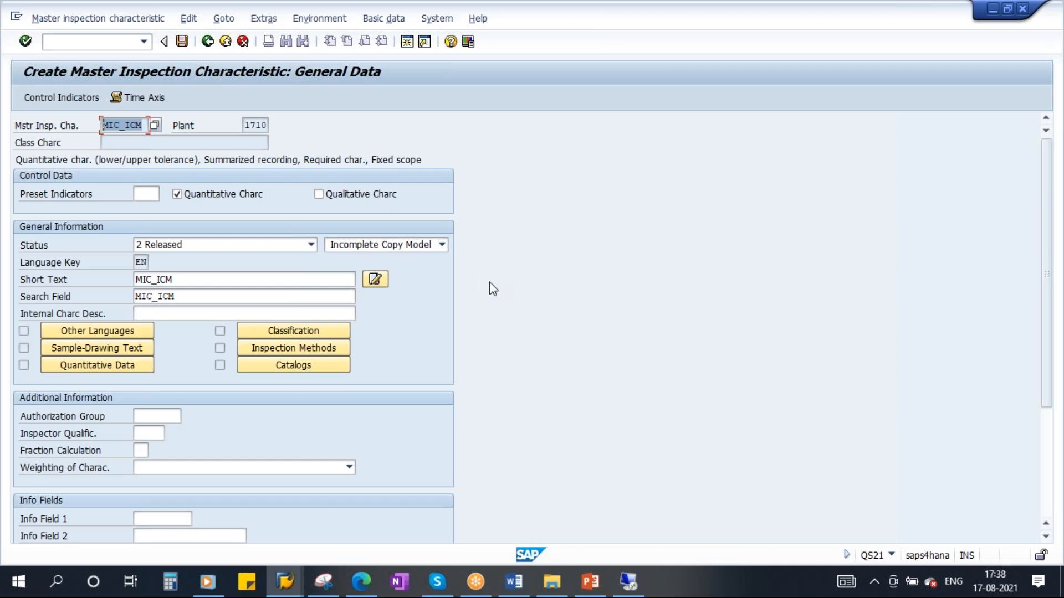
click(182, 42)
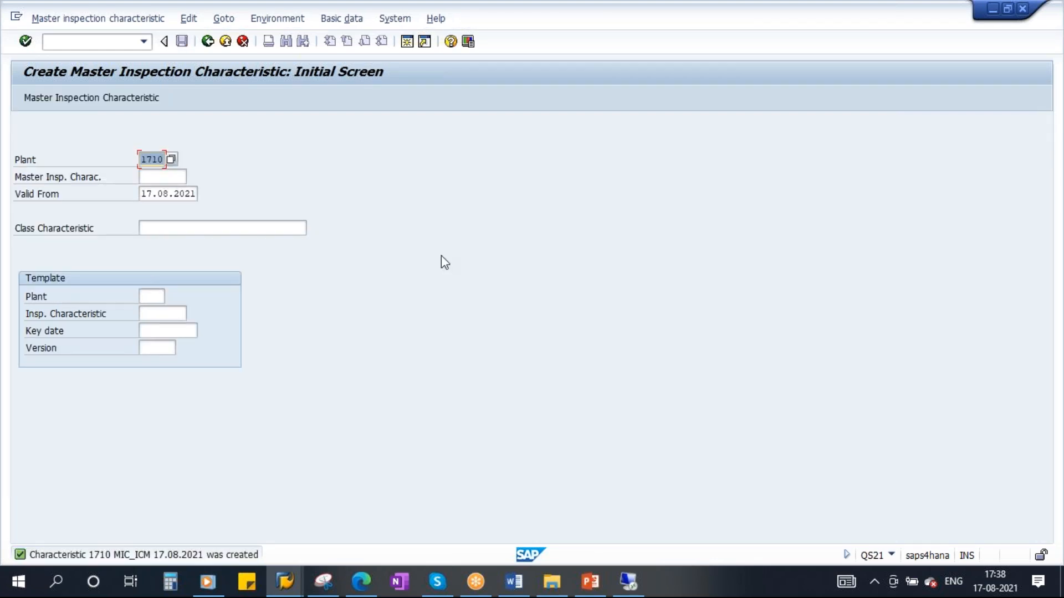
- Enter MIC_CCM as the master inspection characteristic for plant 1710 and open its general data
click(157, 193)
click(160, 176)
text(MIC)
click(173, 193)
key(BackSpace)
key(BackSpace)
key(BackSpace)
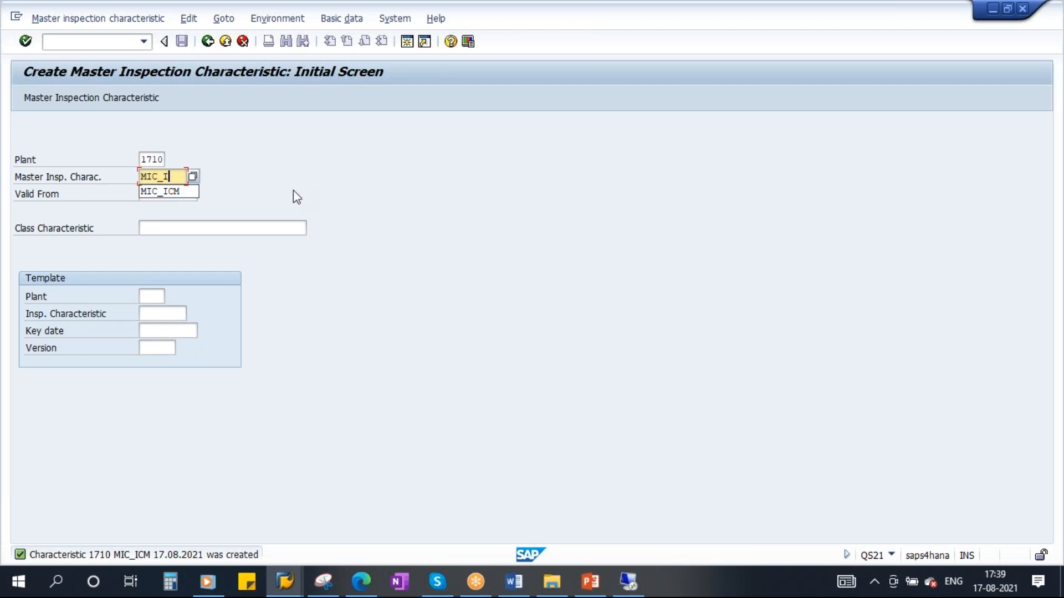
text(C)
text(CM)
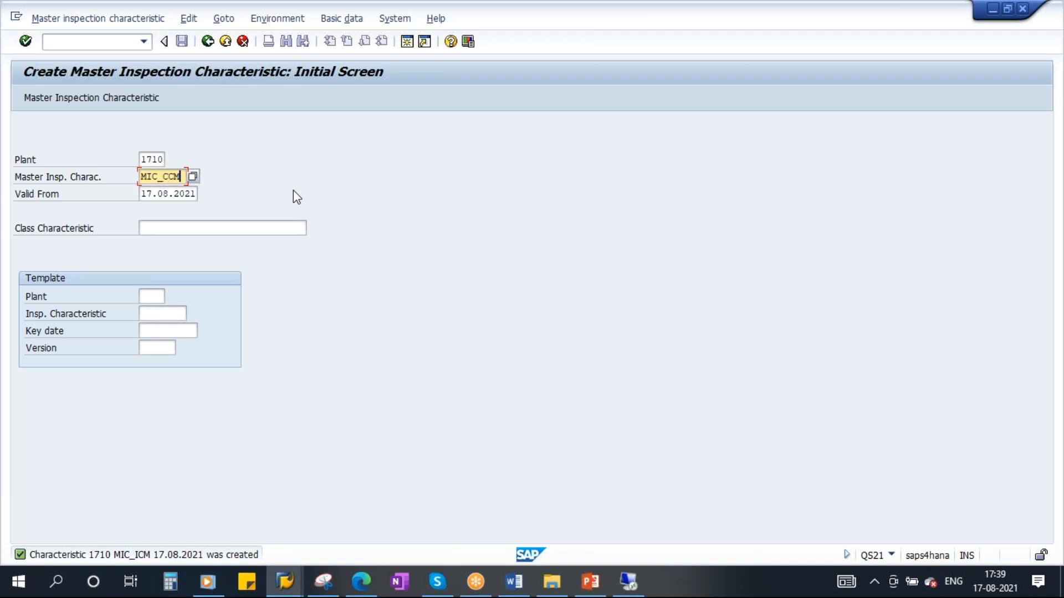
key(Return)
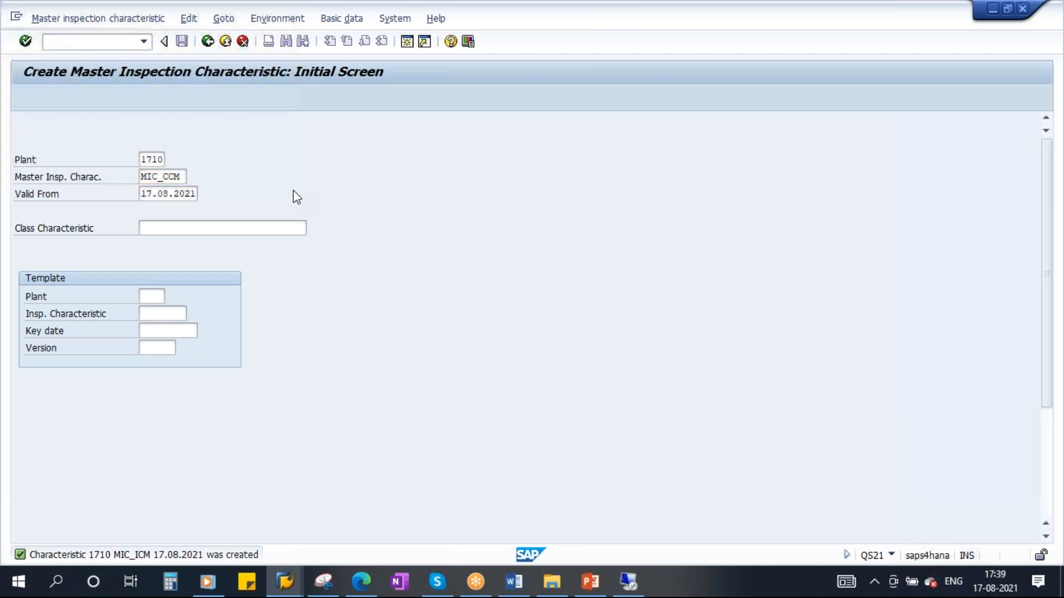
- Make the characteristic quantitative, with status Released and type Complete Copy Model
click(238, 196)
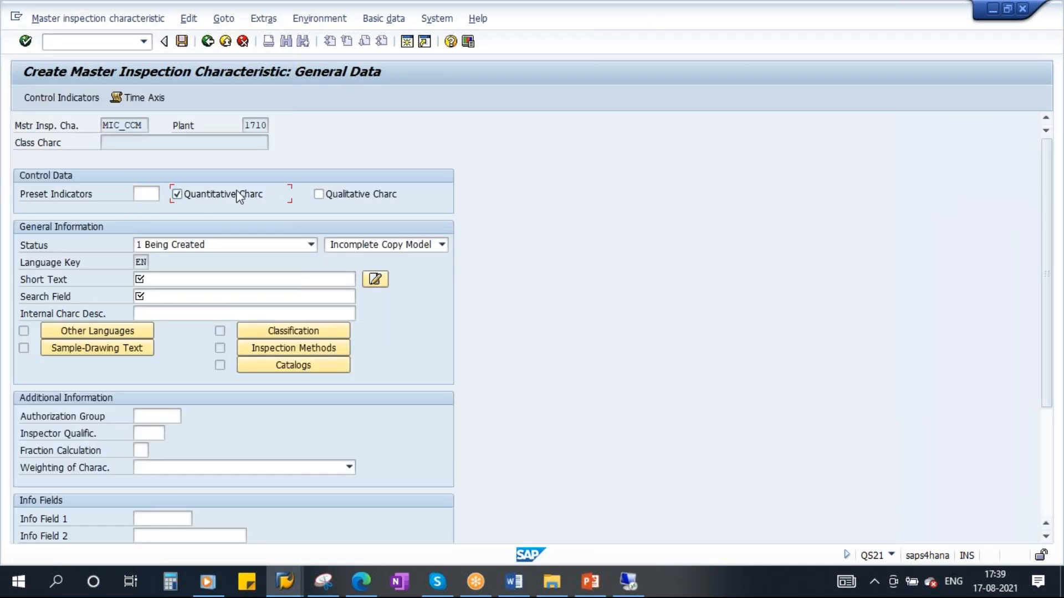
click(220, 250)
click(166, 273)
click(353, 248)
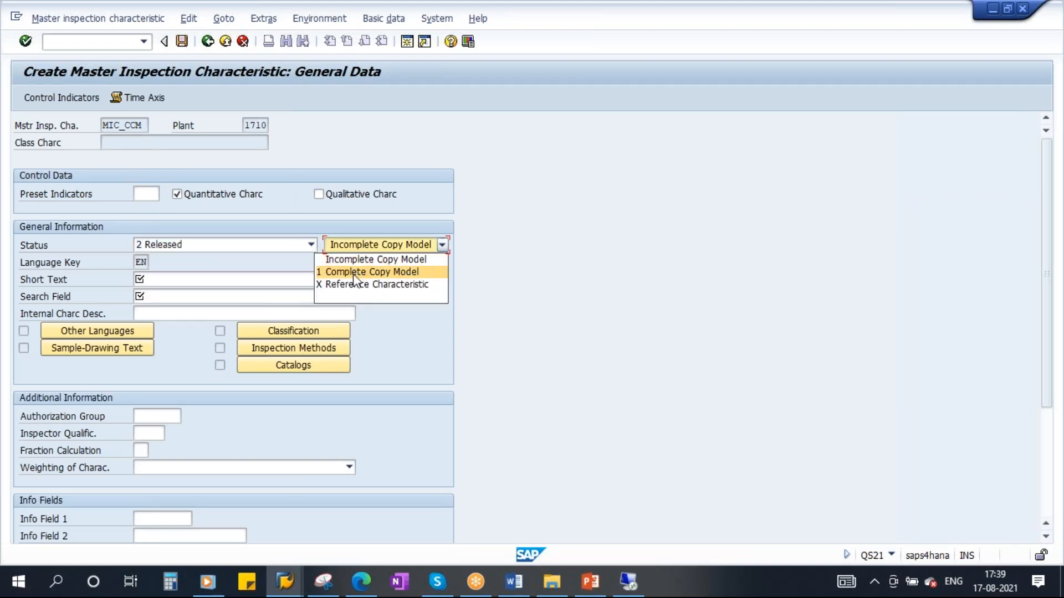
click(355, 272)
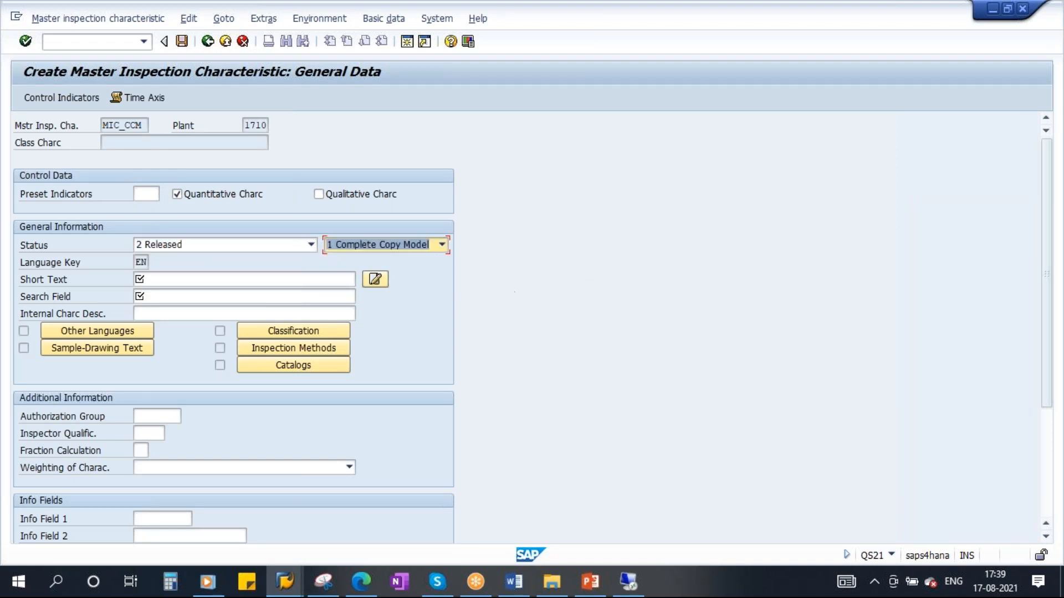
- Copy the characteristic name MIC_CCM into the short text and the search field
click(146, 281)
drag(145, 127, 22, 133)
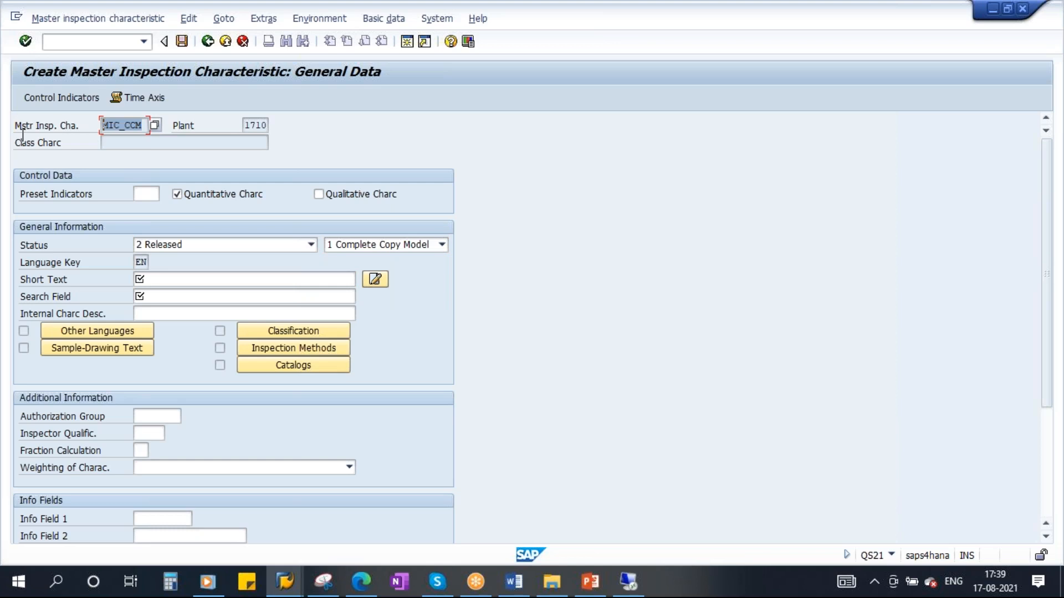
key(ctrl+c)
click(145, 280)
key(ctrl+v)
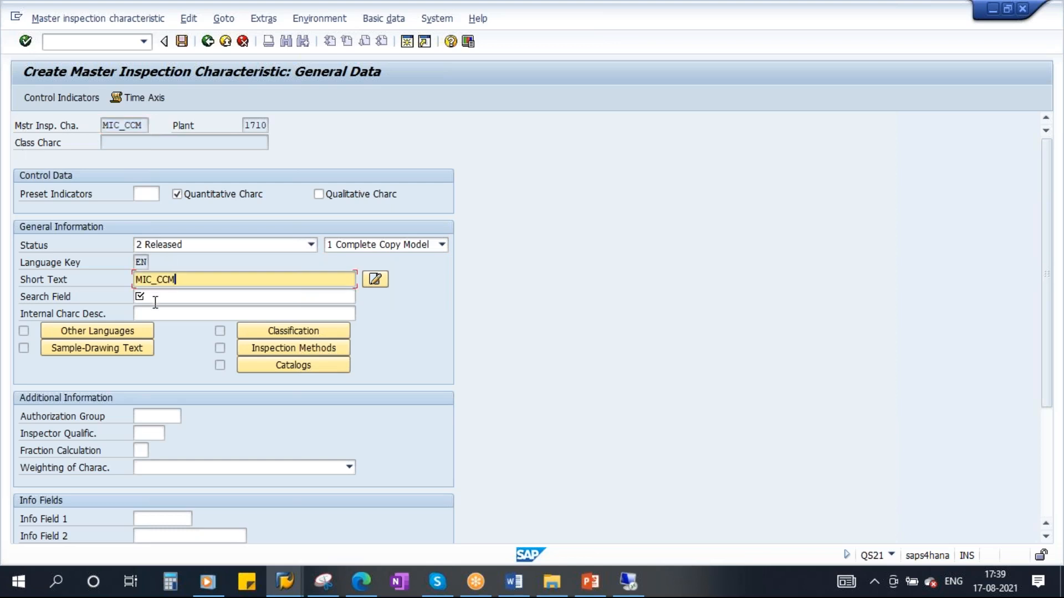
click(155, 297)
key(ctrl+v)
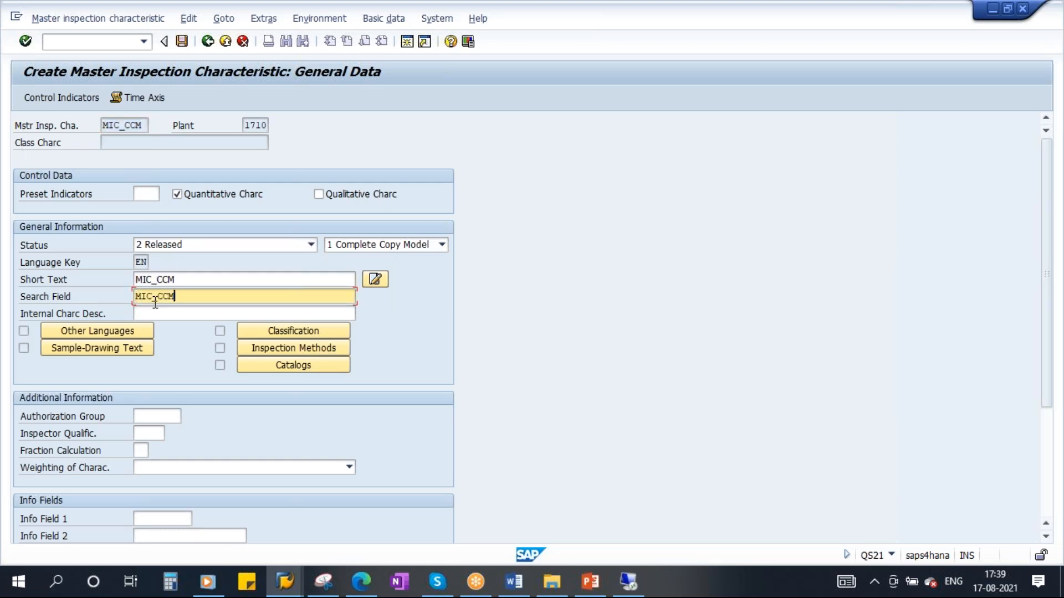
- Set the control indicators to lower/upper tolerance, summarized recording, required characteristic and fixed scope, and continue without a tolerance key
click(65, 94)
click(83, 219)
click(232, 219)
click(100, 238)
click(78, 287)
click(361, 469)
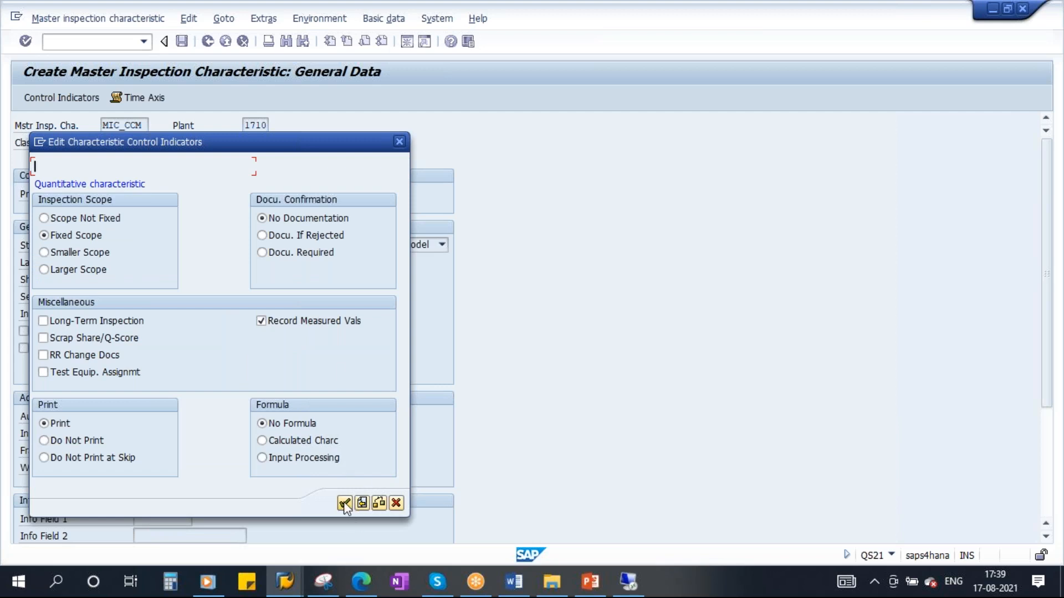
drag(328, 139, 608, 139)
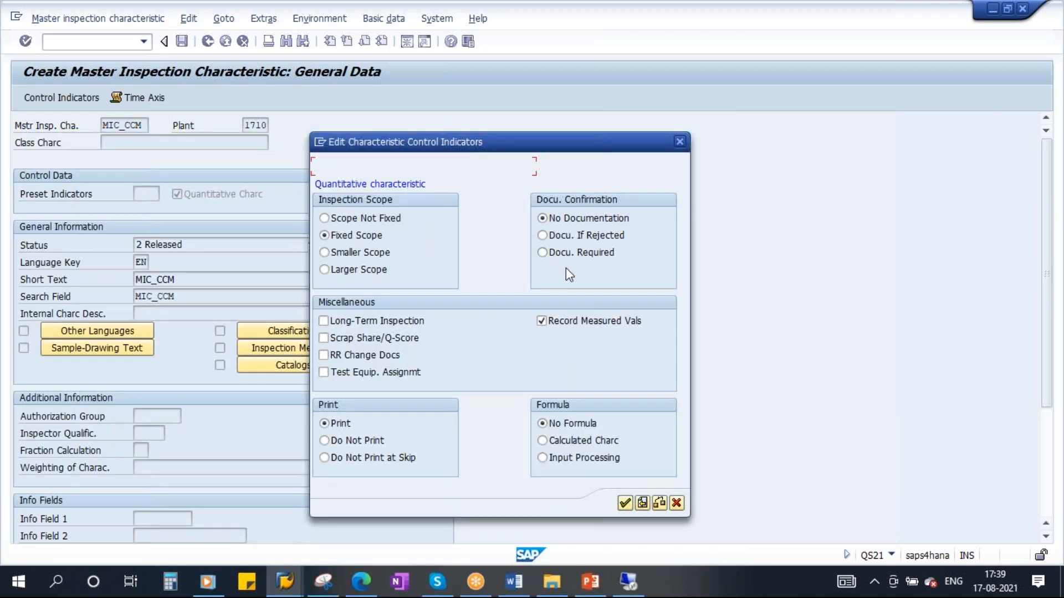
click(624, 502)
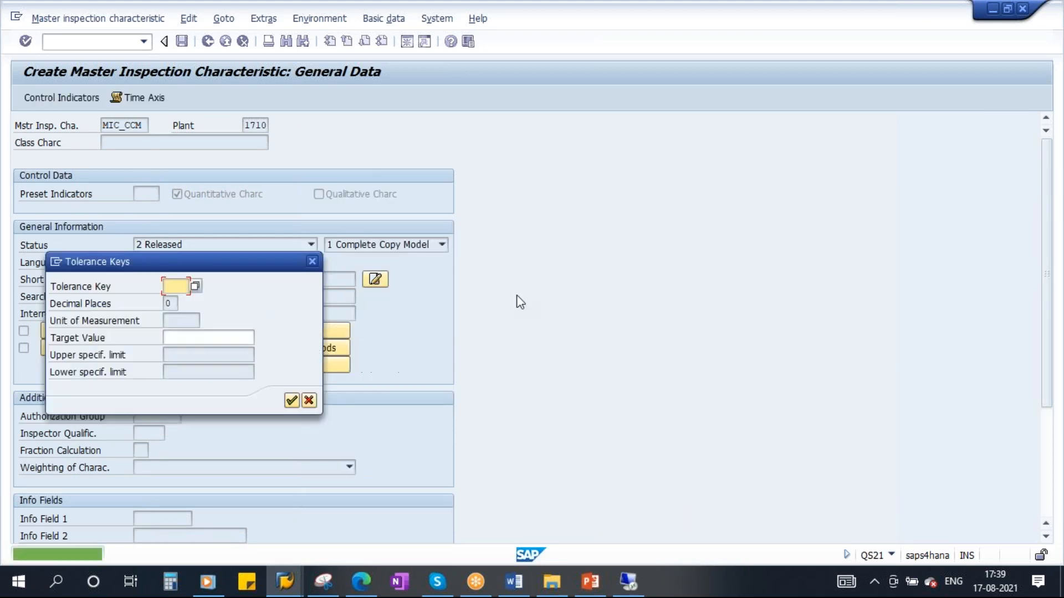
click(292, 403)
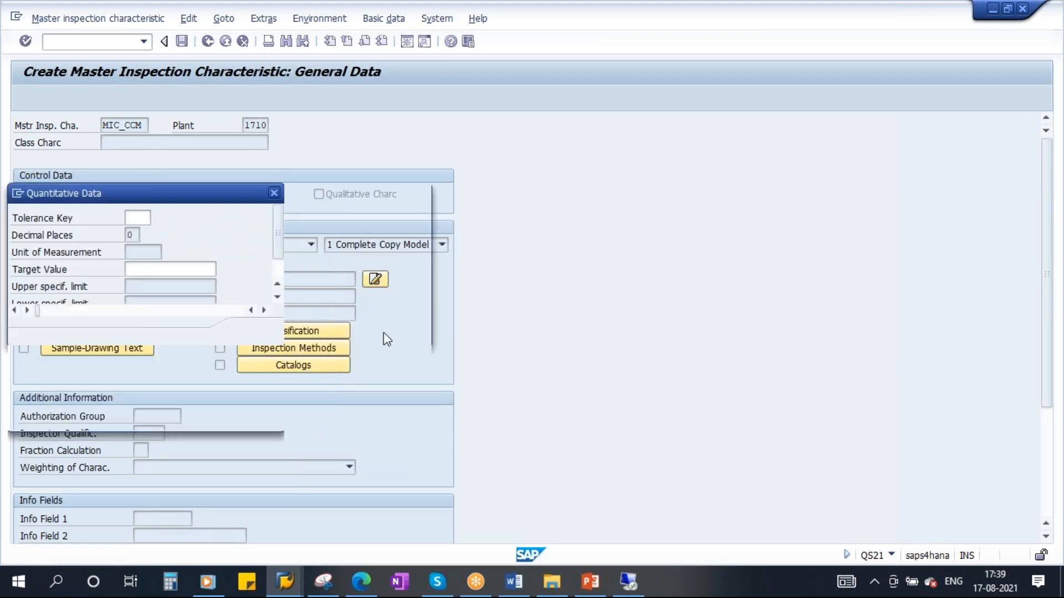
- Switch to PowerPoint and read the Complete Copy Model definition on the Creation Of MIC slide
click(590, 582)
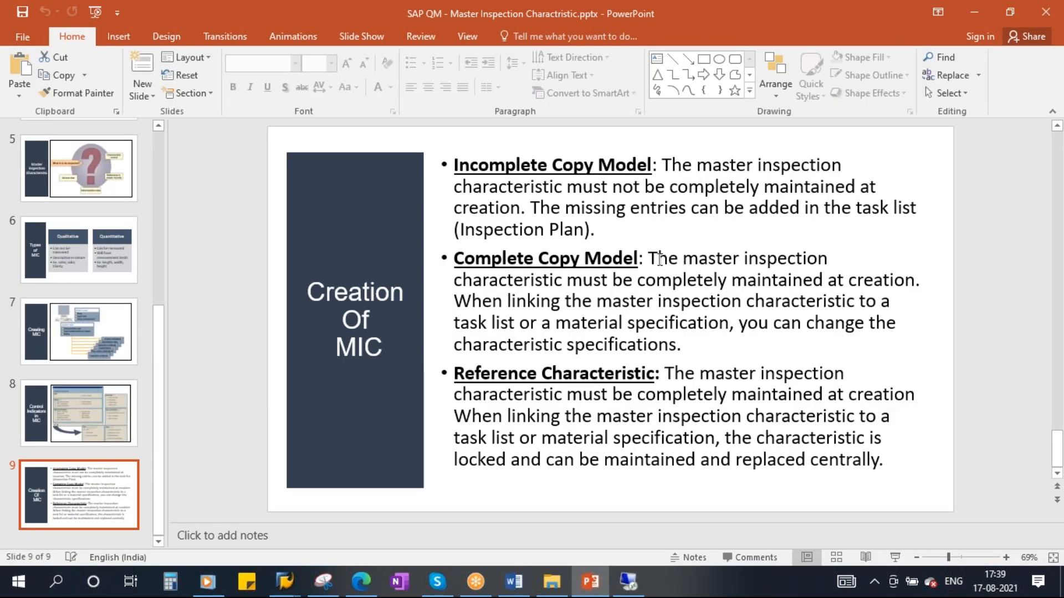
drag(651, 259, 867, 281)
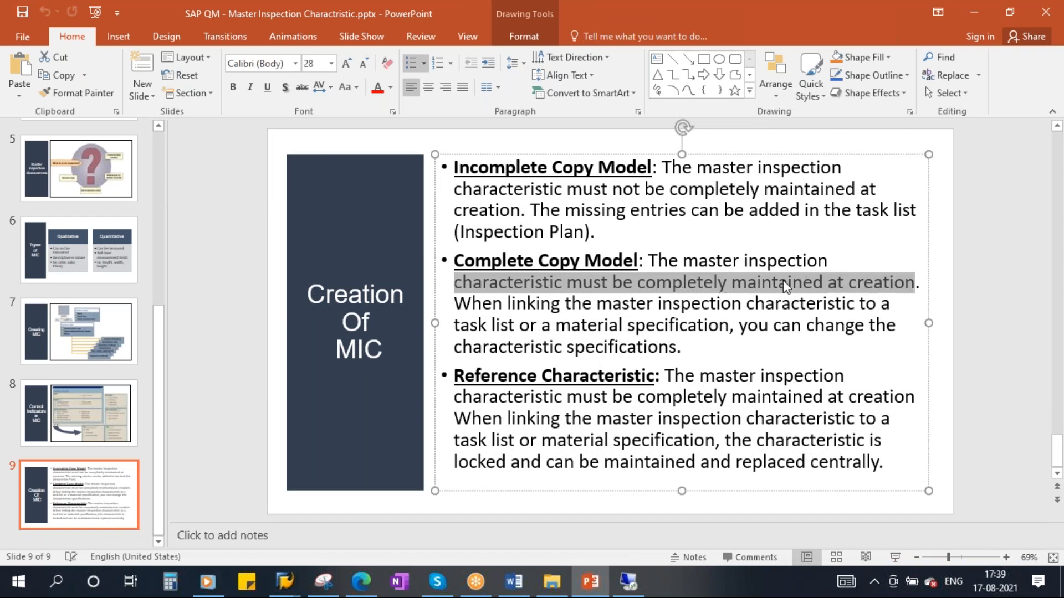
click(824, 282)
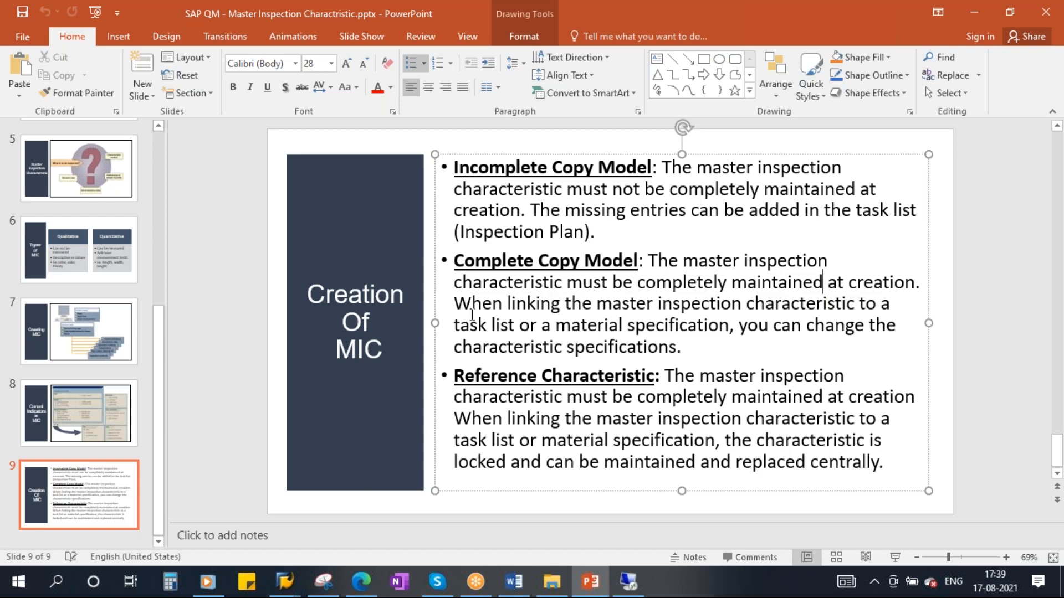
drag(455, 304, 887, 305)
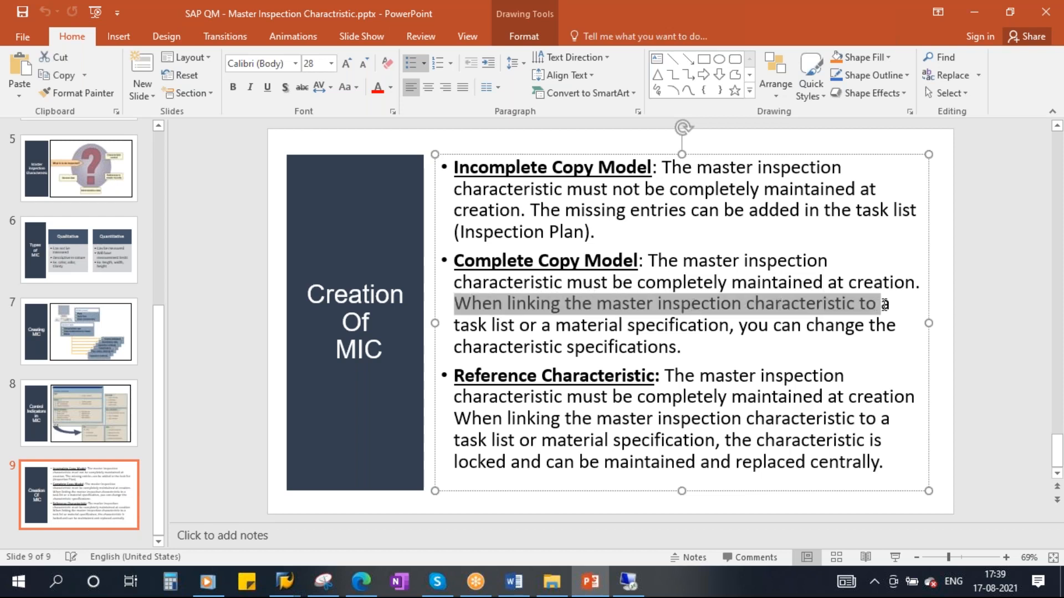
drag(473, 329, 729, 327)
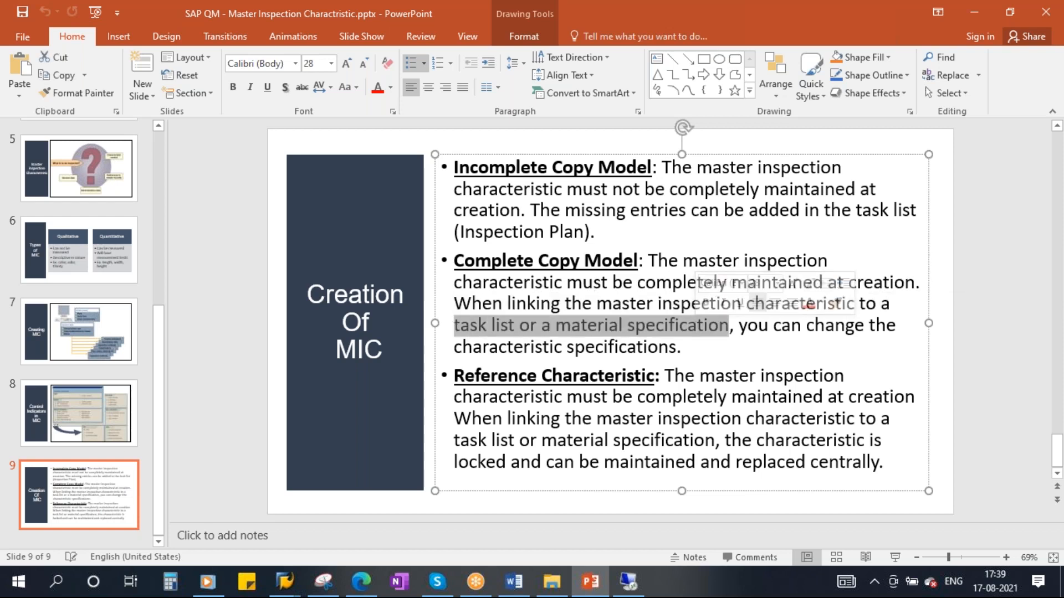
click(683, 348)
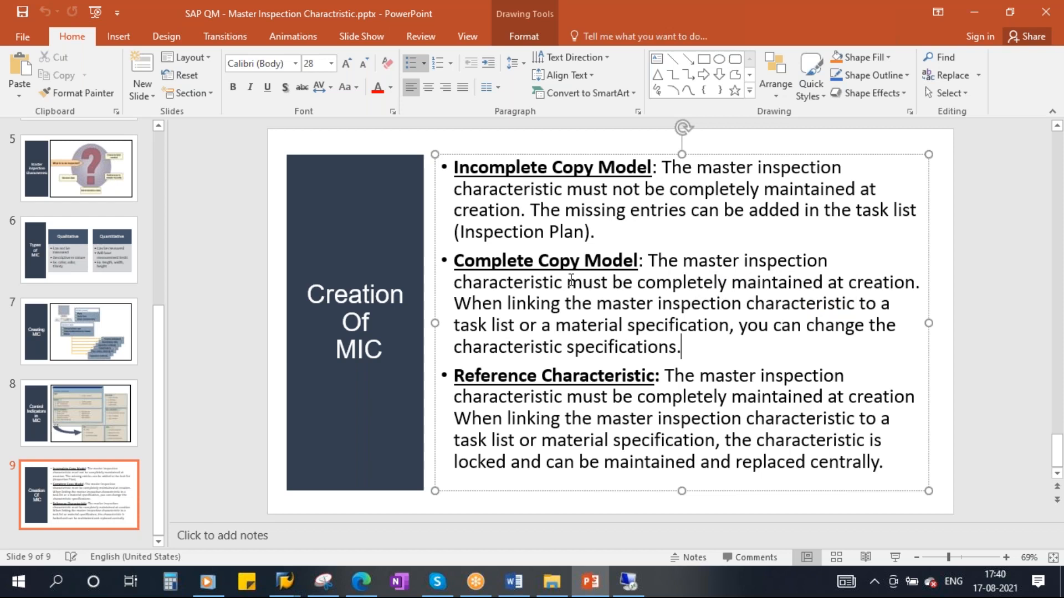
click(656, 260)
click(597, 346)
click(1035, 174)
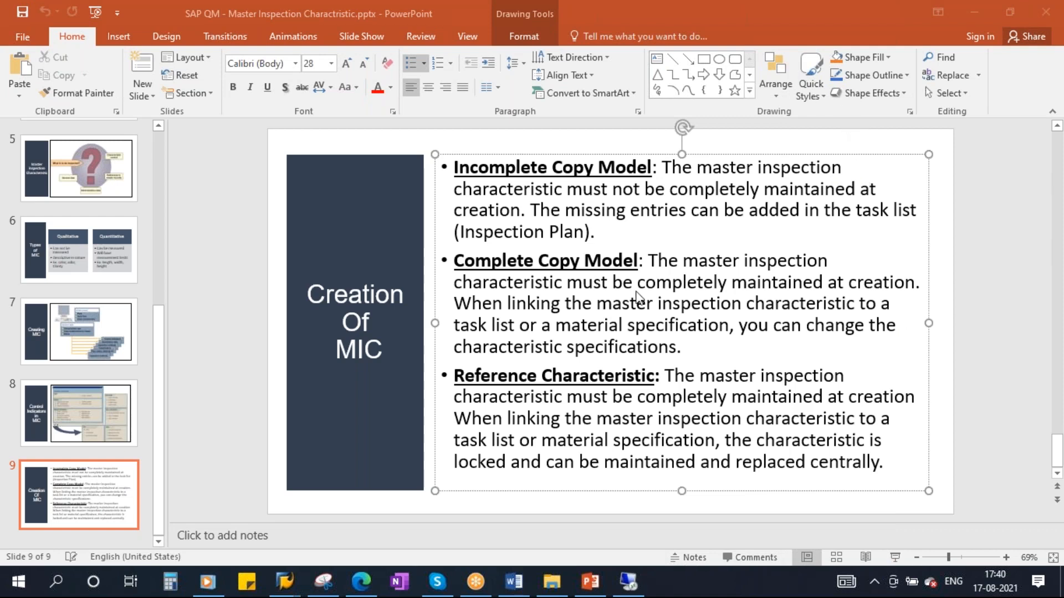
click(594, 347)
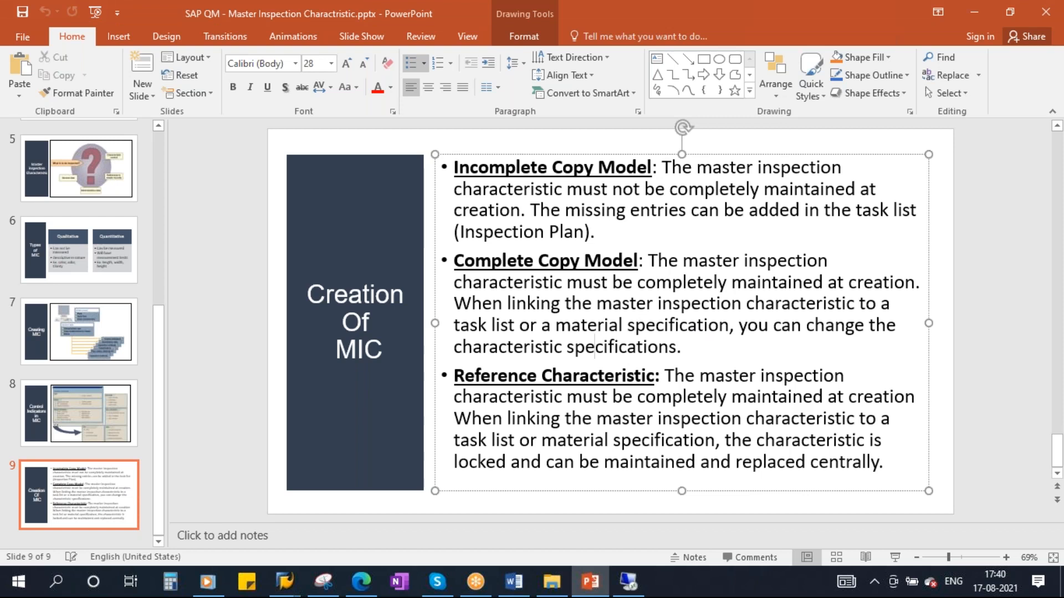
- Back in SAP, set the quantitative data's target value to 5 and lower limit to 3, fill in the upper limit, and save the characteristic
key(alt+Tab)
click(344, 219)
text(7)
drag(205, 189, 464, 188)
key(BackSpace)
text(5)
click(374, 255)
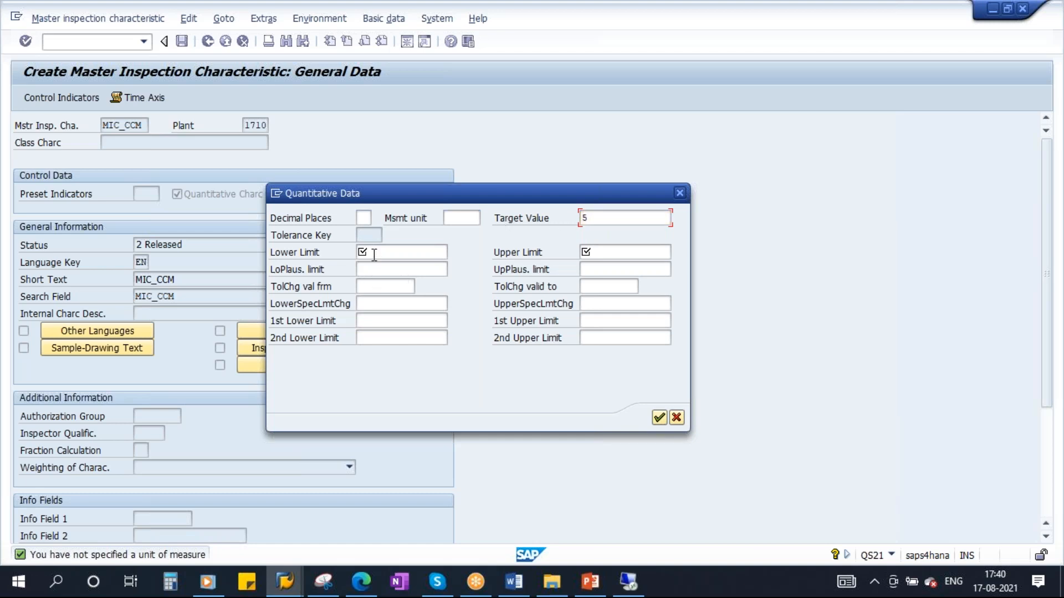
text(3)
click(638, 254)
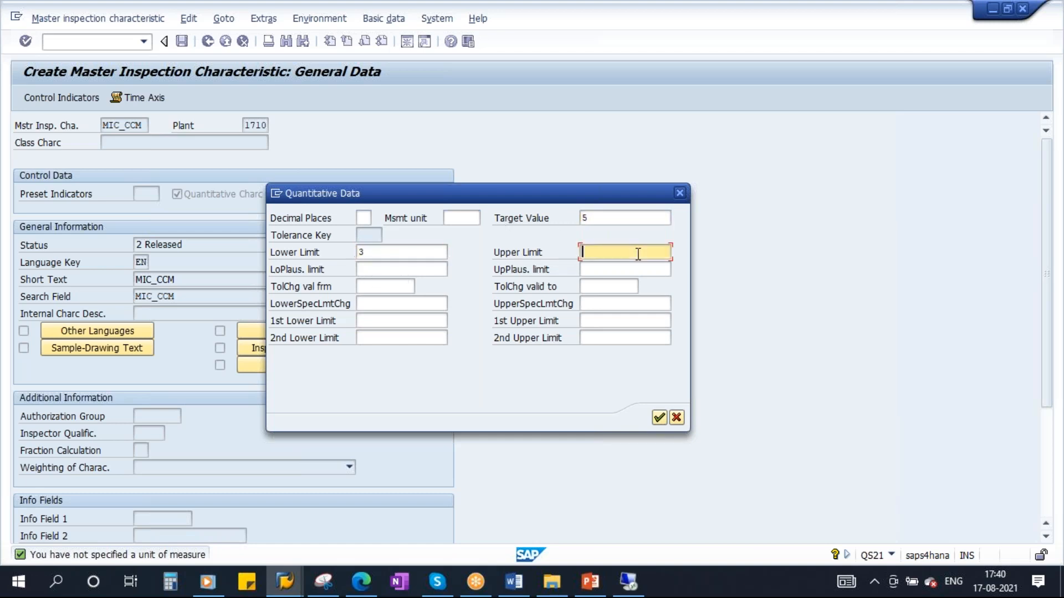
click(659, 417)
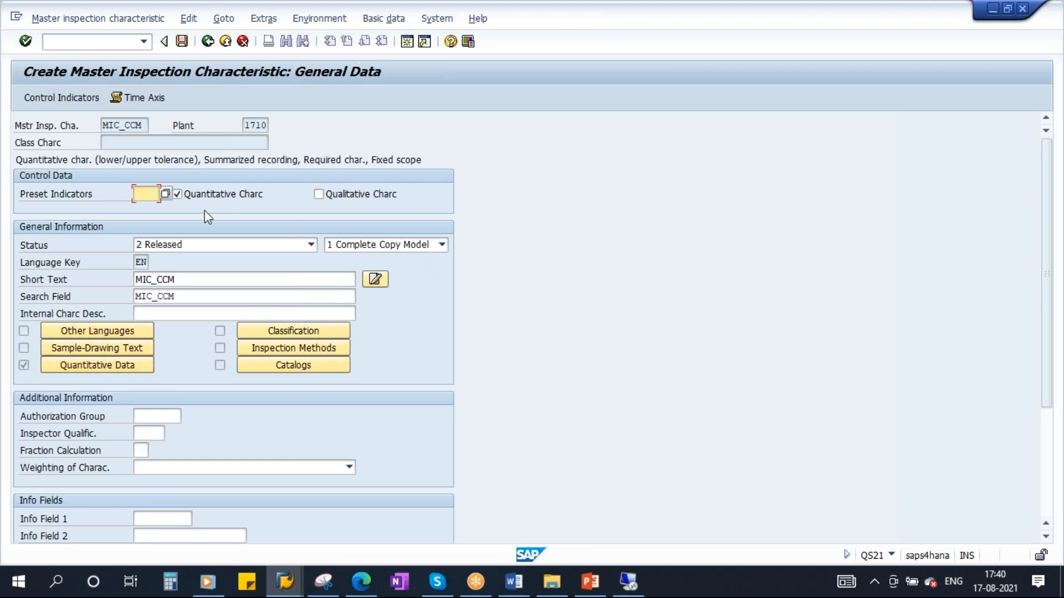
click(183, 41)
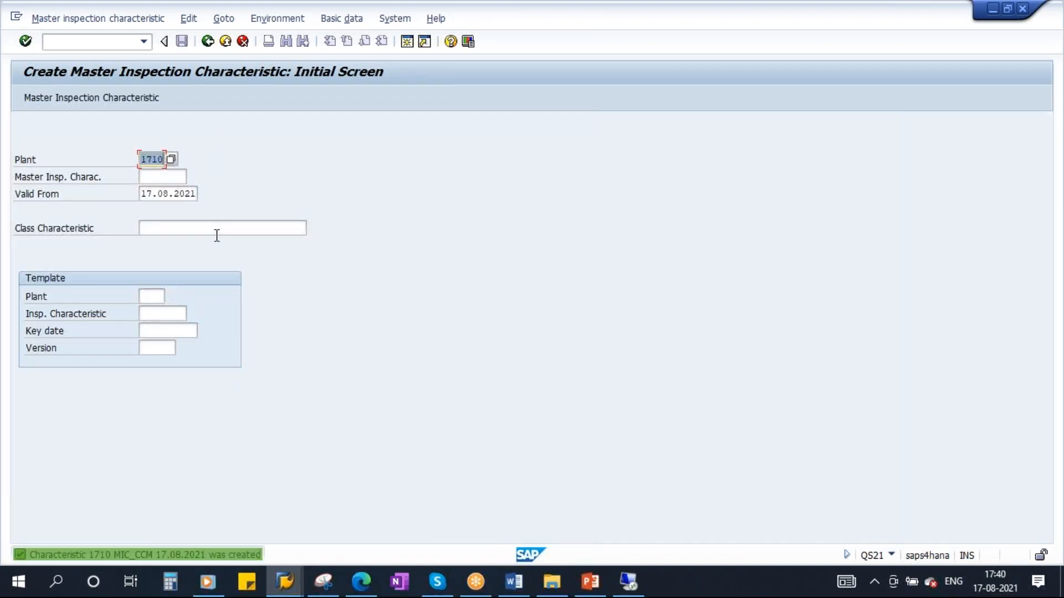
- Enter MIC_RC as the name of the next master inspection characteristic
click(178, 177)
text(M)
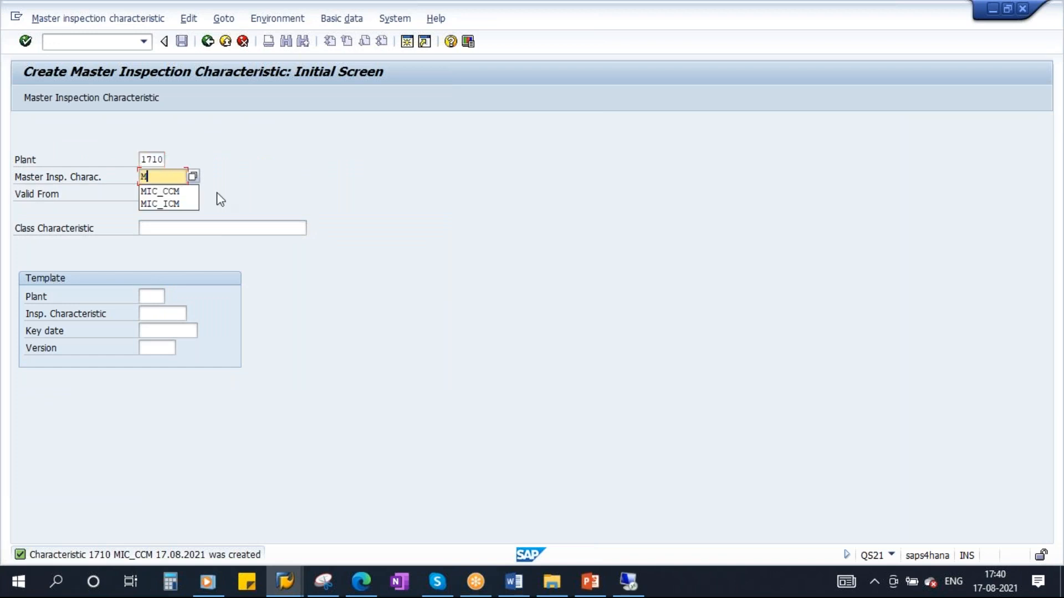
text(IC_RC)
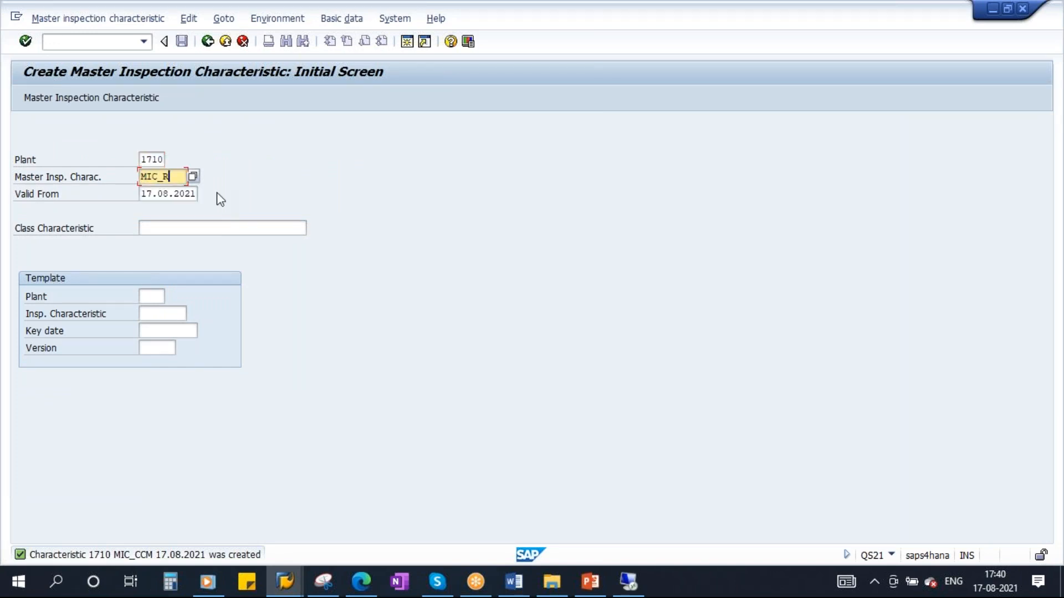
- Switch to PowerPoint, present the Creation Of MIC slide full screen and underline the Reference Characteristic definition in red ink
click(589, 582)
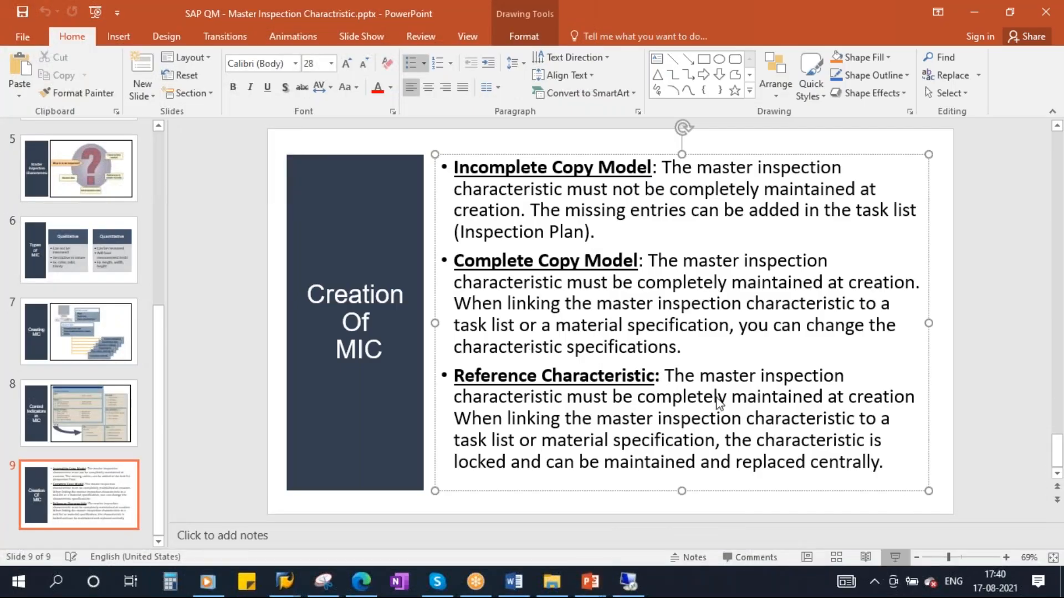
key(shift+F5)
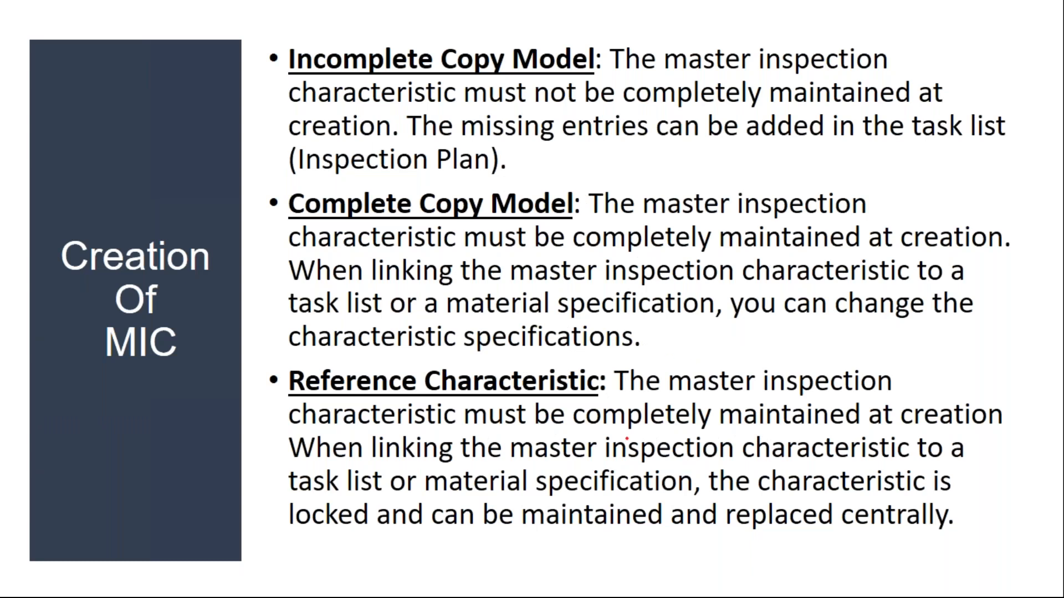
drag(626, 398, 859, 397)
drag(312, 429, 973, 426)
drag(297, 462, 971, 455)
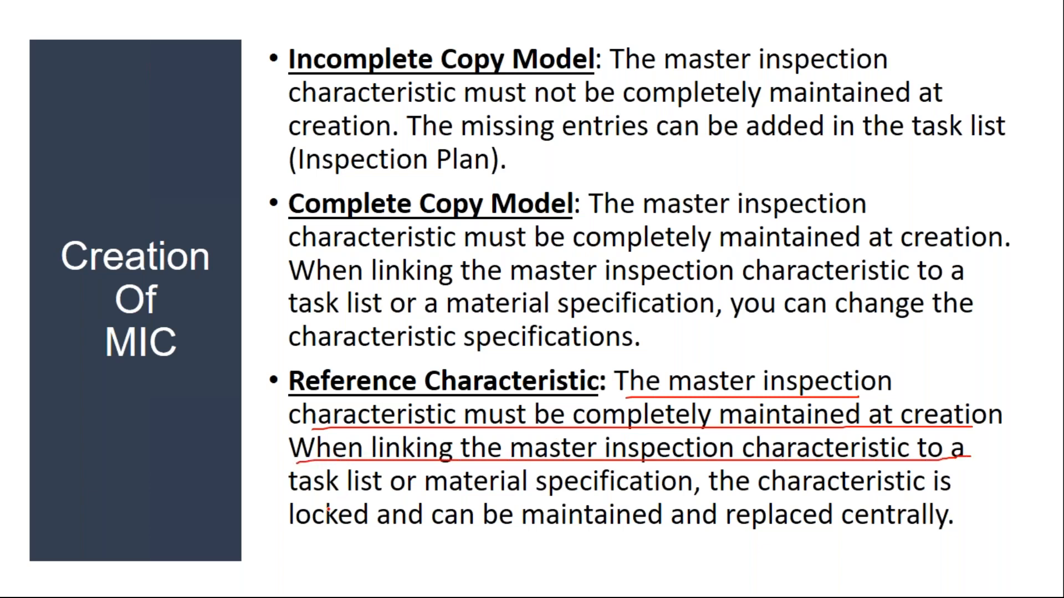
drag(291, 500, 926, 497)
drag(304, 532, 944, 534)
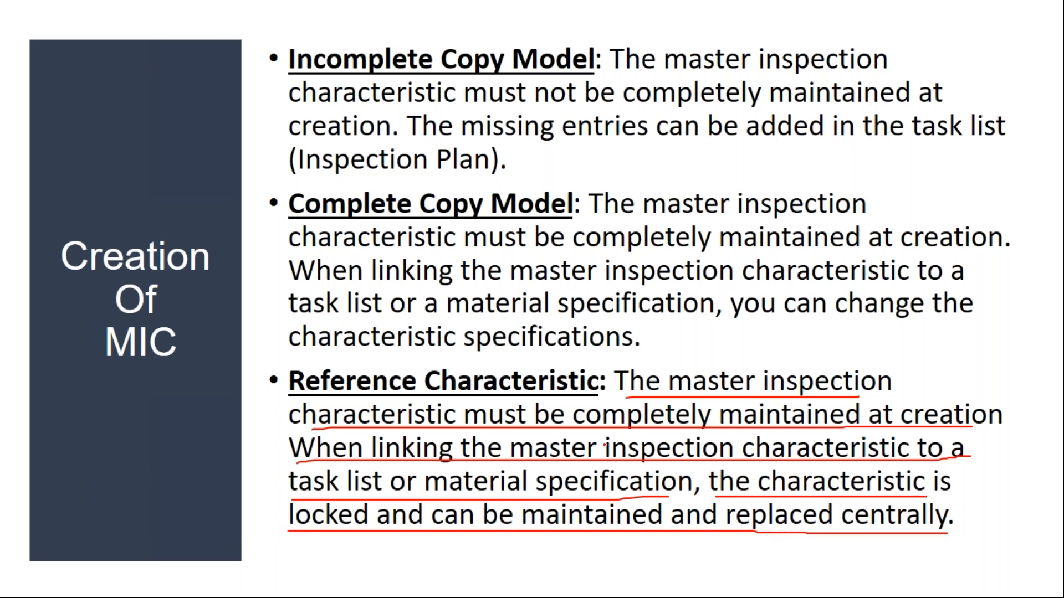
- Circle the word "maintained" and tick the Complete Copy Model and Reference Characteristic headings in red ink
mouse_move(531, 507)
mouse_down()
mouse_move(509, 512)
mouse_move(587, 486)
mouse_up()
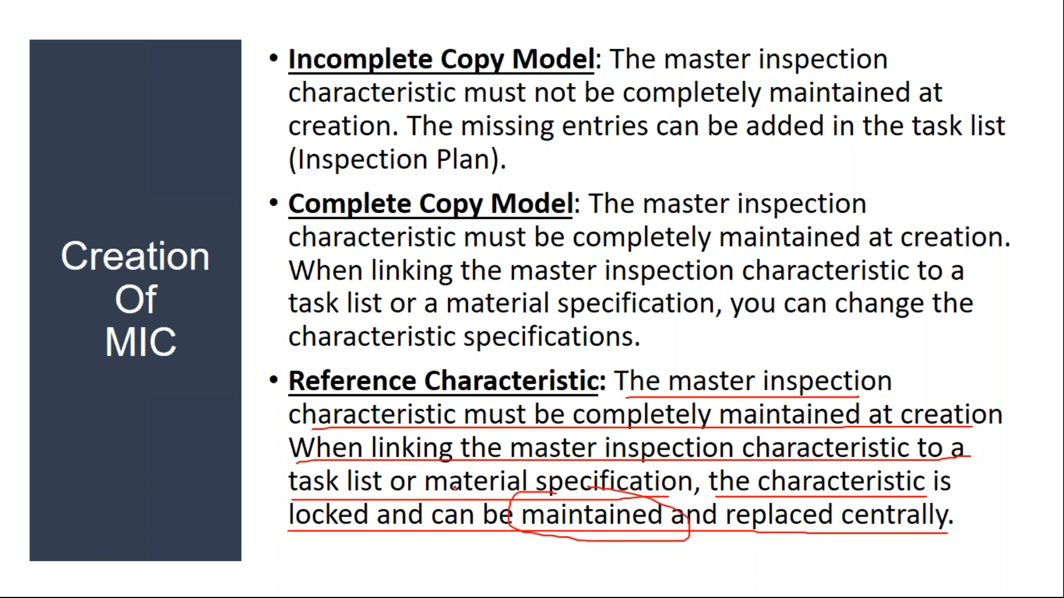
drag(284, 218, 360, 188)
drag(283, 382, 417, 341)
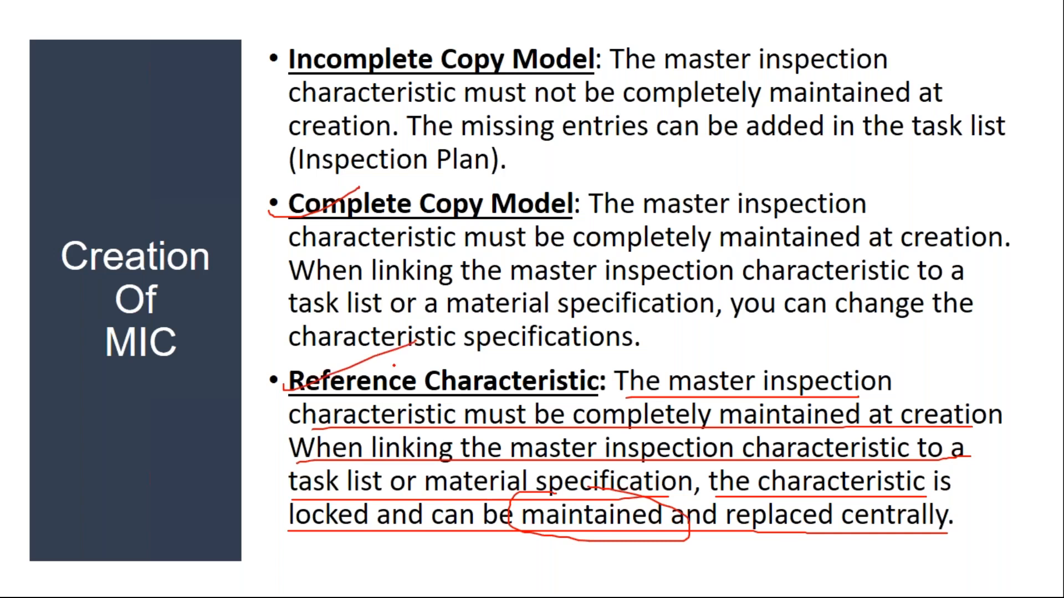
drag(556, 530, 624, 504)
- Erase the ink, end the slide show and switch back to SAP's Create Master Inspection Characteristic screen
key(e)
key(Escape)
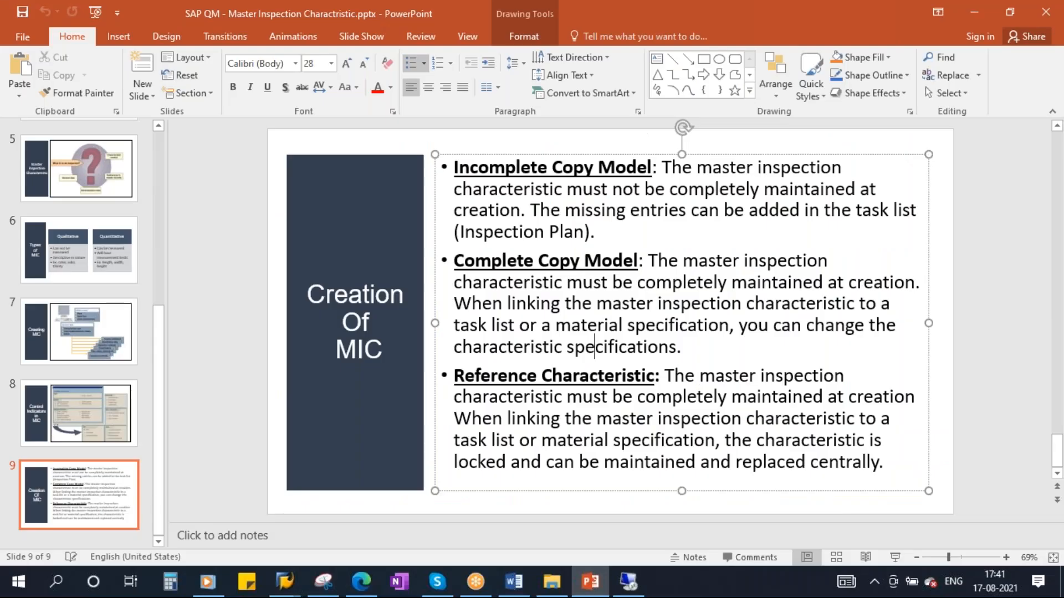
mouse_move(295, 585)
click(269, 507)
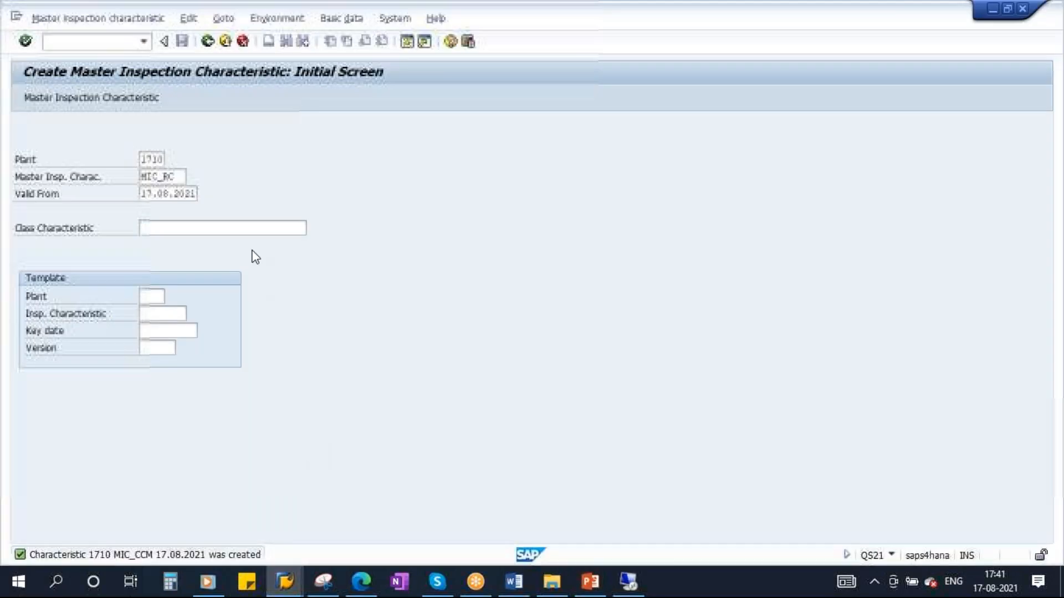
- Open the general data of MIC_RC and make it a quantitative, Released characteristic of type Reference Characteristic
key(Return)
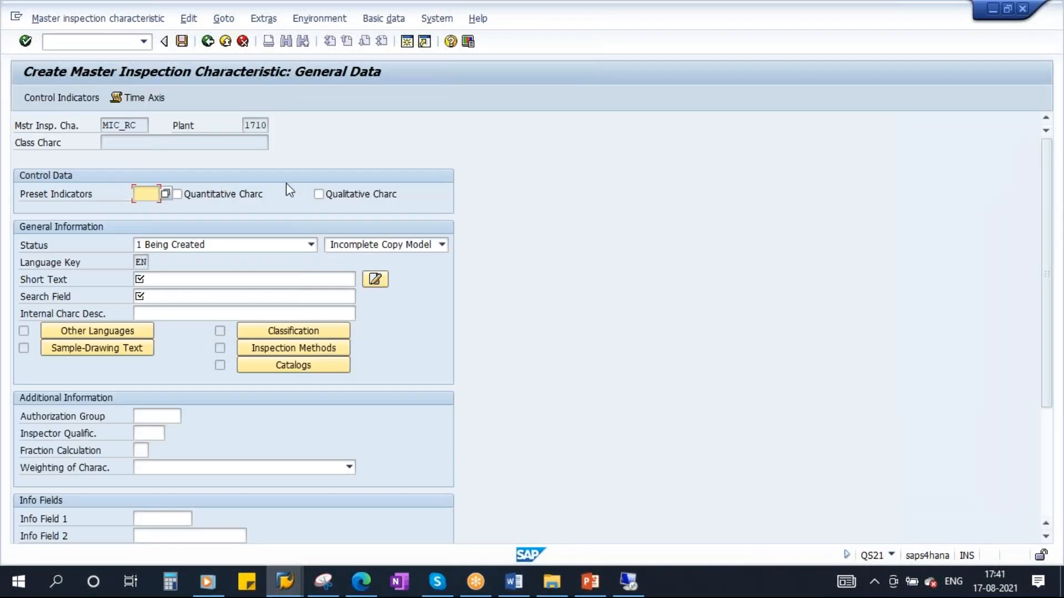
click(250, 194)
click(214, 244)
click(166, 269)
click(371, 247)
click(396, 285)
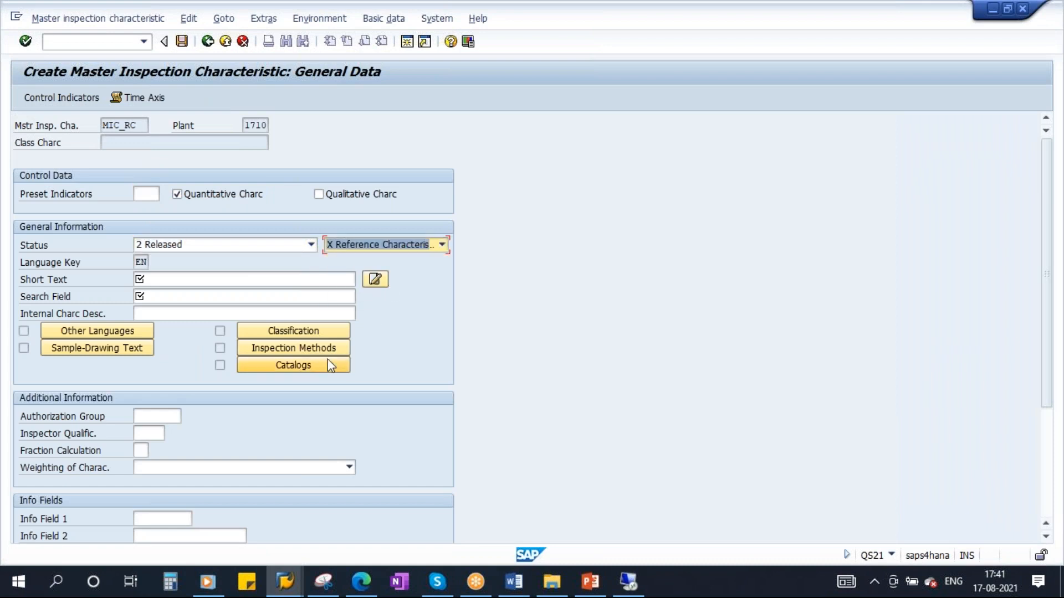
- Copy the characteristic name MIC_RC into both the Short Text and the Search Field
click(165, 279)
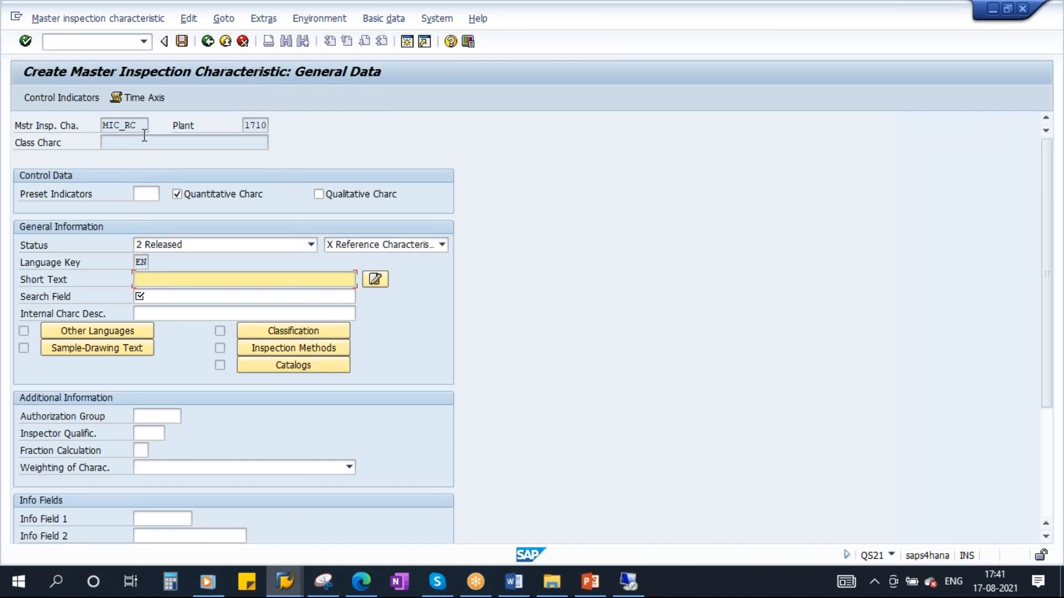
drag(145, 130, 51, 130)
key(ctrl+c)
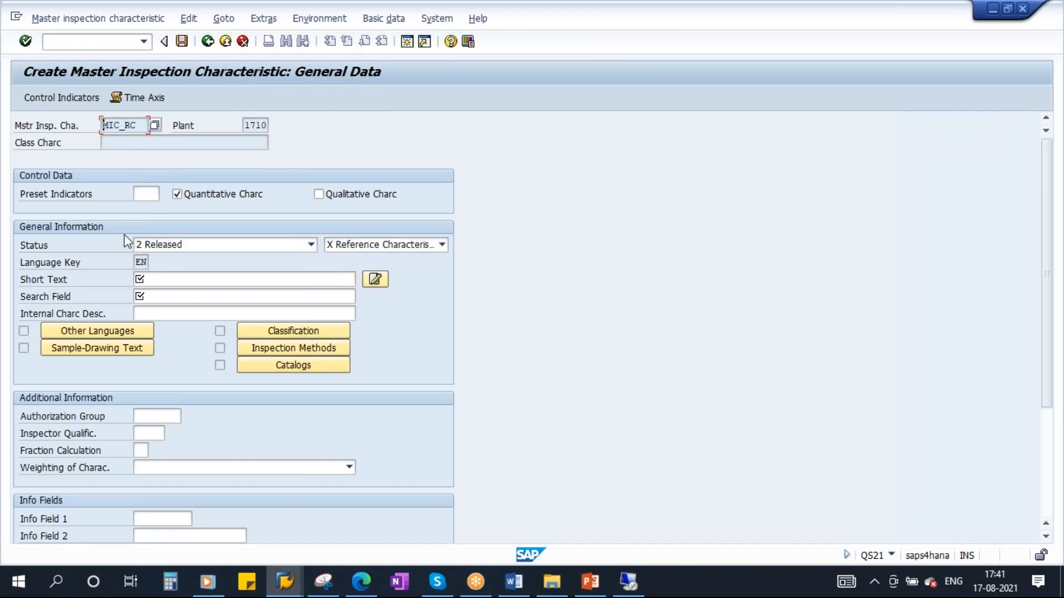
click(147, 277)
key(ctrl+v)
click(153, 299)
key(ctrl+v)
- Enable the Lower and Upper Specif. Limit, Check Target Value and Sampling Procedure control indicators, and accept the remaining indicators as proposed
click(61, 98)
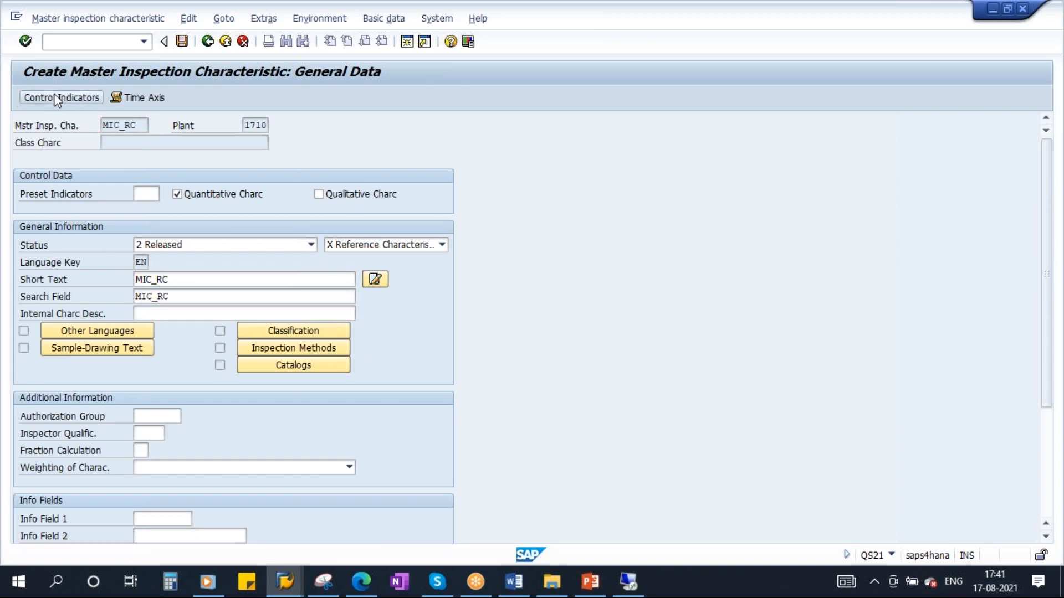
click(98, 218)
click(265, 218)
click(81, 236)
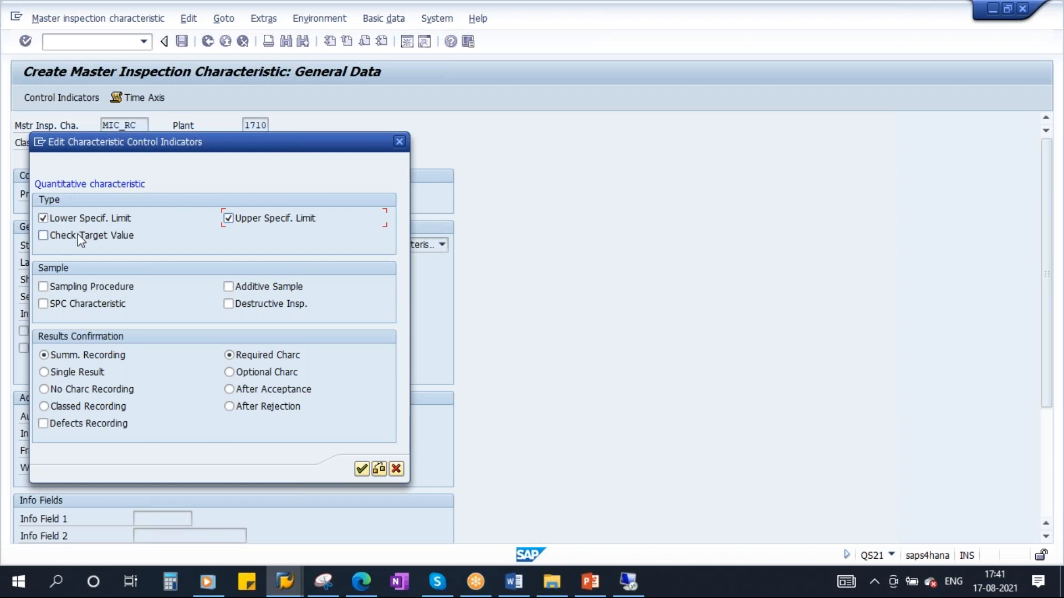
click(78, 287)
click(361, 470)
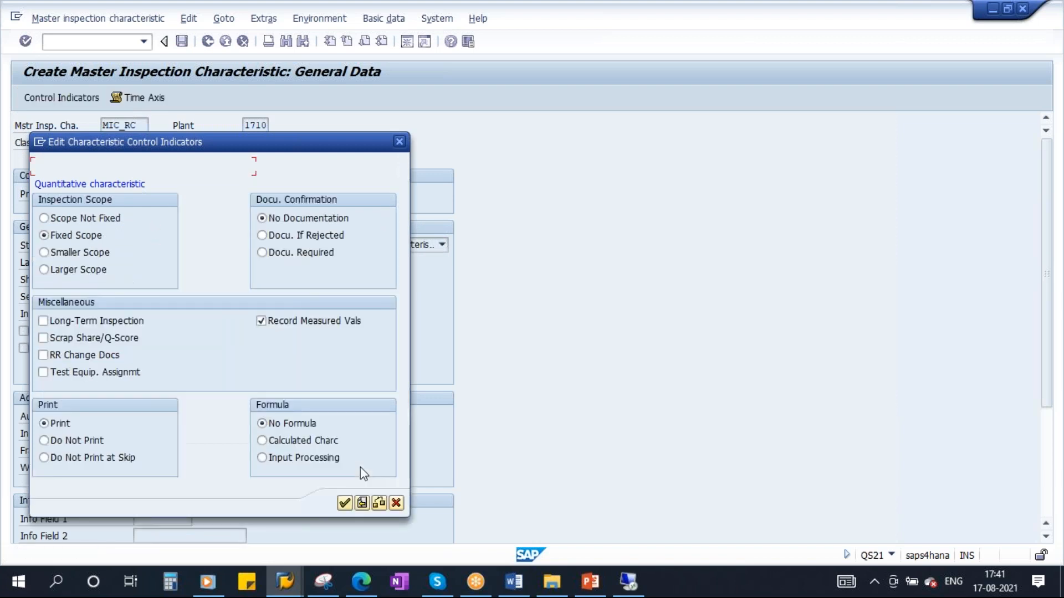
click(344, 505)
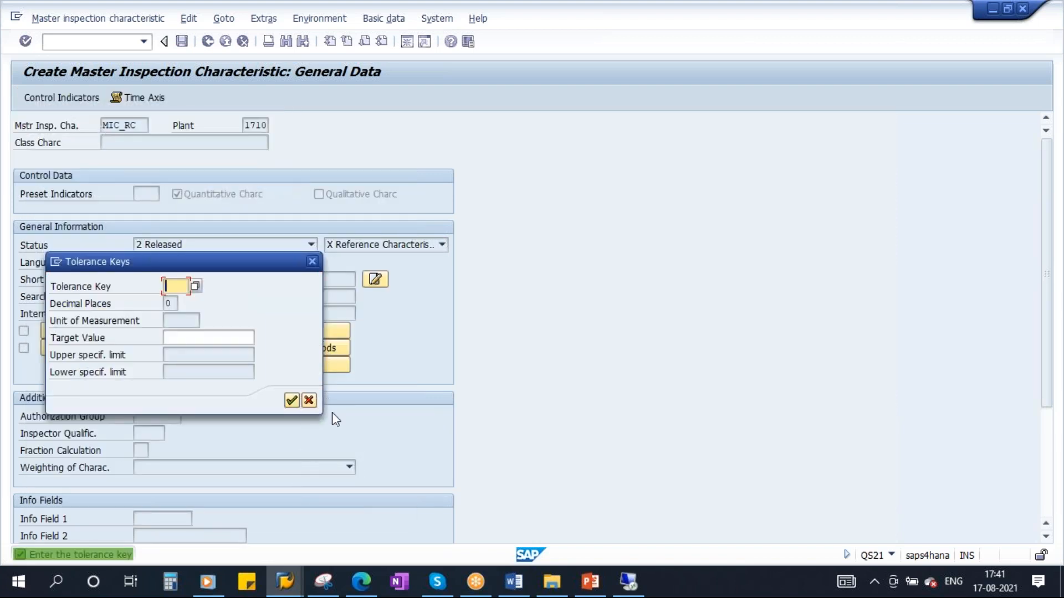
- Skip the tolerance key, enter target value 10, lower limit 5 and upper limit 15, and save the characteristic
click(295, 402)
click(338, 217)
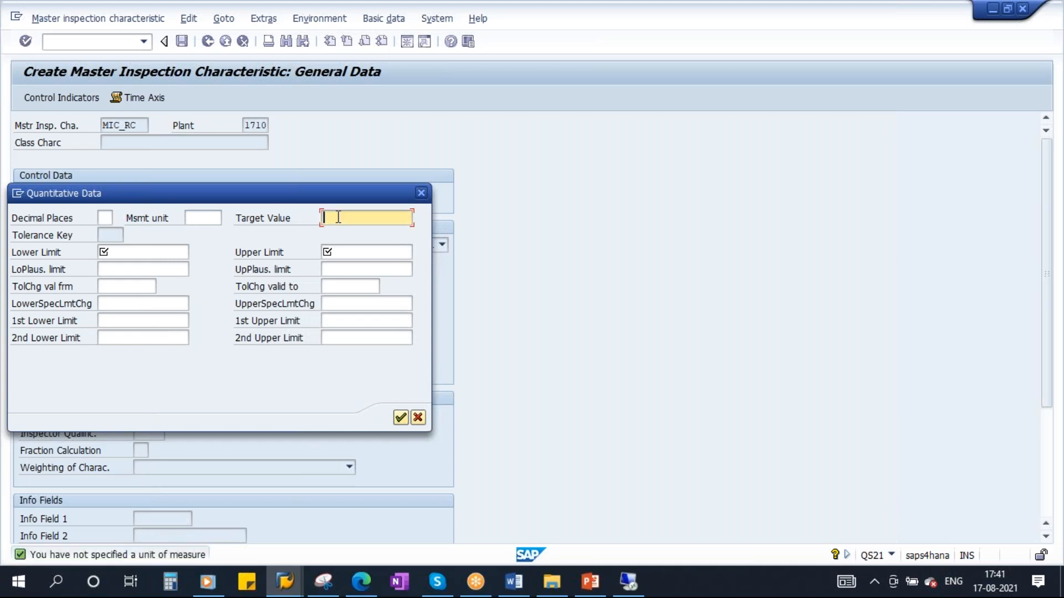
text(10)
click(119, 254)
text(5)
click(336, 253)
text(15)
key(BackSpace)
text(5)
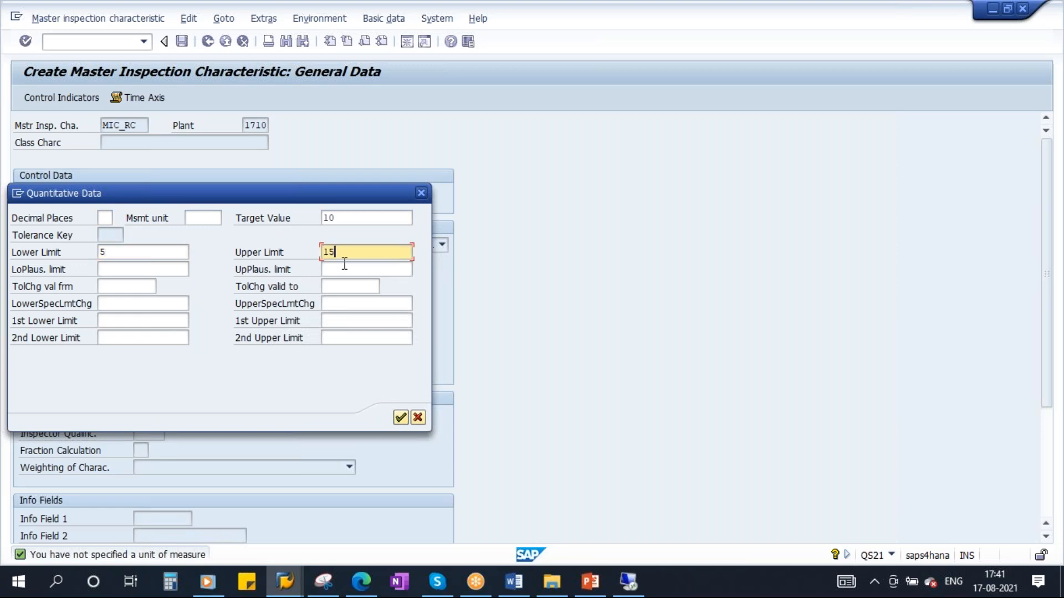
click(400, 417)
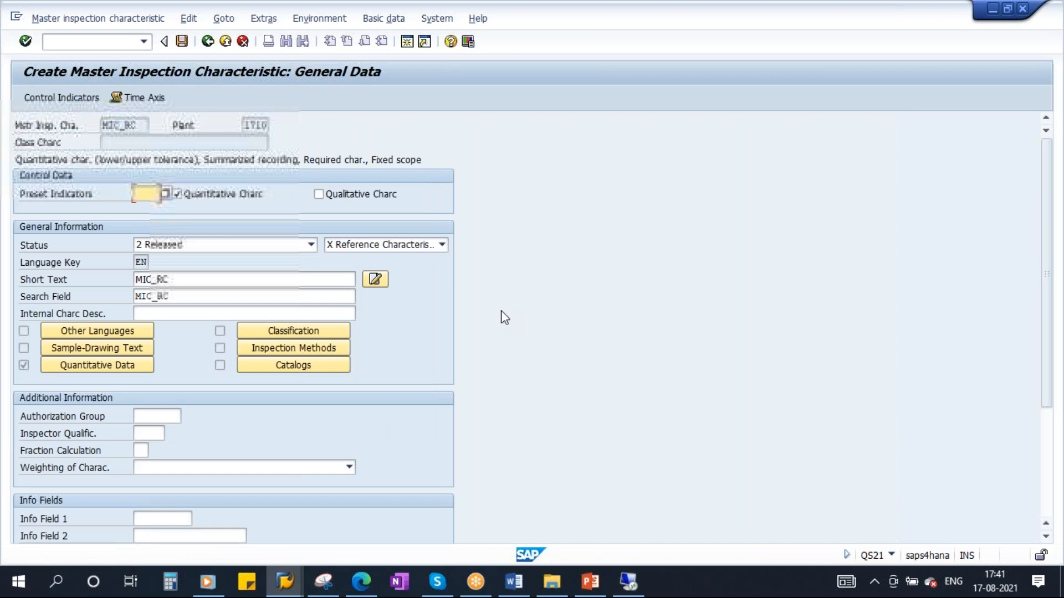
click(183, 42)
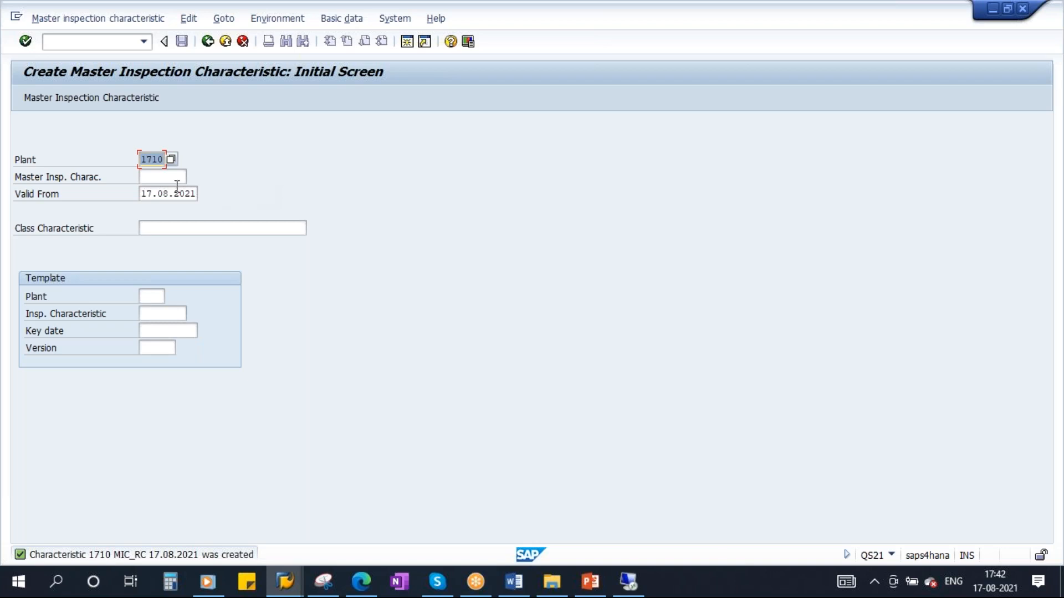
- Run transaction MM60 to list plant 1710 materials of type ROH, filtered by the creator's user ID
click(207, 41)
text(MM60)
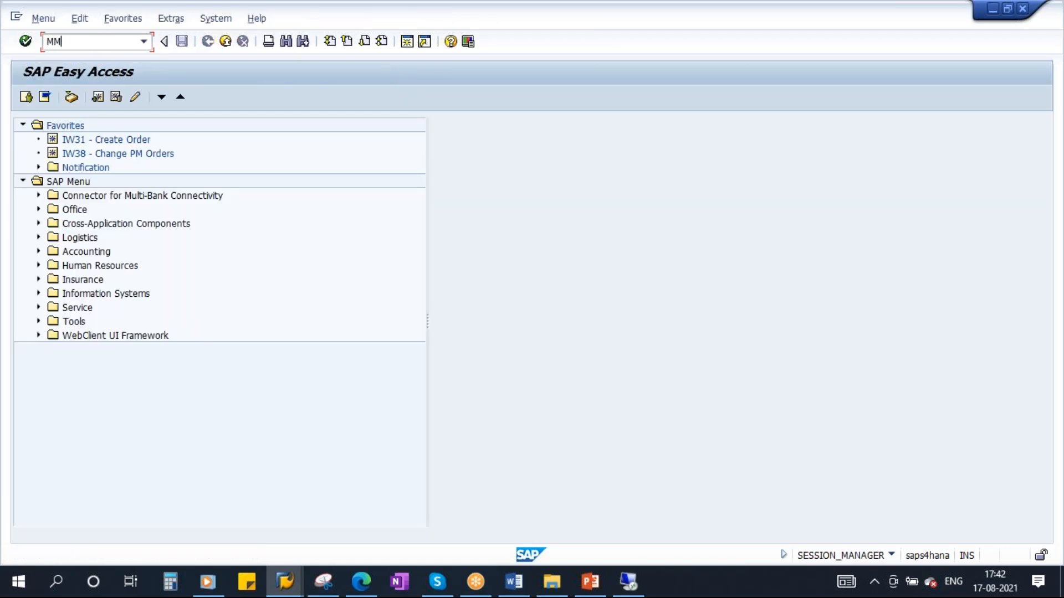
key(Return)
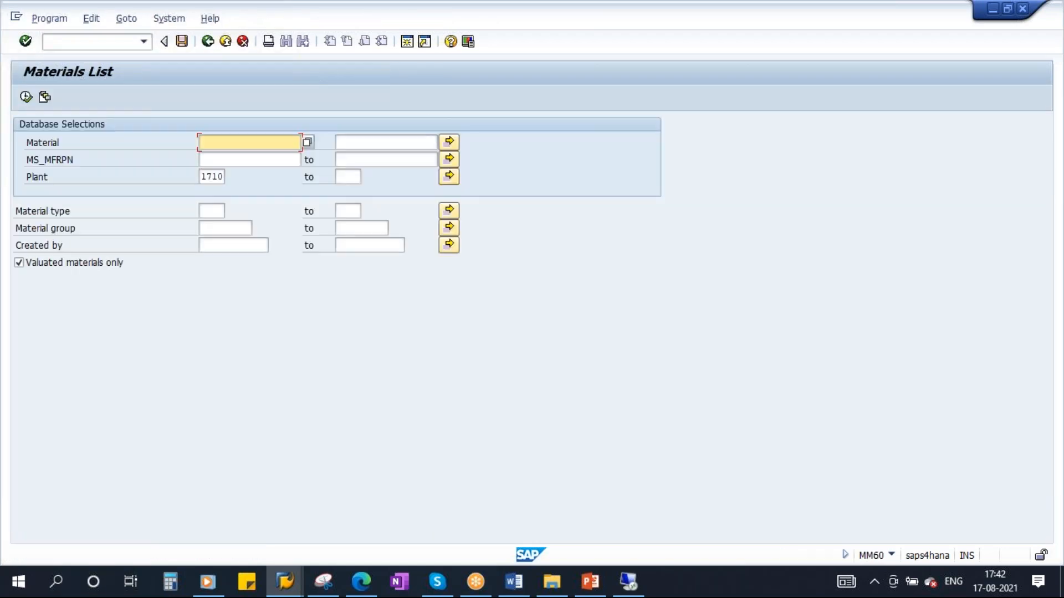
click(213, 211)
click(217, 238)
click(213, 245)
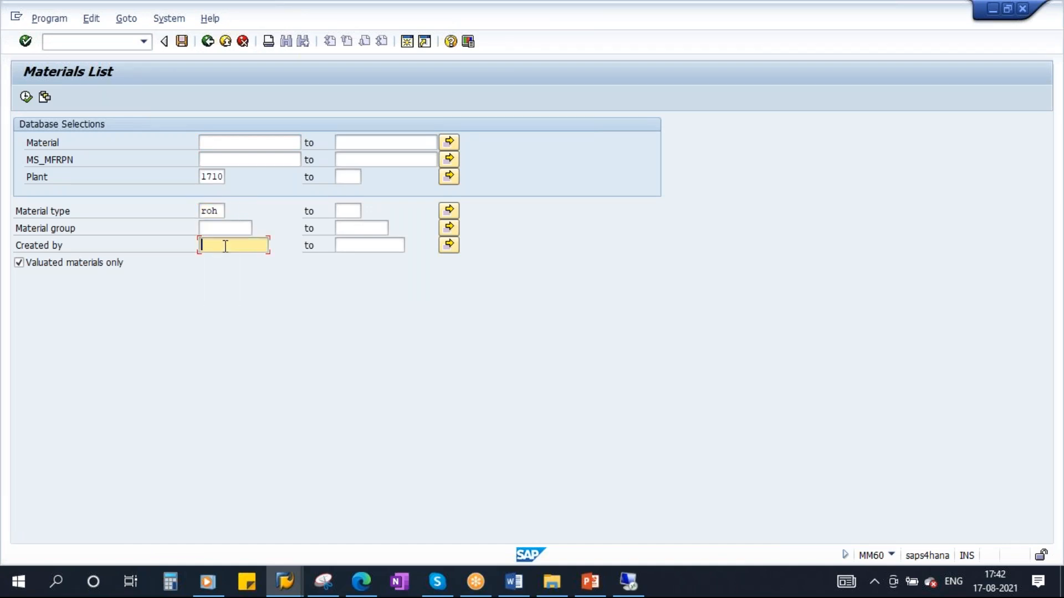
click(209, 270)
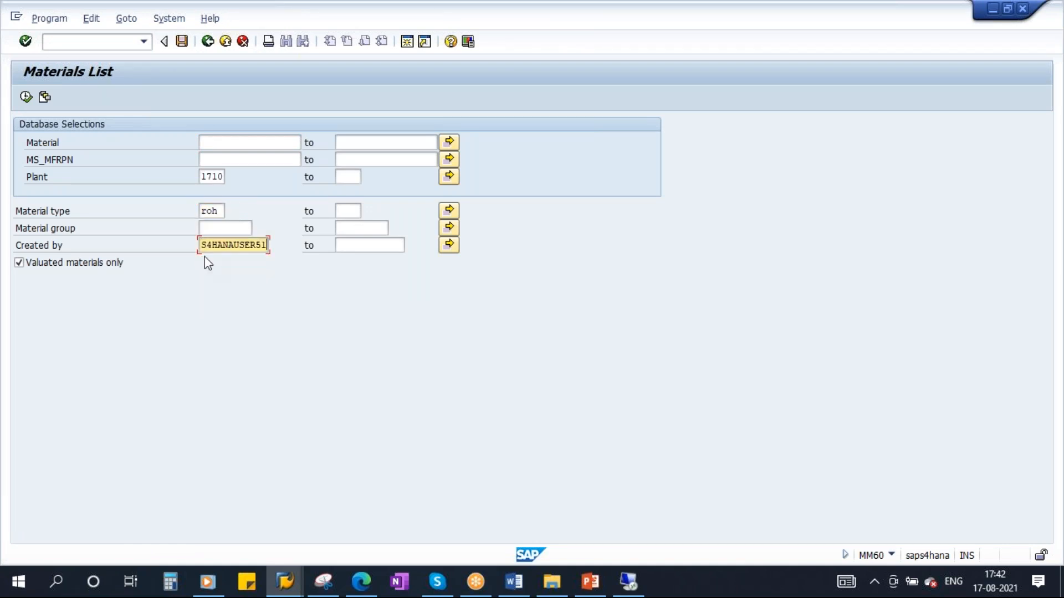
click(26, 97)
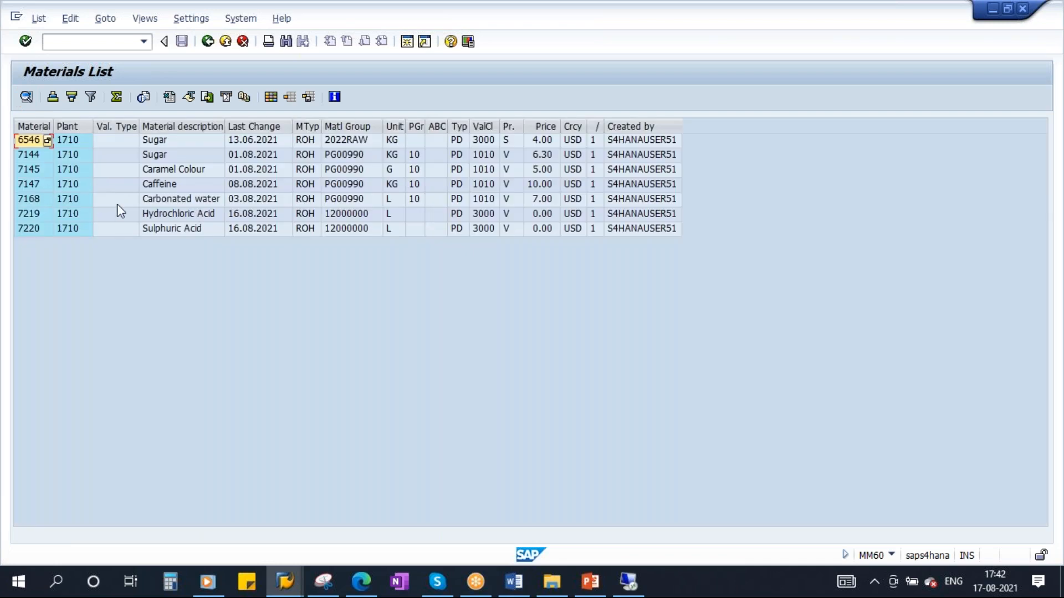
- Pick material number 7147 for Caffeine and open transaction QP01 in a new session
click(31, 186)
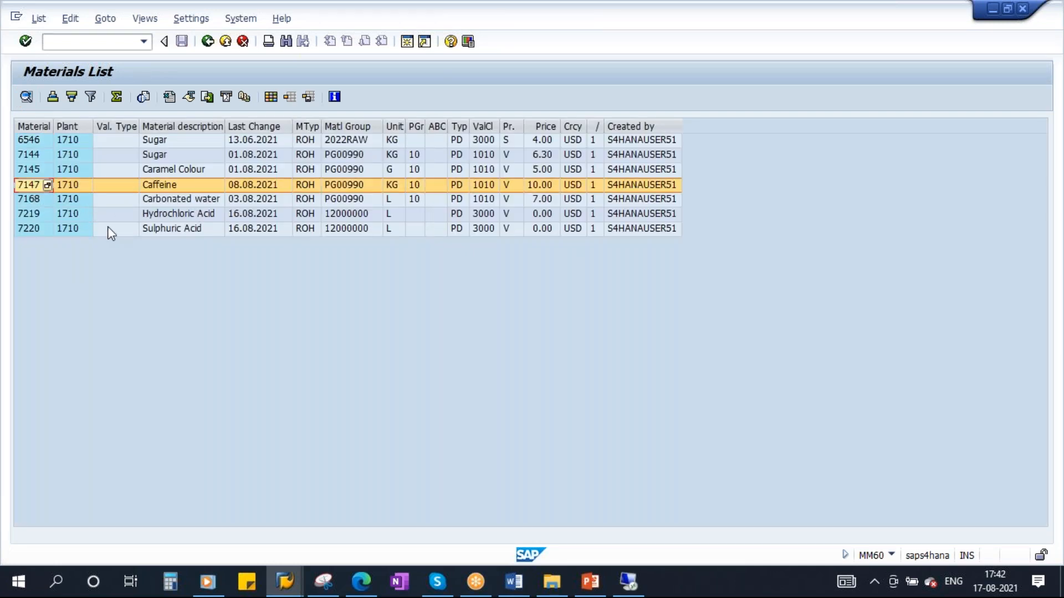
click(408, 42)
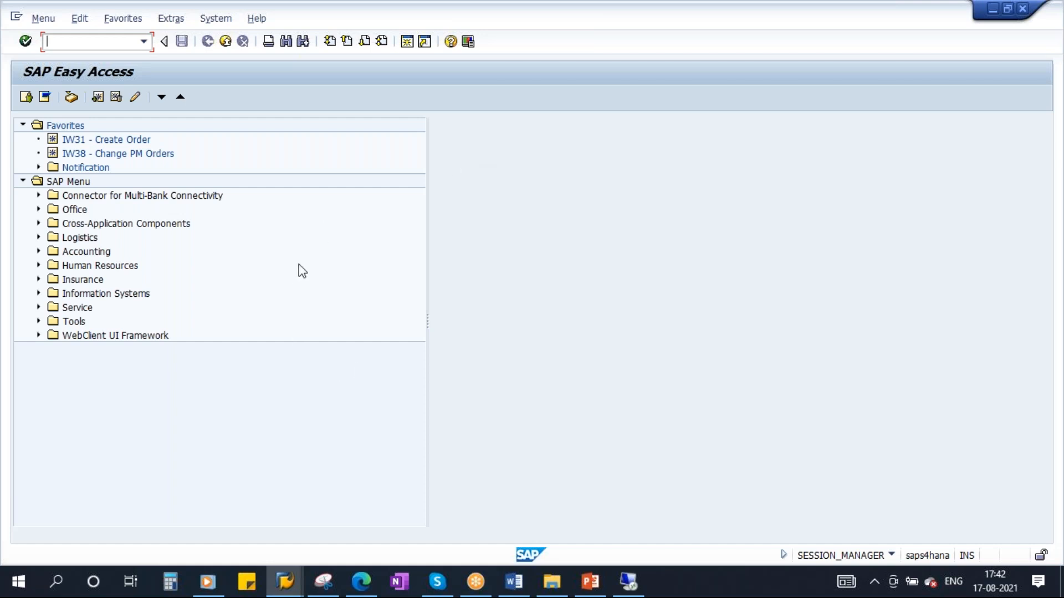
text(Q)
key(Return)
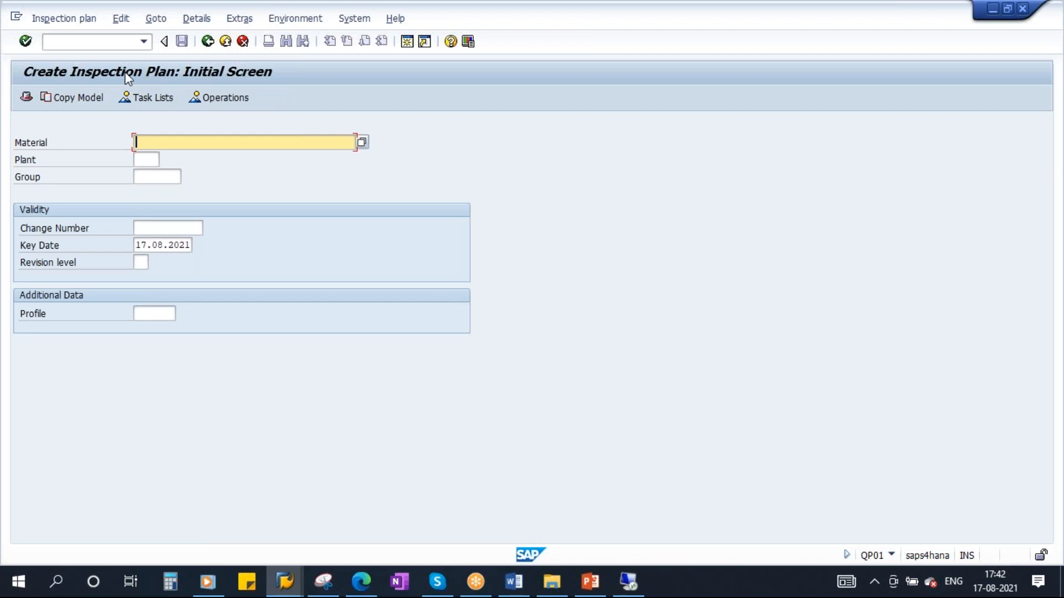
- Switch to the Word course syllabus, select the "Inspection plan" item under Planning & Execution, and return to SAP's Create Inspection Plan screen
click(589, 582)
click(515, 581)
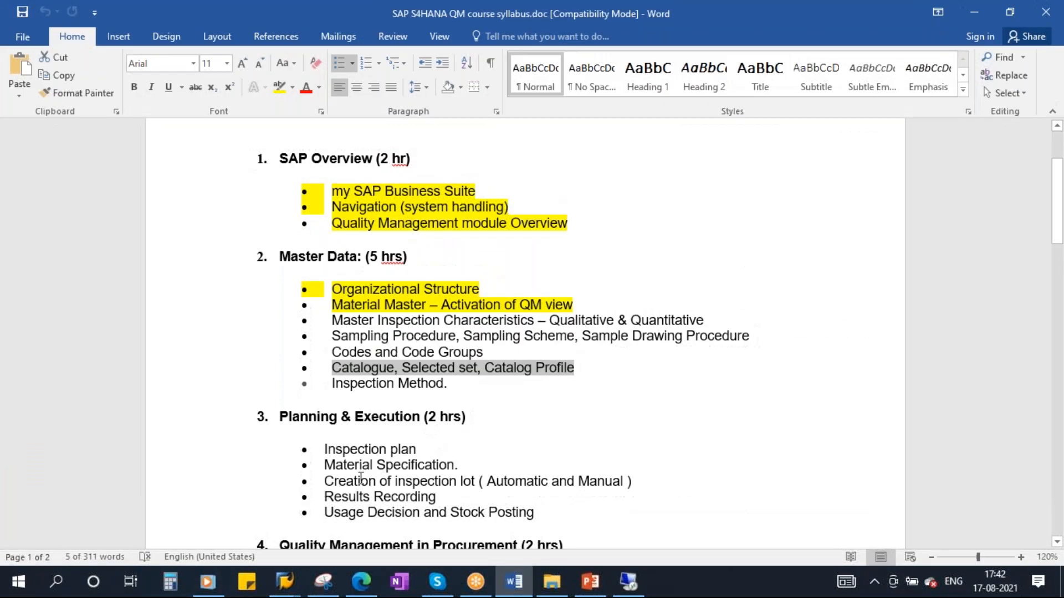
drag(324, 450, 424, 449)
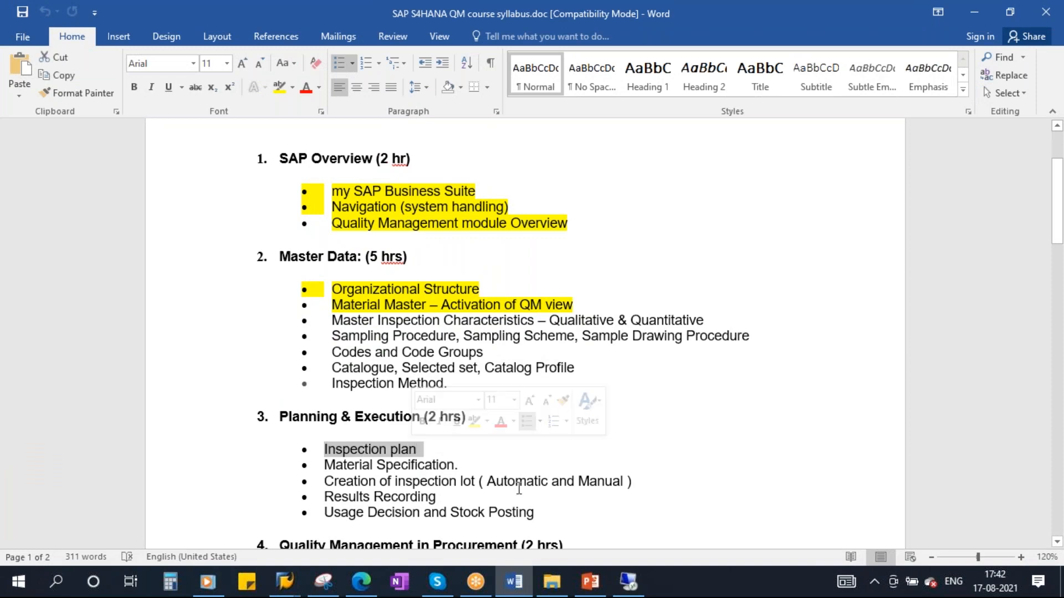
click(590, 582)
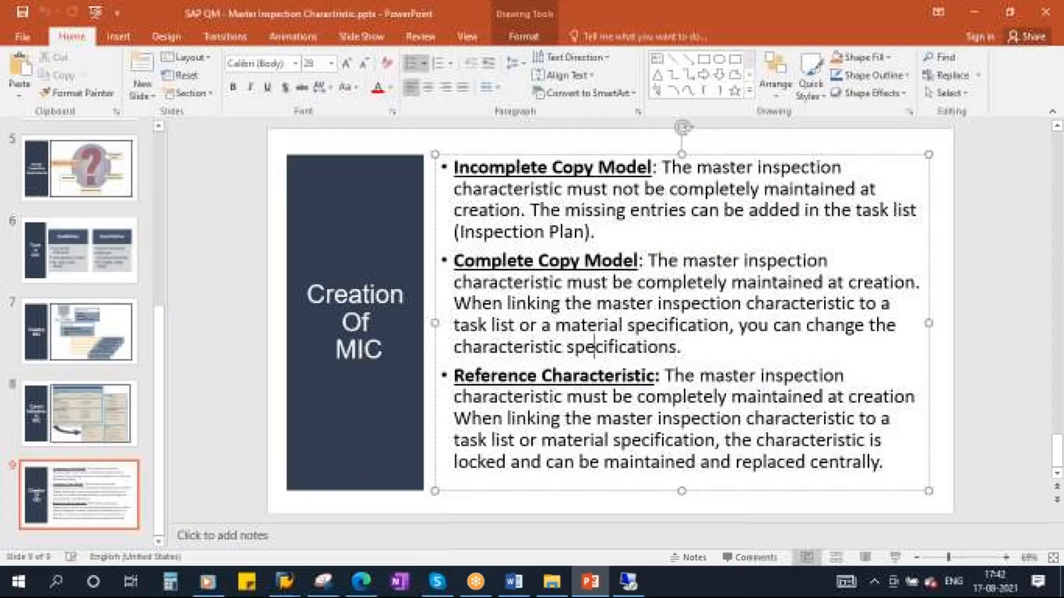
key(alt+Tab)
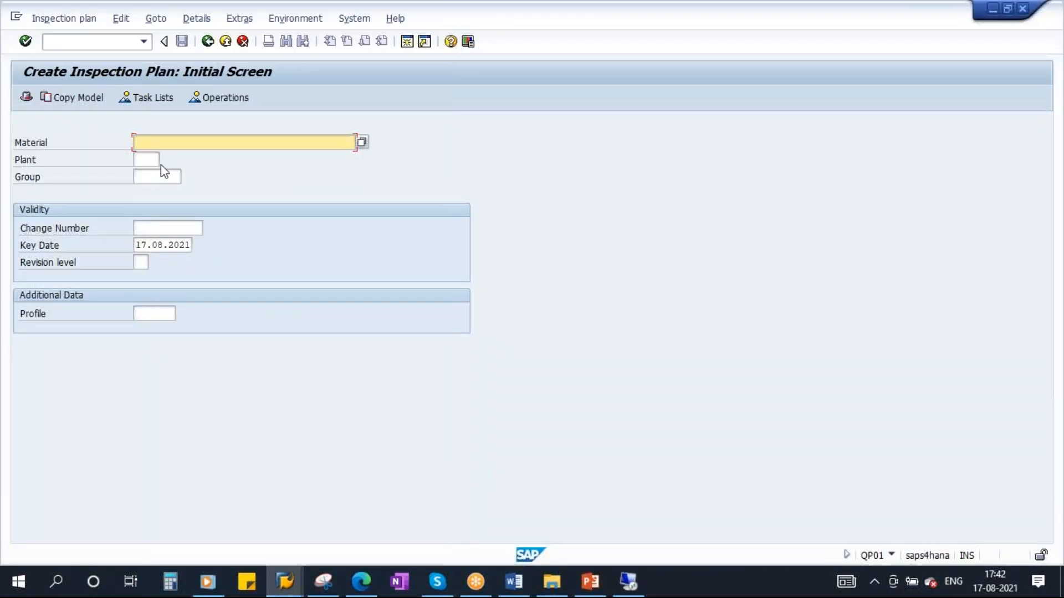
- Bring material 7147 over from the Materials List, set the plant to 1710 and continue to the inspection plan header
mouse_move(285, 582)
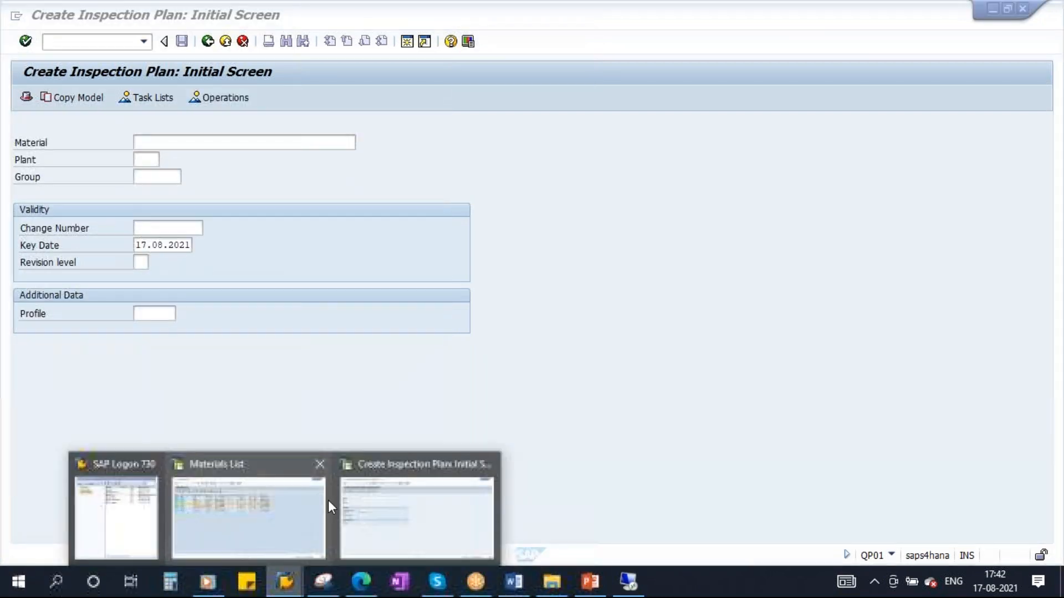
click(310, 501)
key(alt+Tab)
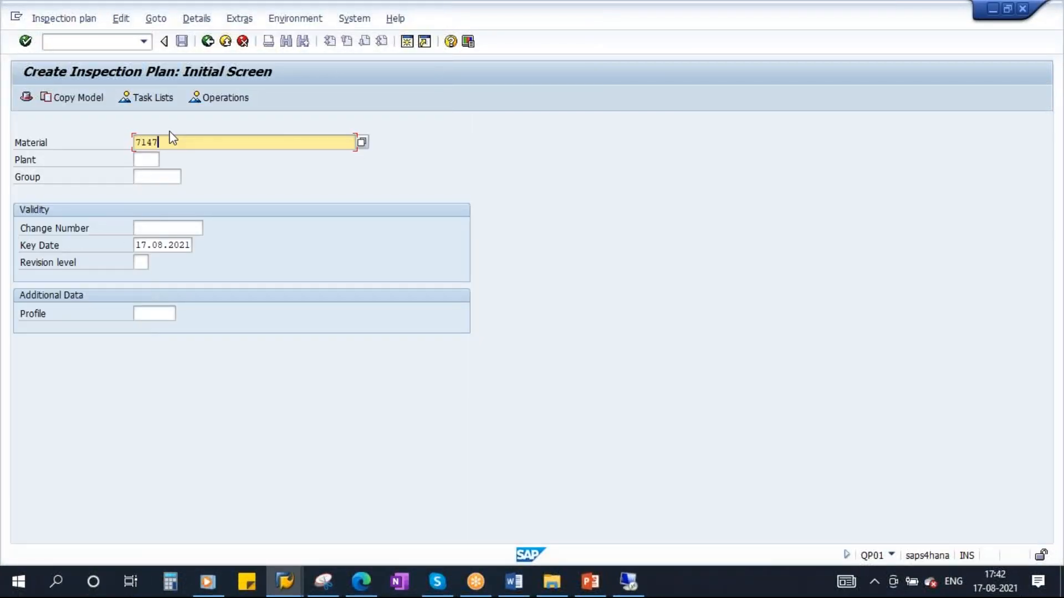
click(152, 161)
text(1710)
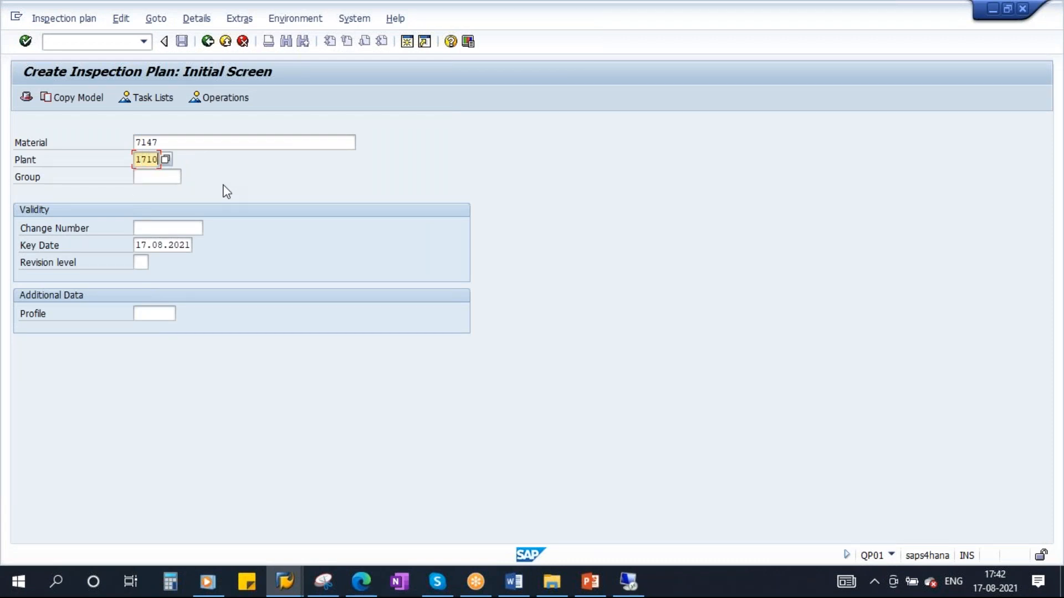
click(26, 41)
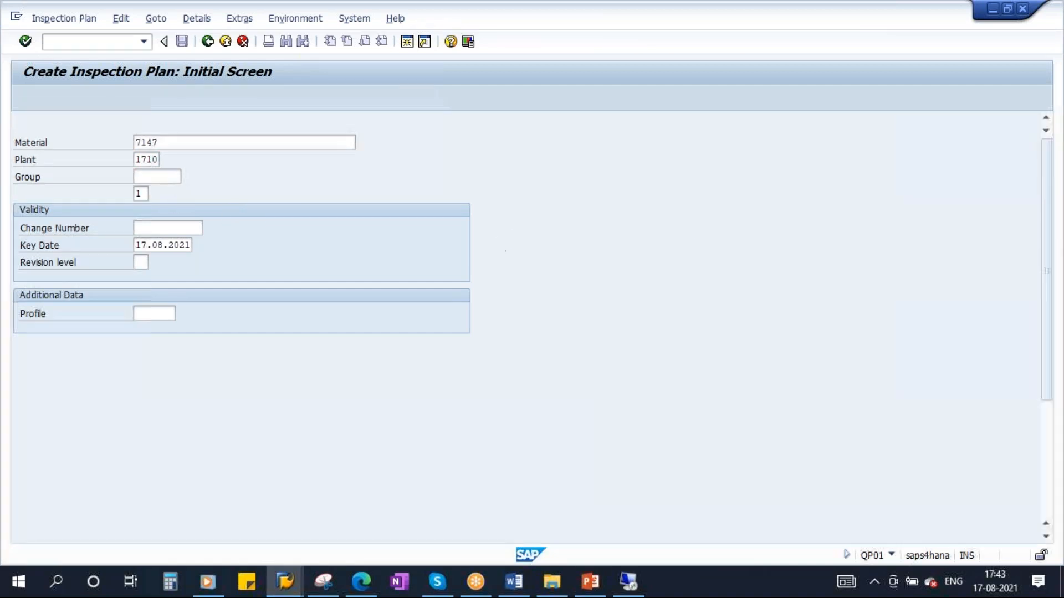
- Set the plan header's usage to 5, overall status to 4 and starting lot size to 1
click(146, 298)
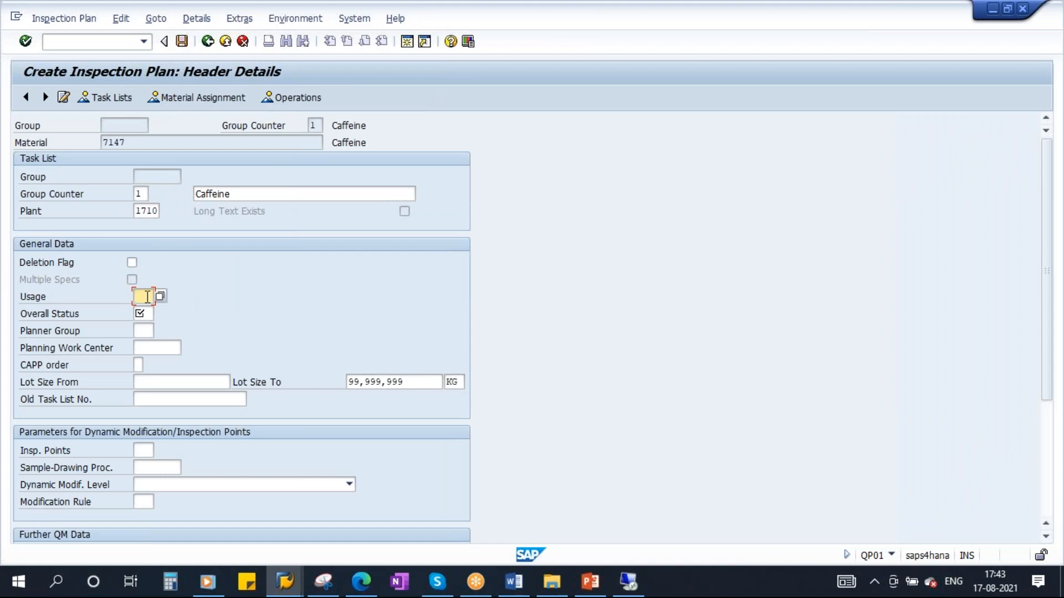
click(145, 314)
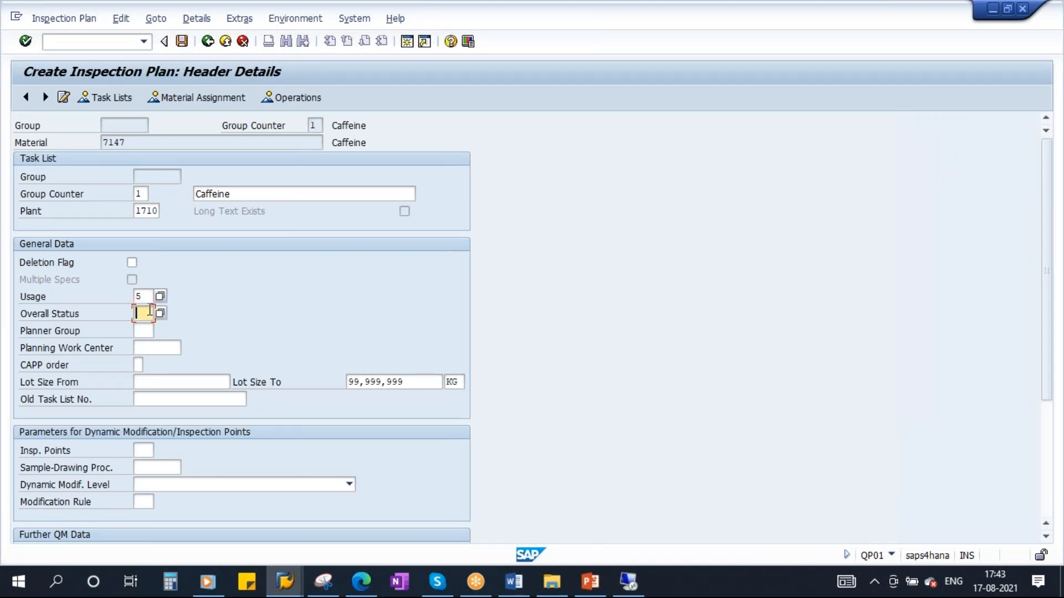
text(4)
click(152, 383)
text(1)
key(Return)
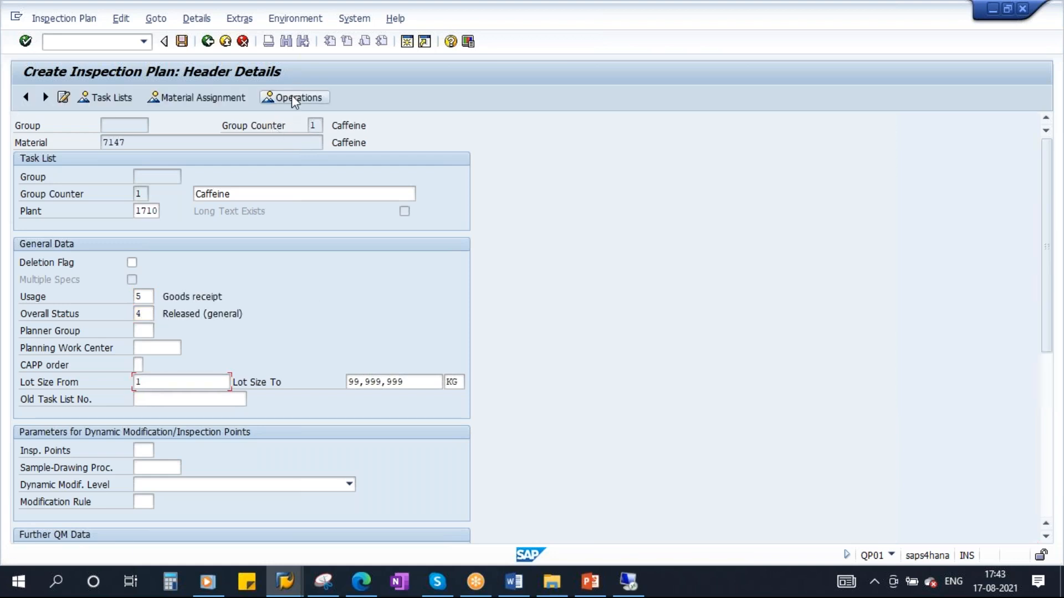
- Add operation 0010 with control key QM01 and description "Inspection", and select its row
click(291, 97)
click(165, 194)
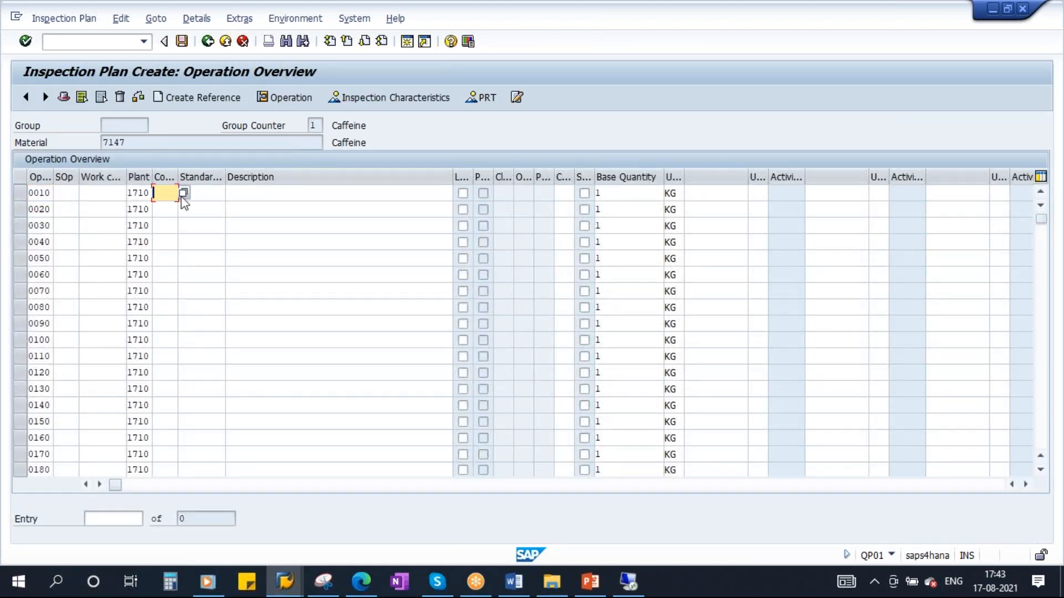
text(QM01)
click(251, 191)
text(Inspe)
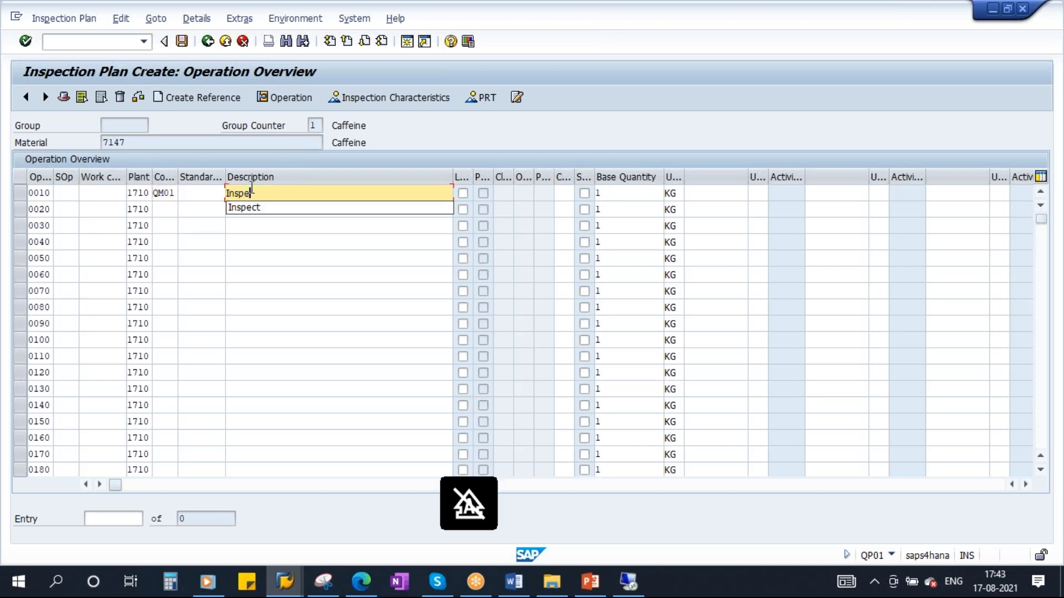
text(ction)
key(Return)
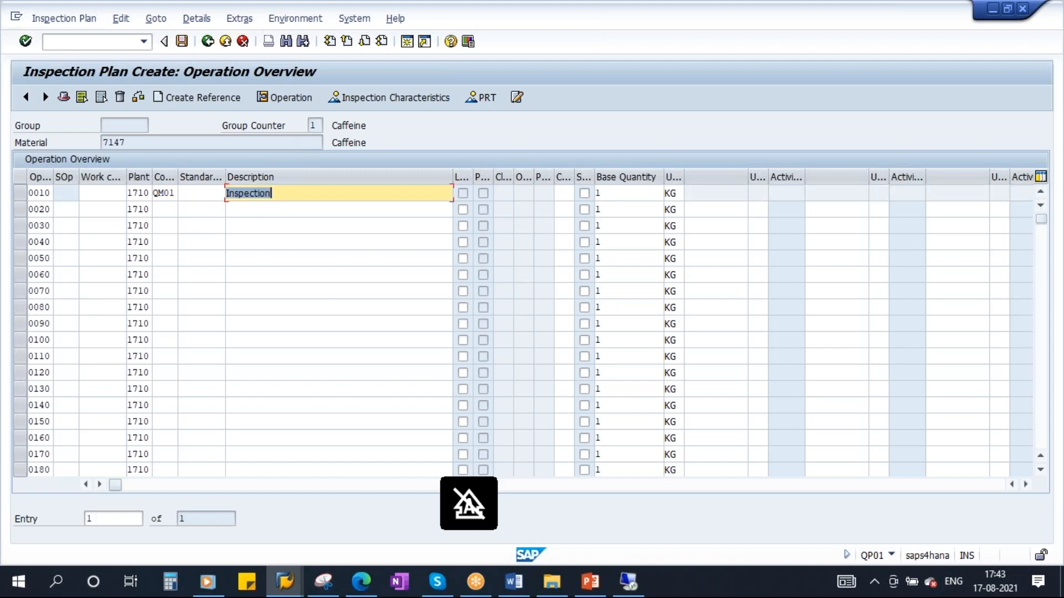
click(19, 193)
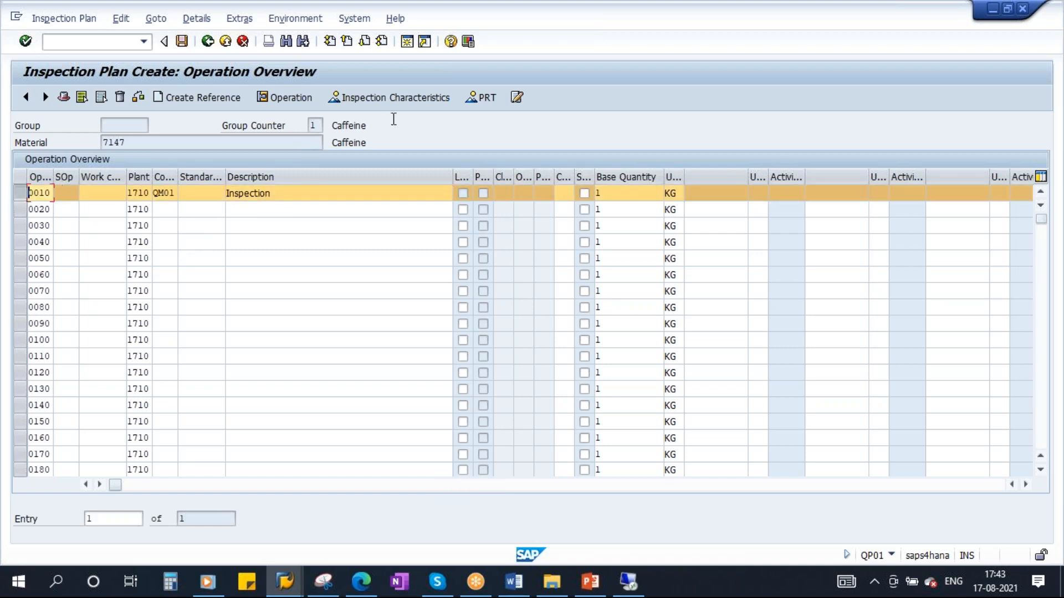
- Open the inspection characteristics of operation 0010 and assign master characteristic MIC_ICM, version 1, plant 1710, to characteristic 10
click(382, 99)
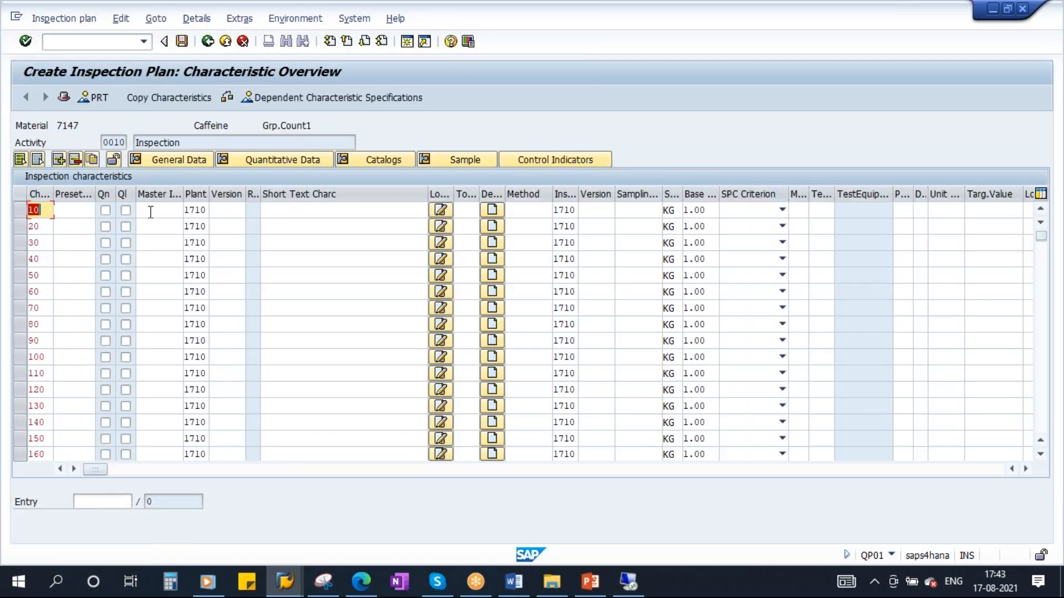
click(152, 210)
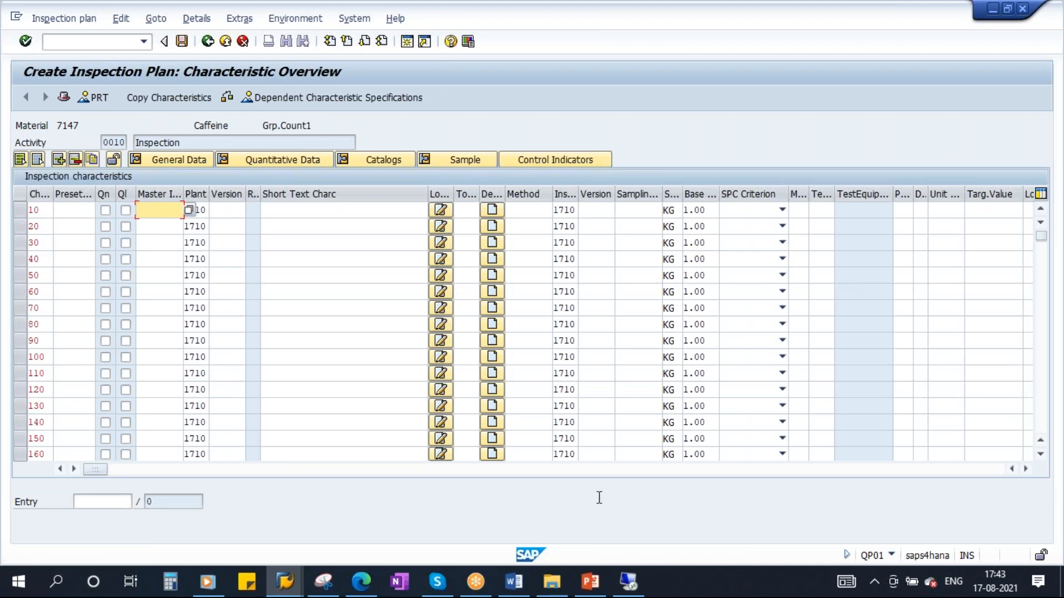
click(590, 581)
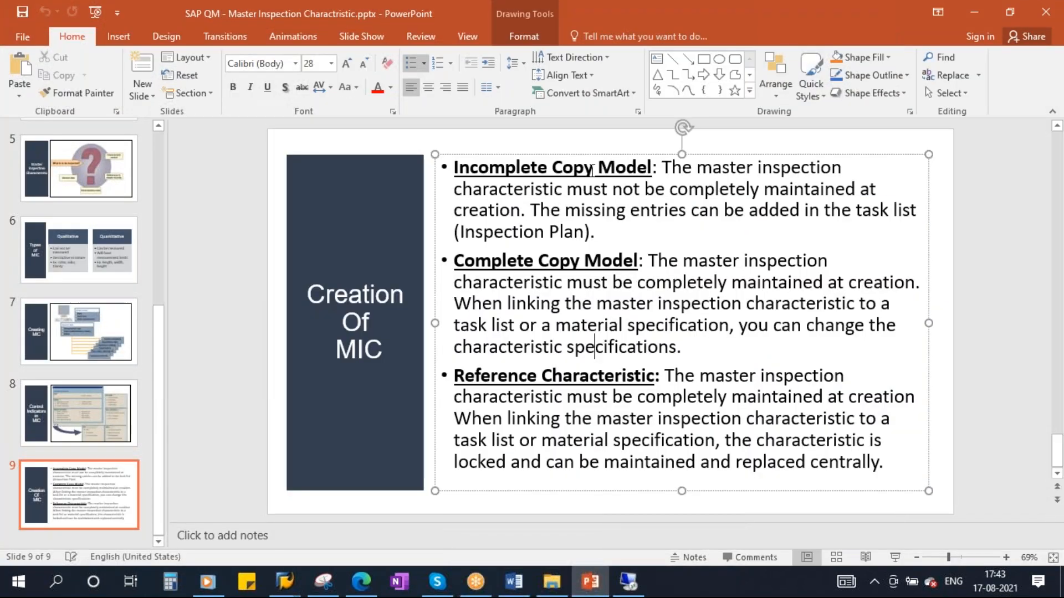
key(alt+Tab)
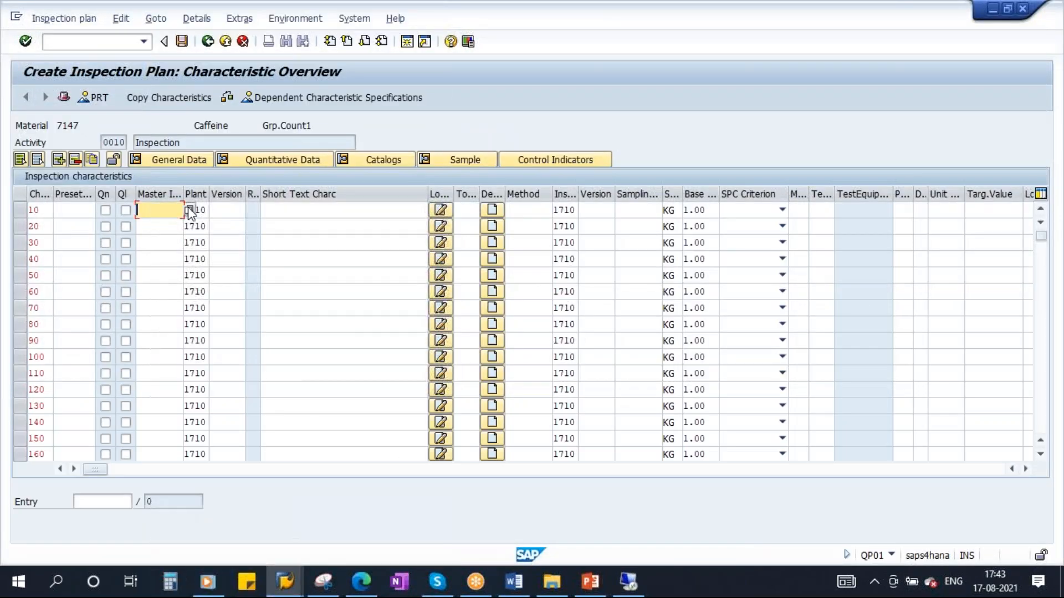
key(F4)
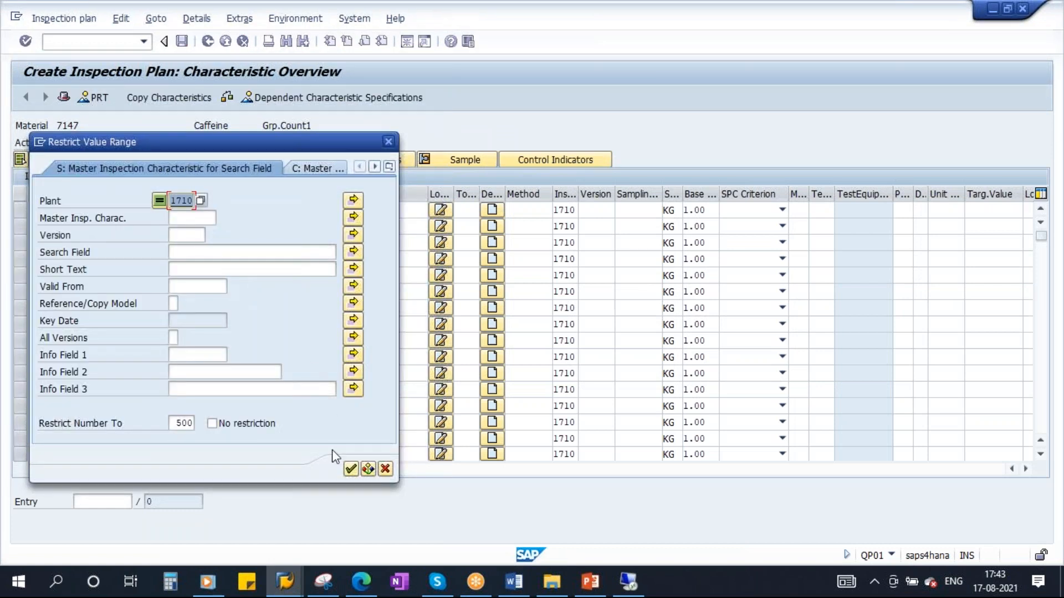
click(350, 469)
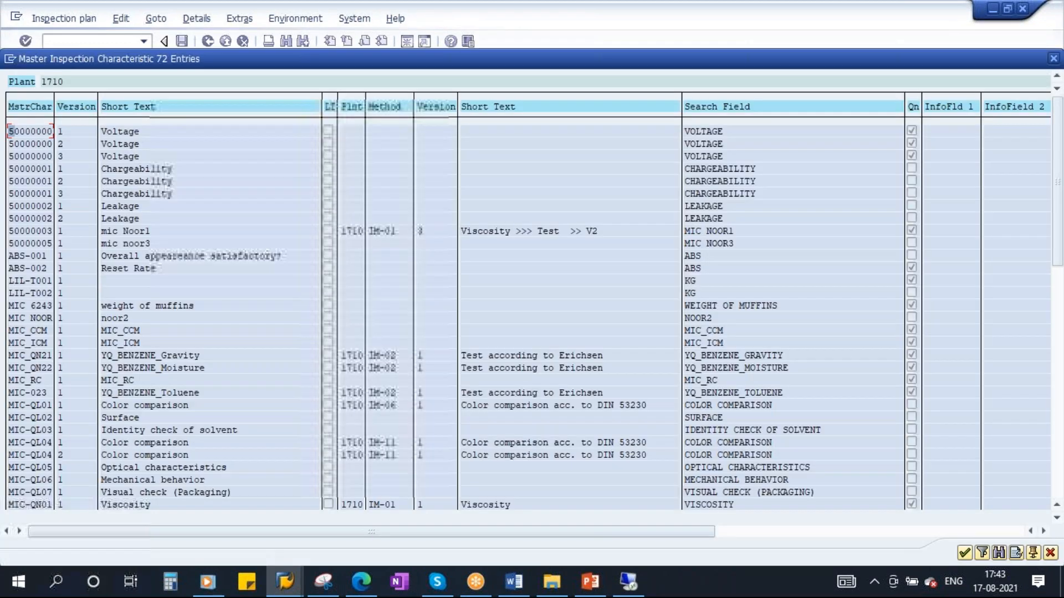
scroll(215, 380, down, 1)
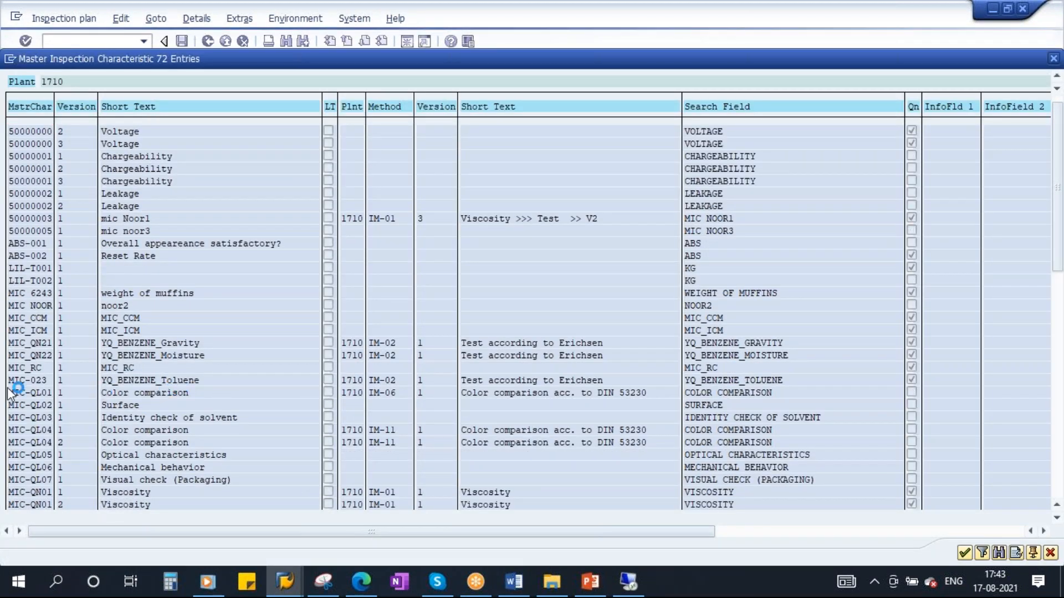
scroll(39, 320, down, 1)
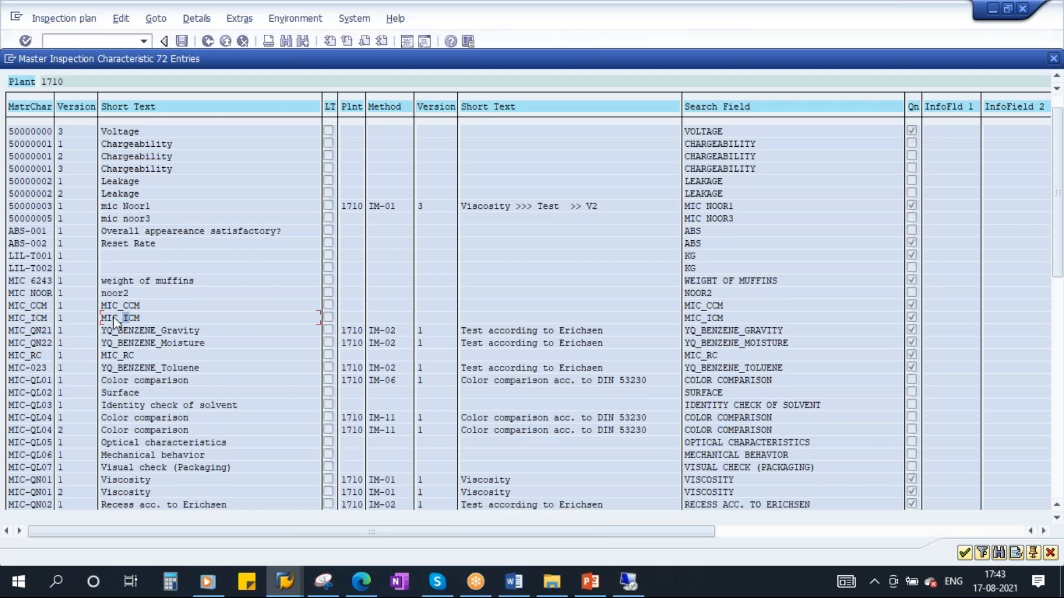
double_click(19, 317)
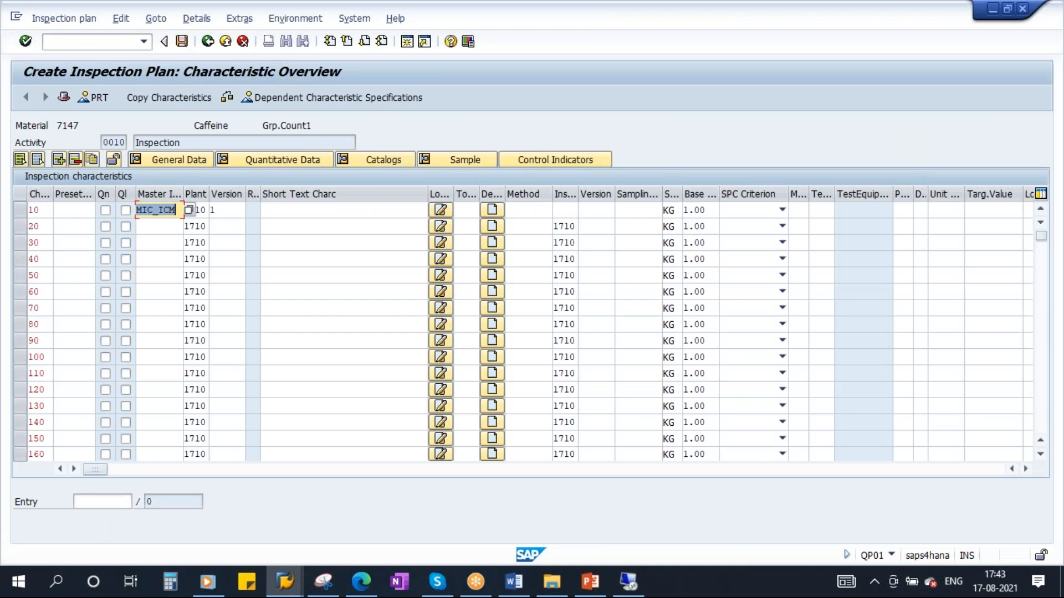
key(Return)
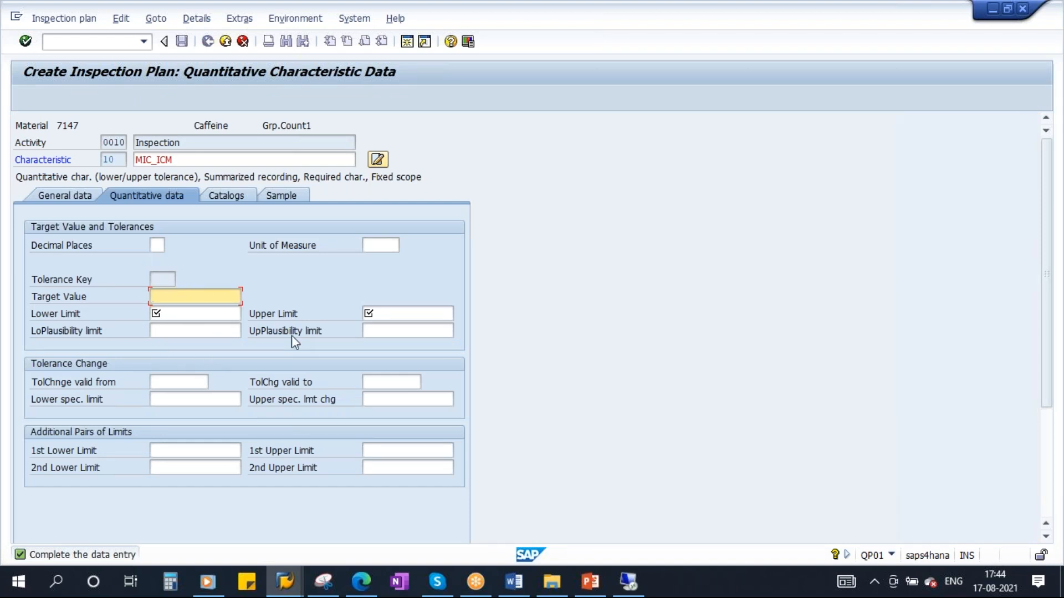
- Set MIC_ICM's target value to 2, lower limit to 1 and upper limit to 3
text(2)
click(191, 331)
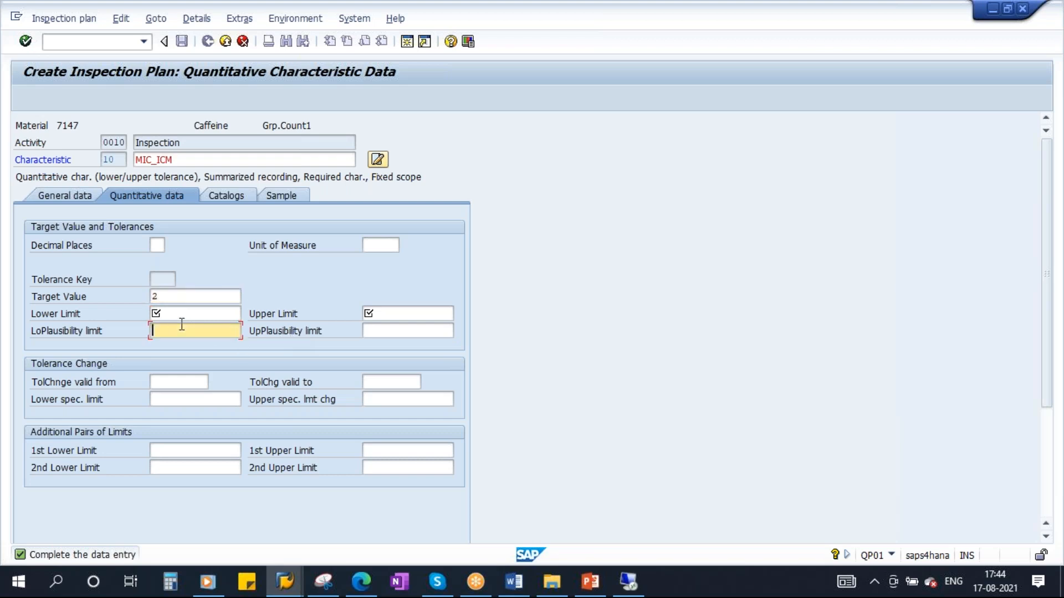
click(176, 315)
click(375, 313)
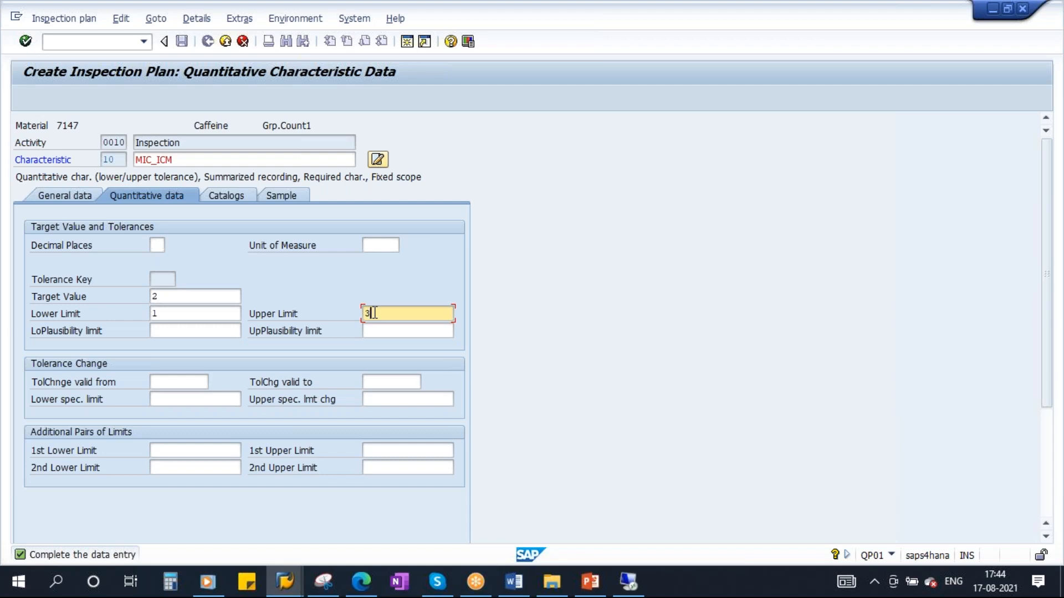
key(Return)
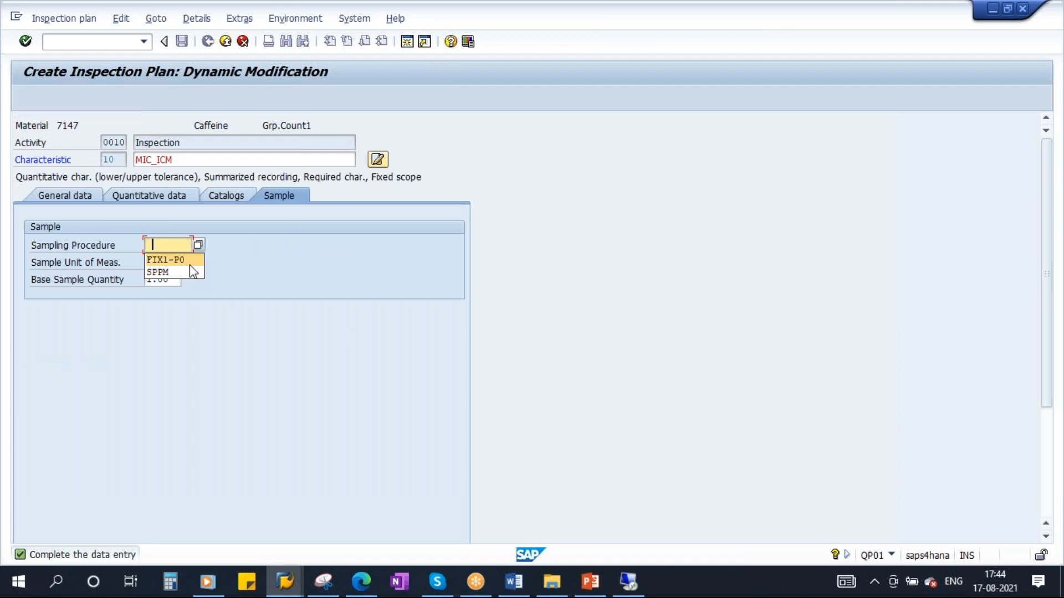
- Assign the fixed-sample sampling procedure SHAM01 to MIC_ICM and return to the characteristic overview
click(198, 245)
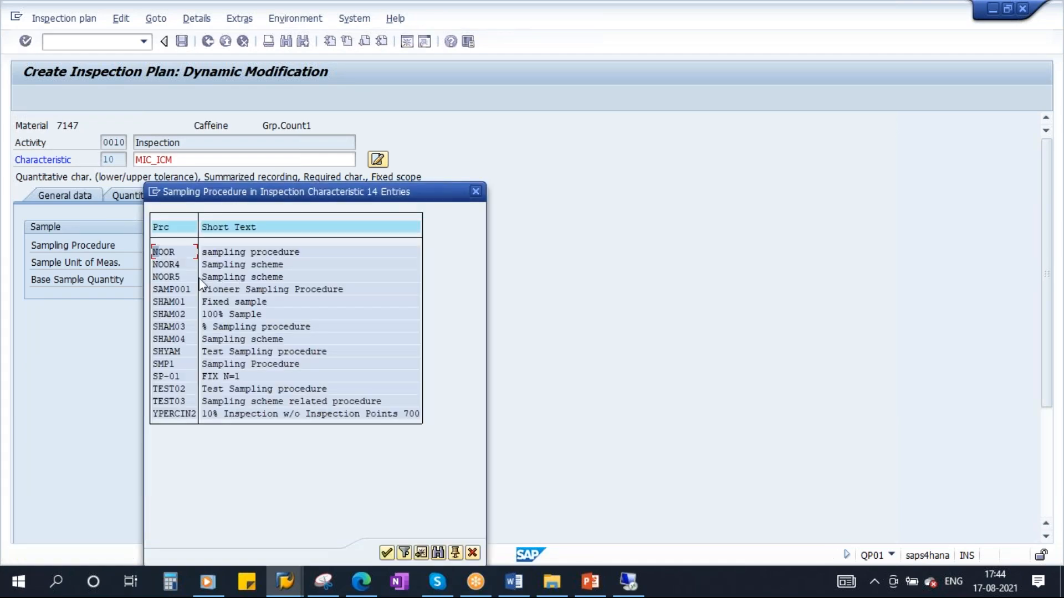
double_click(173, 301)
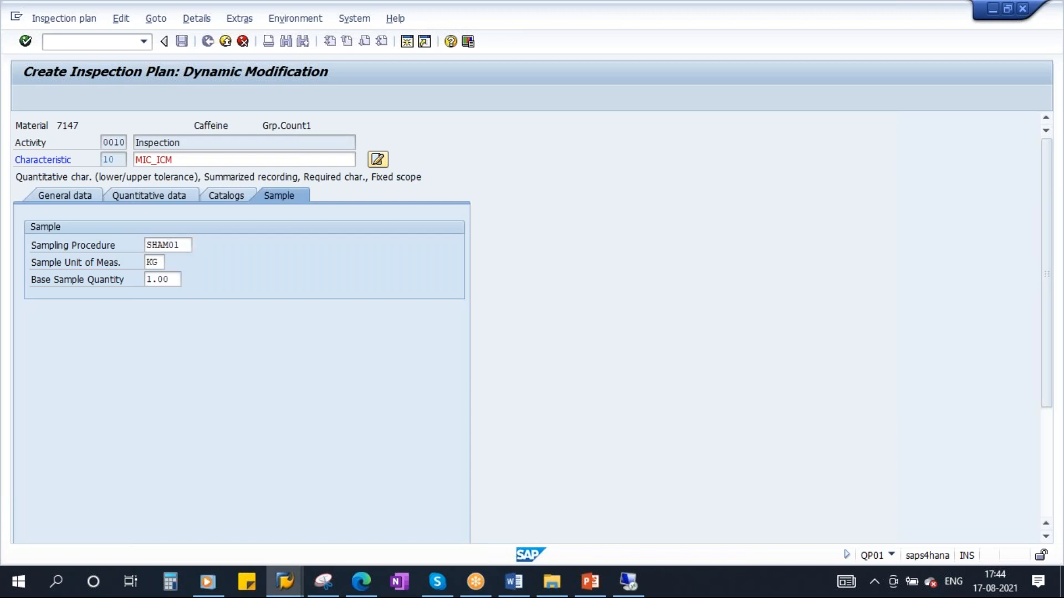
key(Return)
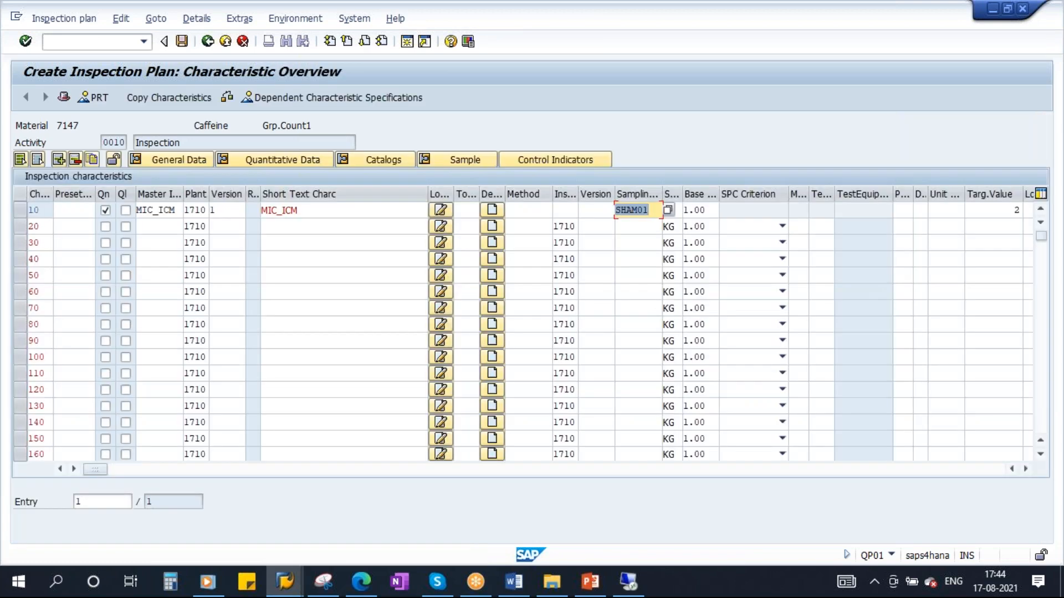
- Add master characteristic MIC_CCM as characteristic 20 with sampling procedure SHAM01
click(156, 224)
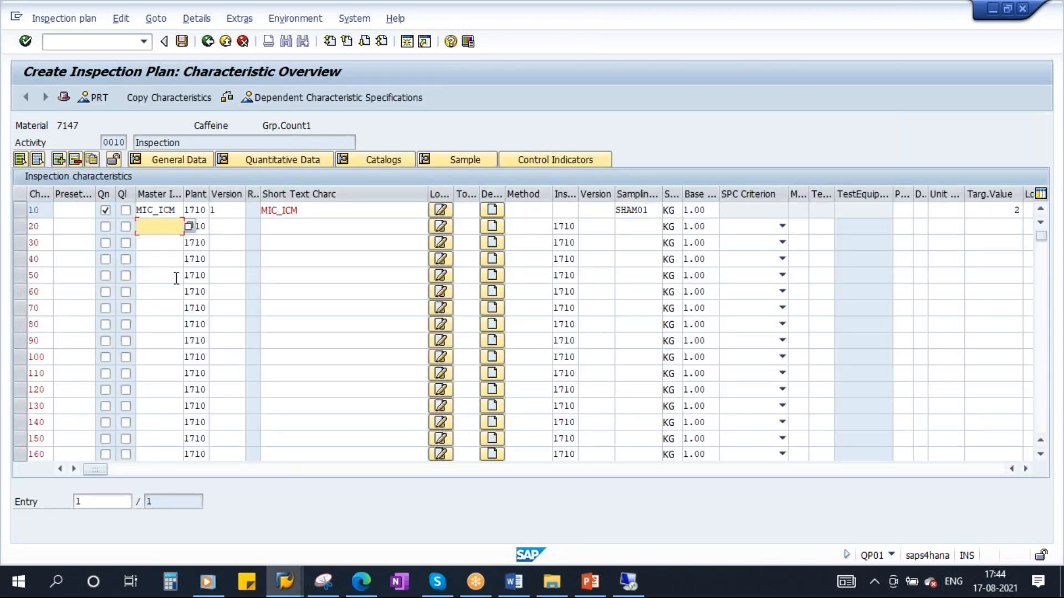
click(189, 226)
click(350, 486)
double_click(32, 330)
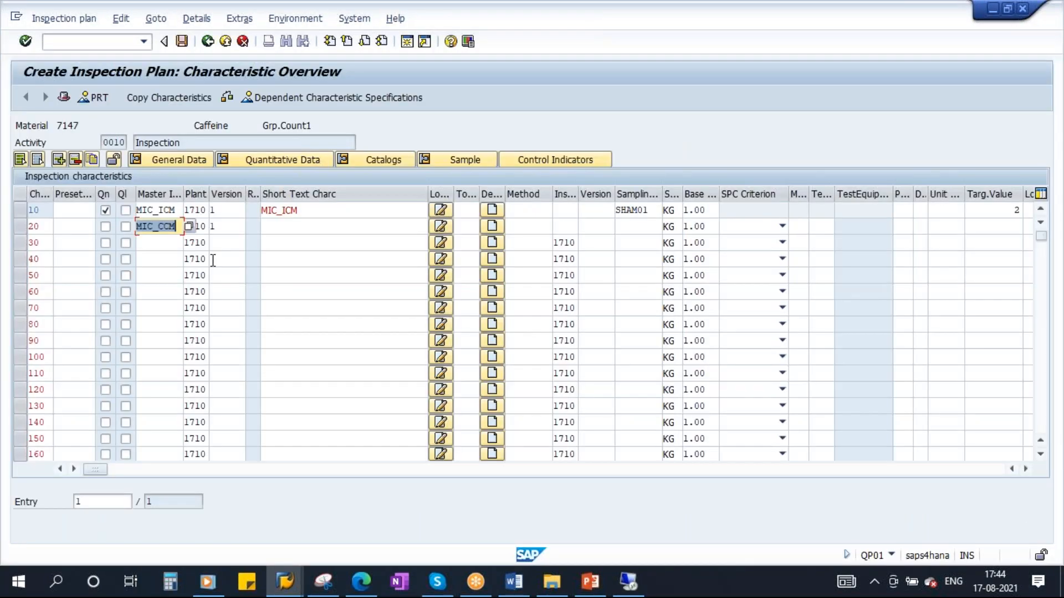
key(Return)
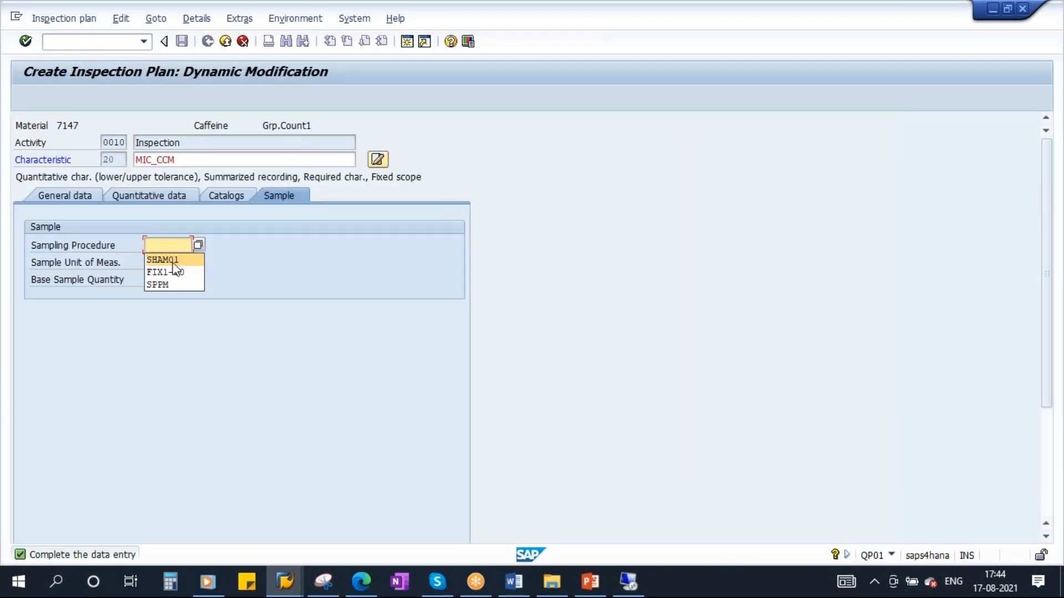
click(166, 260)
key(Return)
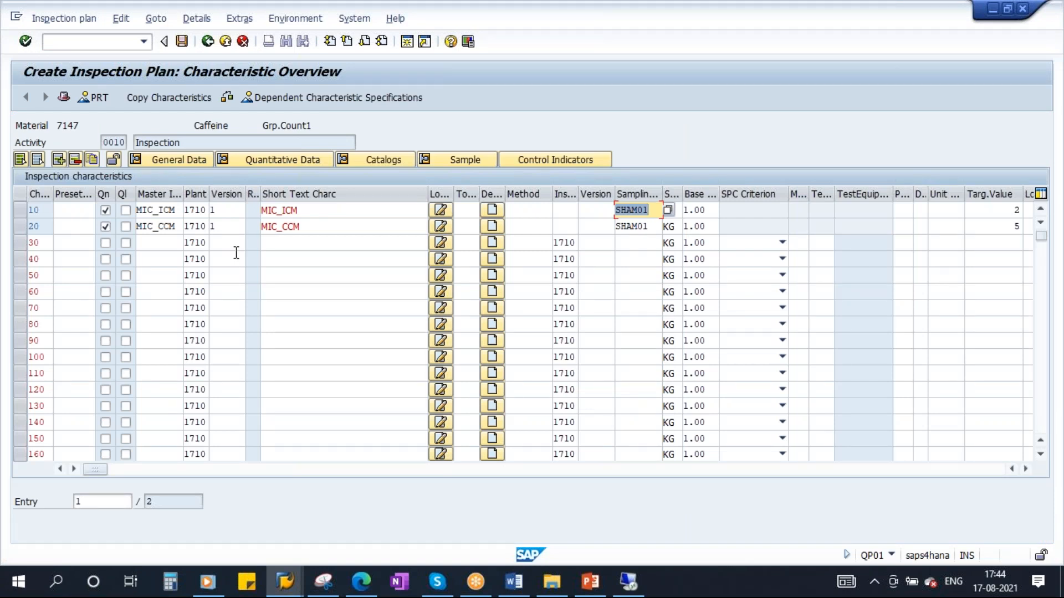
- Open the quantitative data of characteristic 20, MIC_CCM, and examine its target value and its lower and upper limits
click(18, 227)
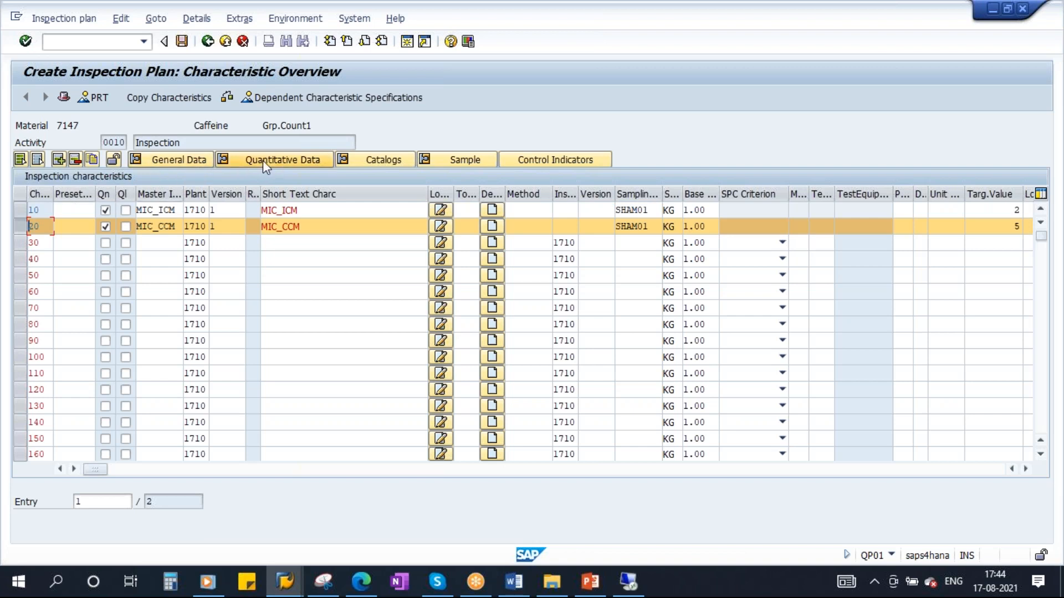
click(284, 161)
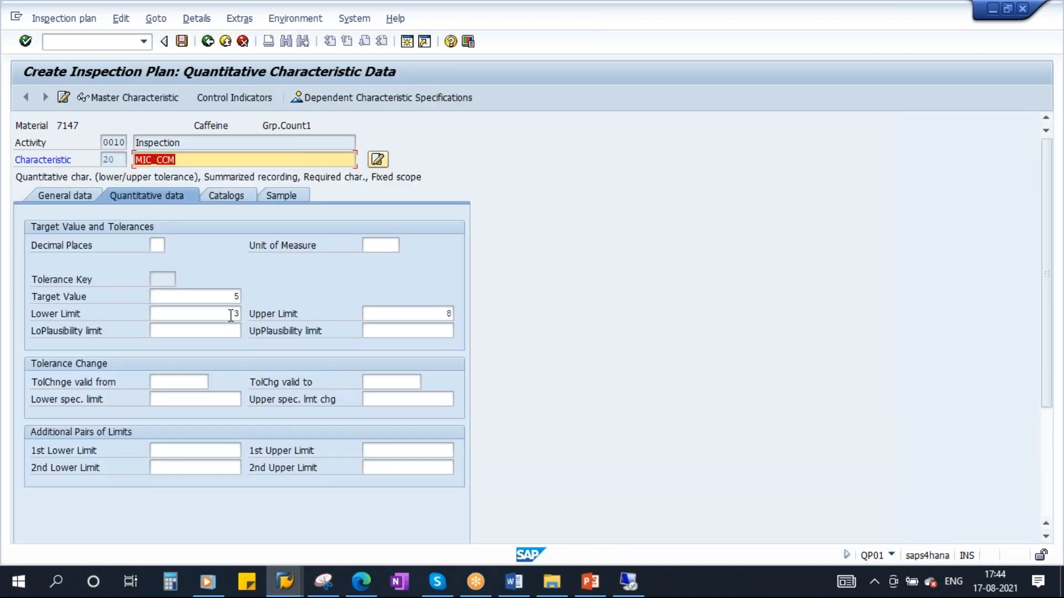
click(231, 314)
click(229, 297)
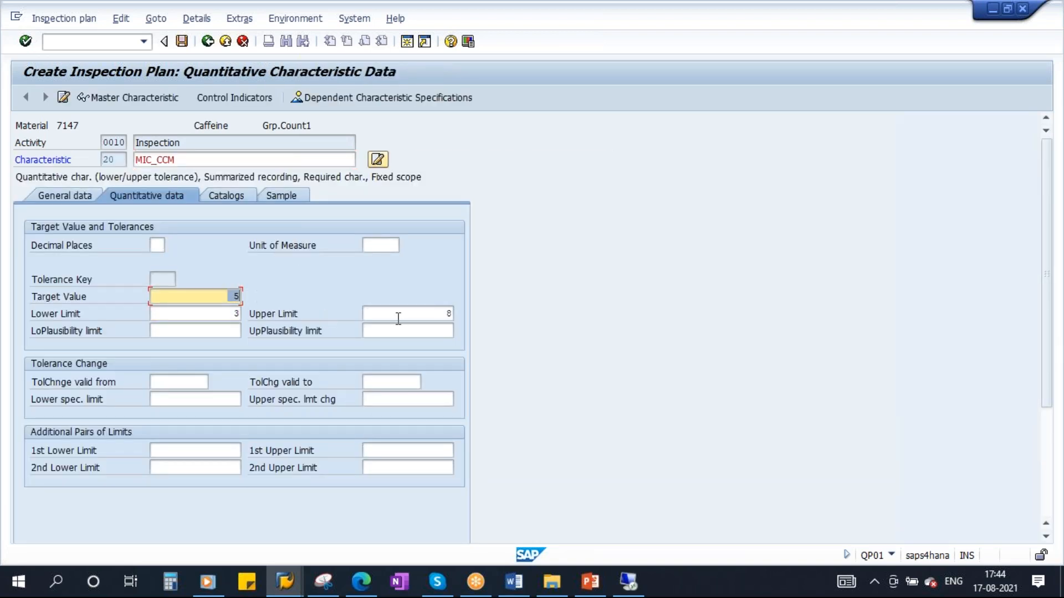
drag(416, 314, 483, 314)
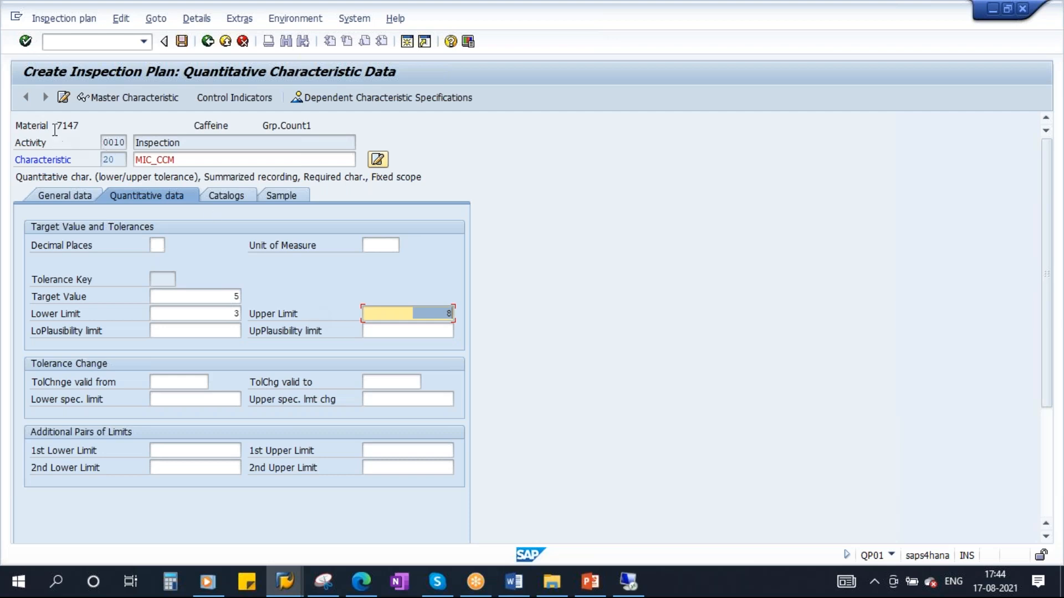
key(Return)
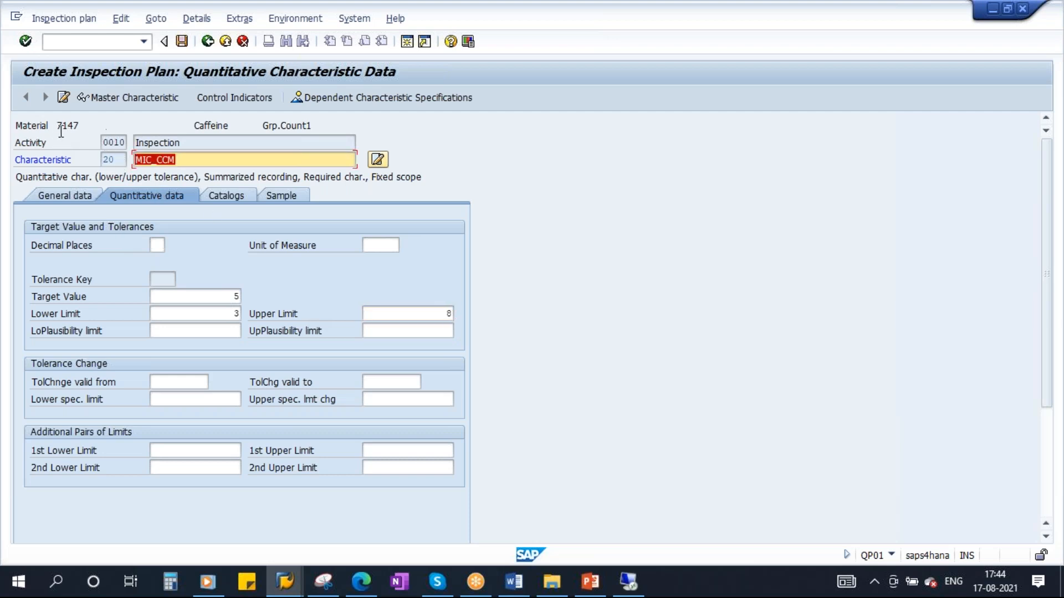
drag(57, 127, 88, 125)
double_click(222, 314)
- Set MIC_CCM's target value to 50, lower limit to 45 and upper limit to 55, and return to the characteristic overview
double_click(235, 297)
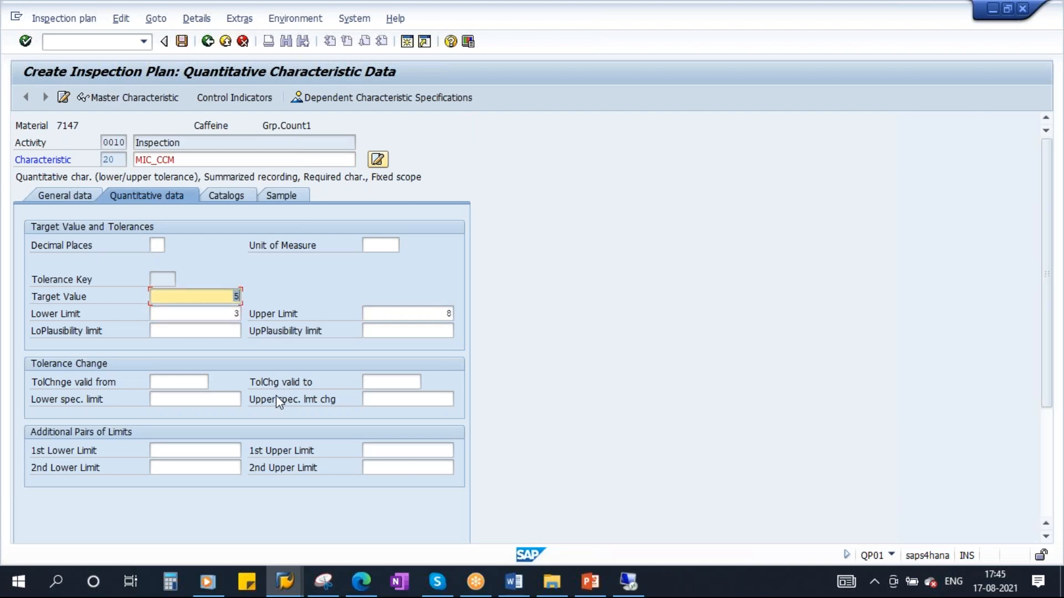
key(BackSpace)
text(50)
double_click(234, 314)
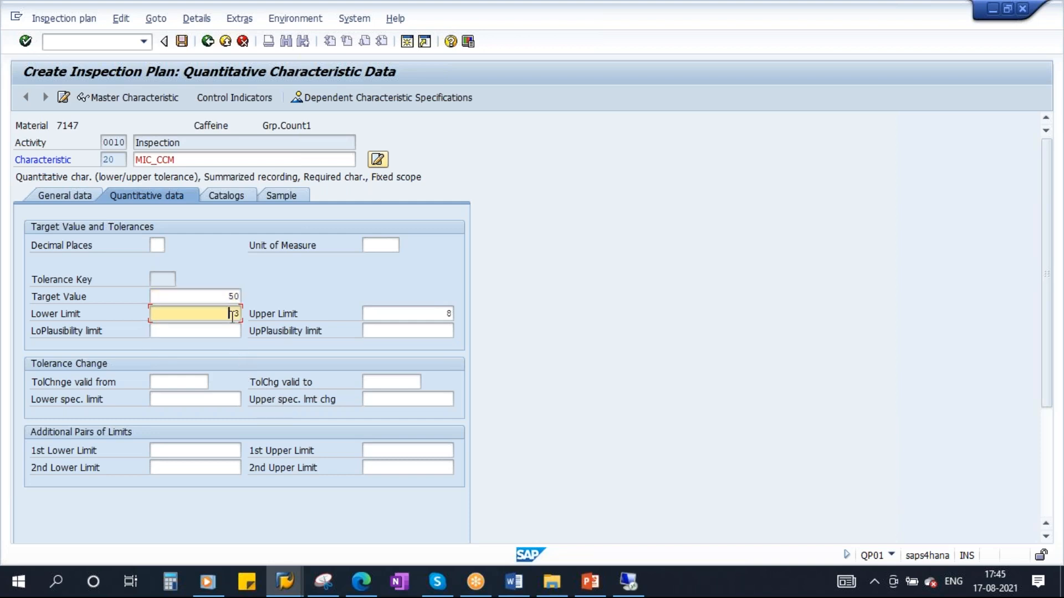
text(45)
double_click(423, 311)
text(55)
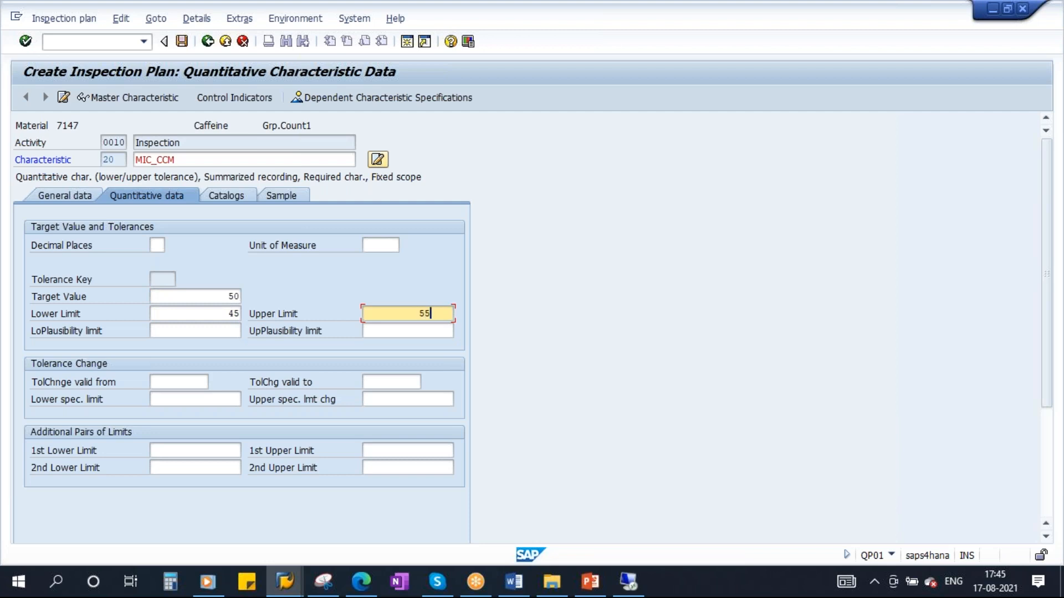
key(Return)
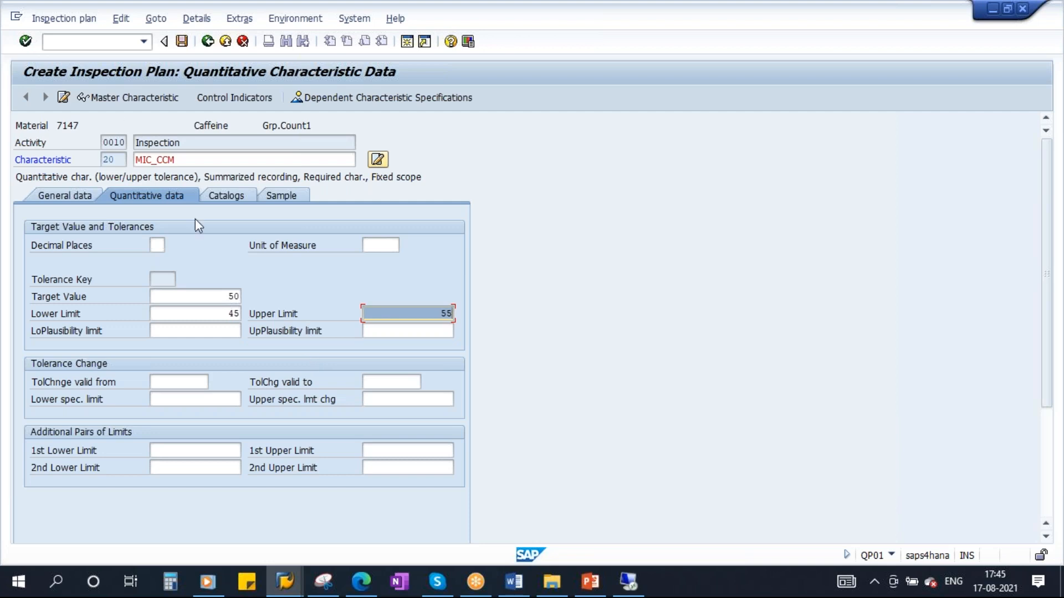
click(207, 41)
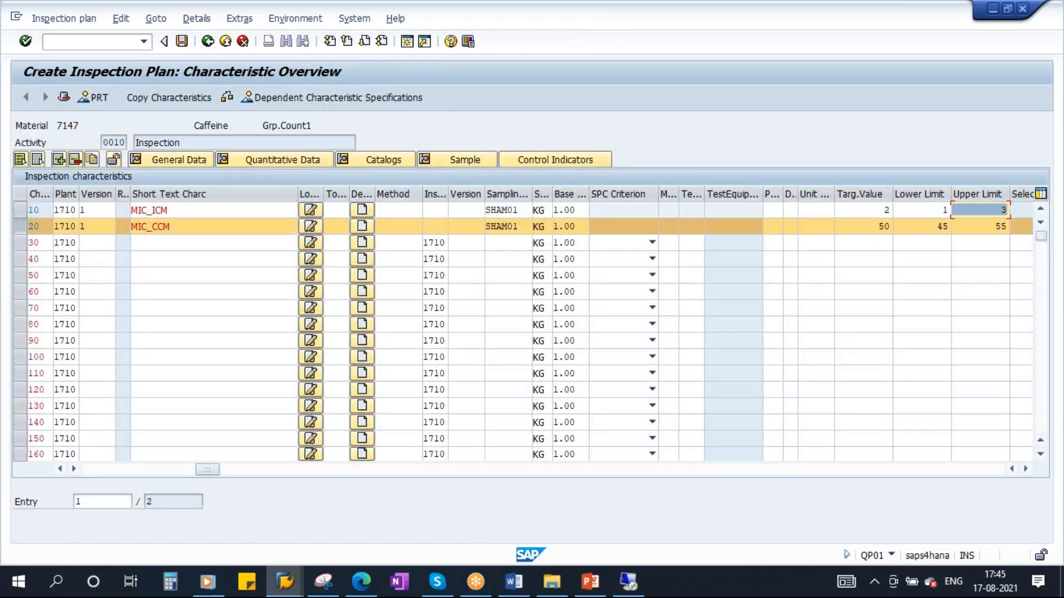
- Return to the operation overview and reopen the inspection characteristics of operation 0010
click(21, 226)
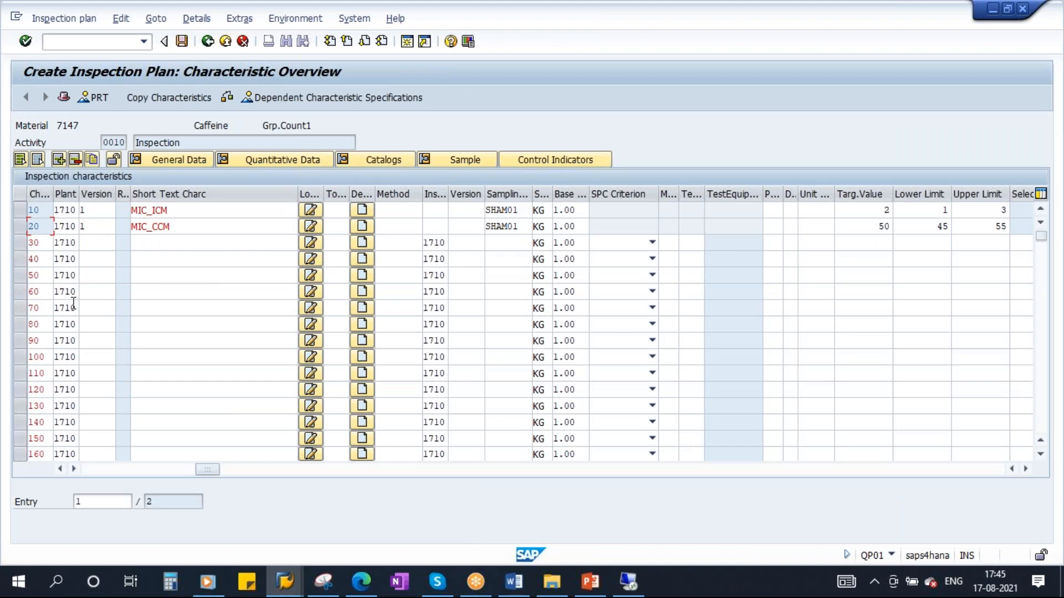
click(145, 242)
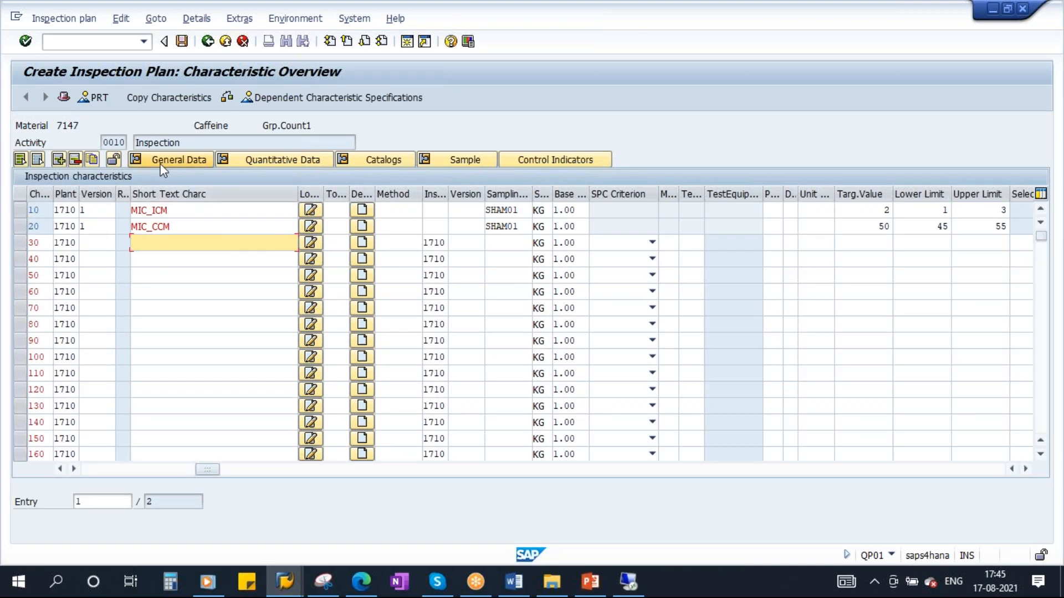
click(100, 243)
click(159, 248)
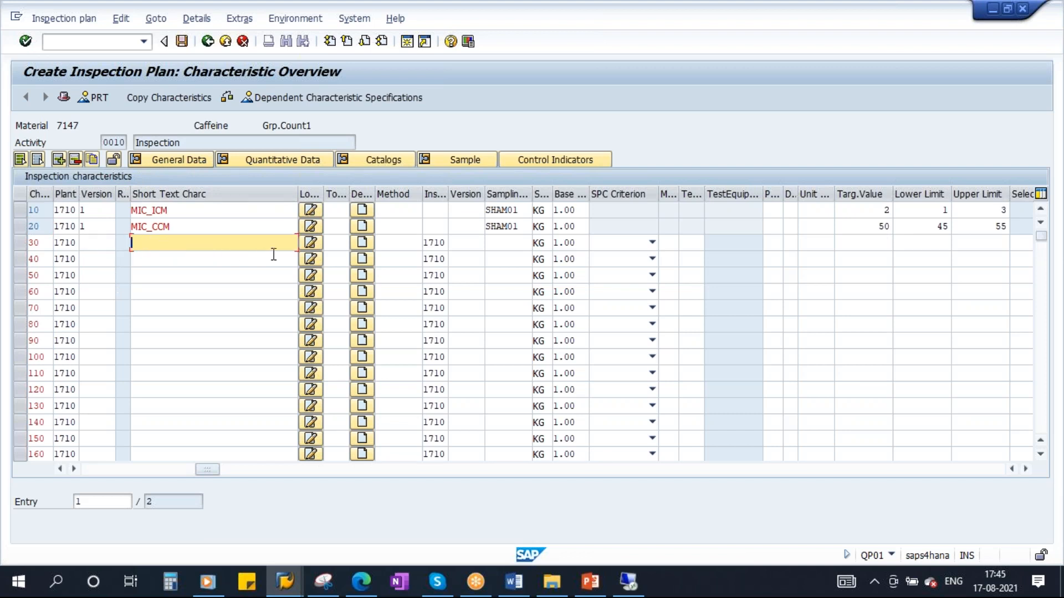
click(208, 41)
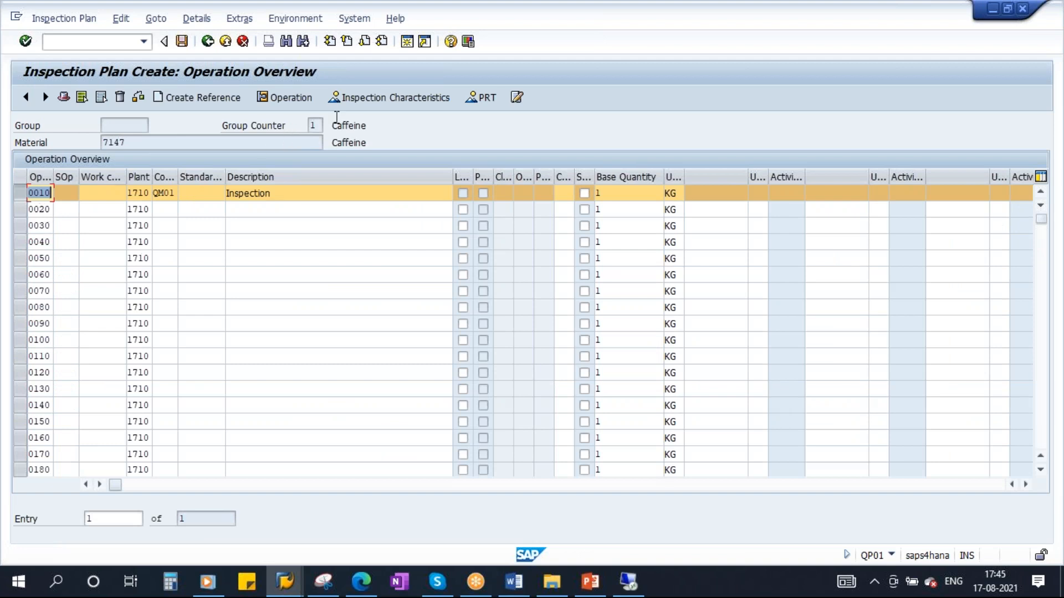
click(389, 98)
- Add master characteristic MIC_RC of plant 1710 as characteristic 30 with sampling procedure SHAM01
click(159, 243)
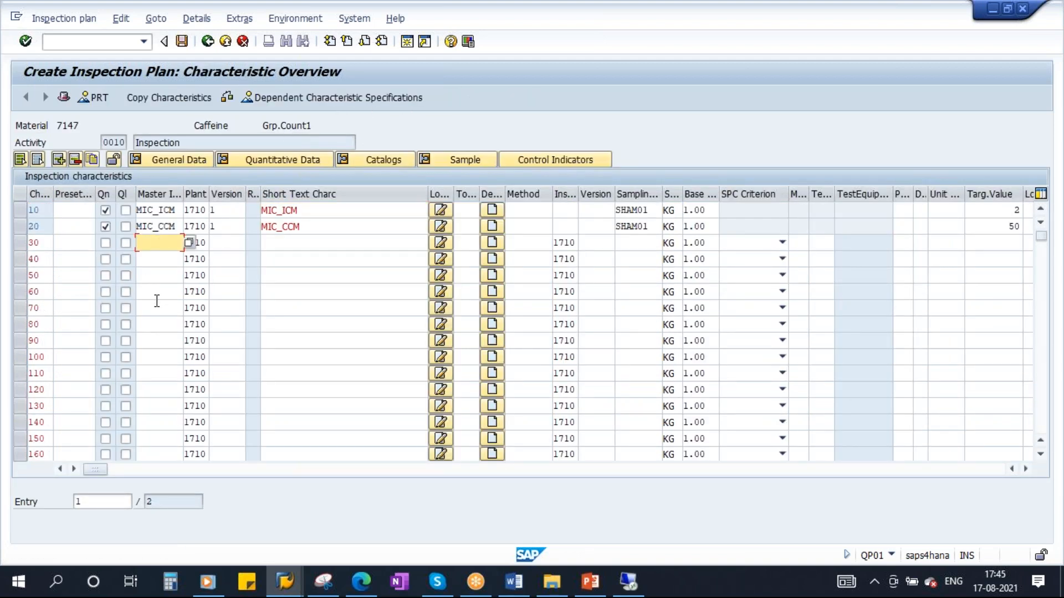
click(188, 242)
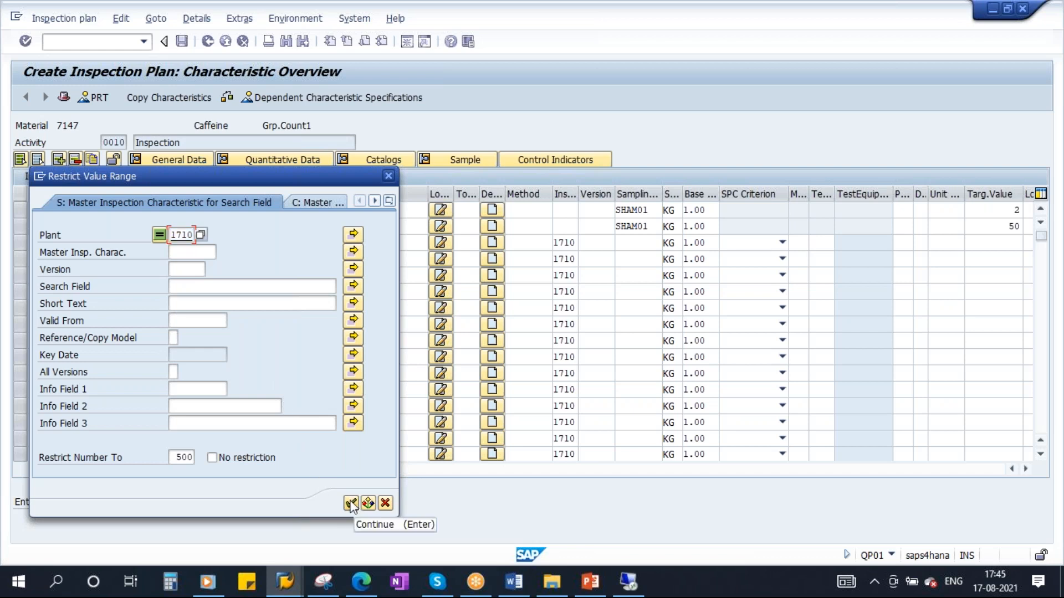
click(351, 504)
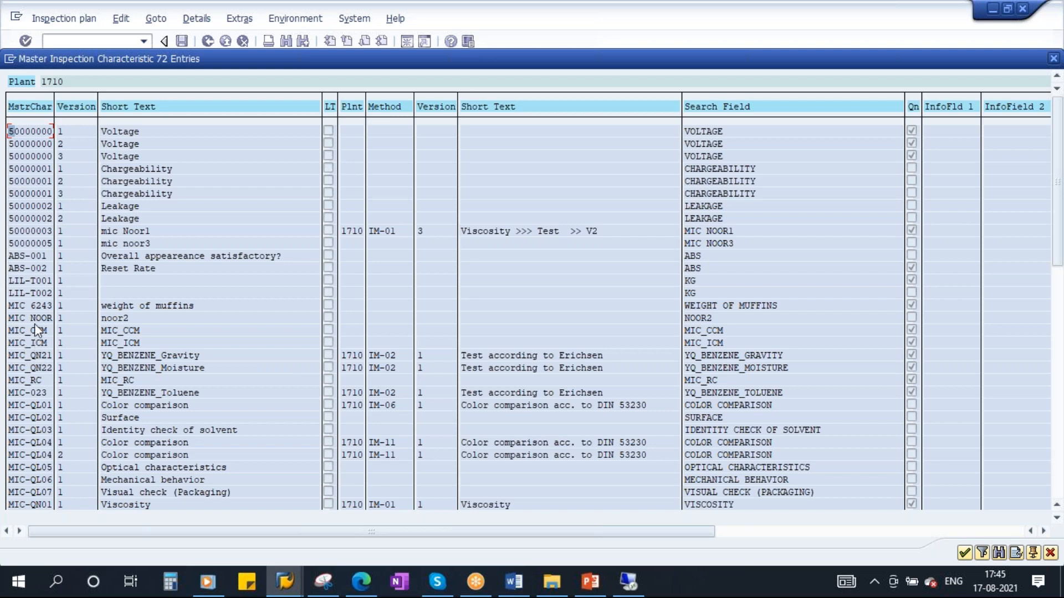
click(27, 380)
double_click(19, 383)
key(Return)
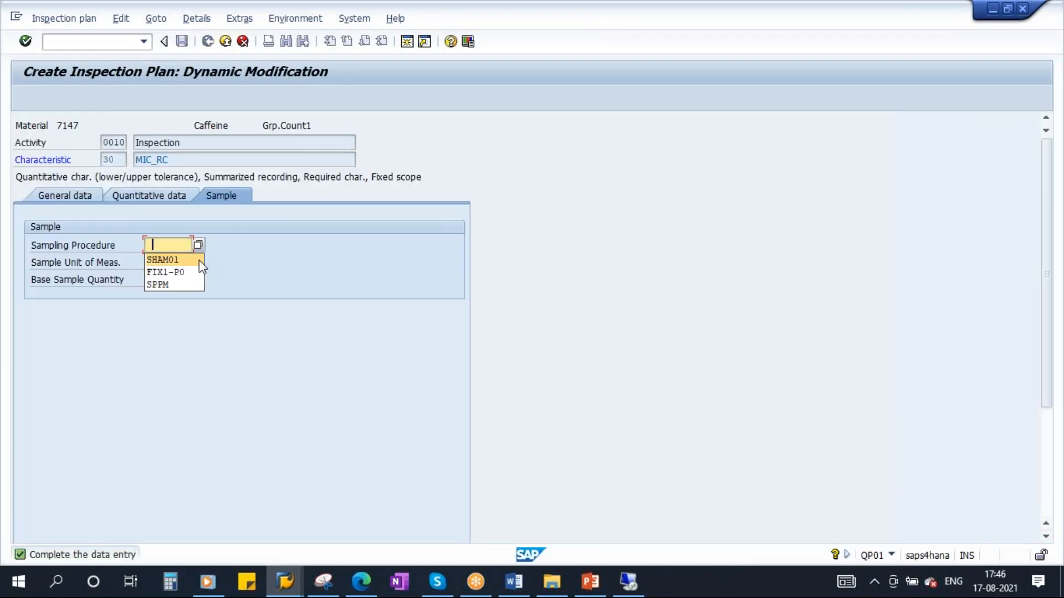
click(164, 260)
key(Return)
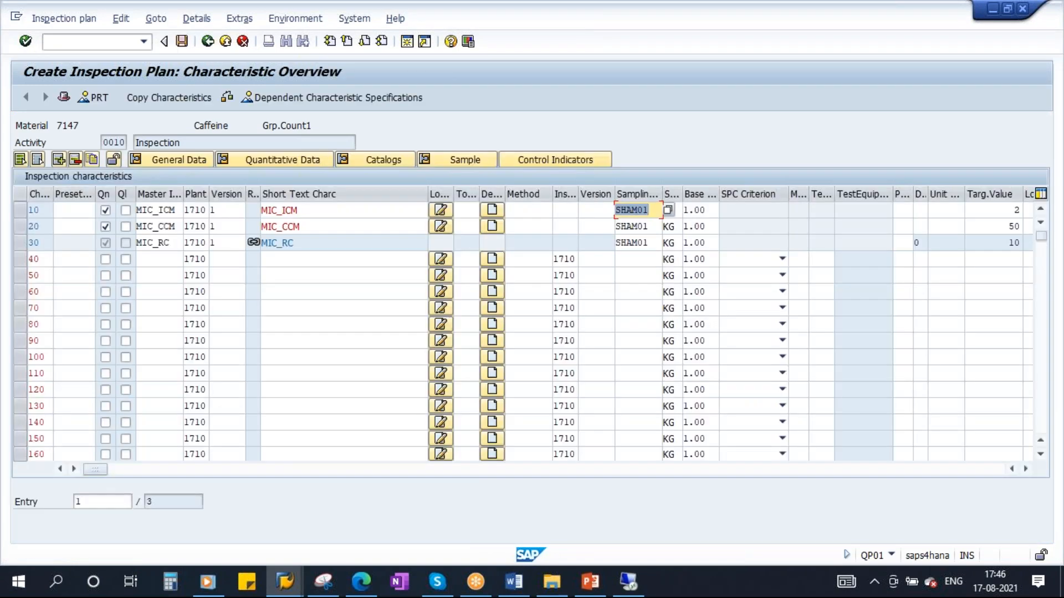
- Open the quantitative data of characteristic 30, MIC_RC, and examine whether its target value and limits can be edited
double_click(285, 244)
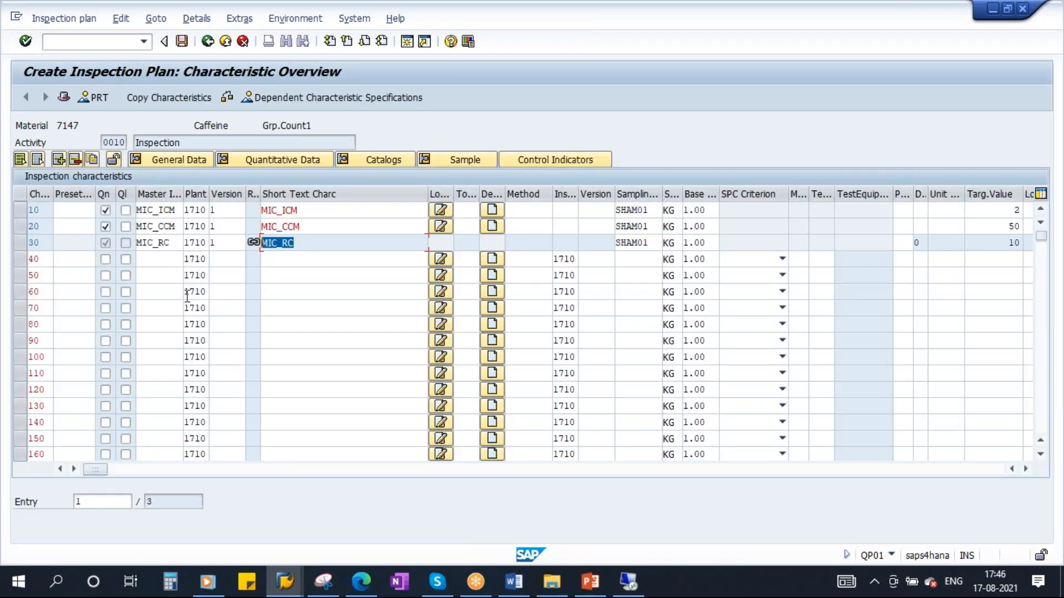
click(22, 243)
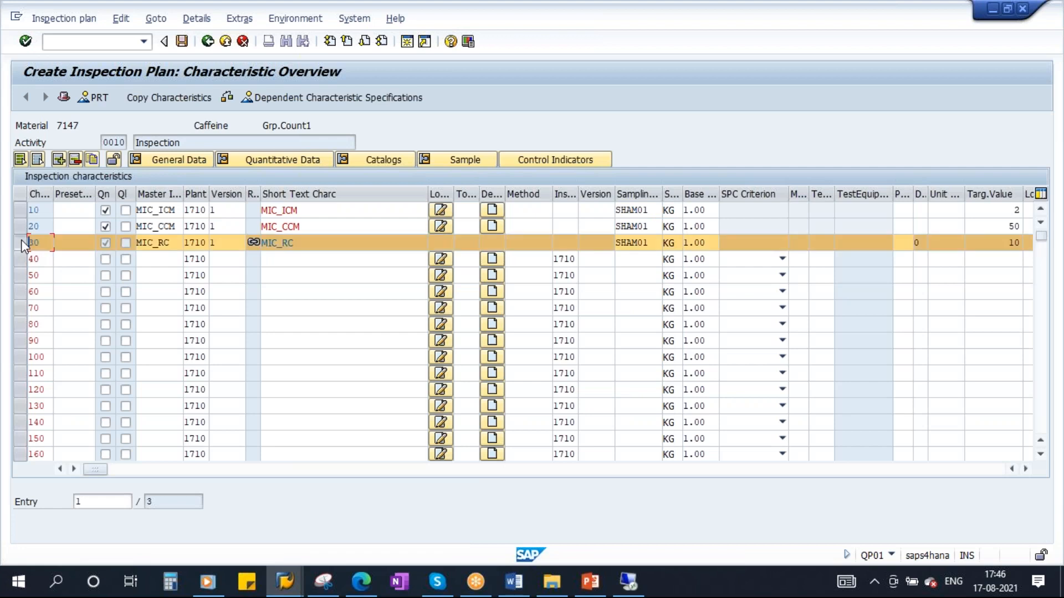
click(288, 161)
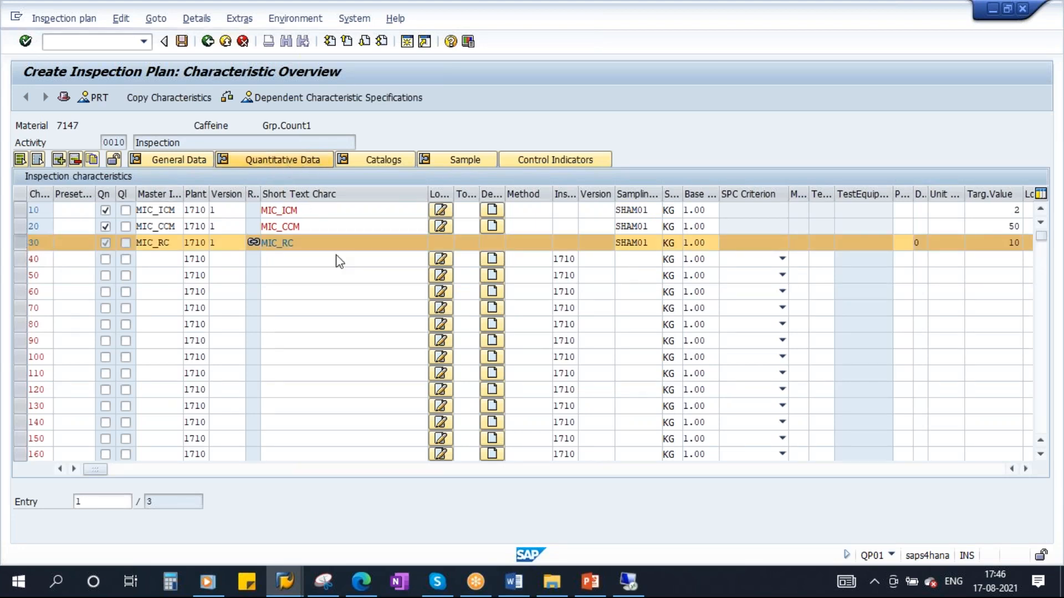
drag(223, 297, 259, 314)
drag(422, 308, 482, 323)
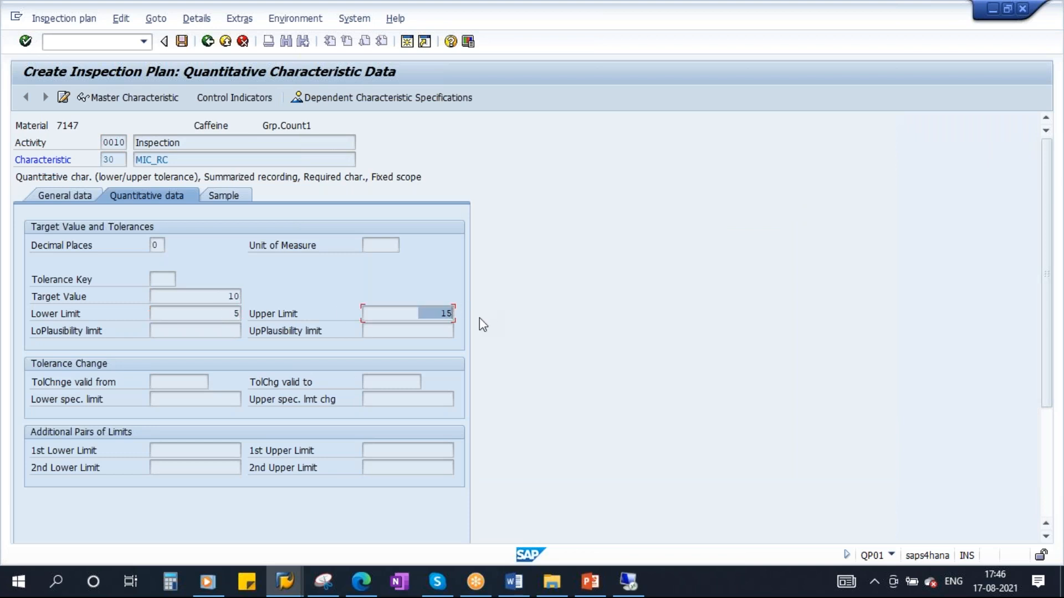
drag(223, 294, 261, 314)
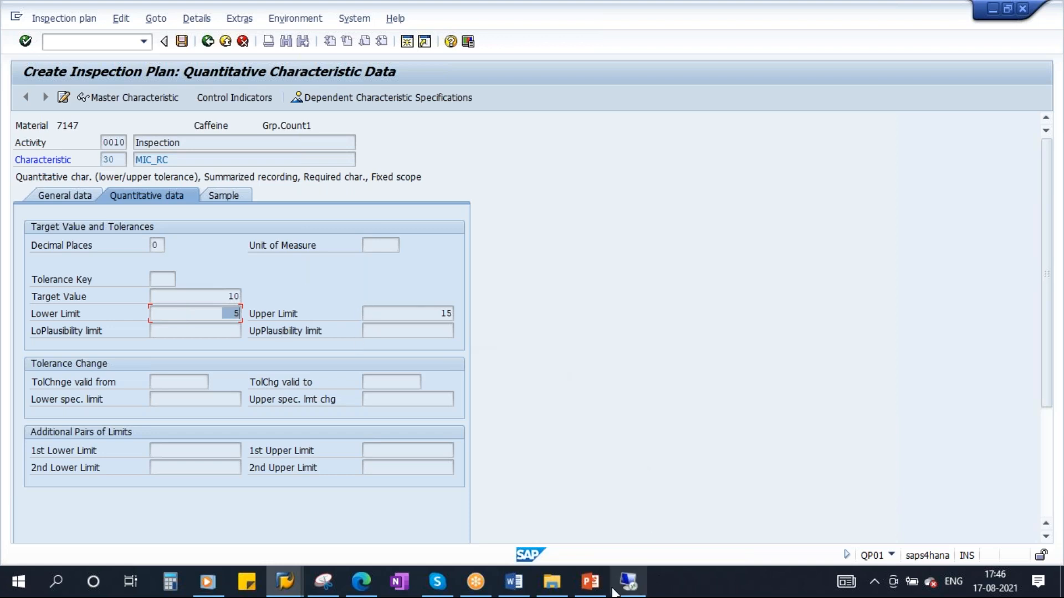
- Switch to the PowerPoint presentation and review the incomplete copy, complete copy and reference characteristic definitions on slide 9
click(590, 582)
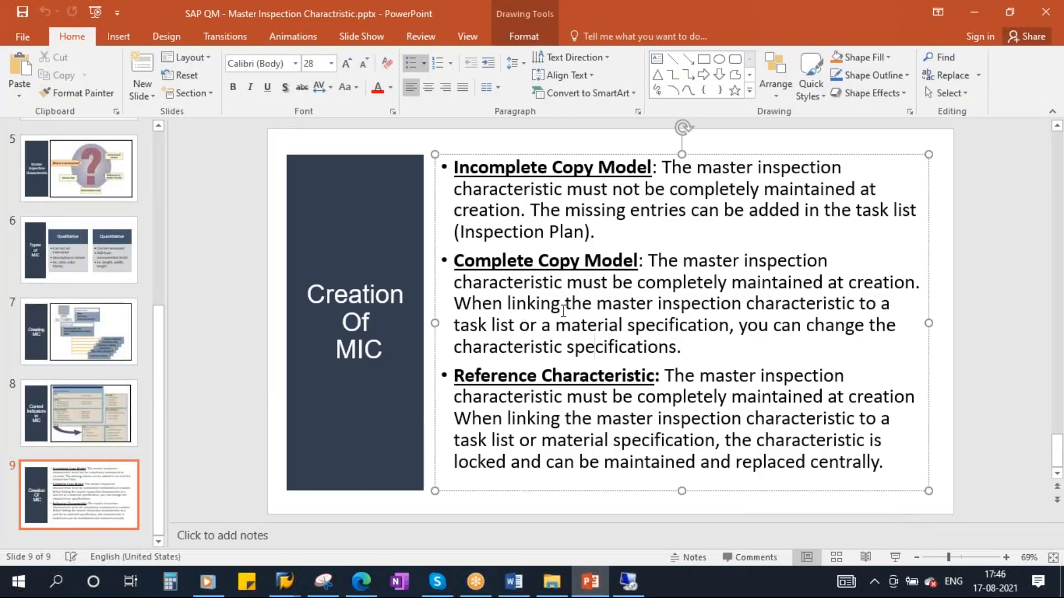
click(546, 167)
click(558, 262)
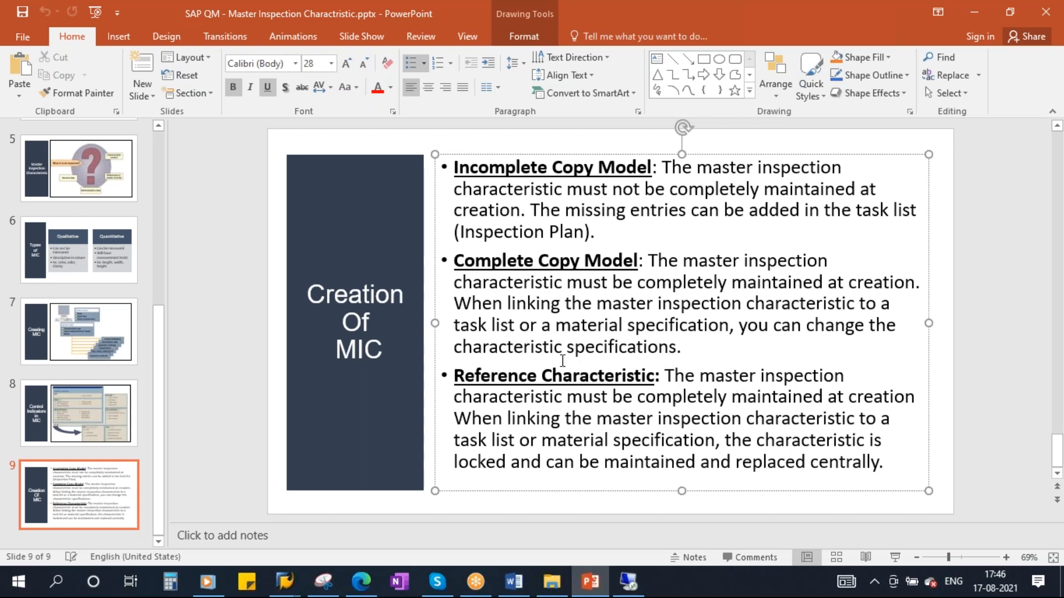
click(541, 171)
- Switch to the remote desktop session, view its Excel sheet of length sample results, and minimize the session
click(628, 582)
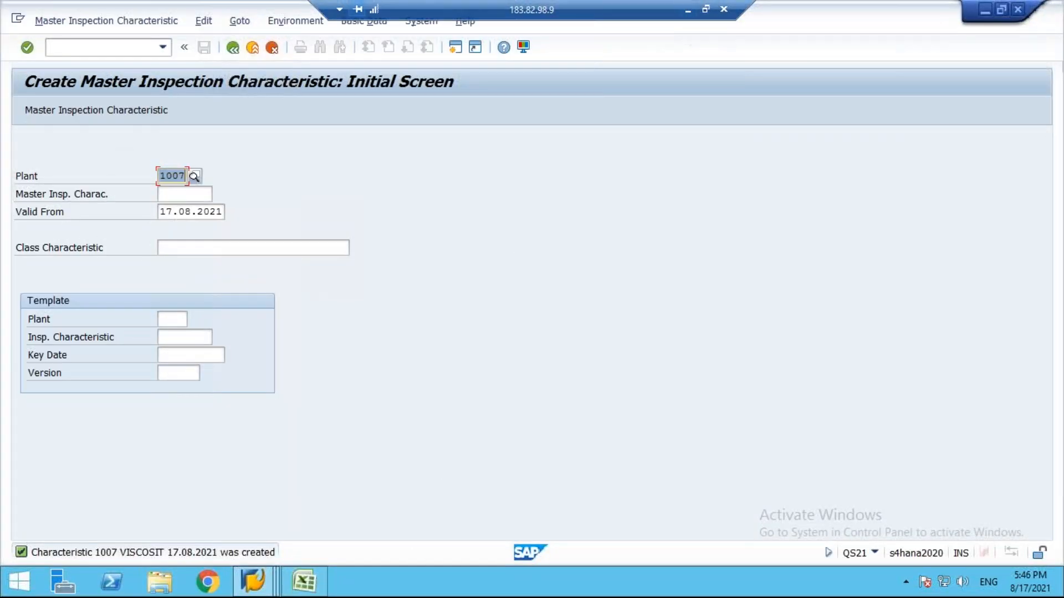
click(305, 582)
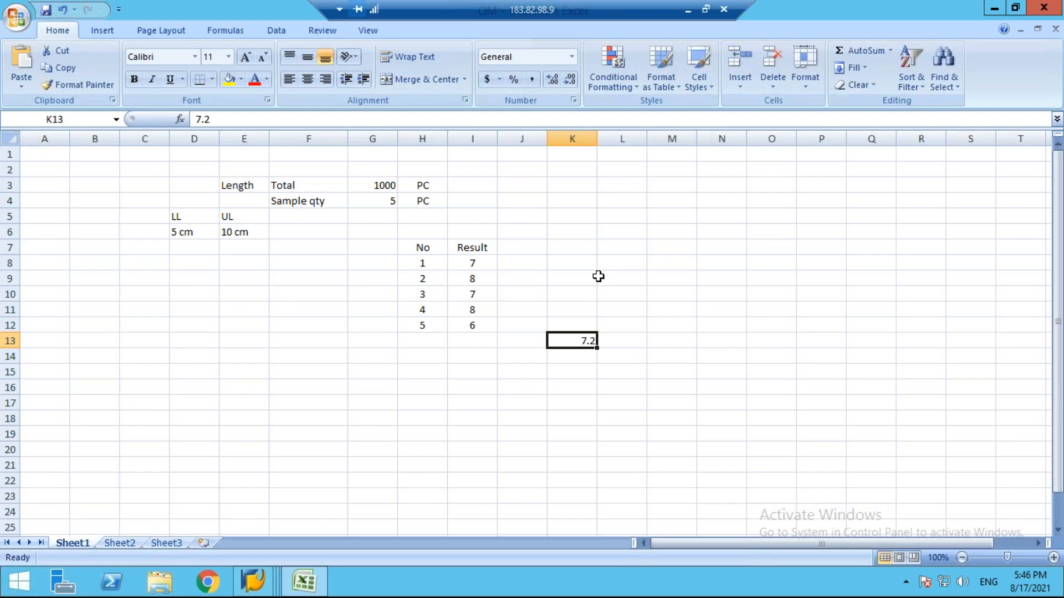
click(686, 11)
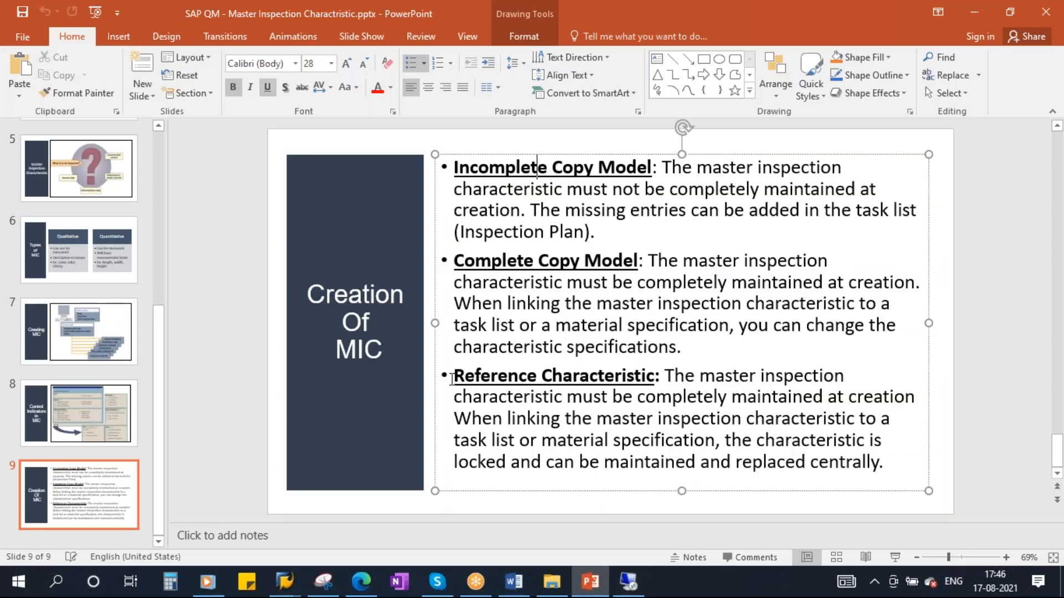
- Create a new Excel workbook named qm on the desktop and open it
key(super+d)
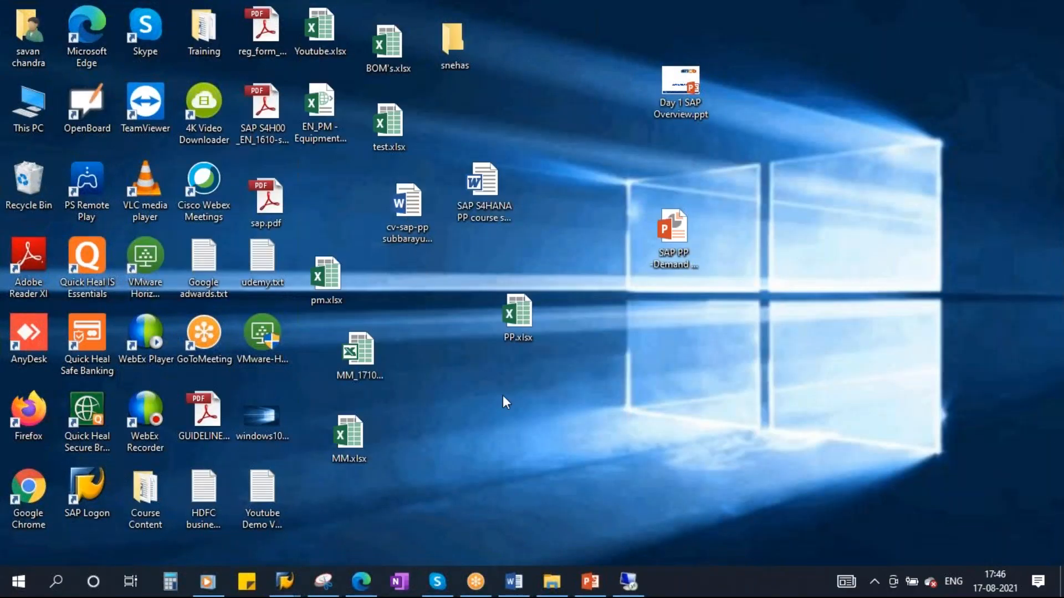
right_click(504, 396)
mouse_move(666, 340)
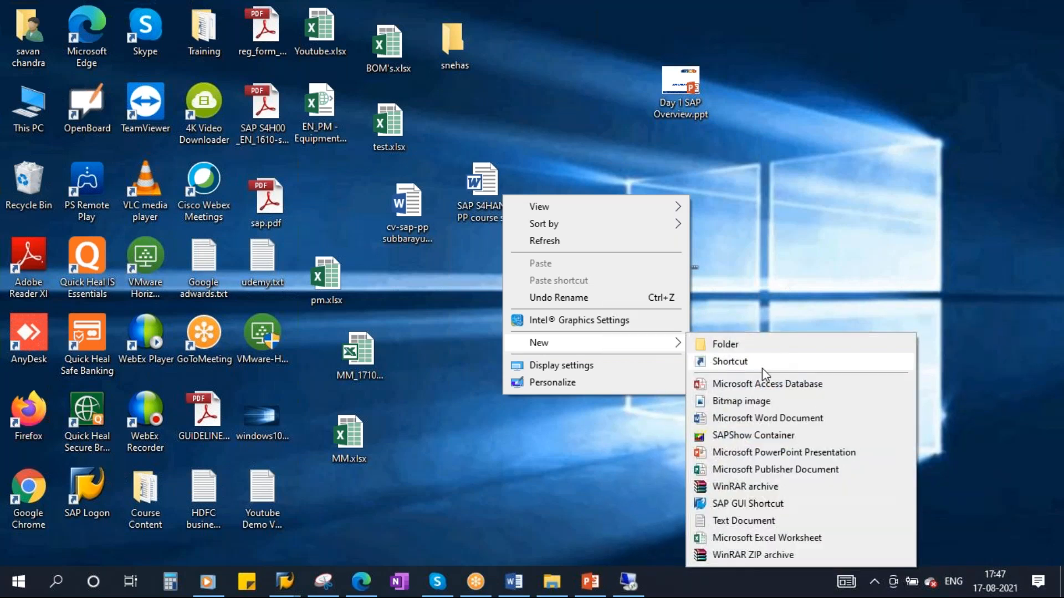
click(766, 538)
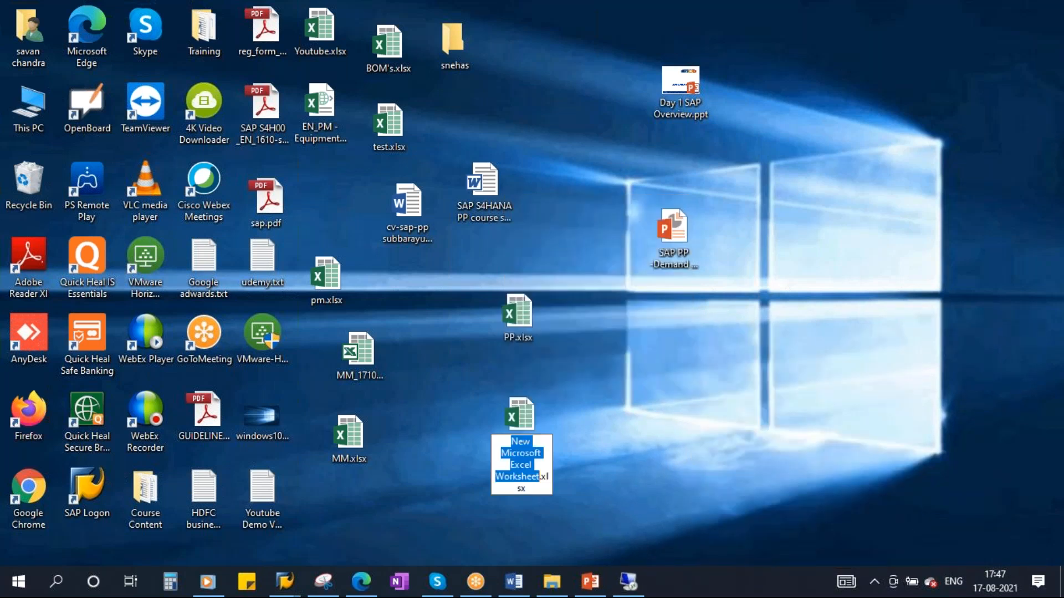
text(qm)
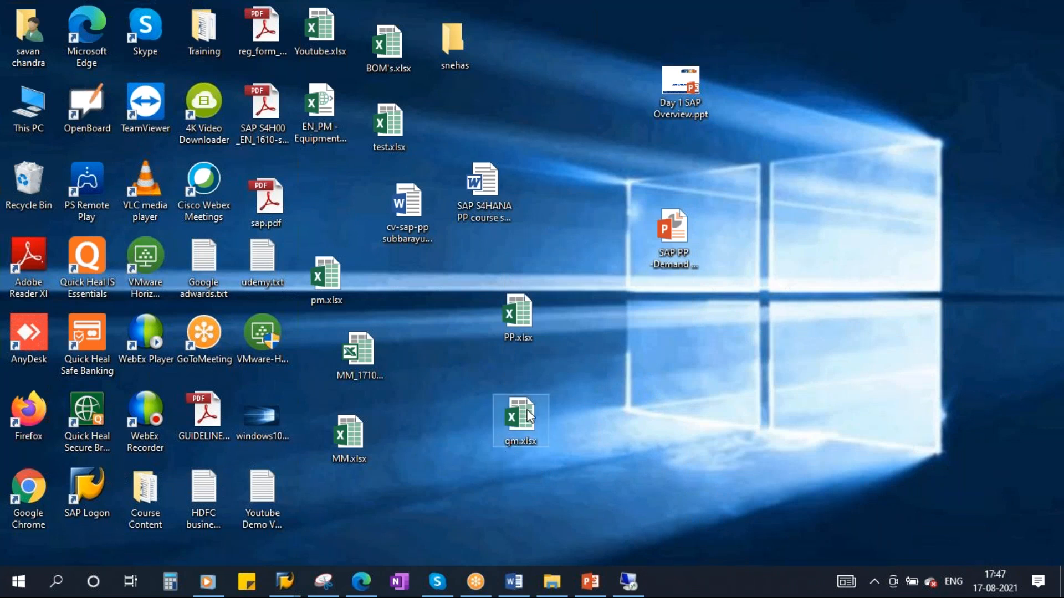
key(Return)
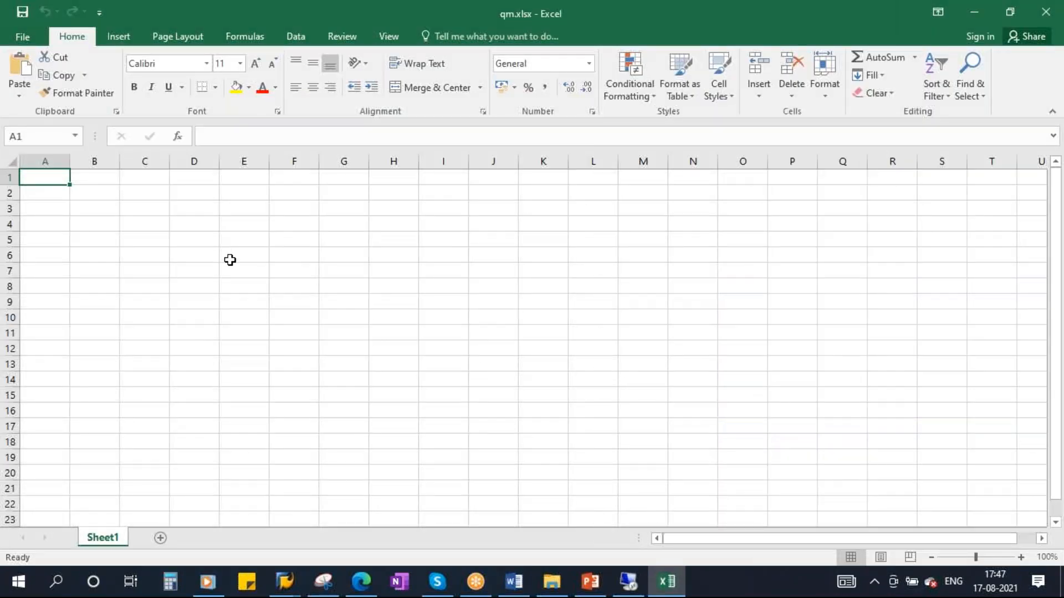
- Enter 1000 in cell G3 and the label Ph in cell H7
click(231, 256)
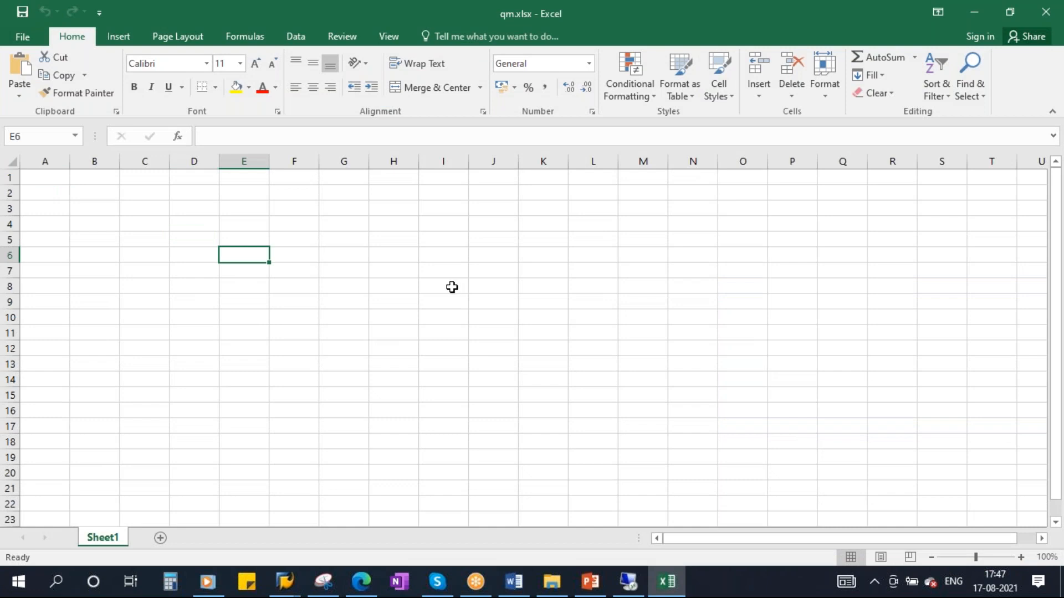
click(350, 211)
text(1)
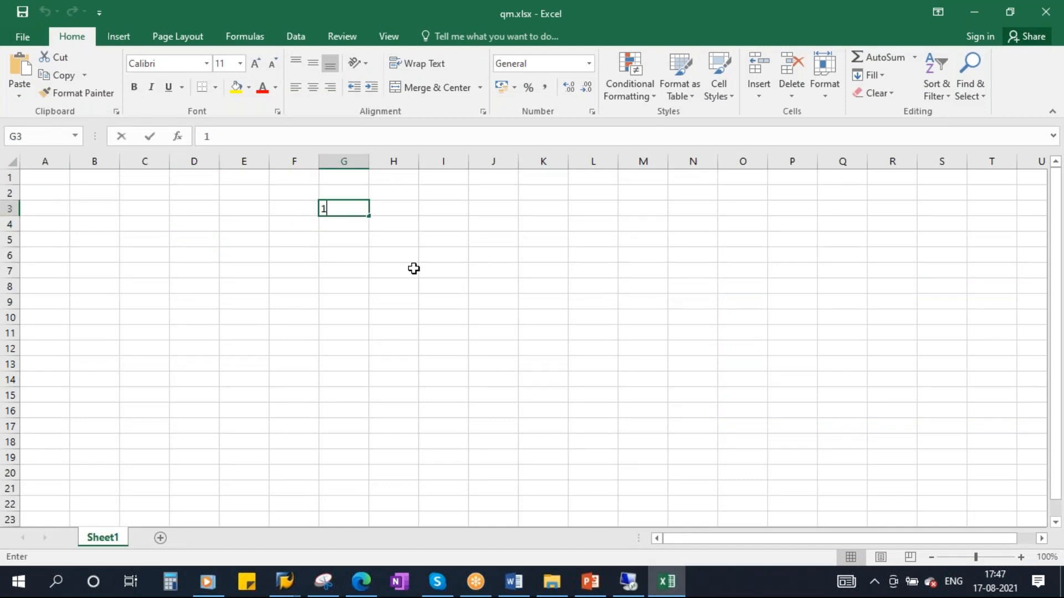
text(000)
key(Tab)
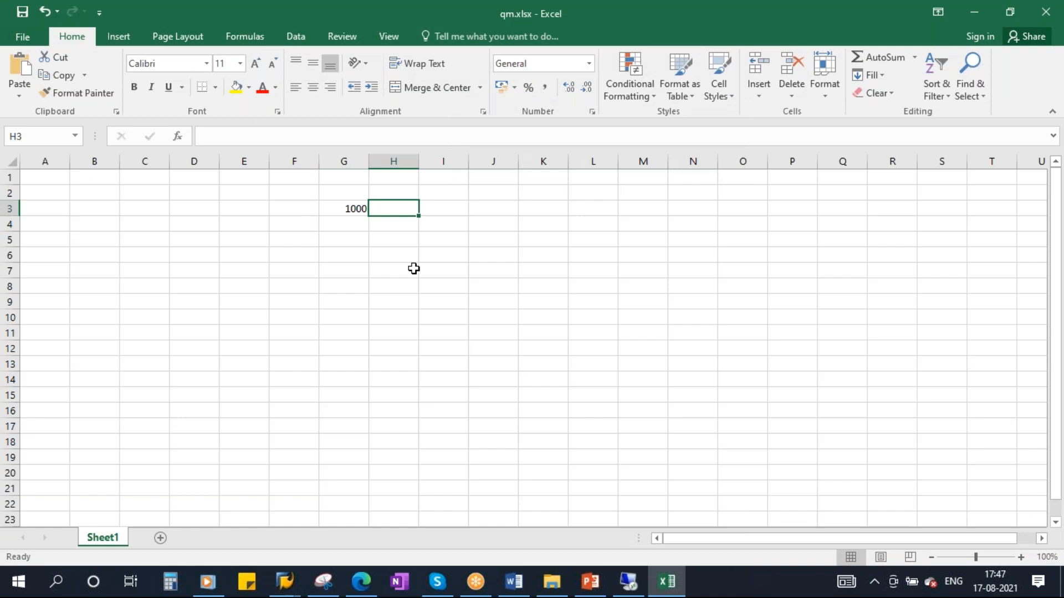
click(408, 273)
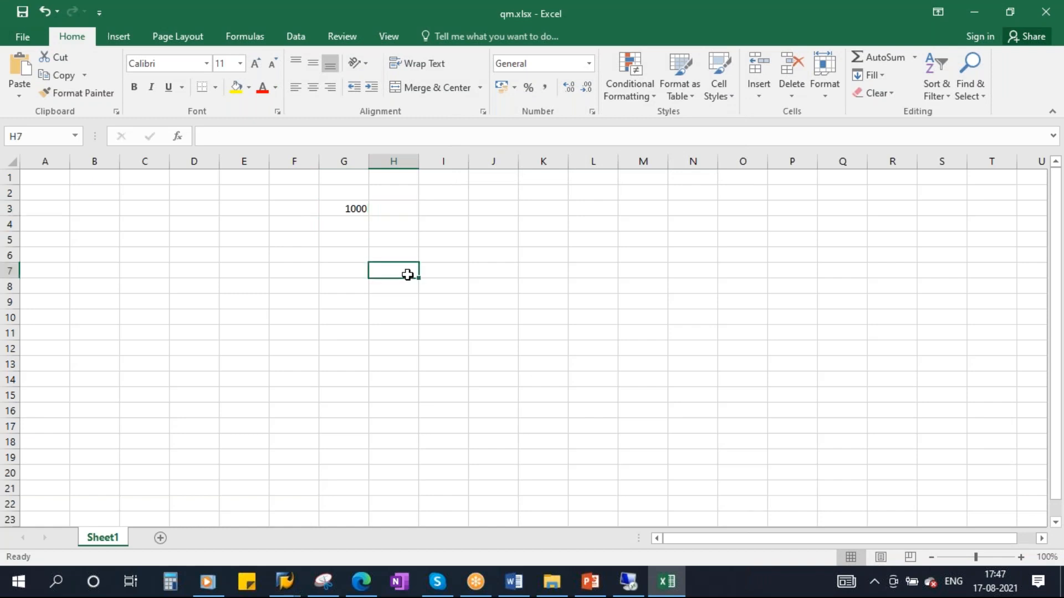
text(Ph)
click(504, 317)
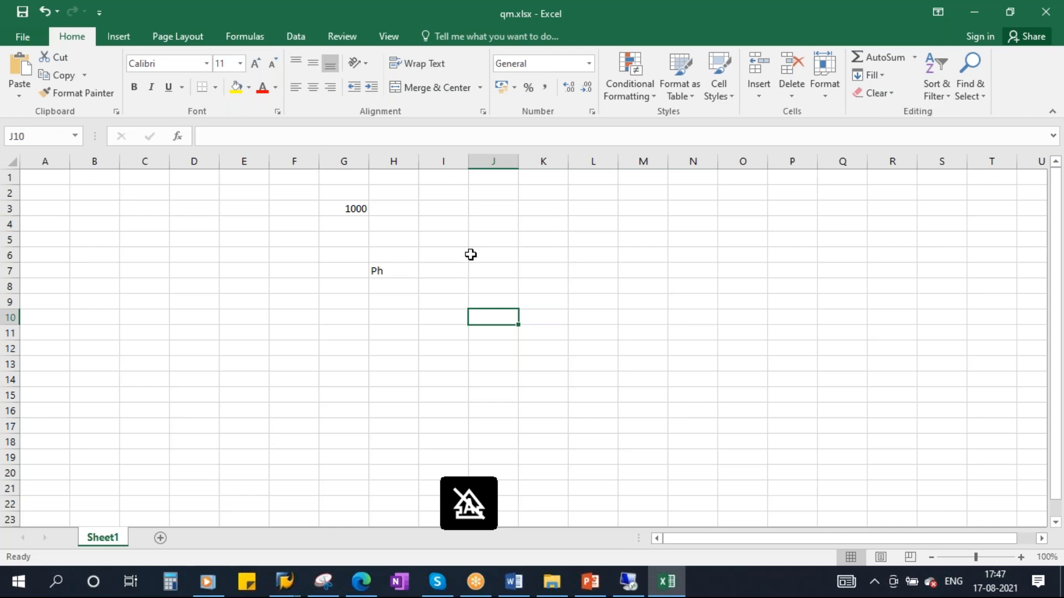
click(501, 222)
text(1)
click(544, 228)
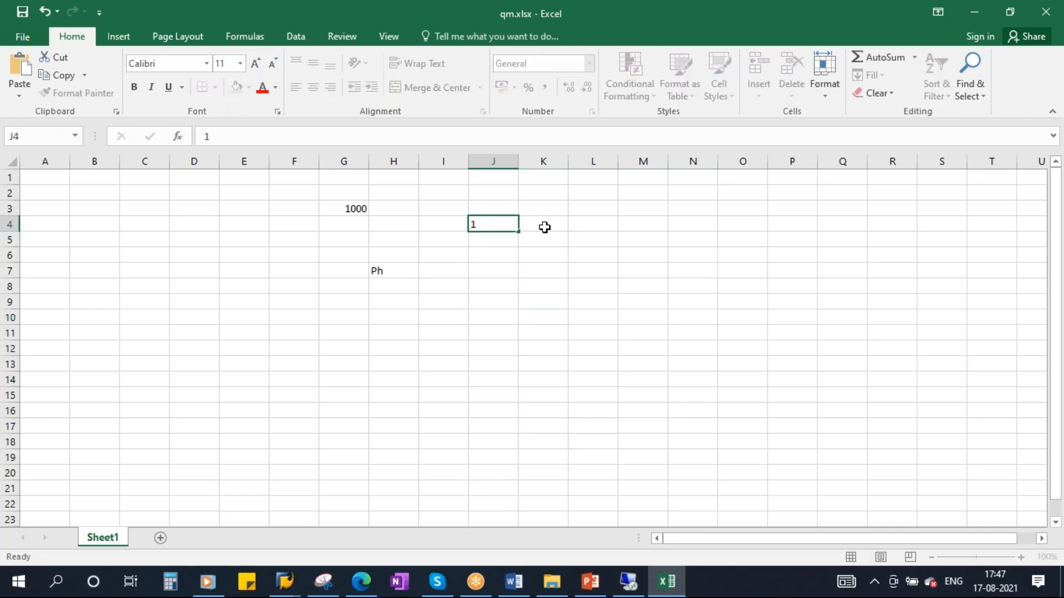
- Enter A in J4 and B in J5, and fill the two letters down to J11
click(496, 228)
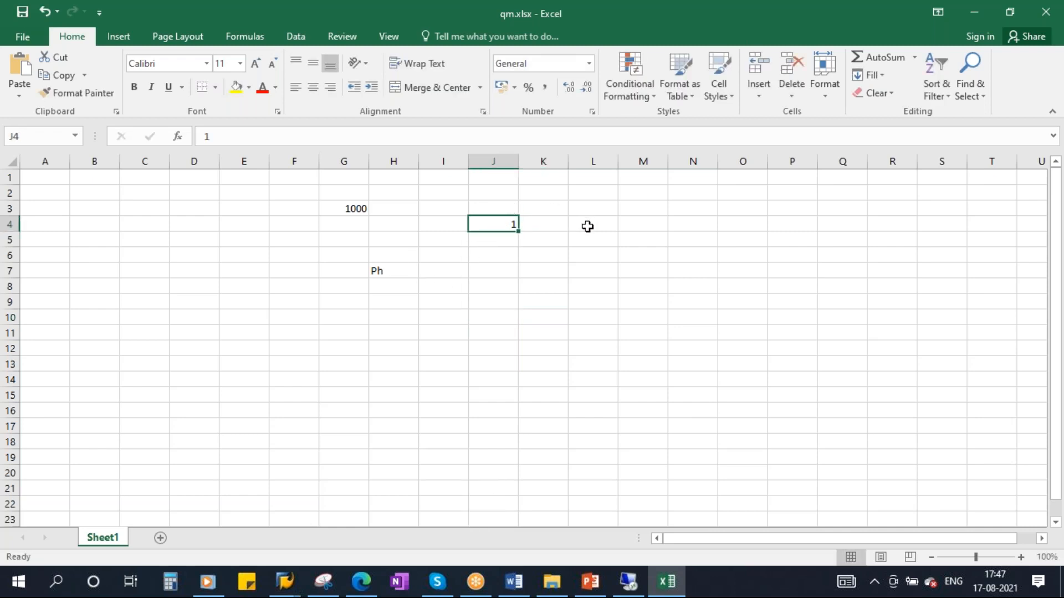
text(A)
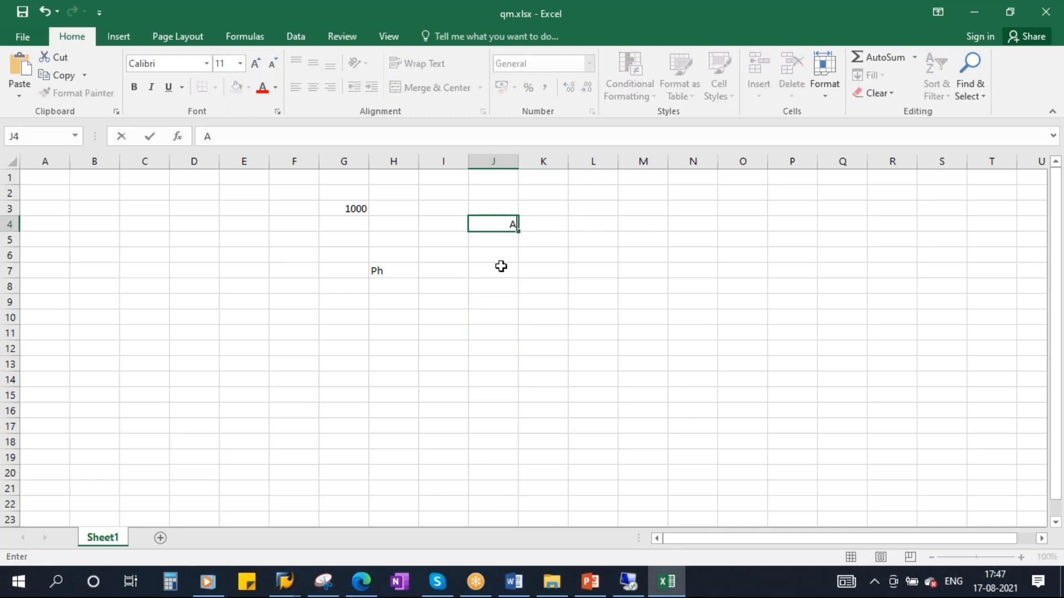
key(Return)
text(B)
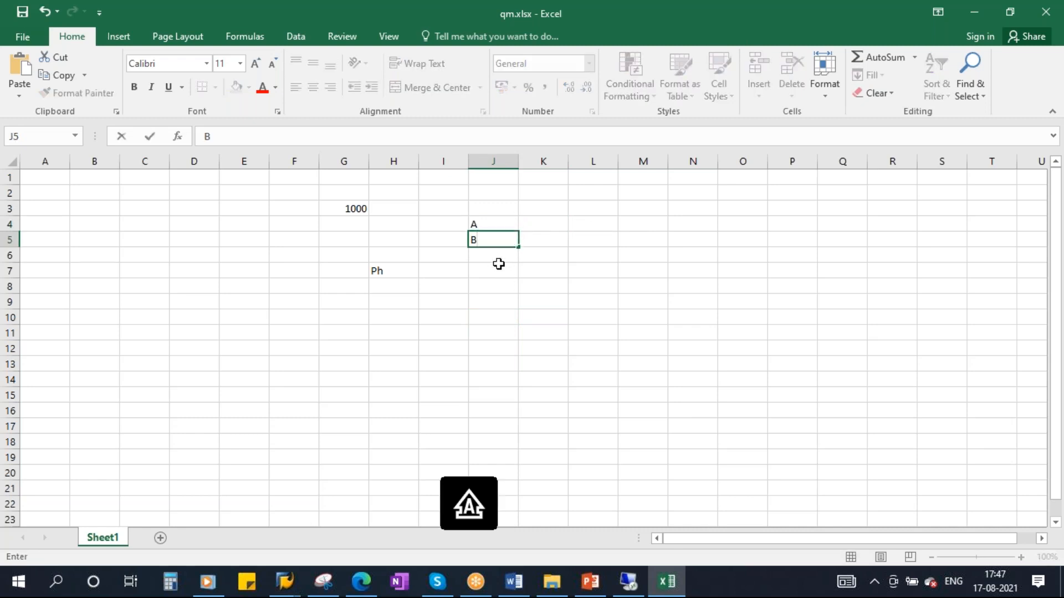
key(Return)
drag(493, 229, 516, 340)
click(594, 286)
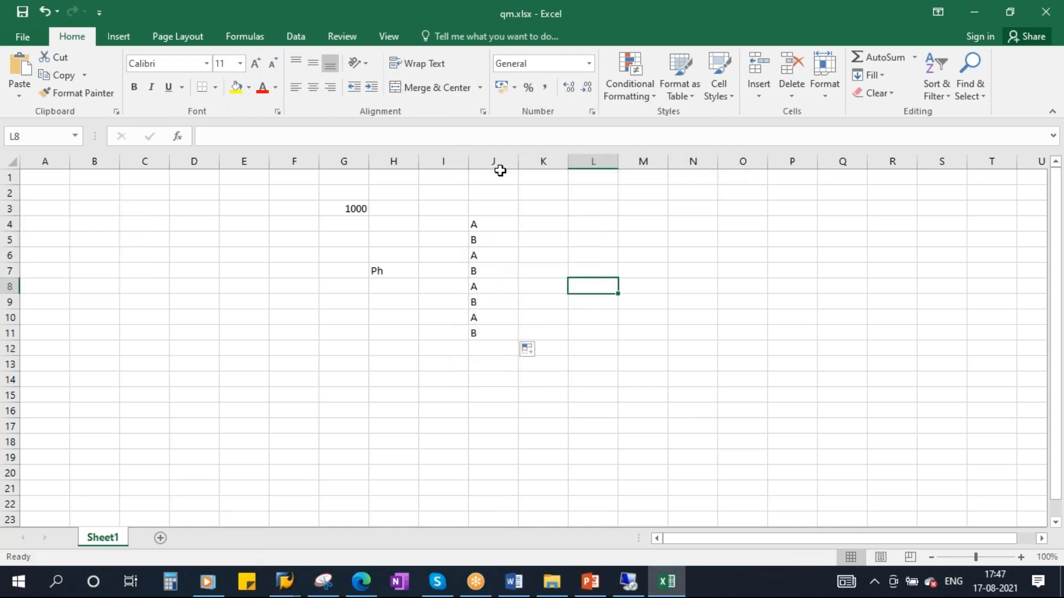
- Replace the filled letters in J6 and J7 with C and D
click(485, 251)
text(C)
key(Return)
text(D)
key(Return)
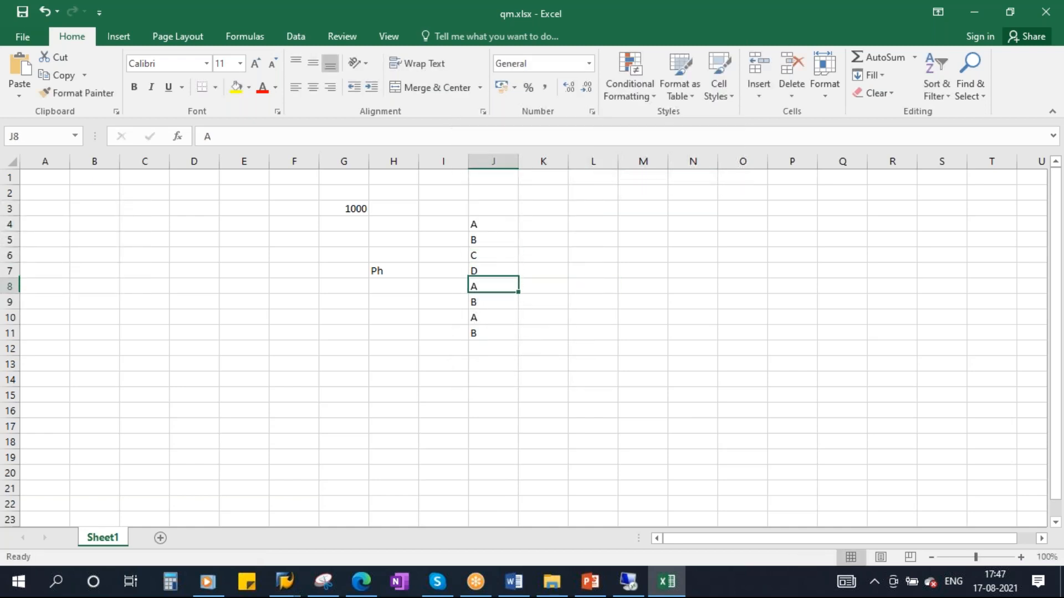
- Replace the letters in J8 and J9 with E and F, and clear the surplus letters in J10 and J11
text(E)
key(Return)
text(F)
click(579, 373)
drag(494, 314, 487, 330)
key(Delete)
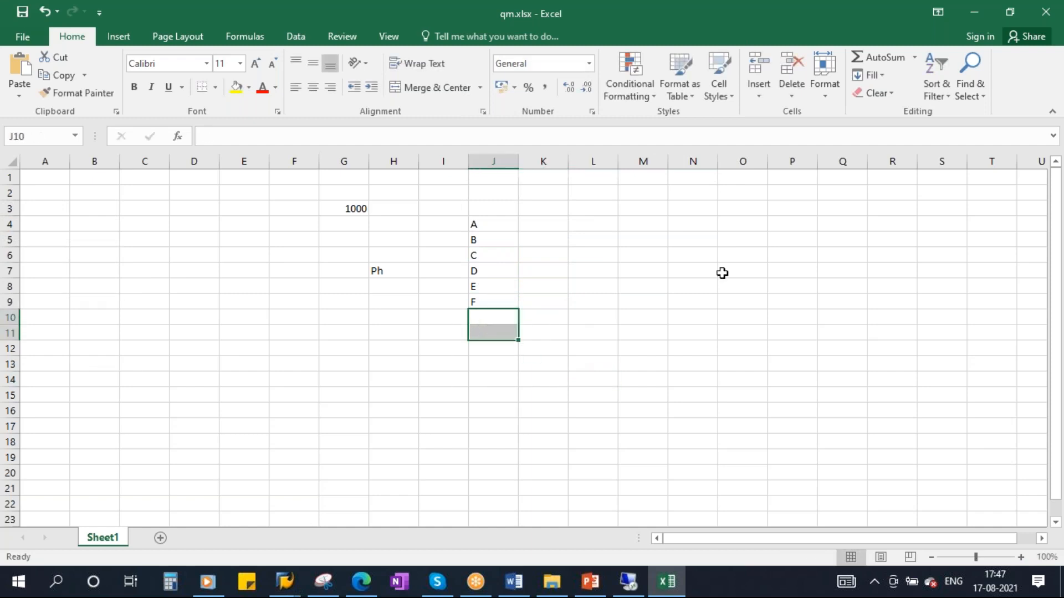
click(722, 273)
- Center the contents of column J horizontally
click(488, 161)
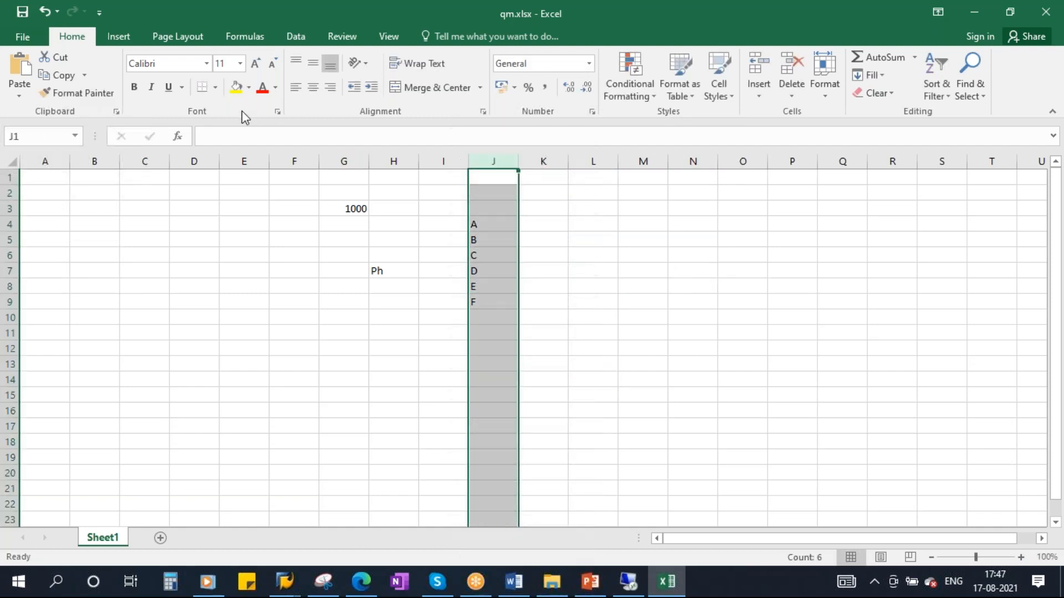
click(312, 87)
click(602, 252)
- Enter 2 and 4 beside A in K4:L4, and 3 and 6 beside B in K5:L5
click(544, 225)
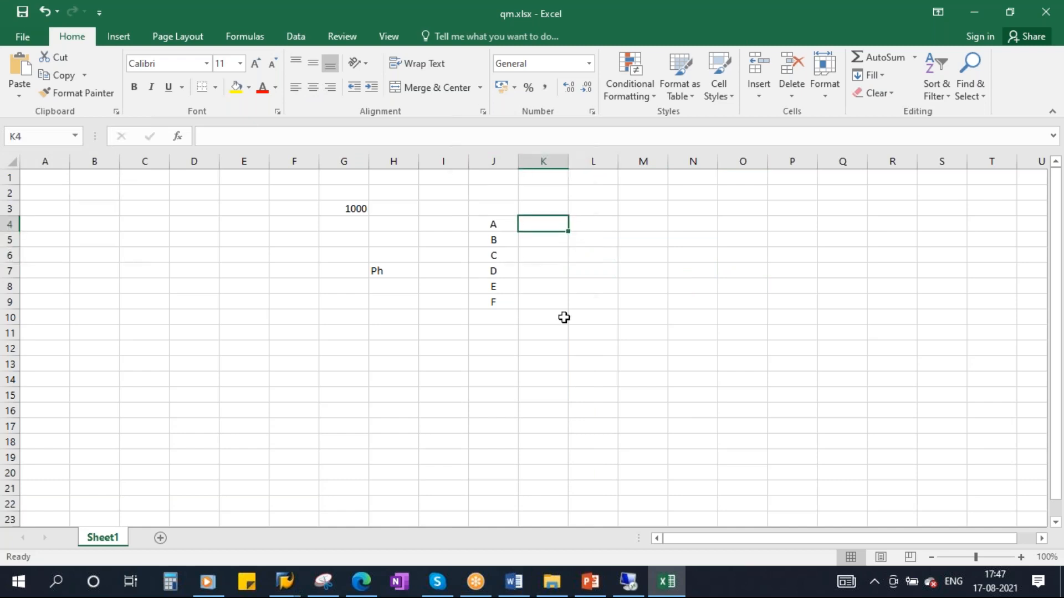
text(2)
click(597, 223)
text(4)
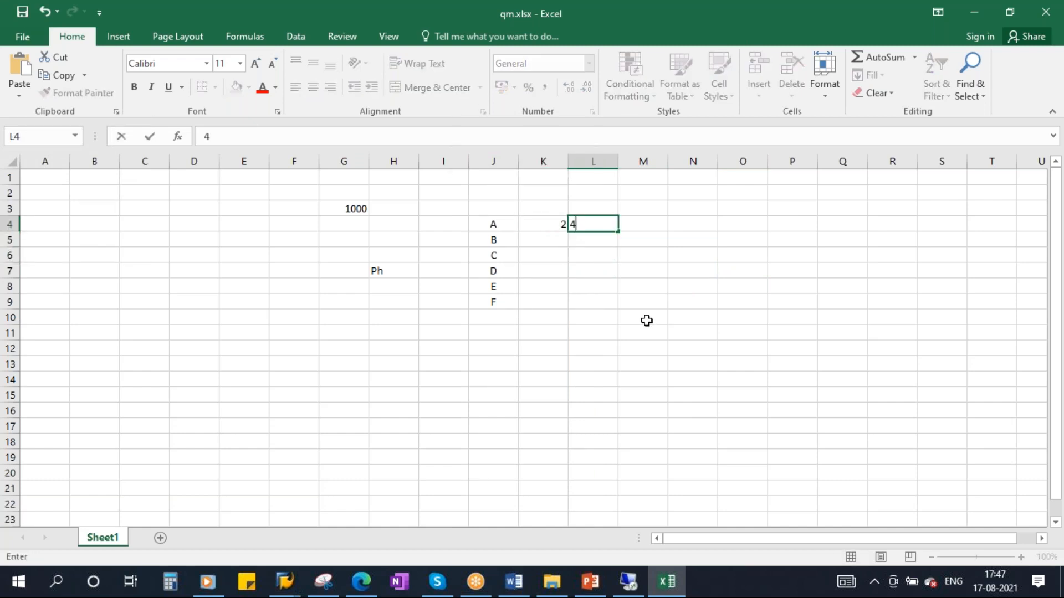
click(644, 317)
click(553, 243)
text(3)
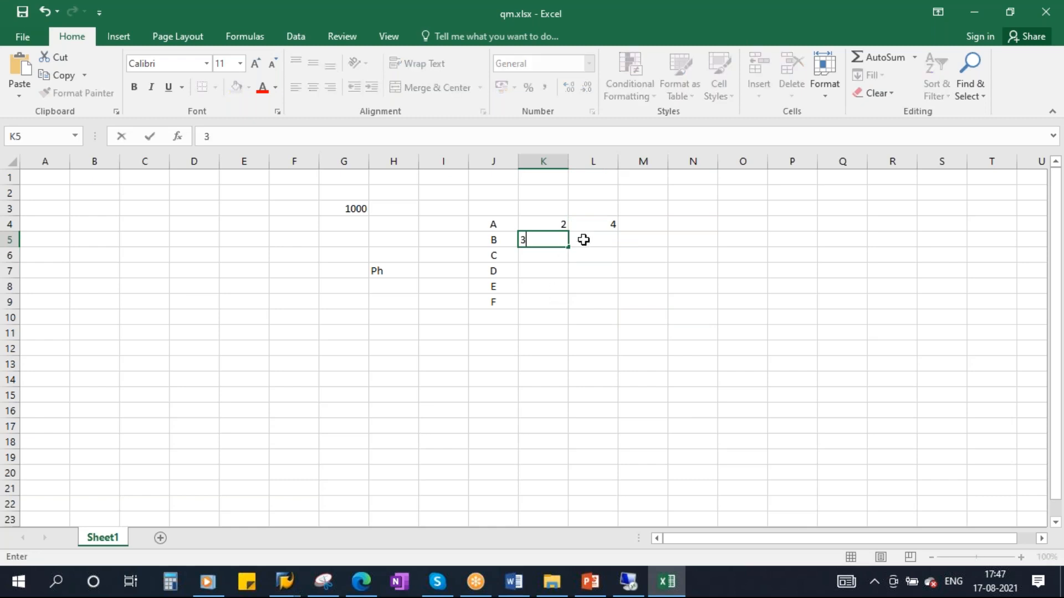
click(584, 240)
text(6)
click(669, 285)
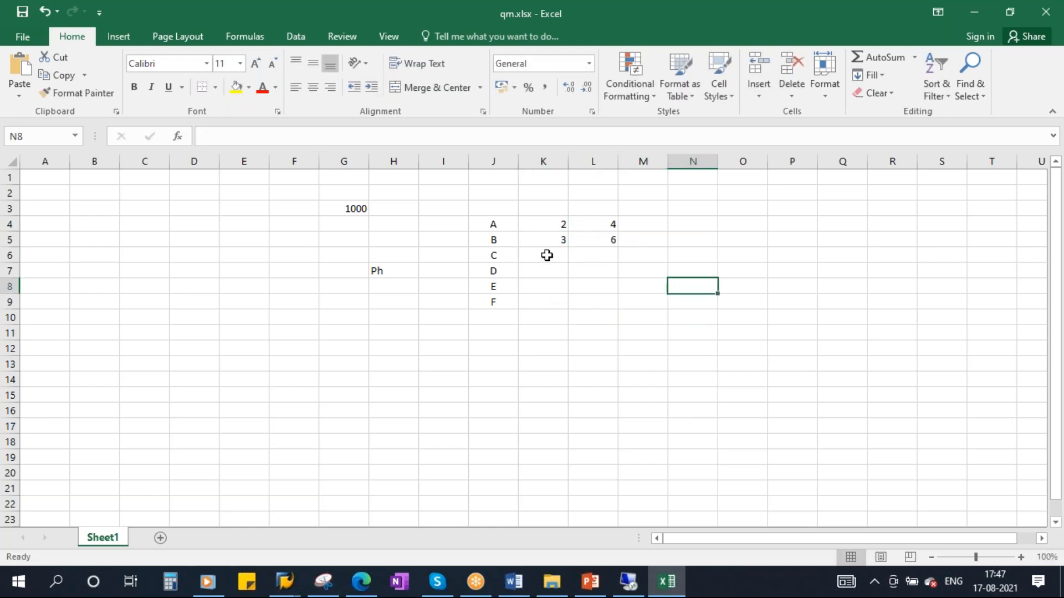
- Enter 4 and 8 beside C in cells K6 and L6
click(546, 255)
text(4)
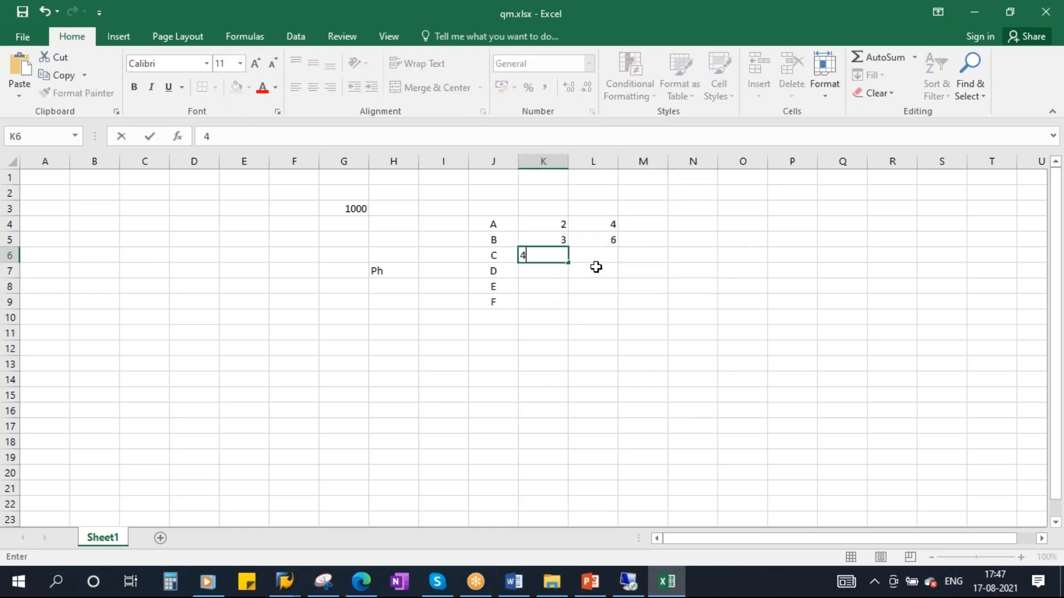
click(594, 256)
text(8)
click(690, 294)
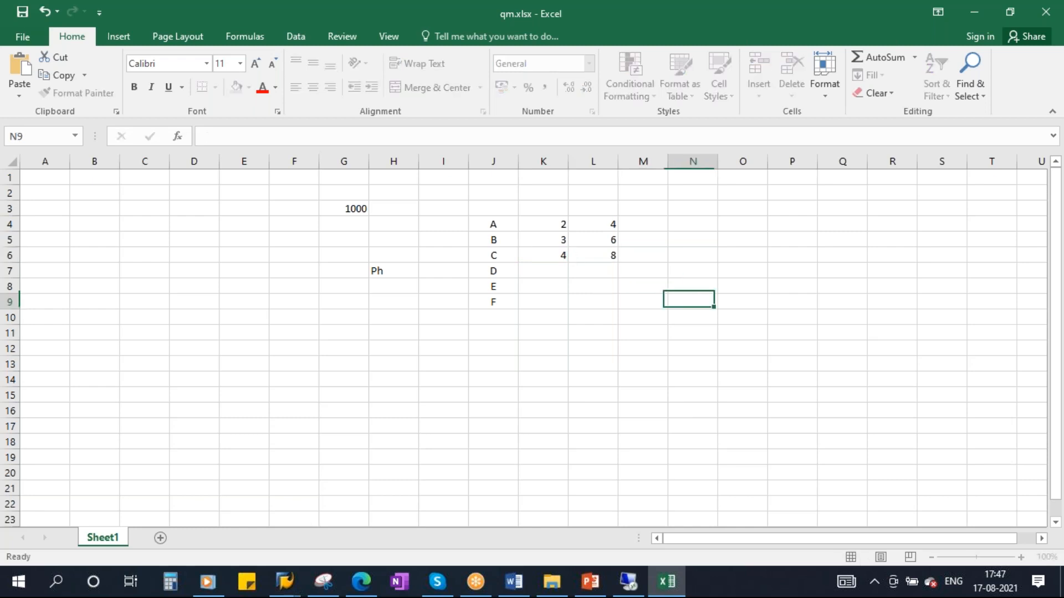
- Add the headings LL in K3 and UL in L3 above the two number columns
click(548, 203)
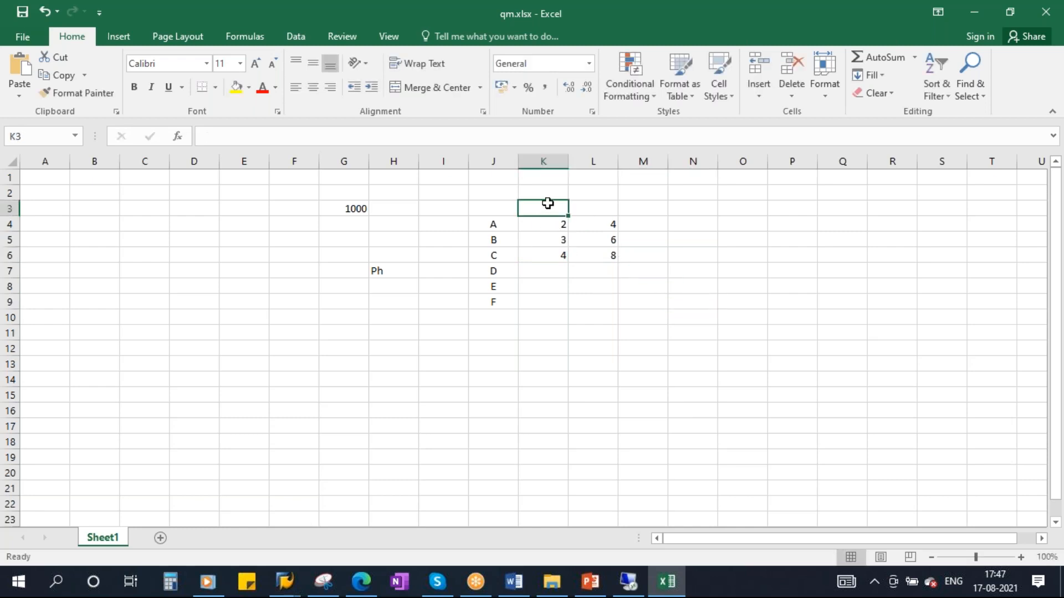
text(LL)
key(Tab)
text(UL)
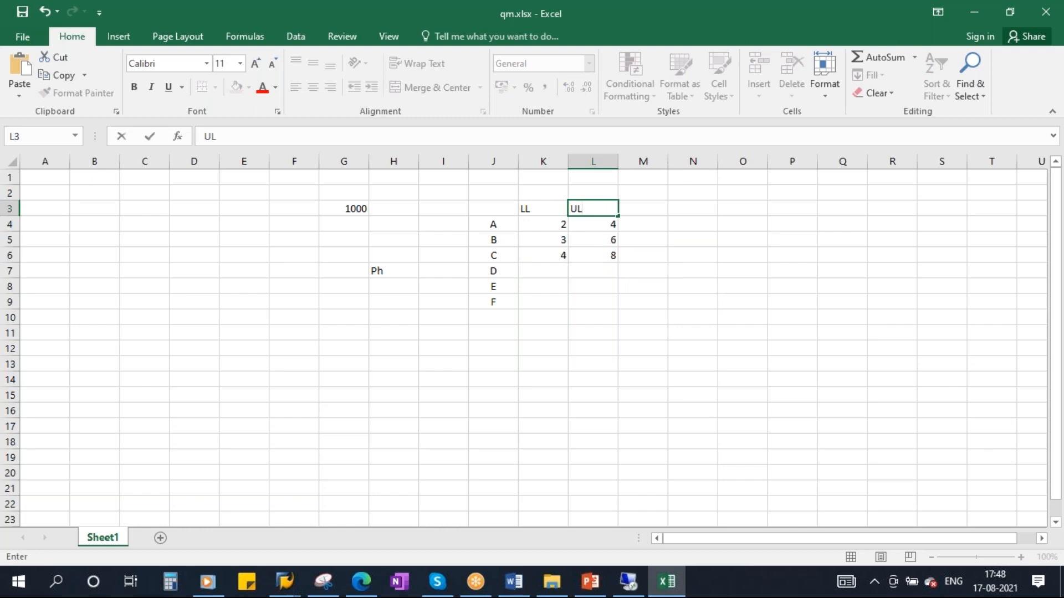
click(589, 287)
- Enter 5 and 9 beside D in K7:L7, and 6 and 10 beside E in K8:L8
click(541, 271)
text(5)
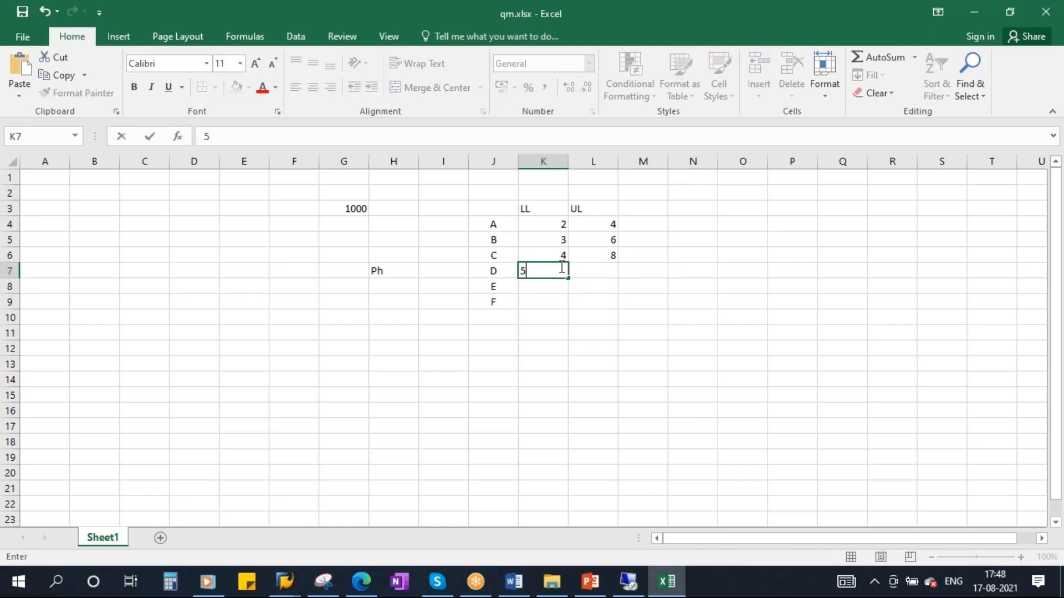
click(592, 274)
text(9)
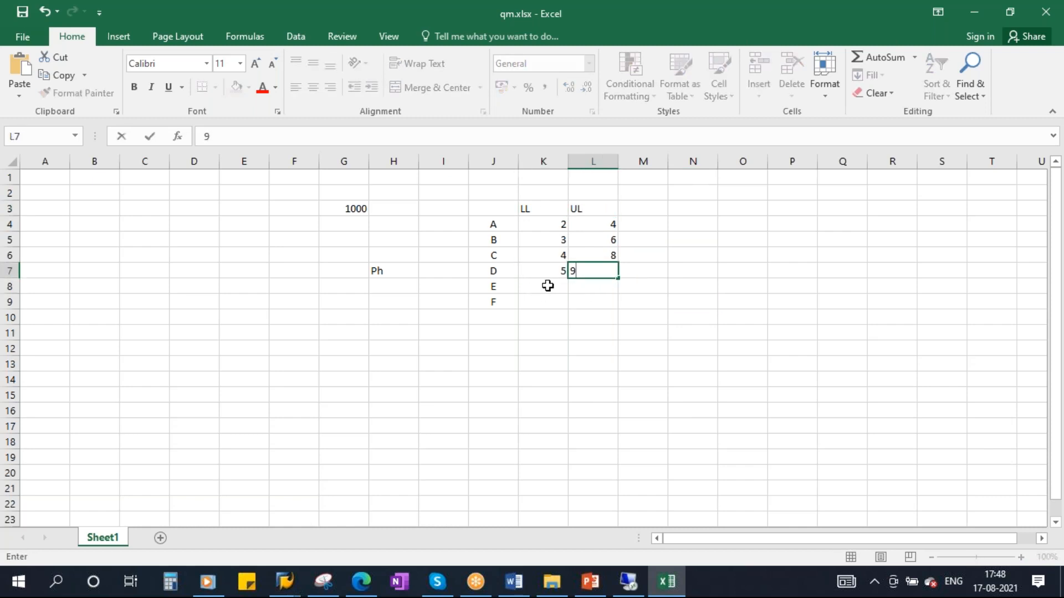
click(548, 285)
text(6)
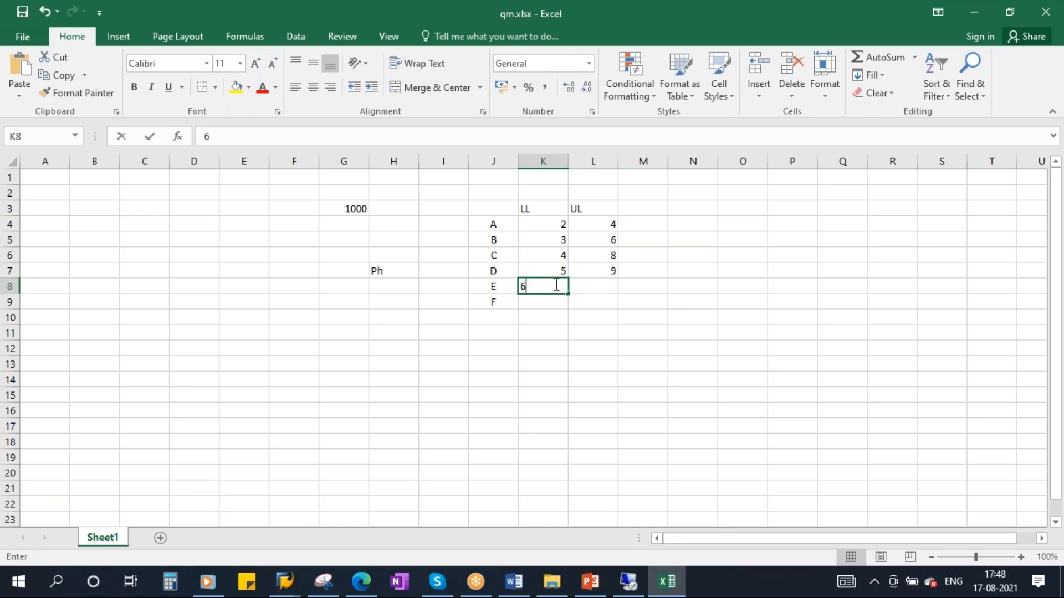
click(599, 283)
text(10)
click(541, 304)
click(679, 297)
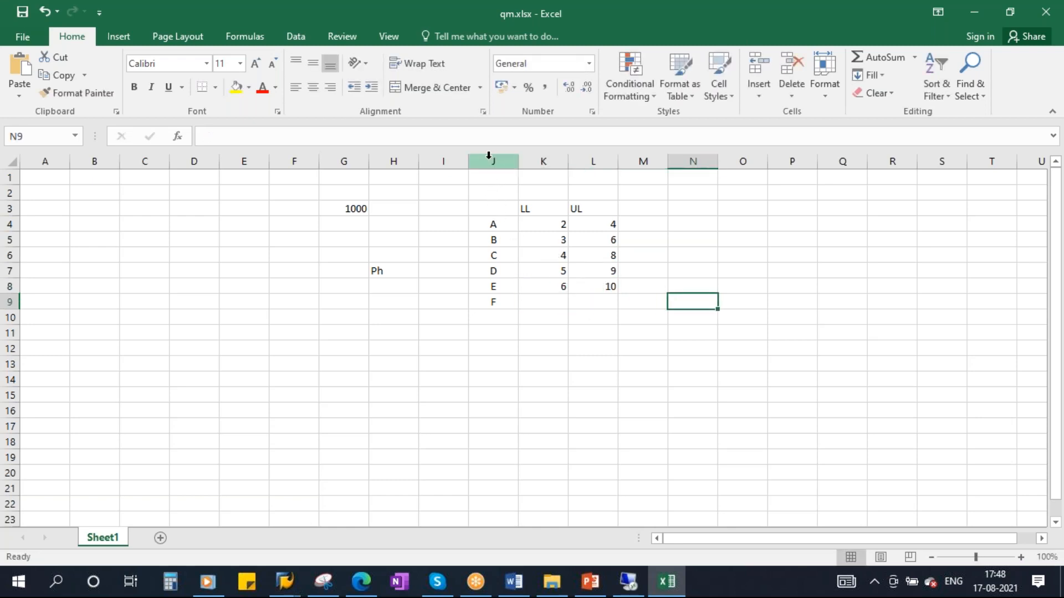
- Center the contents of columns J through L horizontally
drag(489, 155, 595, 160)
click(313, 87)
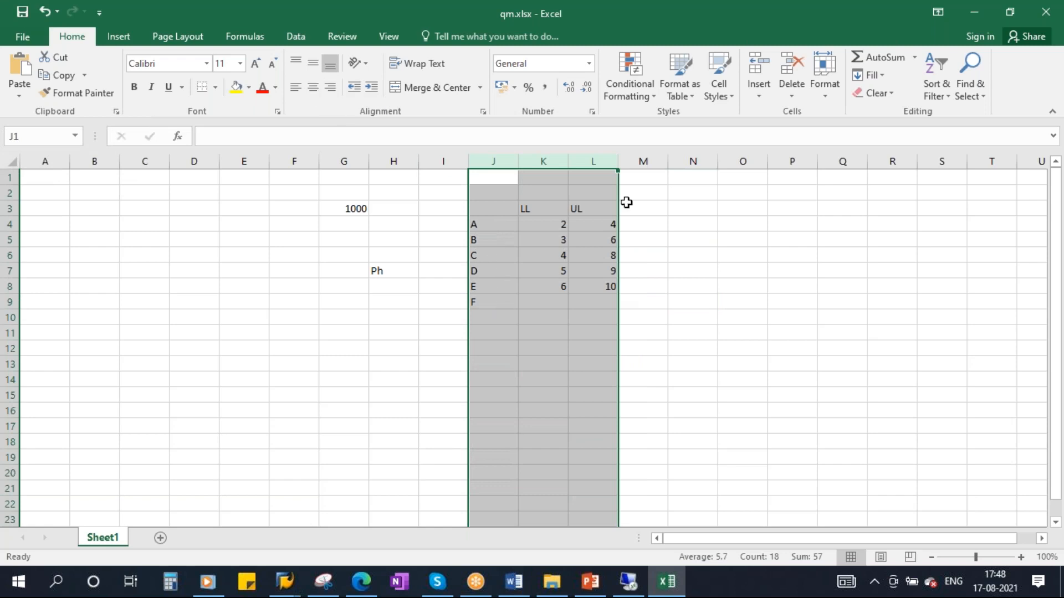
click(308, 89)
click(798, 256)
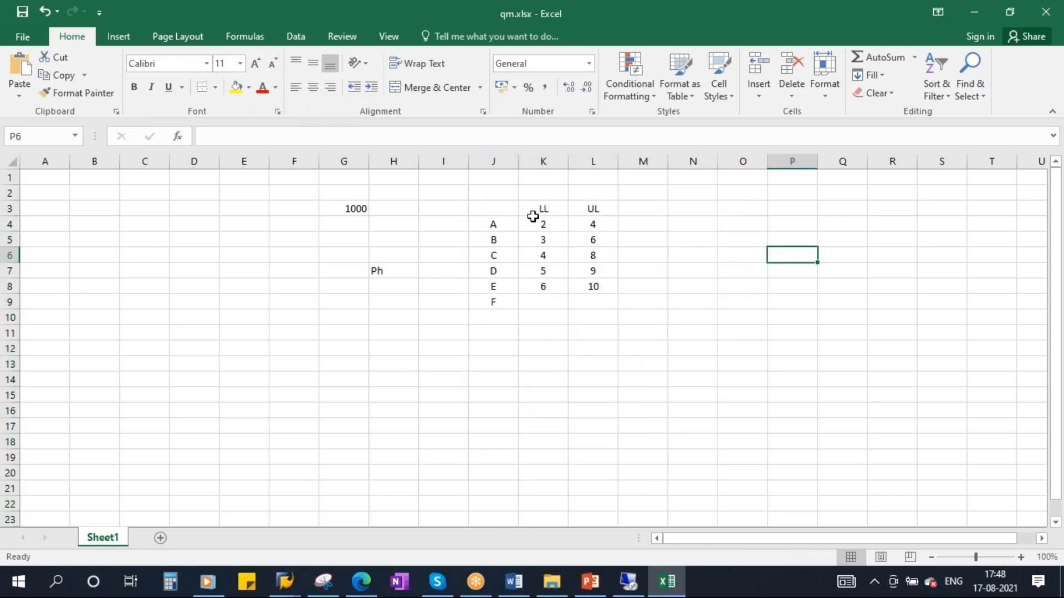
drag(543, 223, 593, 285)
click(743, 270)
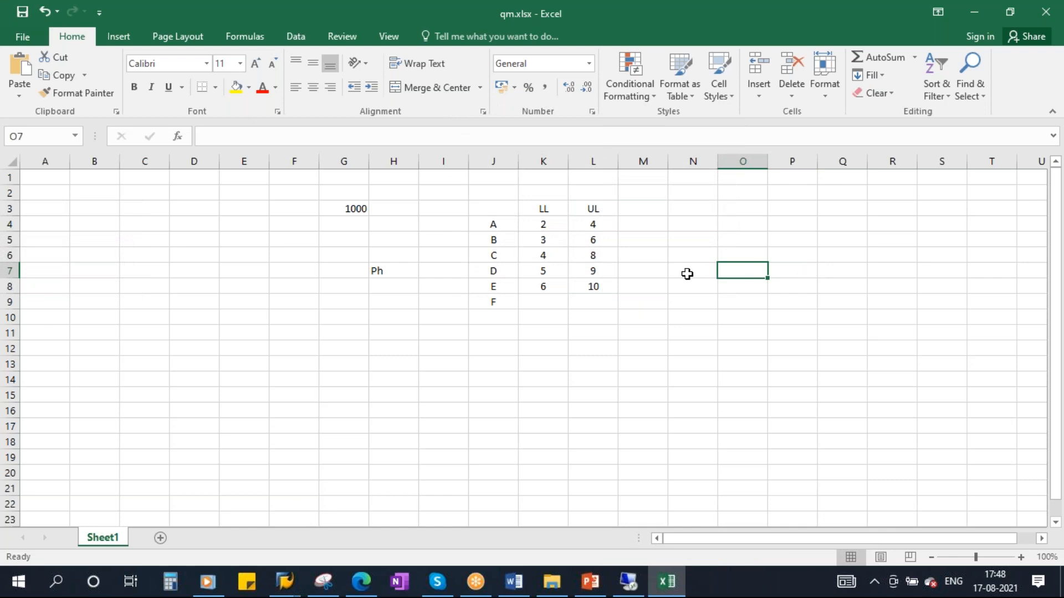
drag(492, 229, 588, 244)
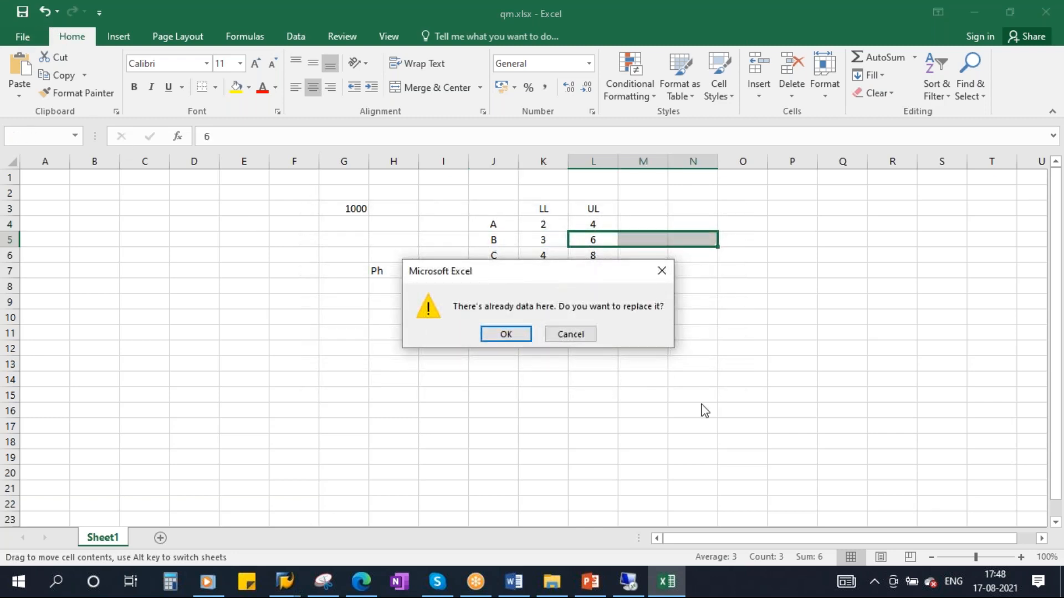
click(581, 335)
drag(490, 229, 496, 287)
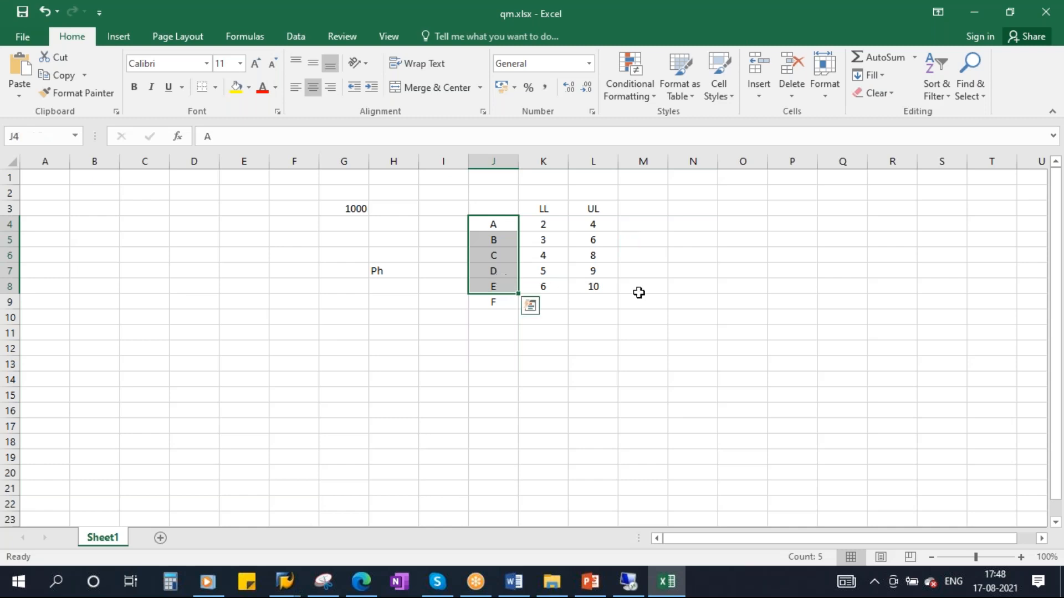
click(742, 300)
- Clear the Ph label from H7 and enter 5 in H6
click(413, 274)
key(Delete)
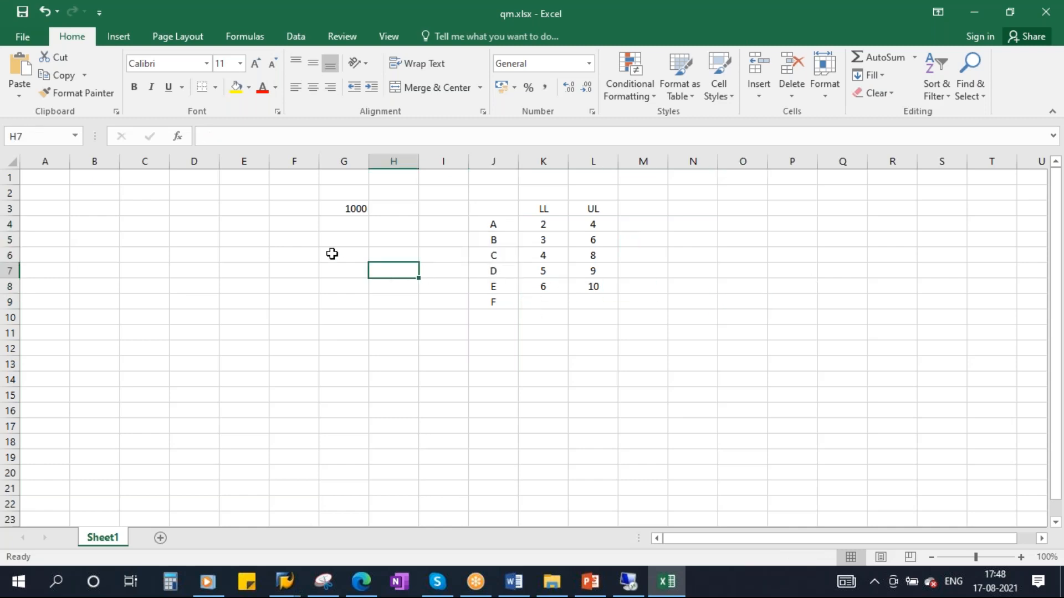
click(393, 255)
text(5)
click(395, 316)
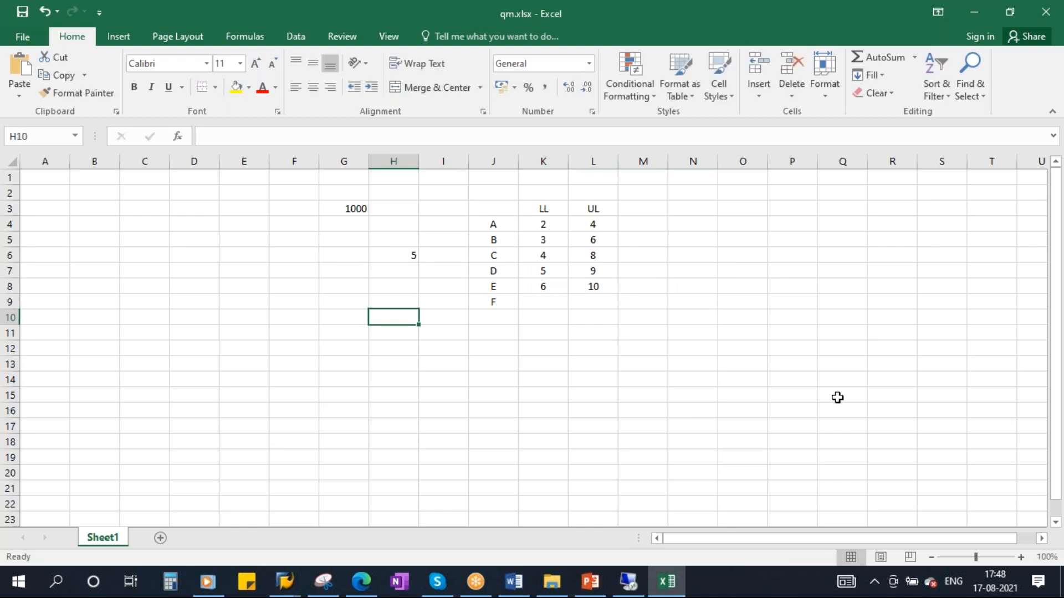
- Clear the letter F from cell J9
click(488, 303)
key(Delete)
click(745, 290)
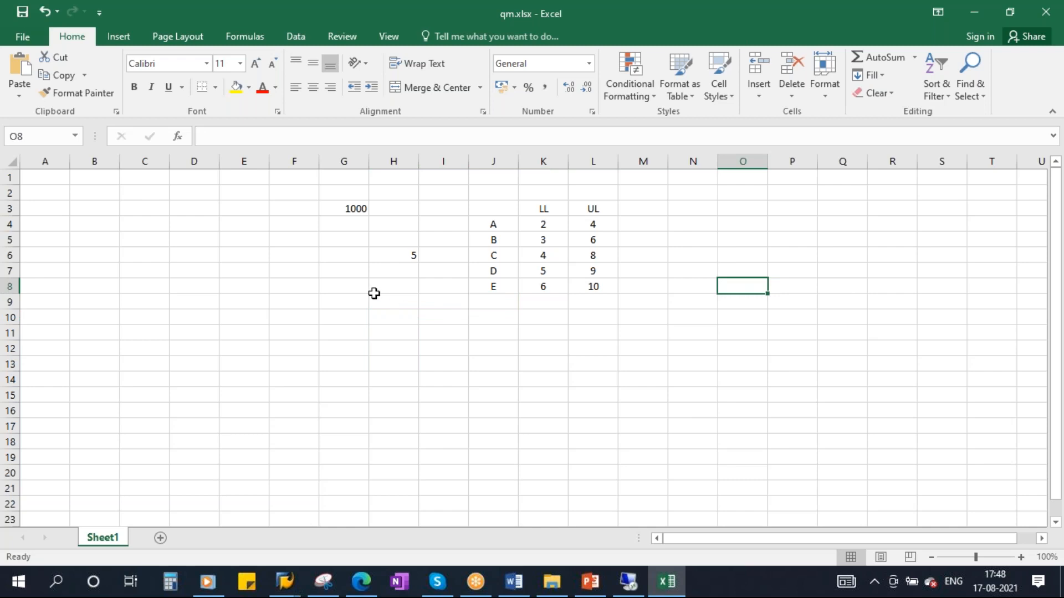
- Enter the labels MIC in D6 and ICM in E6
click(206, 258)
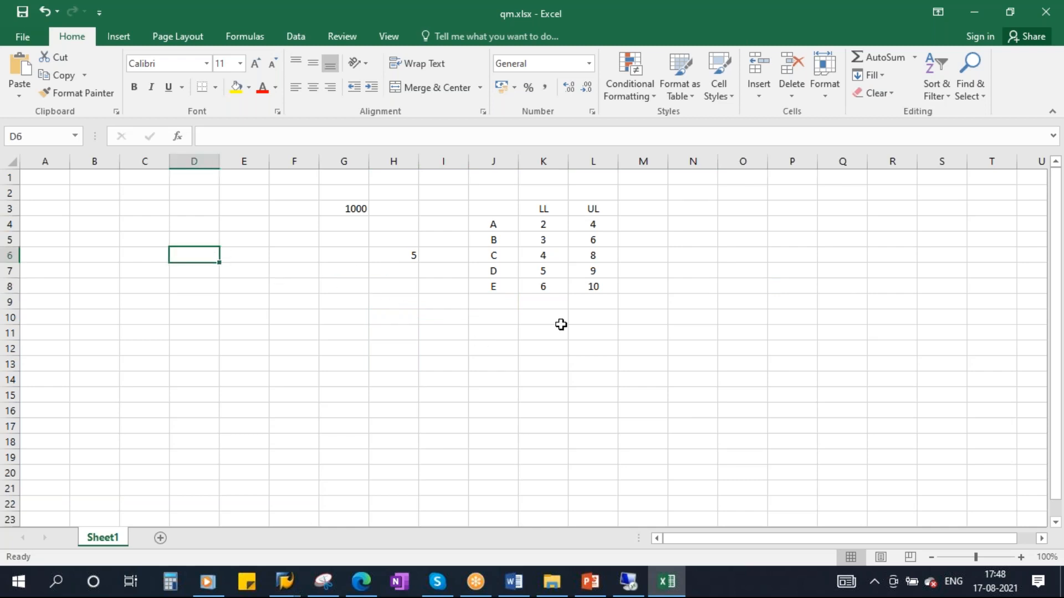
text(mic)
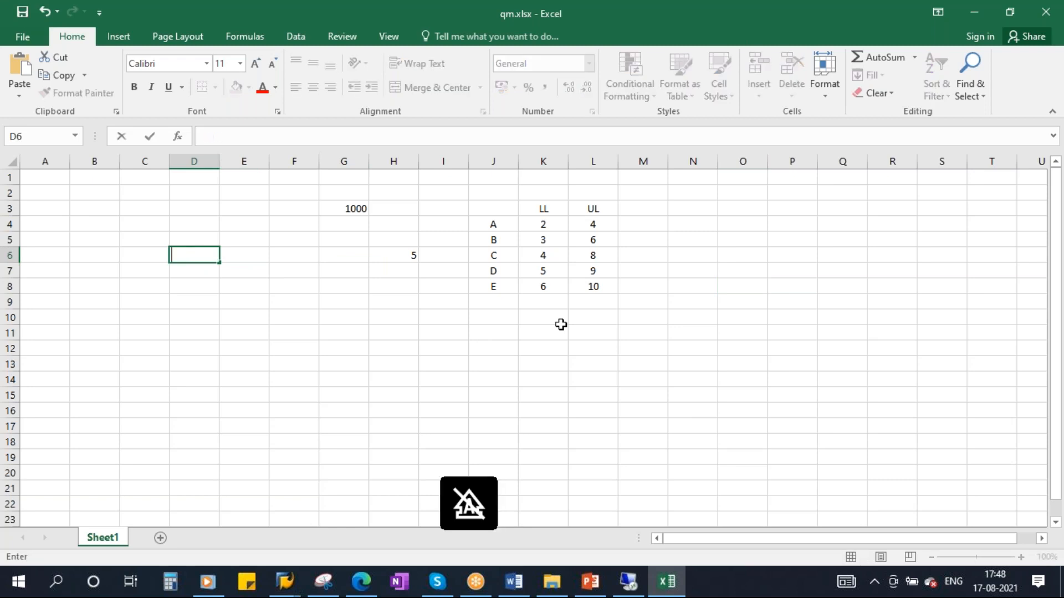
text(C)
key(Tab)
text(I)
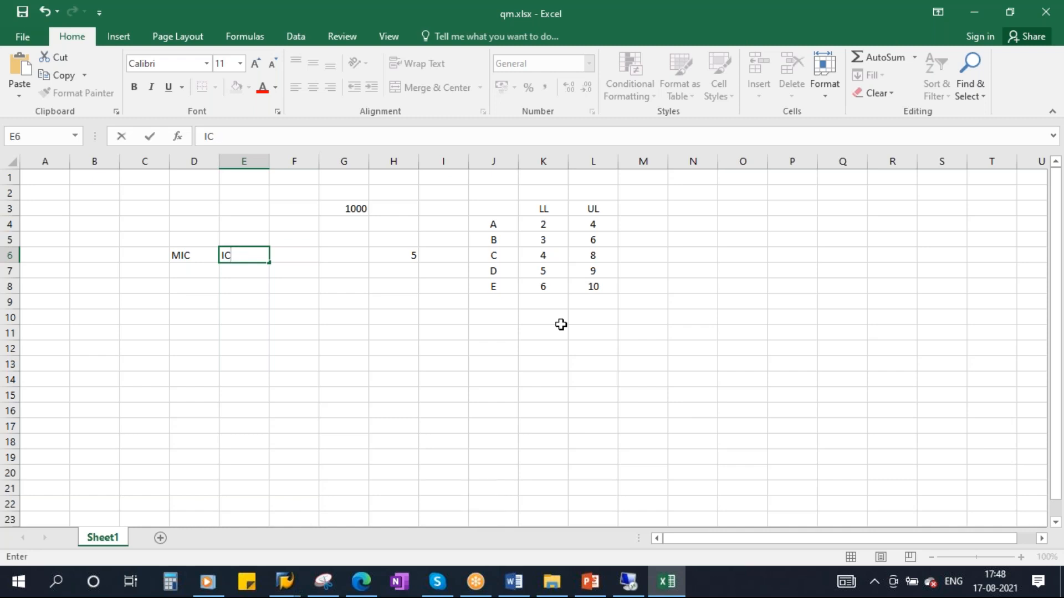
text(CM)
click(437, 378)
- Examine the MIC and ICM labels against the 1000 and 5 entries and the LL/UL table for A to E
drag(176, 252, 228, 271)
click(185, 256)
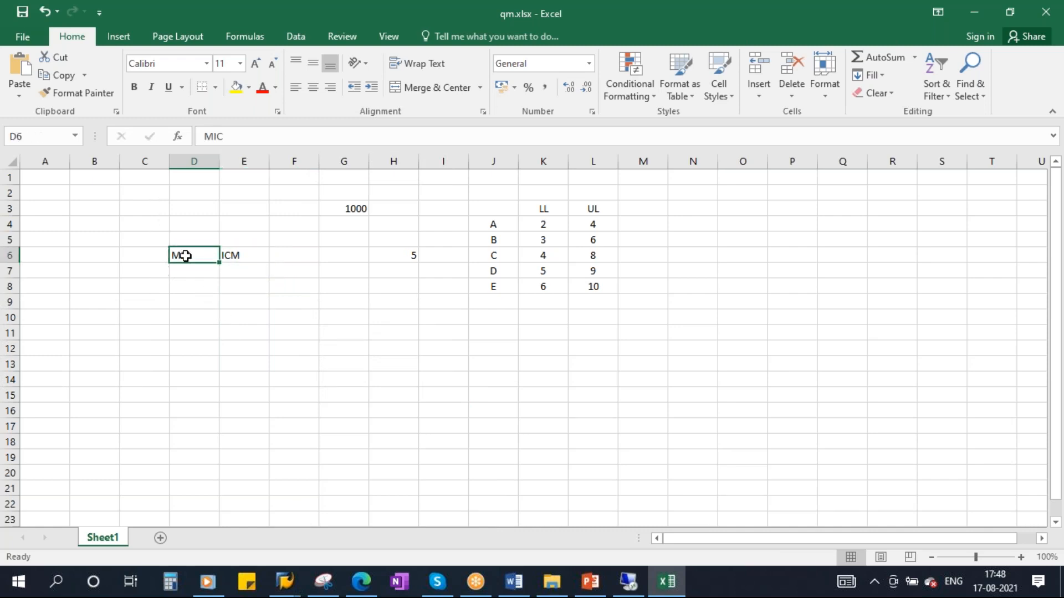
click(499, 226)
drag(555, 233, 591, 278)
click(742, 288)
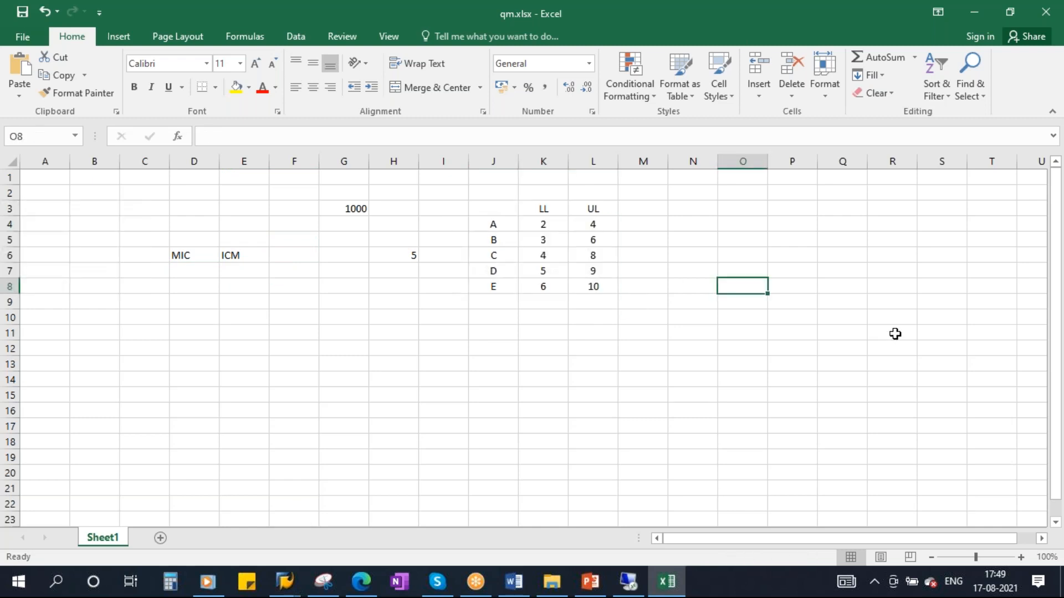
click(237, 253)
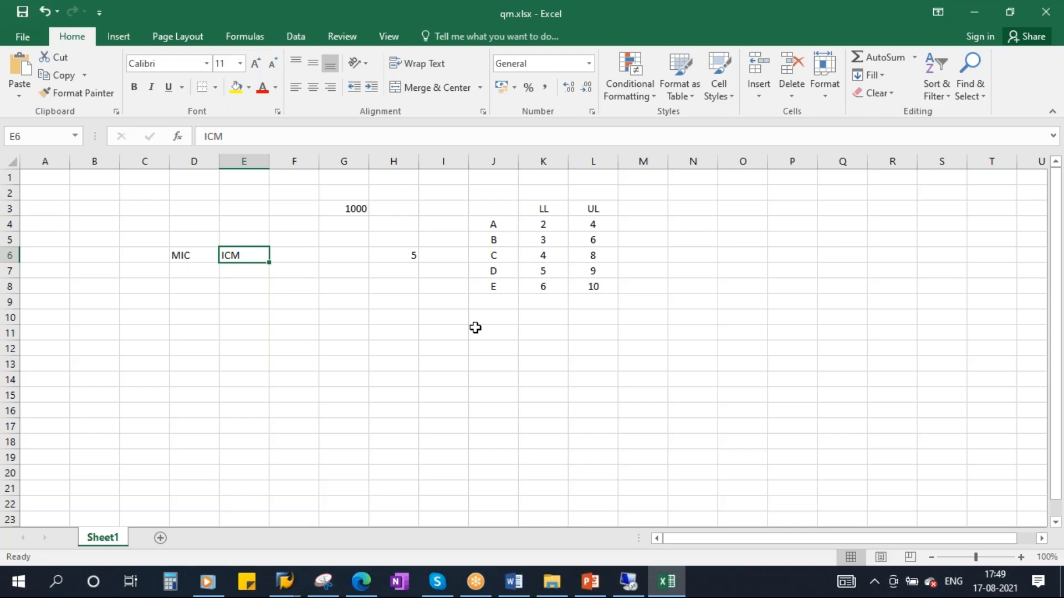
click(550, 354)
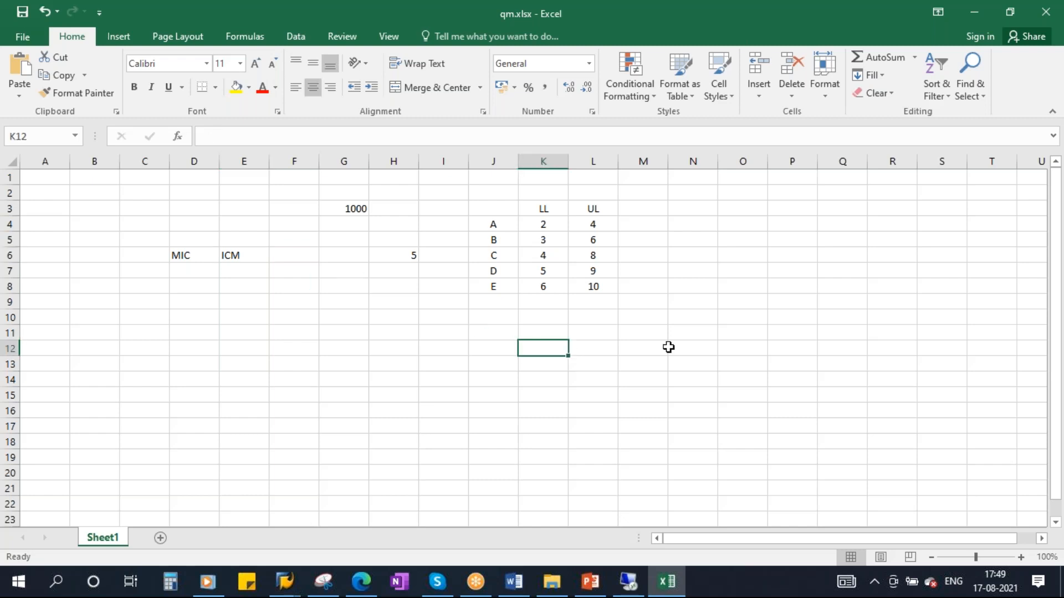
click(241, 256)
drag(487, 229, 591, 283)
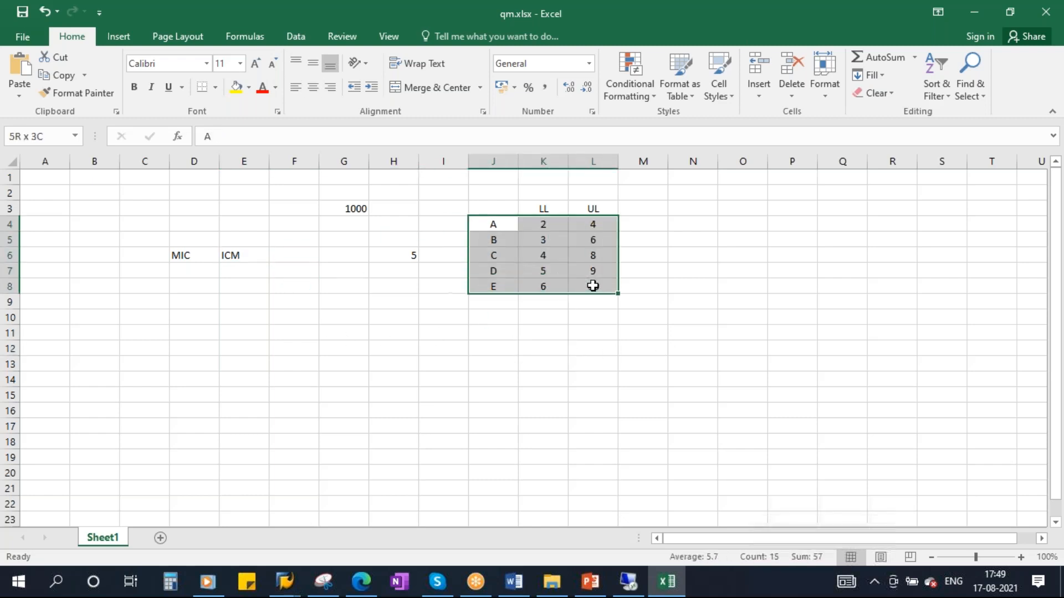
click(355, 209)
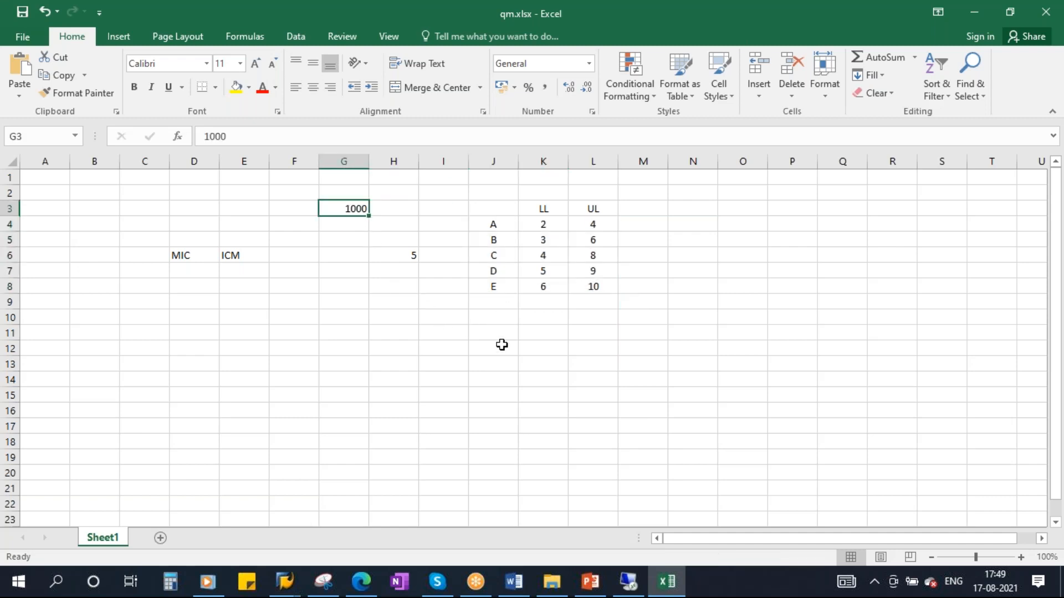
drag(491, 237, 592, 287)
click(571, 347)
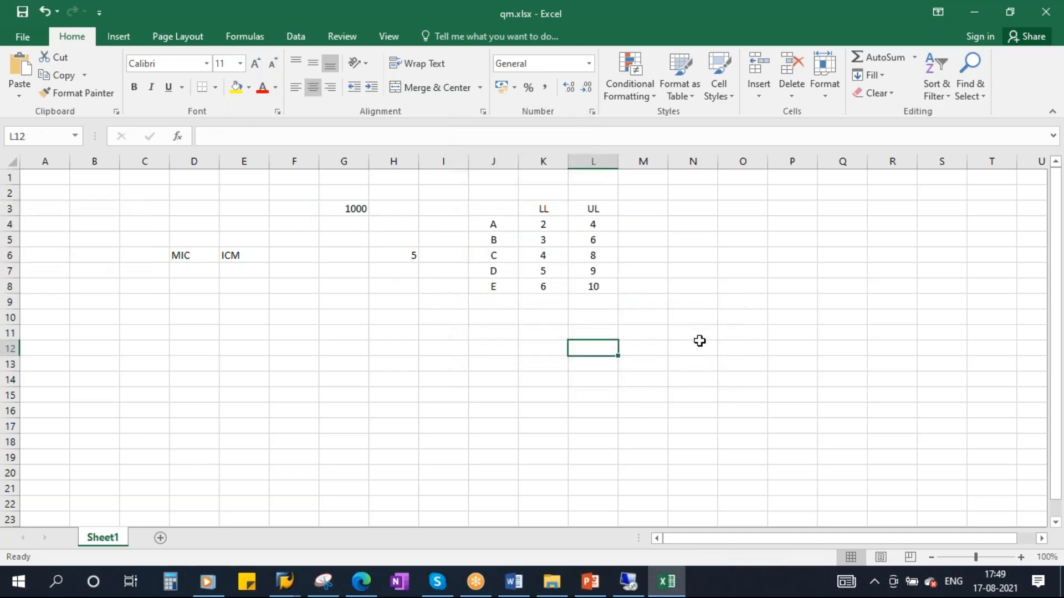
click(346, 209)
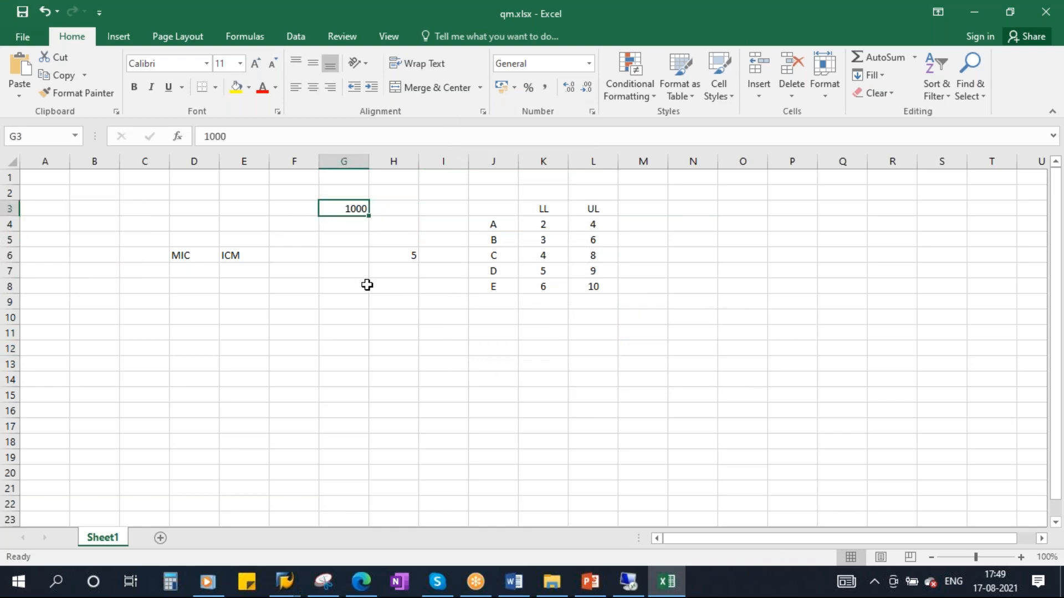
click(394, 254)
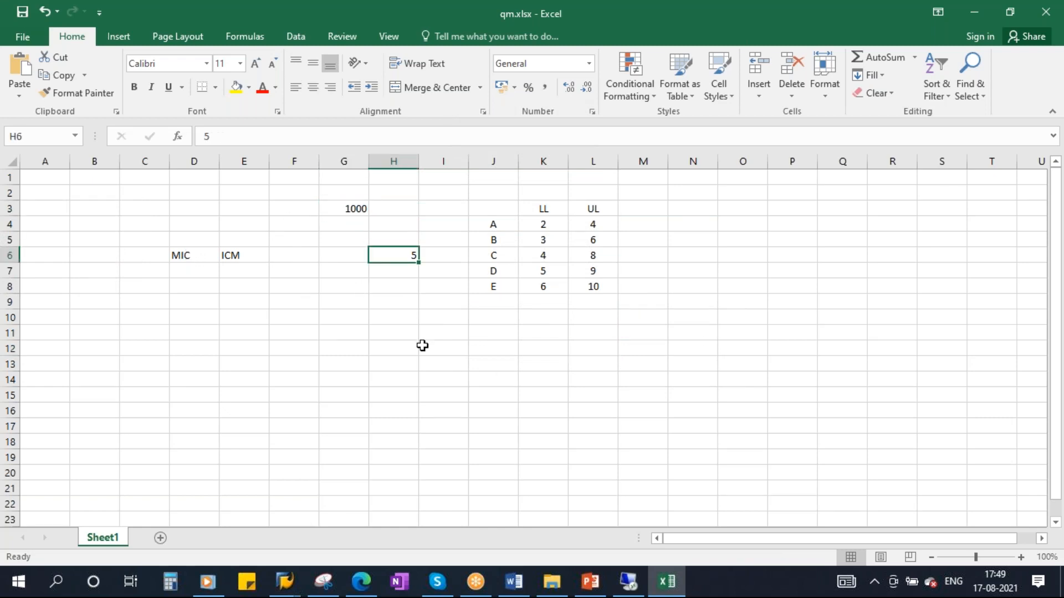
click(493, 346)
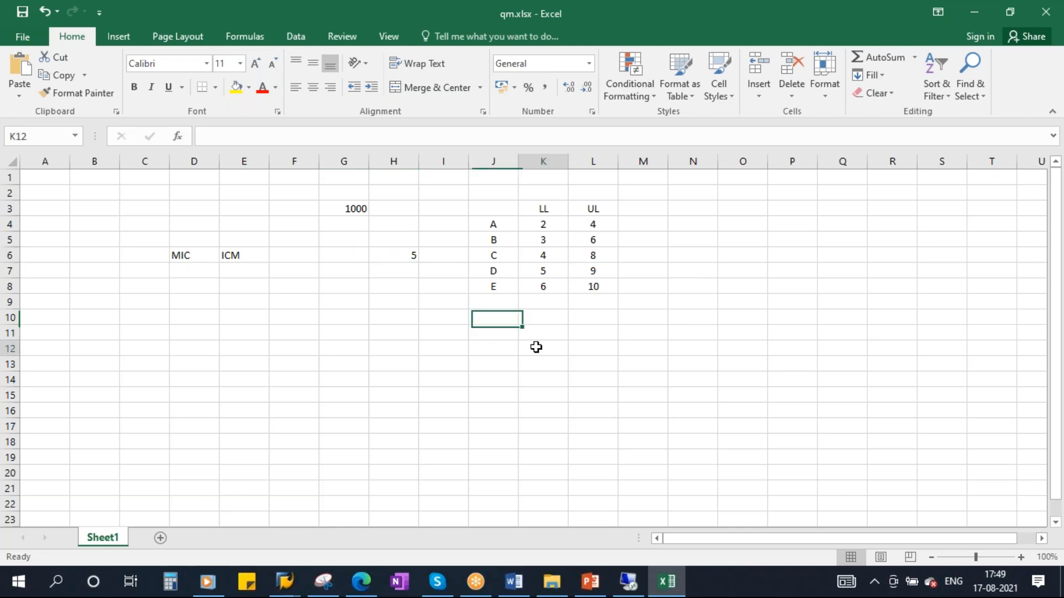
- Enter the text single in cell D7, under the MIC label
click(537, 347)
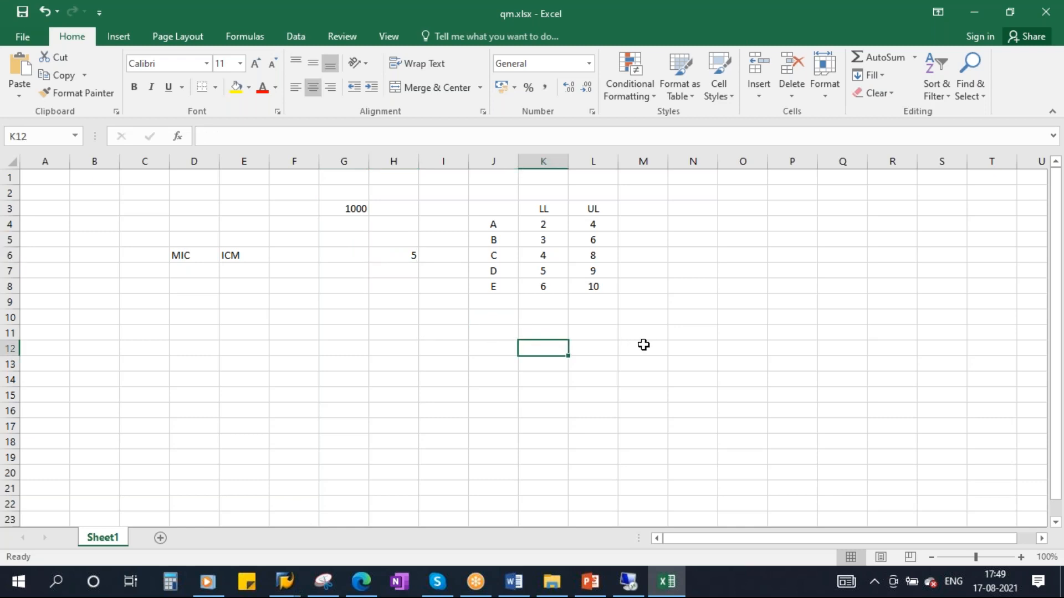
click(231, 254)
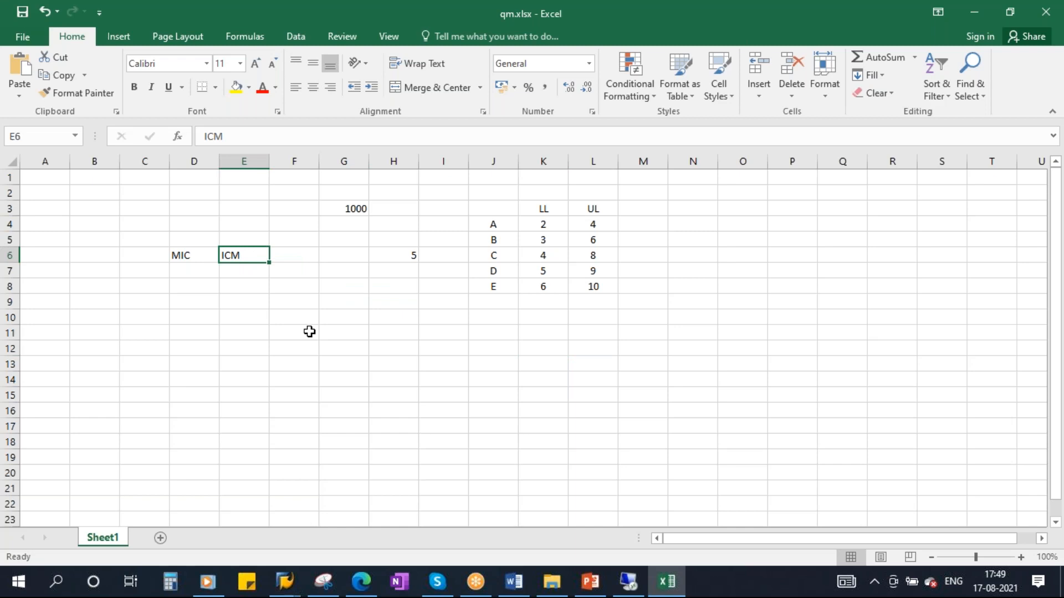
click(195, 254)
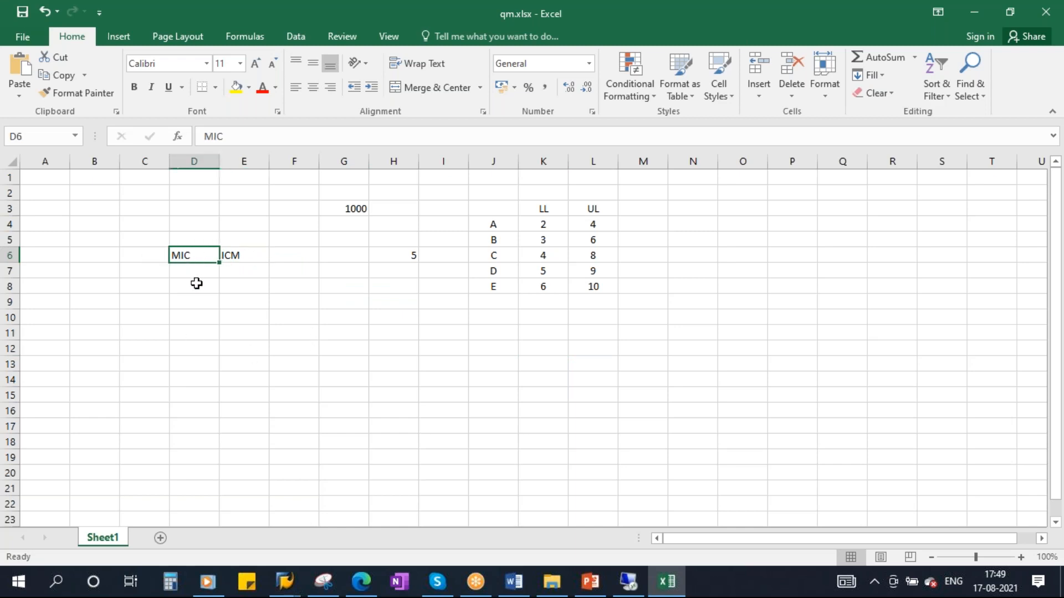
click(191, 269)
text(s)
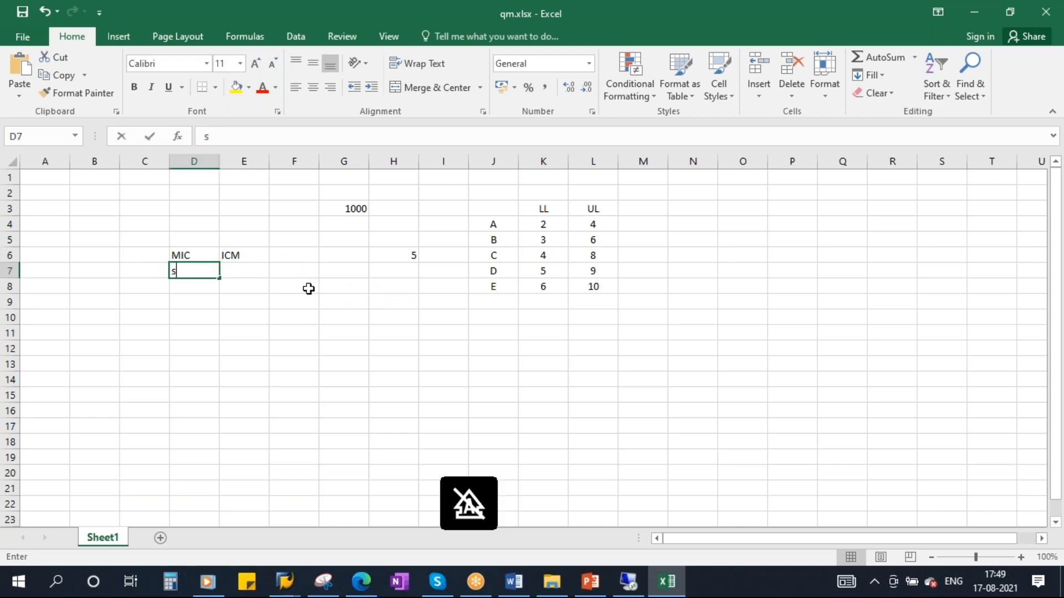
text(ingle)
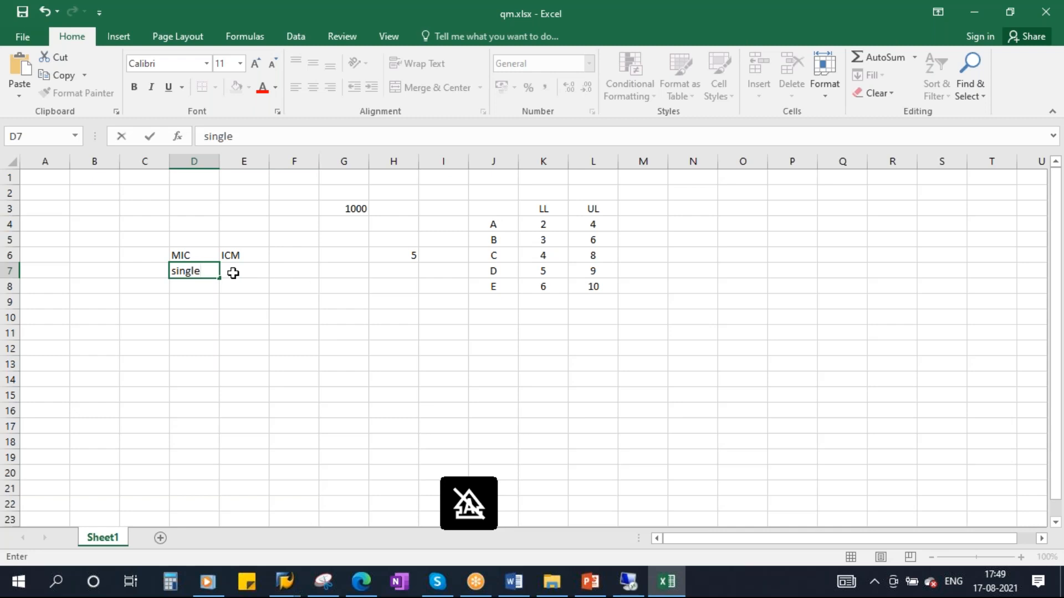
click(233, 271)
- Compare the MIC and ICM labels with the LL/UL limits for A to E and the Incomplete Copy Model definition on the PowerPoint slide
click(238, 254)
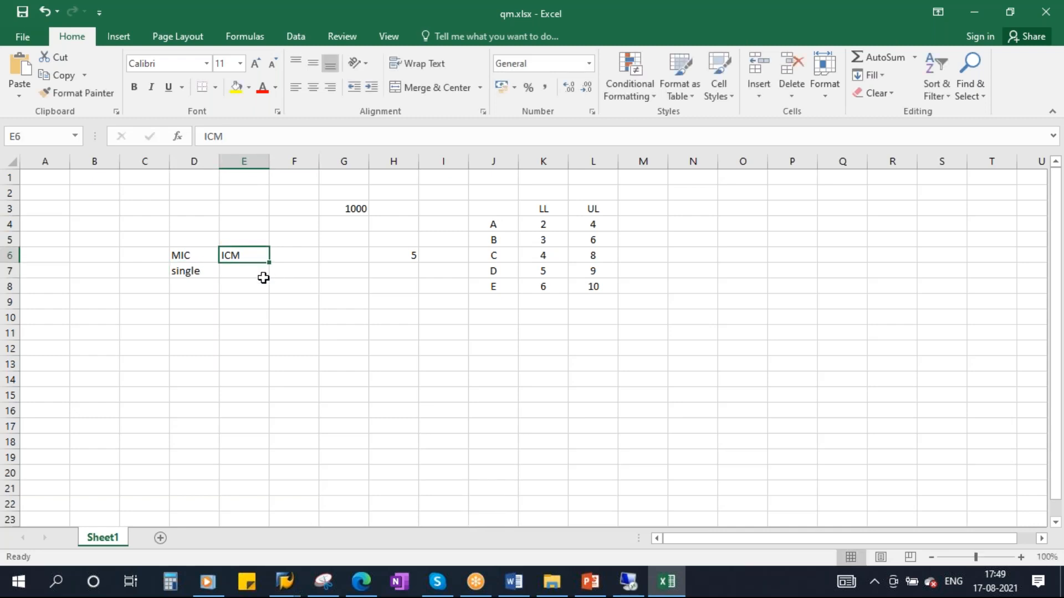
click(184, 256)
drag(481, 228, 493, 284)
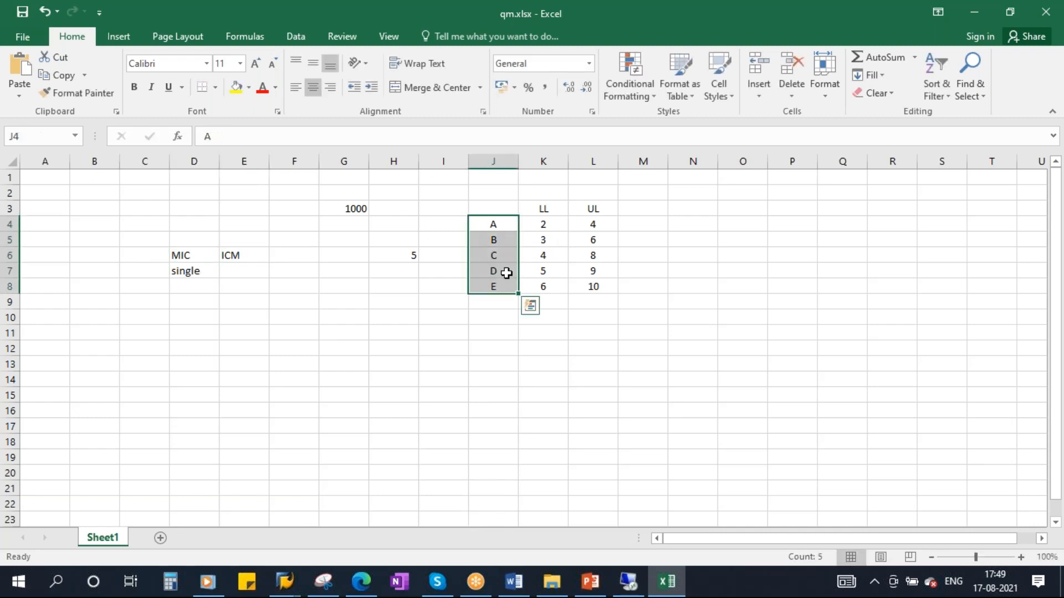
click(594, 222)
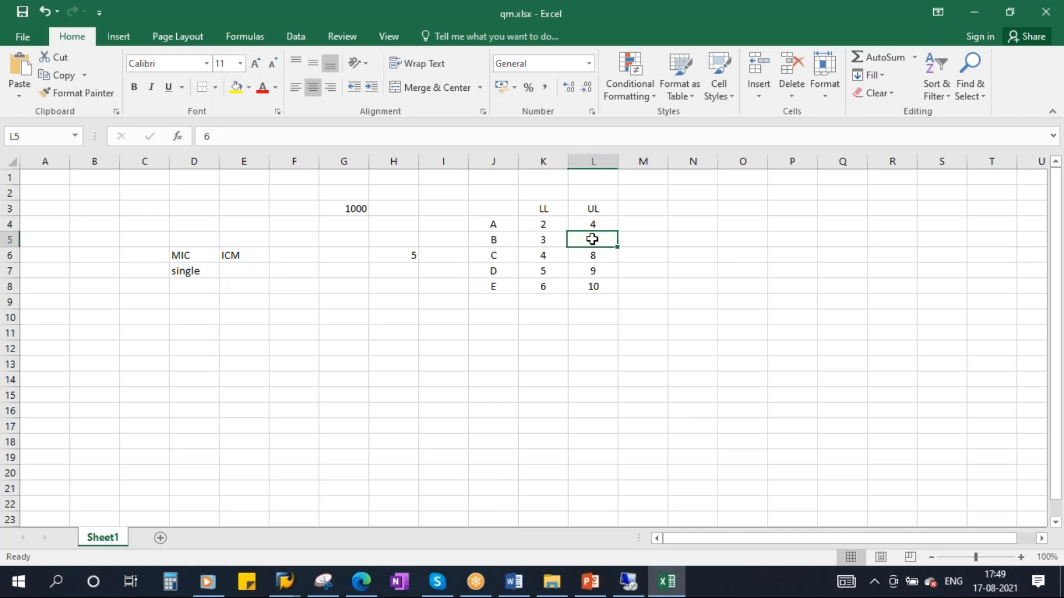
drag(491, 226, 594, 240)
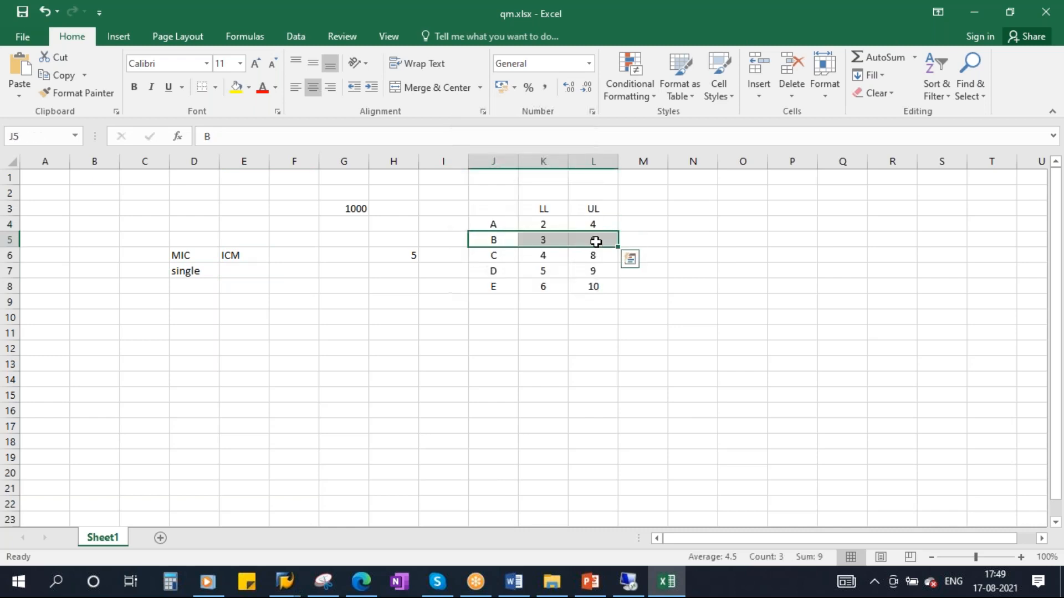
click(604, 586)
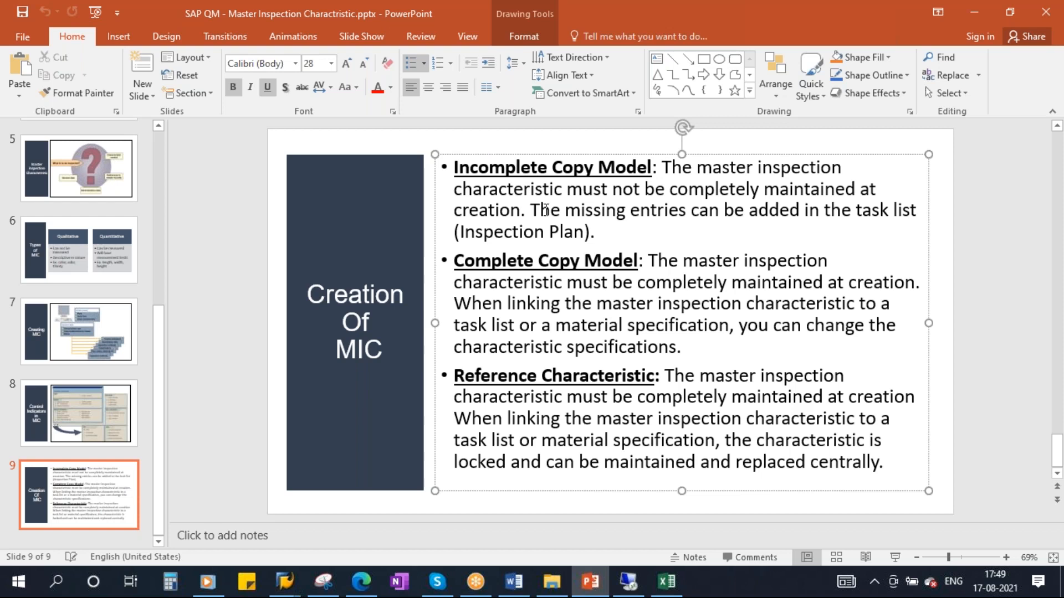
click(667, 582)
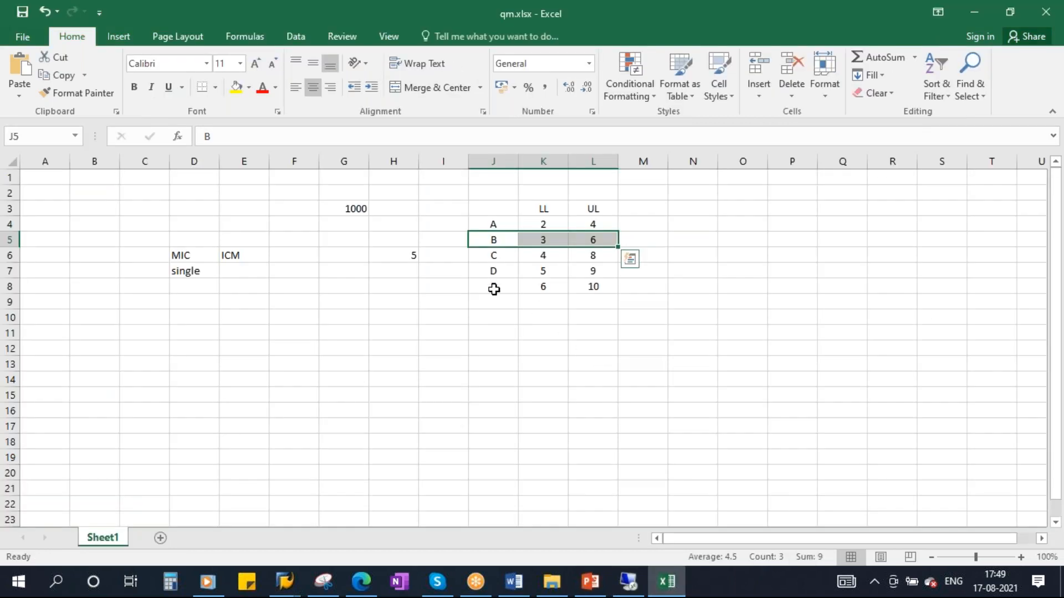
drag(466, 223, 596, 330)
click(712, 329)
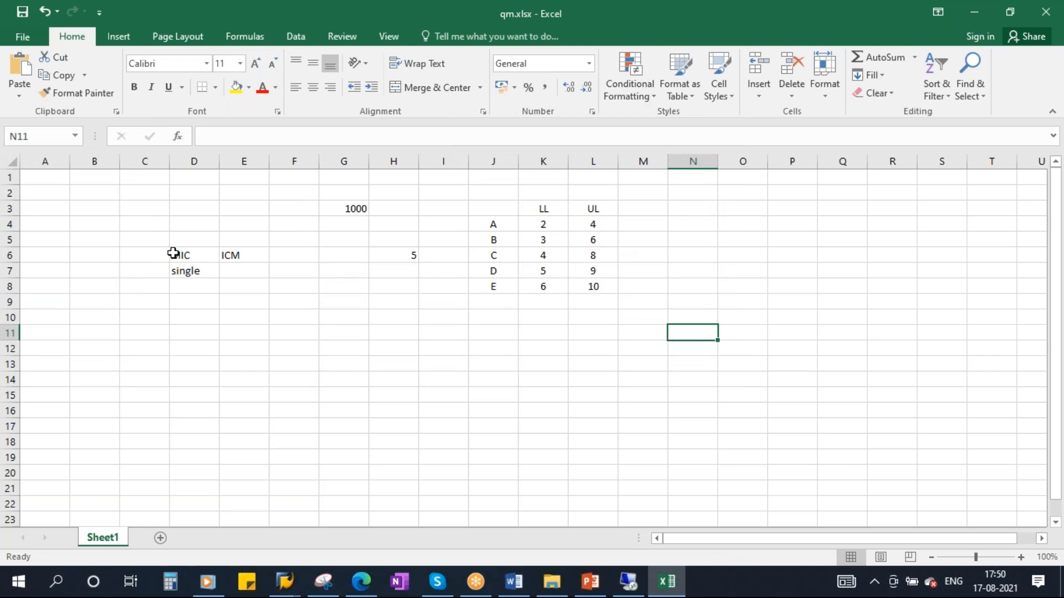
drag(176, 254, 239, 256)
click(230, 315)
click(235, 258)
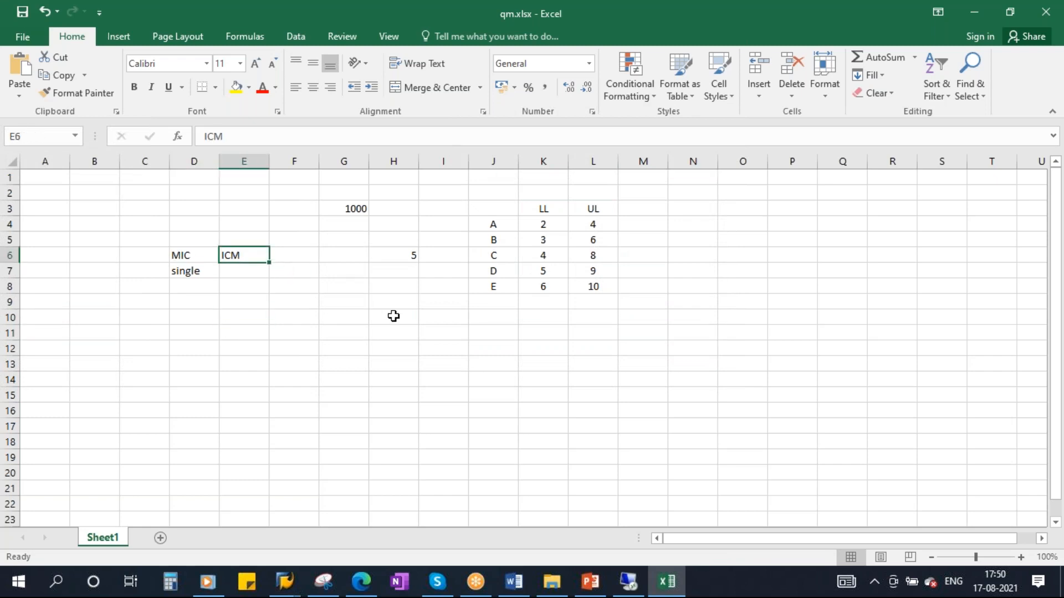
click(334, 344)
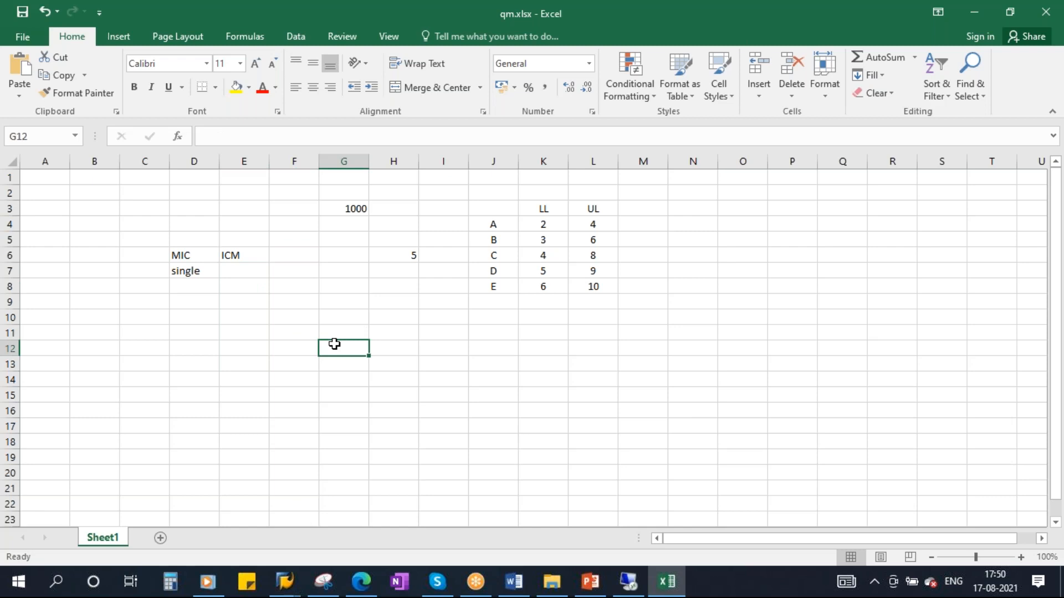
- Switch to SAP, save the inspection plan for material 7147 and leave the plan creation transaction
click(592, 580)
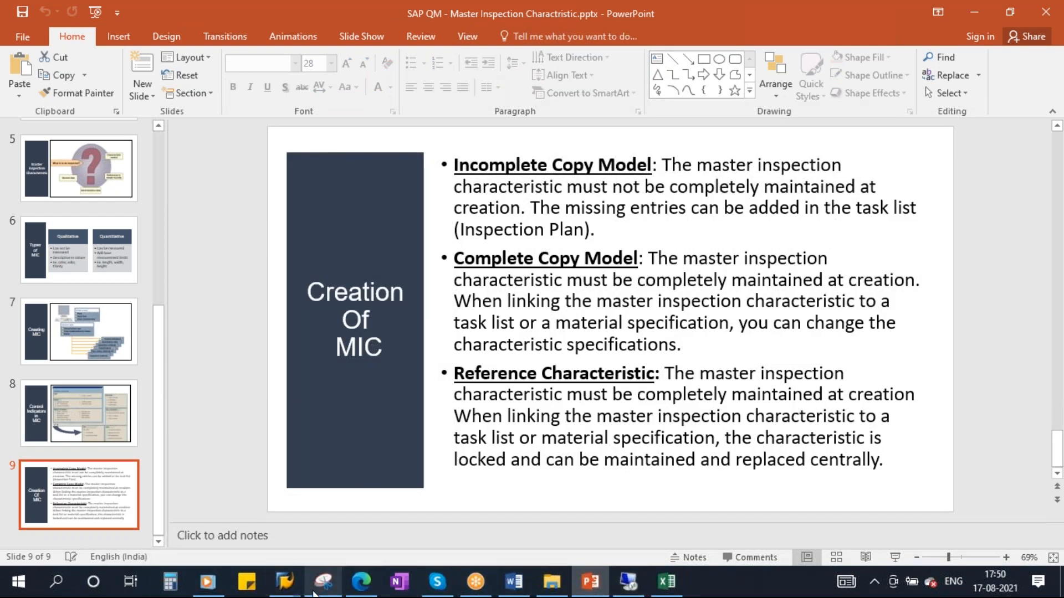
mouse_move(285, 590)
click(378, 506)
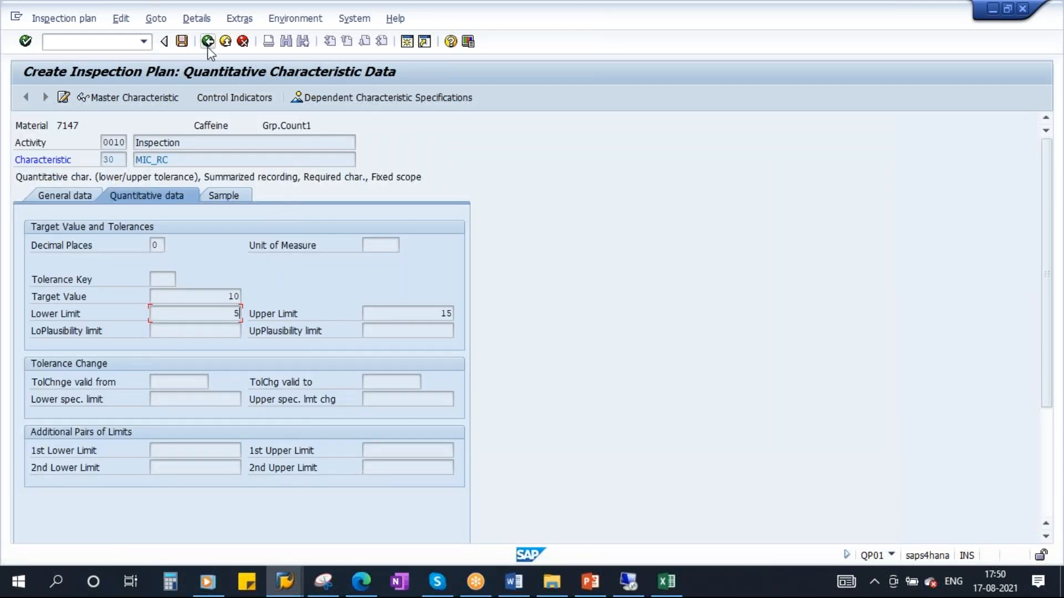
click(207, 41)
click(207, 41)
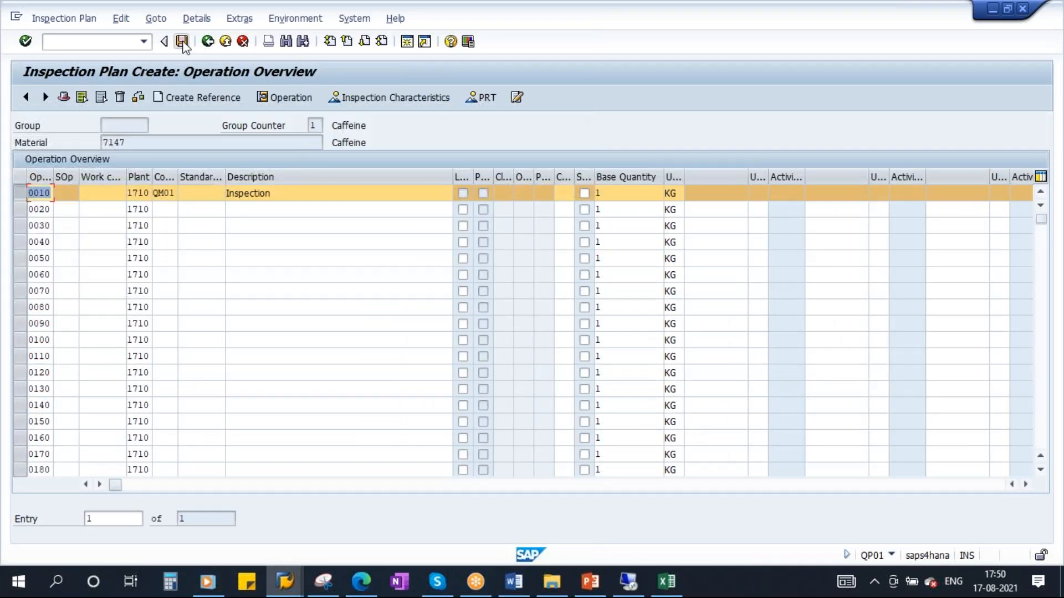
click(182, 41)
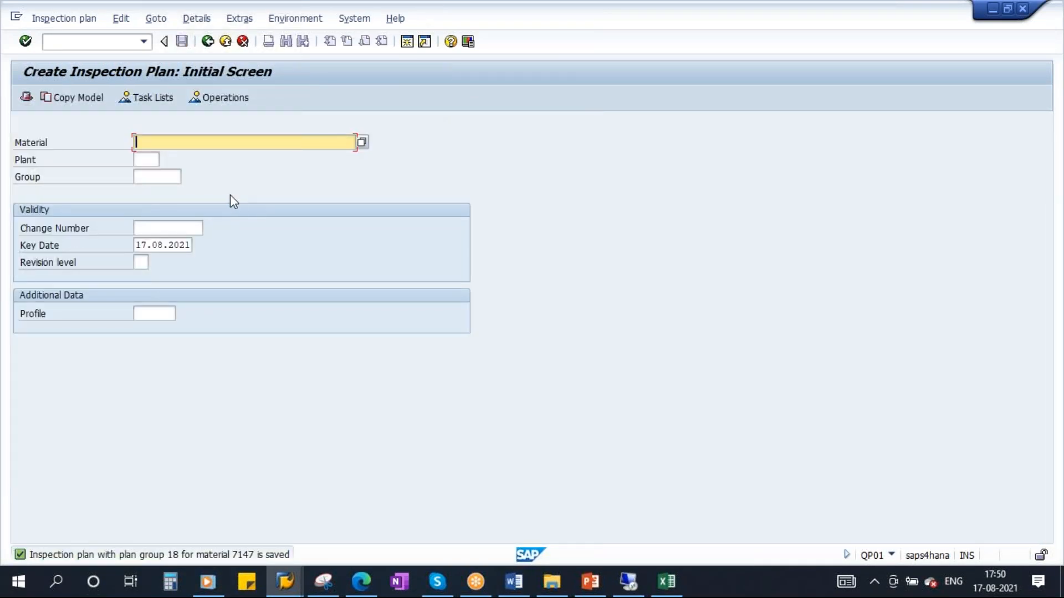
click(207, 42)
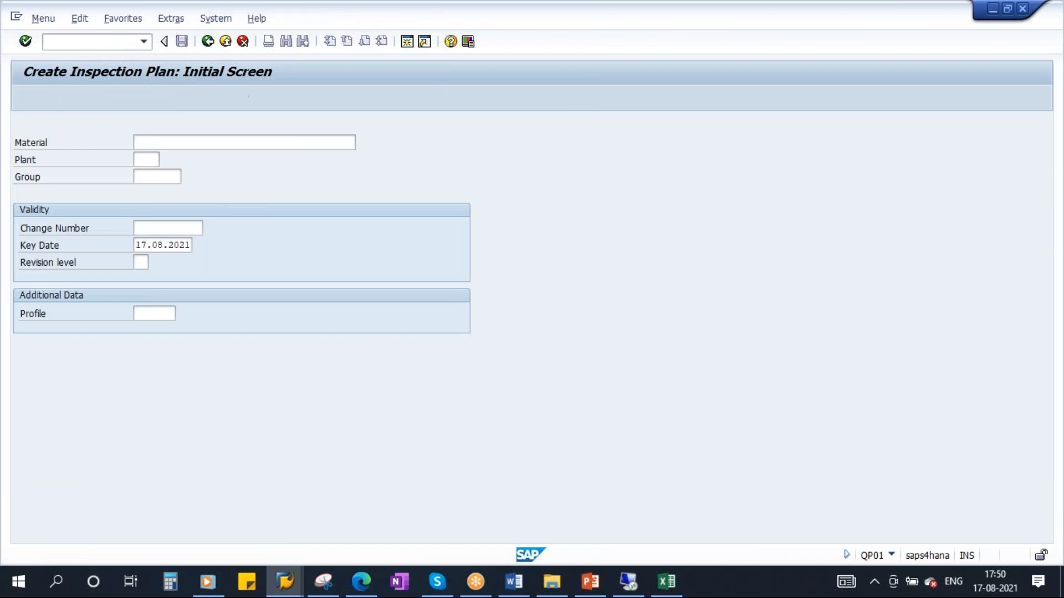
- Open the SAP Reference IMG through SPRO and expand Quality Management, Quality Planning, Basic Data down to Inspection Characteristic, Inspection Method
key(Return)
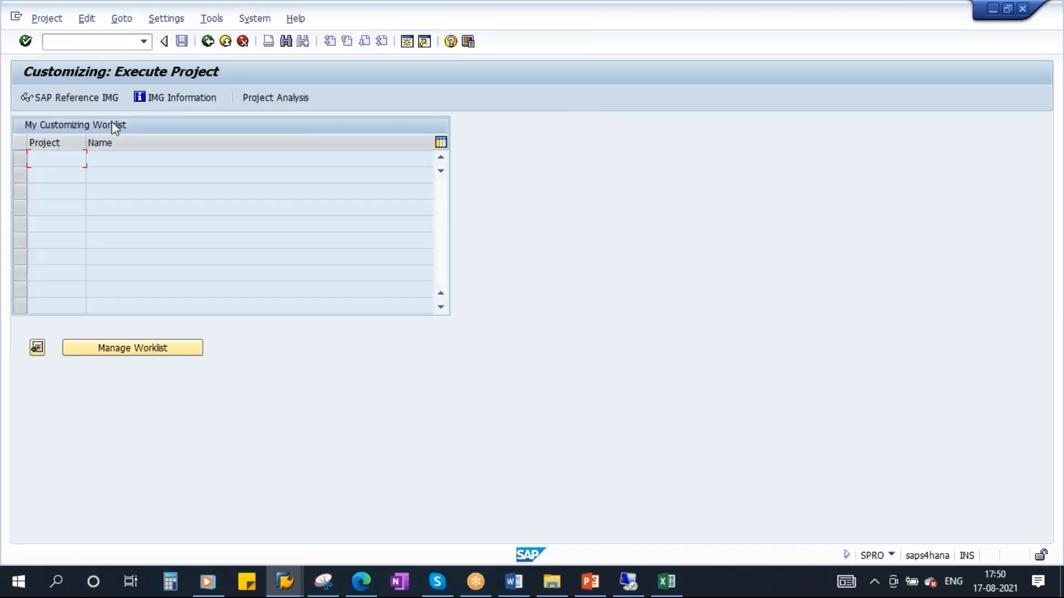
click(55, 97)
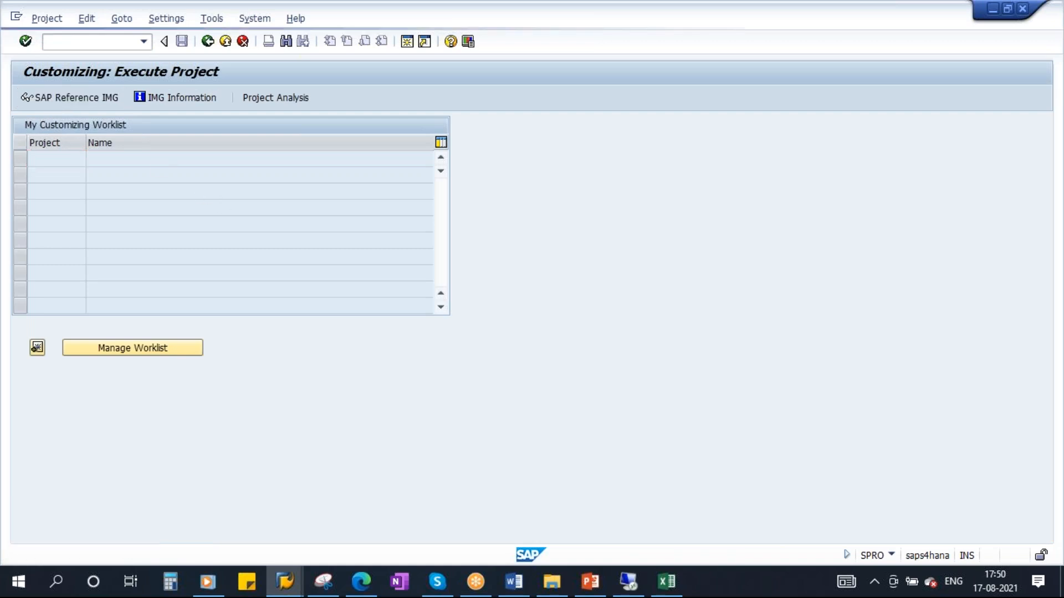
drag(1040, 226, 1025, 370)
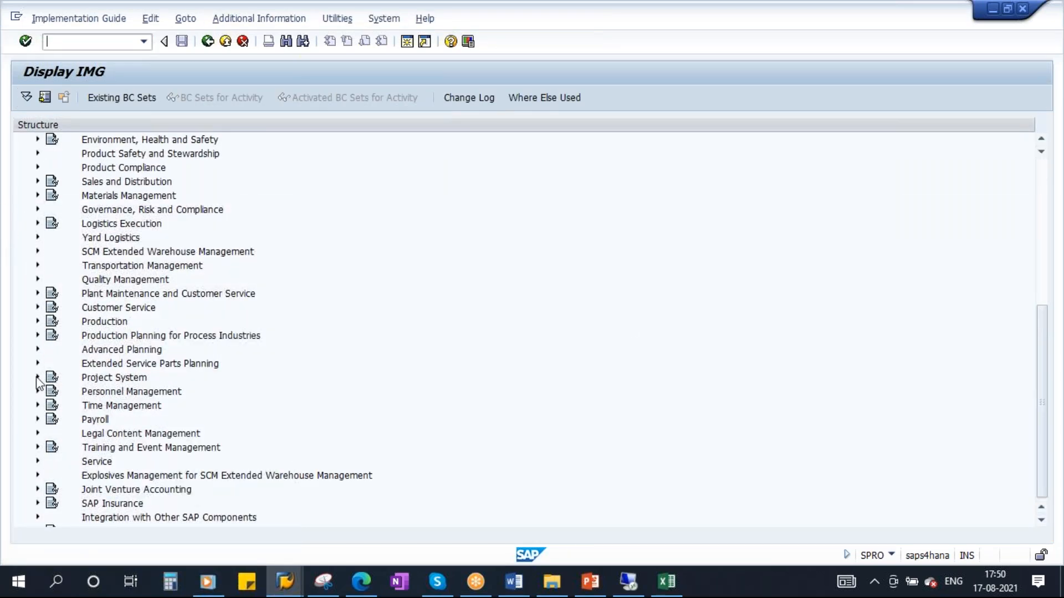
click(37, 278)
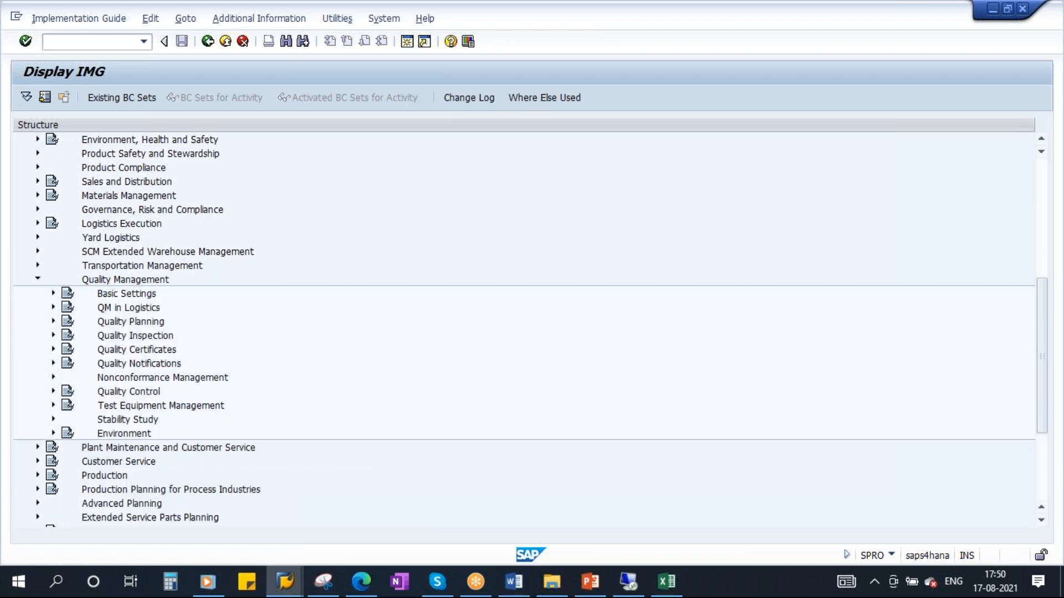
click(53, 321)
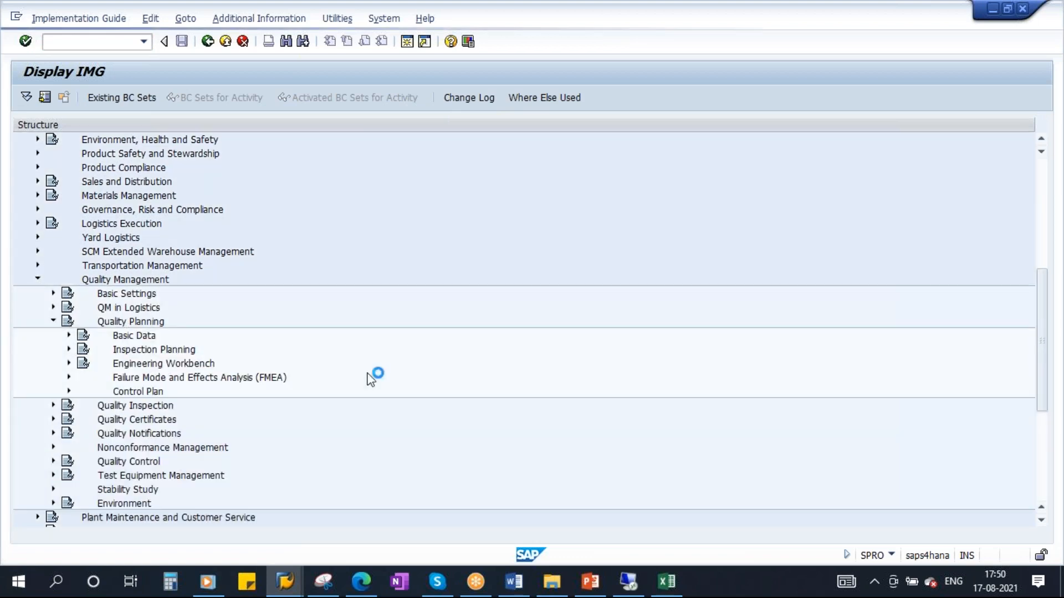
click(69, 335)
click(233, 369)
click(84, 364)
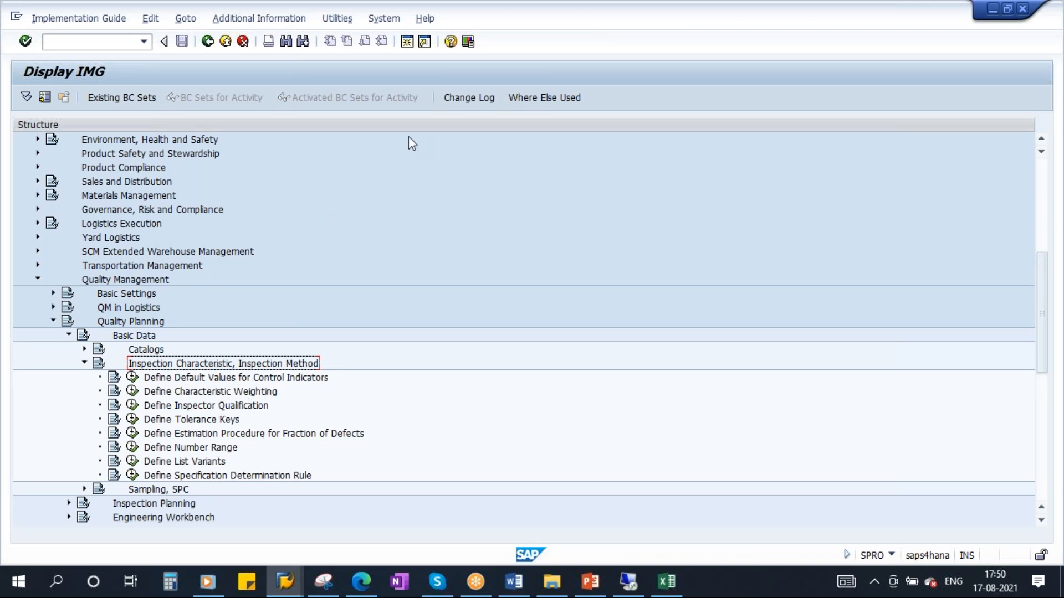
- Start transaction QS21 in a new session and begin creating master inspection characteristic test123 in plant 1710
click(407, 42)
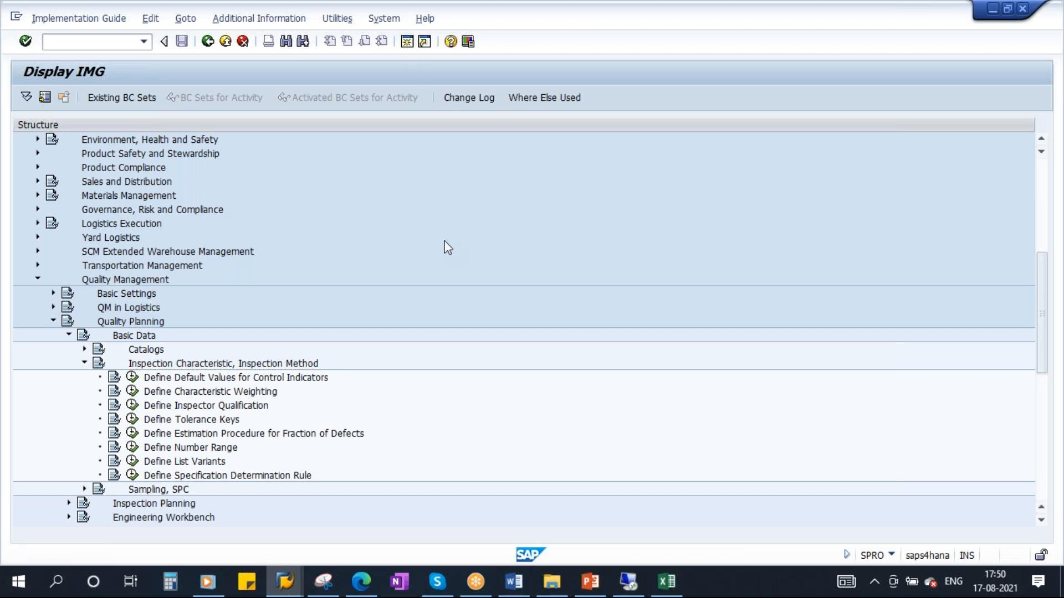
text(qs21)
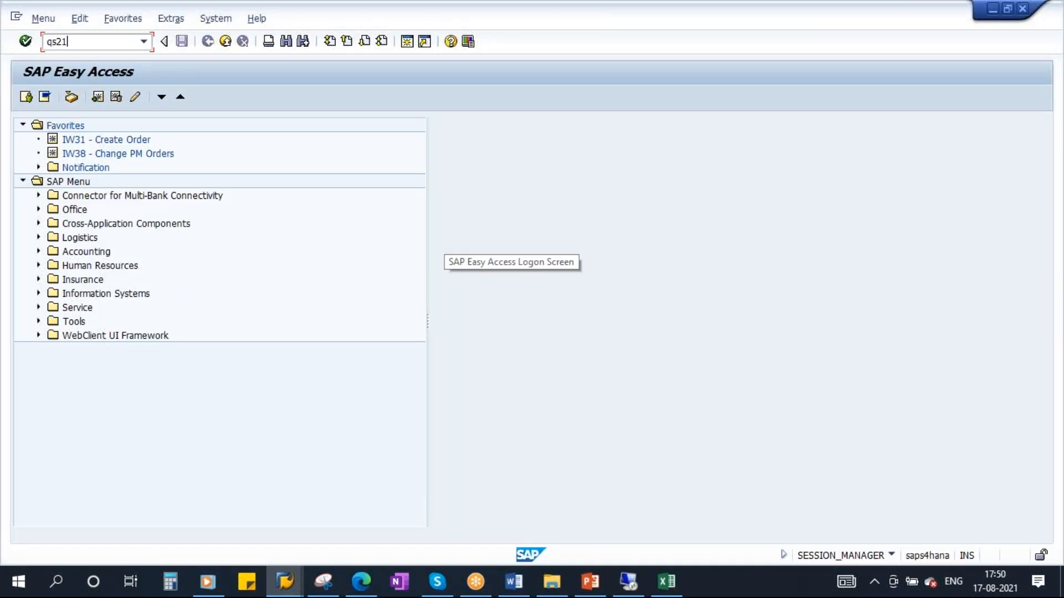
key(Return)
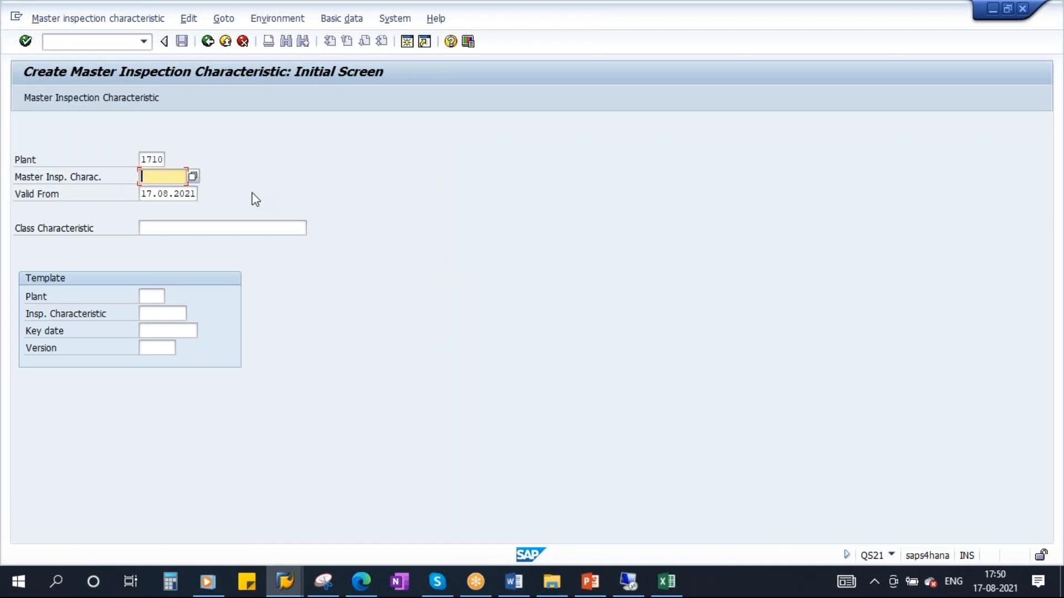
text(test123)
key(Return)
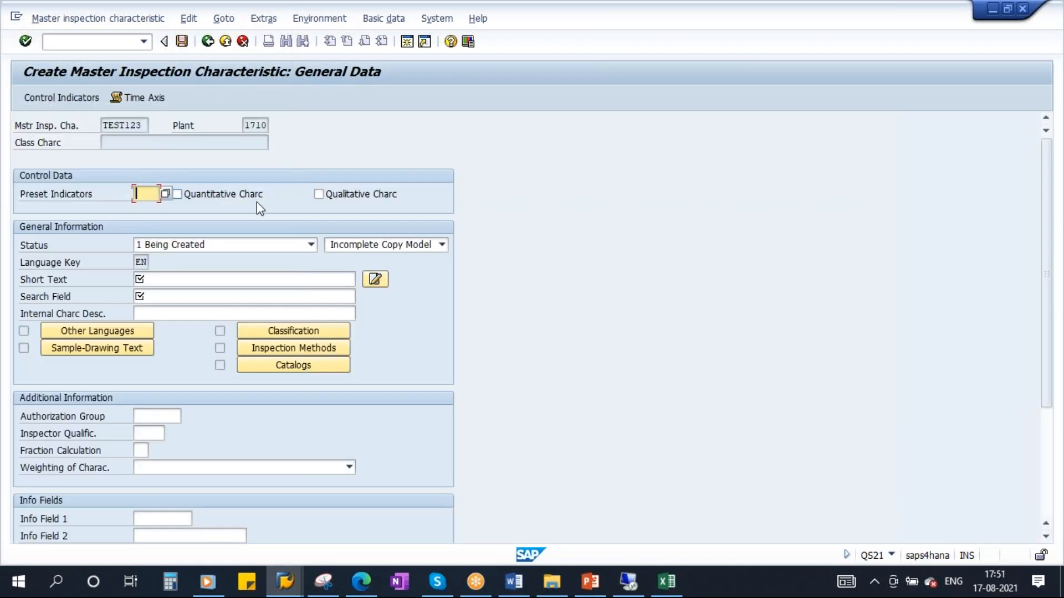
- Define the characteristic as qualitative, with status 2 Released and the model type 1 Complete Copy Model
click(356, 198)
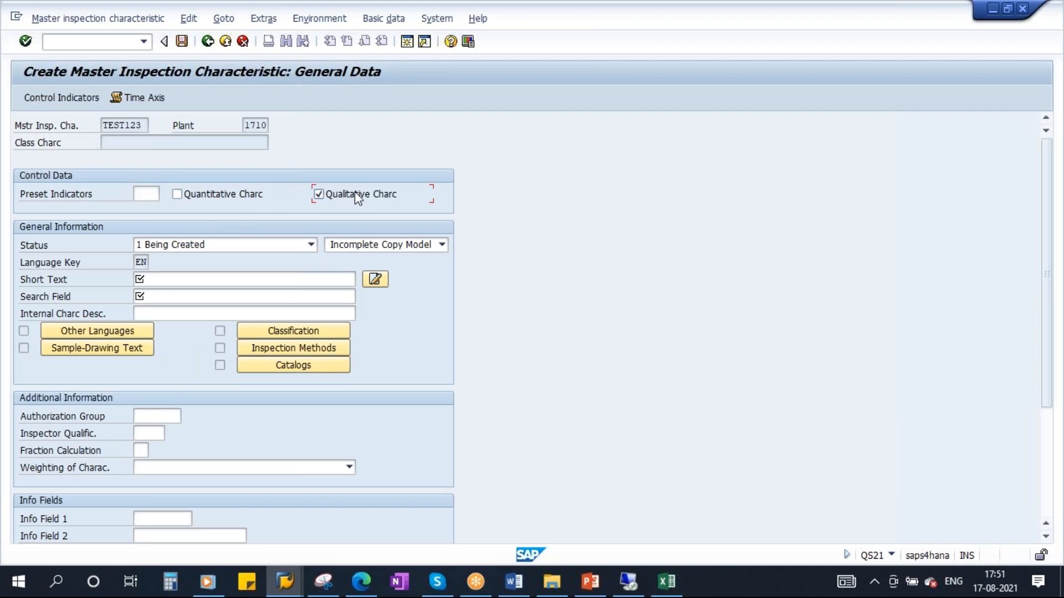
click(310, 245)
click(169, 270)
click(422, 246)
click(391, 269)
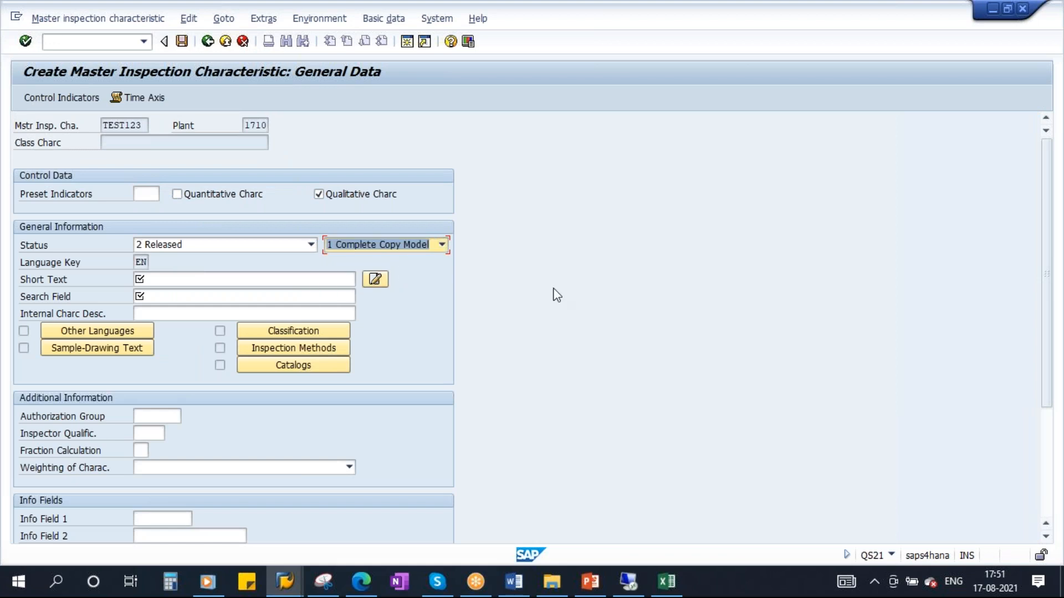
- Enter test as both the short text and the search field of the characteristic
click(255, 276)
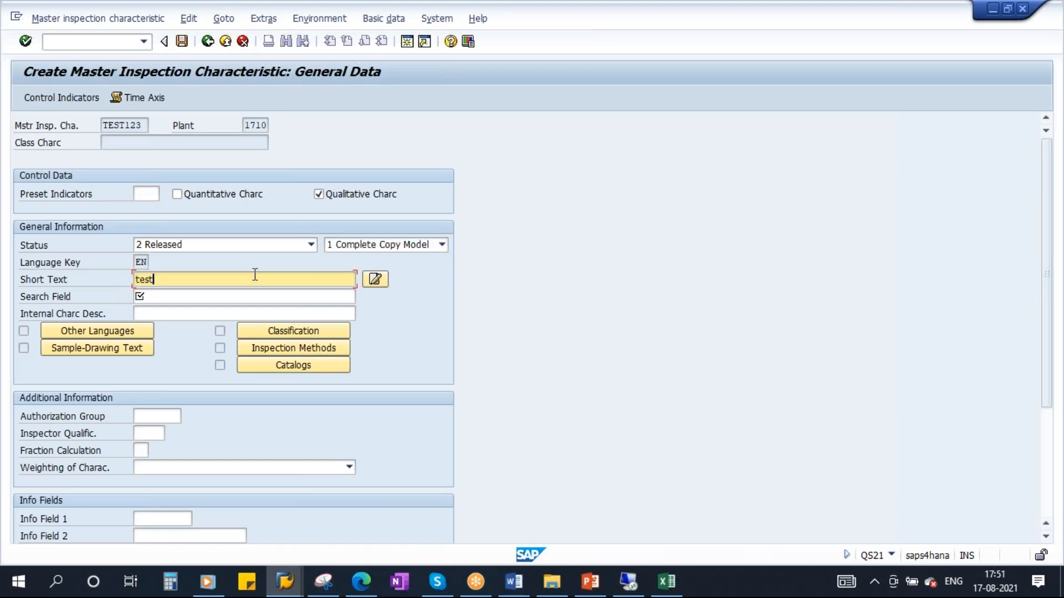
key(Tab)
text(te)
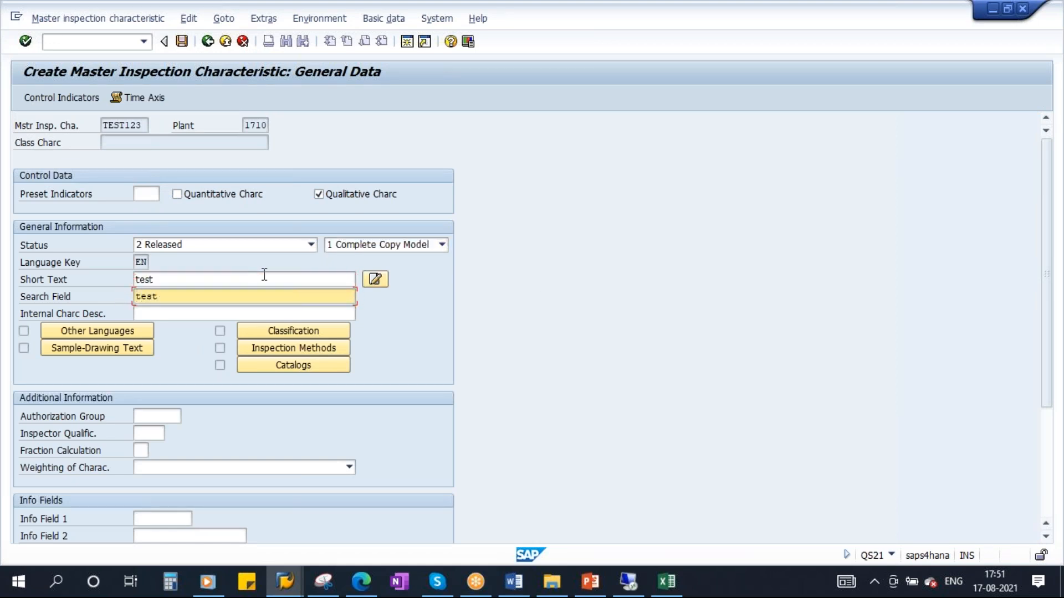
- Try out Charc Attribute and other options in the control indicators of the qualitative characteristic, then cancel the dialog
click(51, 99)
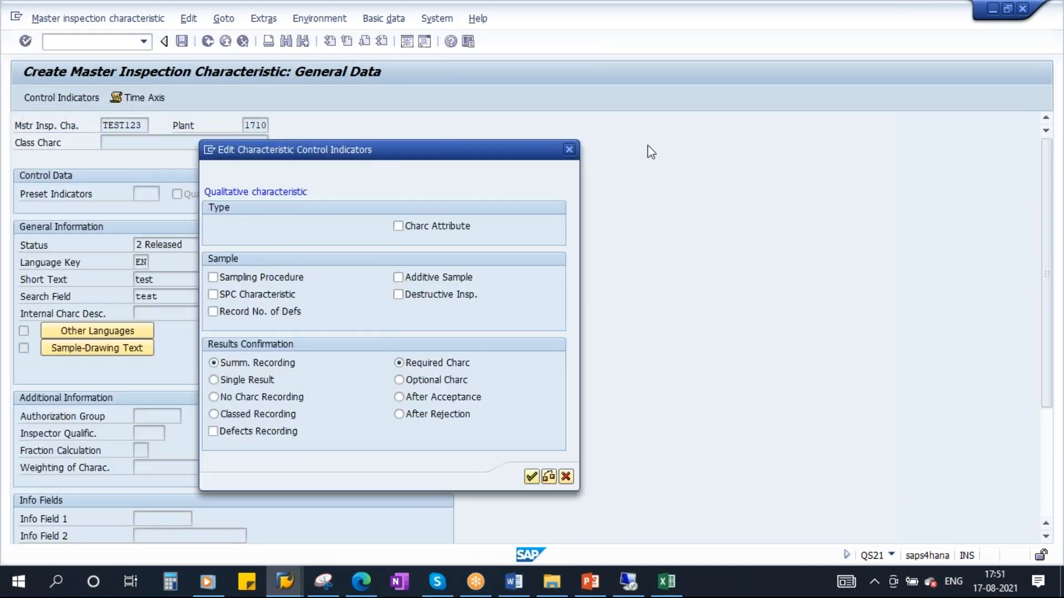
click(633, 224)
click(446, 279)
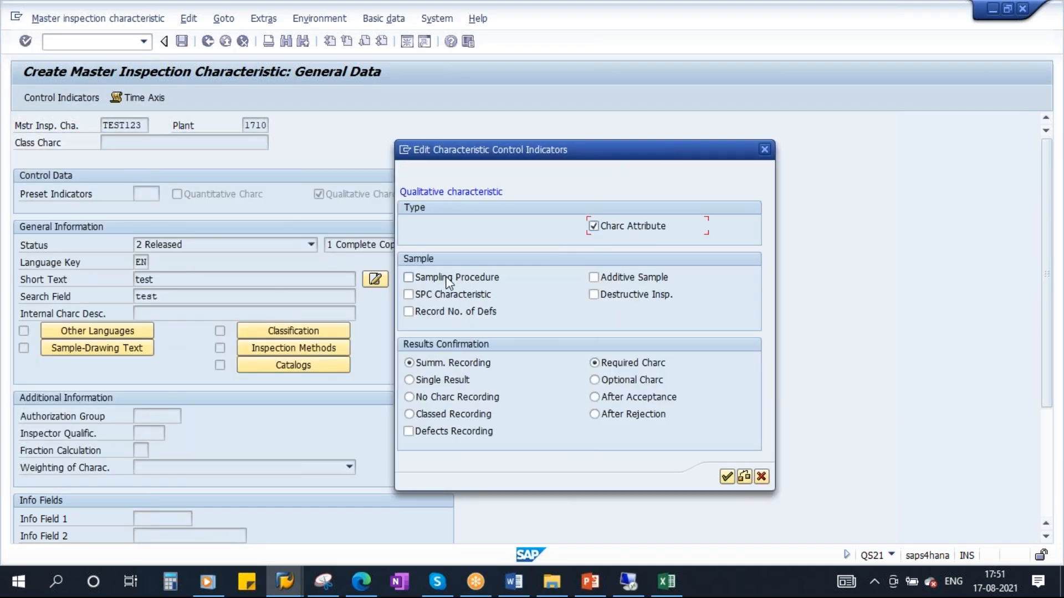
click(441, 381)
click(761, 476)
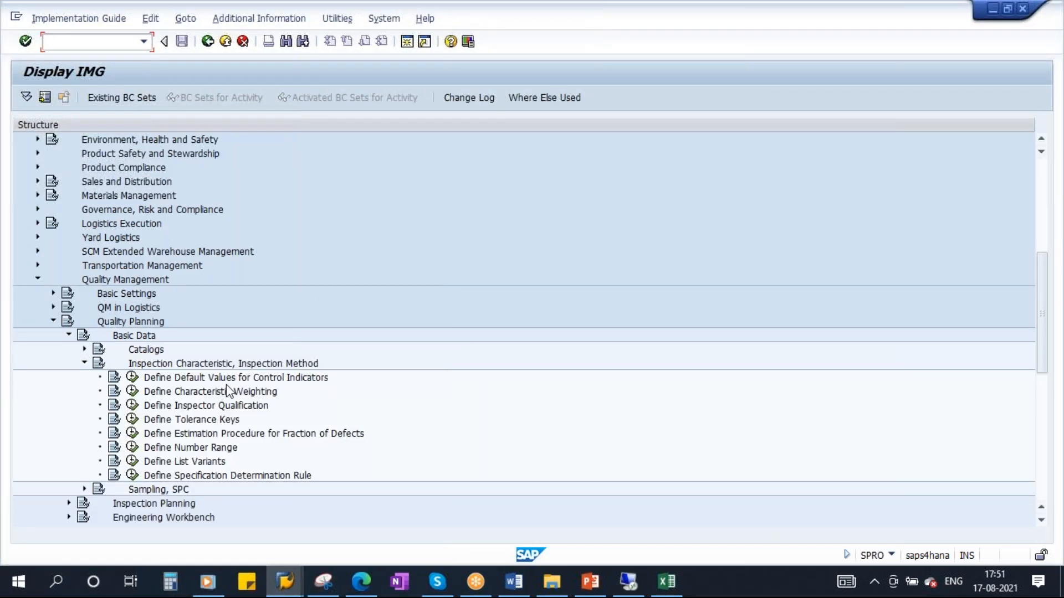
- Look up the available preset indicators for characteristic TEST123
click(286, 380)
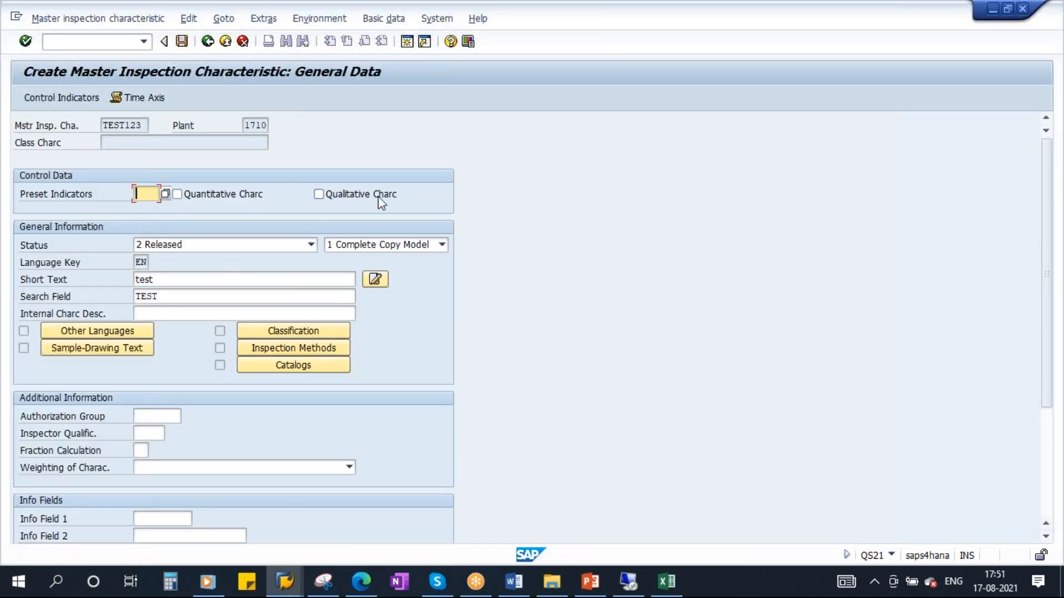
click(166, 194)
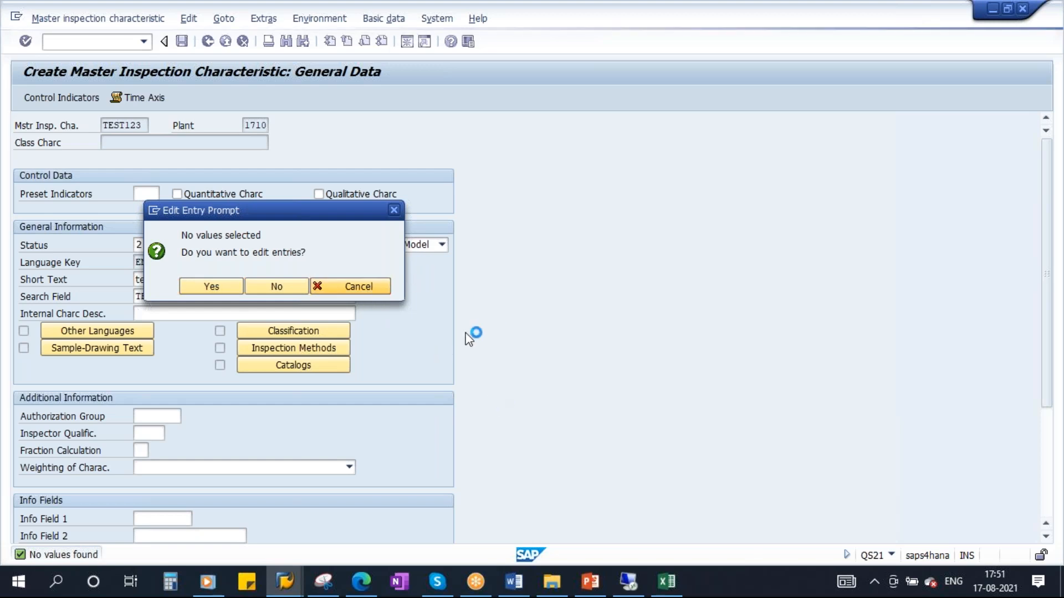
key(alt+Tab)
- Open Define Default Values for Control Indicators in the IMG and add entry QN01 as a quantitative characteristic with fixed indicators
click(132, 378)
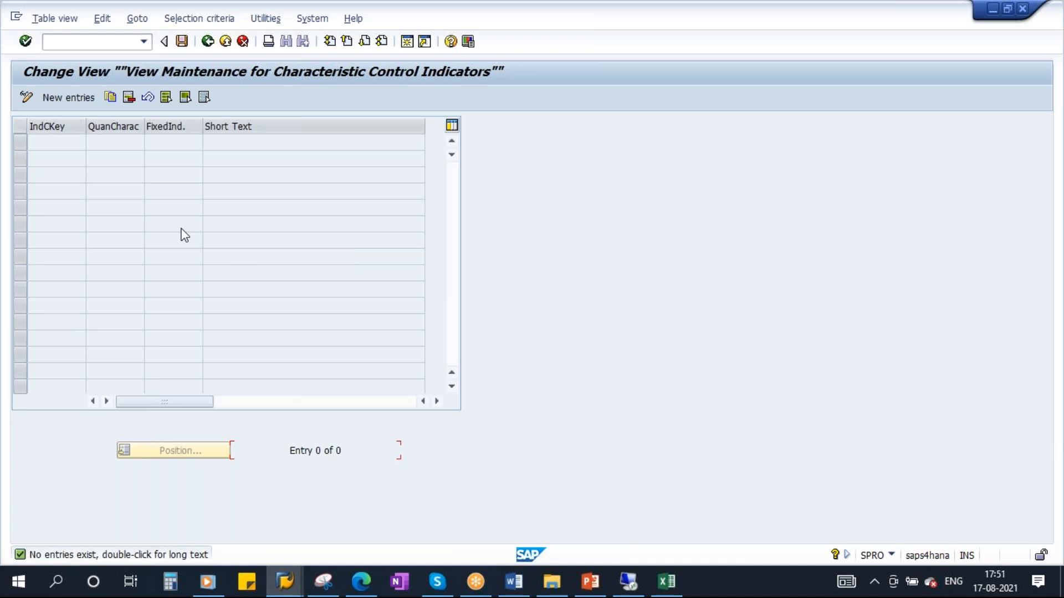
click(67, 98)
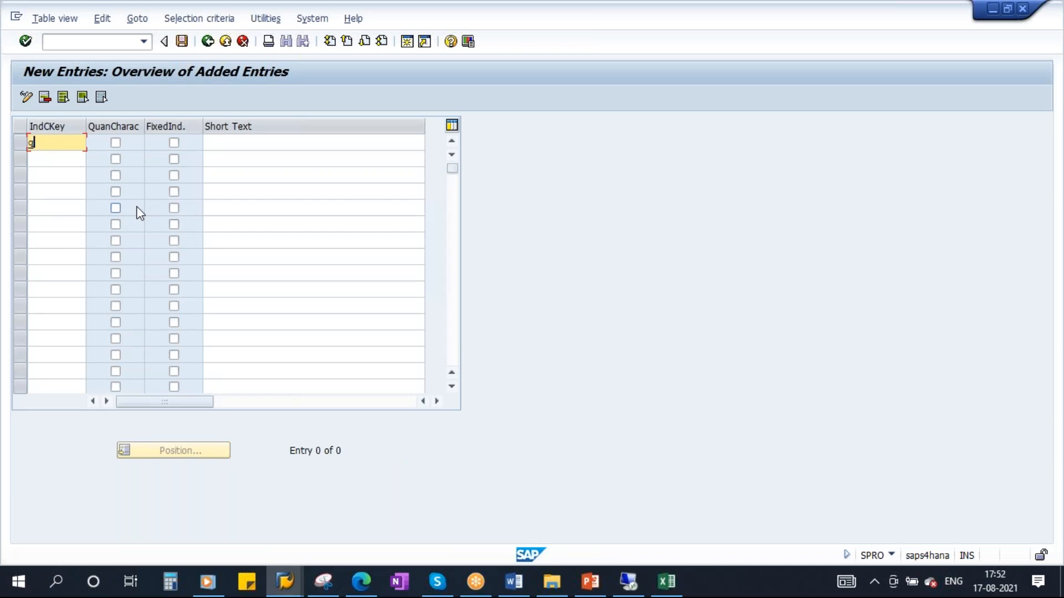
key(BackSpace)
key(BackSpace)
key(BackSpace)
key(BackSpace)
key(Caps_Lock)
text(Q)
click(115, 143)
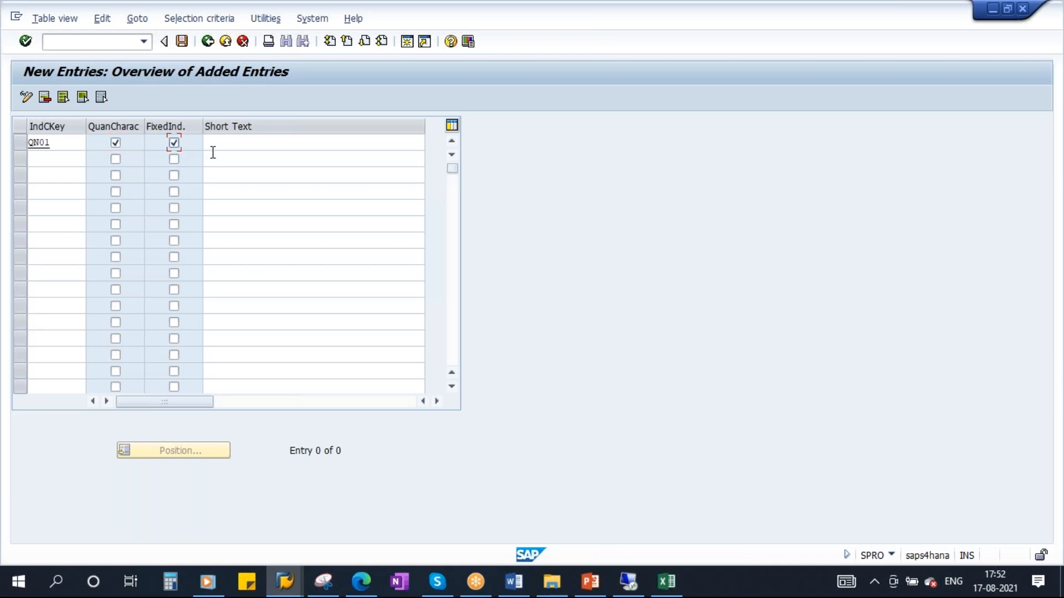
- Enter Quantitative as the short text of QN01 and open its characteristic control indicators
key(Tab)
text(Qu)
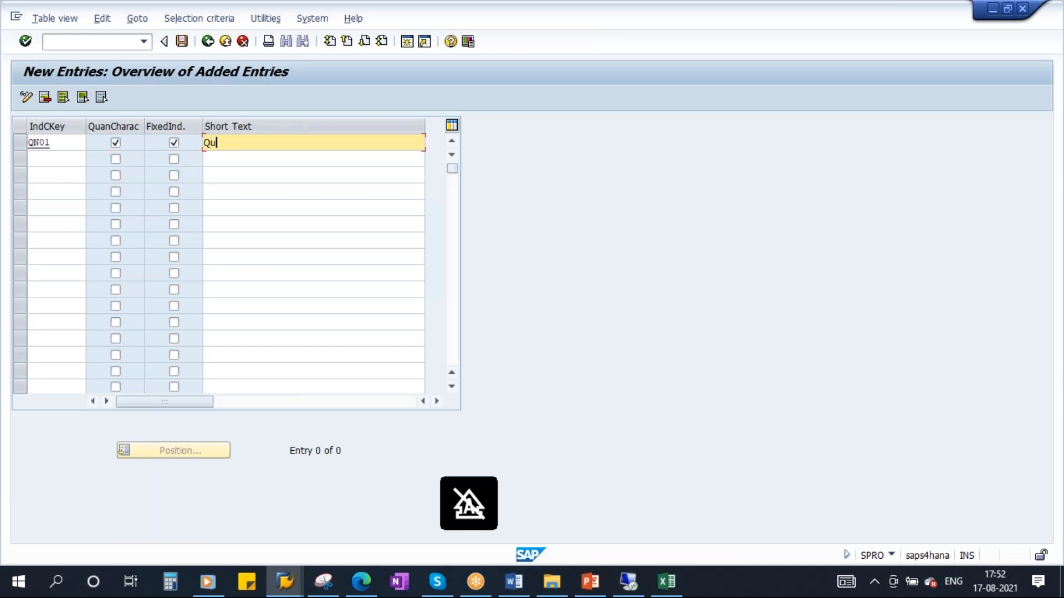
text(antita)
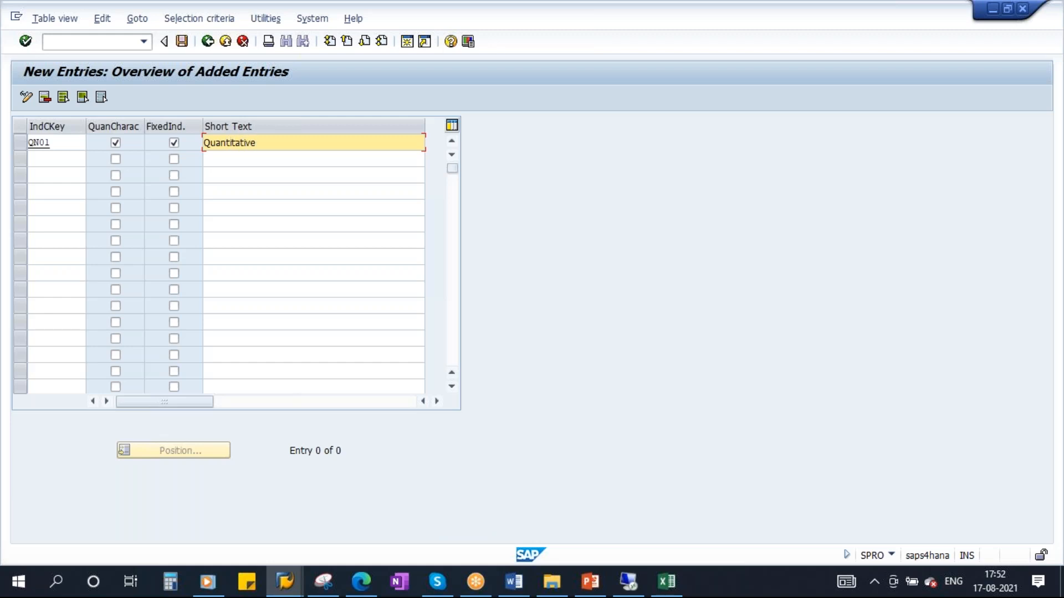
text(tive)
key(Return)
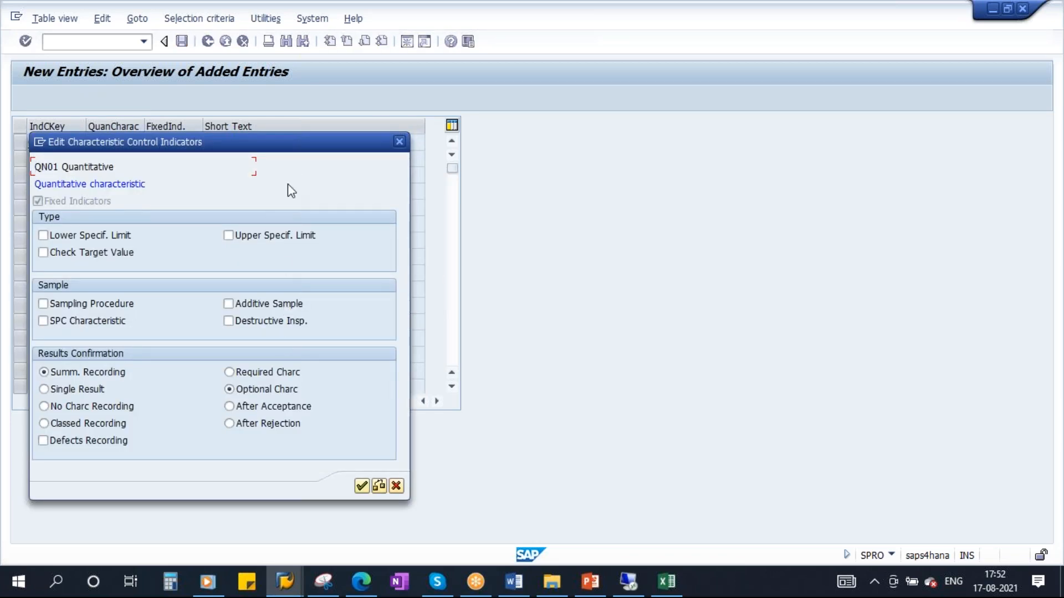
- Activate Lower Specif. Limit, Upper Specif. Limit, Check Target Value and Sampling Procedure for QN01 and accept both control indicator screens
drag(273, 148, 549, 141)
click(361, 229)
click(346, 296)
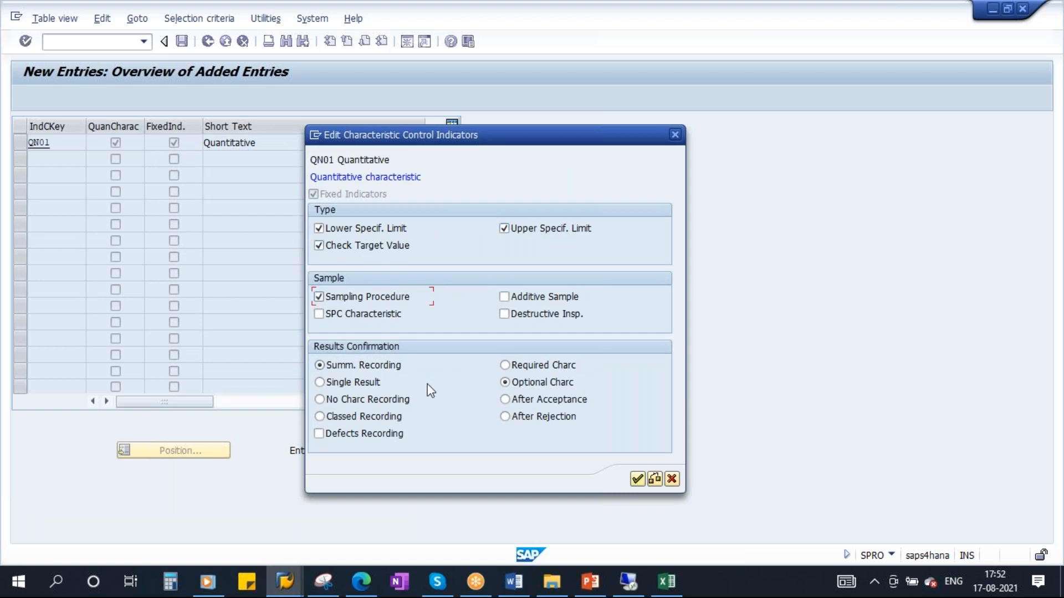
click(638, 479)
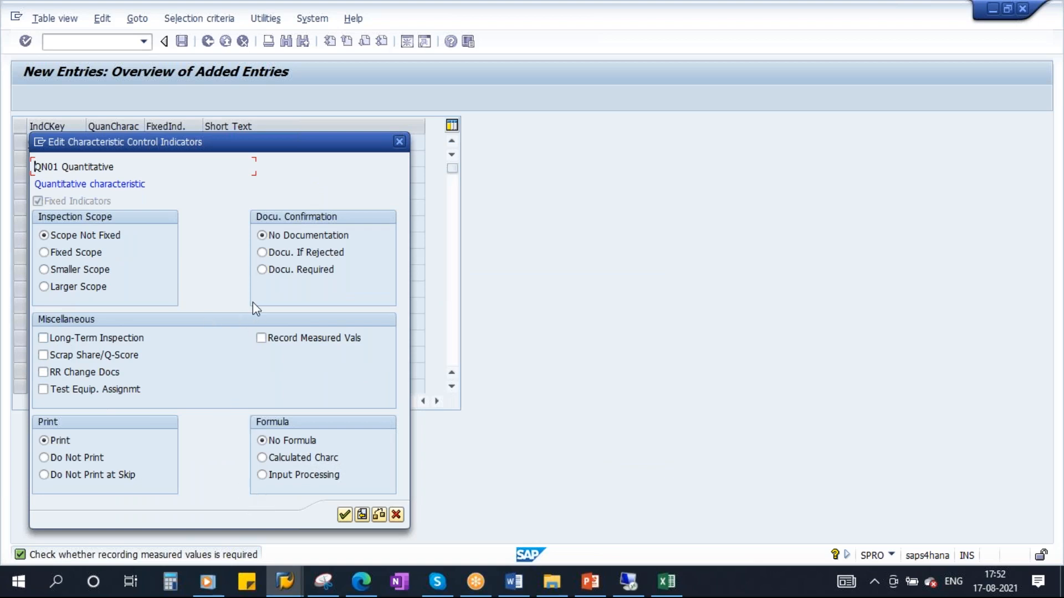
click(343, 516)
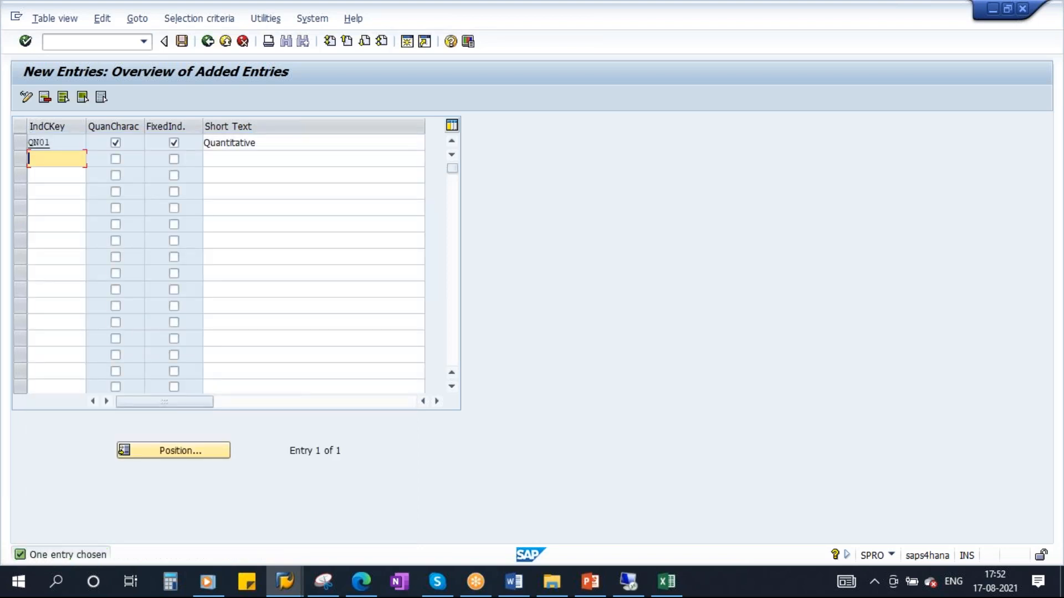
- Save the QN01 entry in a new customizing request described as QM: Weekday Training
click(181, 41)
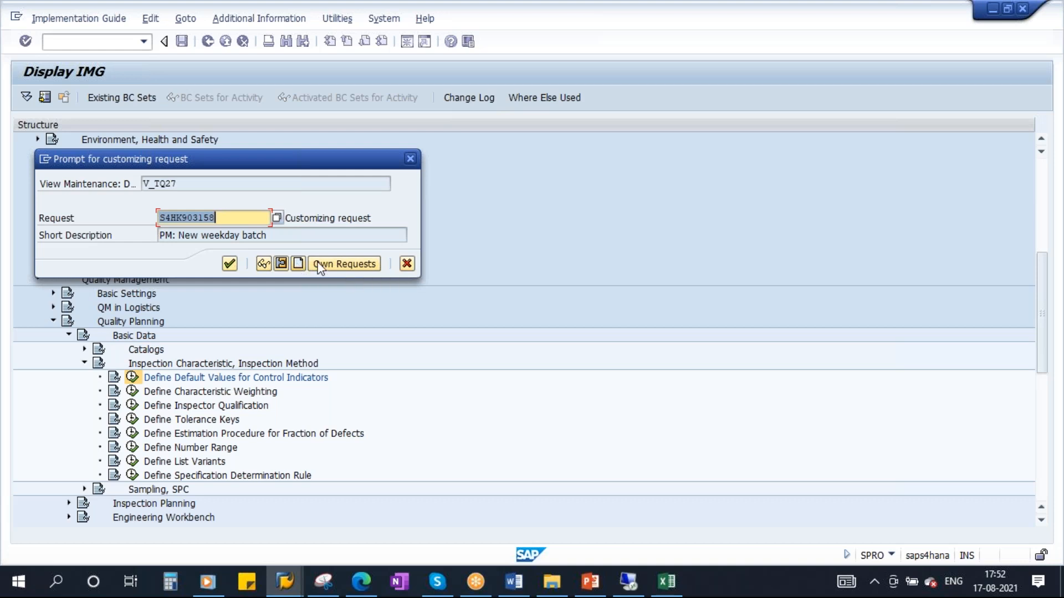
click(301, 264)
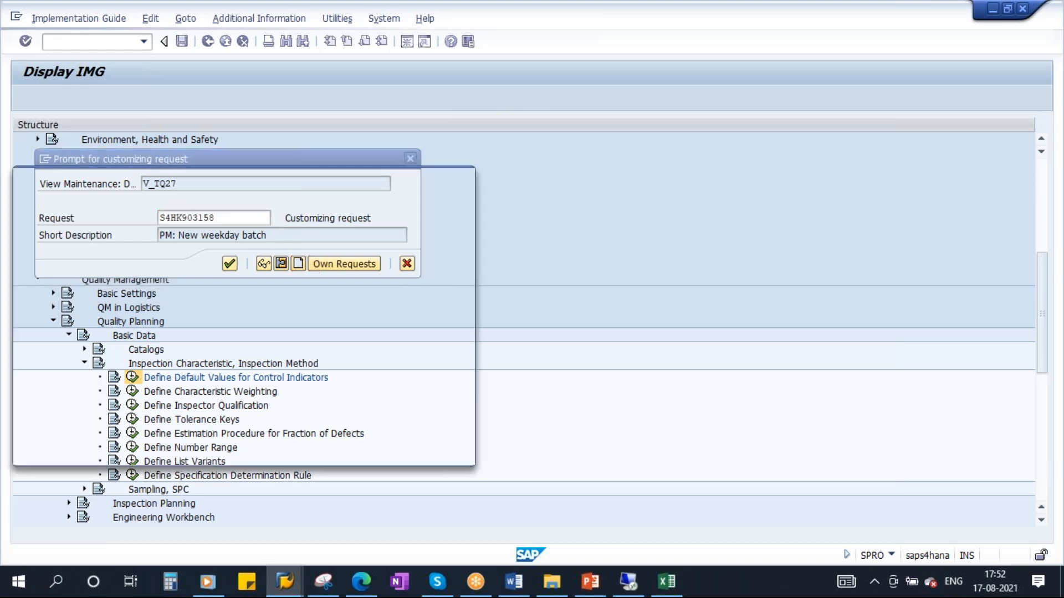
key(Caps_Lock)
text(QM)
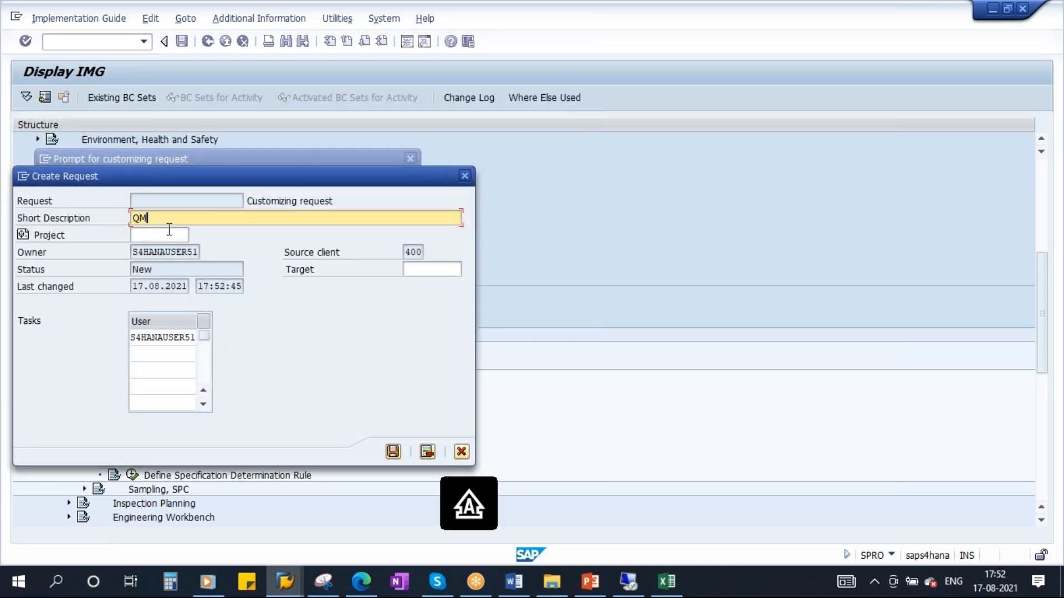
text(: W)
key(Caps_Lock)
text(eekday T)
click(392, 452)
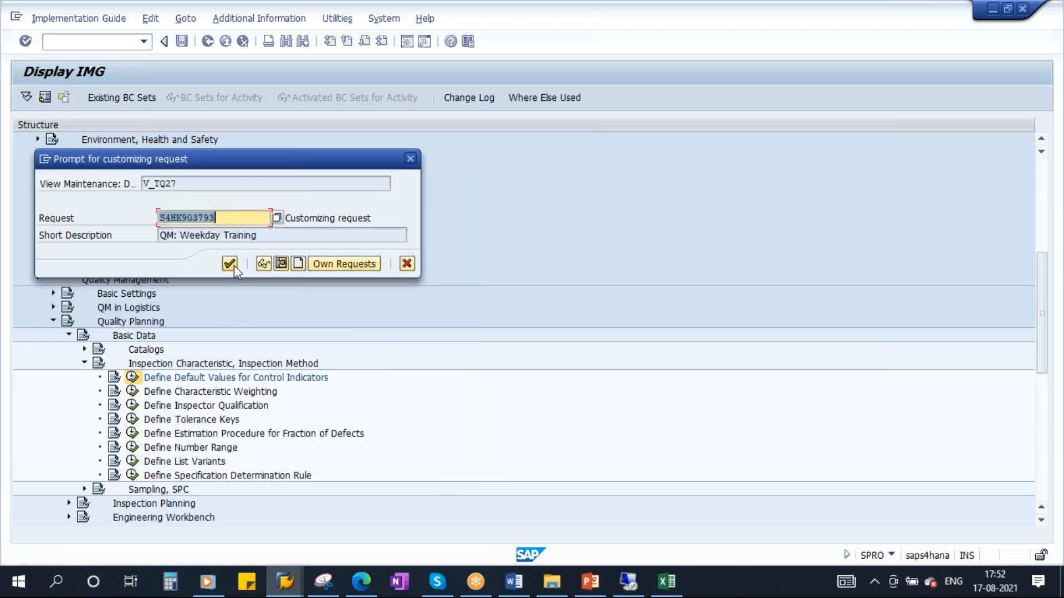
click(230, 263)
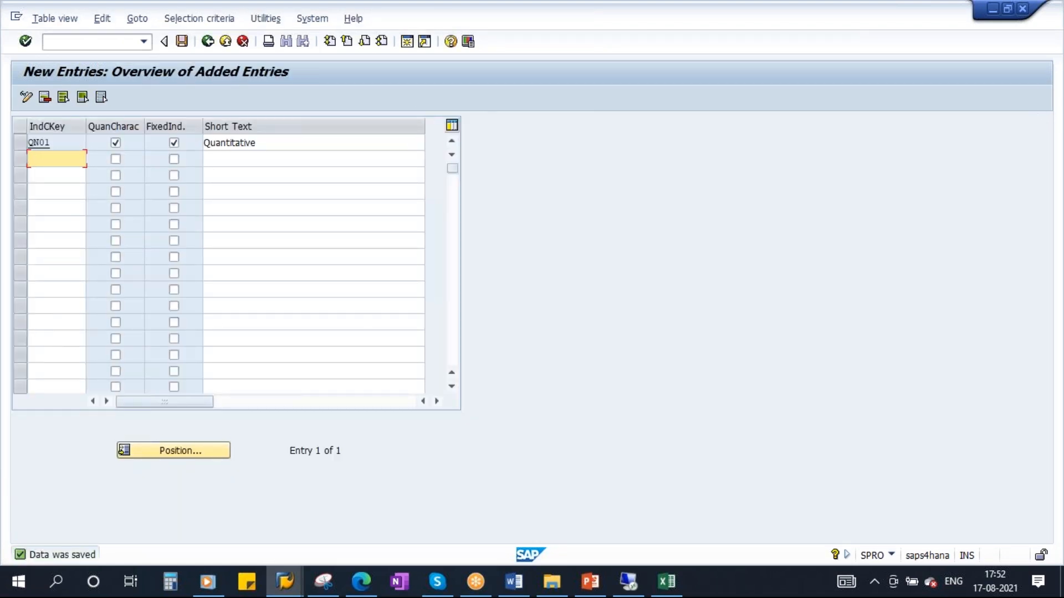
- Switch to the QS21 session and exit the characteristic being created without saving its data
click(285, 588)
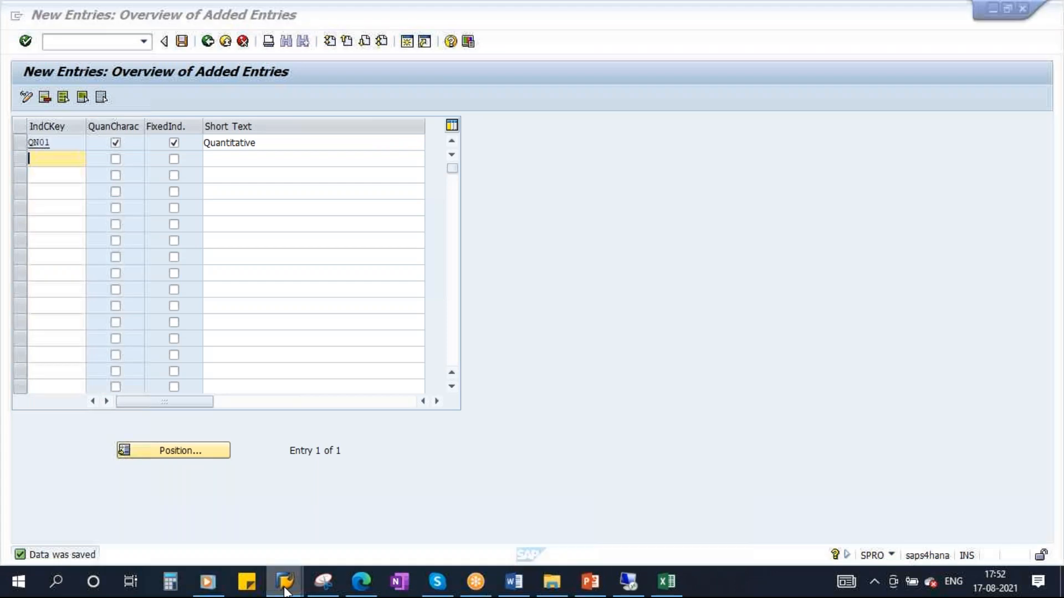
click(504, 507)
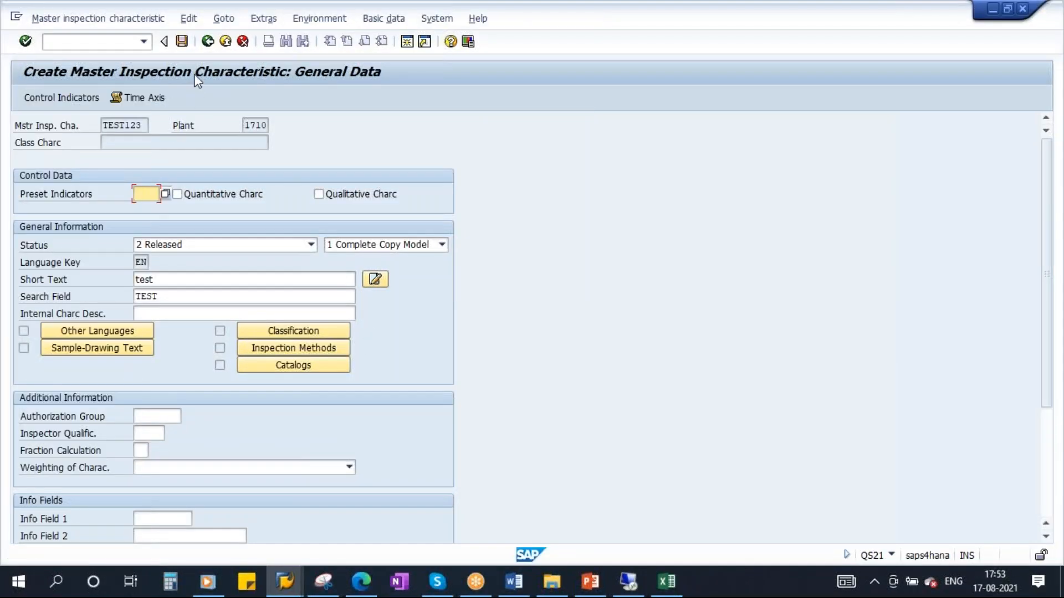
click(208, 42)
click(225, 42)
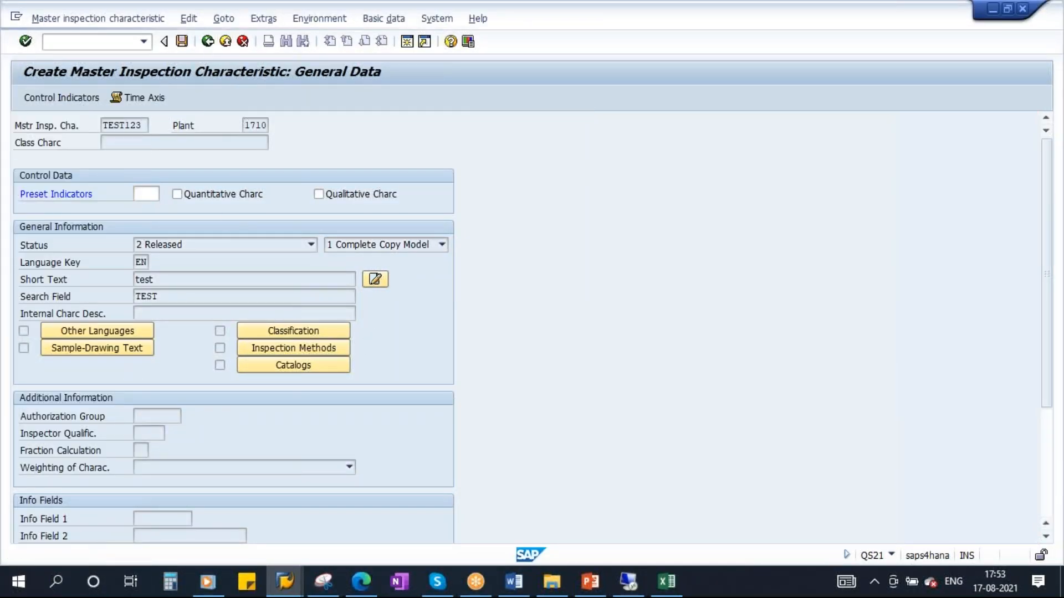
click(243, 44)
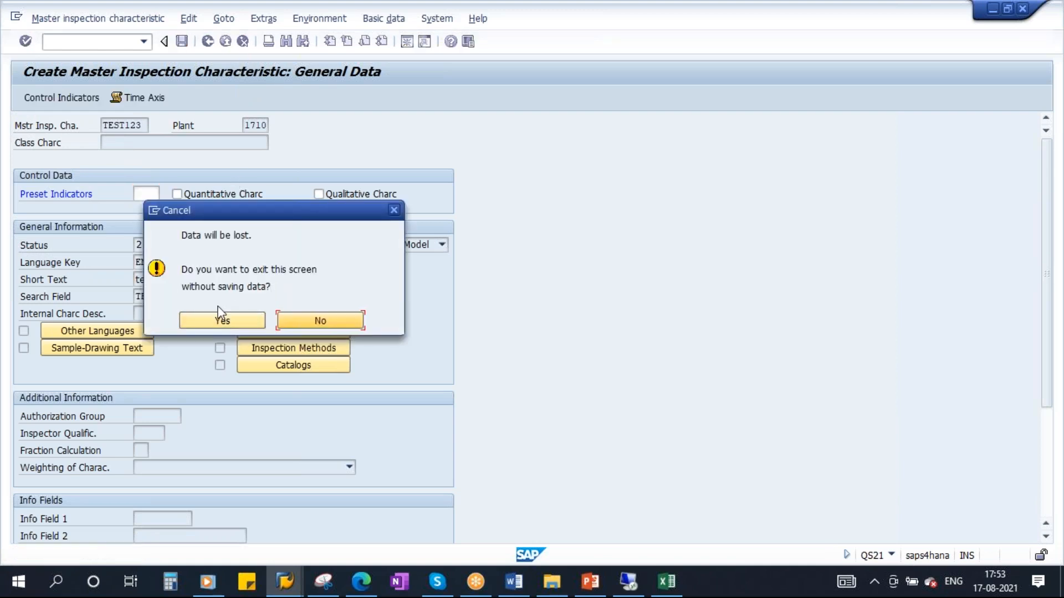
click(242, 321)
- Begin creating master inspection characteristic TEST123 in plant 1710 again
click(166, 177)
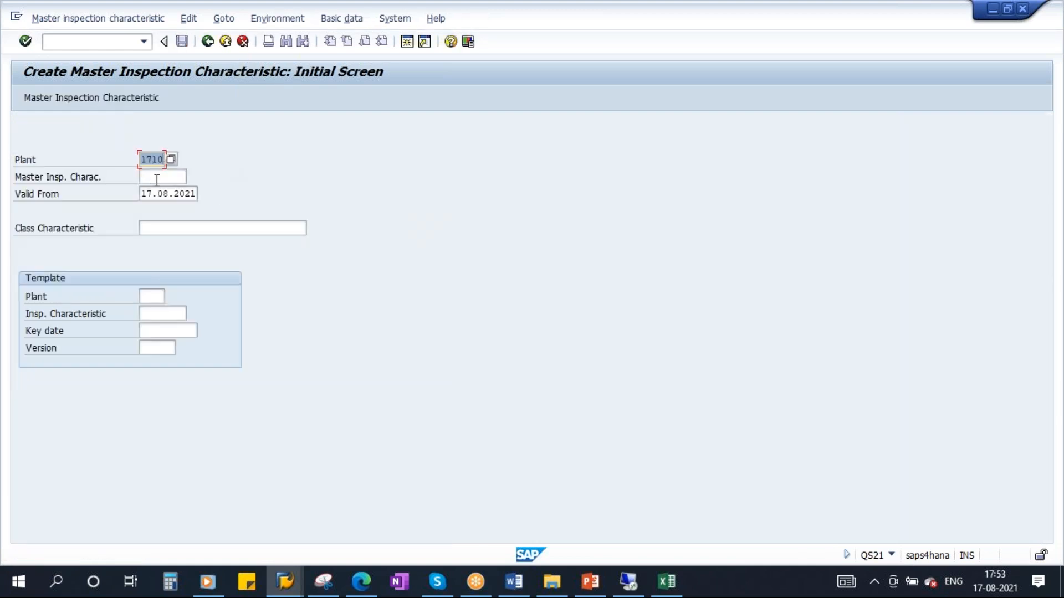
click(161, 191)
key(Return)
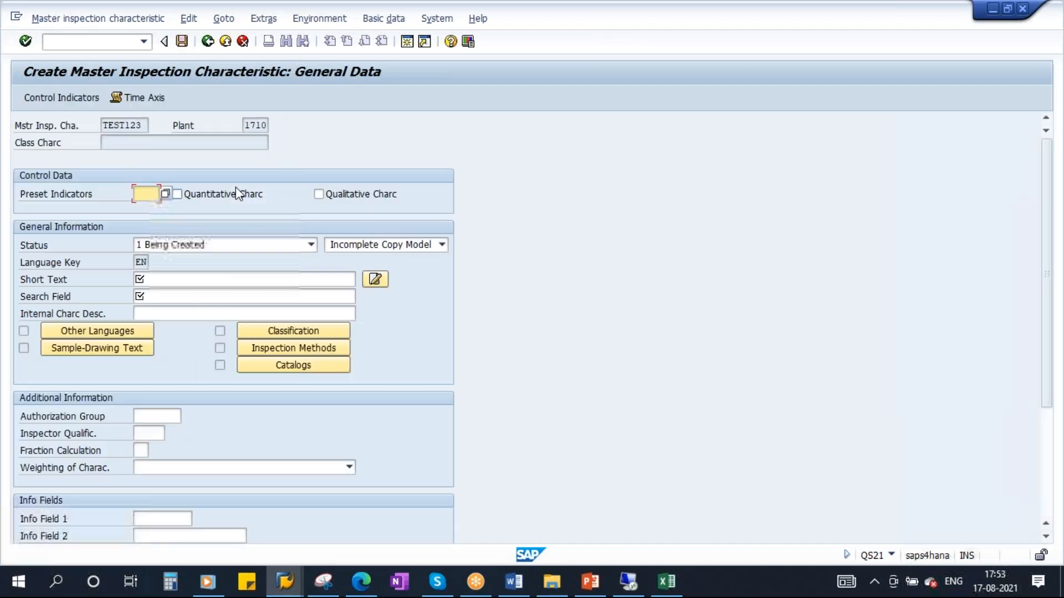
- Set status 2 Released and 1 Complete Copy Model, with test as both short text and search field
click(234, 245)
click(162, 271)
click(404, 247)
click(382, 272)
click(161, 279)
click(154, 294)
click(154, 299)
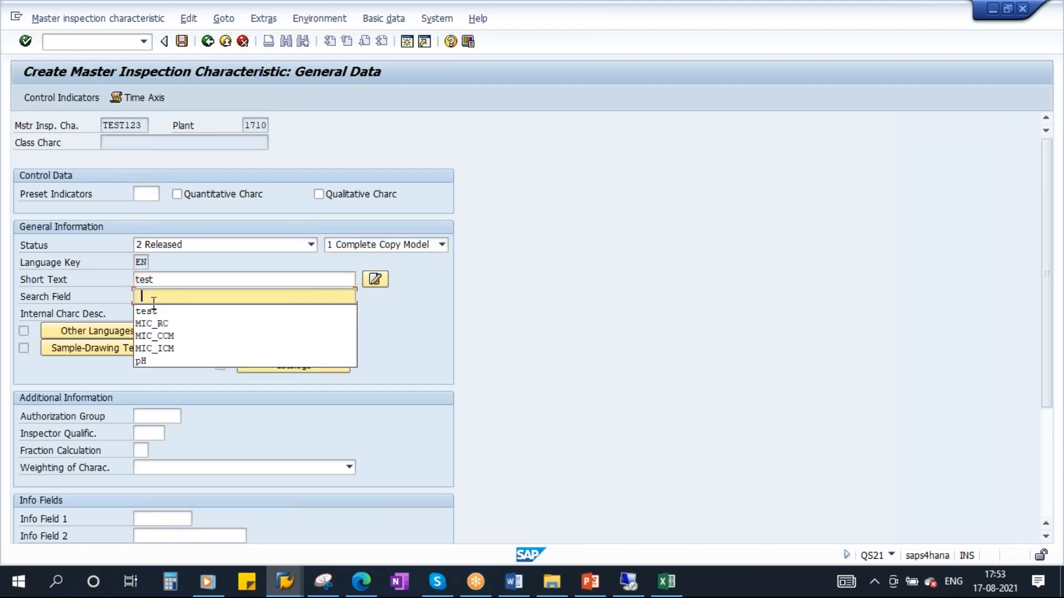
click(151, 311)
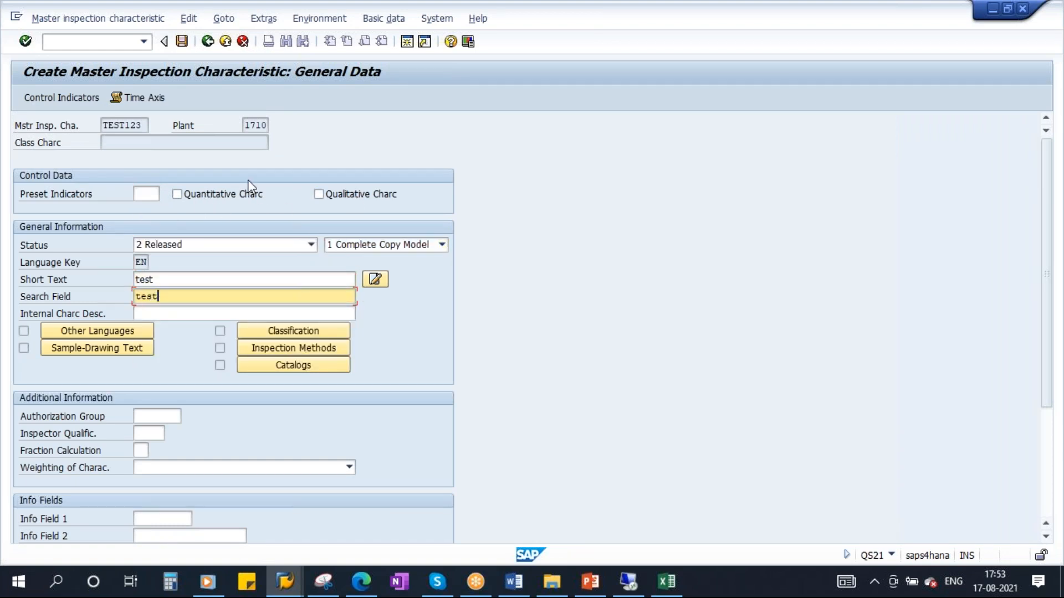
- Assign preset indicators QN01 to the characteristic, dismissing the quantitative data, and display its control indicators
click(142, 194)
click(166, 194)
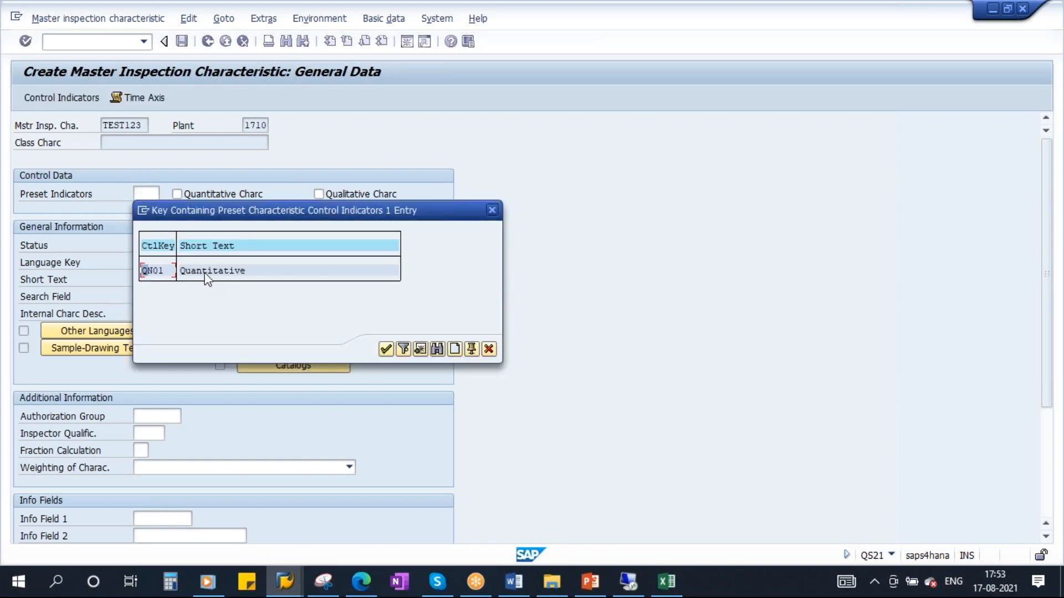
double_click(205, 272)
key(Return)
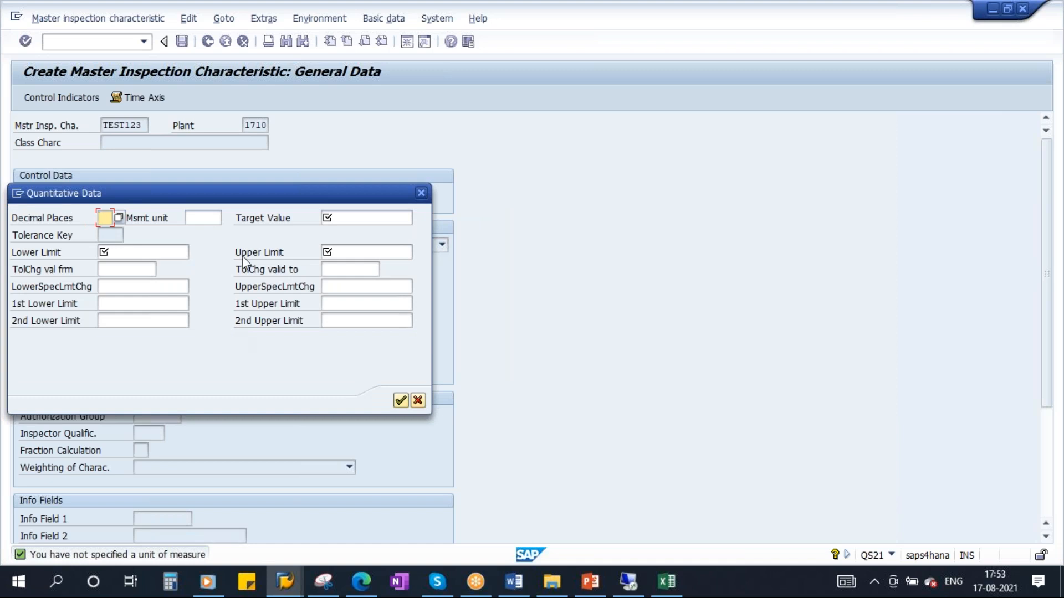
click(418, 400)
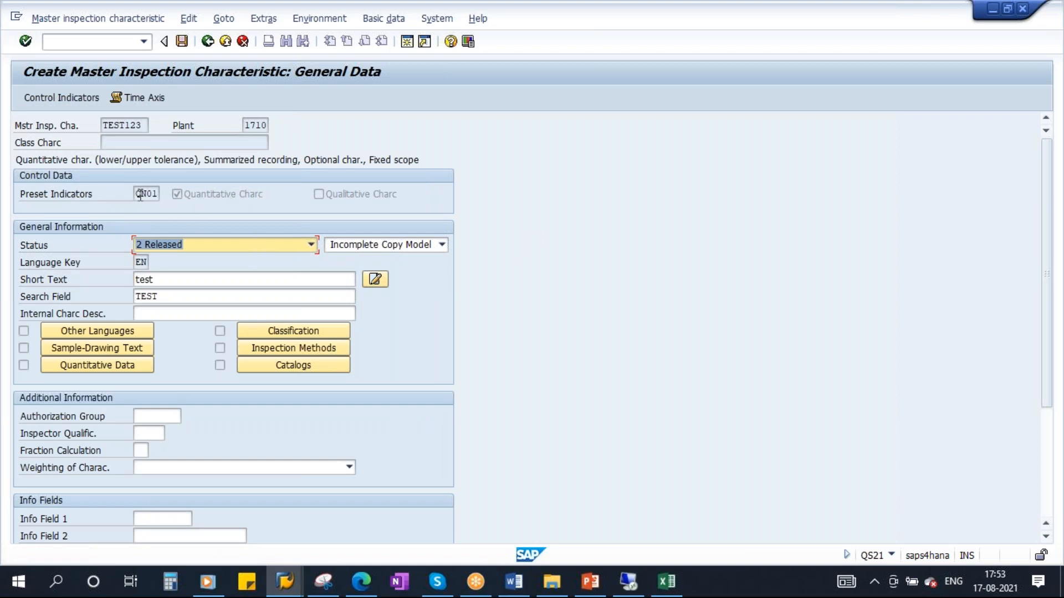
click(53, 95)
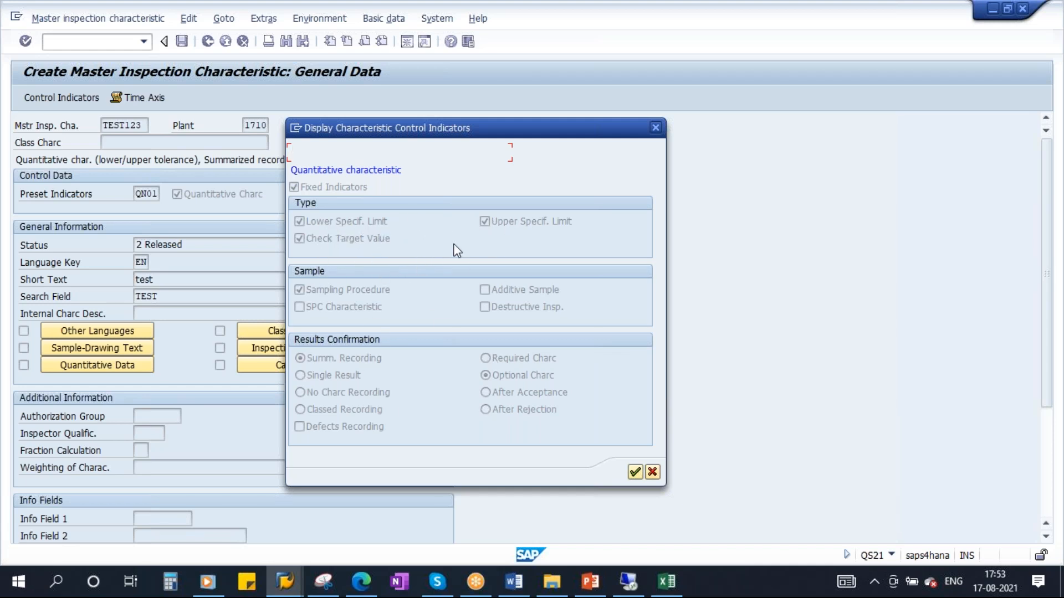
- Switch to the SPRO session, clear the fixed indicators flag for QN01 and accept the first page of its control indicators
click(297, 588)
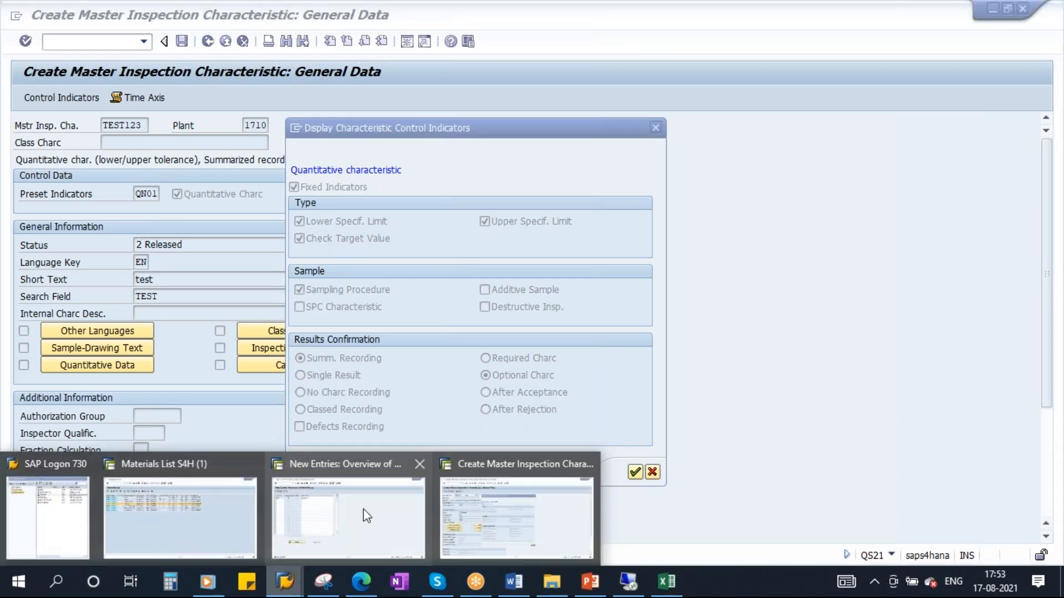
click(355, 488)
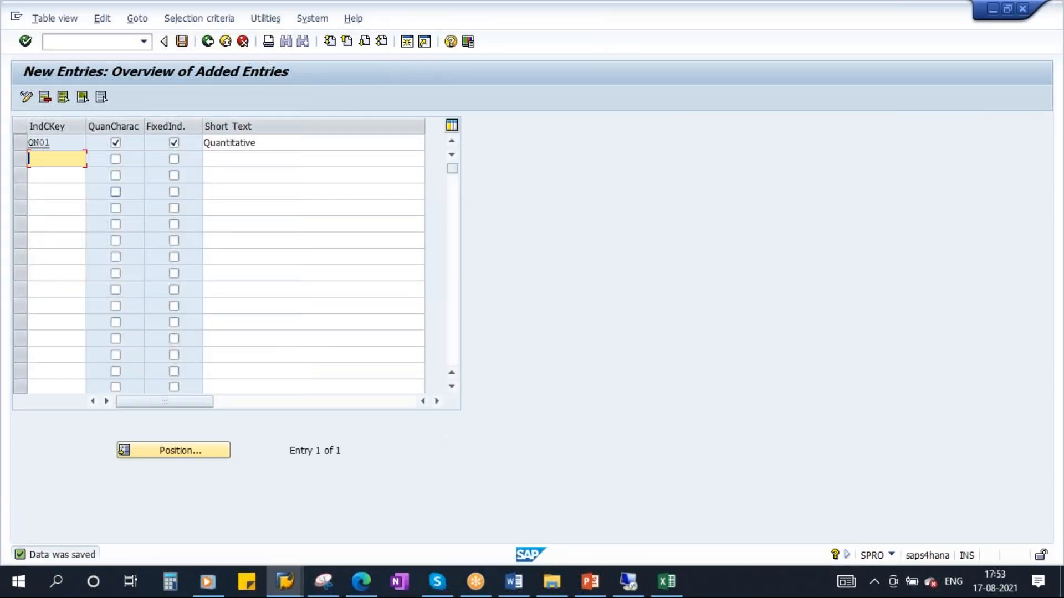
click(174, 144)
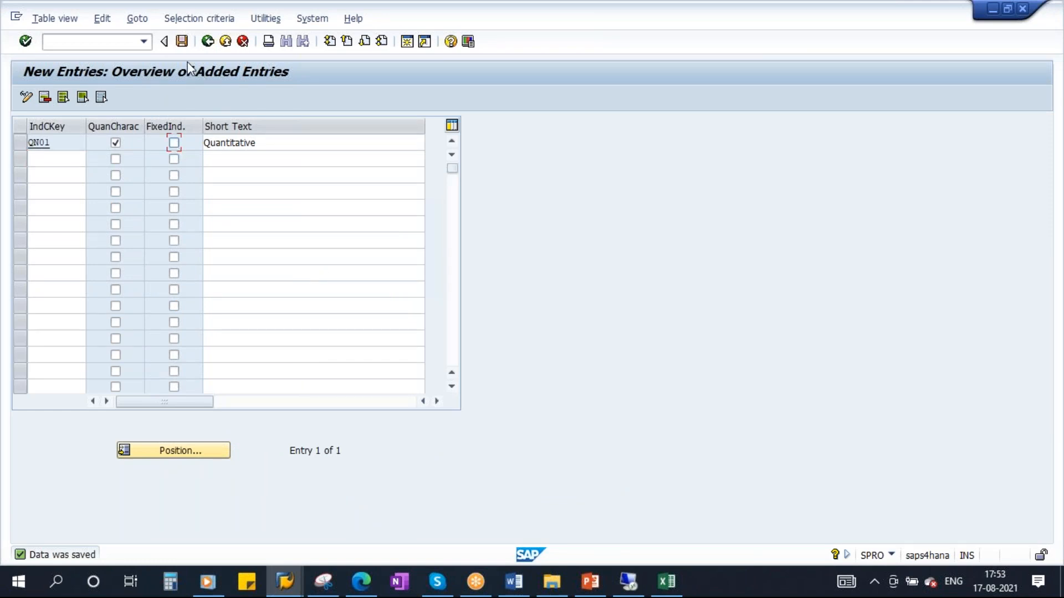
click(182, 41)
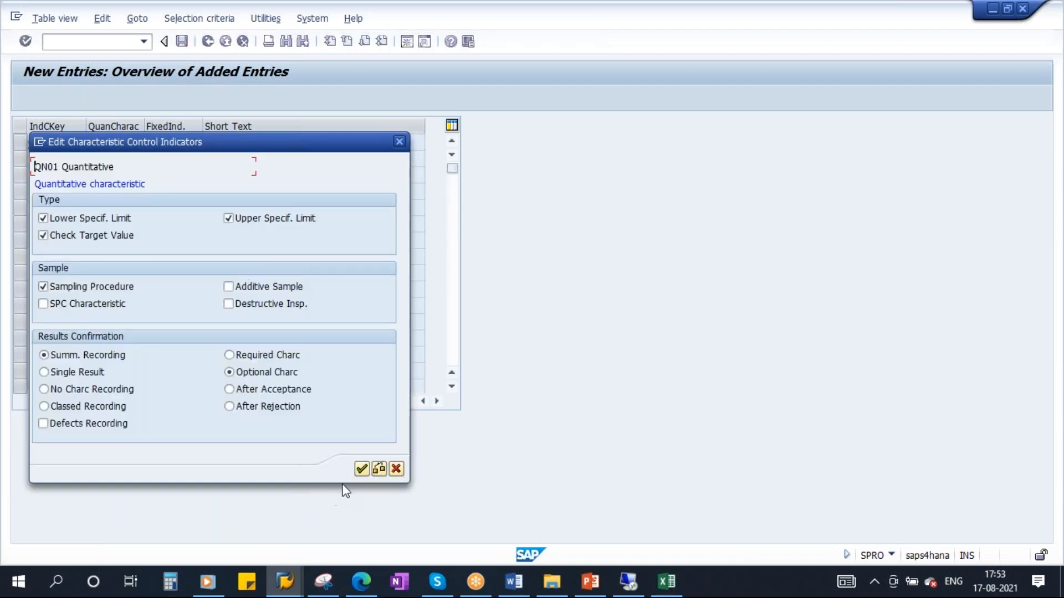
click(361, 469)
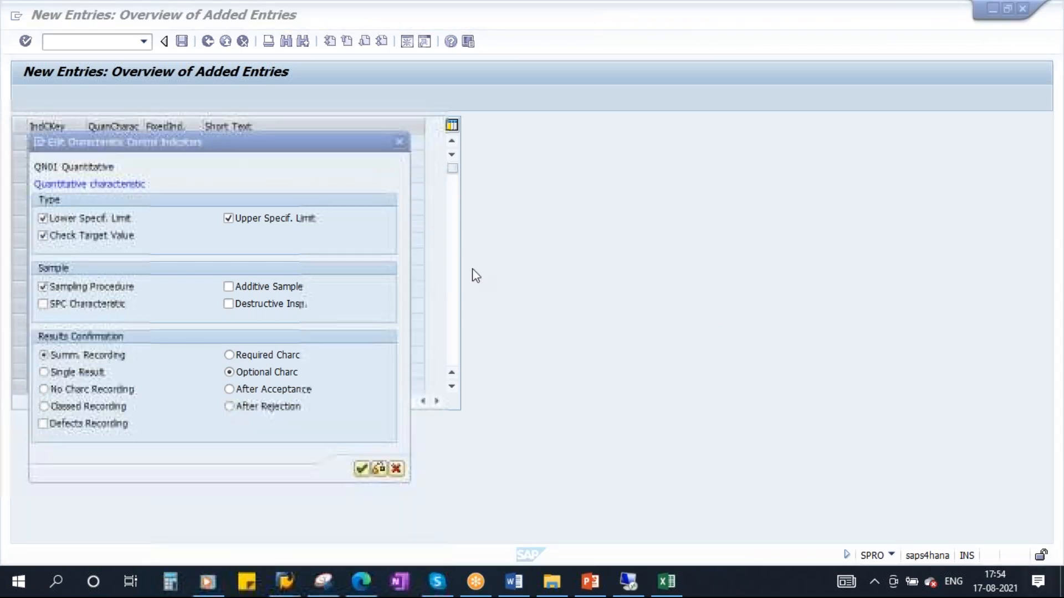
key(super+d)
right_click(605, 197)
click(638, 244)
mouse_move(284, 579)
click(398, 506)
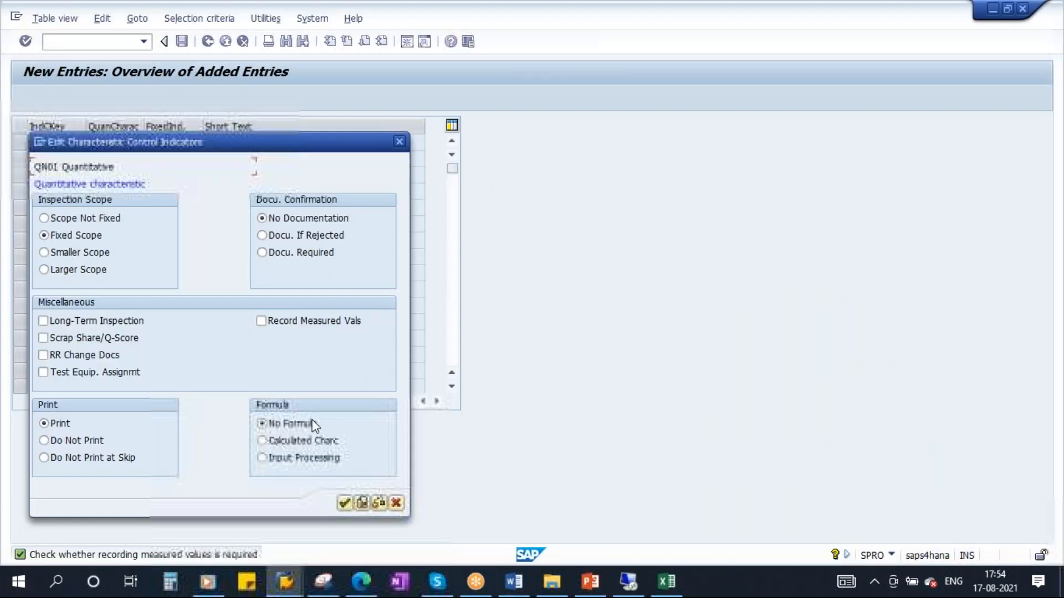
- Accept the remaining control indicators of QN01 and save the preset indicators entry
click(343, 504)
key(ctrl+s)
click(181, 41)
- Switch to the QS21 session, close the control indicators and exit characteristic TEST123 without saving it
click(281, 587)
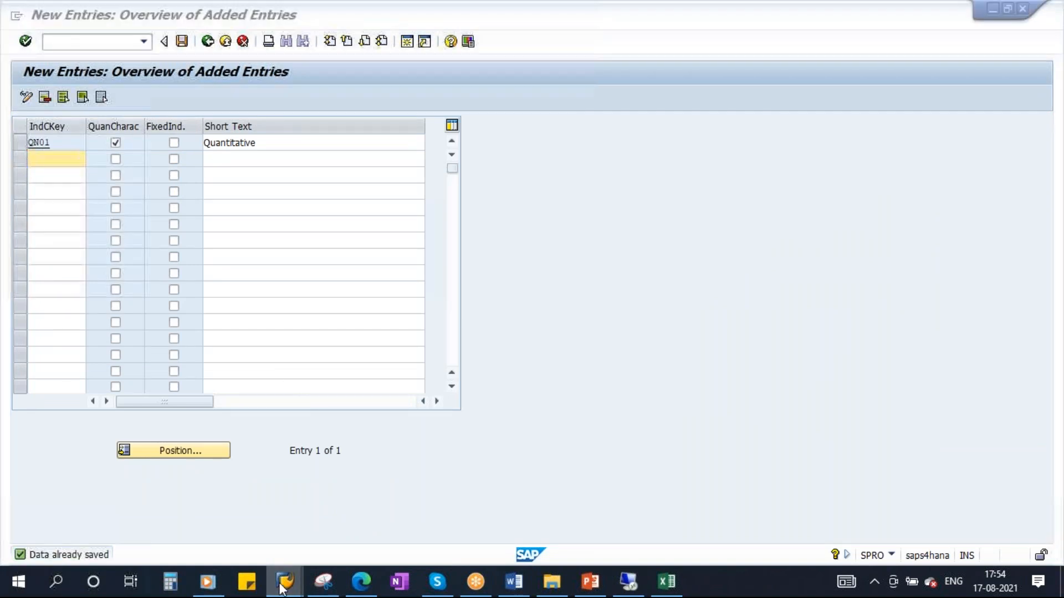
click(537, 518)
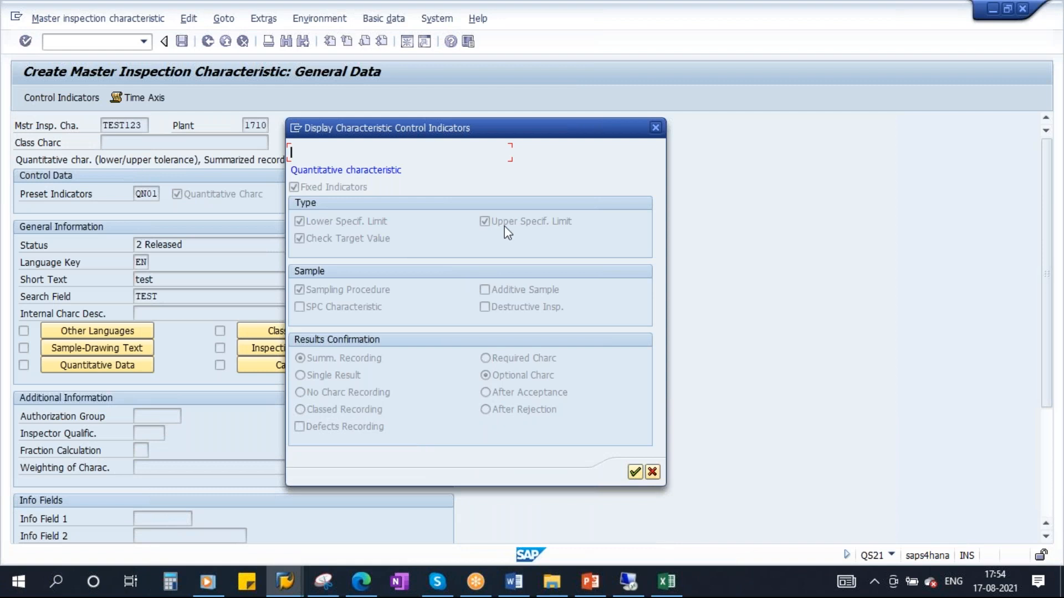
click(653, 472)
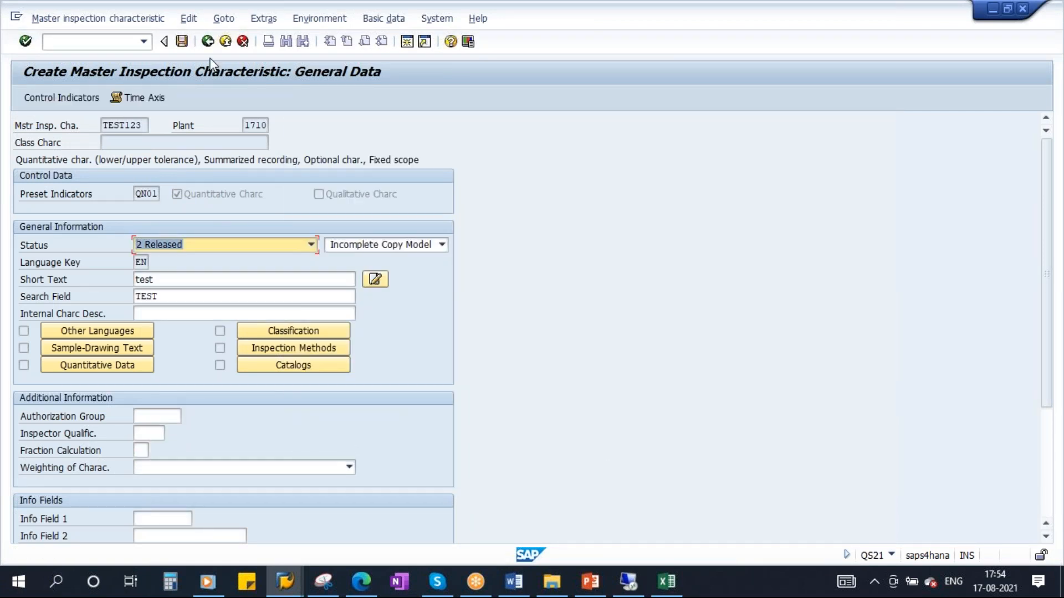
click(208, 42)
click(275, 285)
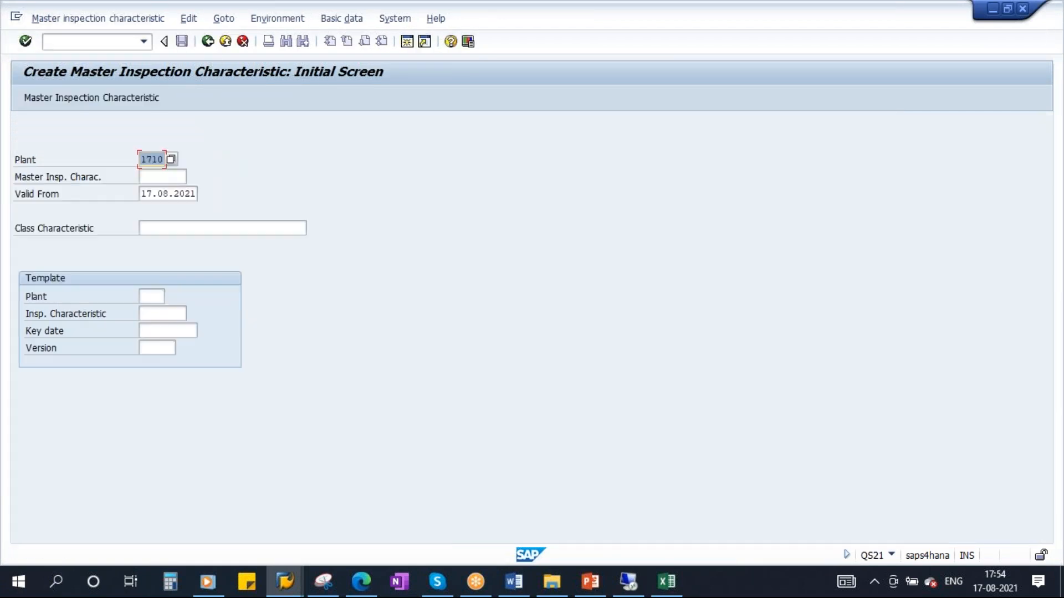
- Start a fresh master inspection characteristic TEST123 in plant 1710, valid from 17.08.2021
click(169, 178)
click(166, 191)
key(Return)
click(178, 194)
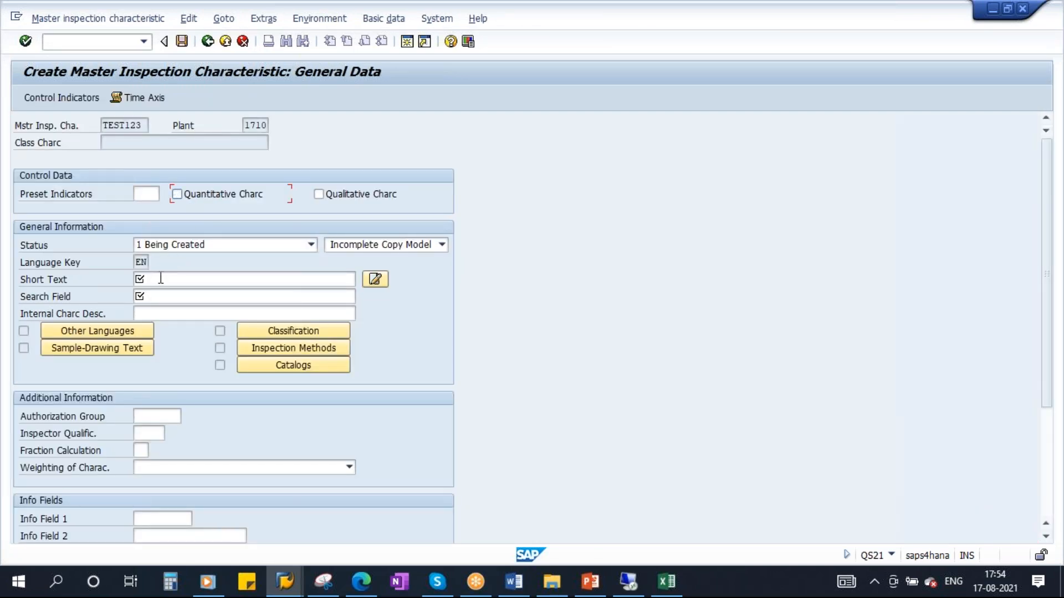
- Set status 2 Released and 1 Complete Copy Model, and enter test as both short text and search field
click(180, 245)
click(166, 271)
click(378, 245)
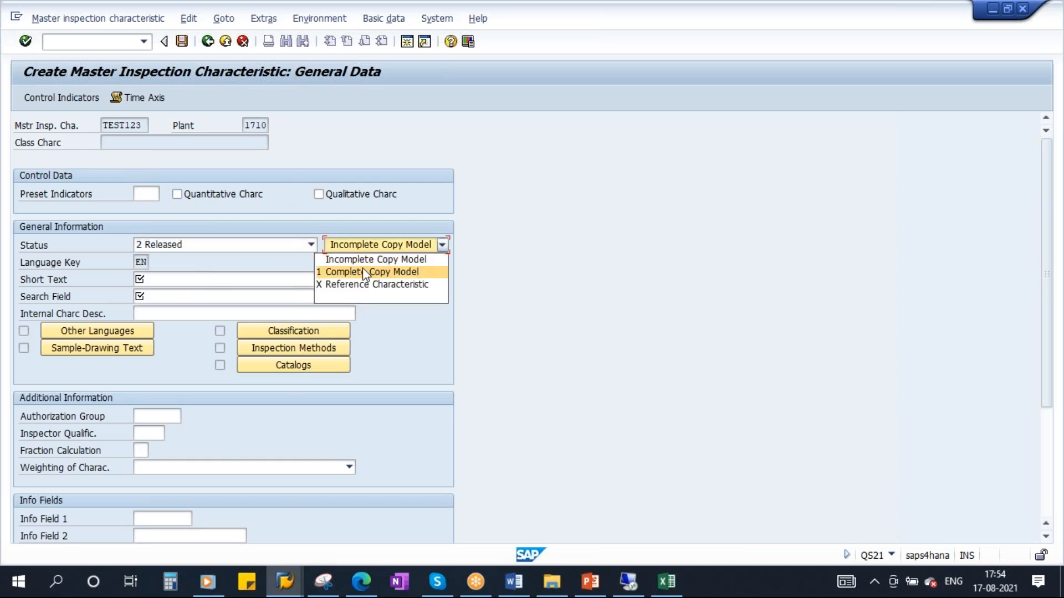
click(363, 270)
click(195, 280)
click(154, 296)
click(154, 297)
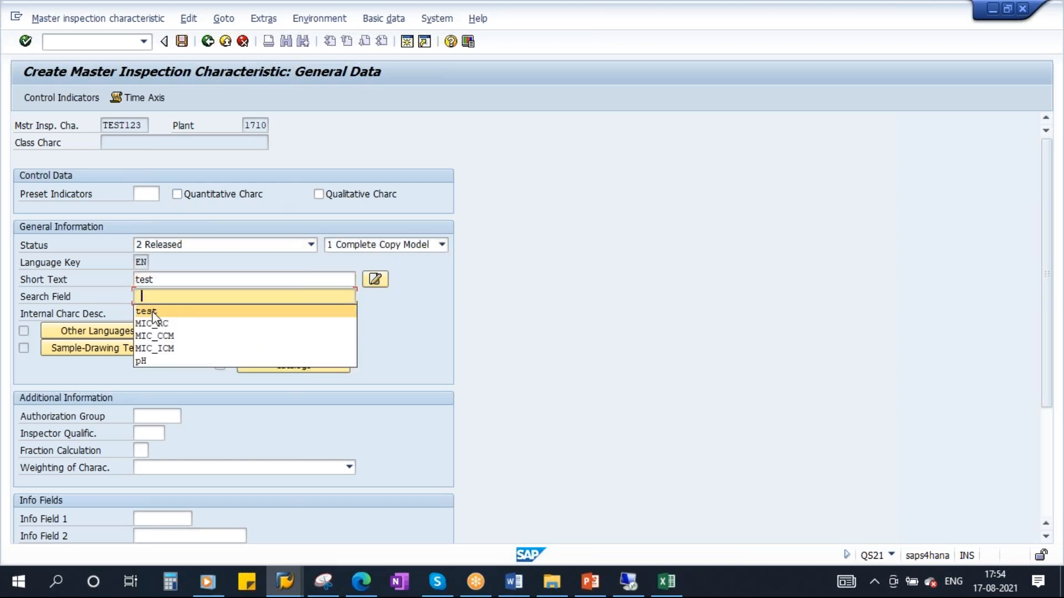
click(154, 313)
- Assign preset indicators QN01 to TEST123 and open its control indicators, placing the dialog clear of the characteristic's header data
click(149, 193)
click(166, 195)
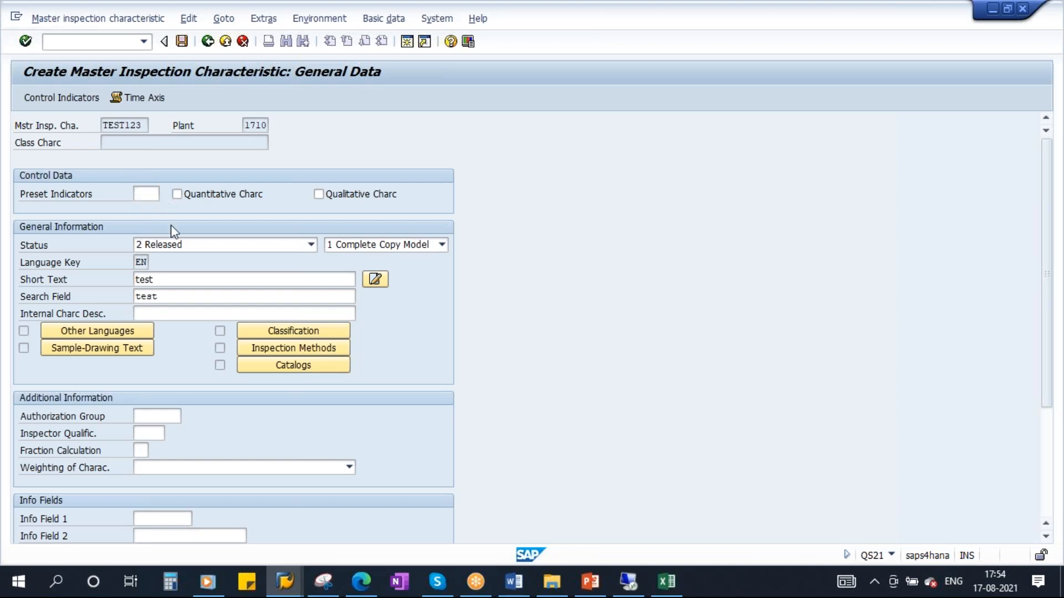
double_click(194, 272)
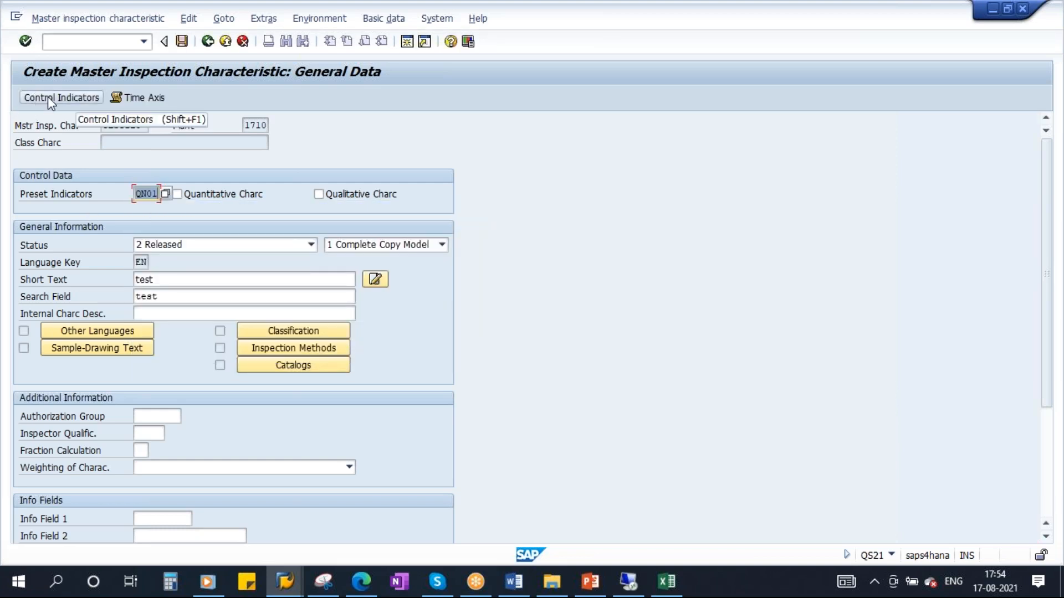
click(47, 97)
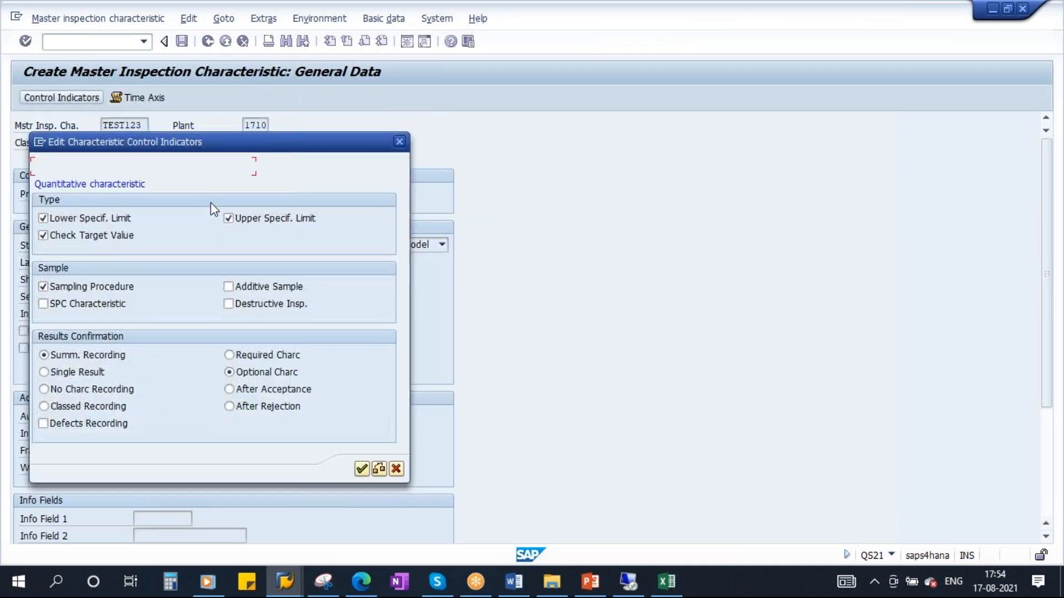
drag(243, 156, 480, 156)
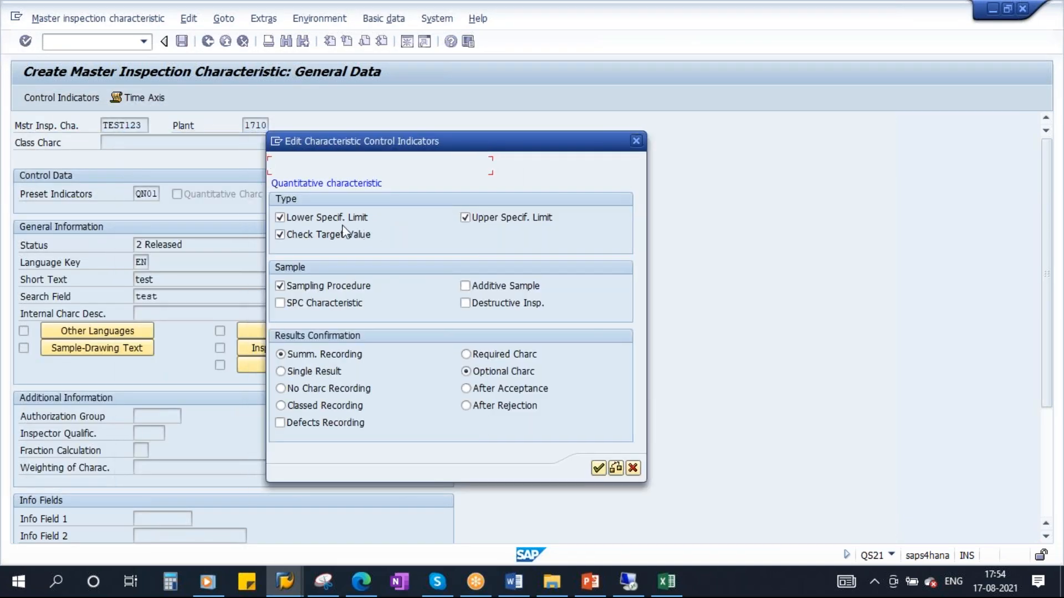
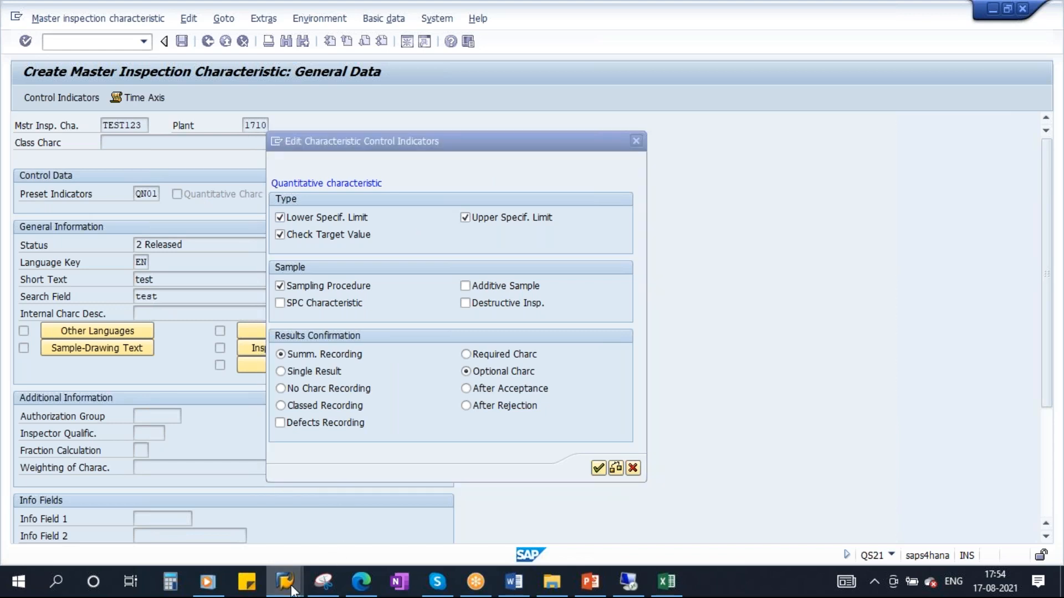
- Switch to the SPRO session and return from the preset indicators entries to the IMG structure
mouse_move(291, 587)
click(327, 507)
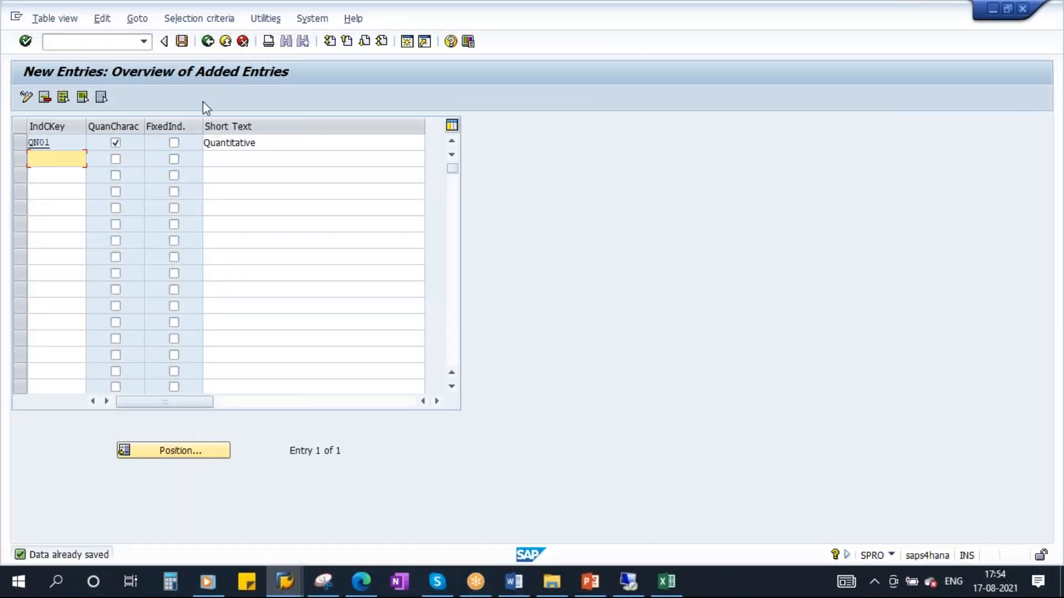
click(207, 41)
click(207, 41)
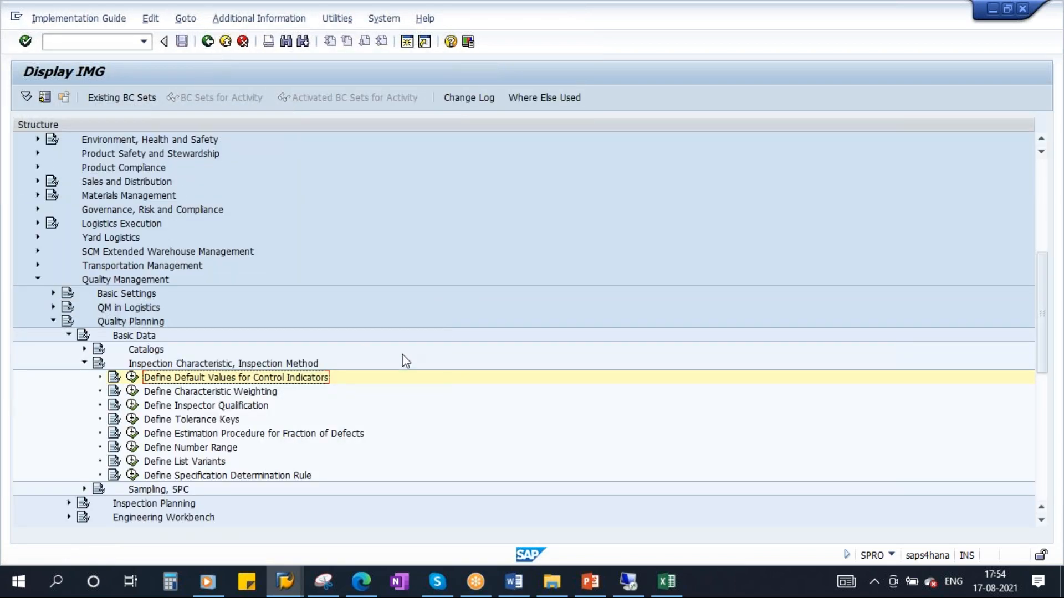
- Open the Define Tolerance Keys activity under Inspection Characteristic, Inspection Method and start a new entry
click(211, 423)
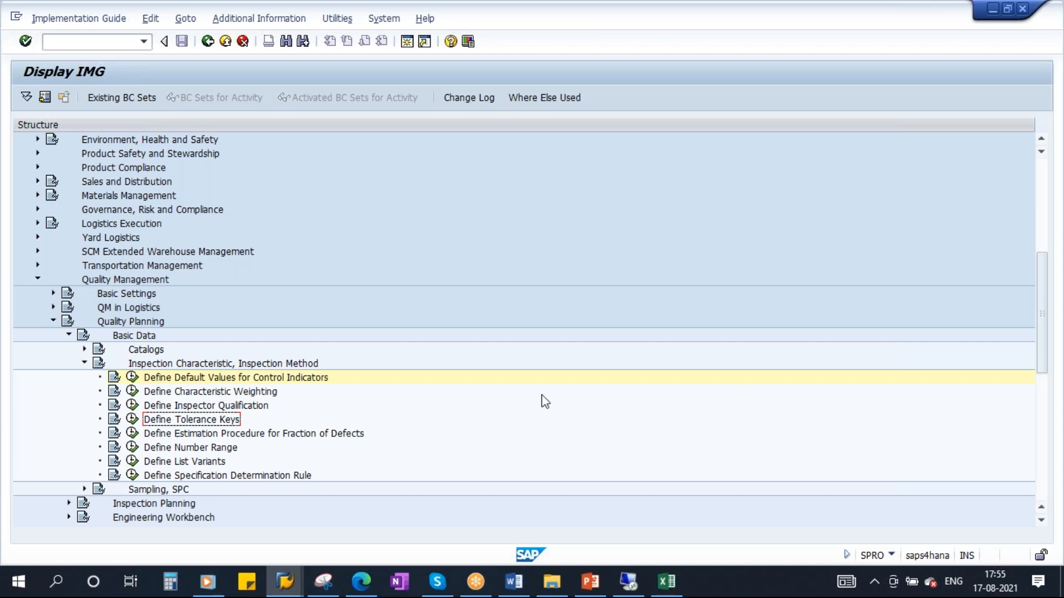
click(134, 421)
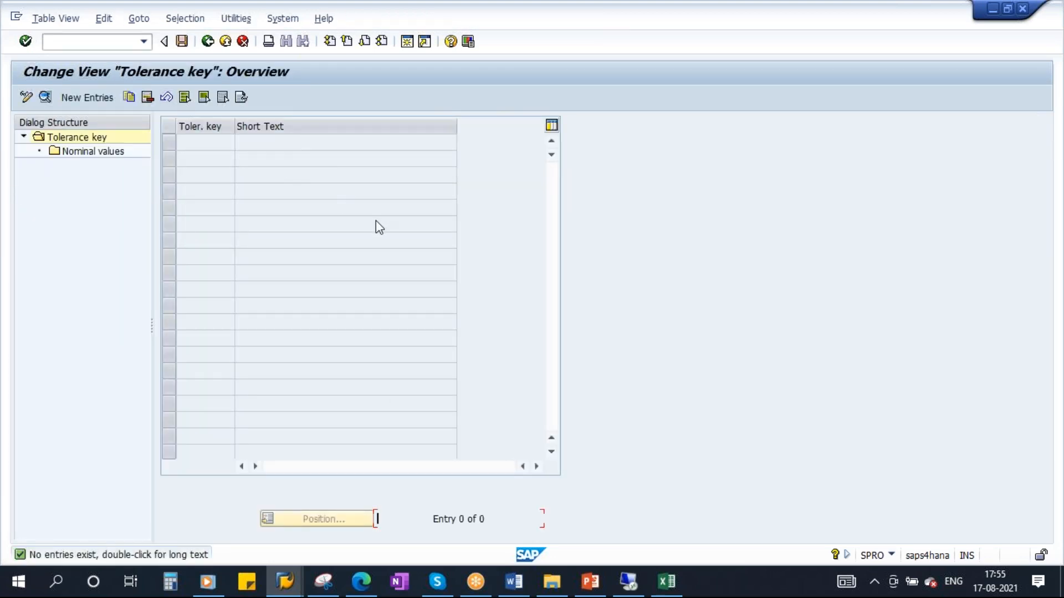
click(85, 98)
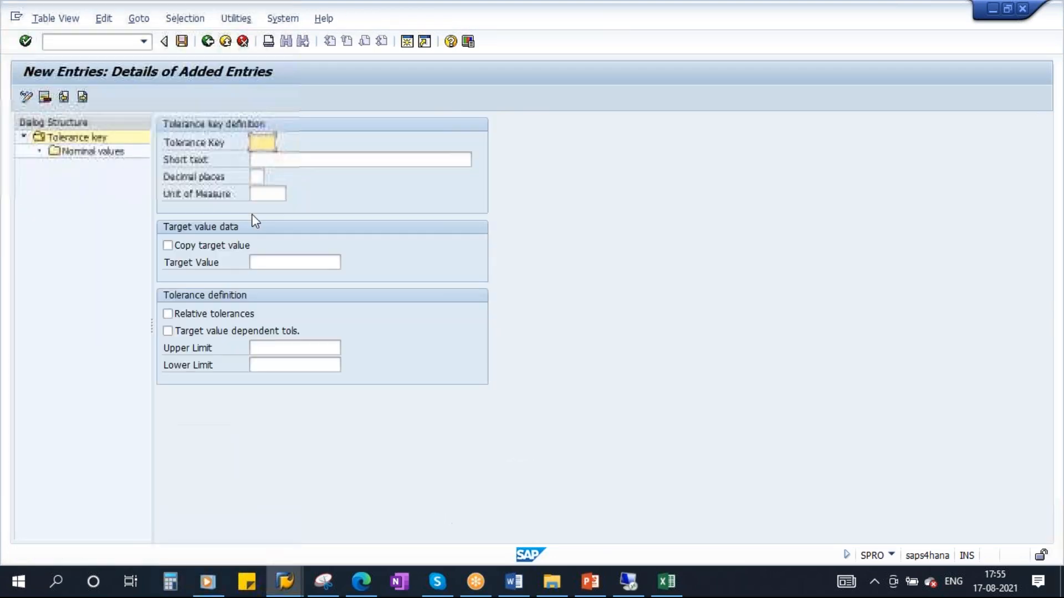
- Name the new tolerance key QN1 and give it the short text Quantitative test1
text(vin)
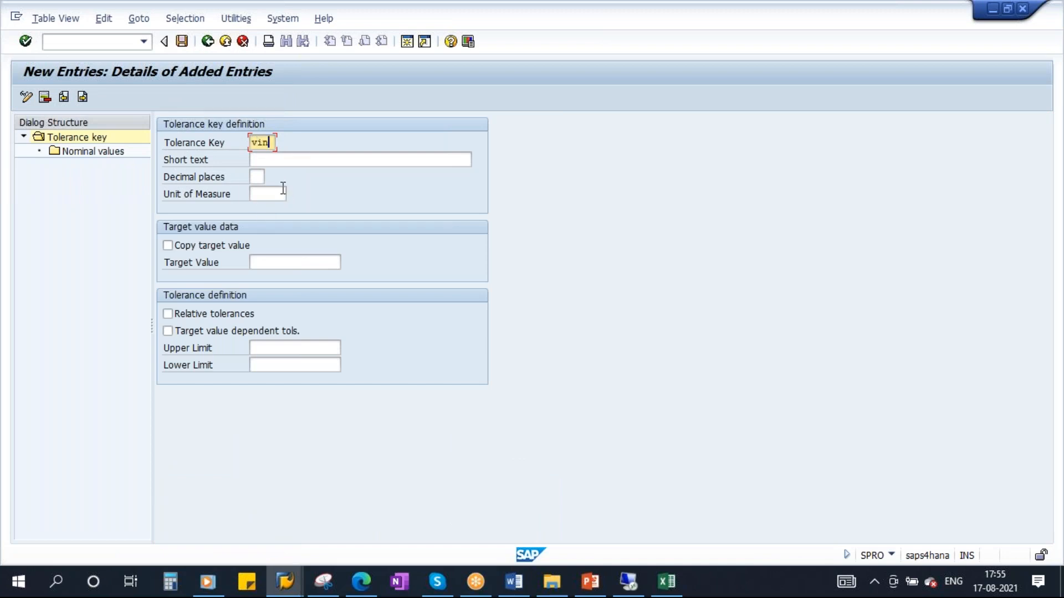
text(a)
key(BackSpace)
key(BackSpace)
key(BackSpace)
key(BackSpace)
key(Caps_Lock)
text(QN1)
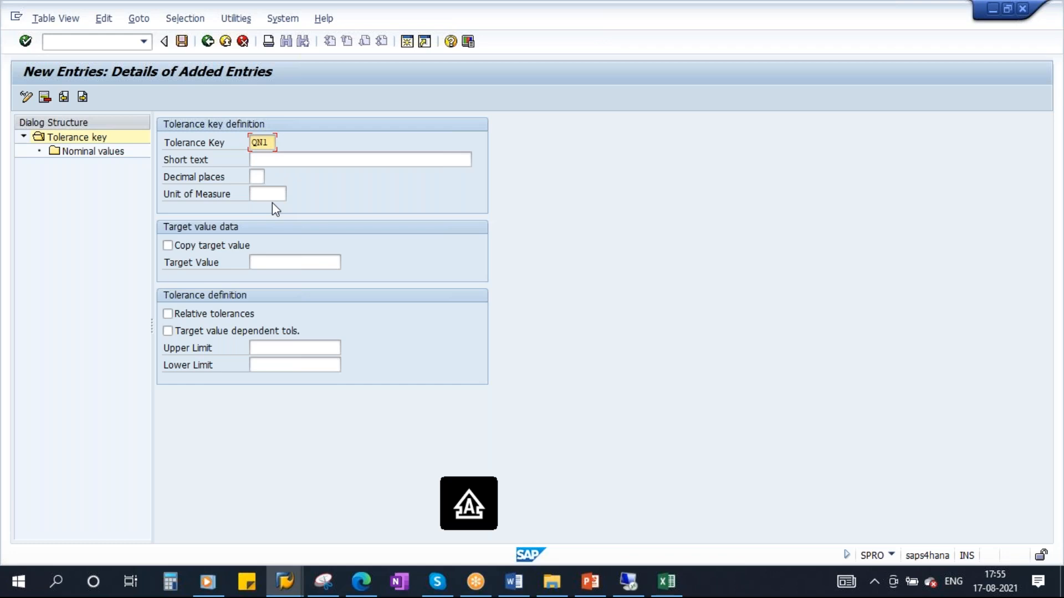
key(Tab)
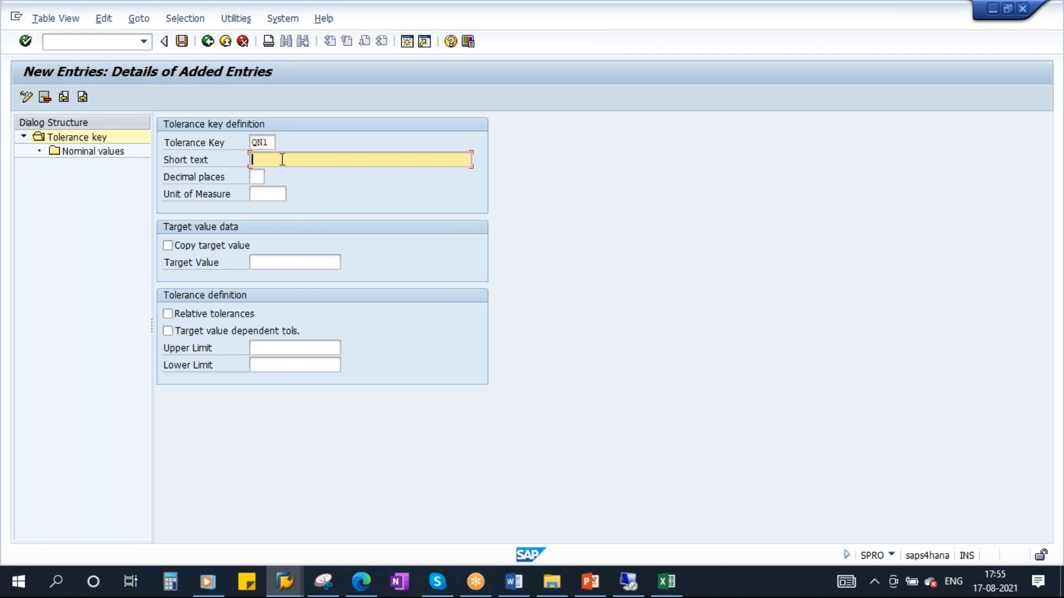
text(QU)
key(BackSpace)
key(Caps_Lock)
text(uantitati)
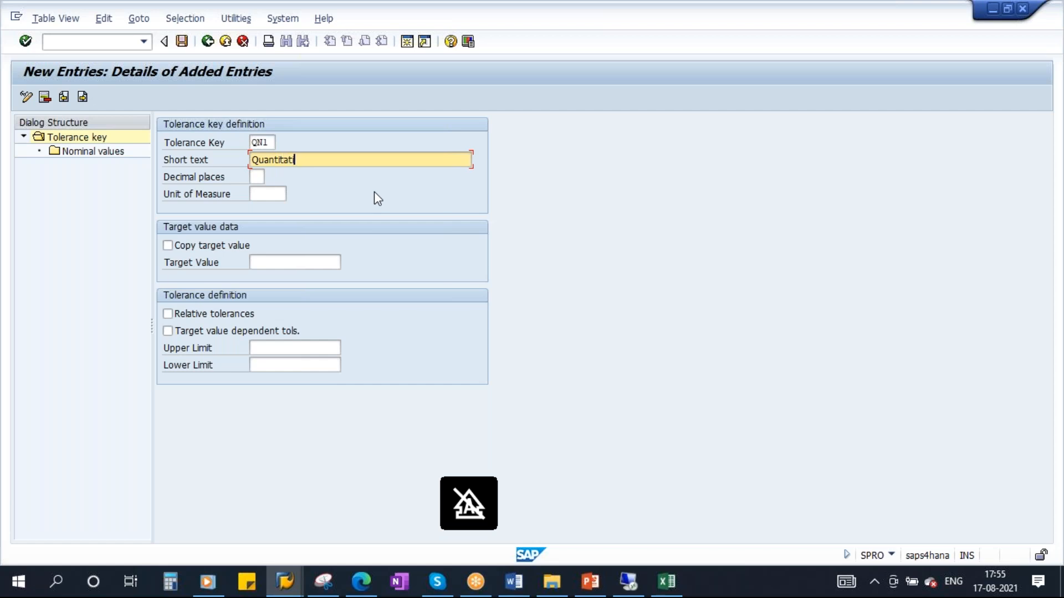
text(ve test1)
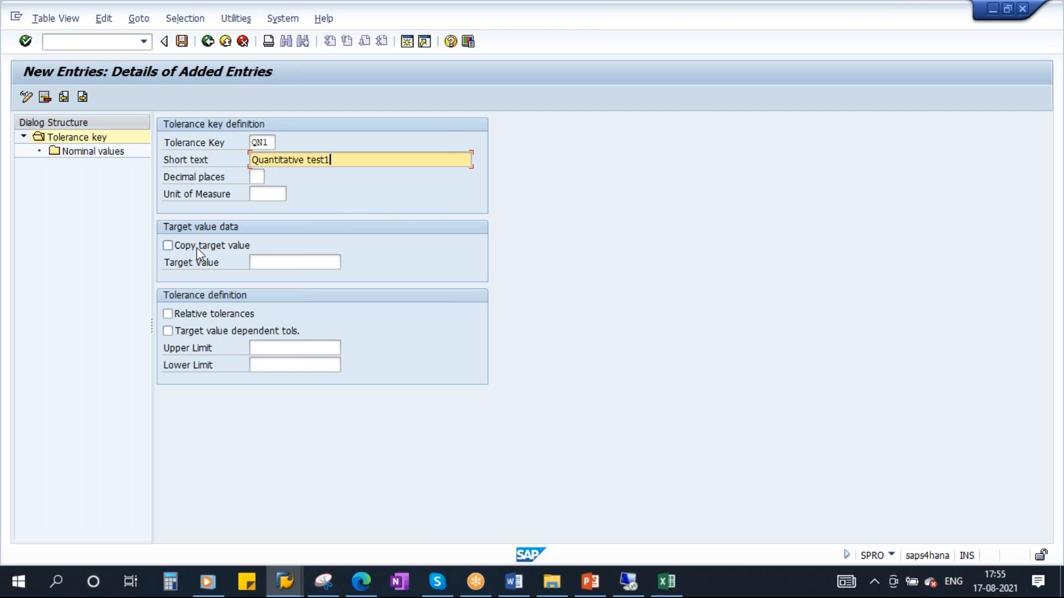
- Set the target value of tolerance key QN1 to 7, with an upper limit of 14 and a lower limit of 1
click(281, 263)
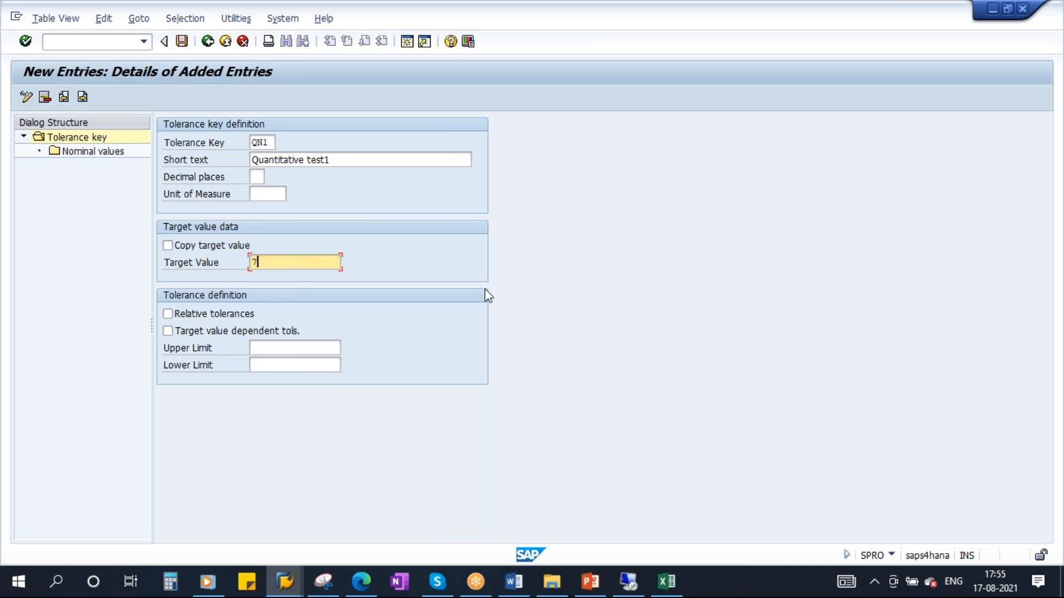
click(280, 347)
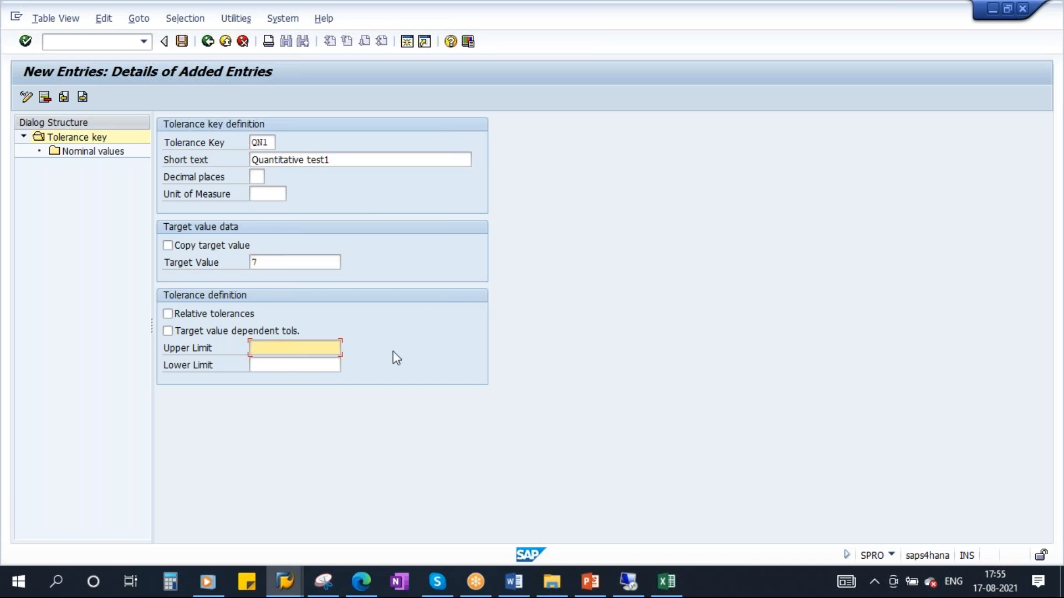
text(1)
click(299, 375)
click(263, 364)
text(1)
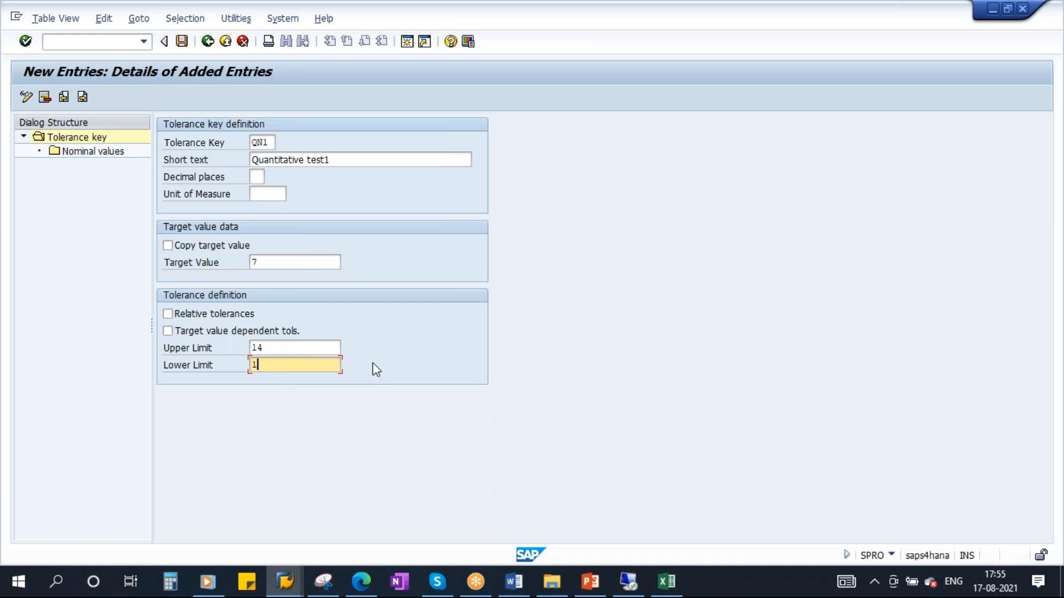
key(Return)
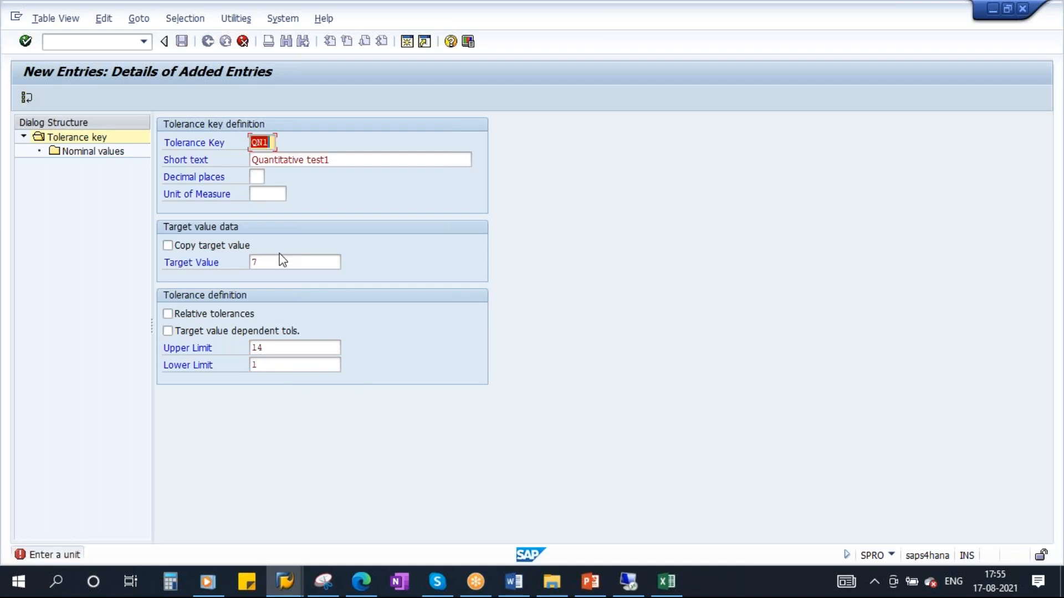
- Set the unit of measure of tolerance key QN1 to % and enable copying of the target value
click(268, 195)
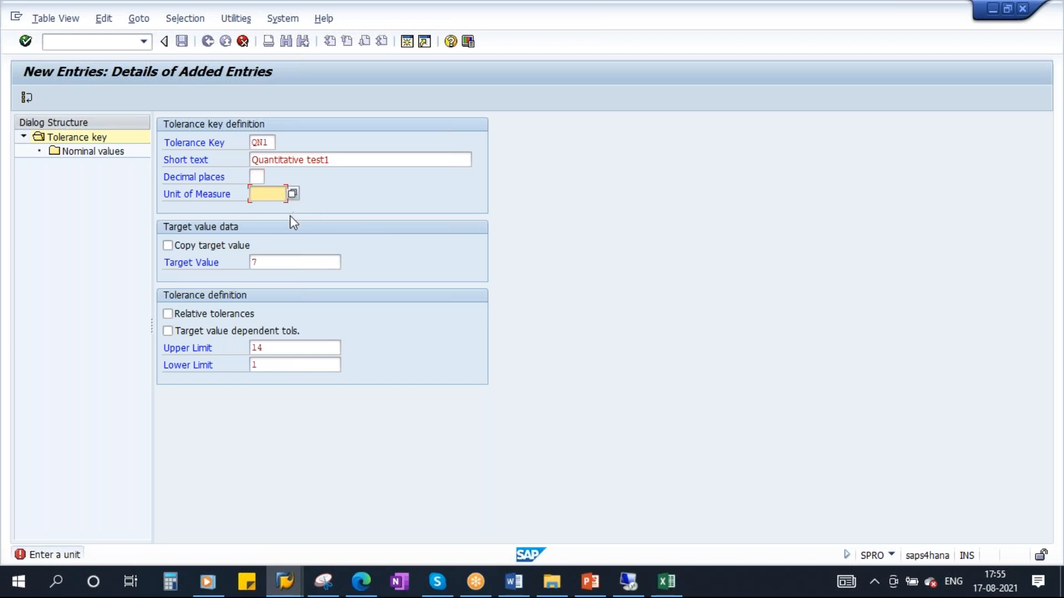
text(%)
key(Return)
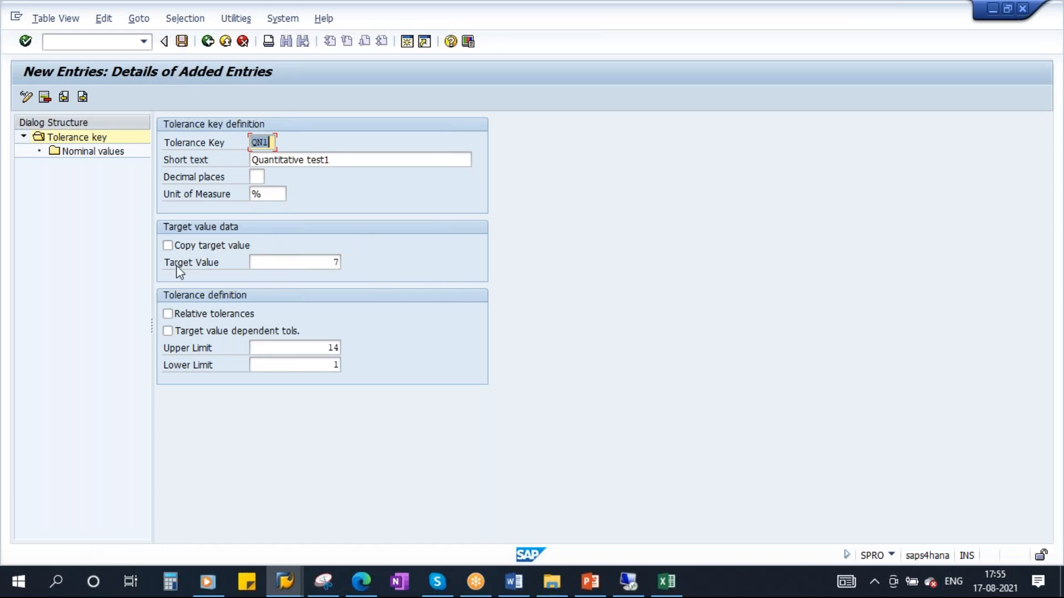
click(168, 245)
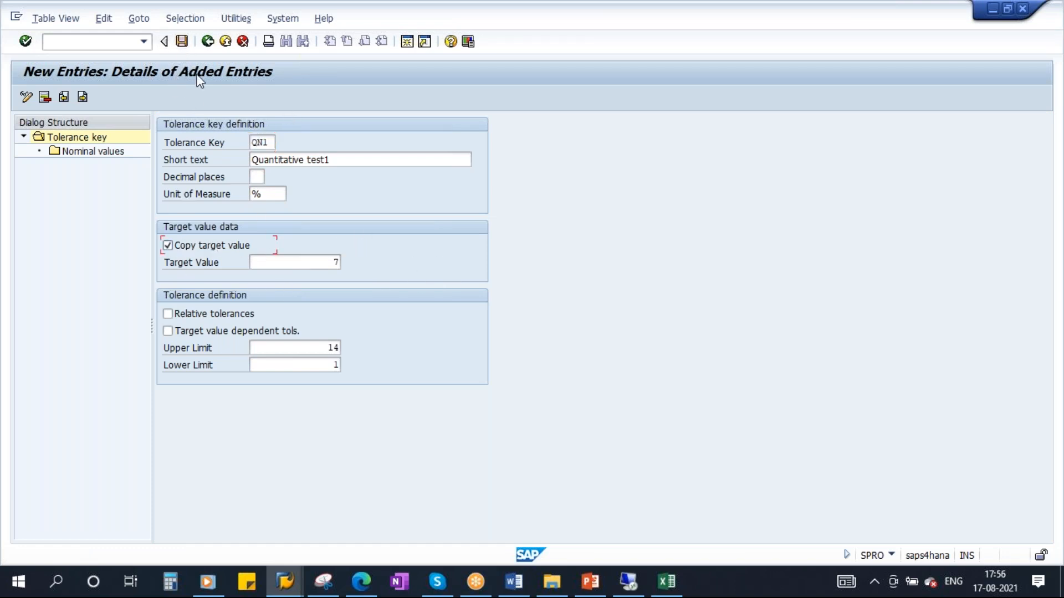
- Save tolerance key QN1 and return to the tolerance key overview
click(182, 45)
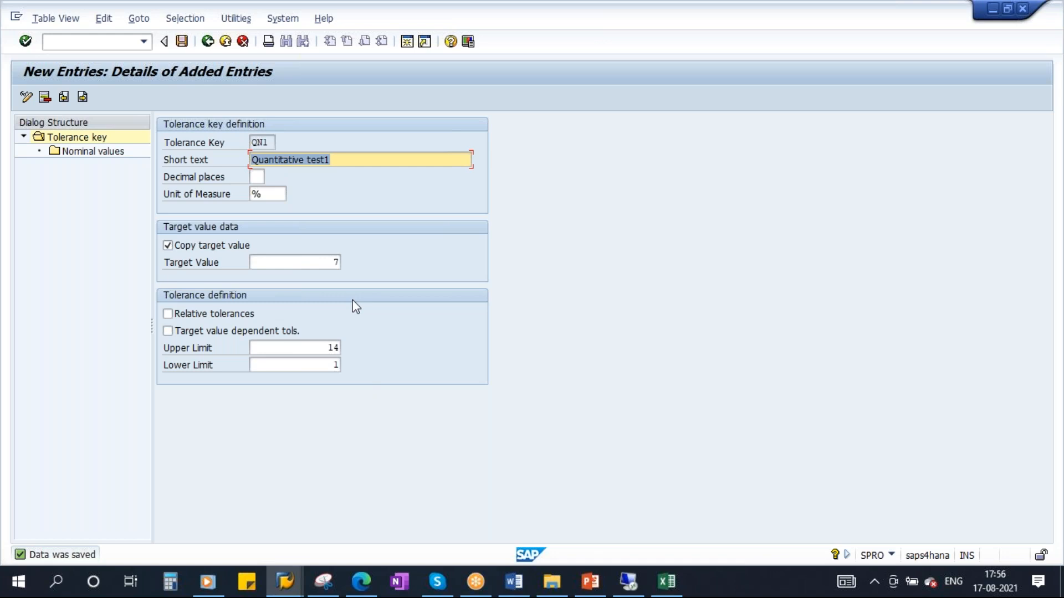
click(332, 348)
click(332, 365)
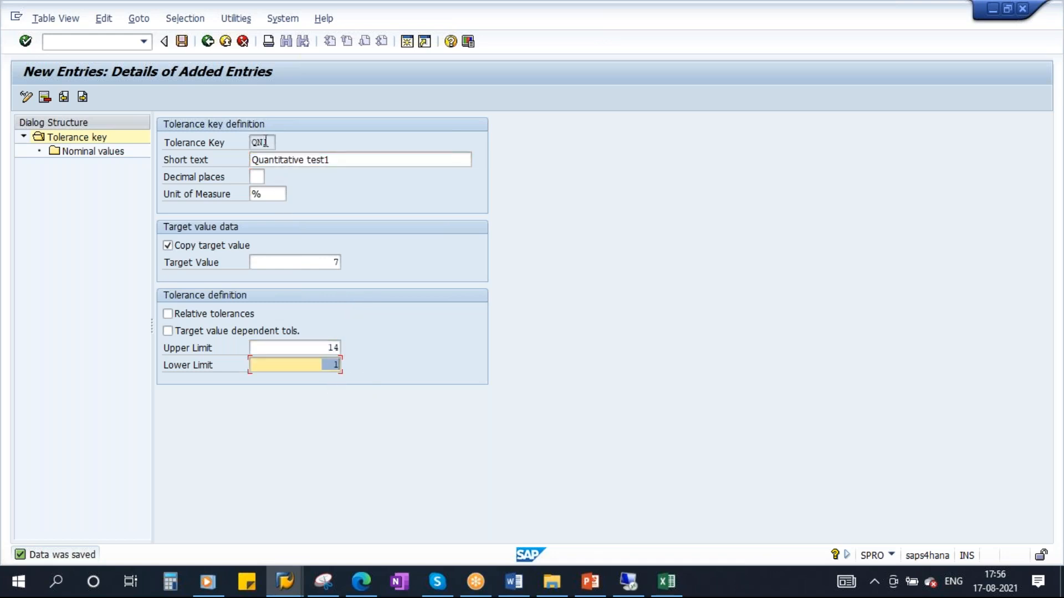
click(254, 142)
drag(322, 349, 379, 369)
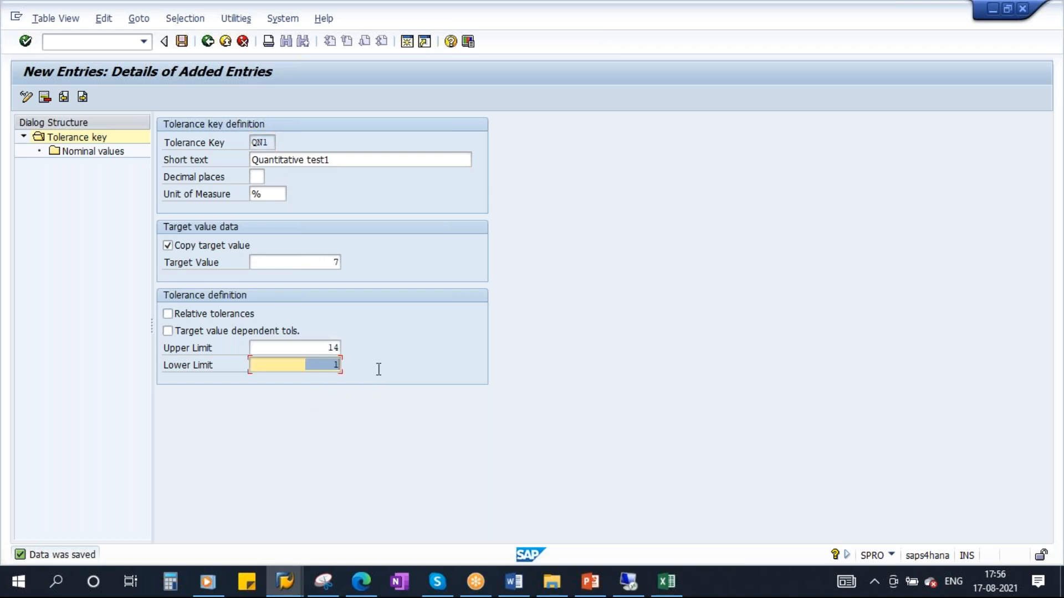
click(284, 581)
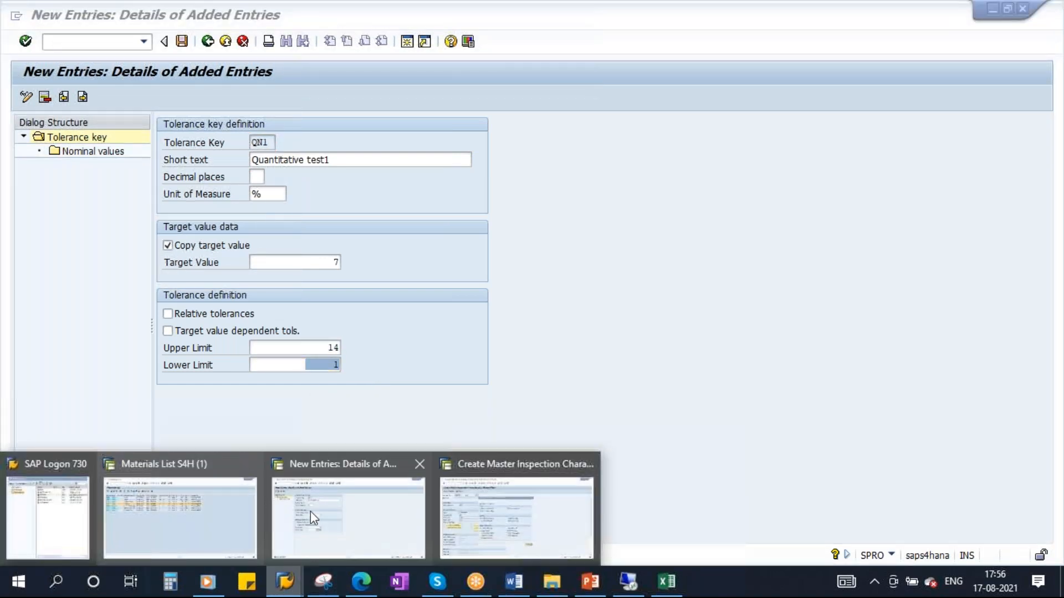
click(182, 42)
click(208, 42)
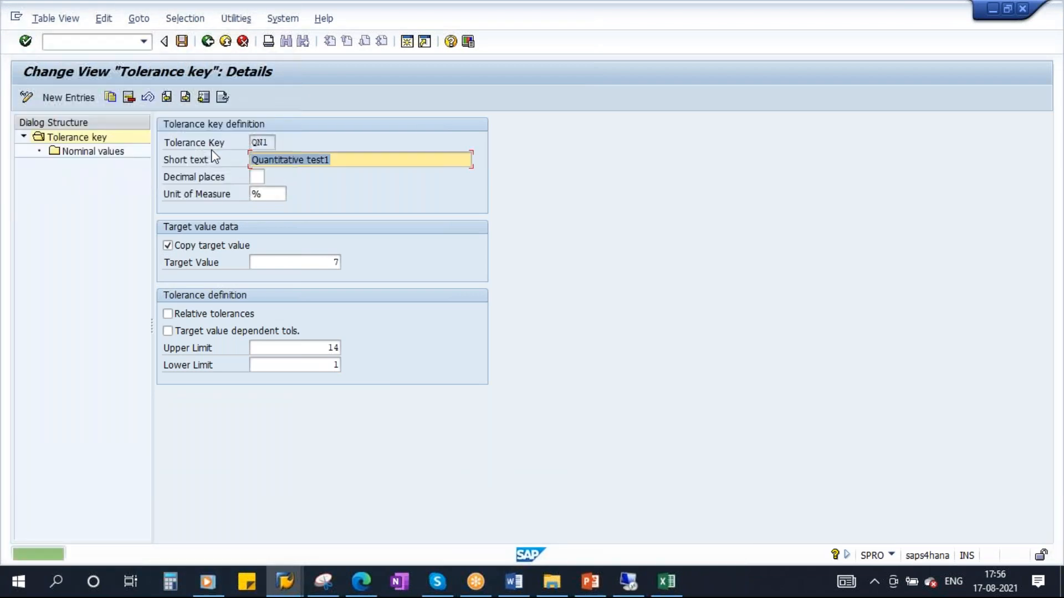
click(206, 42)
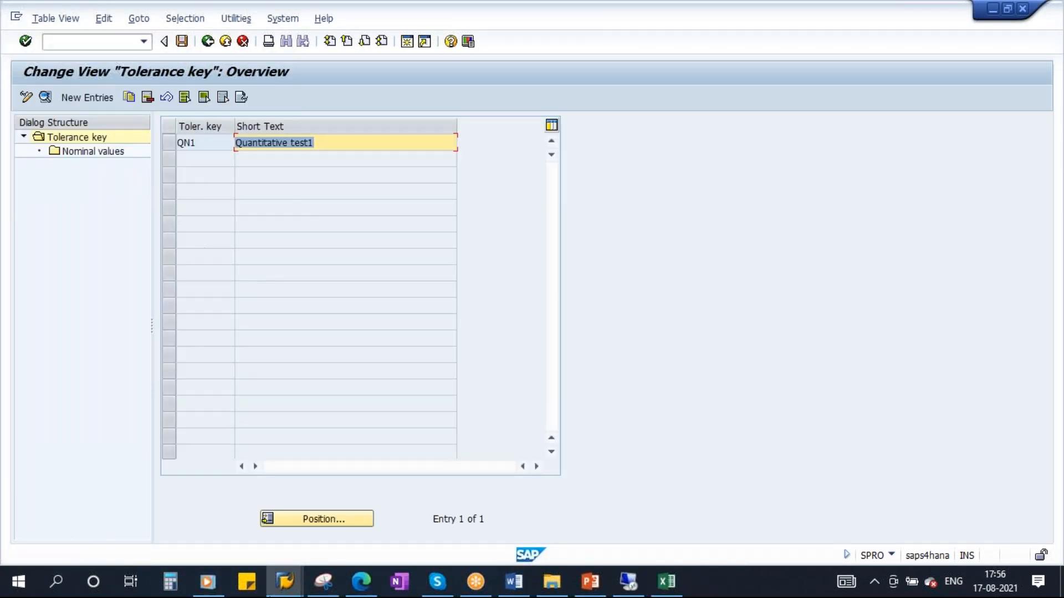
- Switch to the Create Master Inspection Characteristic session, cancel the control indicators dialog and exit the characteristic without saving
click(284, 581)
click(499, 514)
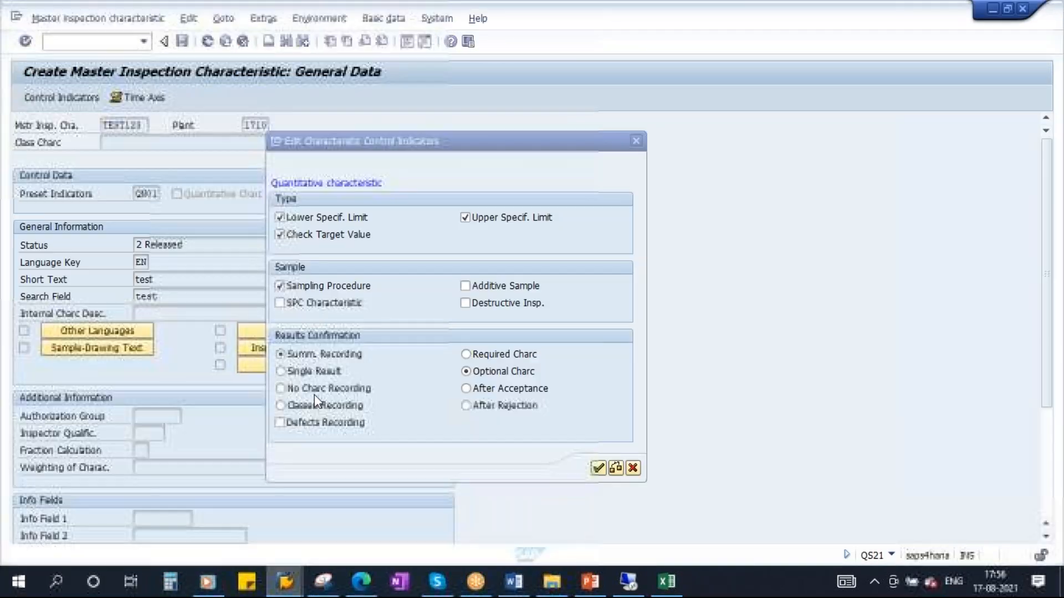
click(630, 468)
click(208, 42)
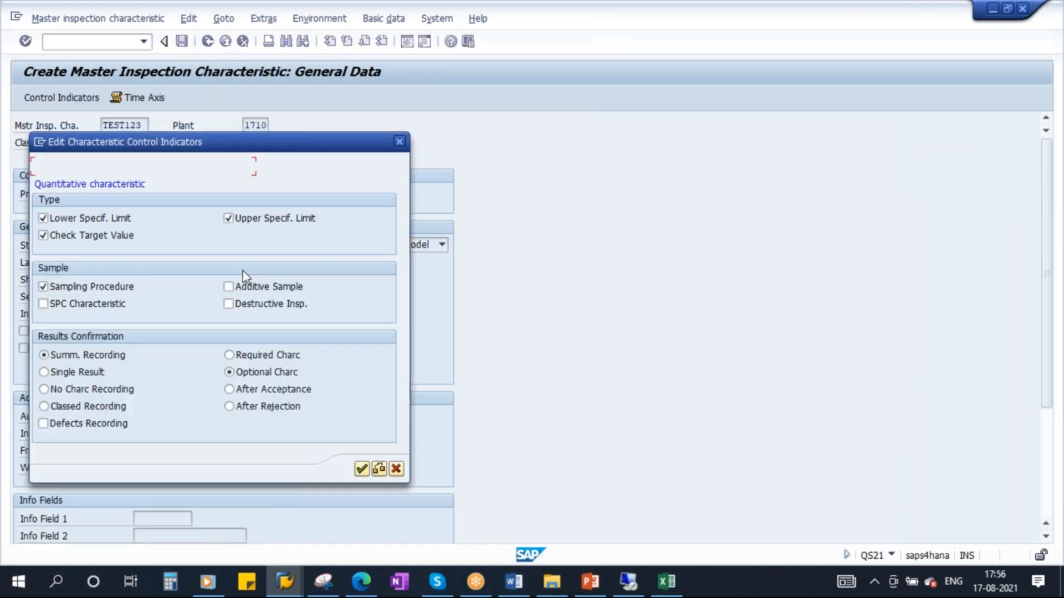
click(396, 469)
click(225, 42)
click(396, 470)
click(243, 41)
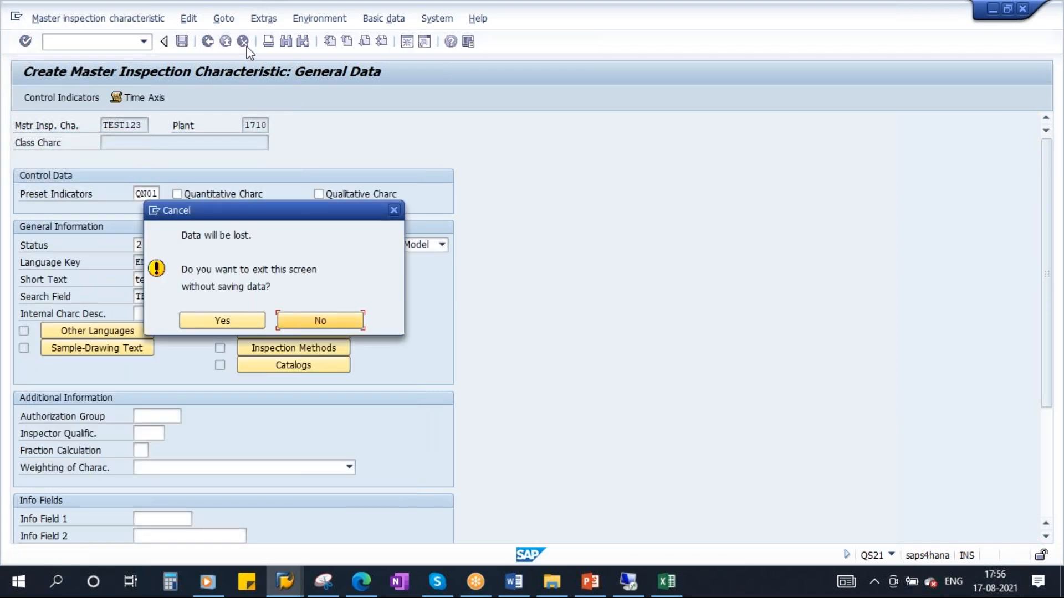
click(209, 316)
- Start characteristic TEST123 in plant 1710 again as a quantitative characteristic with status 2 Released and 1 Complete Copy Model
click(166, 177)
click(167, 191)
key(Return)
click(177, 194)
click(311, 245)
click(166, 270)
click(377, 247)
click(346, 270)
- Enter test as both the short text and the search field of characteristic TEST123
click(172, 280)
click(146, 296)
click(145, 297)
click(143, 311)
- Enable Lower Specif. Limit, Upper Specif. Limit, Check Target Value and Sampling Procedure in the characteristic's control indicators and confirm them
click(61, 98)
click(89, 217)
click(266, 218)
click(101, 235)
click(60, 287)
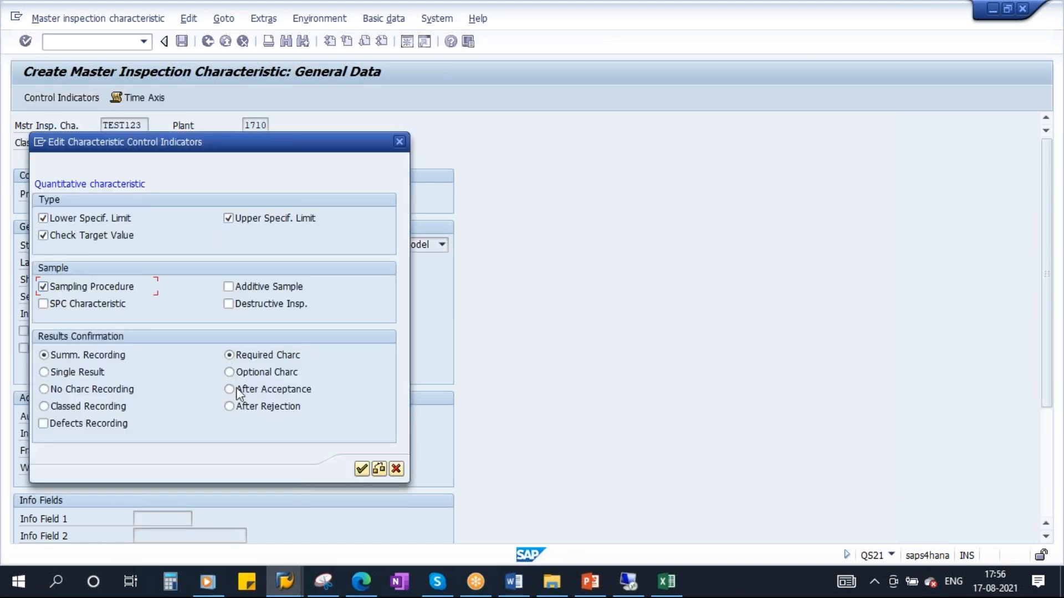
click(362, 469)
click(344, 503)
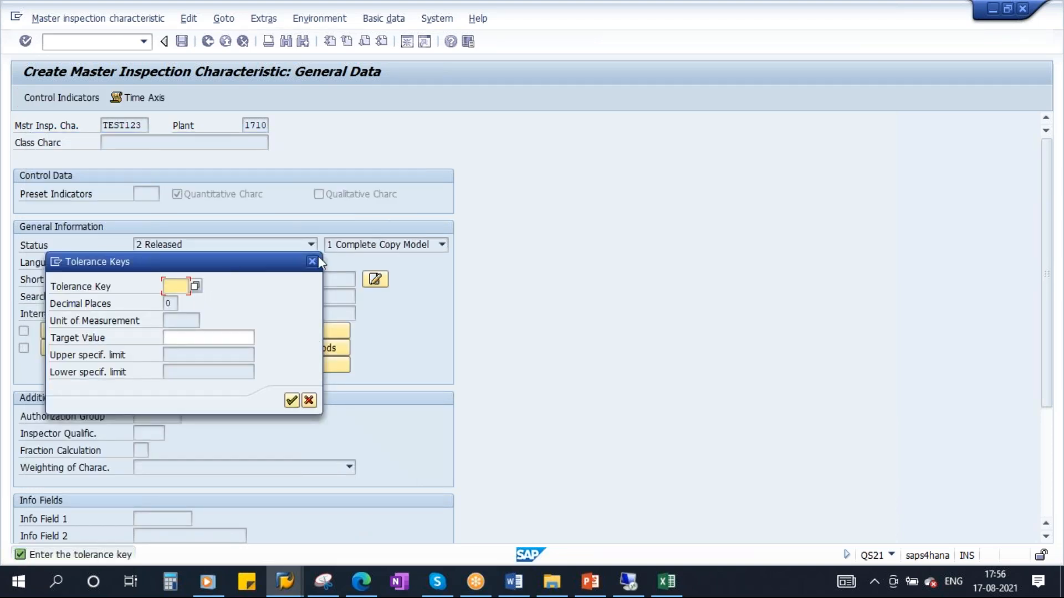
- Assign tolerance key QN1 to characteristic TEST123 and open its quantitative data to check the copied limits
drag(223, 257, 434, 271)
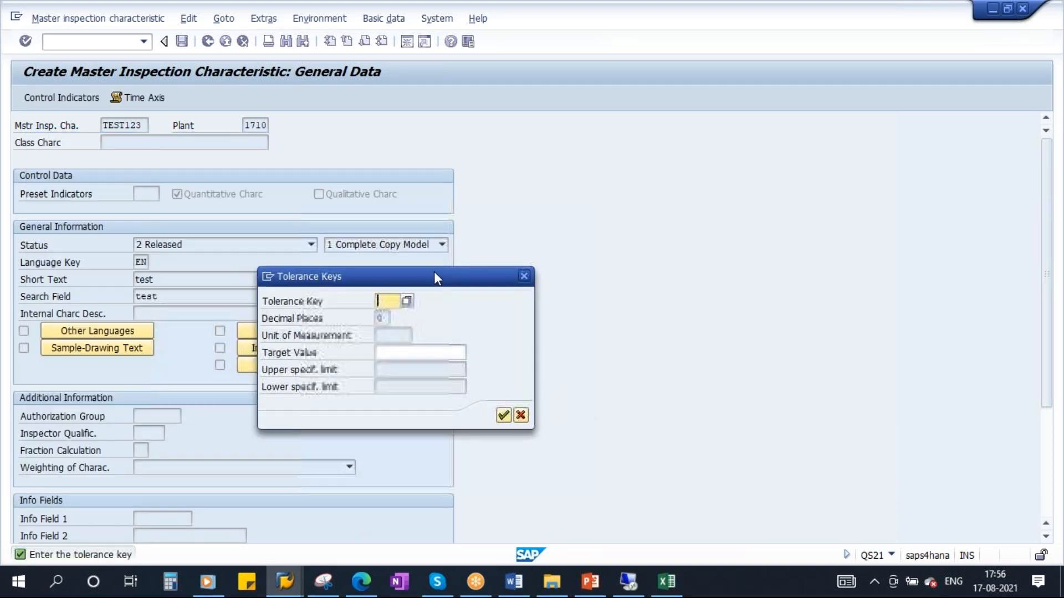
click(407, 302)
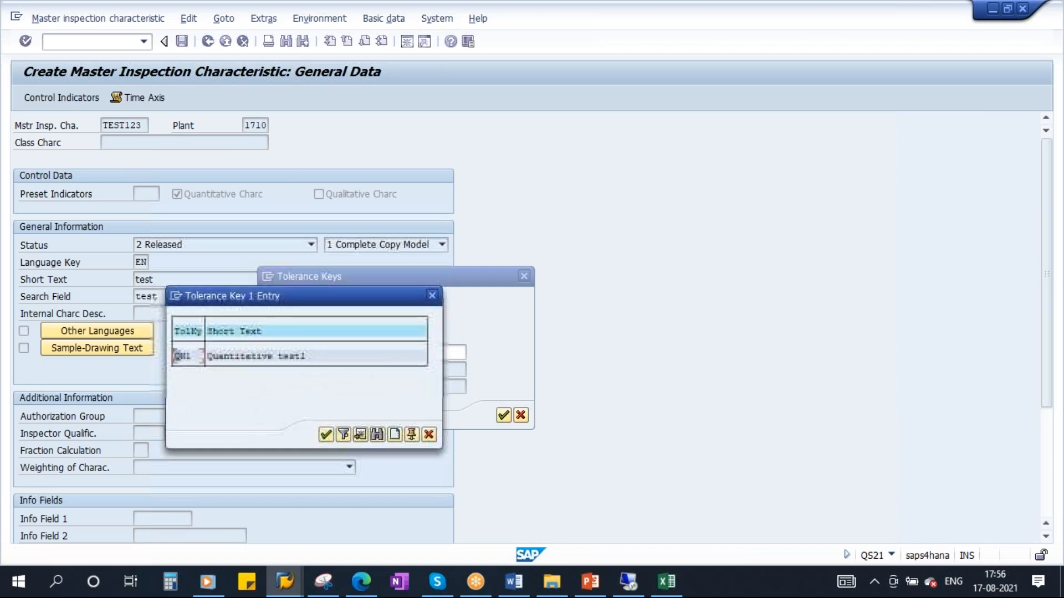
double_click(331, 359)
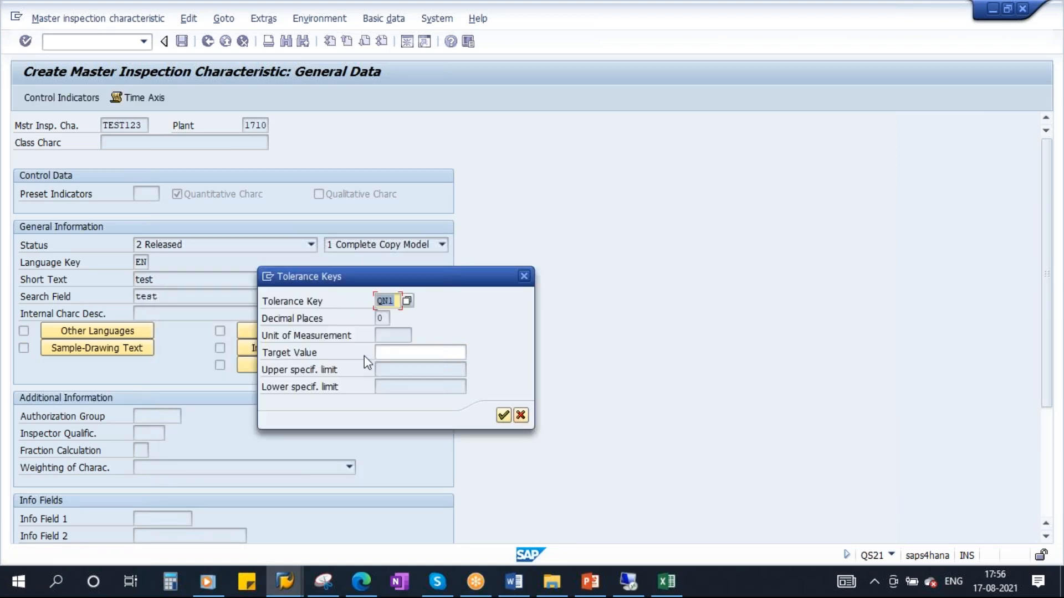
click(504, 416)
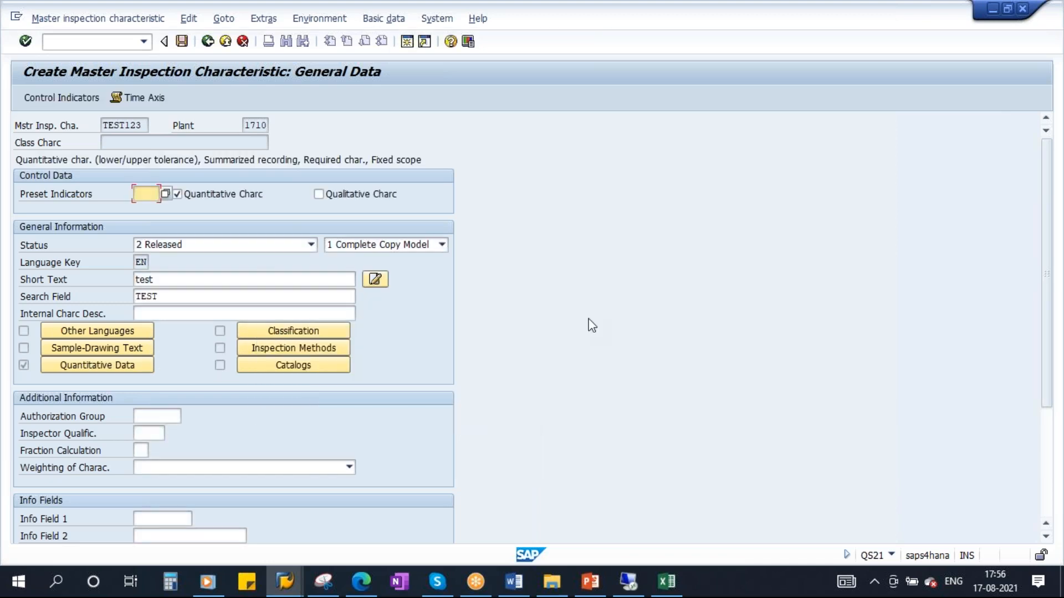
click(94, 367)
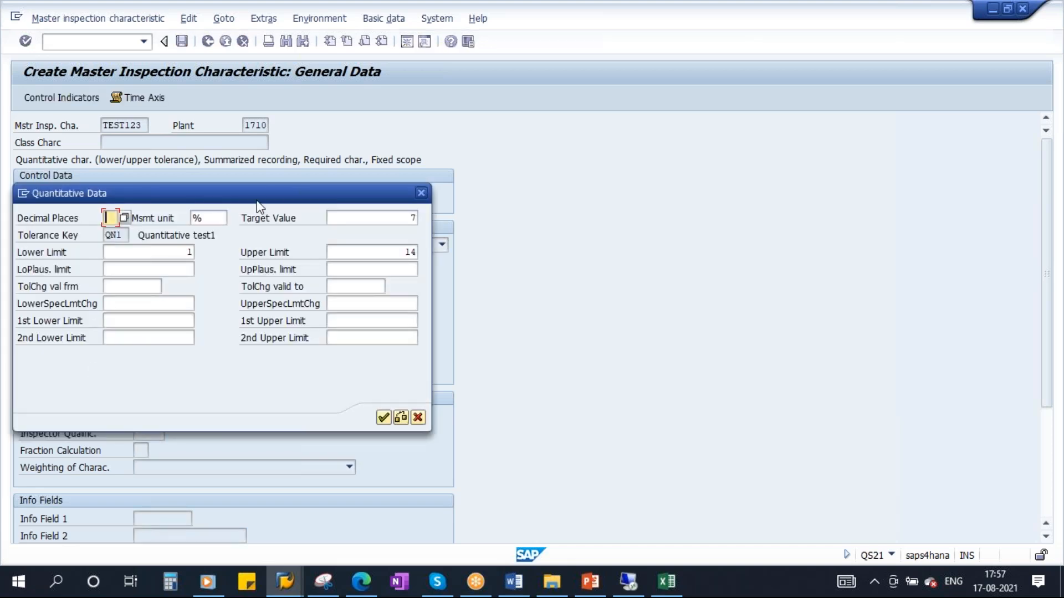
drag(359, 195, 726, 195)
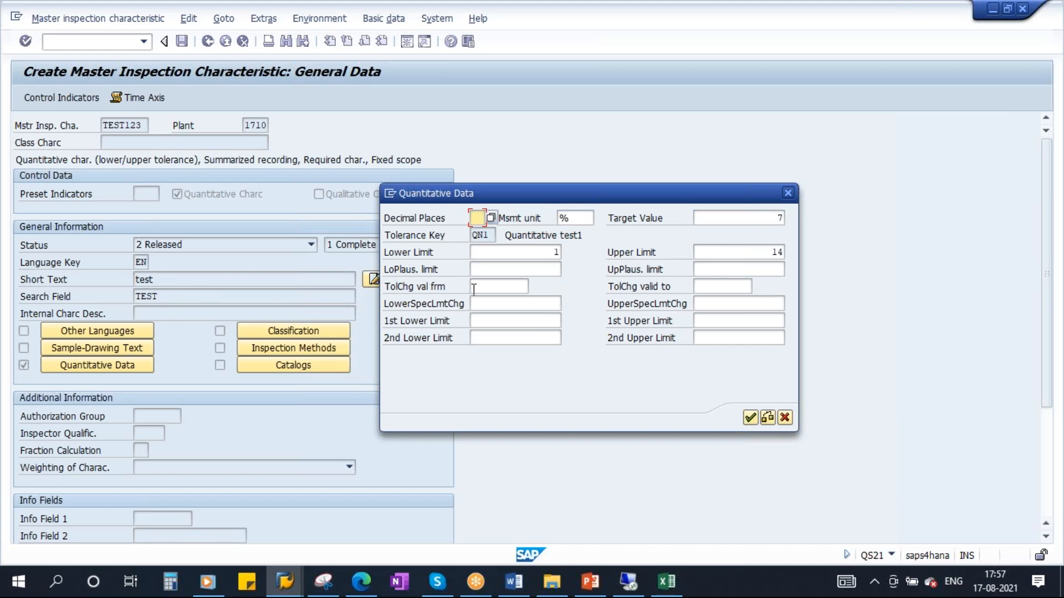
- Return to the IMG structure from the tolerance key overview and collapse the Inspection Characteristic, Inspection Method and Quality Planning nodes
click(285, 581)
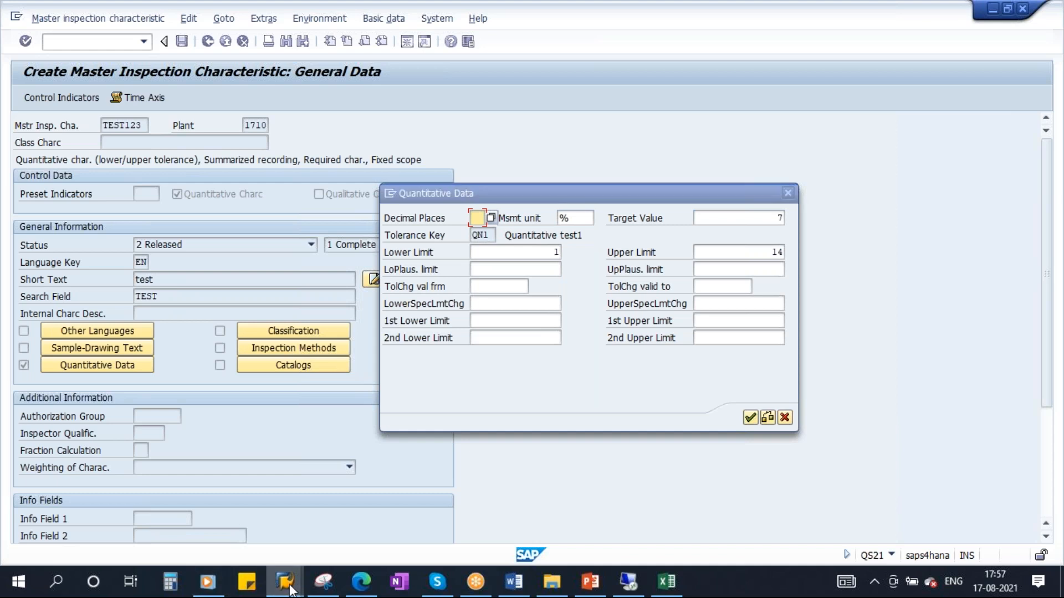
click(324, 503)
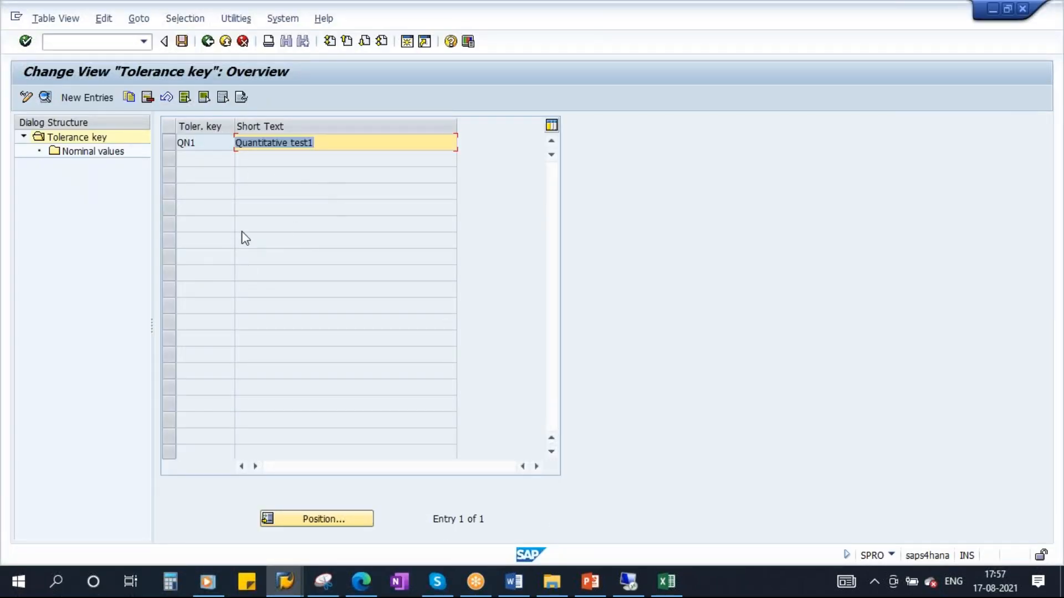
click(207, 42)
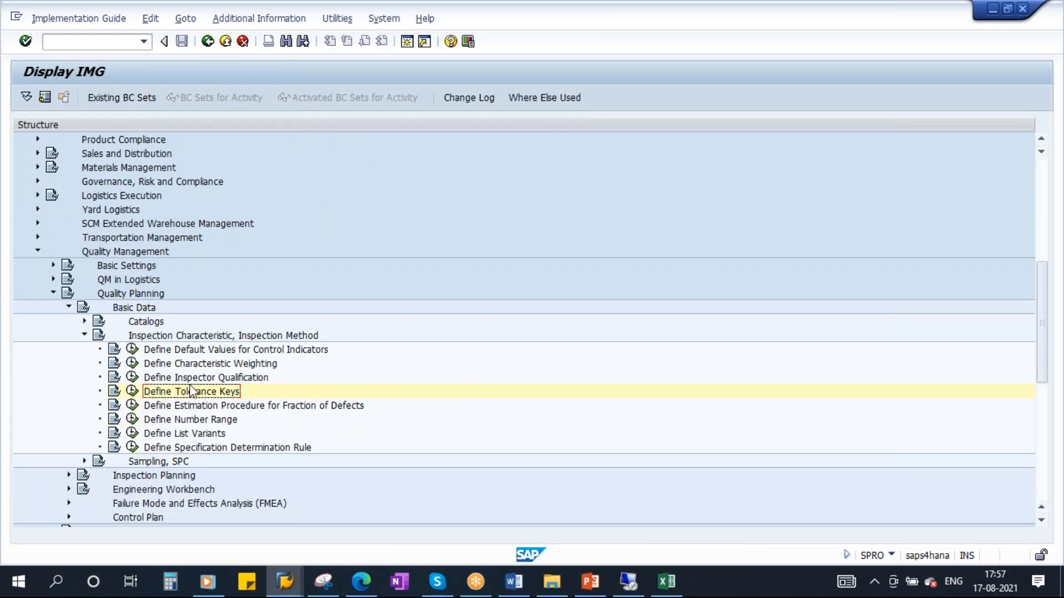
click(231, 378)
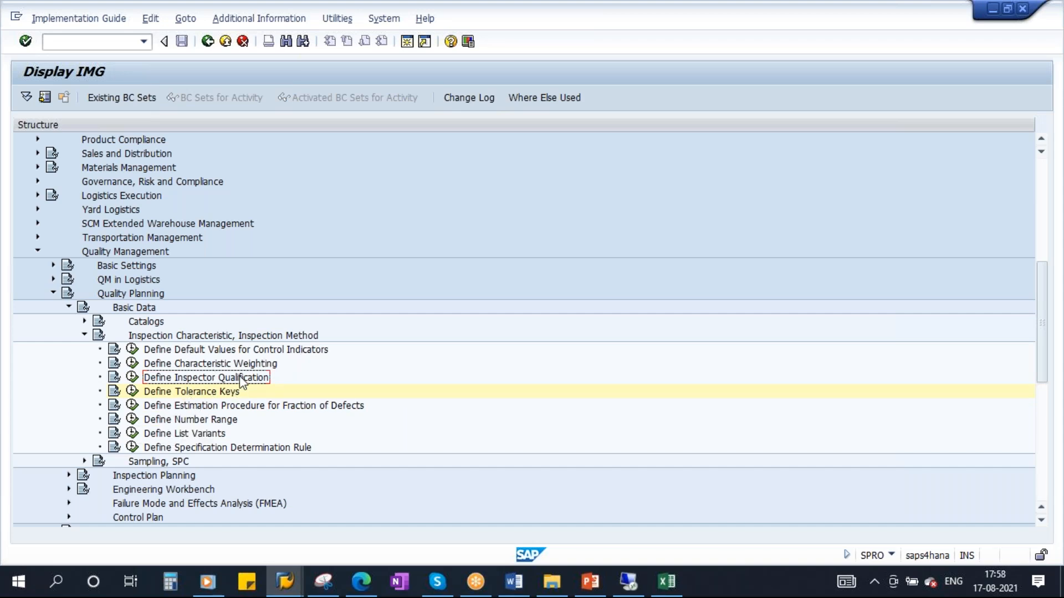
click(84, 335)
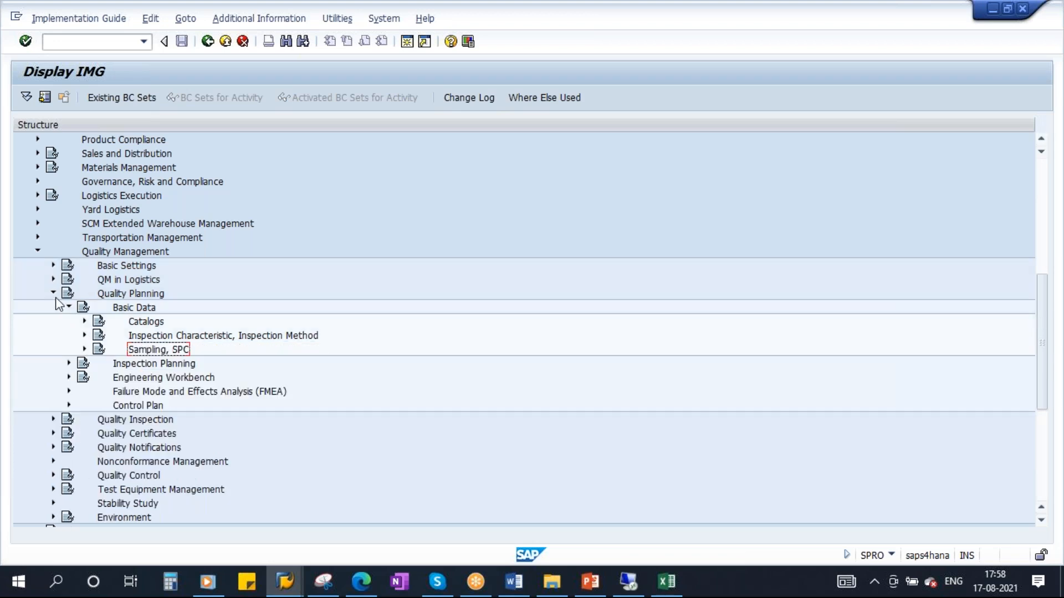
click(54, 293)
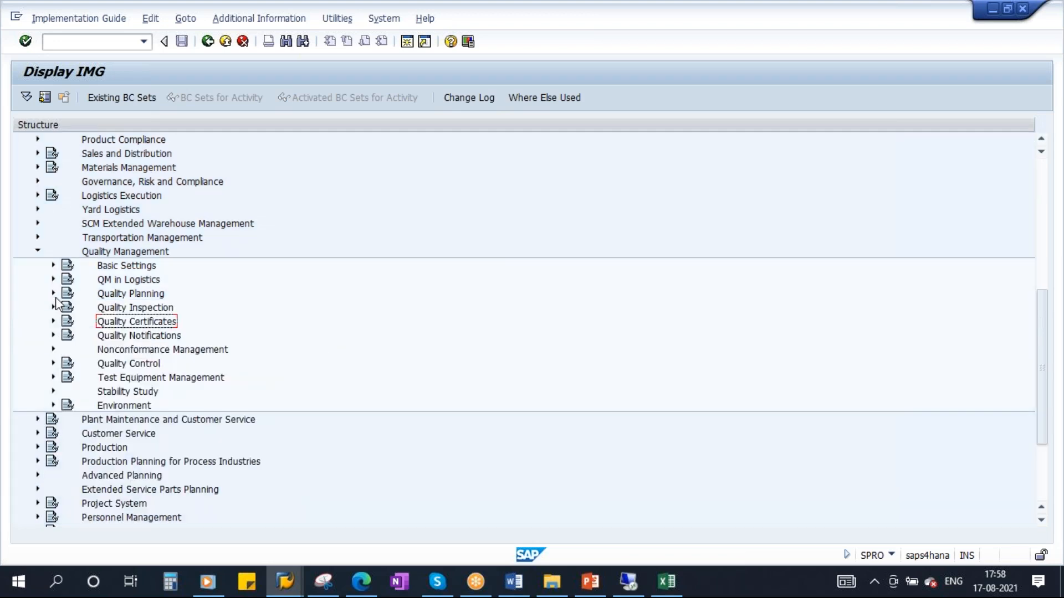
- Switch to the Word course syllabus and highlight the Master Inspection Characteristics – Qualitative & Quantitative line in yellow
click(514, 581)
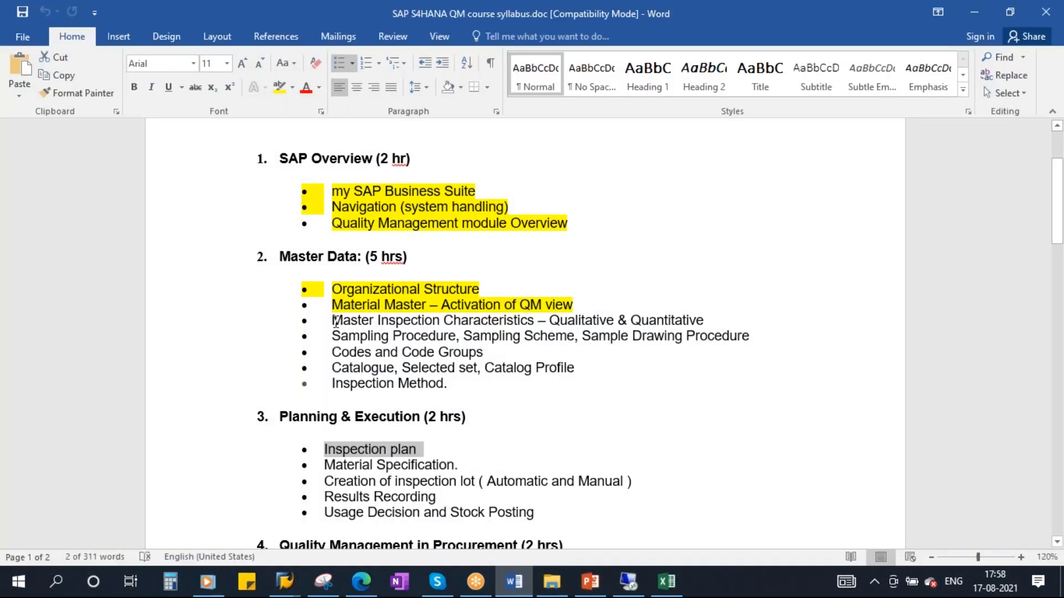
drag(332, 320, 699, 321)
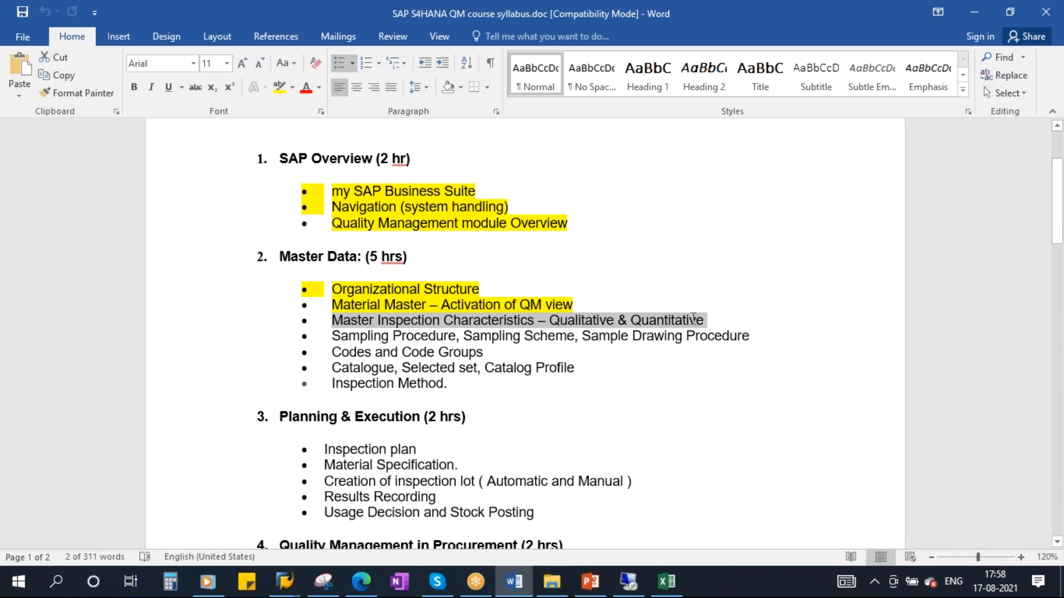
click(279, 87)
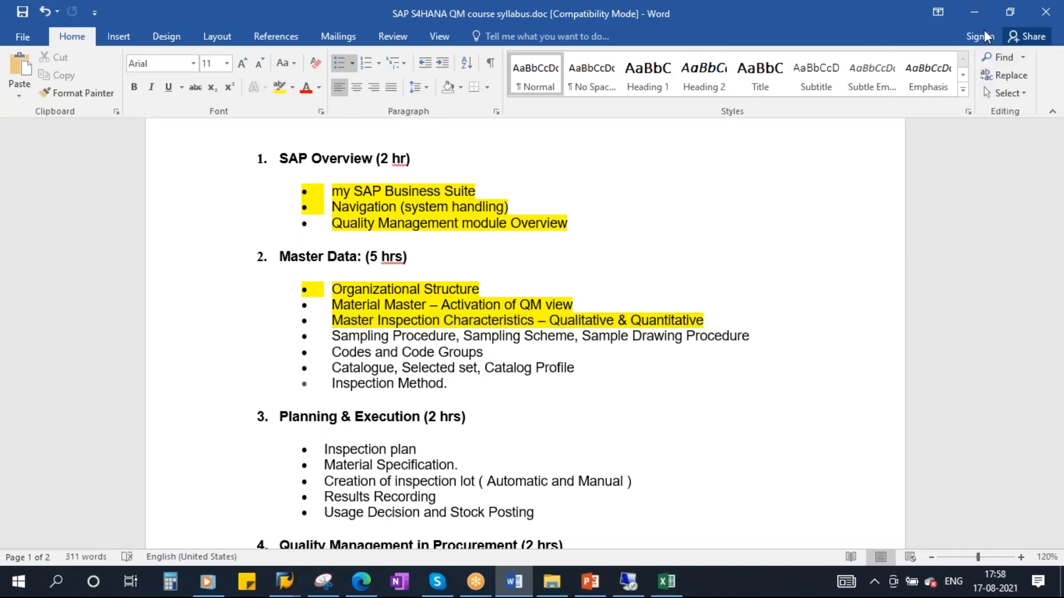